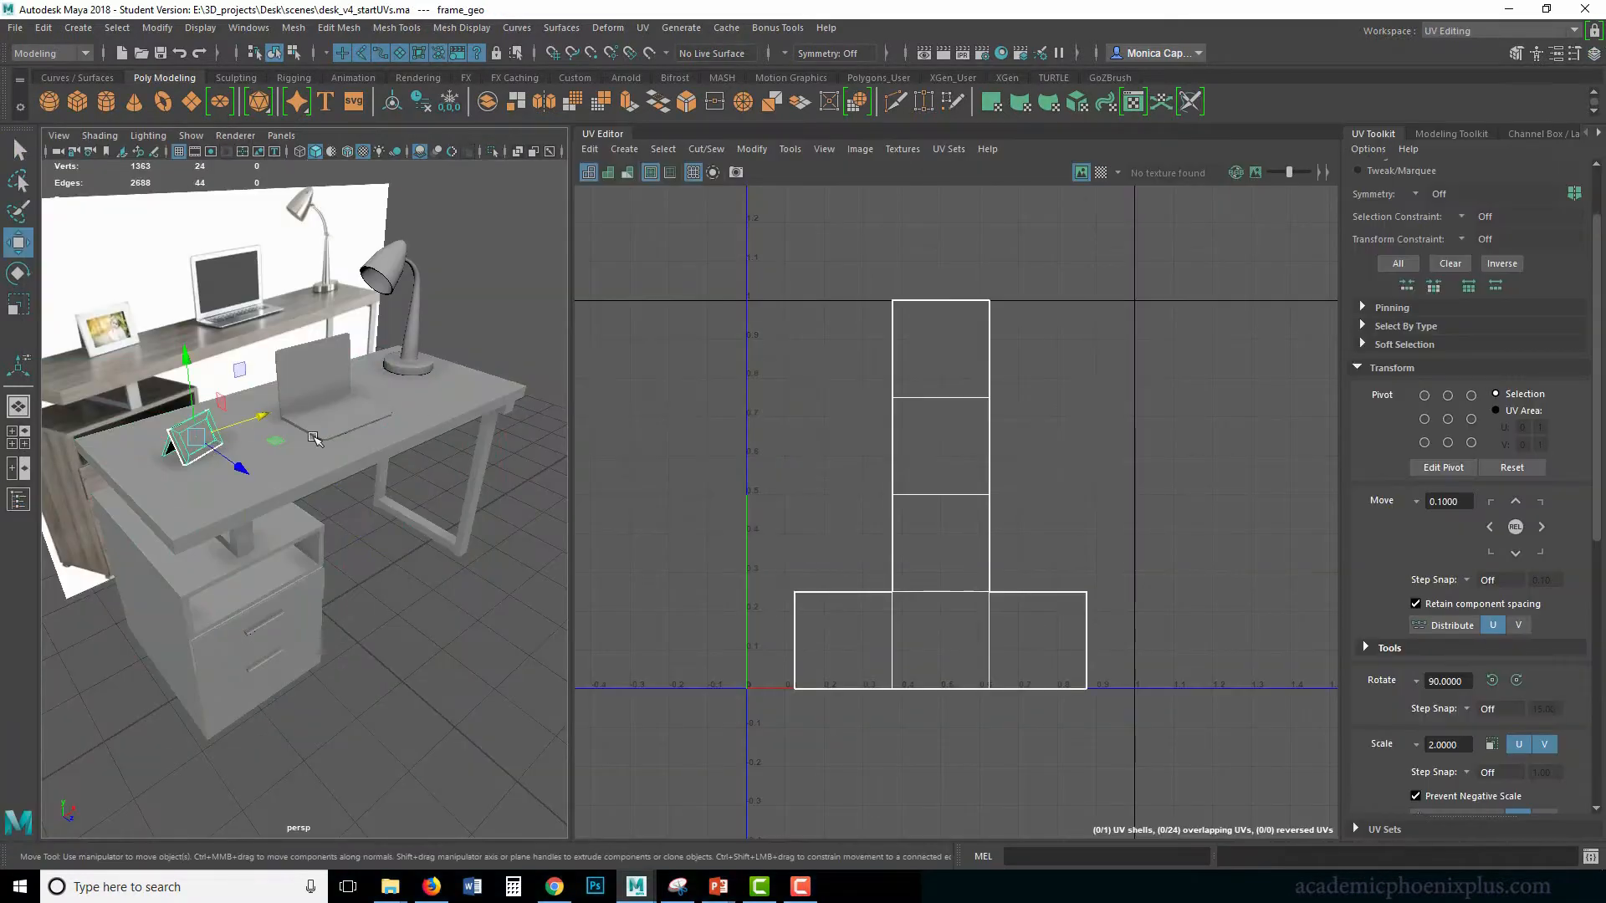
# Try an Automatic UV projection on the small picture frame, inspect the result and undo it.
pyautogui.press('f')
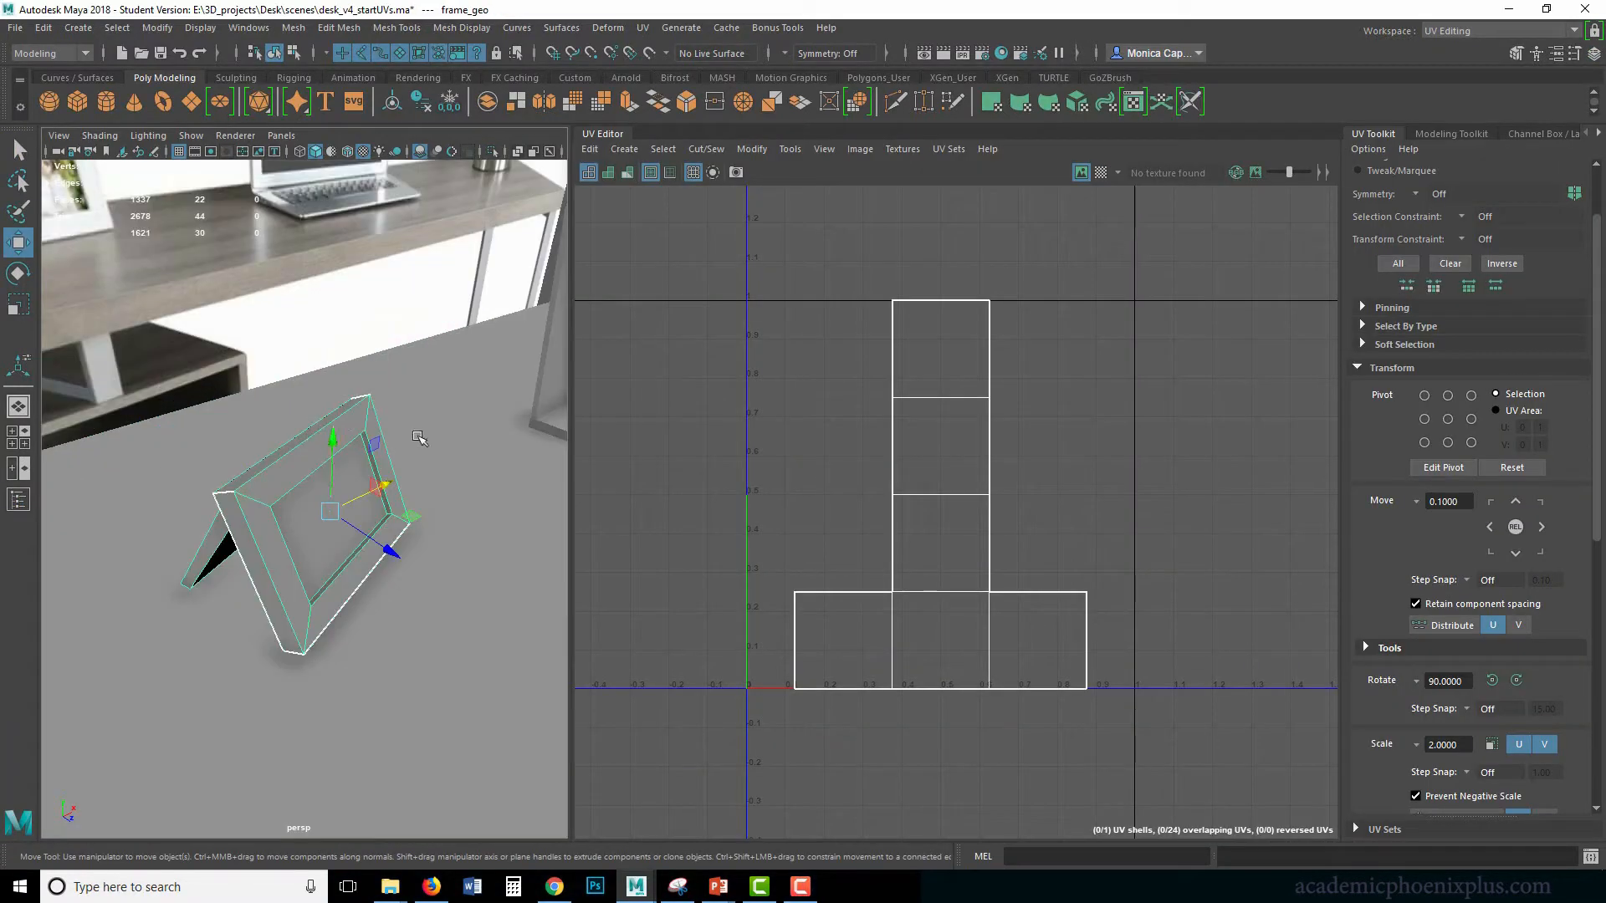
pyautogui.keyDown('alt'); pyautogui.moveTo(417, 435); pyautogui.dragTo(465, 391); pyautogui.keyUp('alt')
pyautogui.scroll(-4, 429, 434)
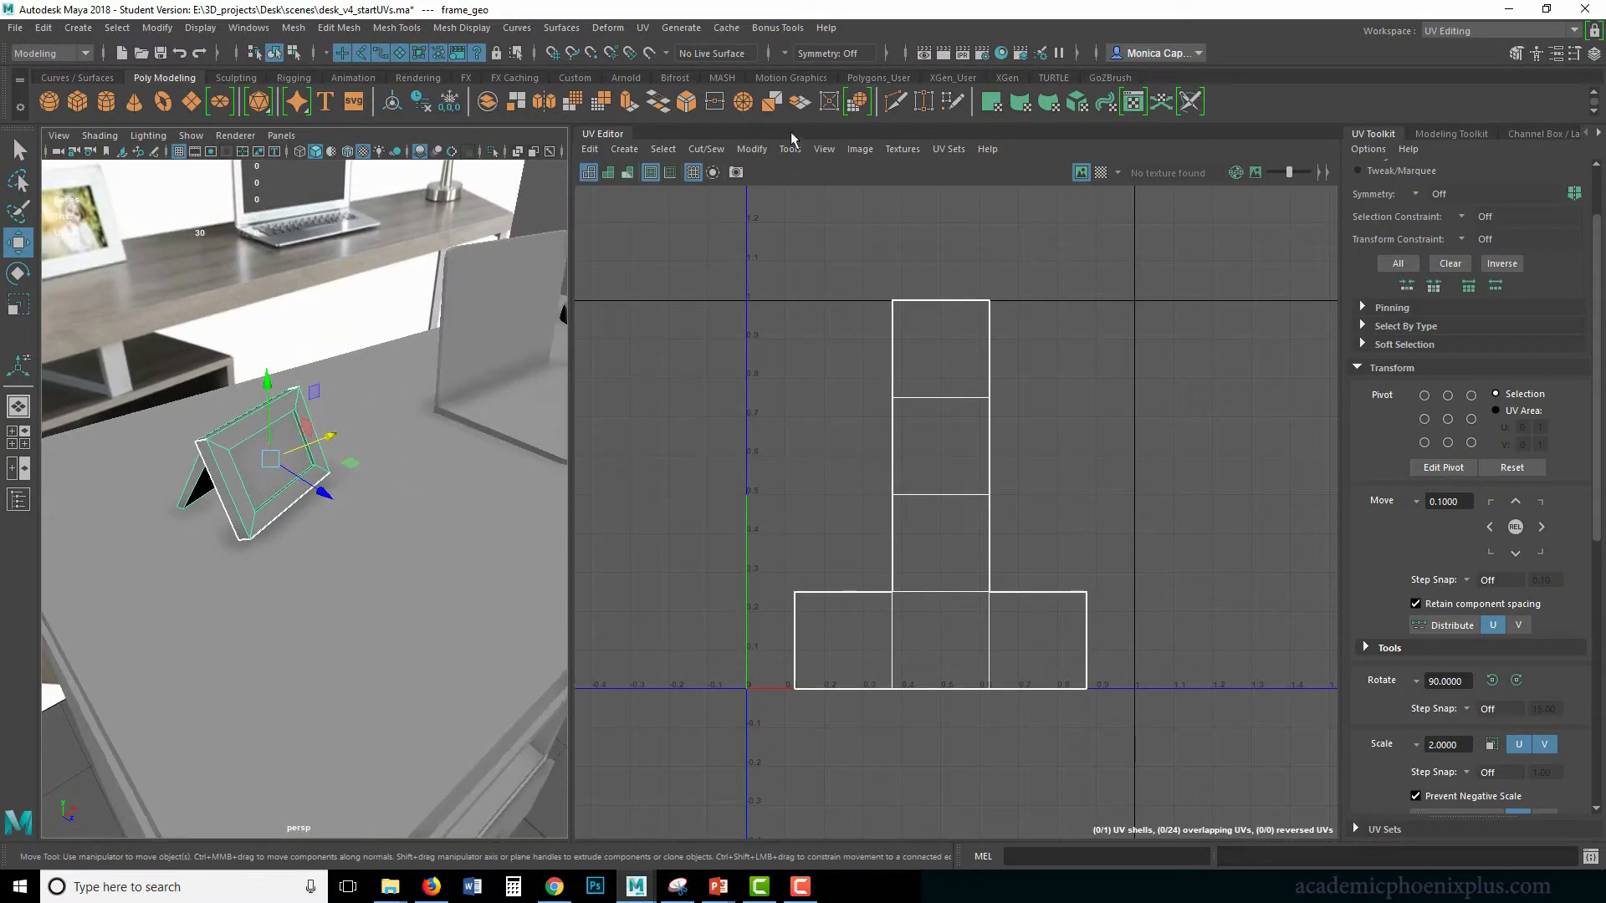
pyautogui.click(642, 27)
pyautogui.click(669, 126)
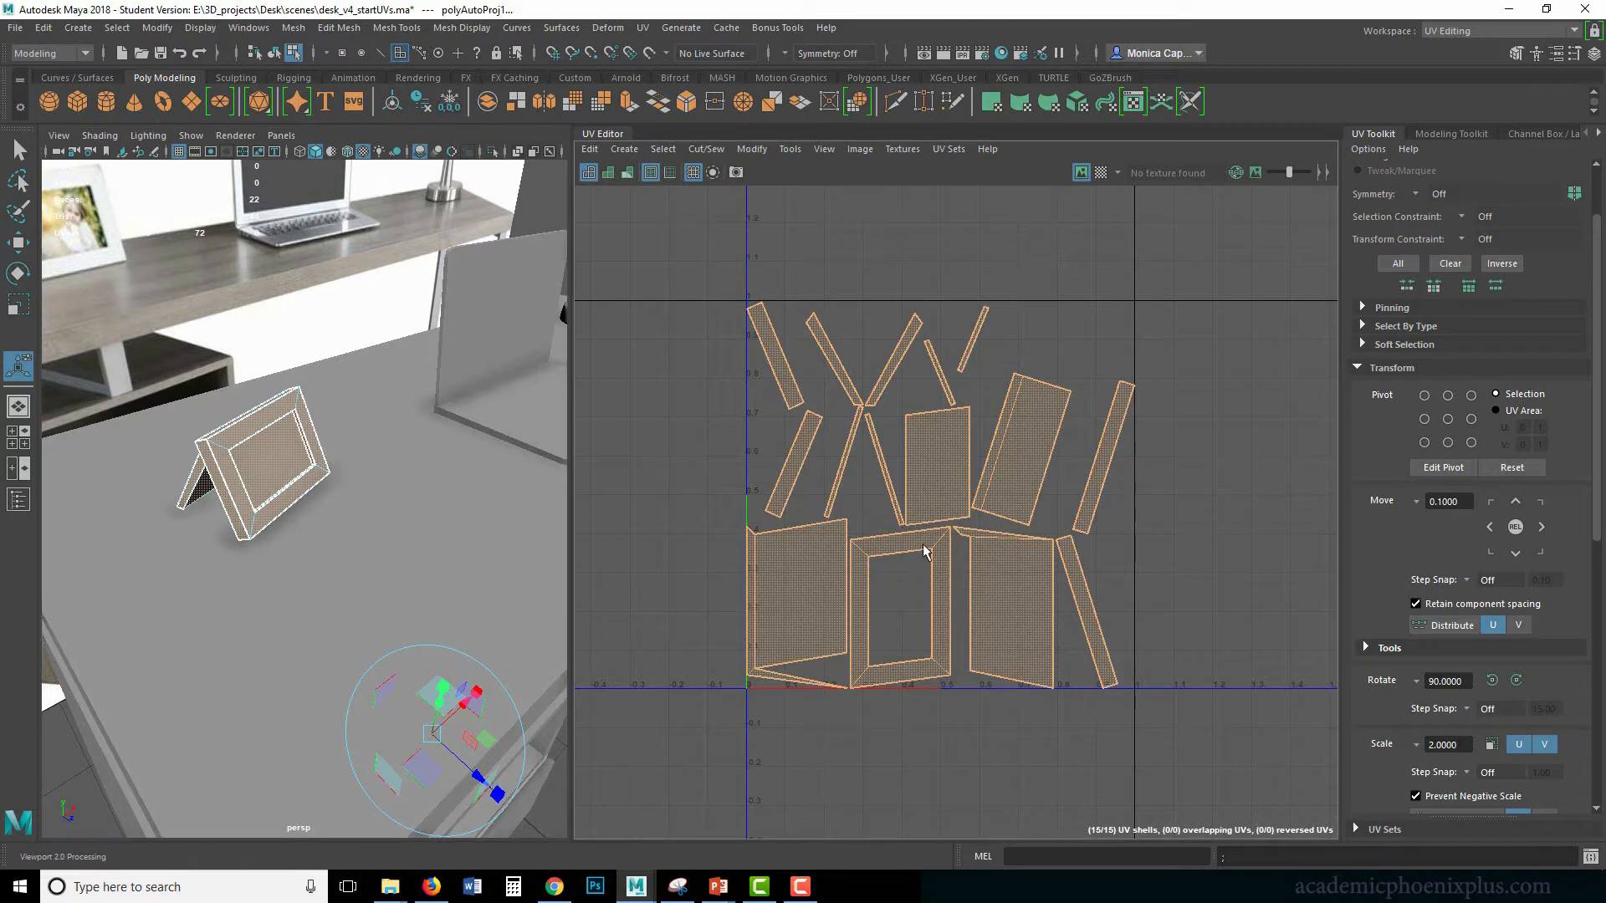
pyautogui.keyDown('alt'); pyautogui.moveTo(316, 422); pyautogui.dragTo(226, 409); pyautogui.keyUp('alt')
pyautogui.keyDown('alt'); pyautogui.moveTo(402, 356); pyautogui.dragTo(518, 338, button='right'); pyautogui.keyUp('alt')
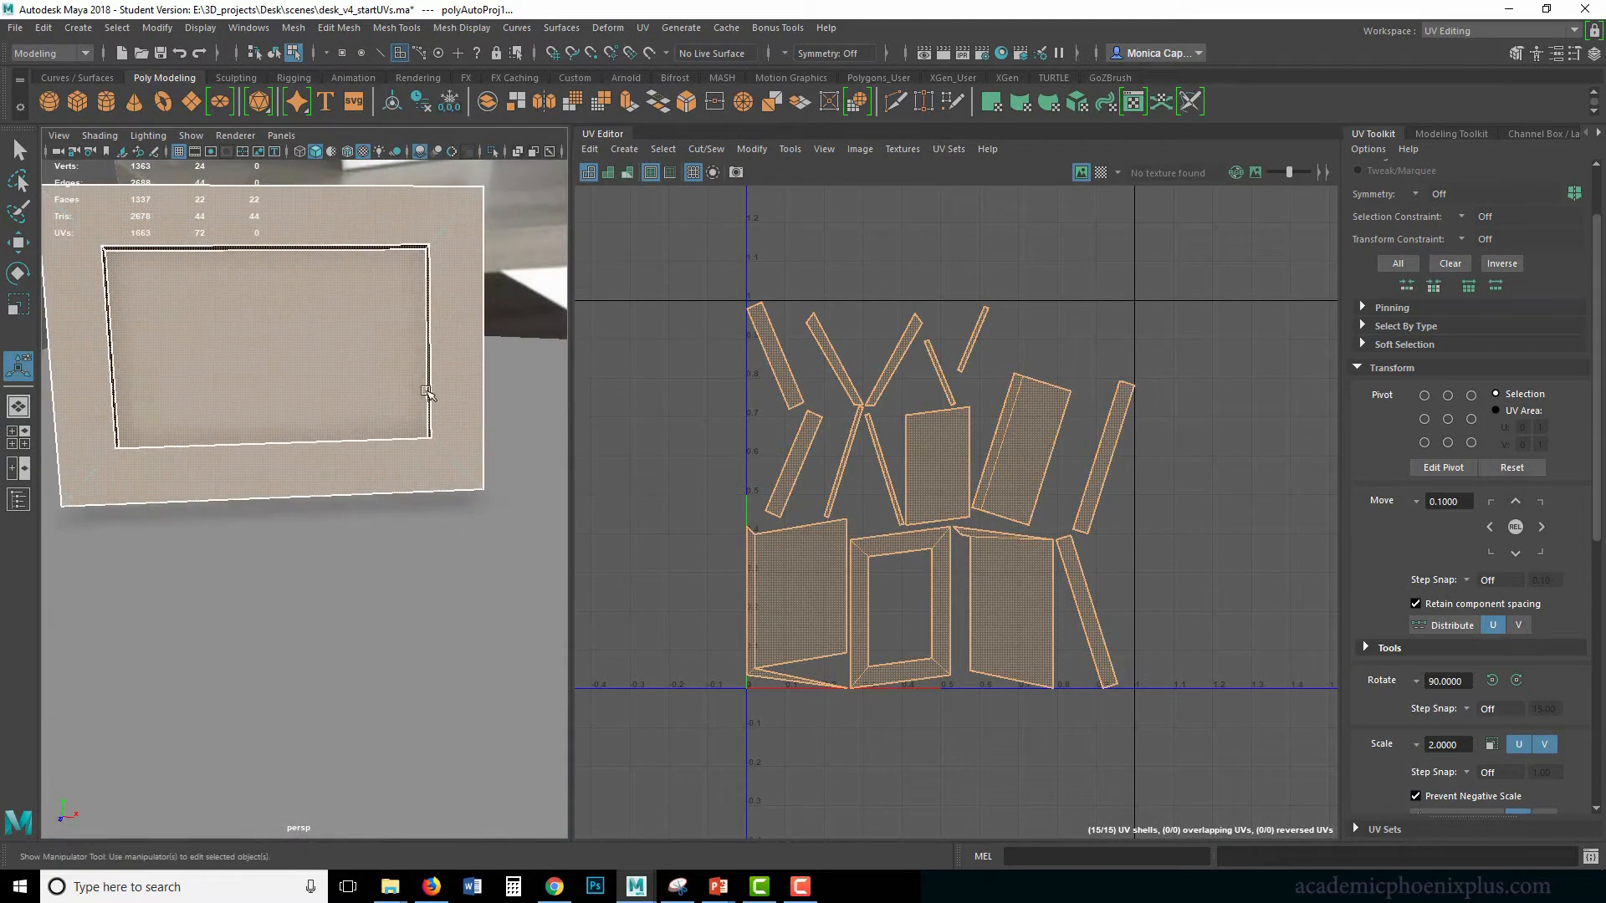
pyautogui.keyDown('alt'); pyautogui.moveTo(425, 348); pyautogui.dragTo(433, 413, button='middle'); pyautogui.keyUp('alt')
pyautogui.hotkey('ctrl', 'z')
pyautogui.keyDown('alt'); pyautogui.moveTo(433, 412); pyautogui.dragTo(358, 489, button='right'); pyautogui.keyUp('alt')
pyautogui.click(424, 499)
pyautogui.keyDown('shift'); pyautogui.click(369, 344); pyautogui.keyUp('shift')
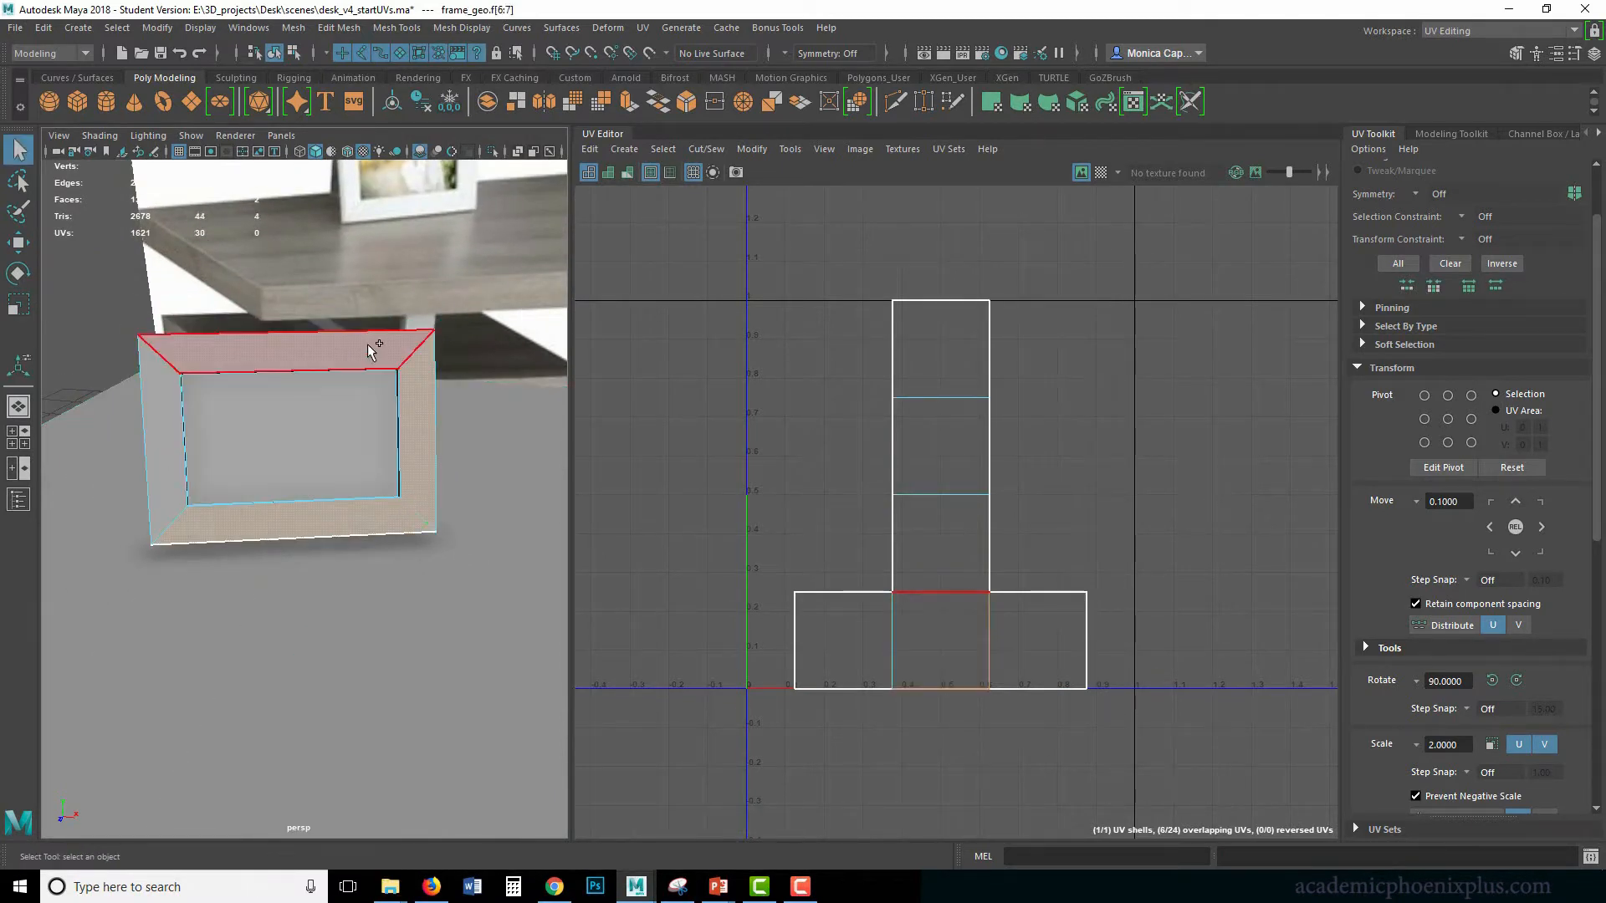
pyautogui.moveTo(398, 502); pyautogui.dragTo(399, 503)
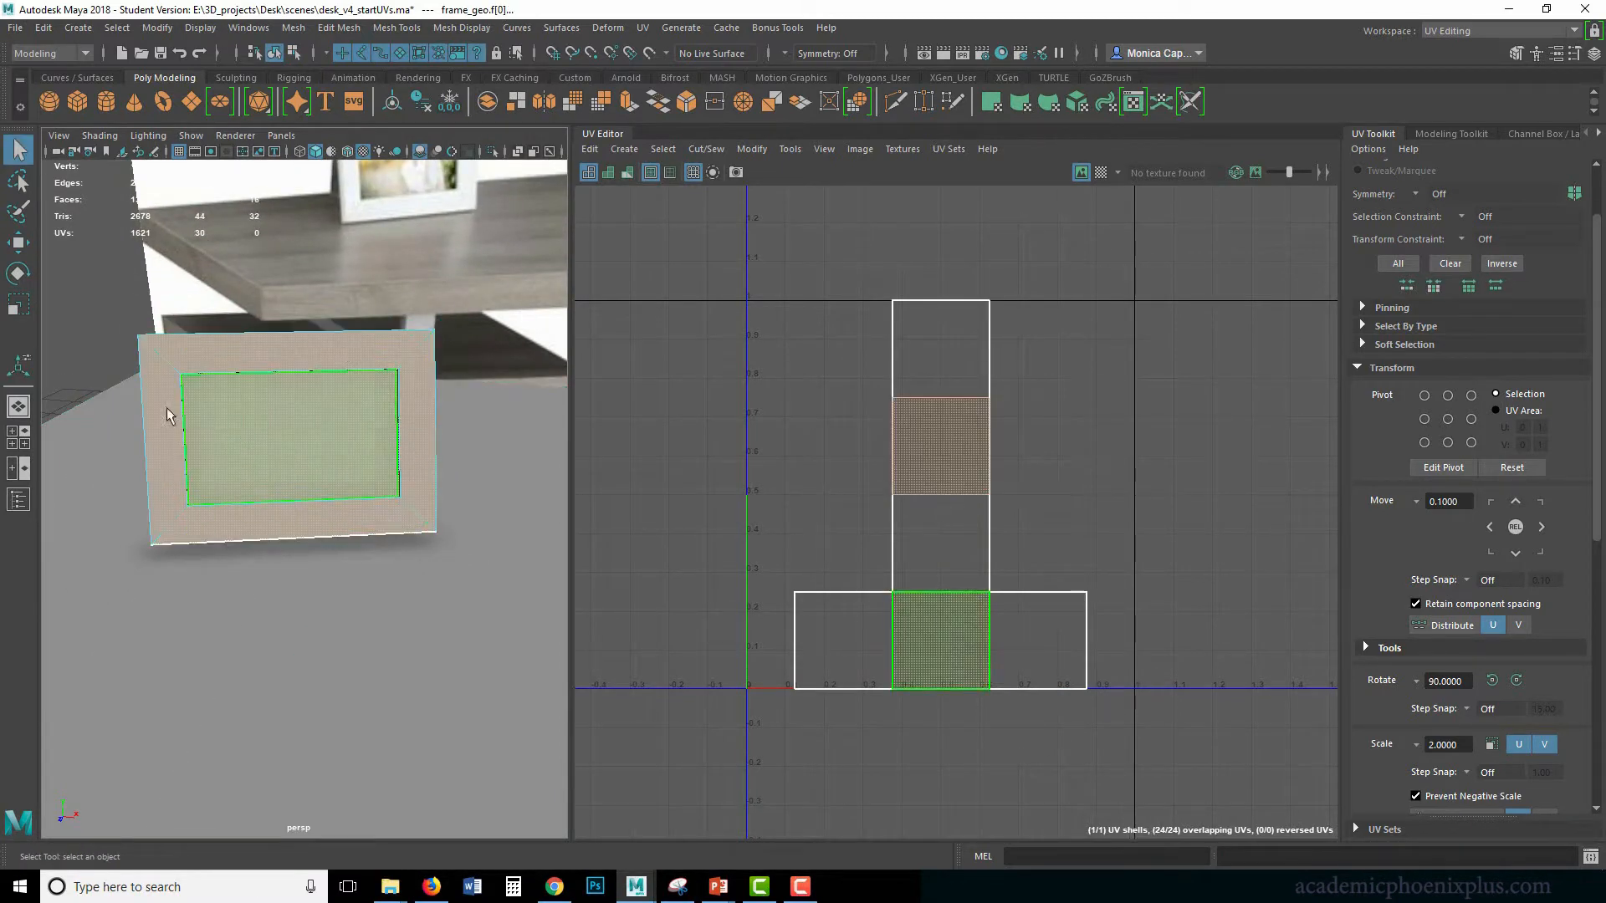
pyautogui.keyDown('shift'); pyautogui.moveTo(164, 409); pyautogui.dragTo(333, 402); pyautogui.keyUp('shift')
pyautogui.hotkey('ctrl', 'z')
pyautogui.keyDown('alt'); pyautogui.moveTo(89, 454); pyautogui.dragTo(234, 452); pyautogui.keyUp('alt')
pyautogui.keyDown('ctrl'); pyautogui.moveTo(82, 447); pyautogui.dragTo(183, 646); pyautogui.keyUp('ctrl')
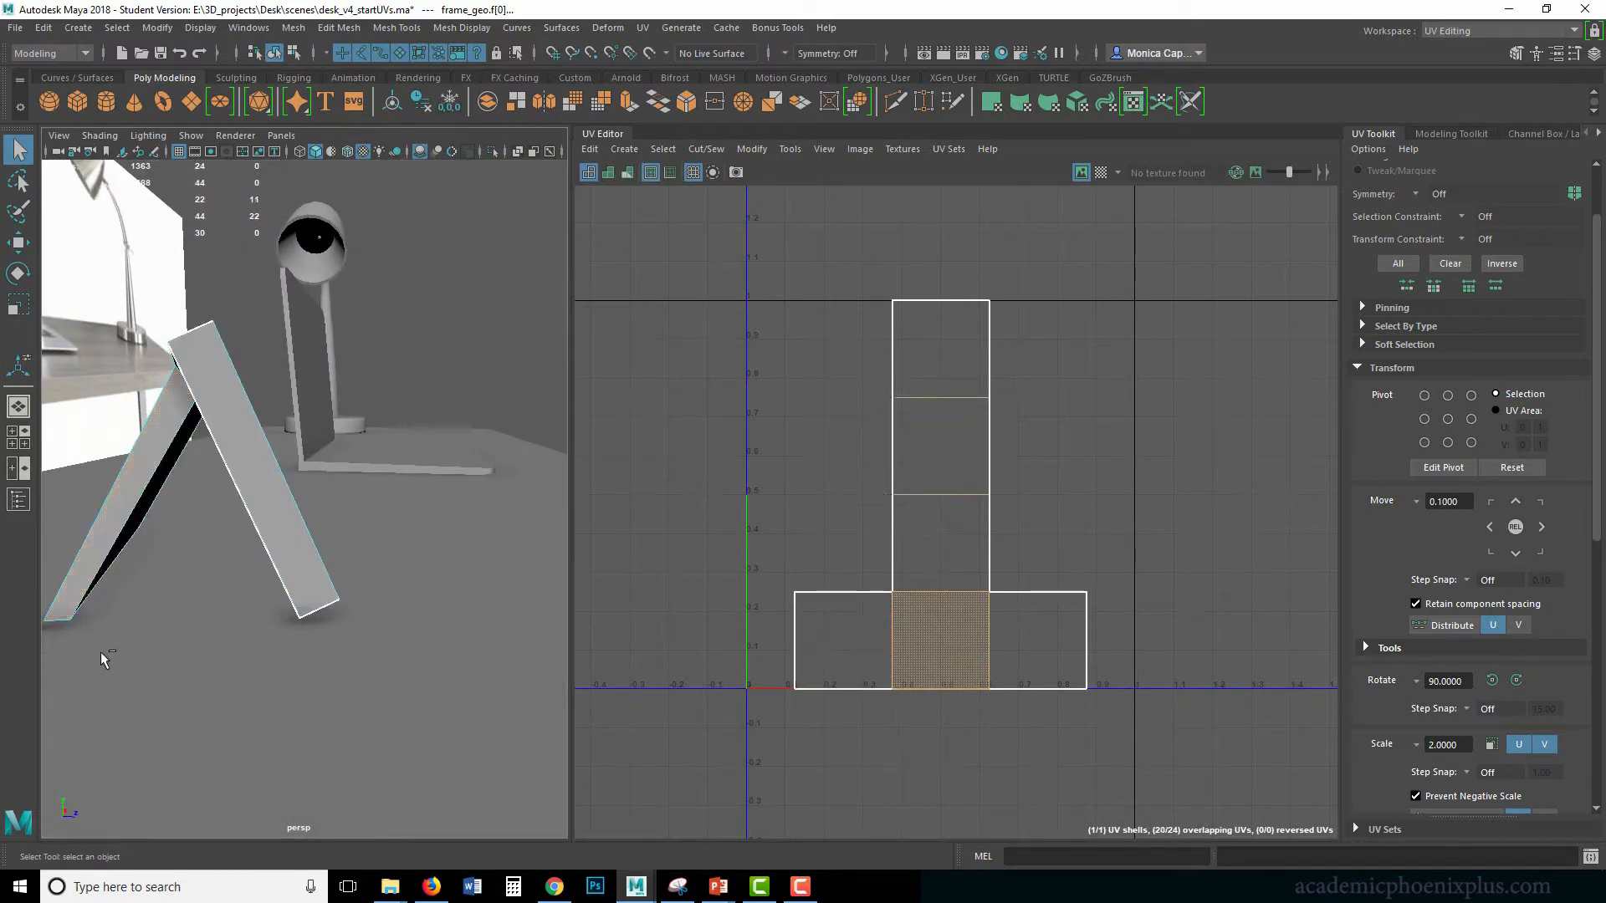
pyautogui.moveTo(244, 561); pyautogui.dragTo(245, 562)
pyautogui.hotkey('ctrl', 'z')
pyautogui.hotkey('ctrl', 'z')
pyautogui.hotkey('ctrl', 'z')
pyautogui.click(213, 555)
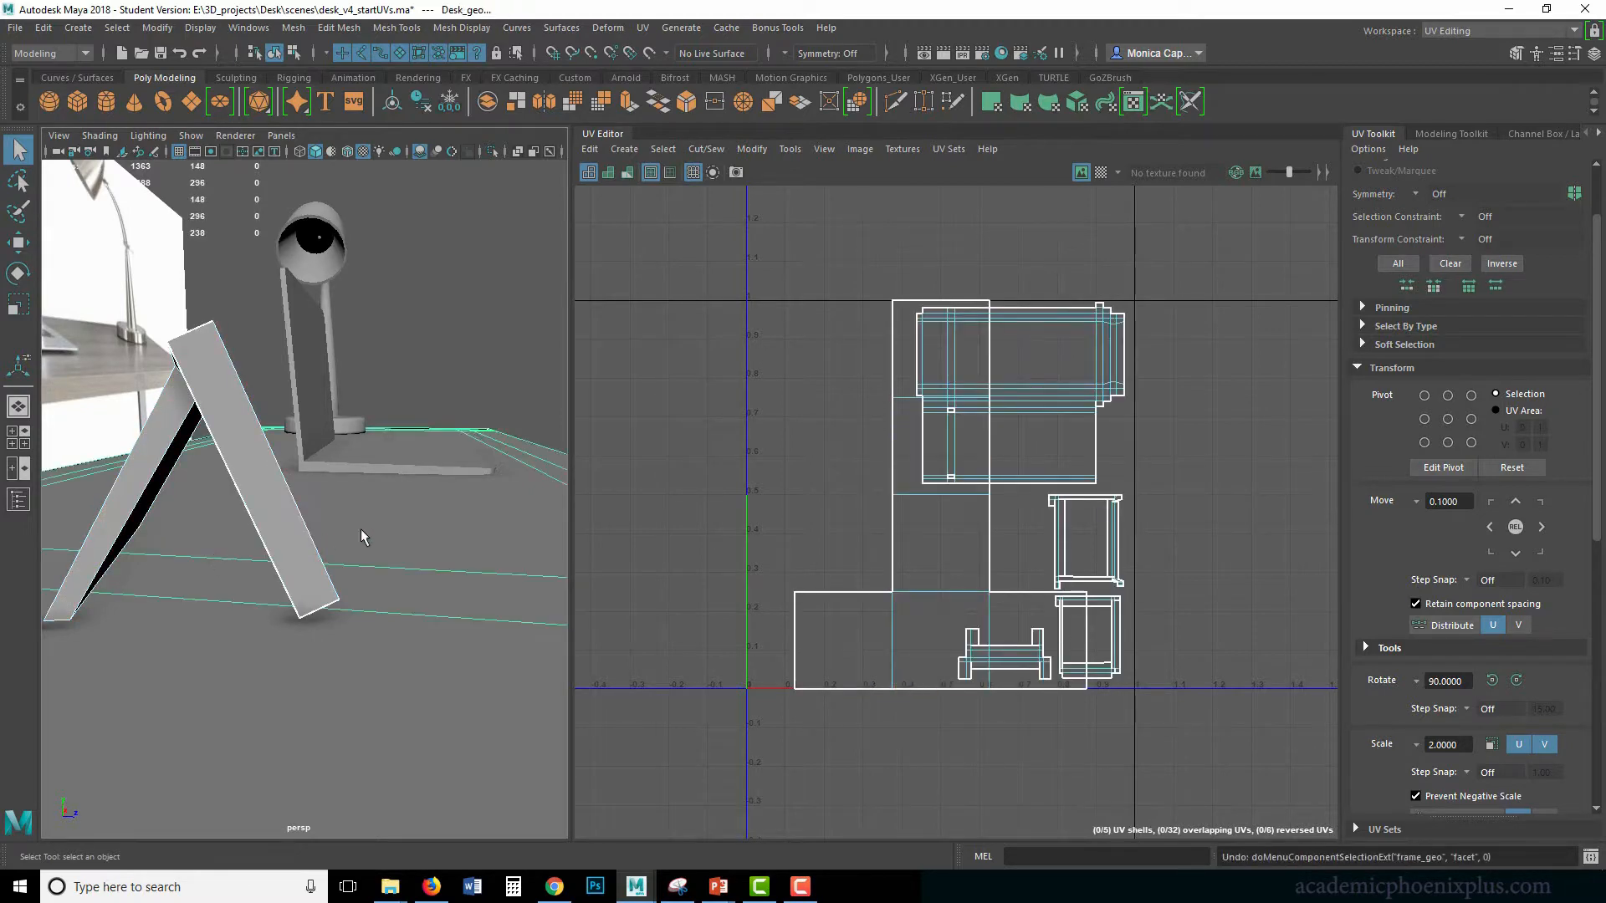
# Select all faces of the picture frame's body, leaving out the faces of the stand behind it.
pyautogui.keyDown('alt'); pyautogui.moveTo(360, 528); pyautogui.dragTo(263, 525); pyautogui.keyUp('alt')
pyautogui.keyDown('alt'); pyautogui.moveTo(314, 465); pyautogui.dragTo(147, 388, button='right'); pyautogui.keyUp('alt')
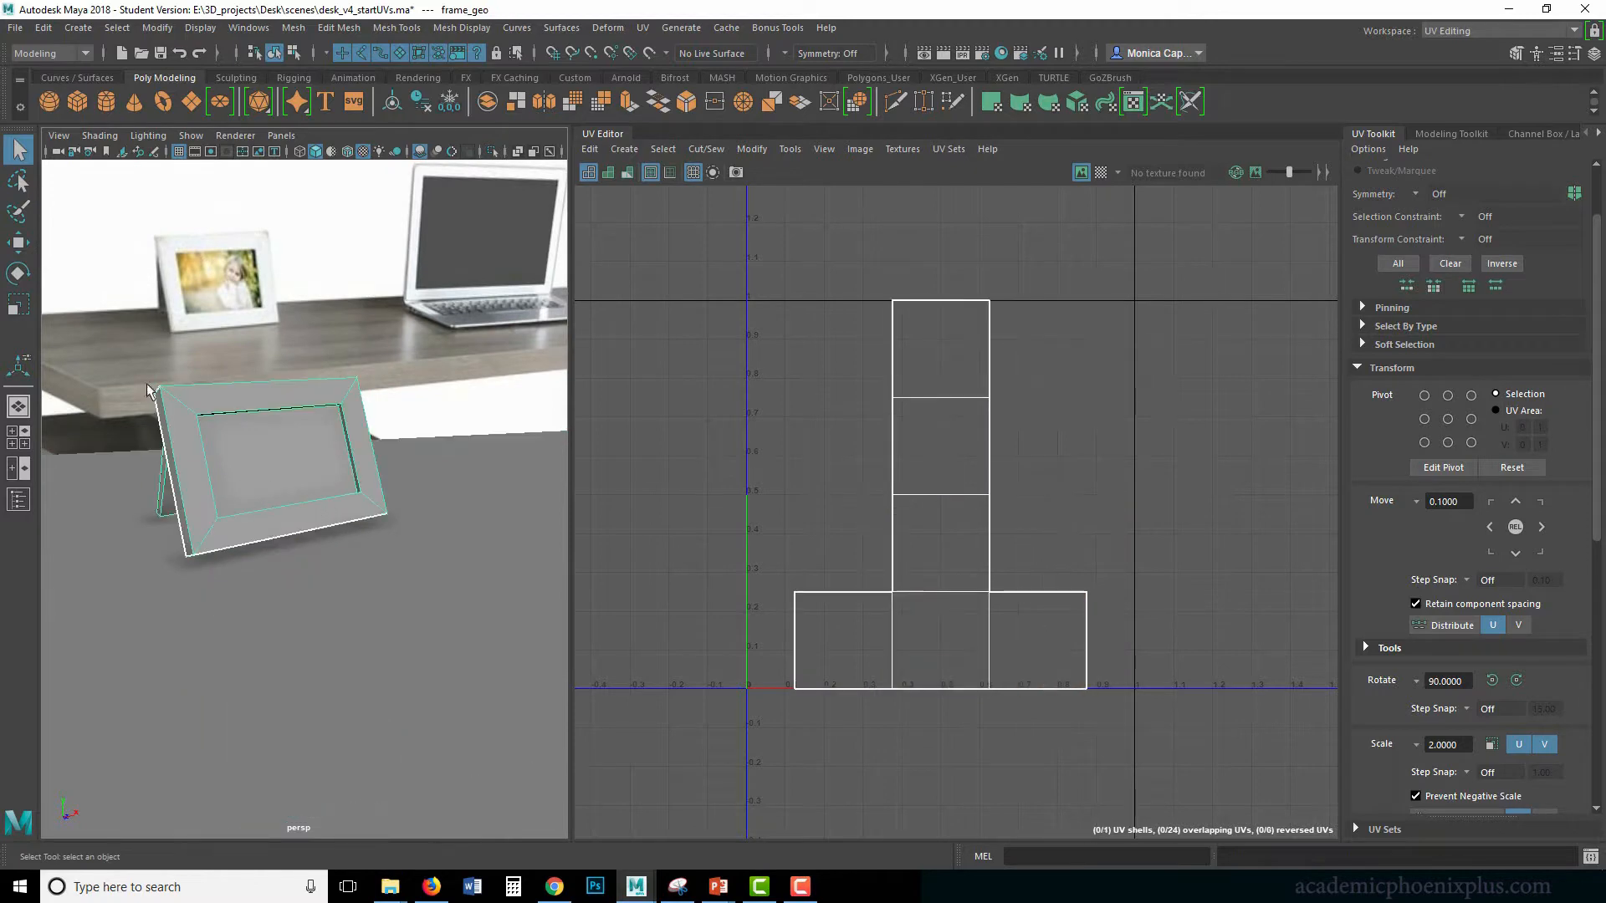
pyautogui.moveTo(228, 481); pyautogui.dragTo(240, 471)
pyautogui.moveTo(239, 471); pyautogui.dragTo(240, 511, button='right')
pyautogui.click(243, 469)
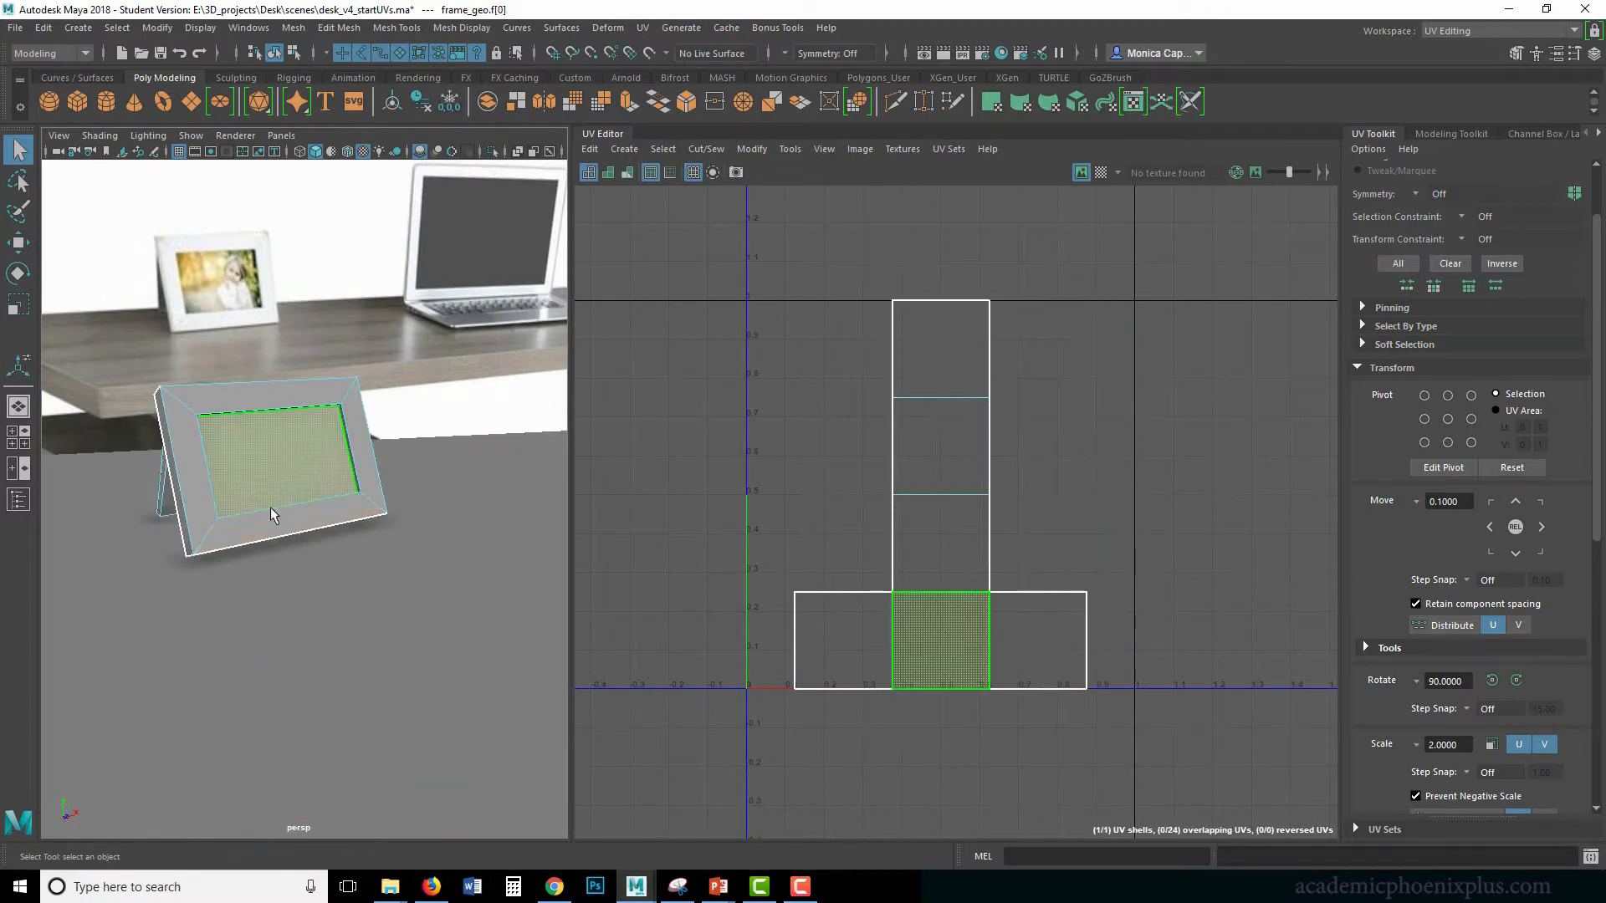
pyautogui.keyDown('alt'); pyautogui.moveTo(181, 546); pyautogui.dragTo(319, 555); pyautogui.keyUp('alt')
pyautogui.moveTo(193, 319); pyautogui.dragTo(394, 597)
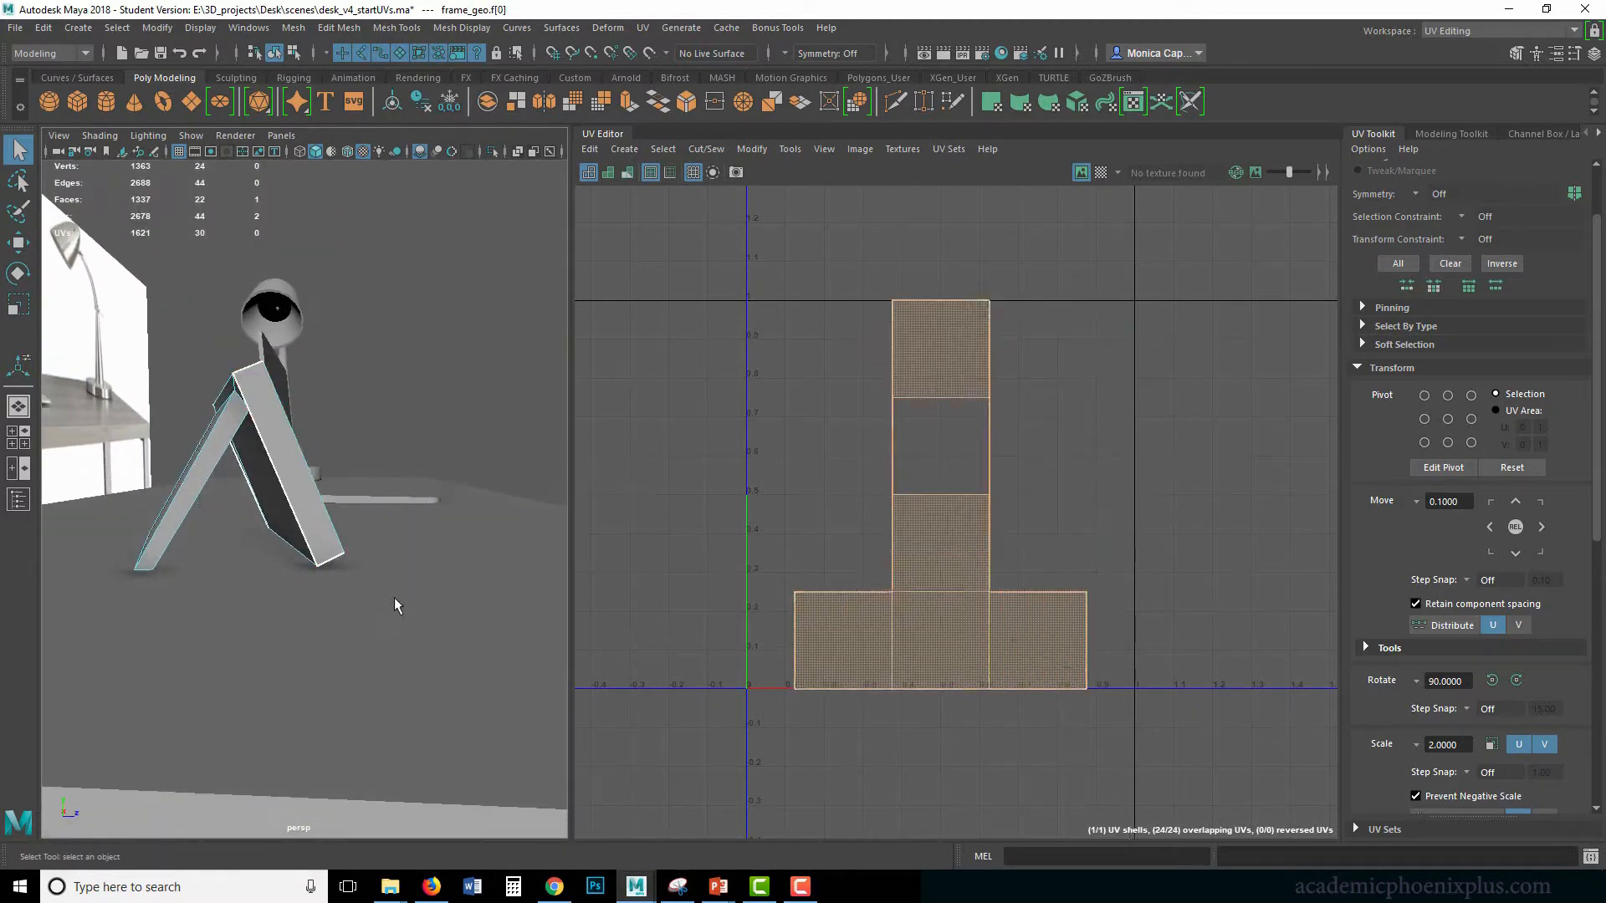
pyautogui.keyDown('ctrl'); pyautogui.moveTo(92, 476); pyautogui.dragTo(215, 599); pyautogui.keyUp('ctrl')
pyautogui.moveTo(303, 556); pyautogui.dragTo(330, 552)
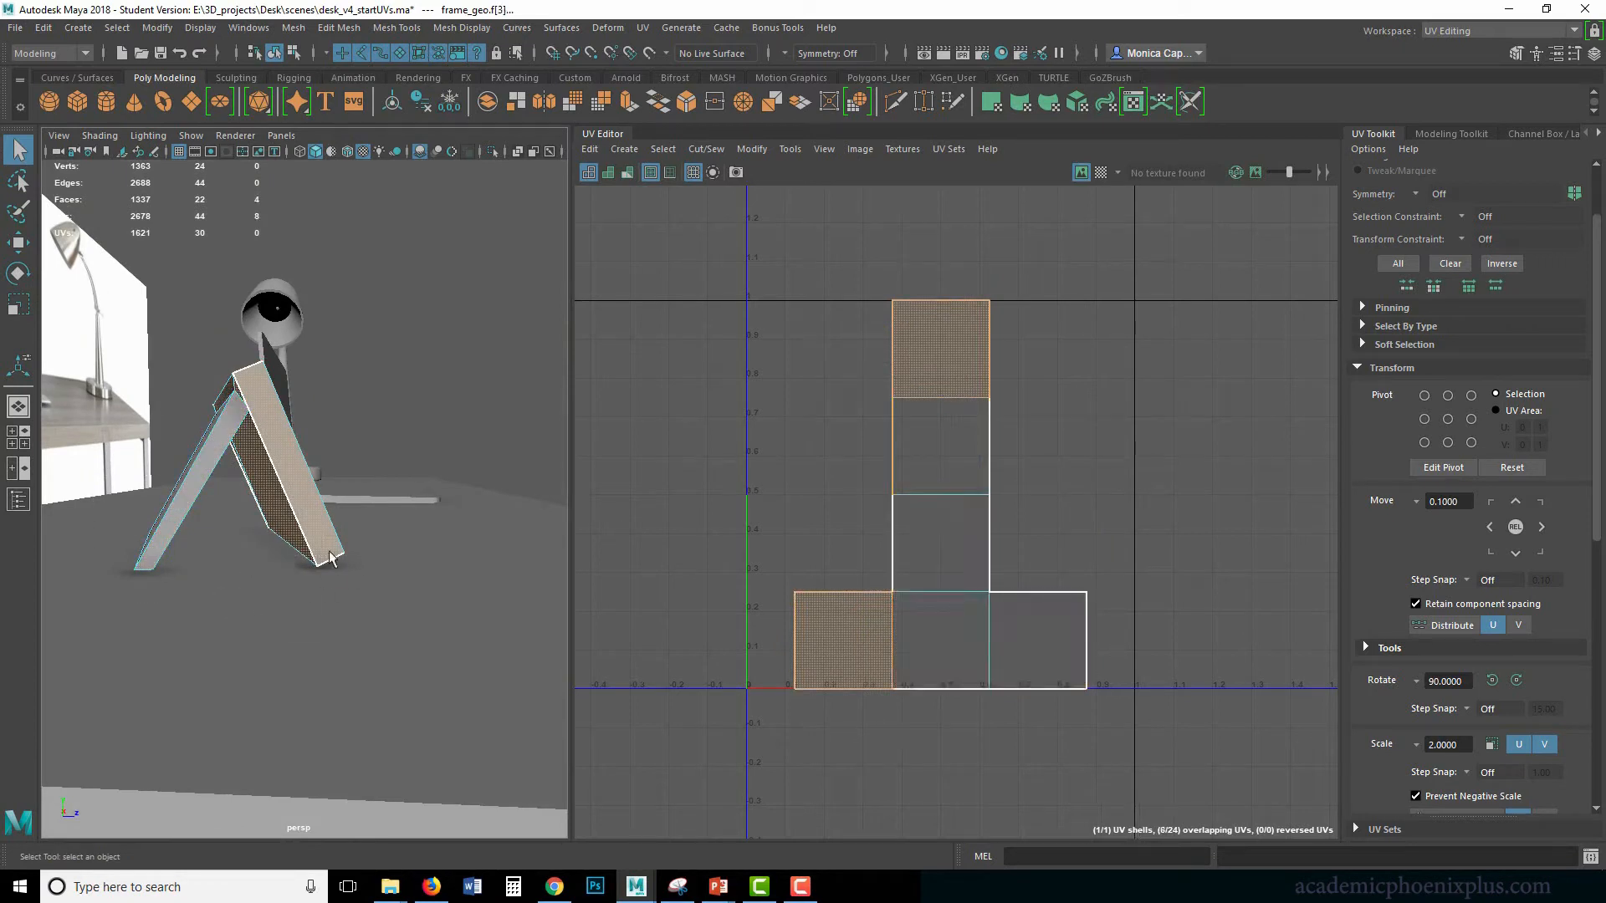
pyautogui.hotkey('ctrl', 'z')
# Apply Planar mapping to the selected frame faces from a frontal view, projecting from the Camera.
pyautogui.keyDown('alt'); pyautogui.moveTo(472, 537); pyautogui.dragTo(312, 530); pyautogui.keyUp('alt')
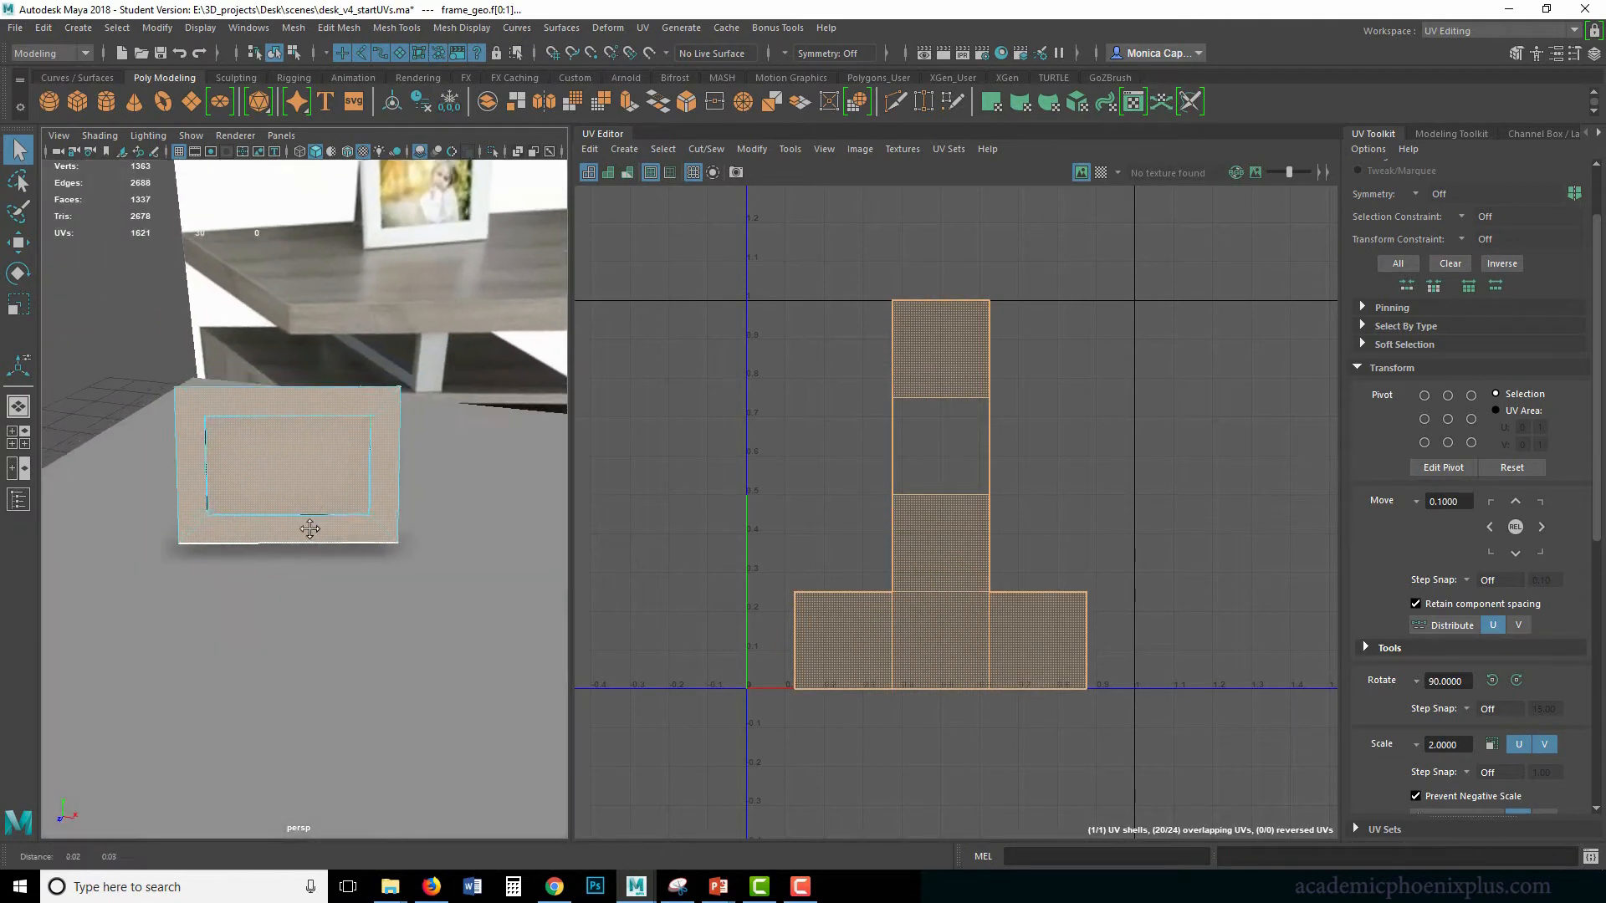
pyautogui.keyDown('alt'); pyautogui.moveTo(312, 530); pyautogui.dragTo(469, 512, button='right'); pyautogui.keyUp('alt')
pyautogui.keyDown('alt'); pyautogui.moveTo(368, 512); pyautogui.dragTo(444, 520, button='middle'); pyautogui.keyUp('alt')
pyautogui.keyDown('alt'); pyautogui.moveTo(444, 519); pyautogui.dragTo(477, 466); pyautogui.keyUp('alt')
pyautogui.click(642, 27)
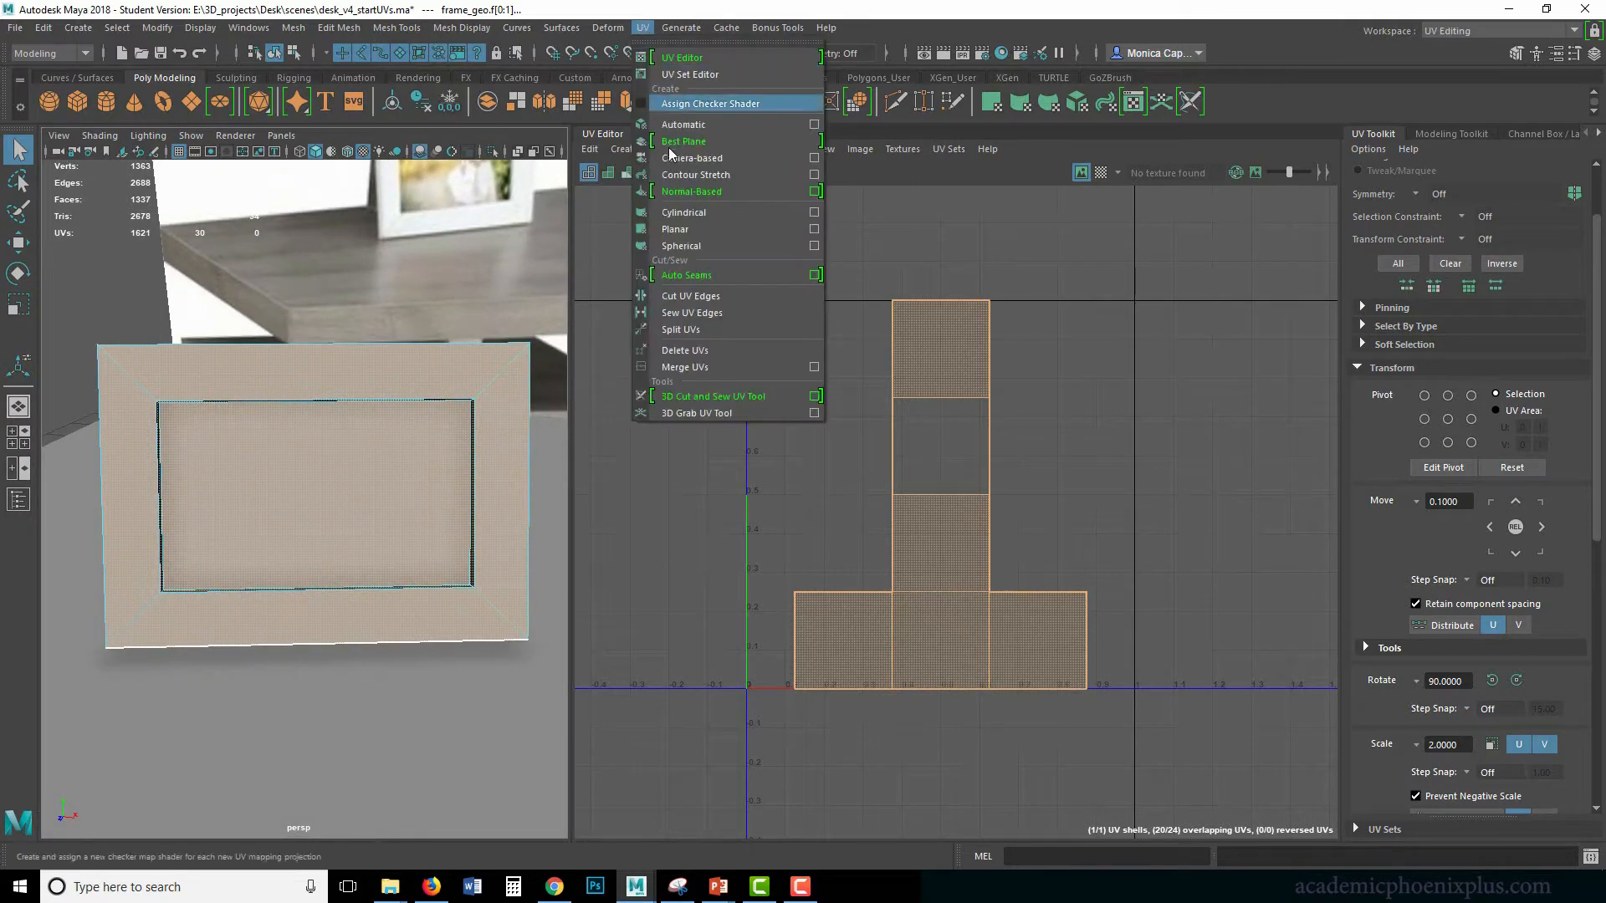
pyautogui.click(814, 231)
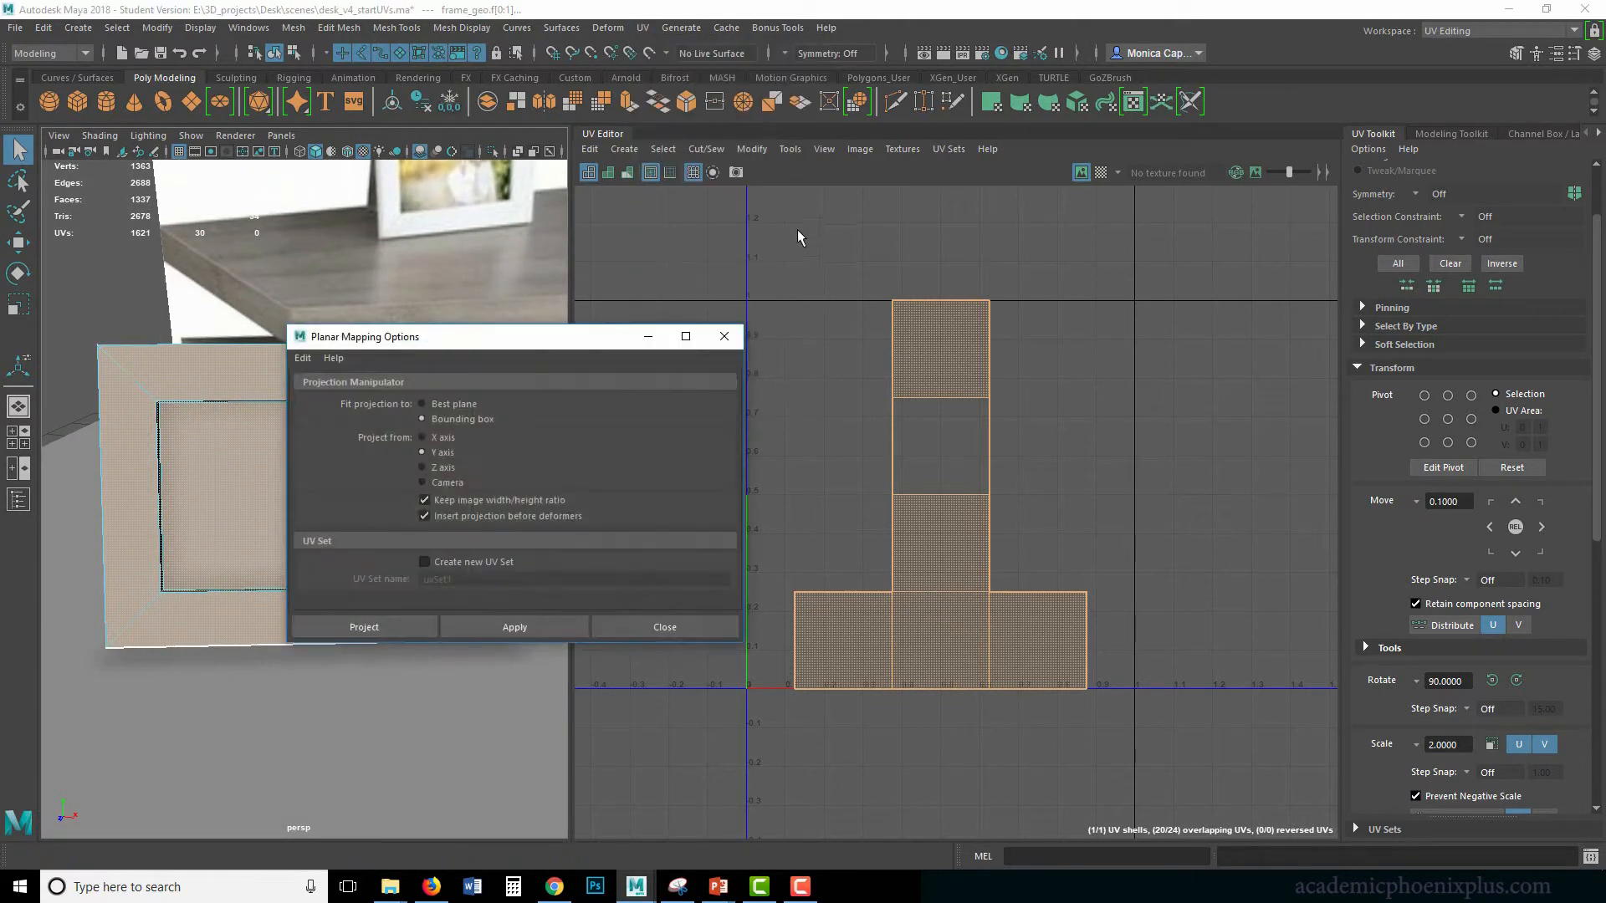
pyautogui.click(447, 482)
pyautogui.click(359, 623)
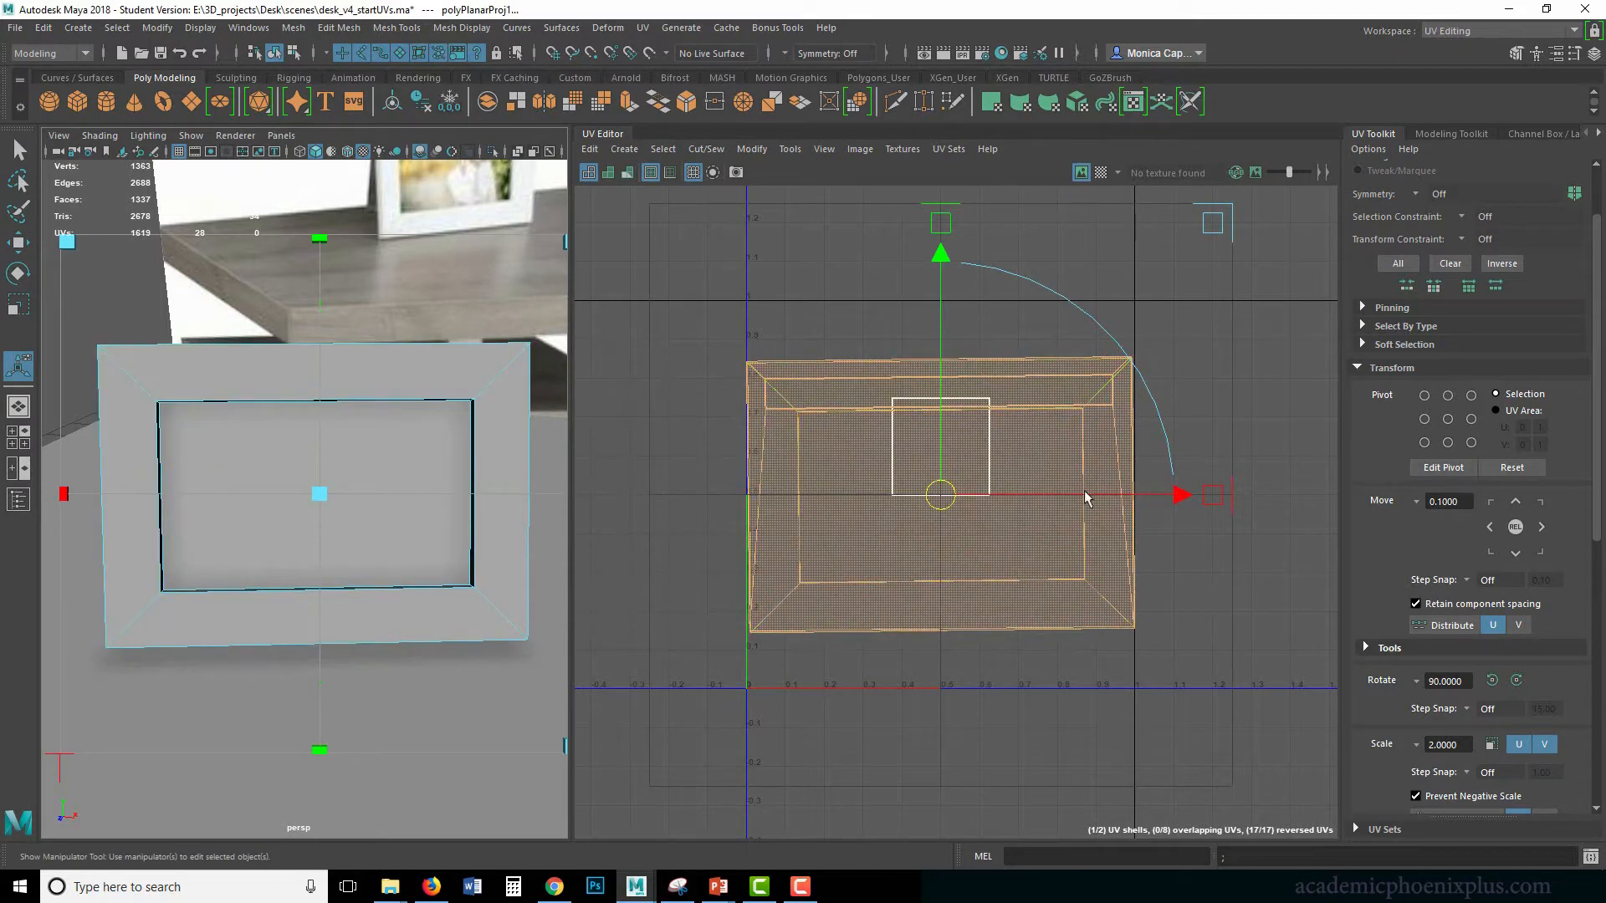
# Move the projected frame shell left into the UV tile beside the 0–1 space and deselect it.
pyautogui.scroll(-3, 1110, 483)
pyautogui.moveTo(1017, 489); pyautogui.dragTo(808, 494)
pyautogui.click(939, 426)
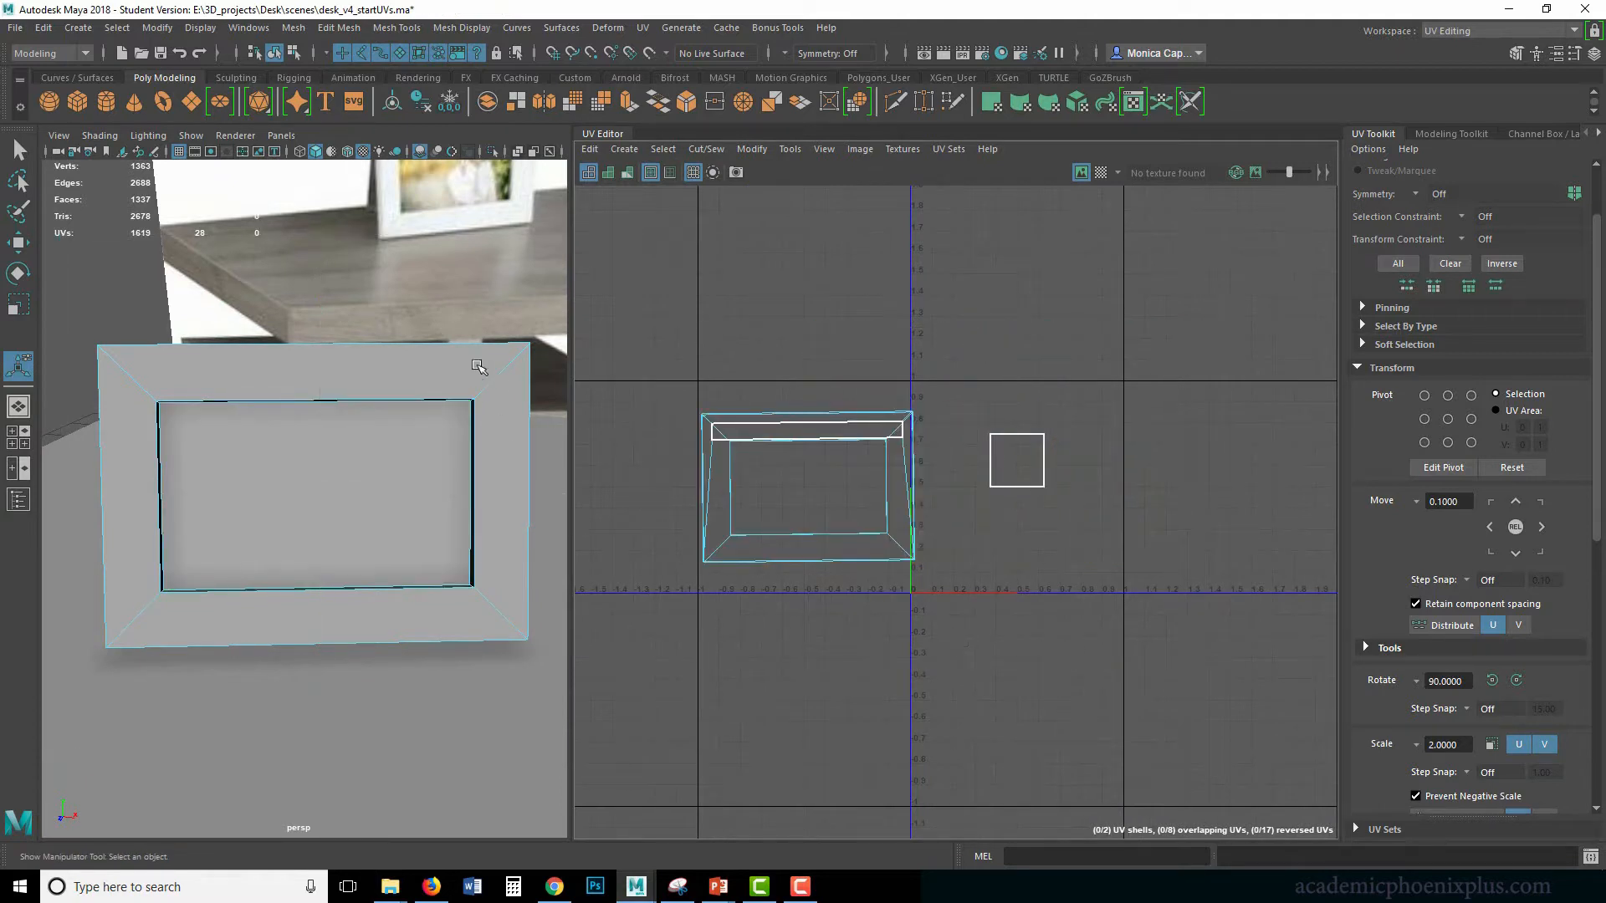
# Return the frame to object selection and turn on shaded display of its UV shells.
pyautogui.moveTo(483, 356)
pyautogui.mouseDown(button='right')
pyautogui.moveTo(535, 345)
pyautogui.moveTo(489, 378)
pyautogui.mouseUp(button='right')
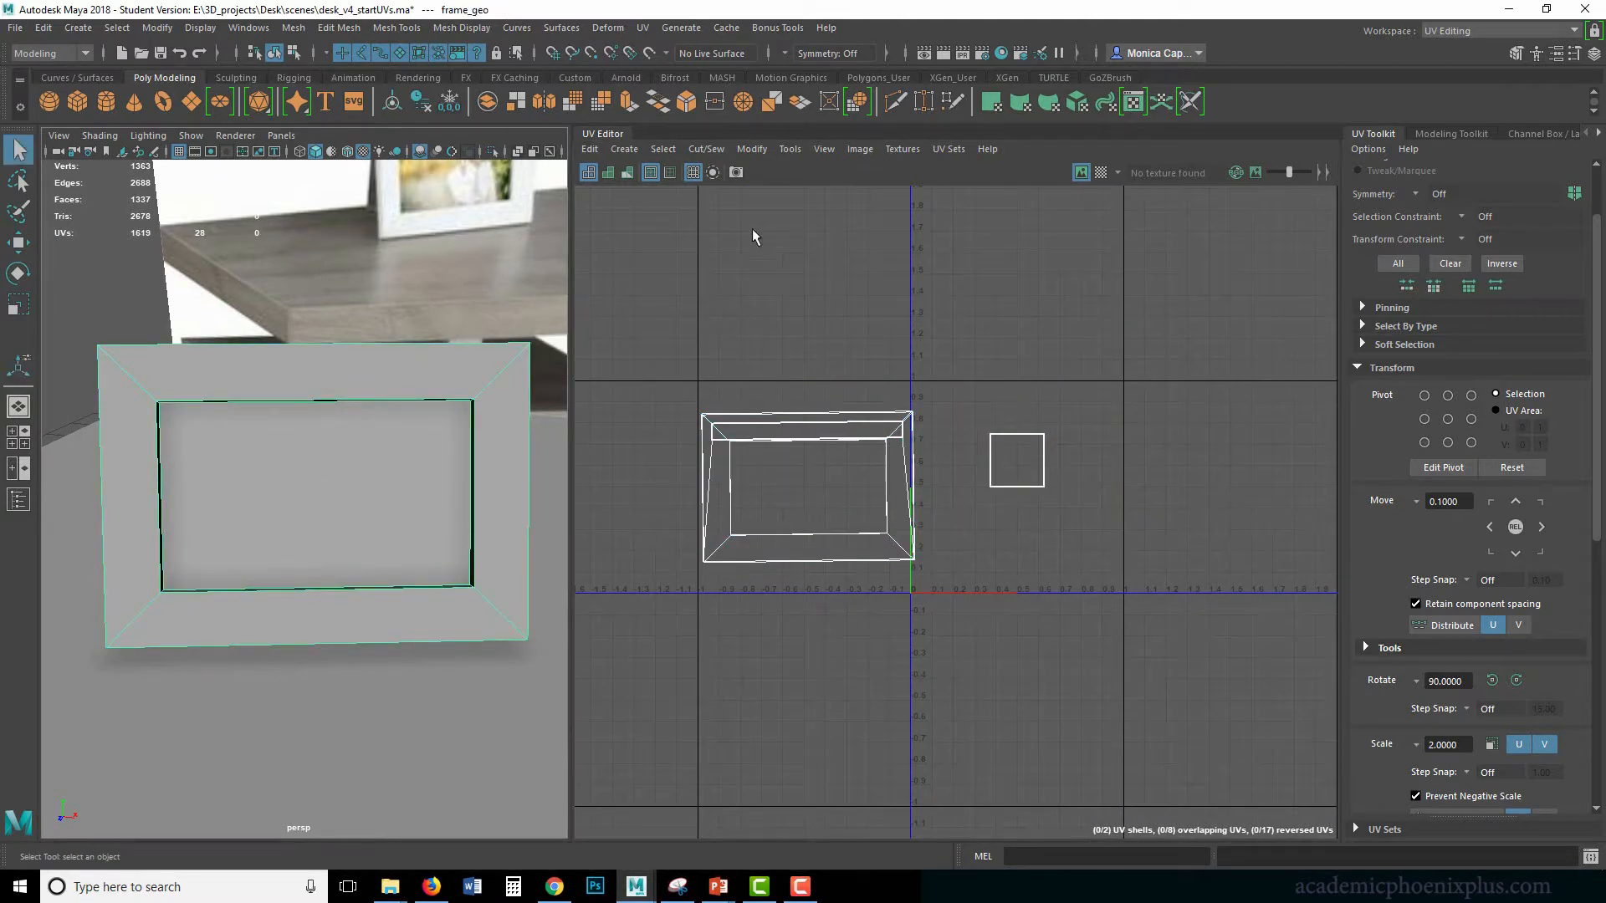
pyautogui.click(608, 173)
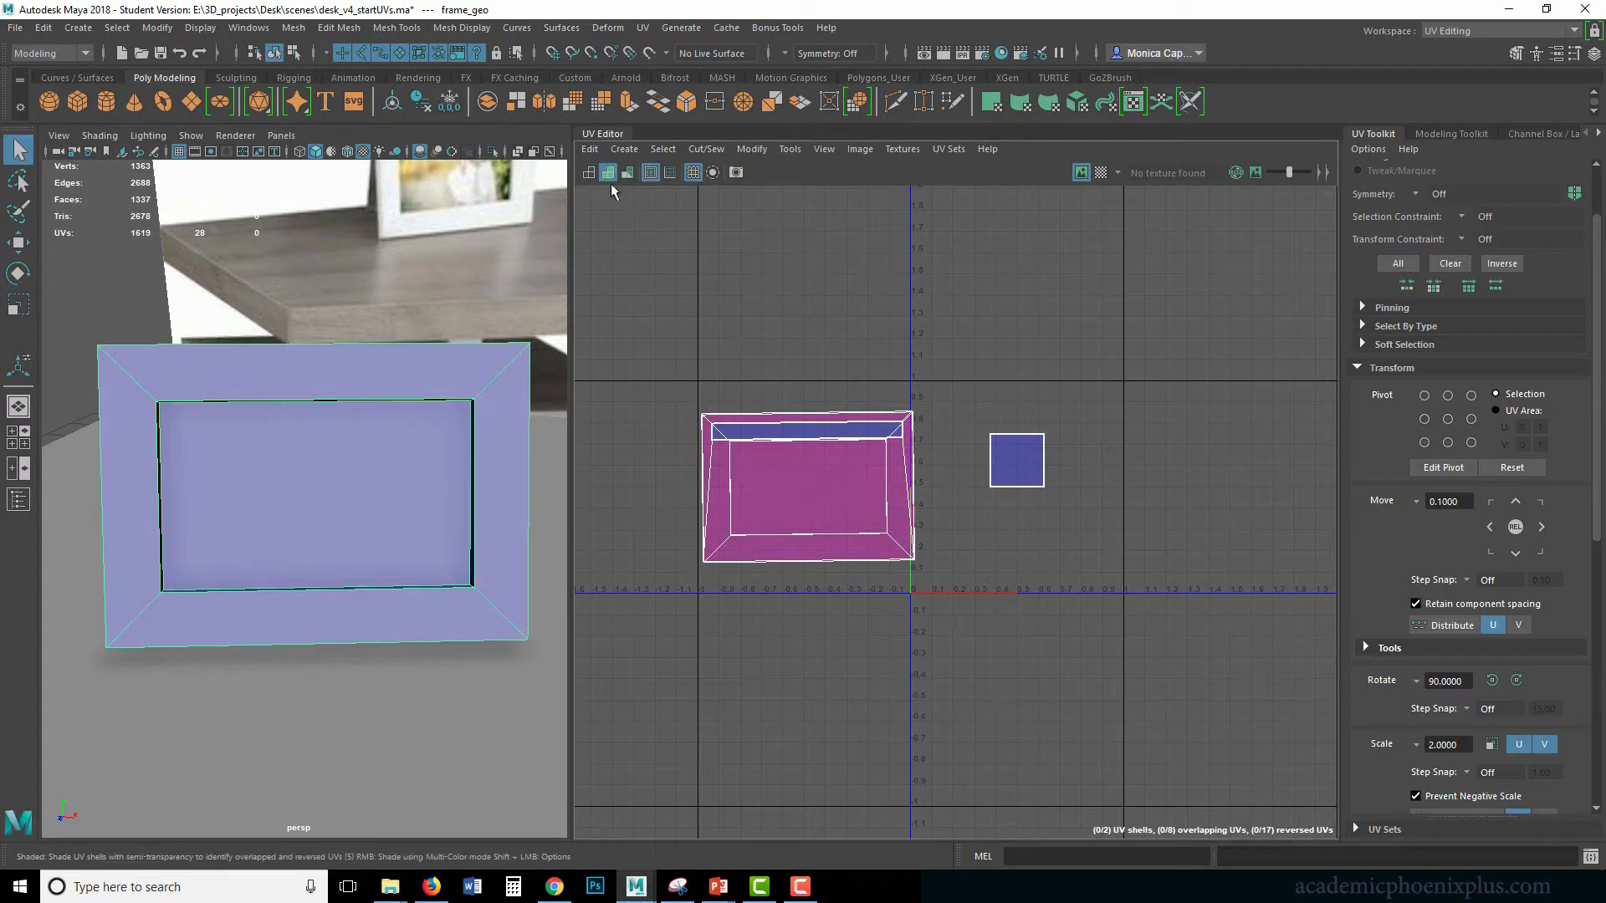
pyautogui.moveTo(172, 460); pyautogui.dragTo(334, 450)
pyautogui.hotkey('ctrl', 'z')
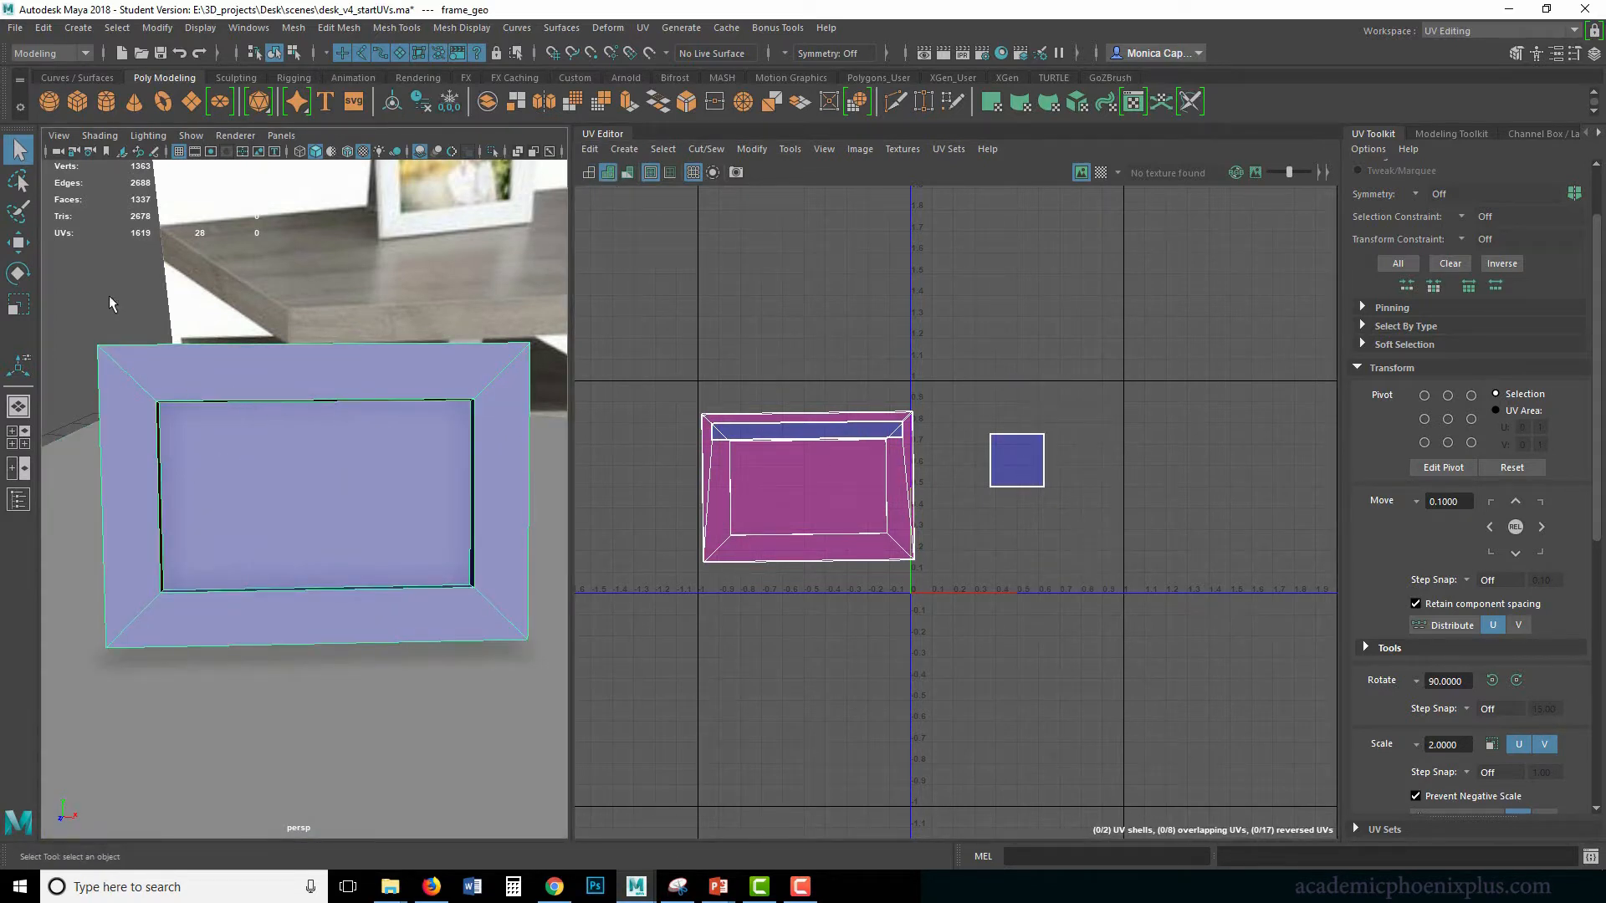
# Select the four outer edges bordering the front face of the picture frame.
pyautogui.keyDown('alt'); pyautogui.moveTo(108, 294); pyautogui.dragTo(202, 351); pyautogui.keyUp('alt')
pyautogui.keyDown('alt'); pyautogui.moveTo(278, 390); pyautogui.dragTo(233, 398); pyautogui.keyUp('alt')
pyautogui.rightClick(233, 398)
pyautogui.click(231, 357)
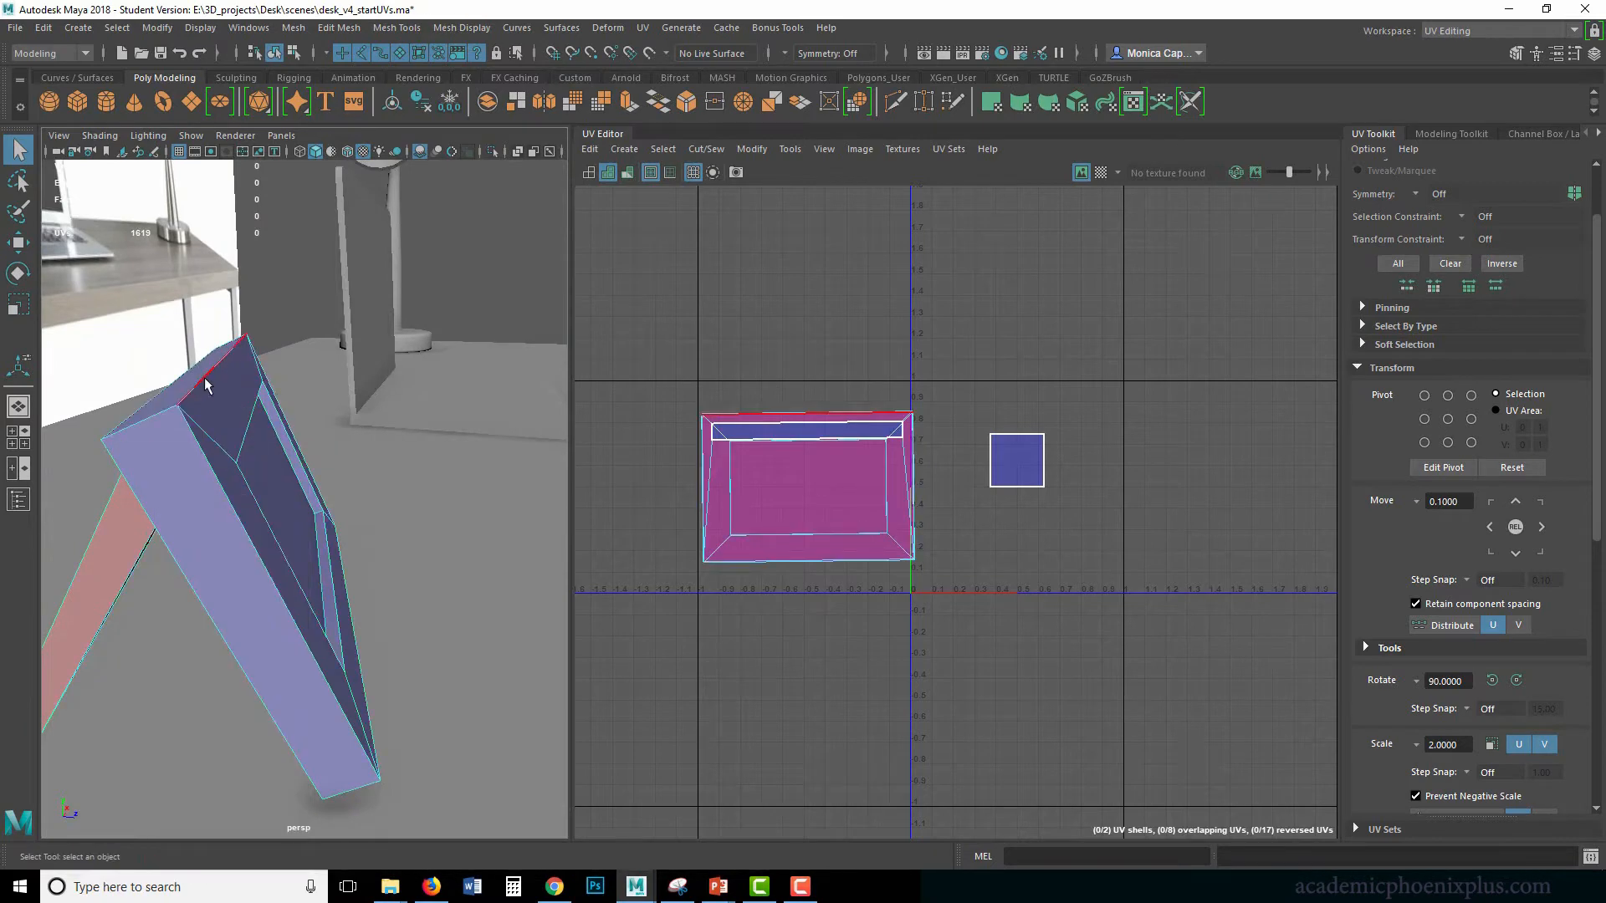
pyautogui.click(204, 378)
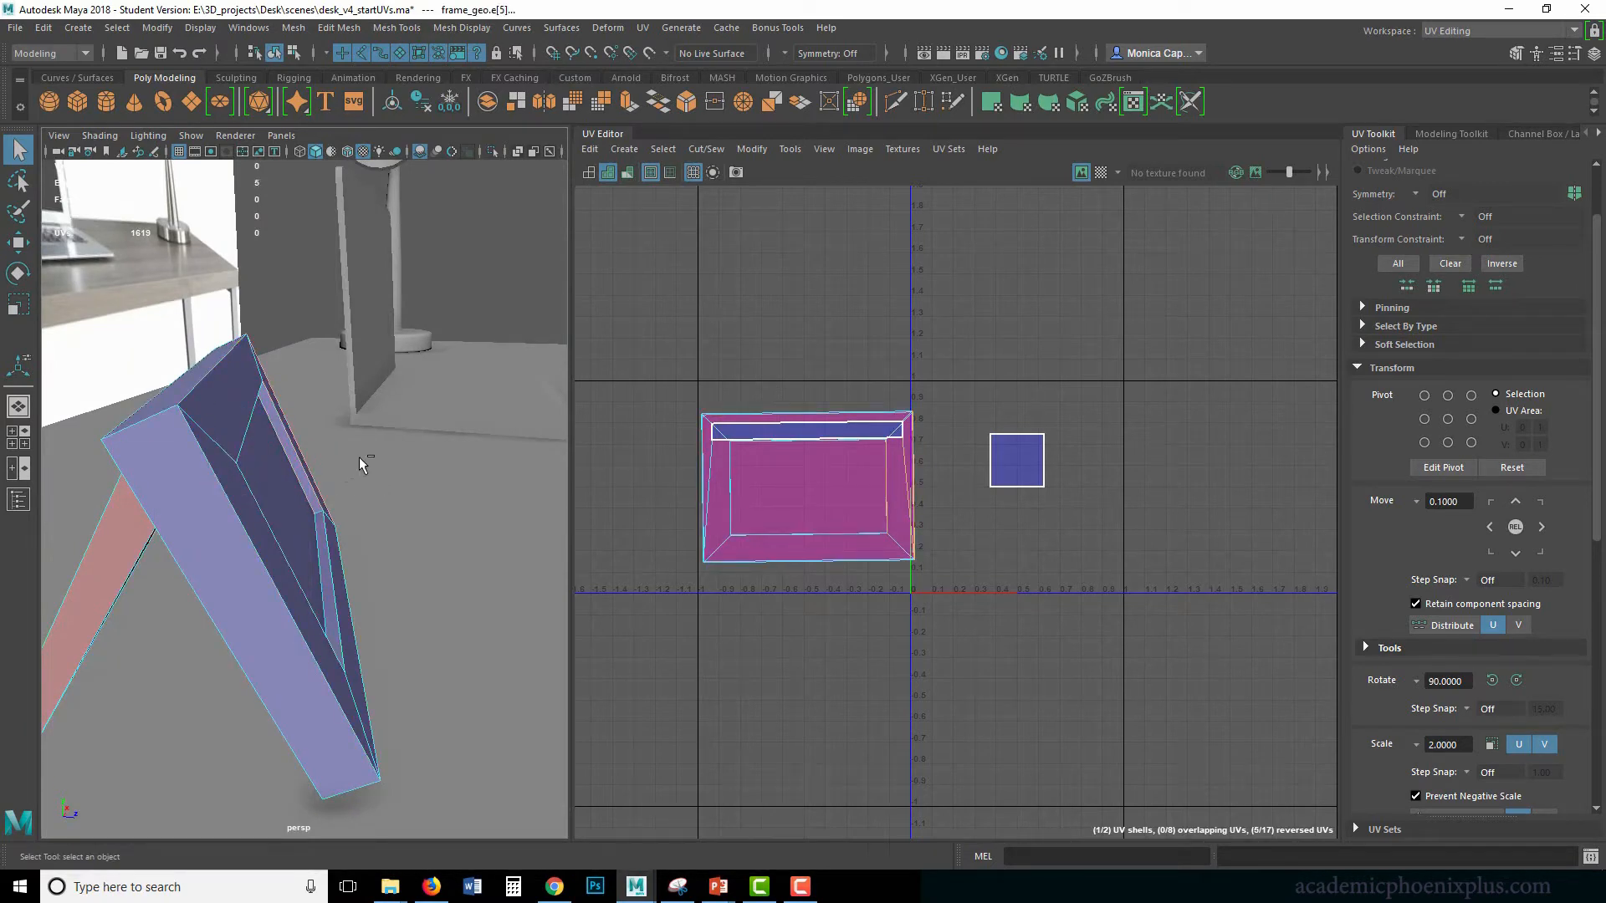
pyautogui.hotkey('ctrl', 'z')
pyautogui.keyDown('alt'); pyautogui.moveTo(360, 458); pyautogui.dragTo(242, 510); pyautogui.keyUp('alt')
pyautogui.keyDown('shift'); pyautogui.click(265, 648); pyautogui.keyUp('shift')
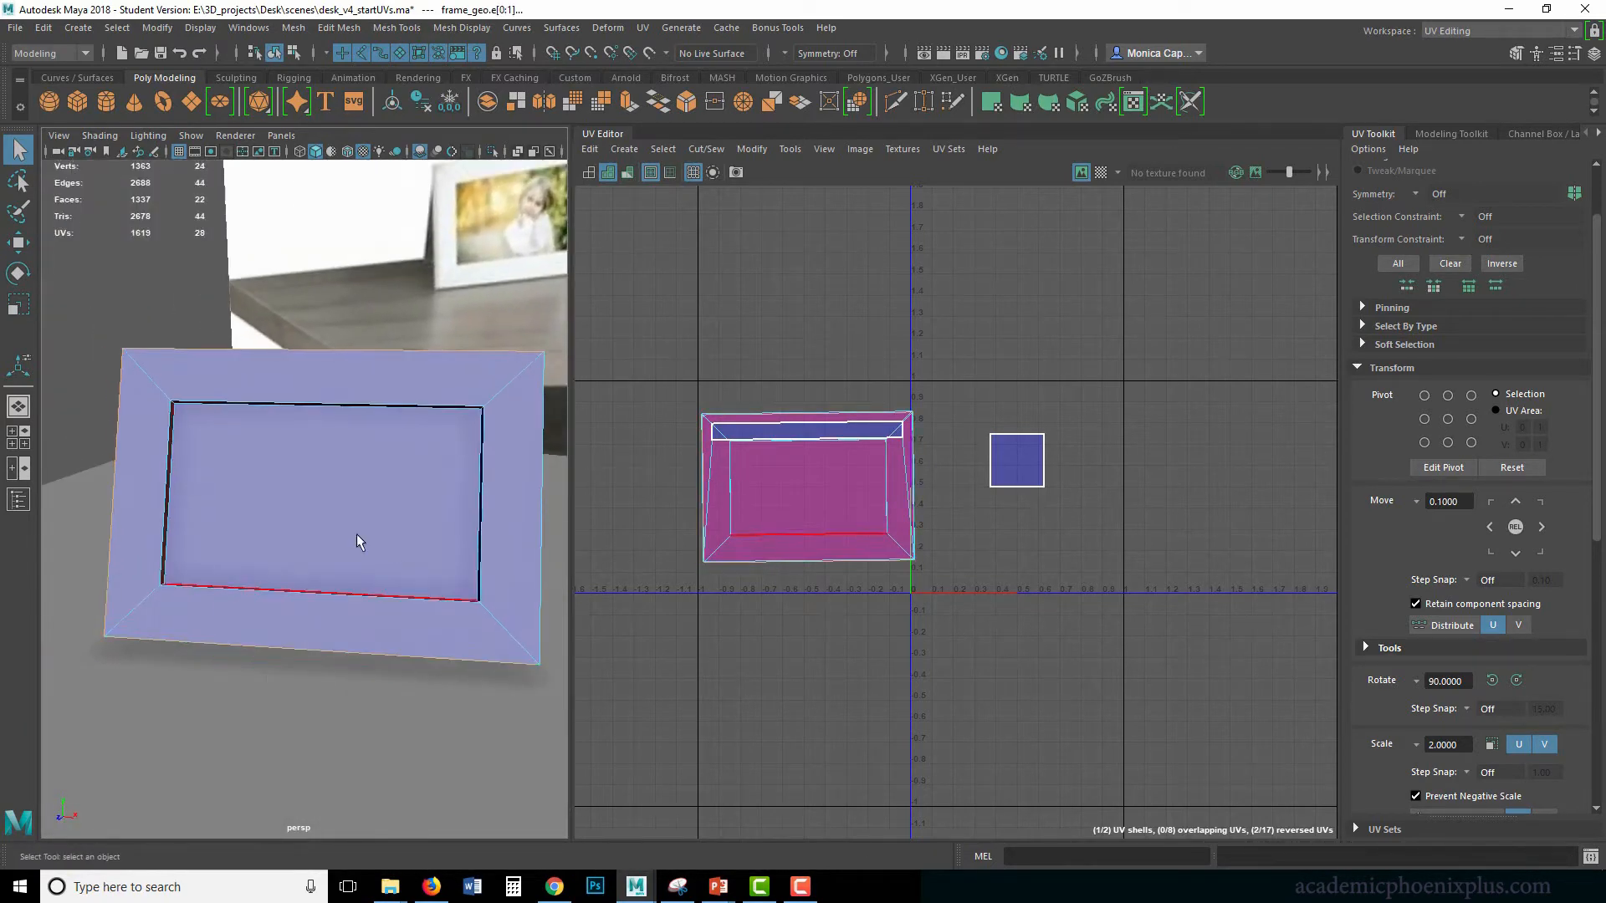
pyautogui.keyDown('alt'); pyautogui.moveTo(356, 535); pyautogui.dragTo(329, 530); pyautogui.keyUp('alt')
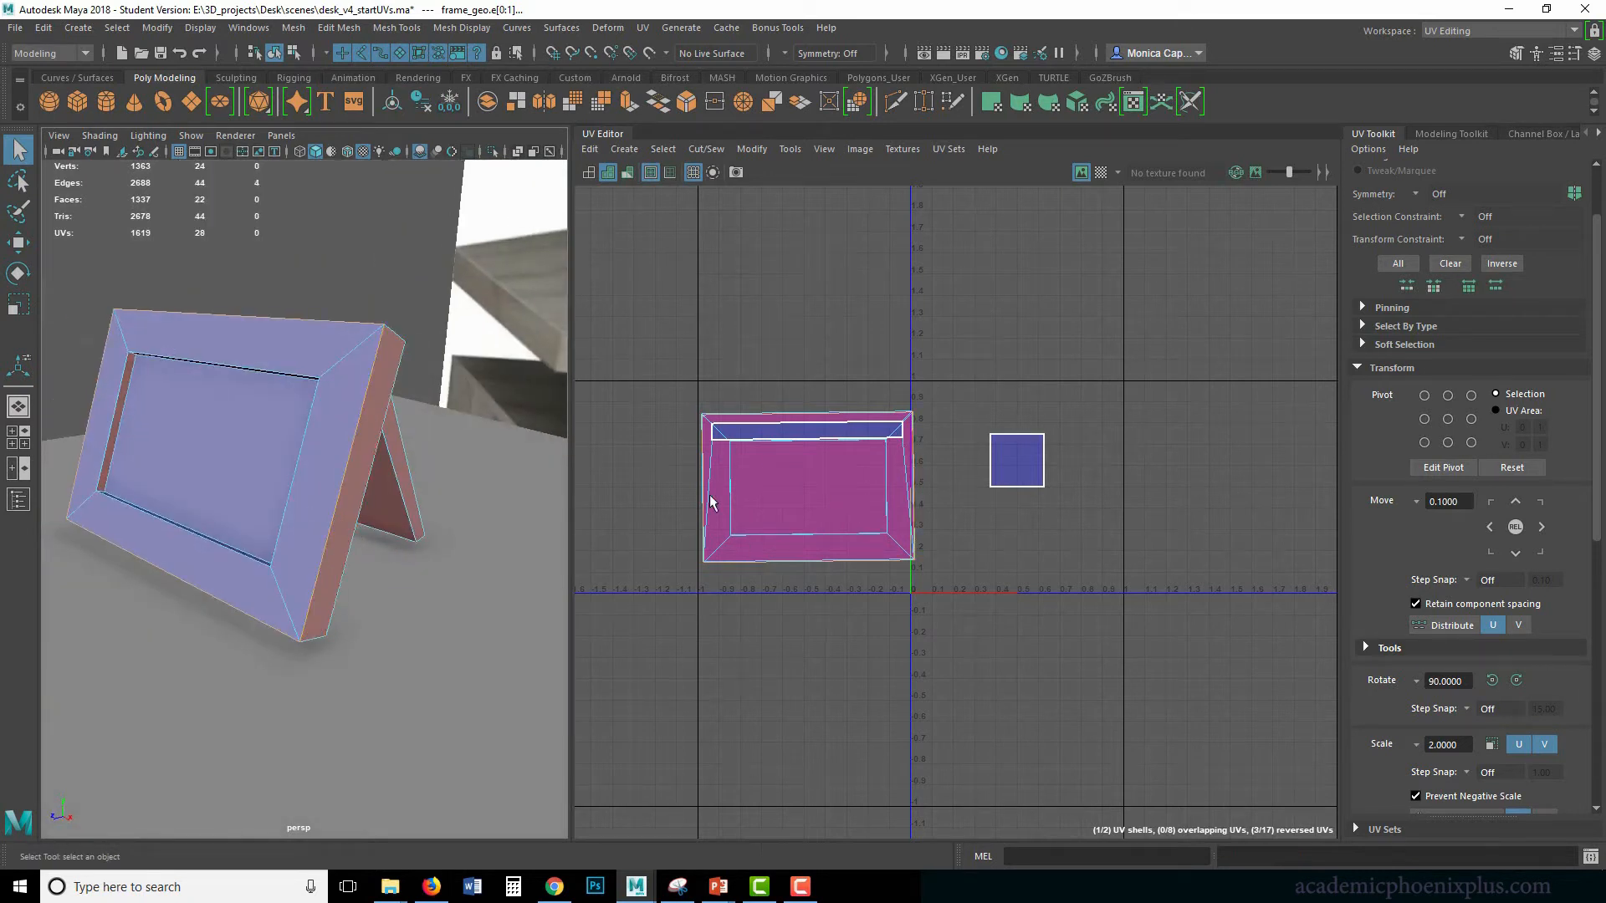
# Try moving the frame's large back face in the UV layout, then undo back to the edge selection.
pyautogui.moveTo(803, 475); pyautogui.dragTo(802, 509, button='right')
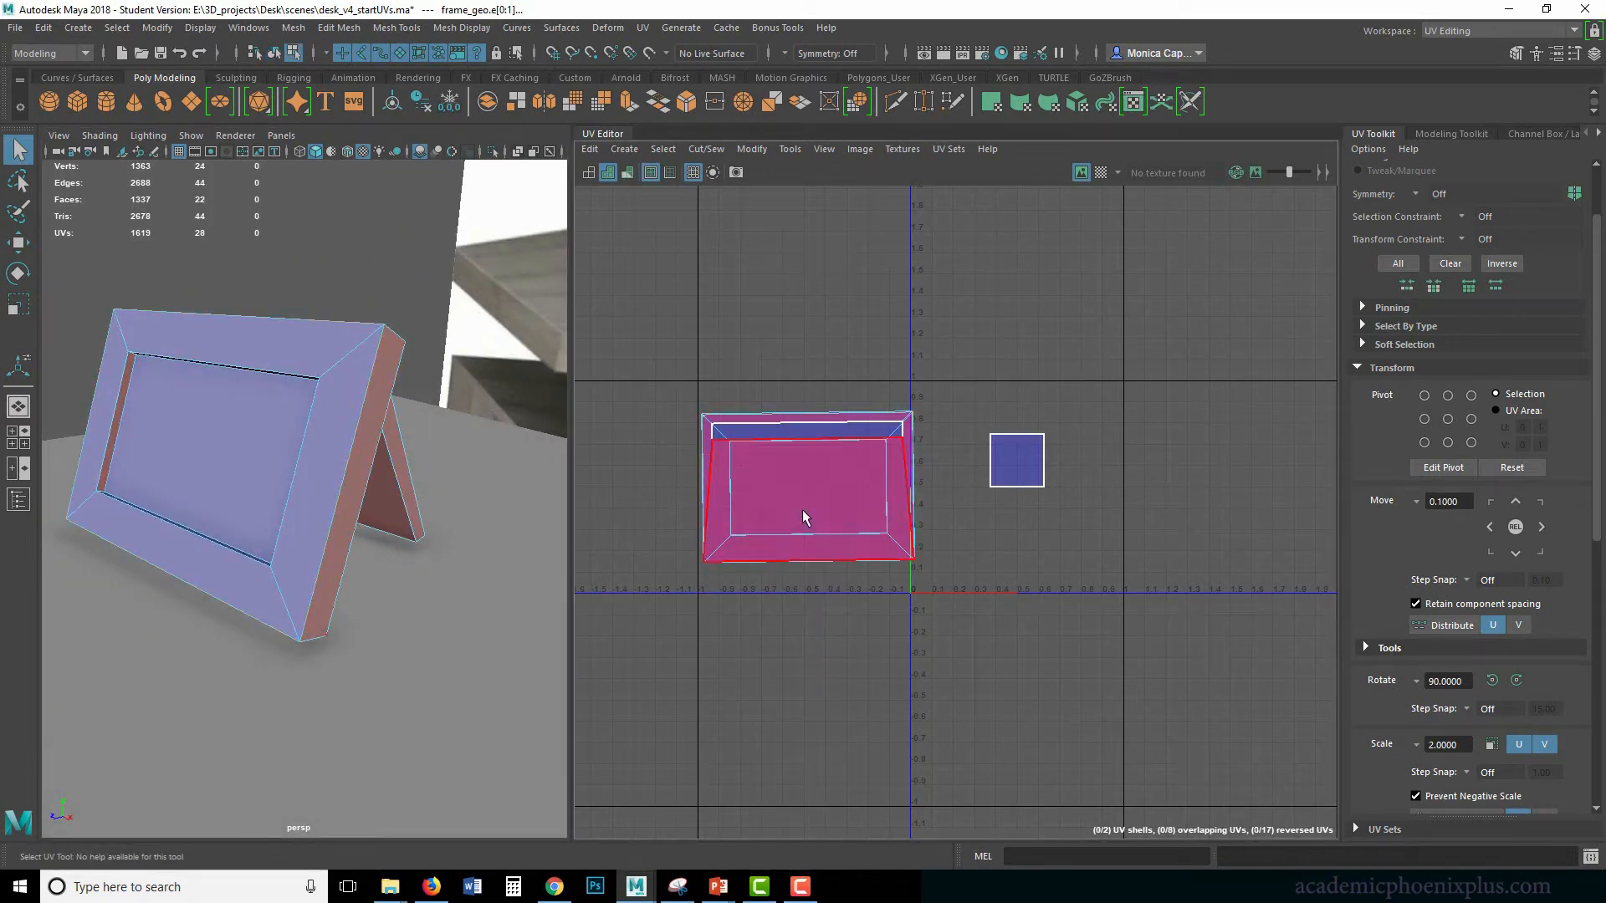
pyautogui.click(815, 508)
pyautogui.press('w')
pyautogui.moveTo(810, 508); pyautogui.dragTo(791, 563)
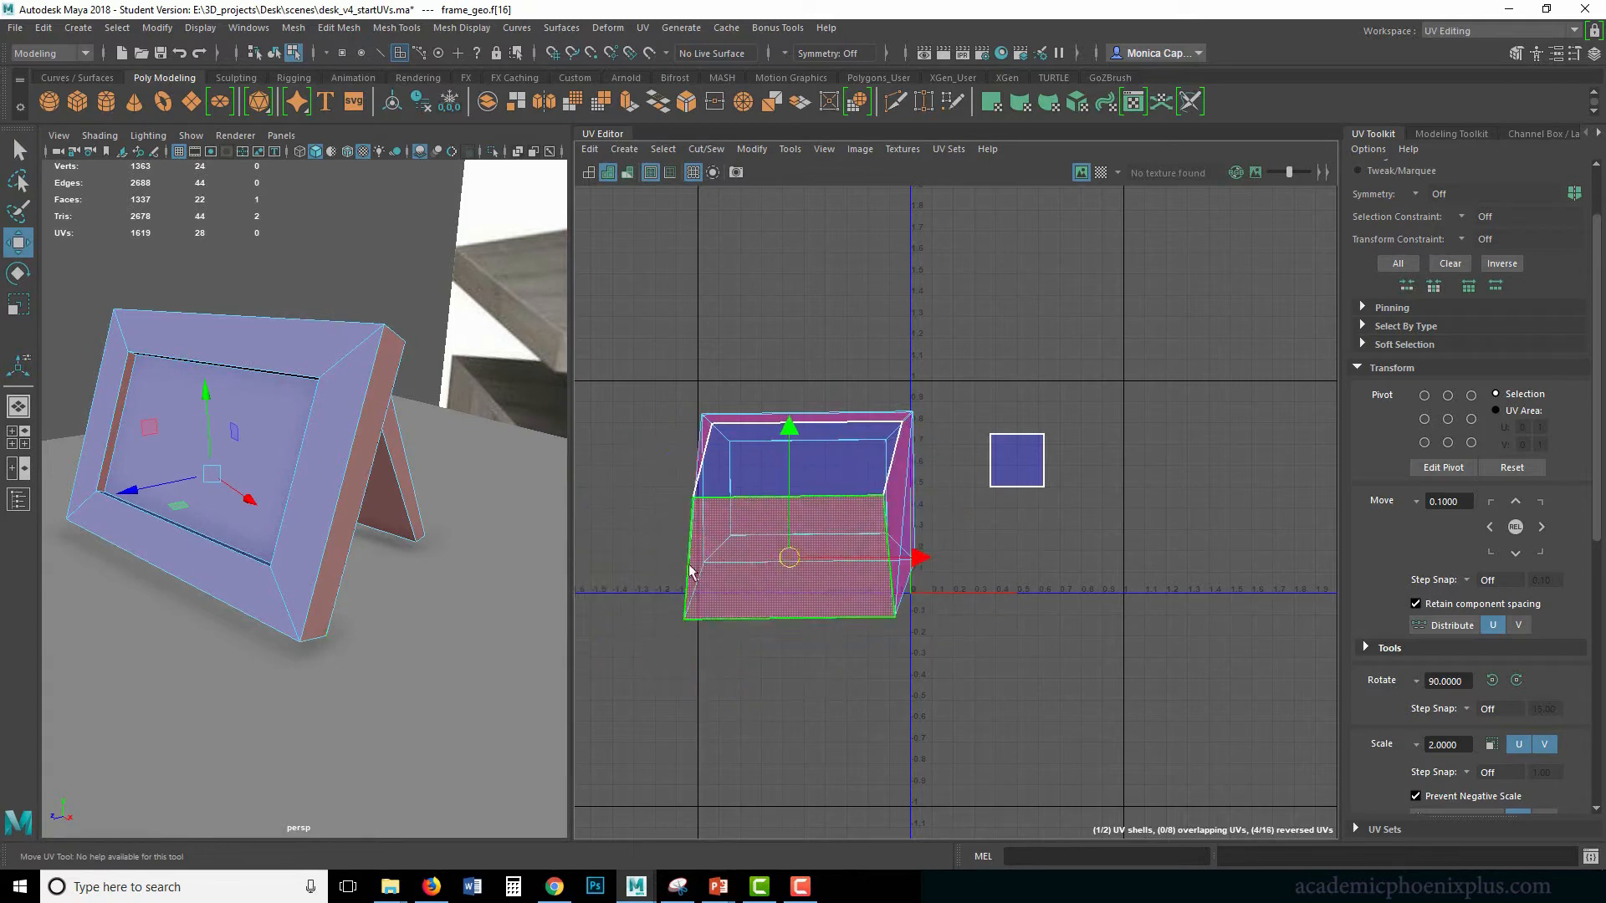
pyautogui.hotkey('ctrl', 'z')
pyautogui.hotkey('ctrl', 'z')
pyautogui.hotkey('ctrl', 'z')
# Cut the UVs along the selected outer front edges of the frame.
pyautogui.keyDown('alt'); pyautogui.moveTo(235, 628); pyautogui.dragTo(267, 614); pyautogui.keyUp('alt')
pyautogui.click(1392, 368)
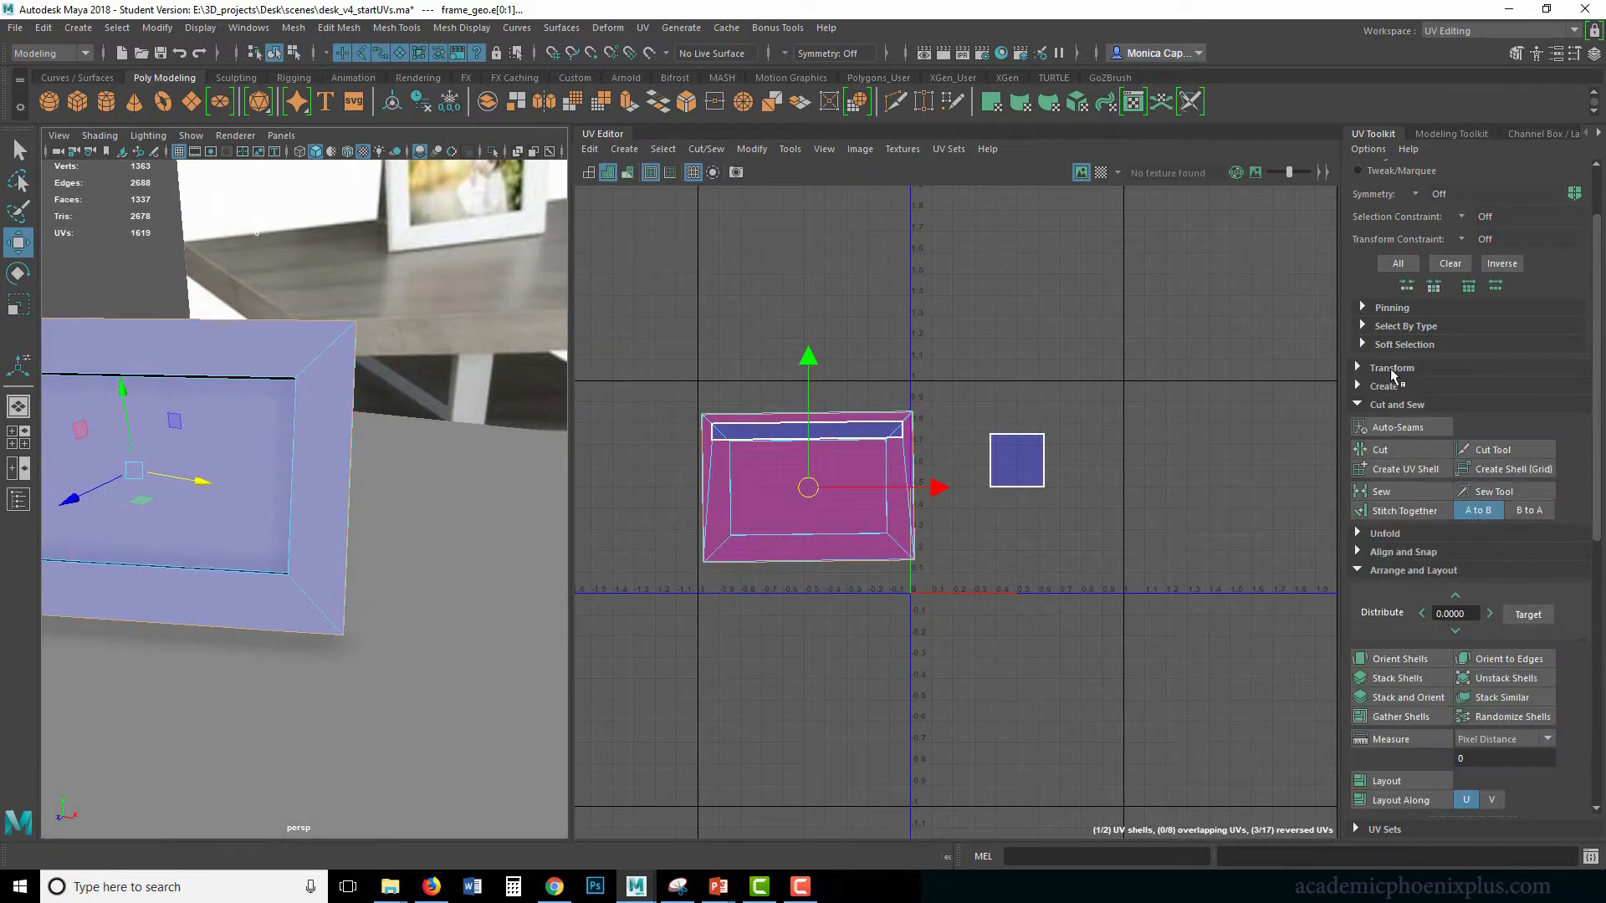
pyautogui.click(1381, 451)
# Select the whole shell of the frame's back and sides and move it left, clear of the front shell.
pyautogui.moveTo(830, 505); pyautogui.dragTo(825, 542, button='right')
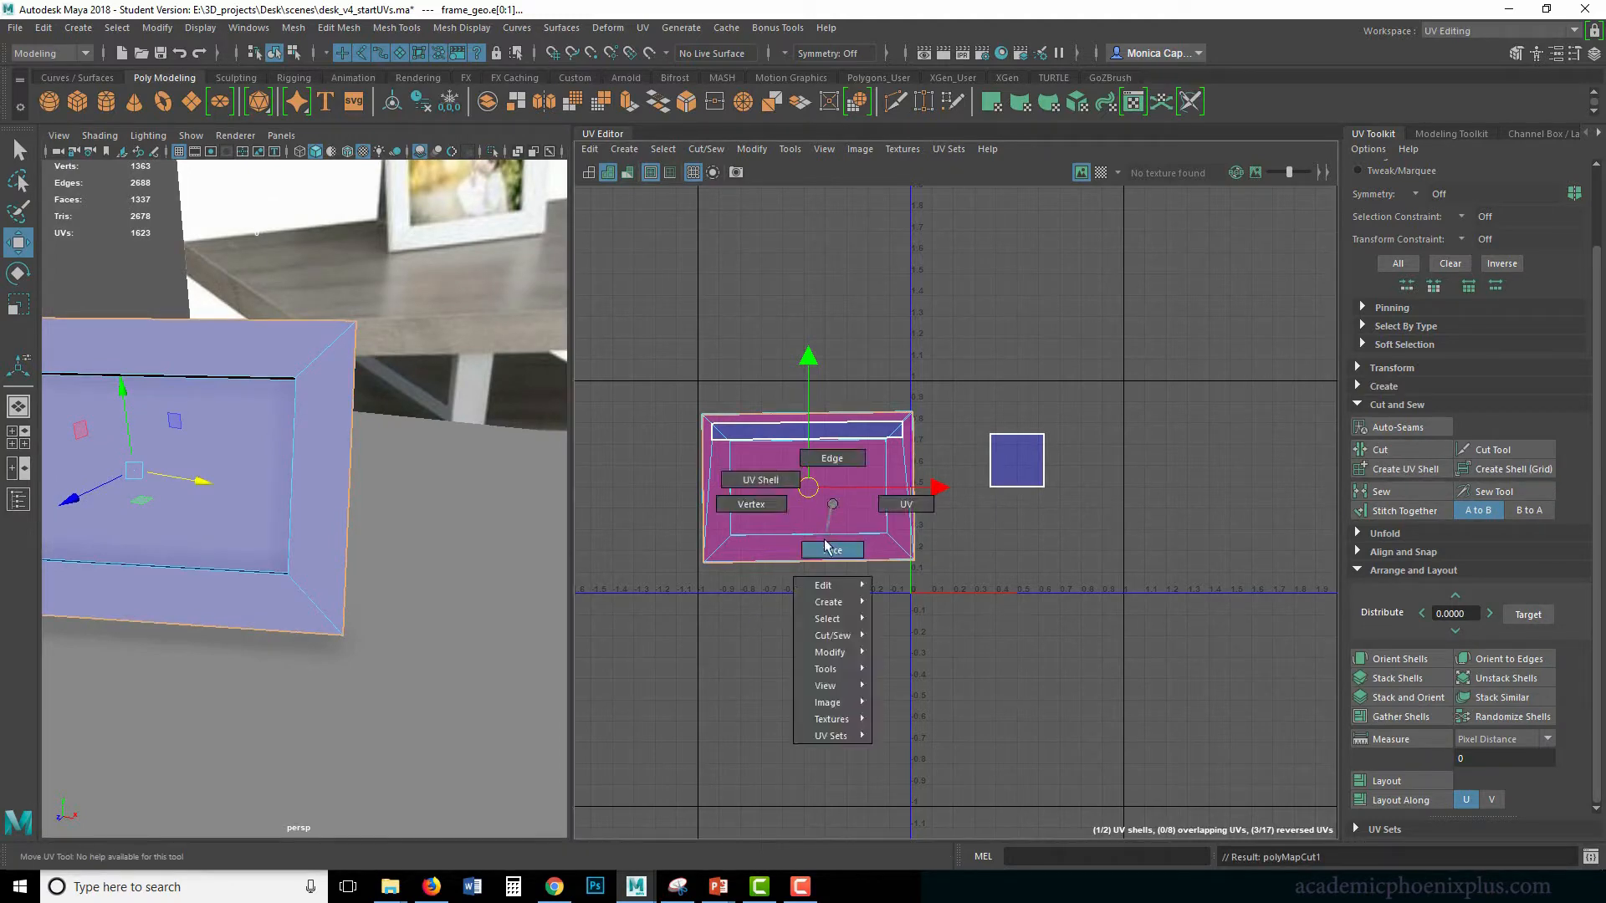
pyautogui.doubleClick(823, 520)
pyautogui.moveTo(807, 485); pyautogui.dragTo(574, 481)
pyautogui.keyDown('alt'); pyautogui.moveTo(720, 518); pyautogui.dragTo(916, 510, button='middle'); pyautogui.keyUp('alt')
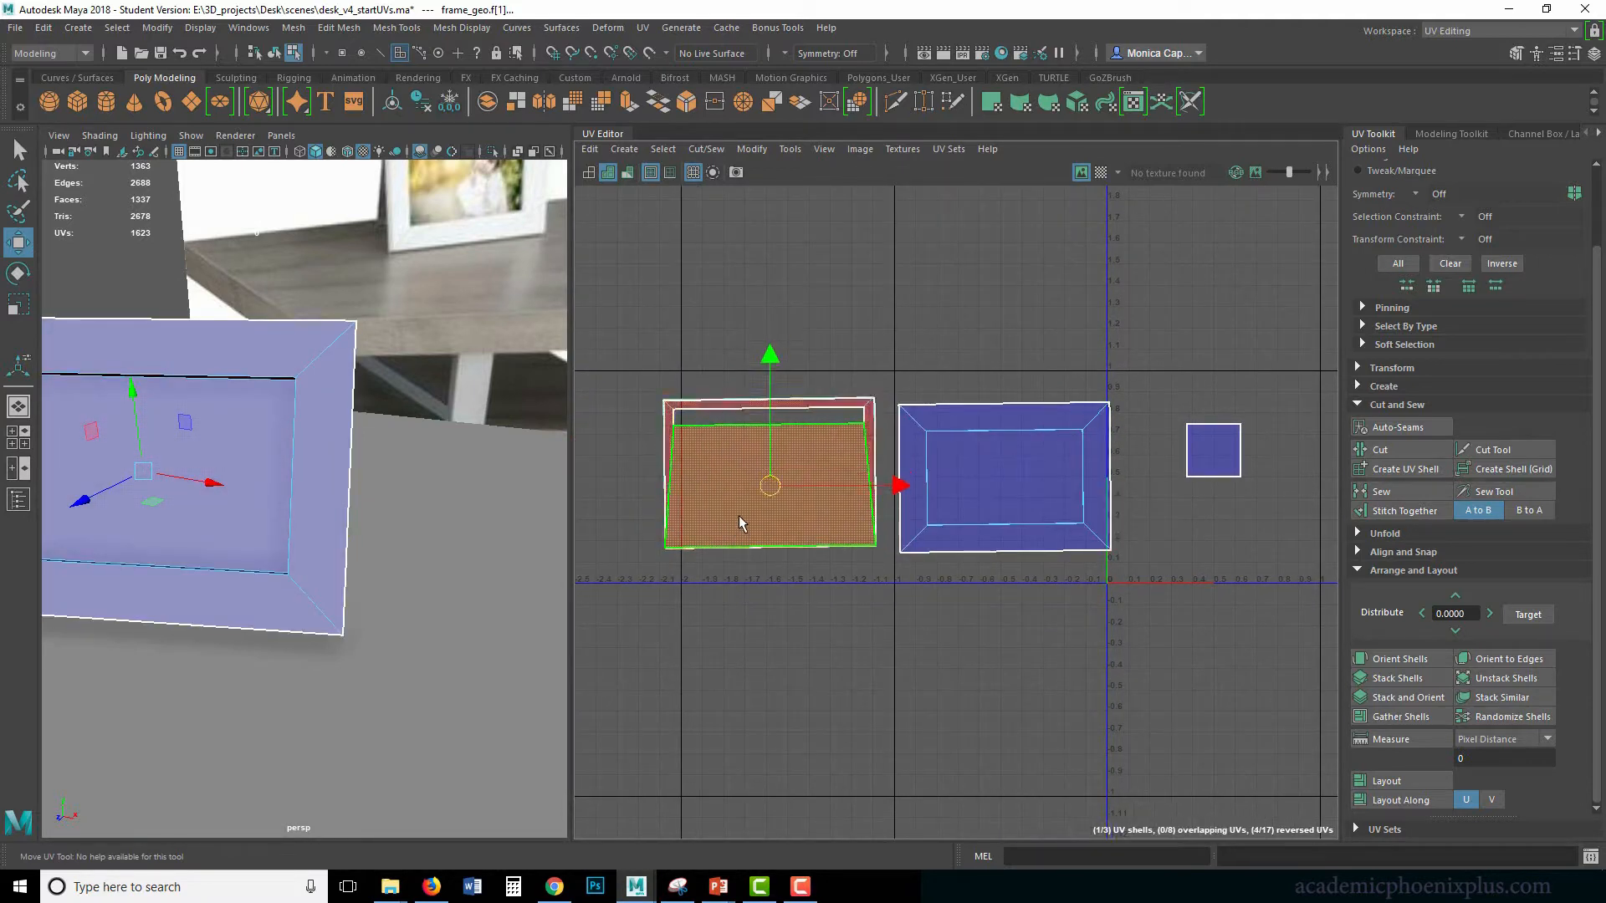
# Flip the frame's back-and-sides shell in the U direction and deselect it.
pyautogui.click(1412, 405)
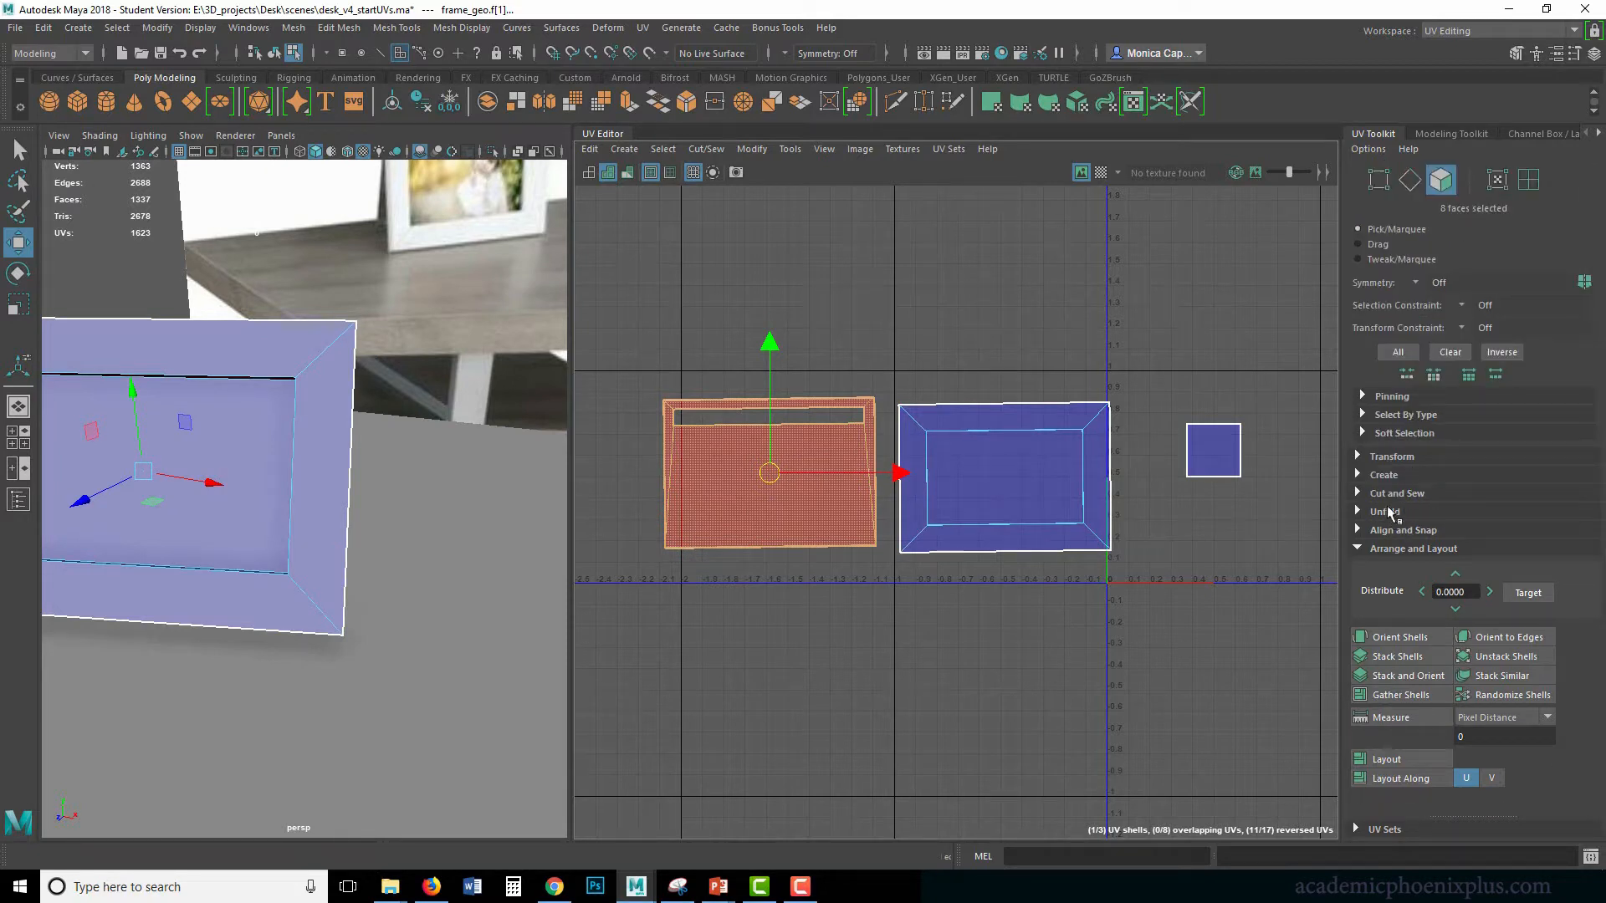
pyautogui.click(1404, 461)
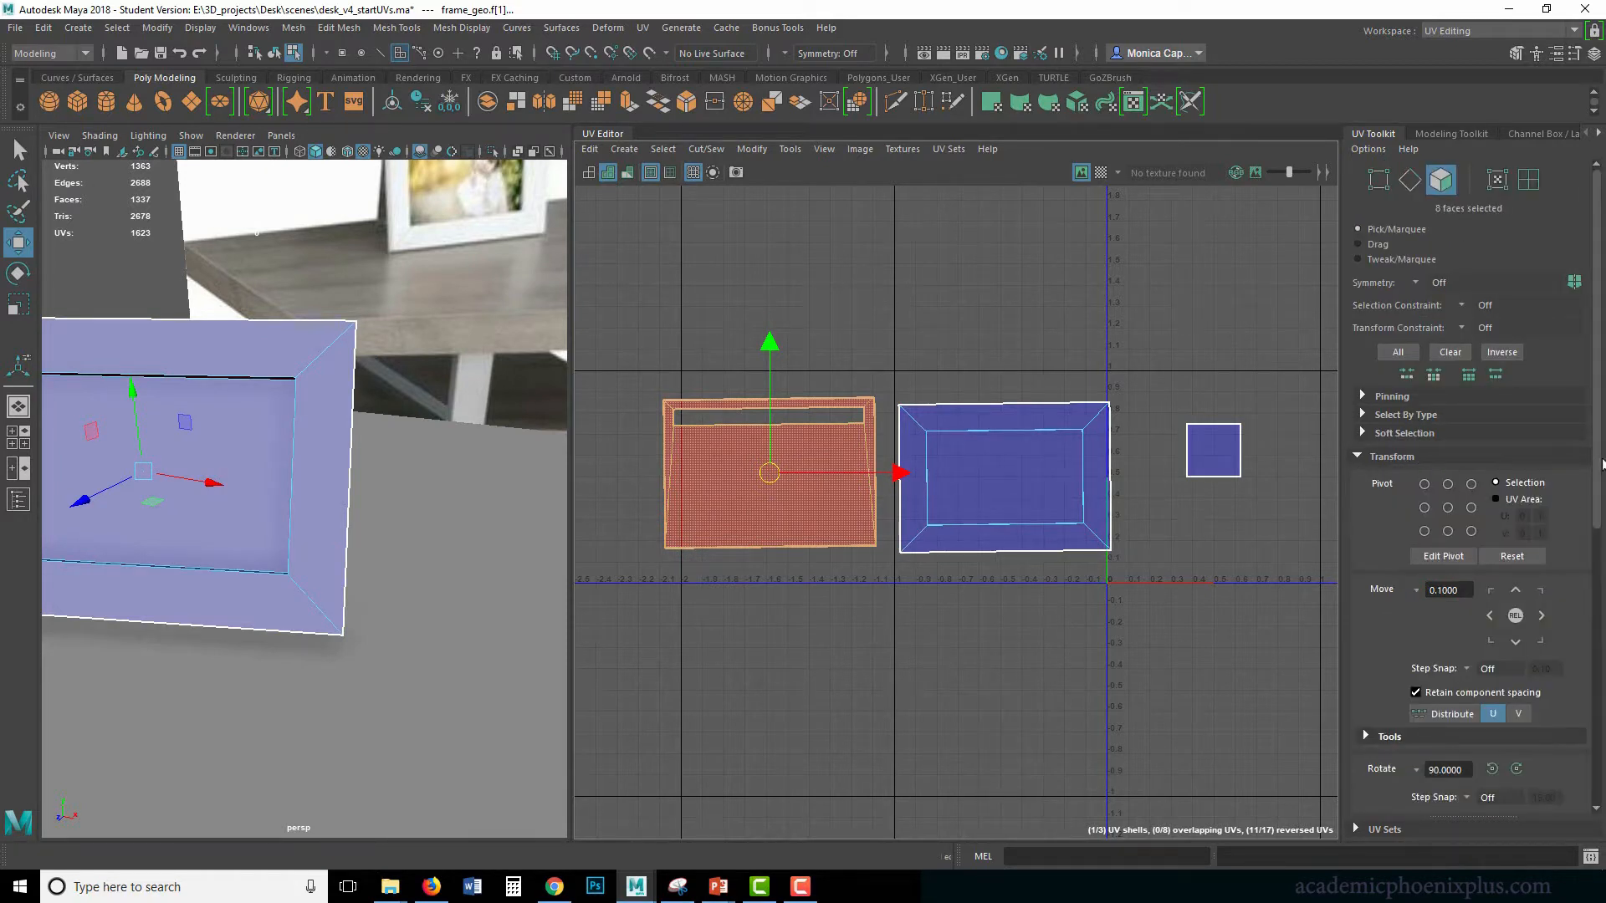
pyautogui.scroll(-5, 1506, 543)
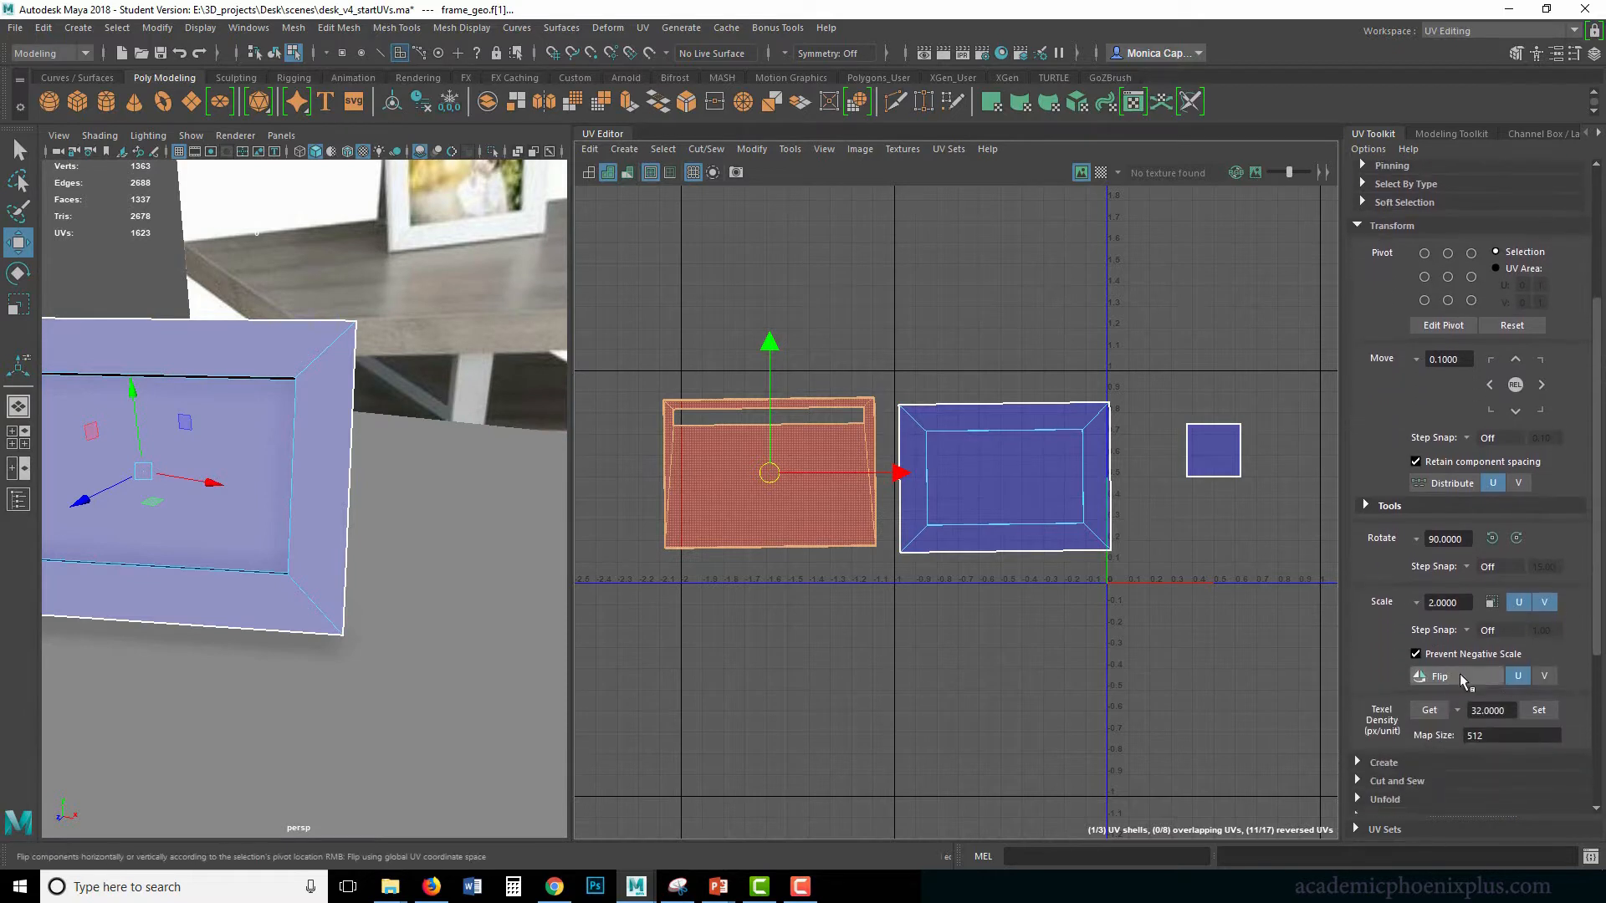
pyautogui.click(1457, 672)
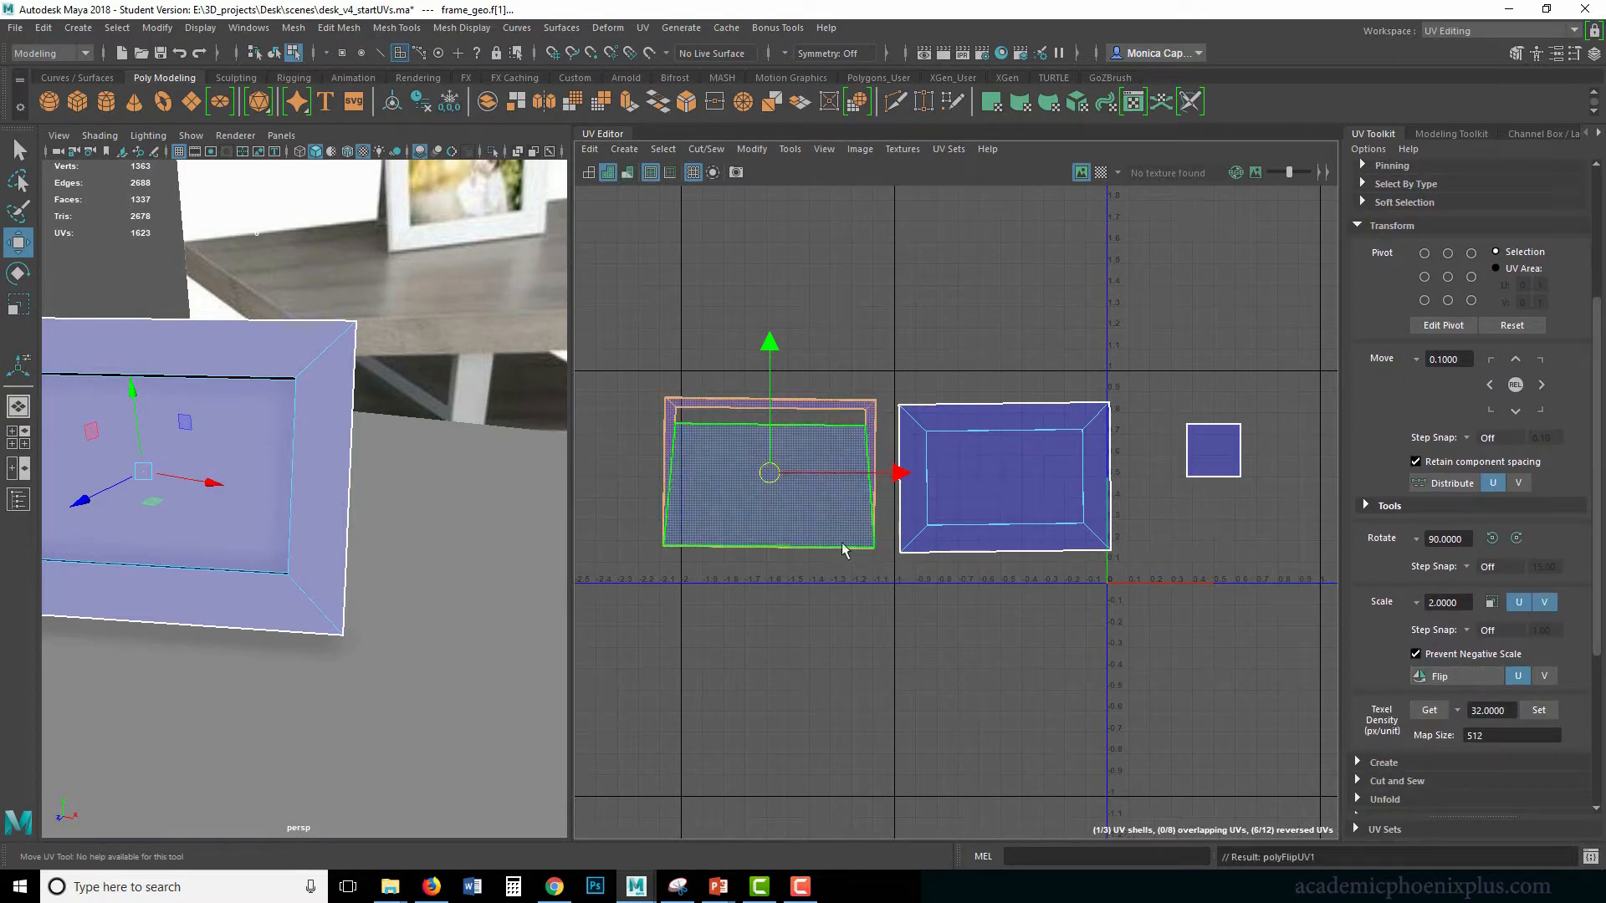
pyautogui.click(773, 567)
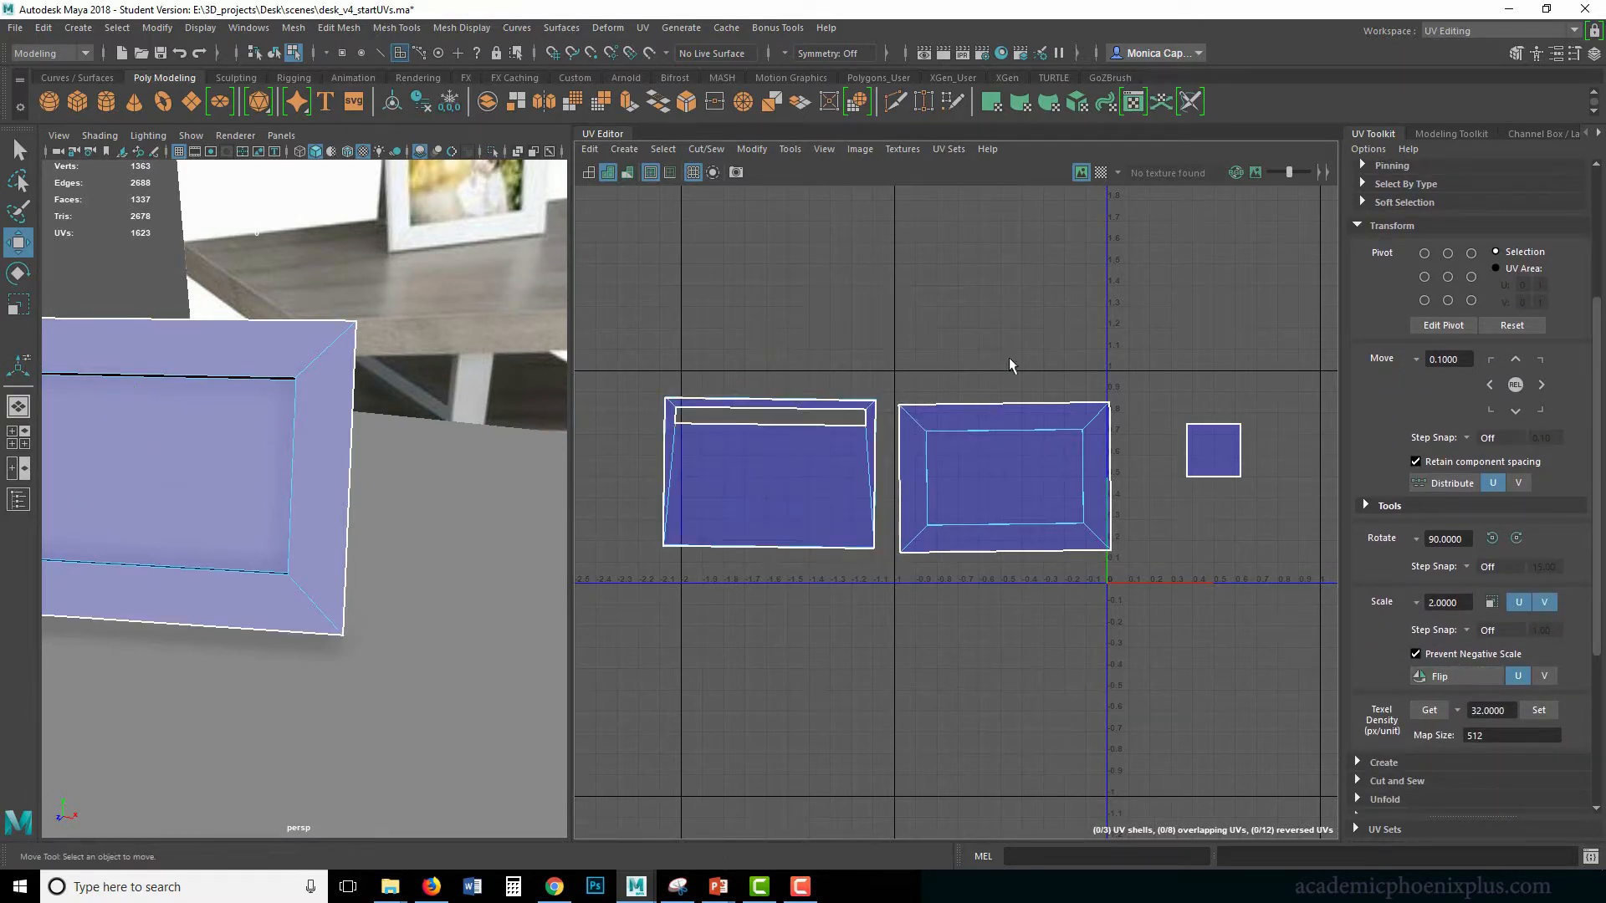
pyautogui.moveTo(962, 486); pyautogui.dragTo(928, 454)
pyautogui.hotkey('ctrl', 'z')
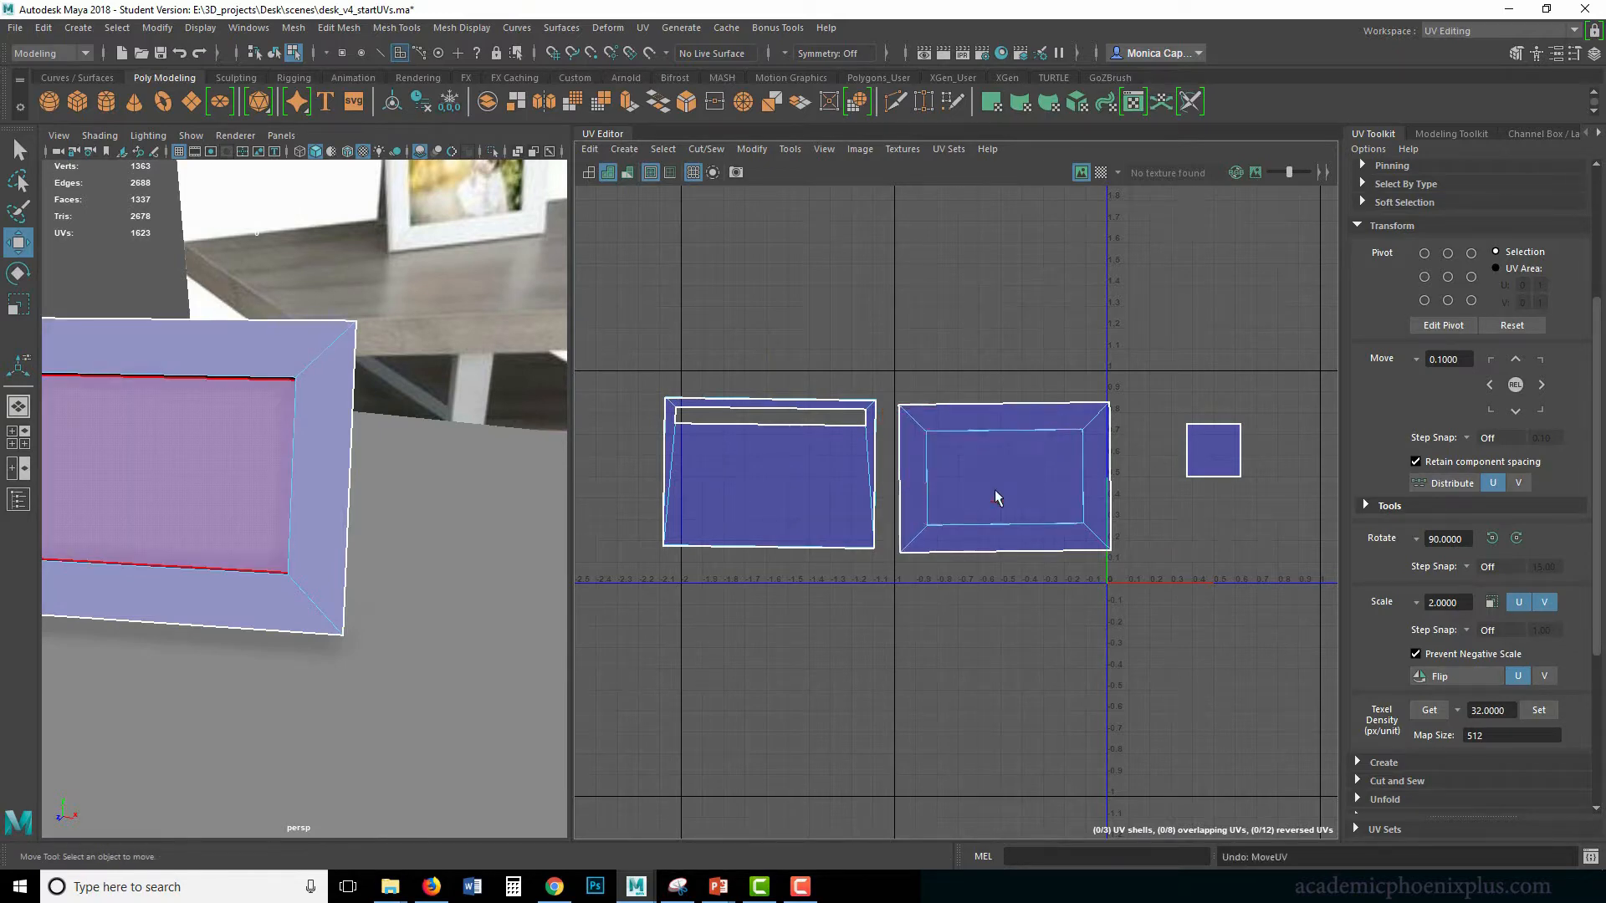
# Select the inner picture face of the frame's front UV shell and scale it down slightly within its border.
pyautogui.click(995, 489)
pyautogui.scroll(5, 1004, 494)
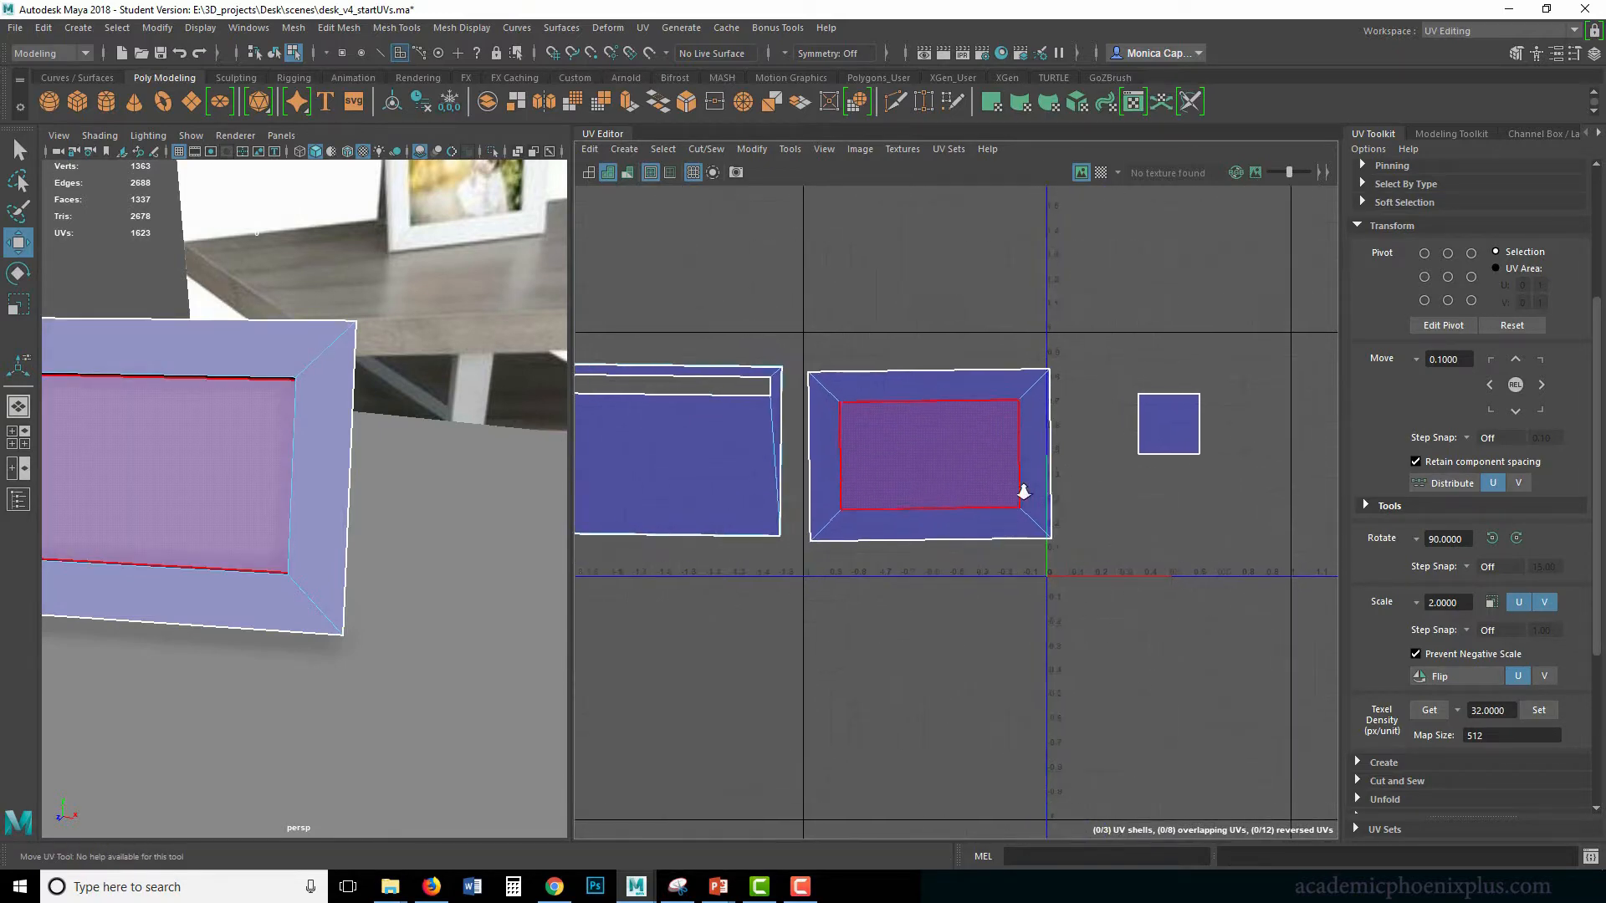
pyautogui.click(914, 453)
pyautogui.press('r')
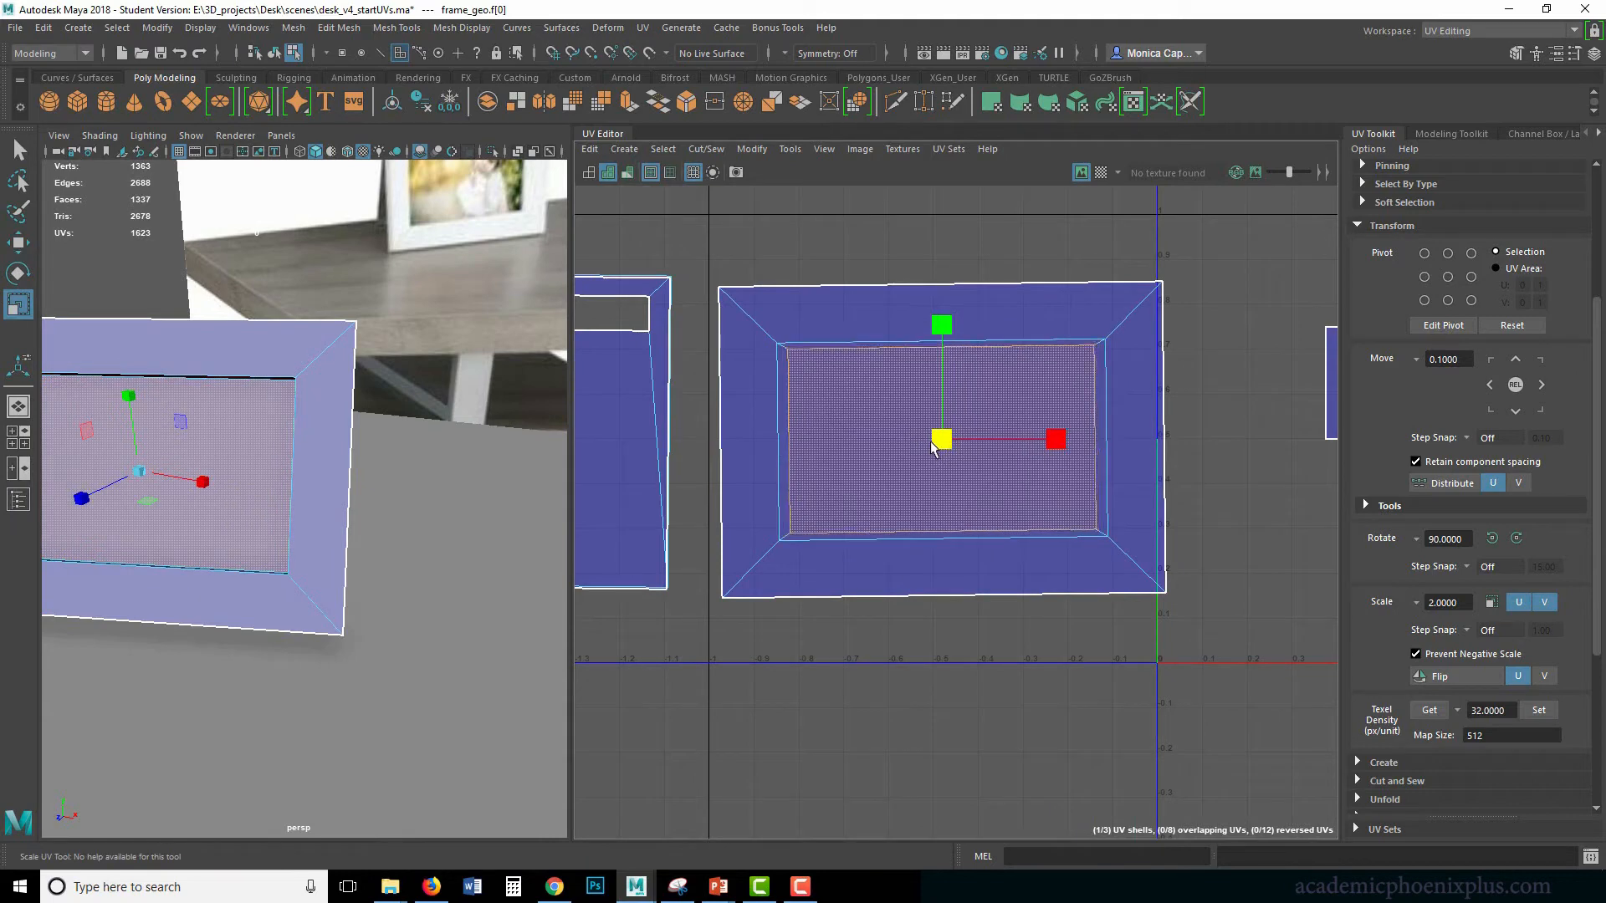
# Display the checker map to inspect texture distortion on the frame's front and sides, and turn it off again.
pyautogui.click(1101, 172)
pyautogui.scroll(-2, 210, 485)
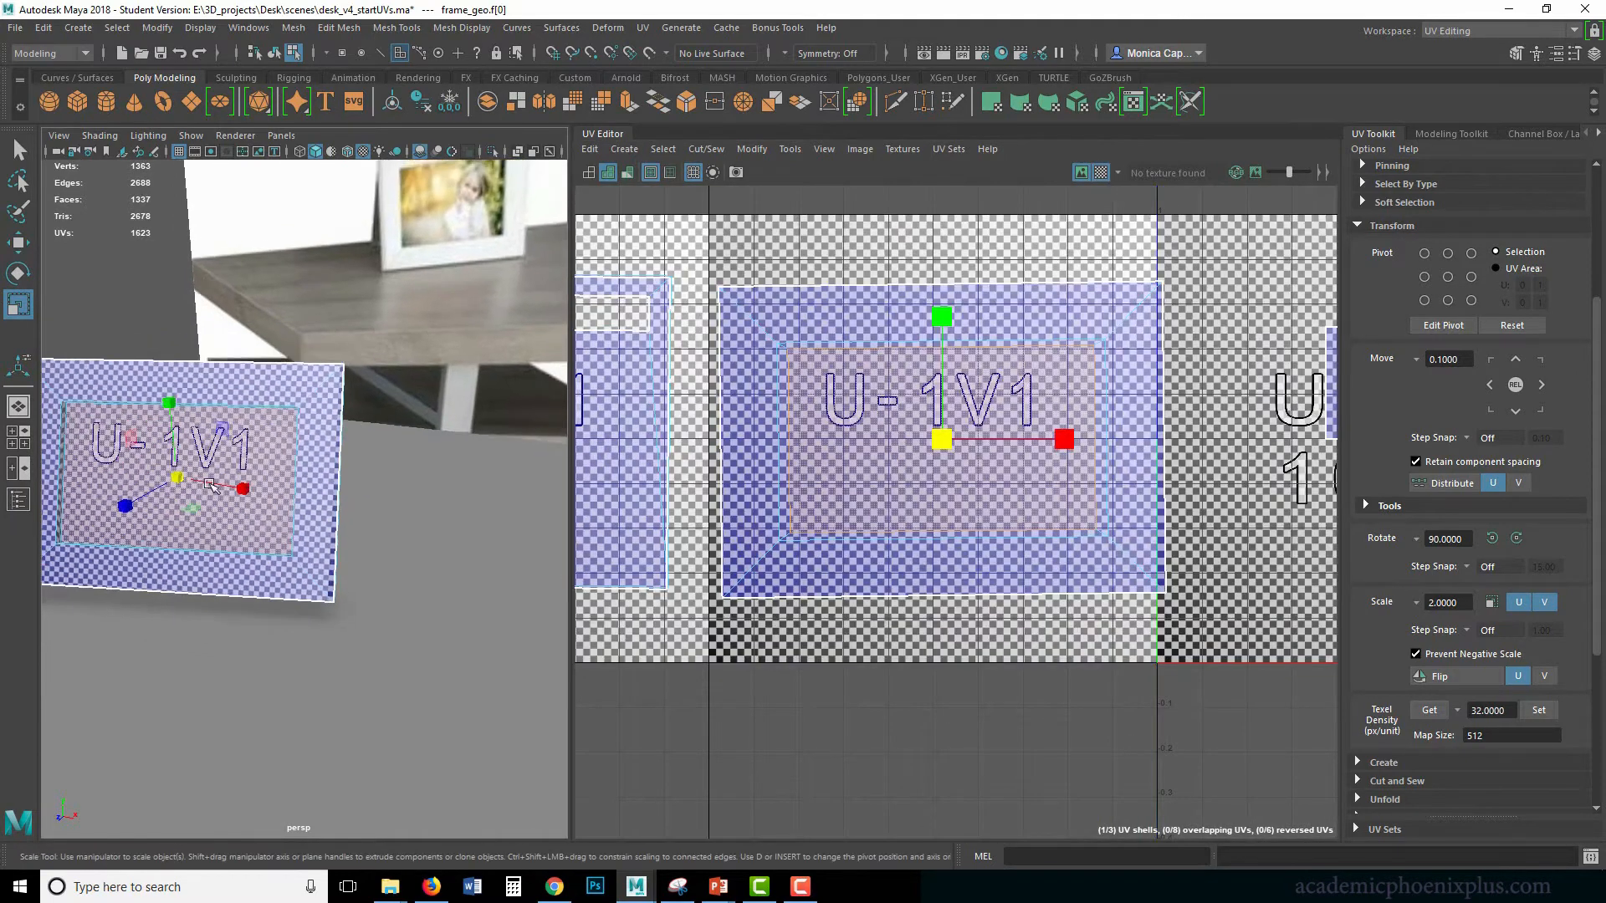
pyautogui.keyDown('alt'); pyautogui.moveTo(211, 485); pyautogui.dragTo(344, 513); pyautogui.keyUp('alt')
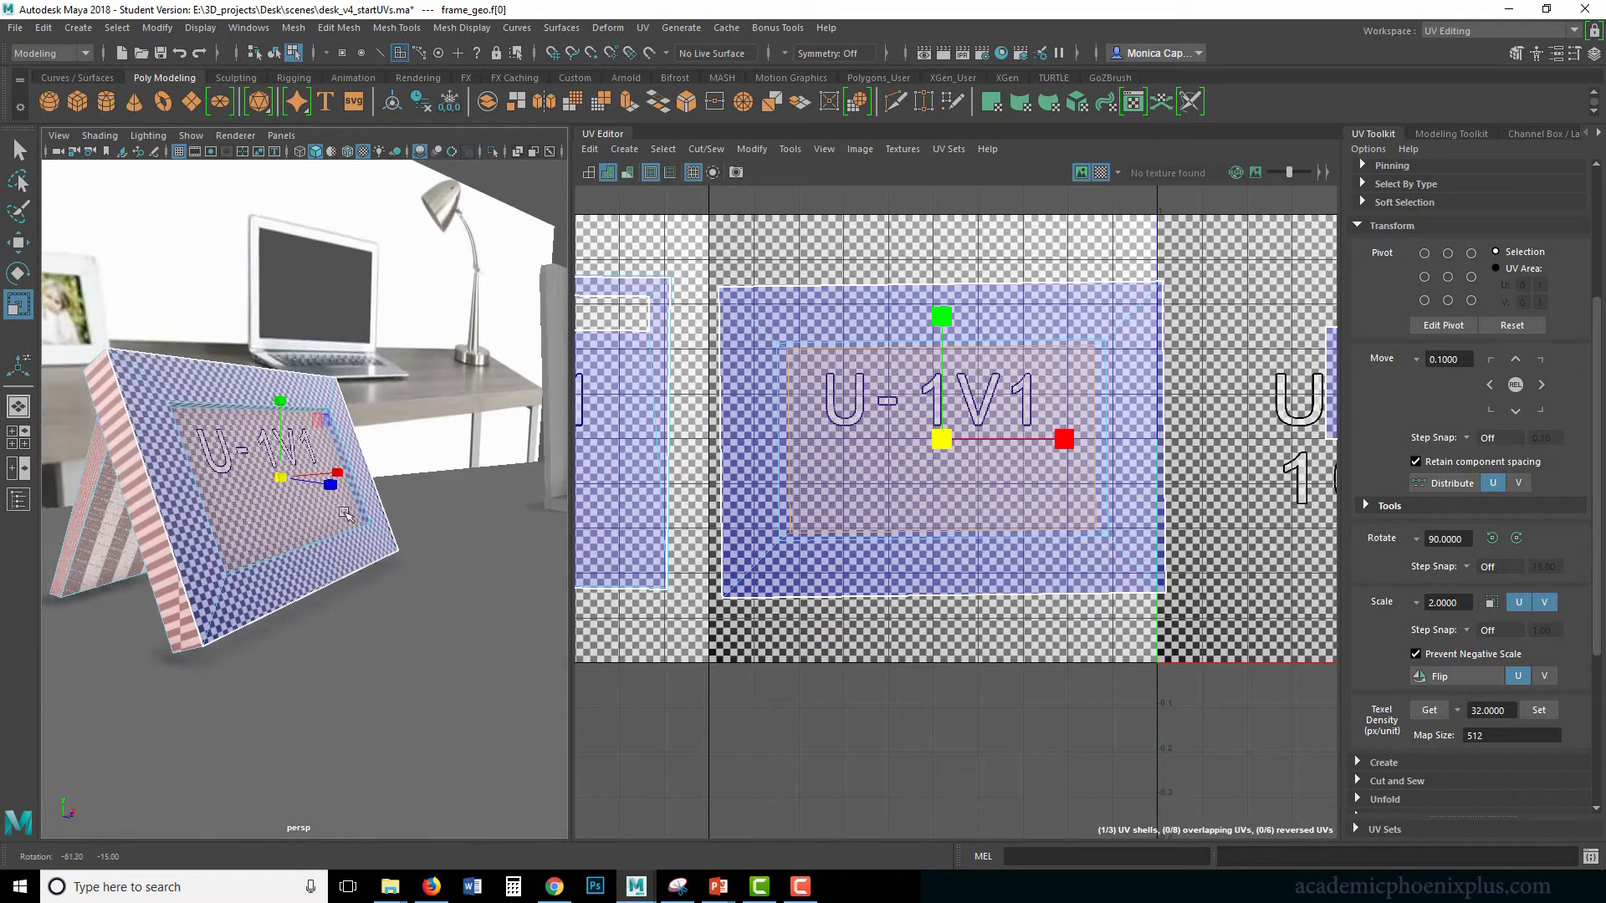
pyautogui.click(1101, 172)
pyautogui.scroll(-1, 940, 473)
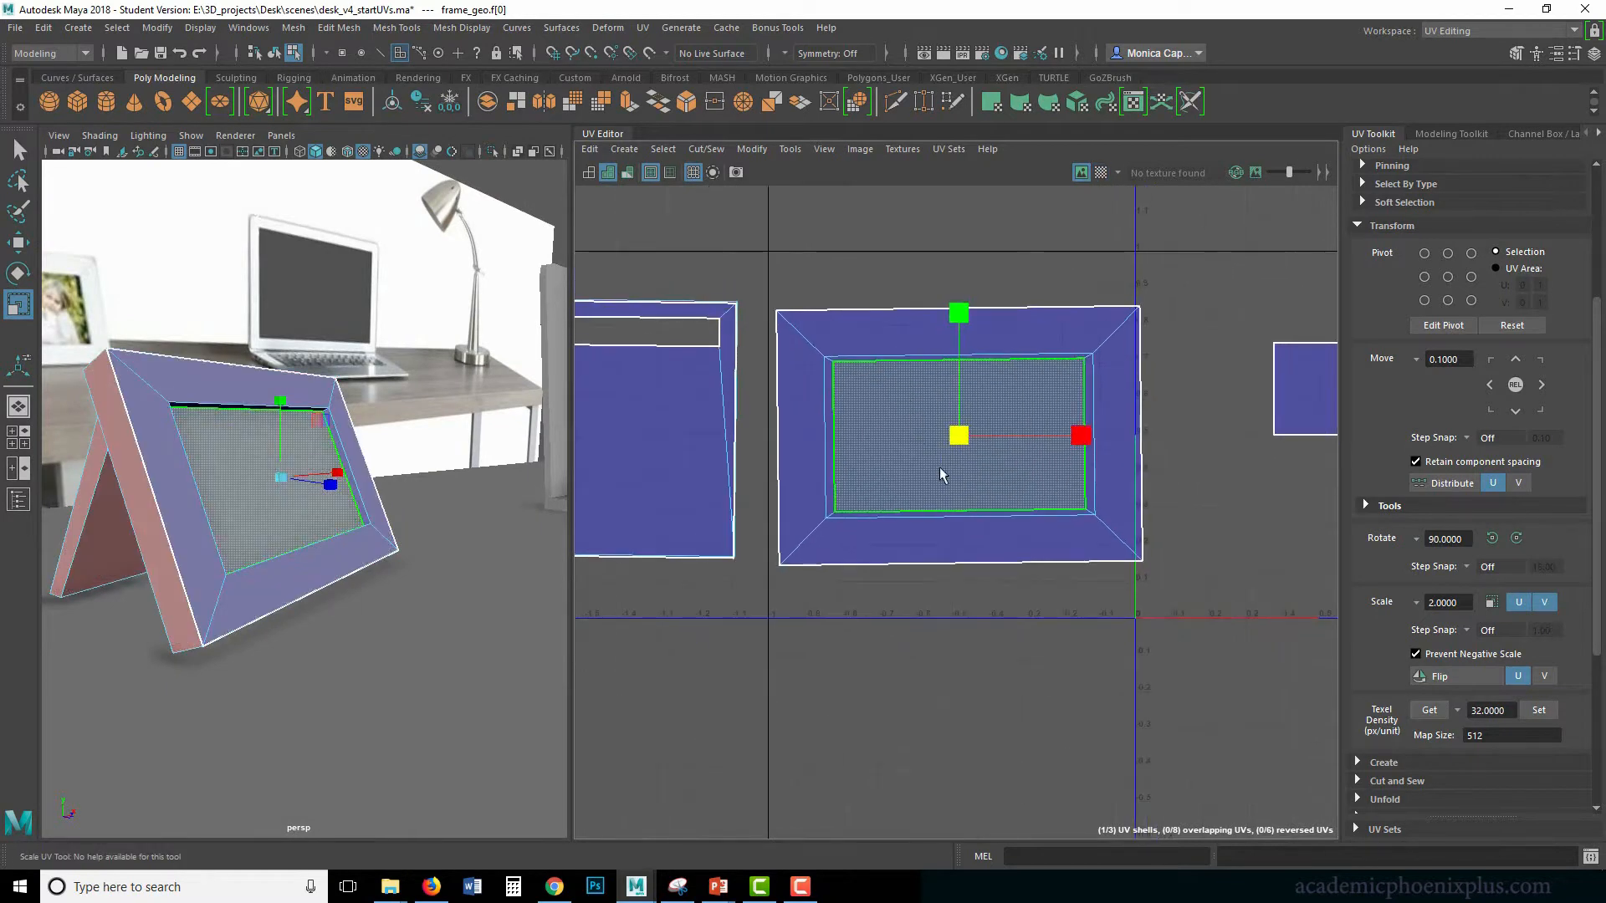
# Select the two upper outer corner UVs of the front shell and align them to the minimum V.
pyautogui.keyDown('alt'); pyautogui.moveTo(961, 550); pyautogui.dragTo(938, 542, button='middle'); pyautogui.keyUp('alt')
pyautogui.moveTo(943, 527); pyautogui.dragTo(1016, 529, button='right')
pyautogui.moveTo(732, 271); pyautogui.dragTo(1151, 325)
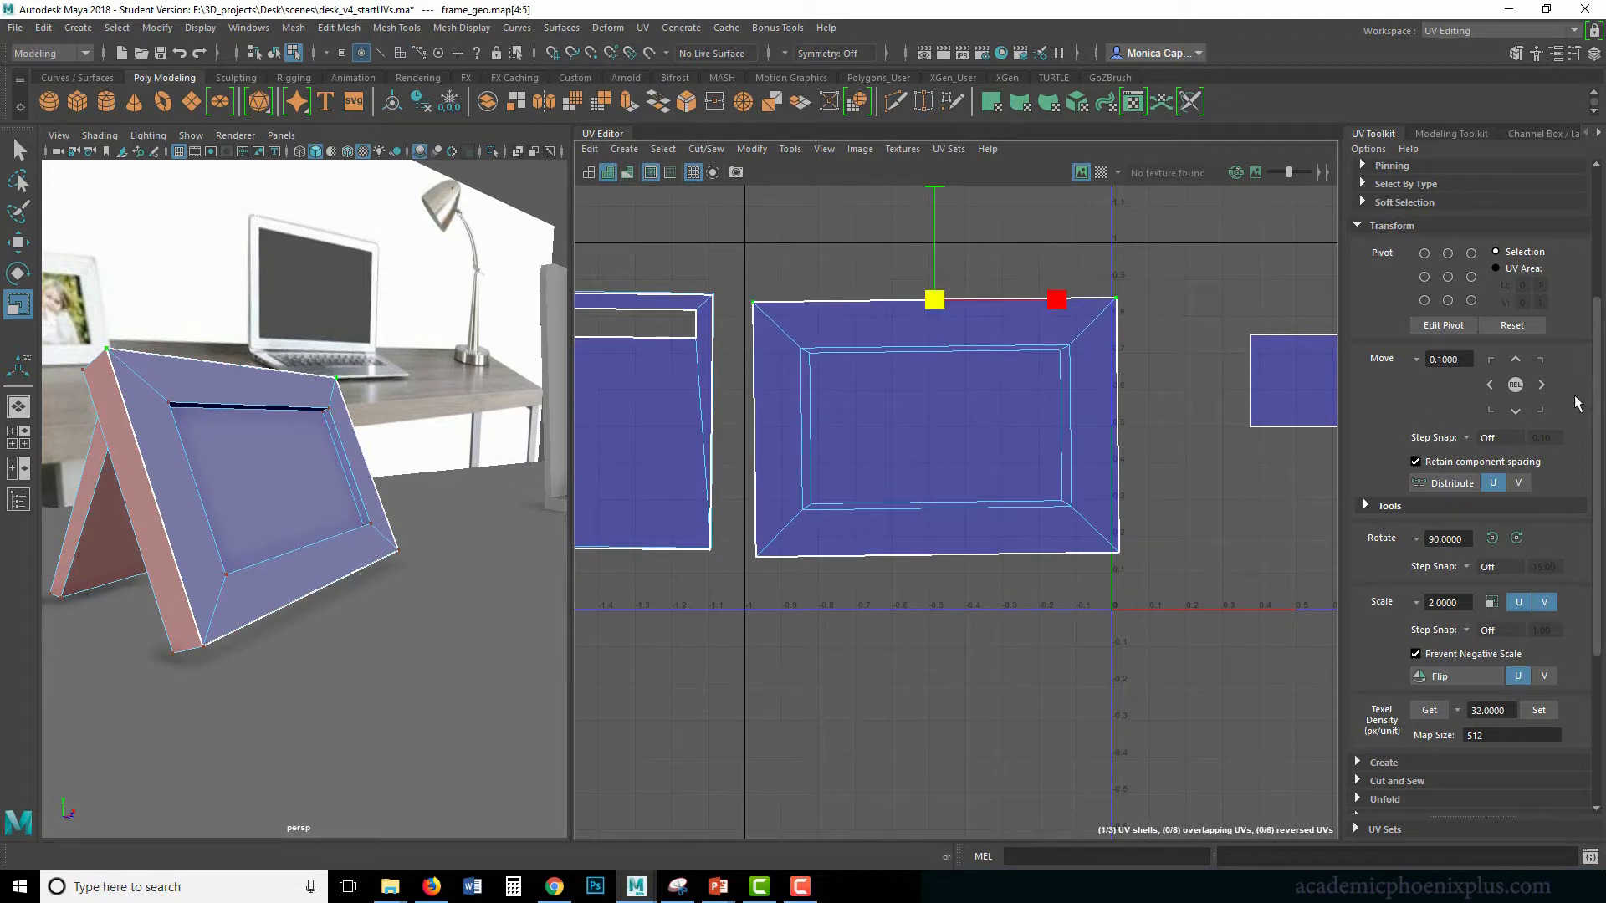
pyautogui.click(1388, 226)
pyautogui.click(1380, 530)
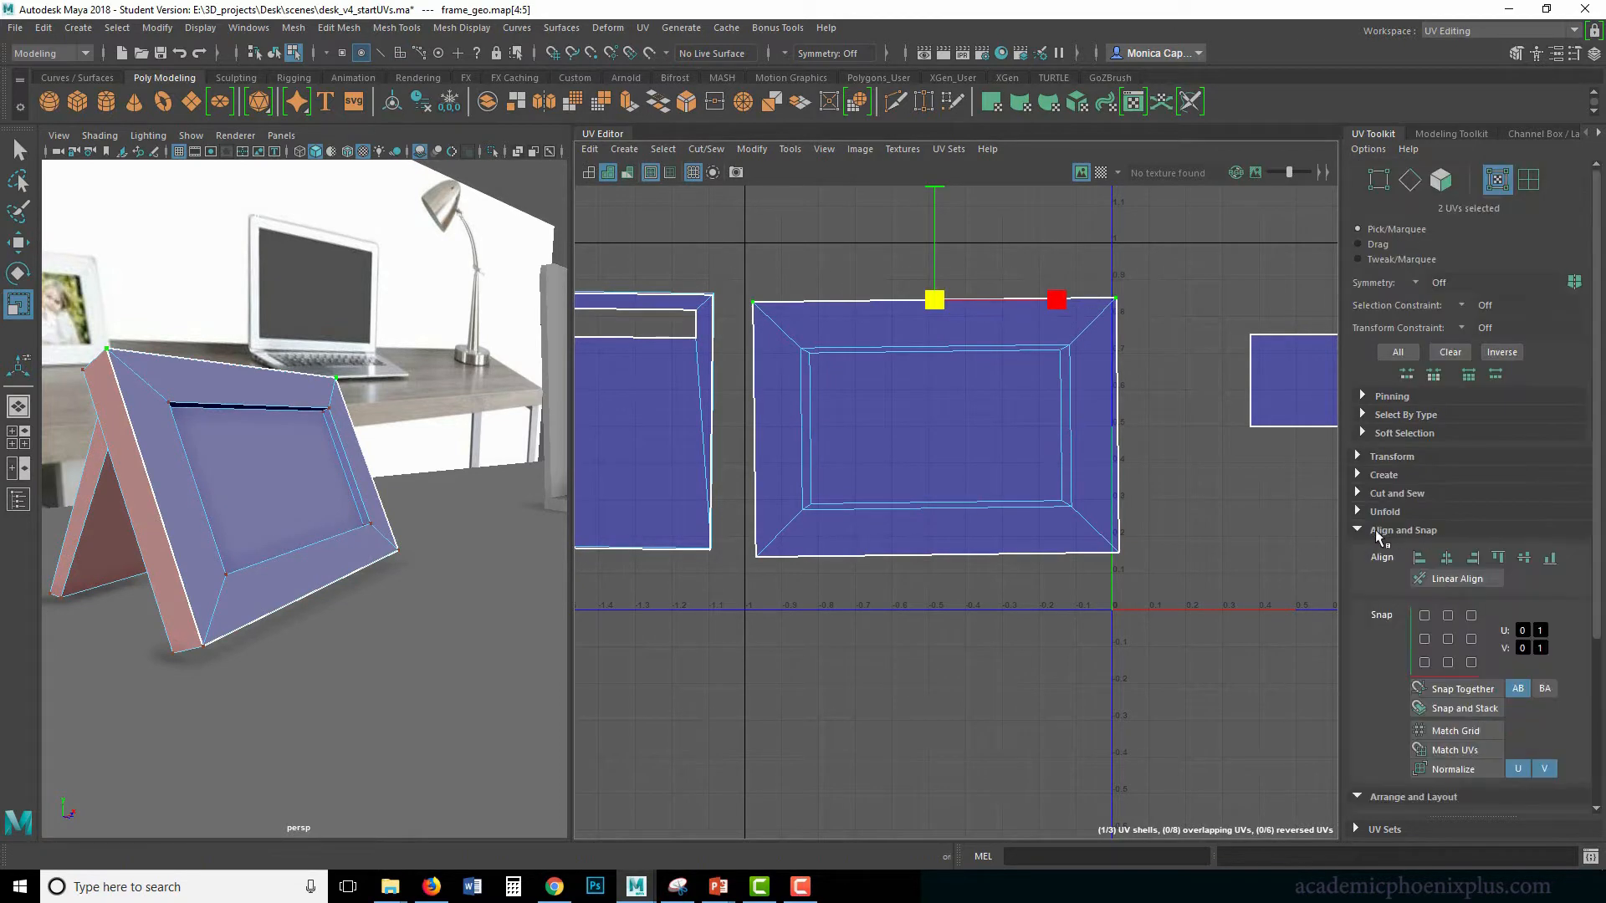
pyautogui.scroll(-1, 1599, 490)
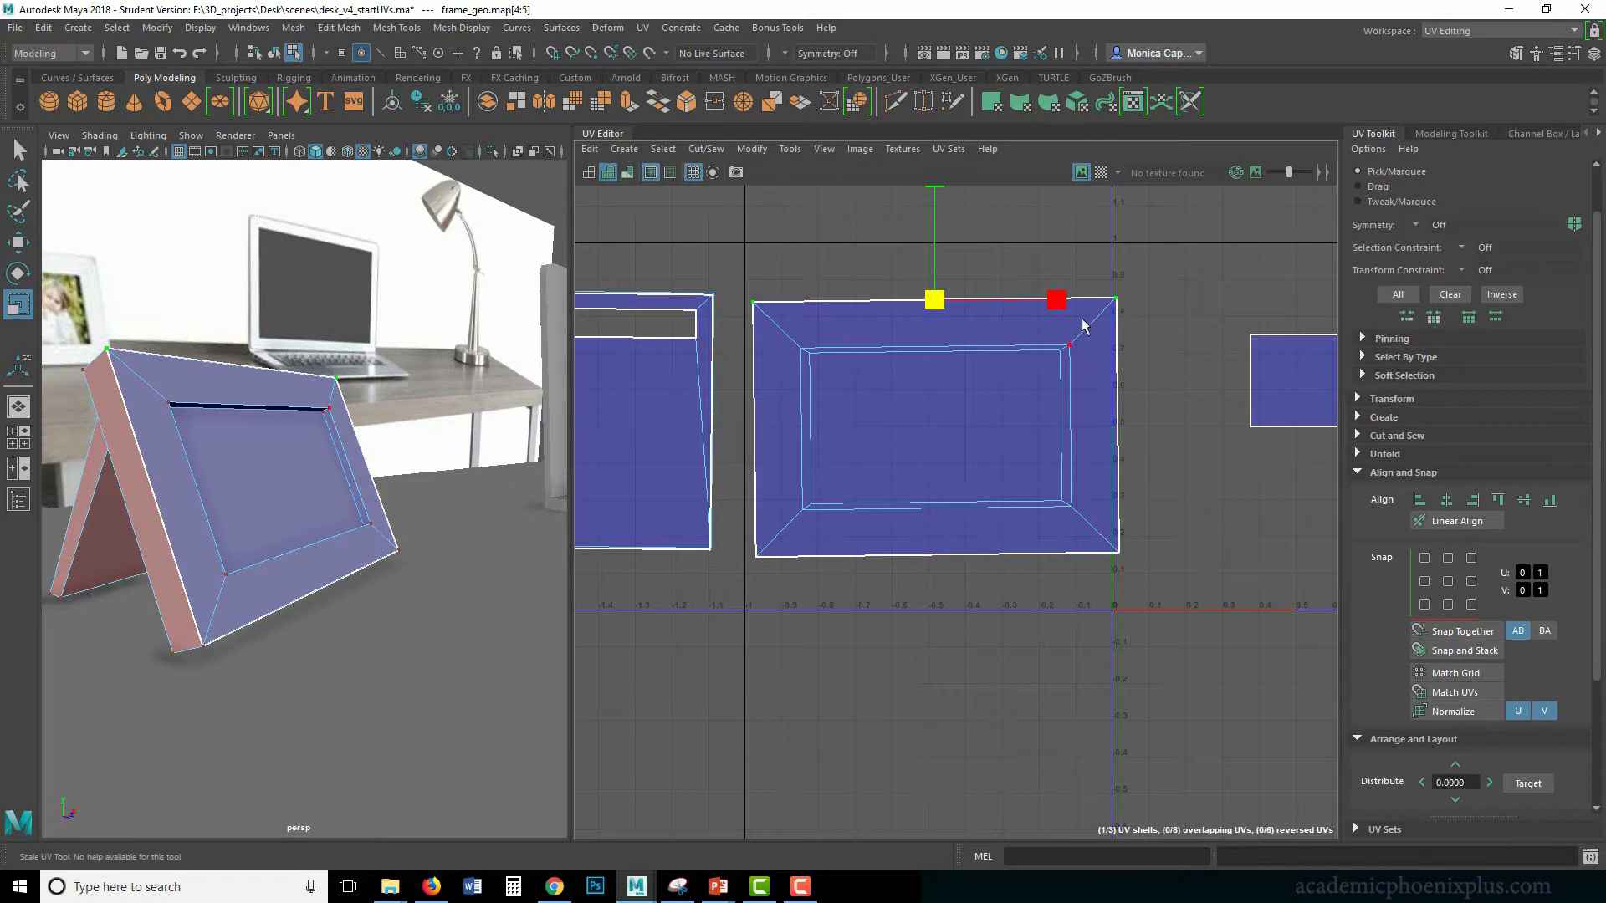
pyautogui.click(1551, 504)
# Select the two lower outer corner UVs of the front shell and align them to the minimum V.
pyautogui.moveTo(739, 533); pyautogui.dragTo(1184, 600)
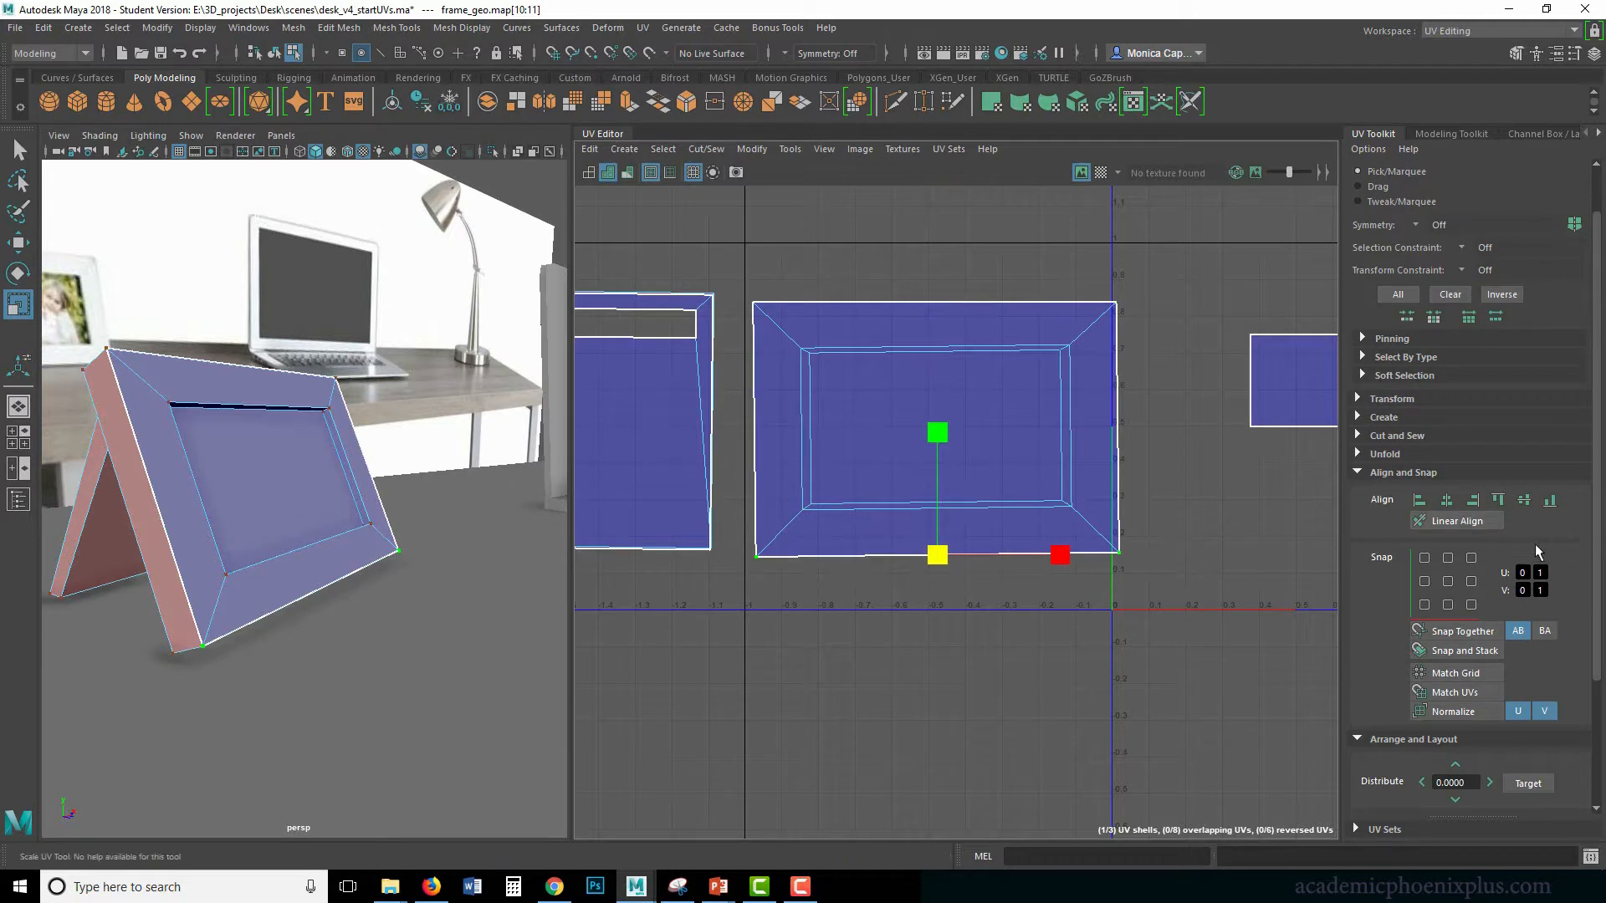
pyautogui.click(1550, 502)
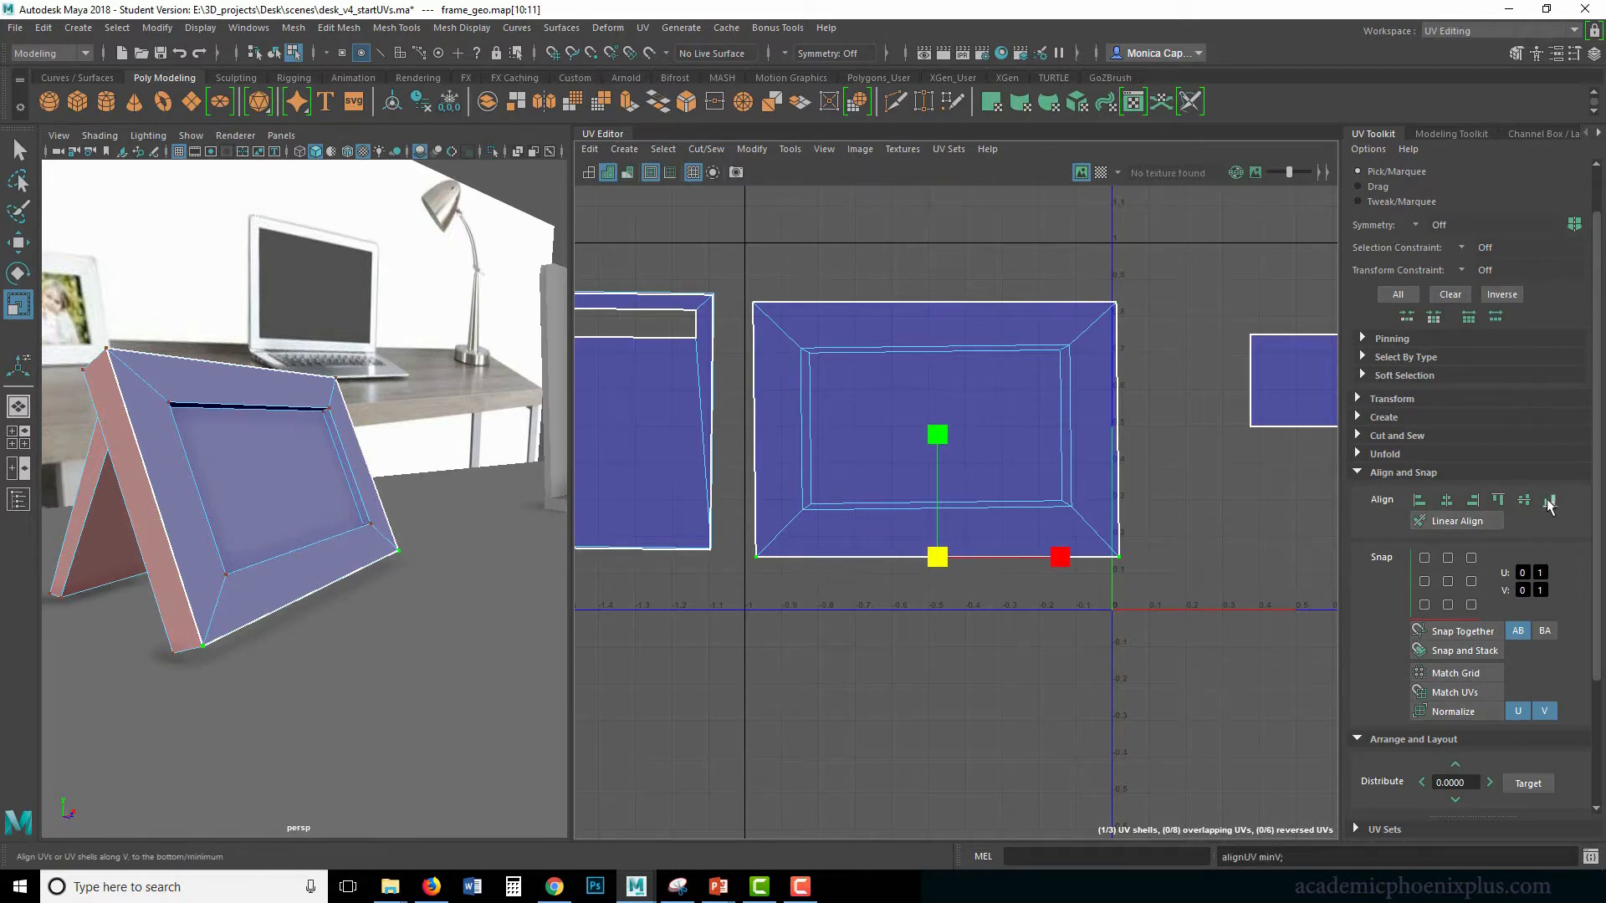
pyautogui.click(1498, 502)
# Align the front shell's right outer corner UVs to the maximum U and its left outer corner UVs to the minimum U.
pyautogui.moveTo(1118, 273); pyautogui.dragTo(1150, 583)
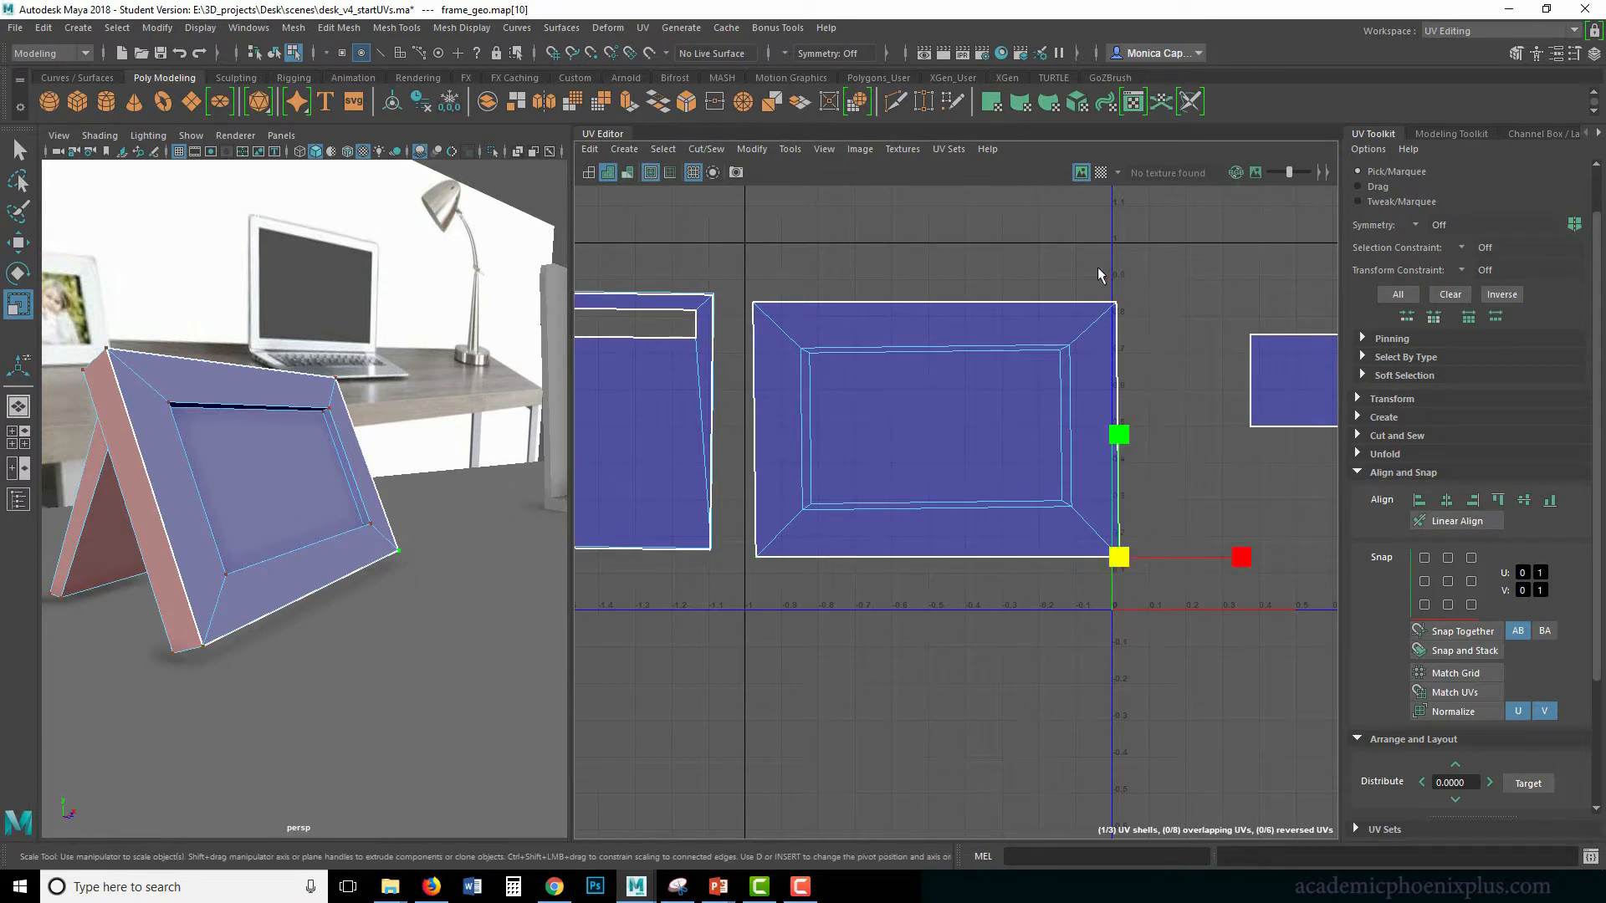
pyautogui.moveTo(1098, 274); pyautogui.dragTo(1146, 609)
pyautogui.click(1473, 500)
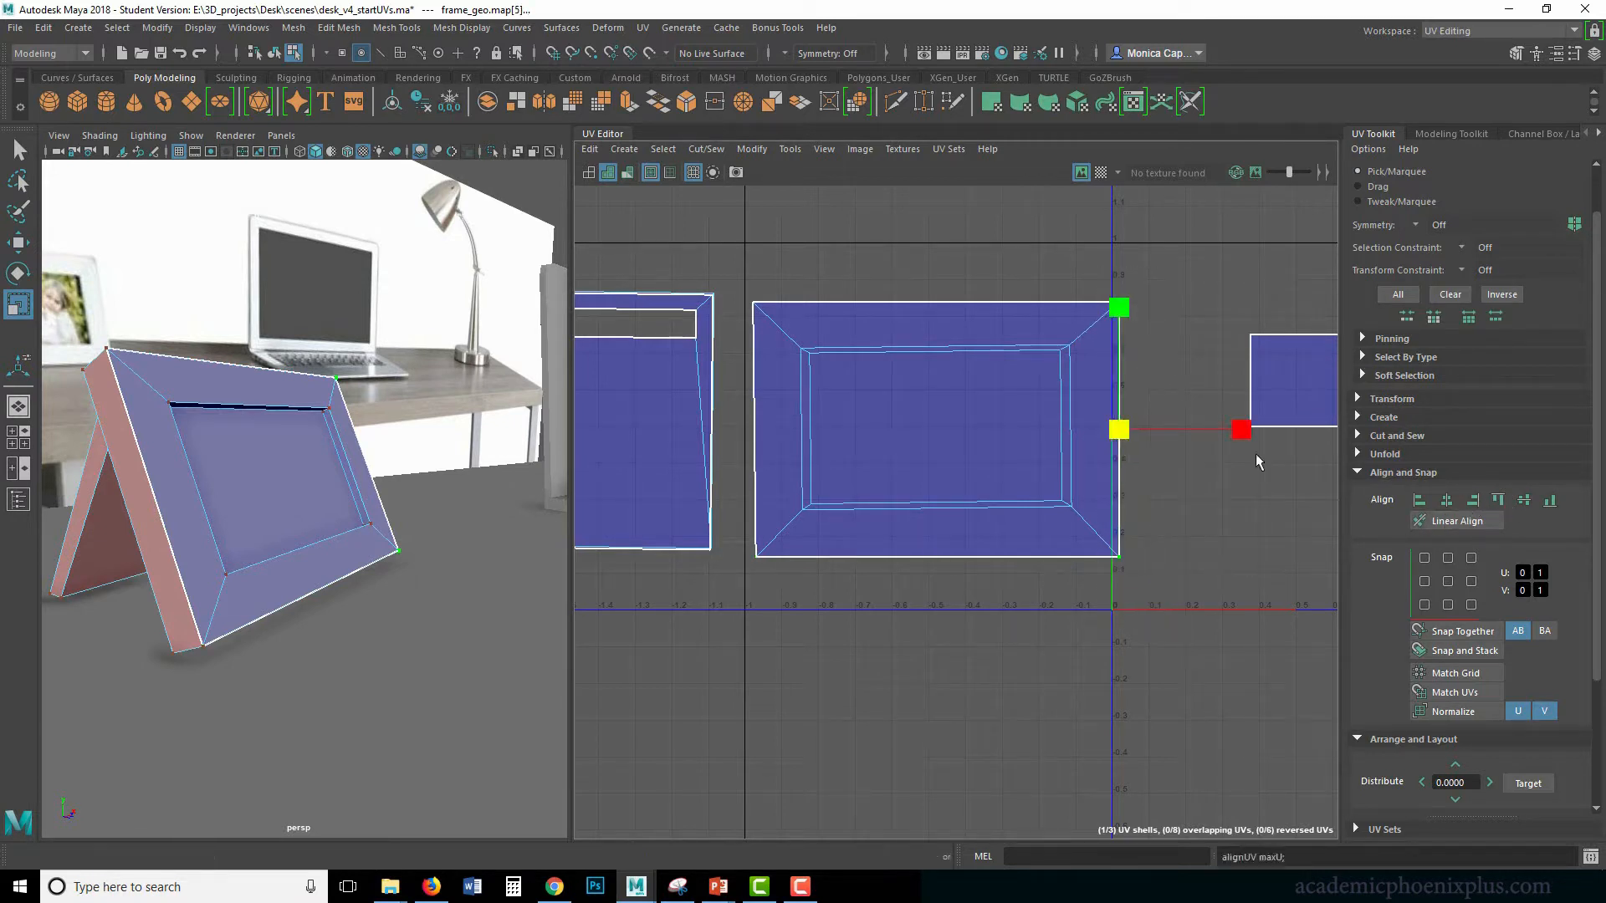
pyautogui.moveTo(735, 287); pyautogui.dragTo(778, 577)
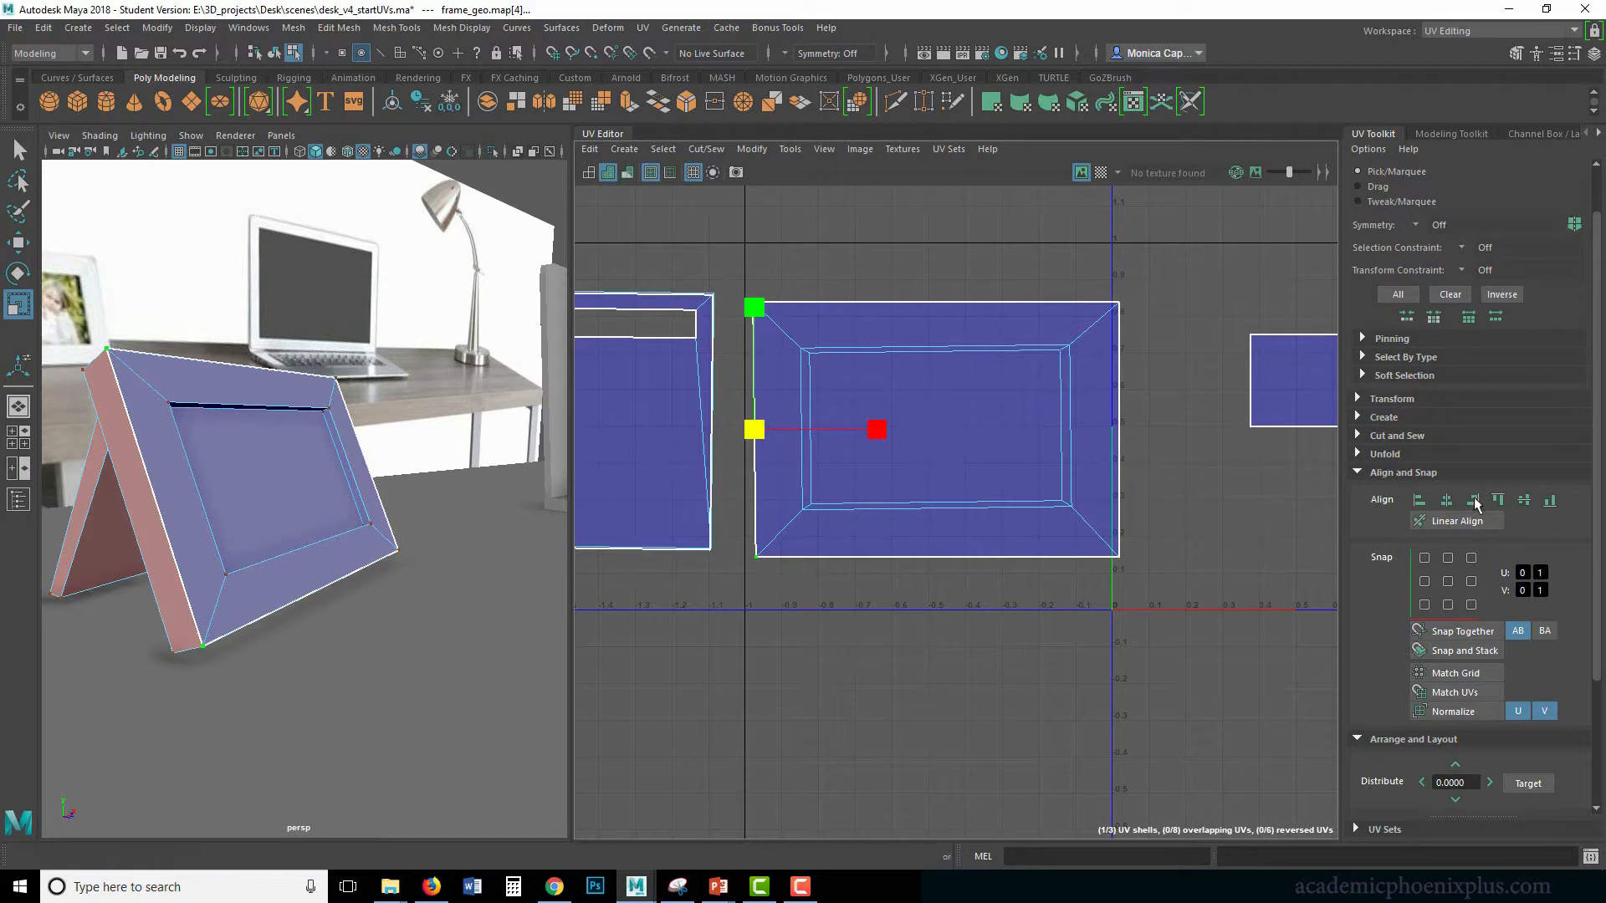
pyautogui.click(1419, 501)
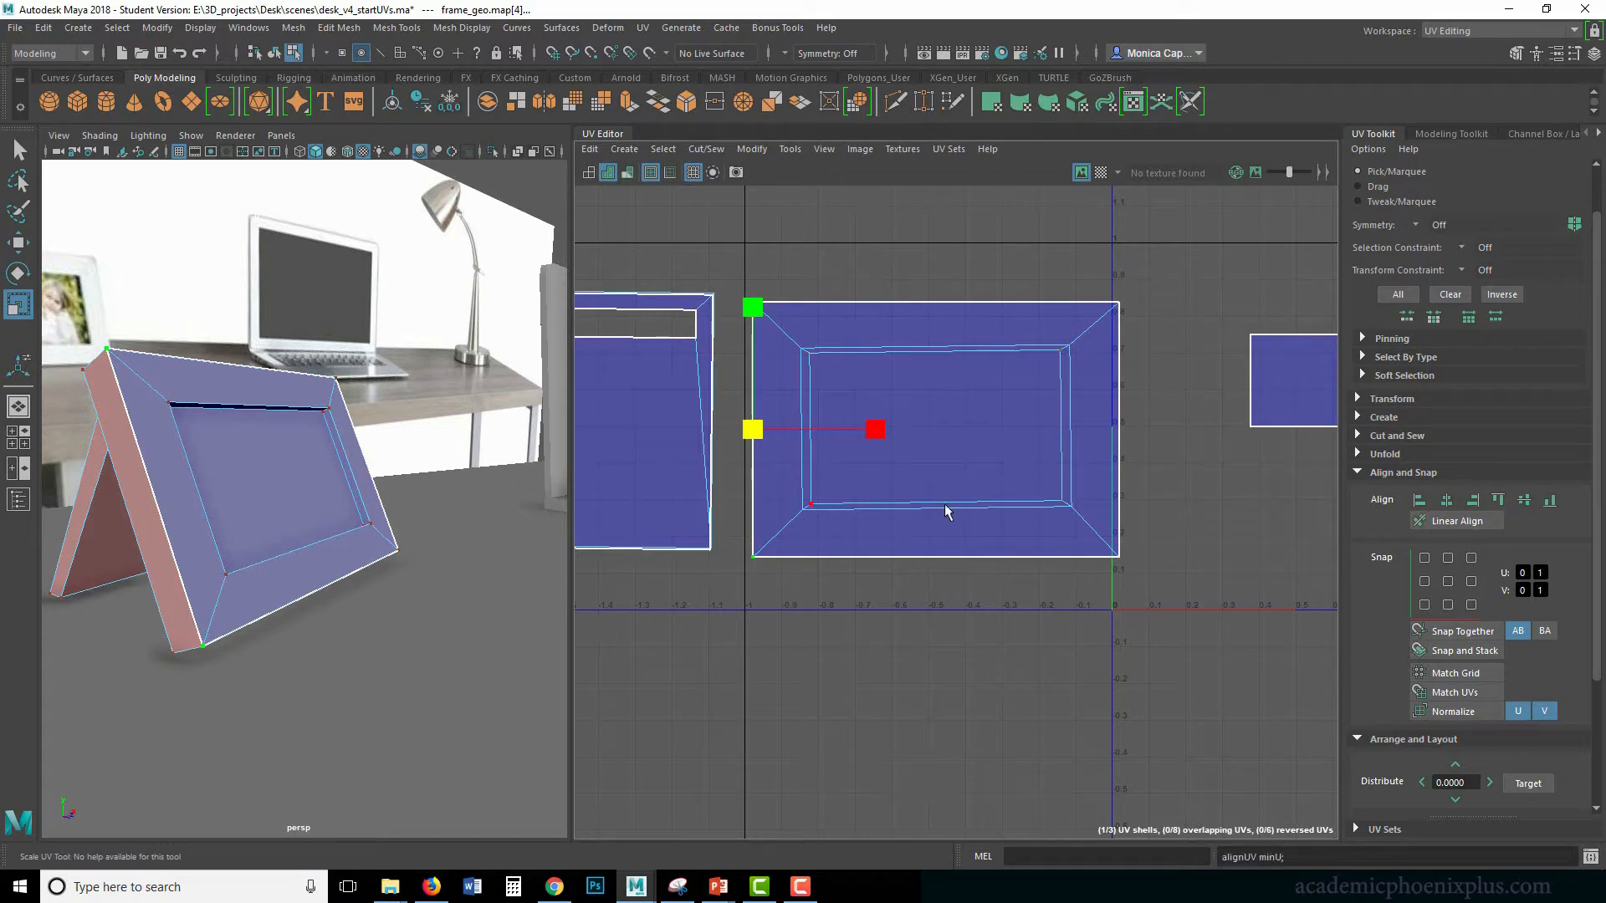
pyautogui.moveTo(947, 500); pyautogui.dragTo(950, 462, button='right')
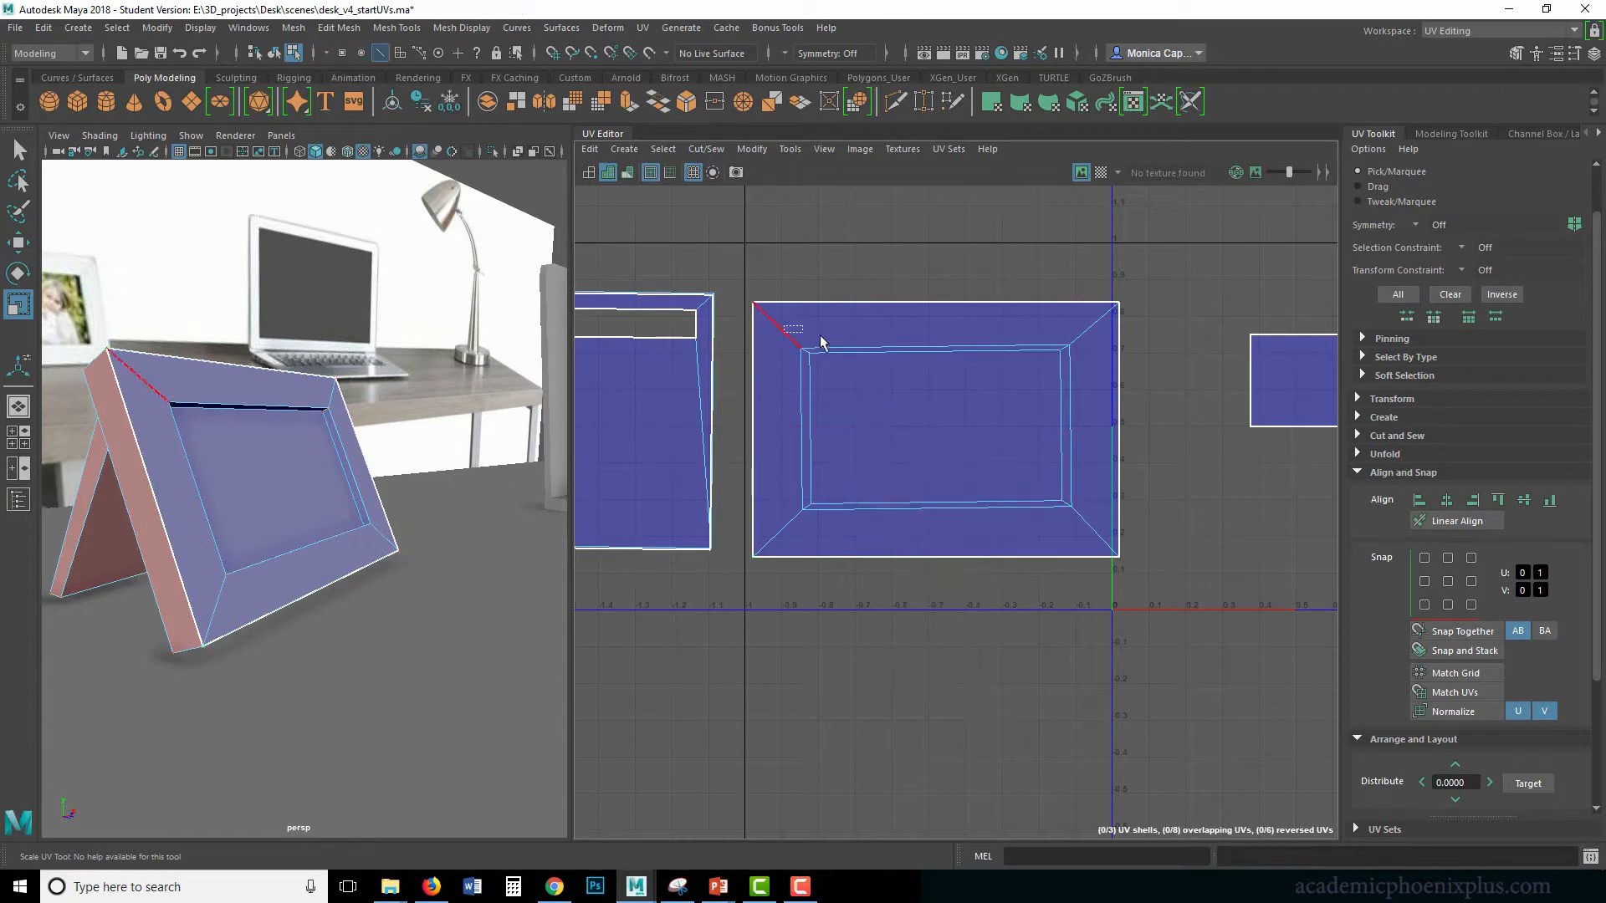
pyautogui.moveTo(924, 347); pyautogui.dragTo(1087, 344)
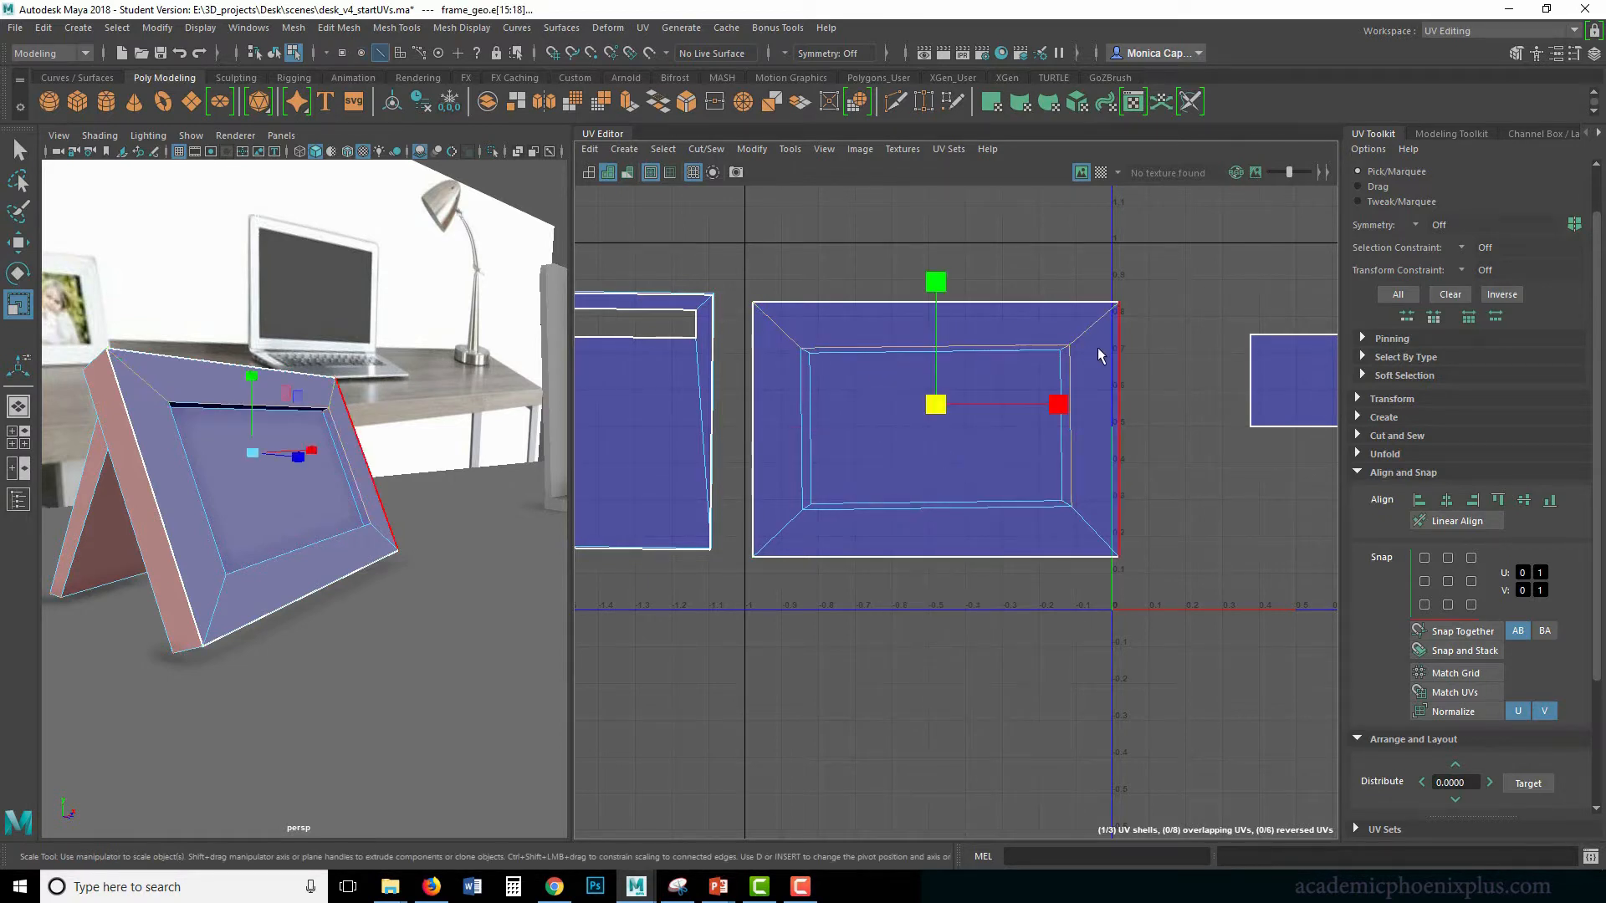
pyautogui.moveTo(1022, 354); pyautogui.dragTo(1007, 340, button='right')
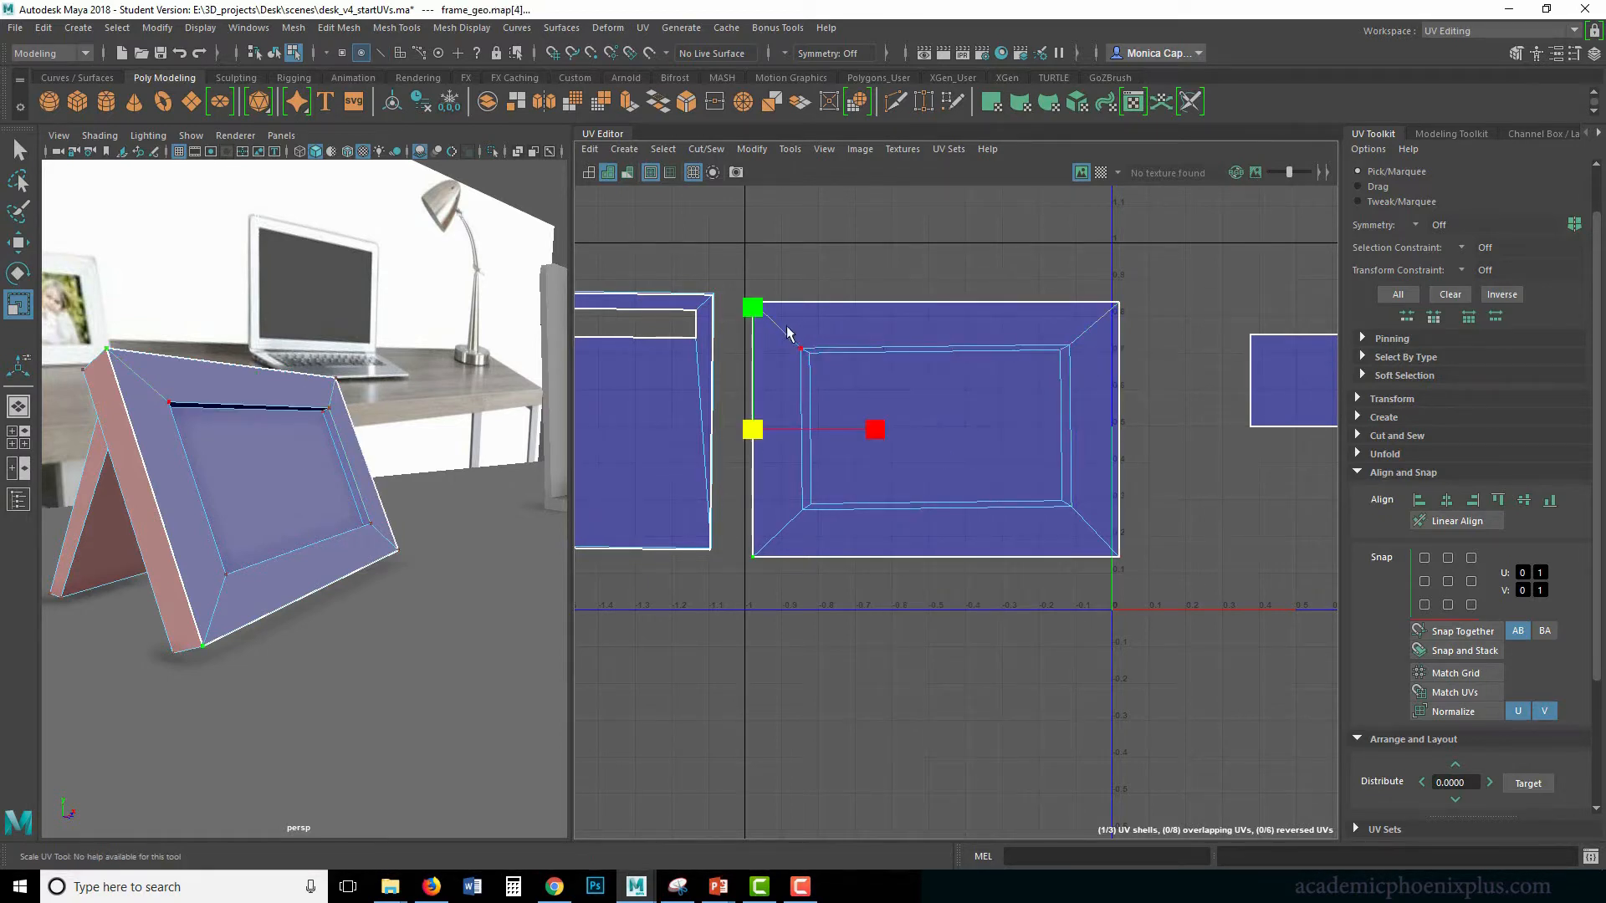
# Align the upper corner UVs of each of the front shell's two inner rectangles to the maximum V.
pyautogui.moveTo(787, 333); pyautogui.dragTo(1096, 350)
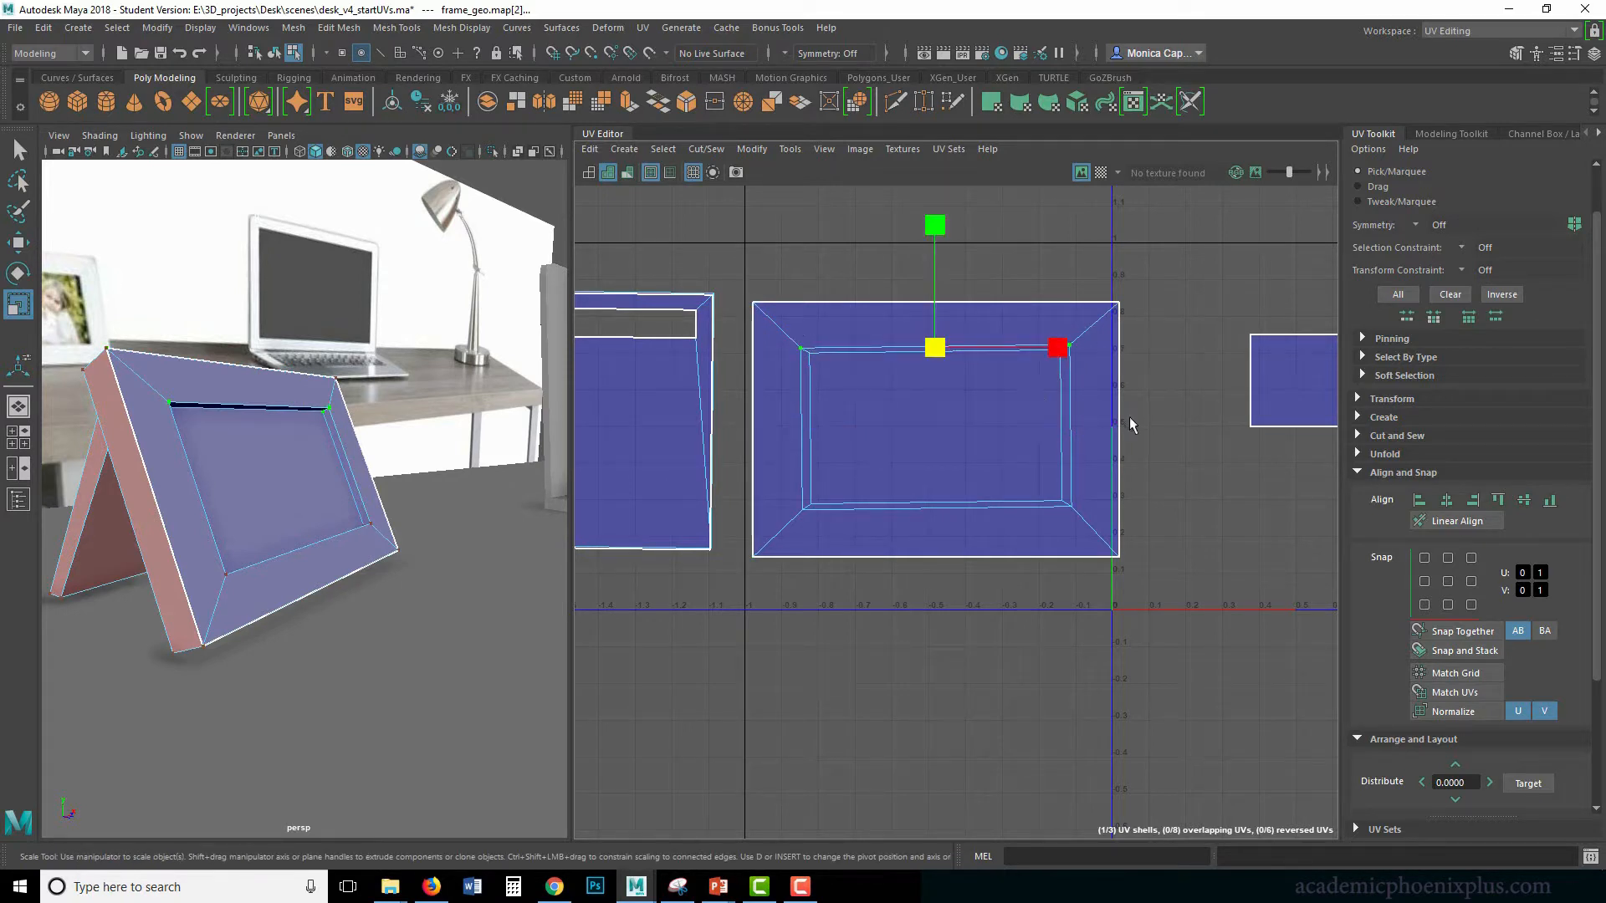
pyautogui.scroll(-3, 1128, 432)
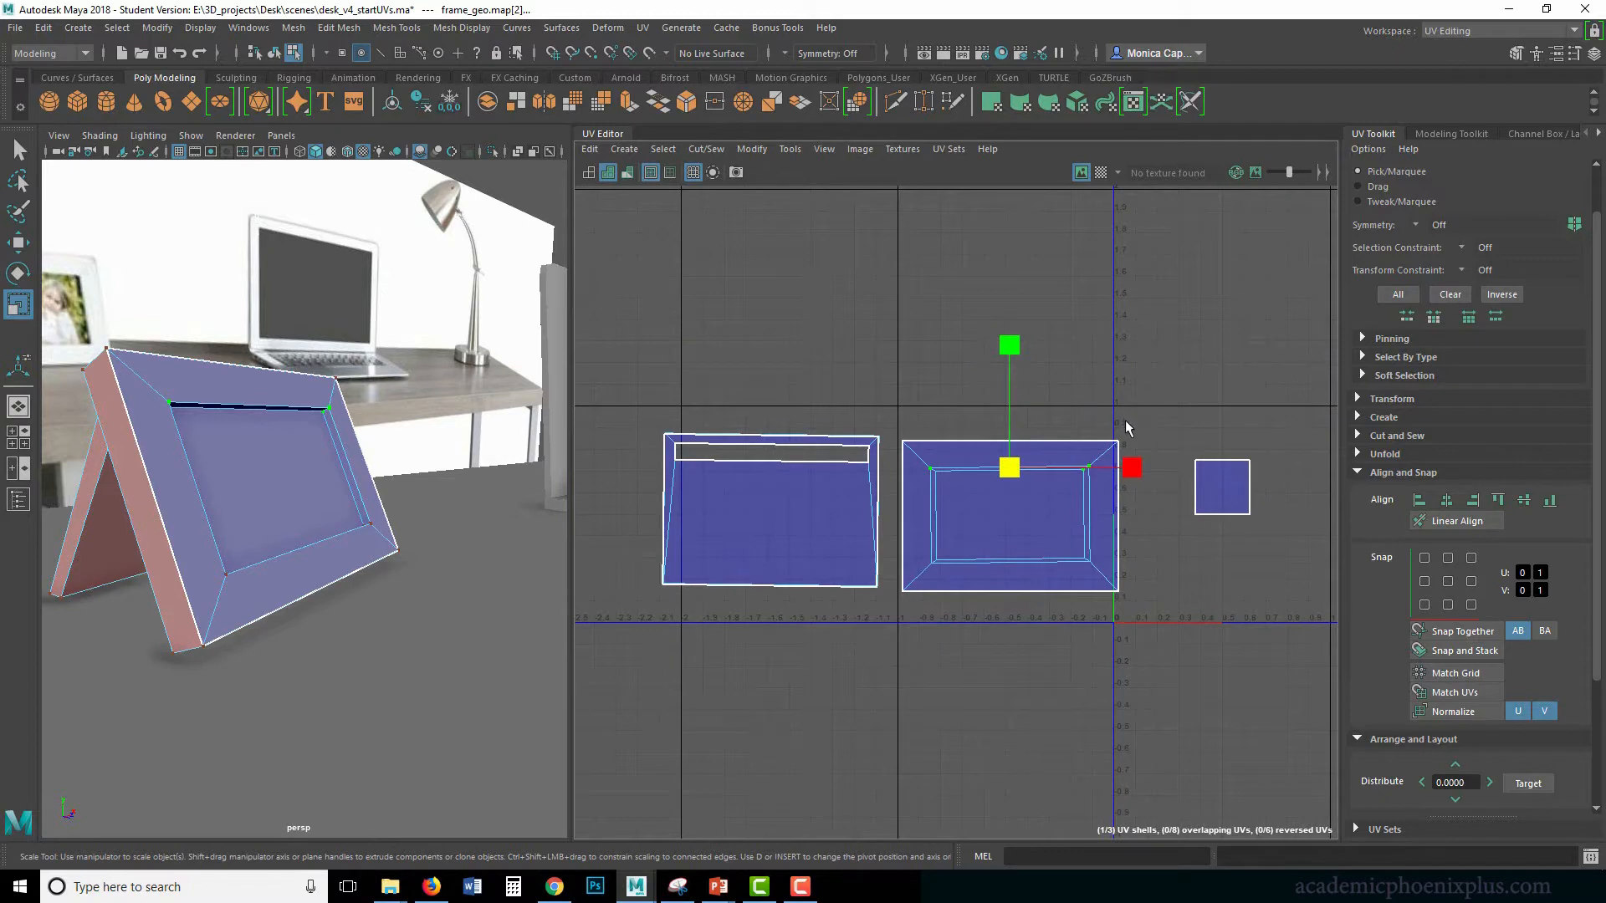
pyautogui.press('q')
pyautogui.scroll(5, 1003, 447)
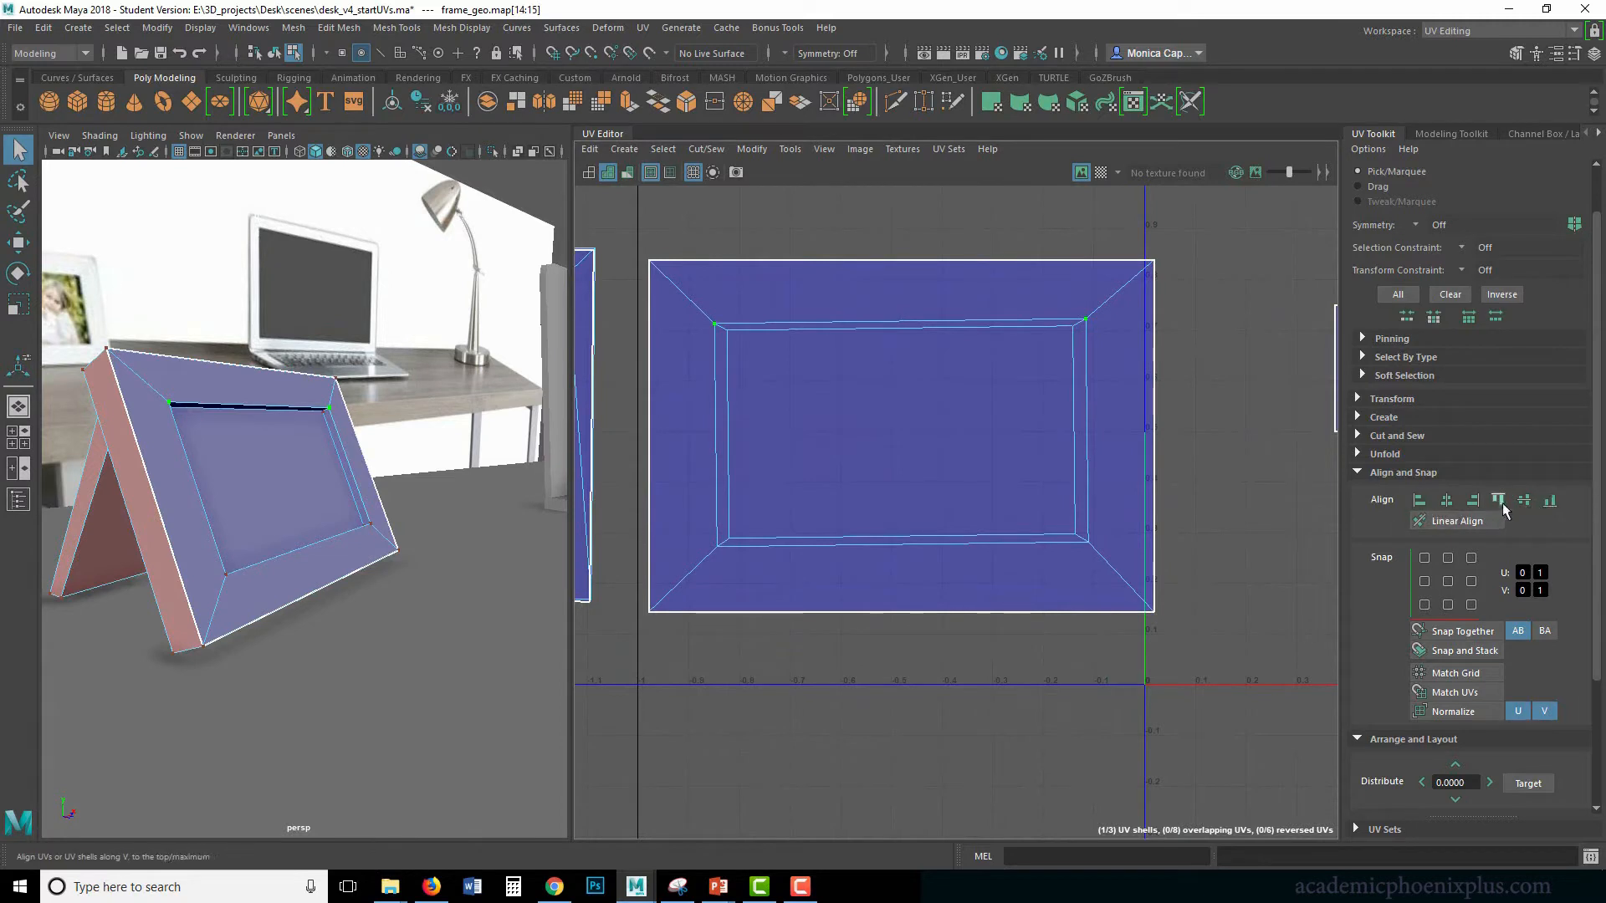
pyautogui.click(726, 331)
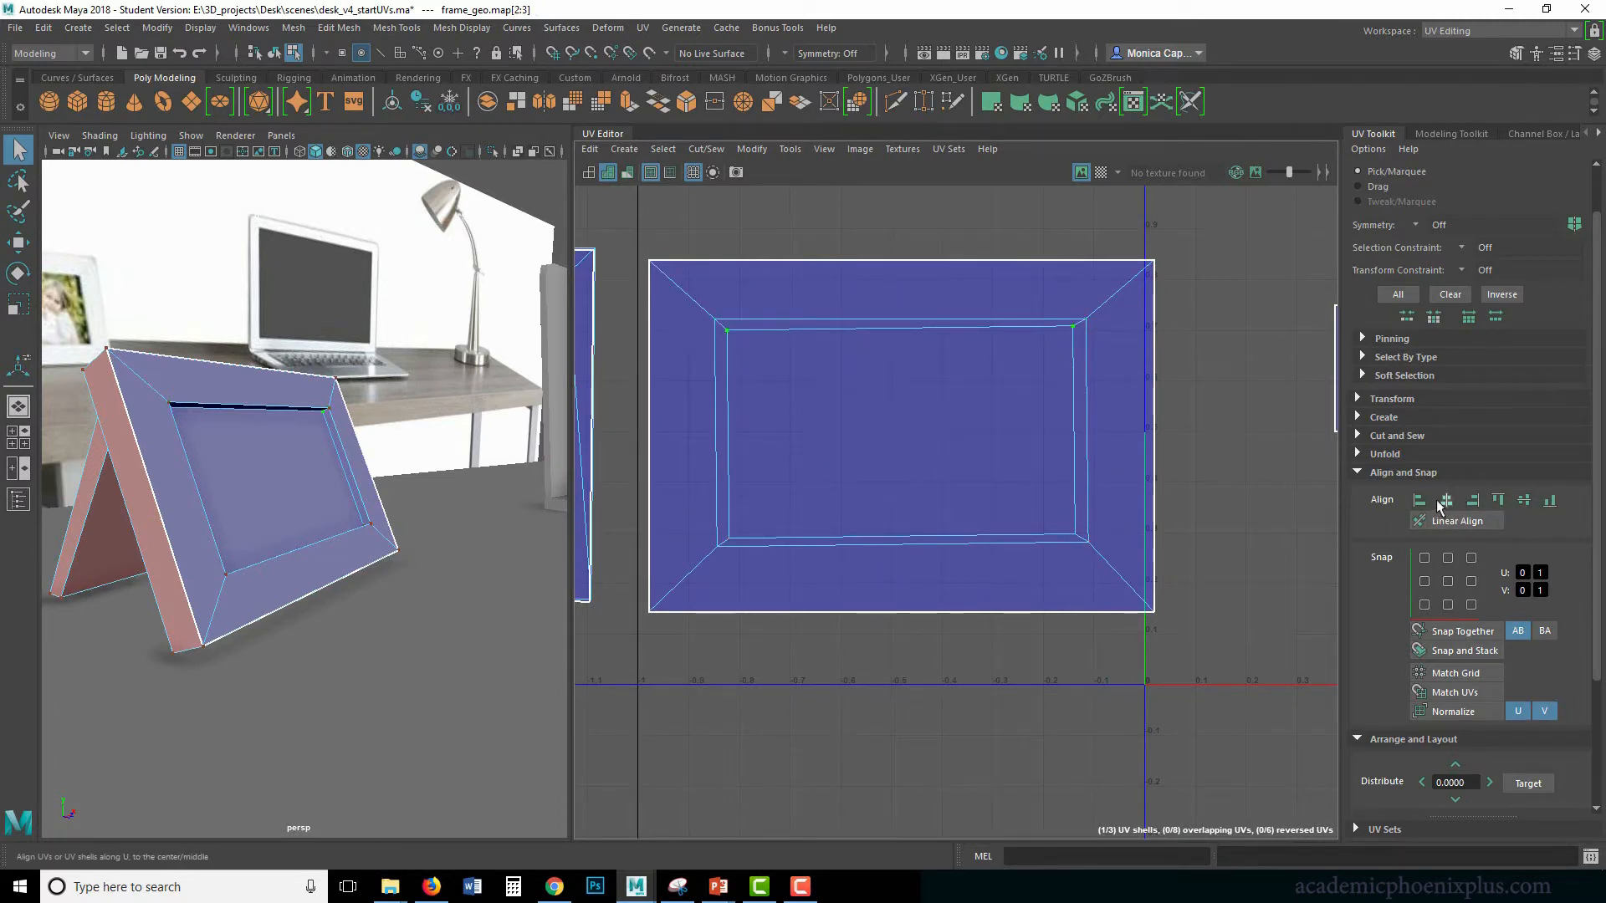
pyautogui.click(1498, 499)
# Align the lower corner UVs of each of the front shell's two inner rectangles to the maximum V.
pyautogui.click(729, 540)
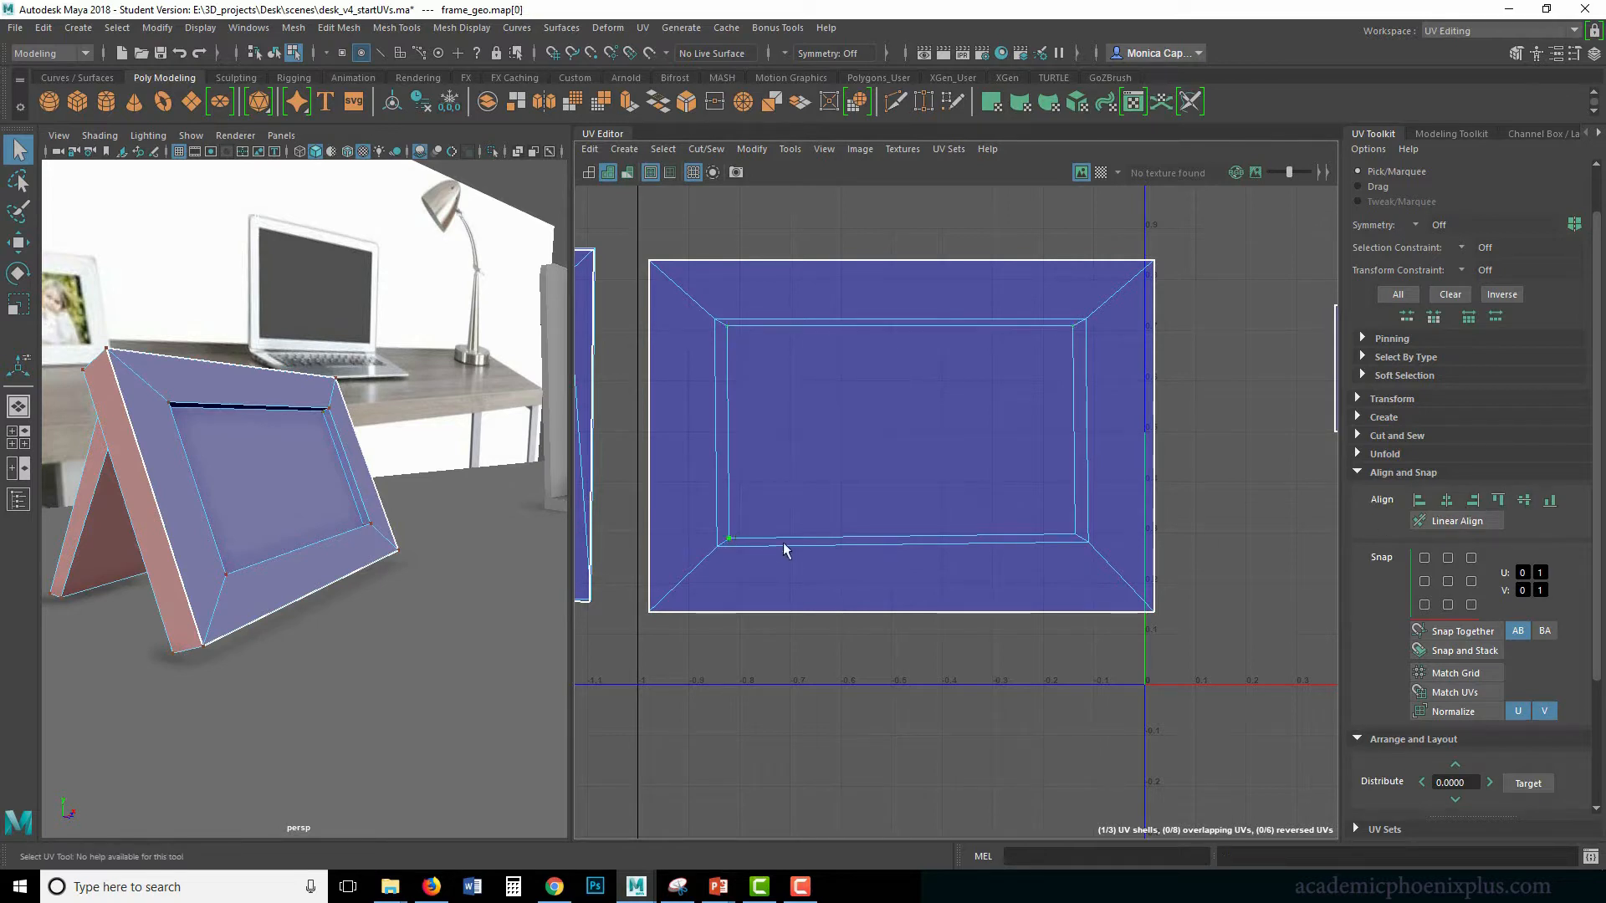
pyautogui.click(1500, 501)
pyautogui.click(720, 556)
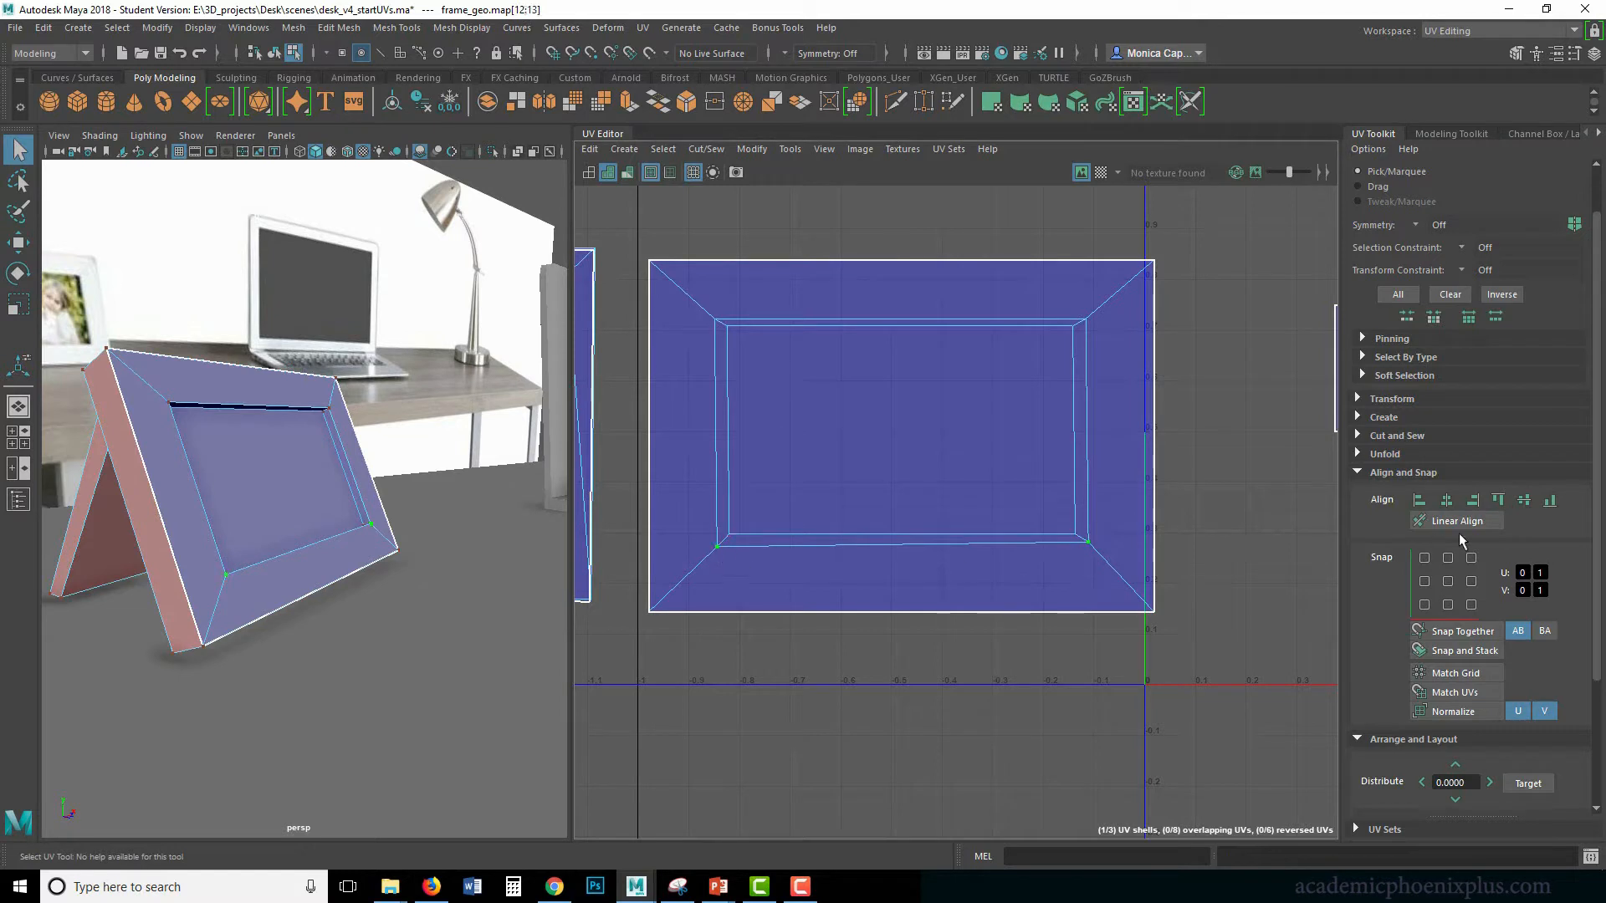
pyautogui.click(1498, 500)
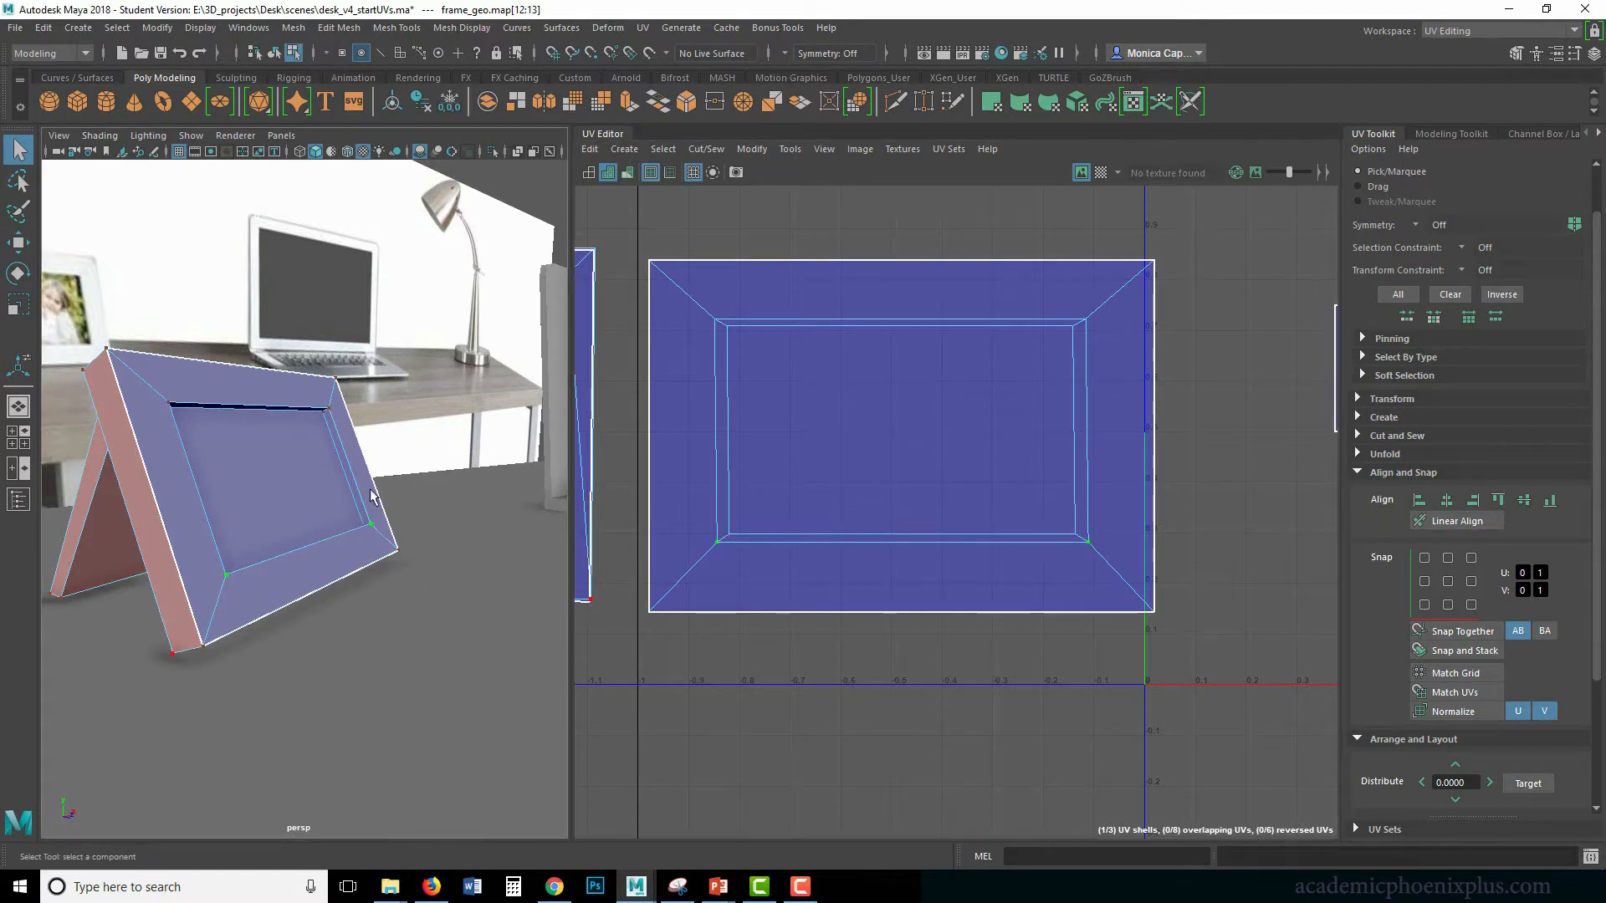
# Try moving the top edge of the back-and-sides shell upward in the UV layout, then undo the move.
pyautogui.keyDown('alt'); pyautogui.moveTo(871, 396); pyautogui.dragTo(1351, 445, button='middle'); pyautogui.keyUp('alt')
pyautogui.scroll(-1, 1138, 422)
pyautogui.keyDown('alt'); pyautogui.moveTo(1136, 422); pyautogui.dragTo(937, 409, button='middle'); pyautogui.keyUp('alt')
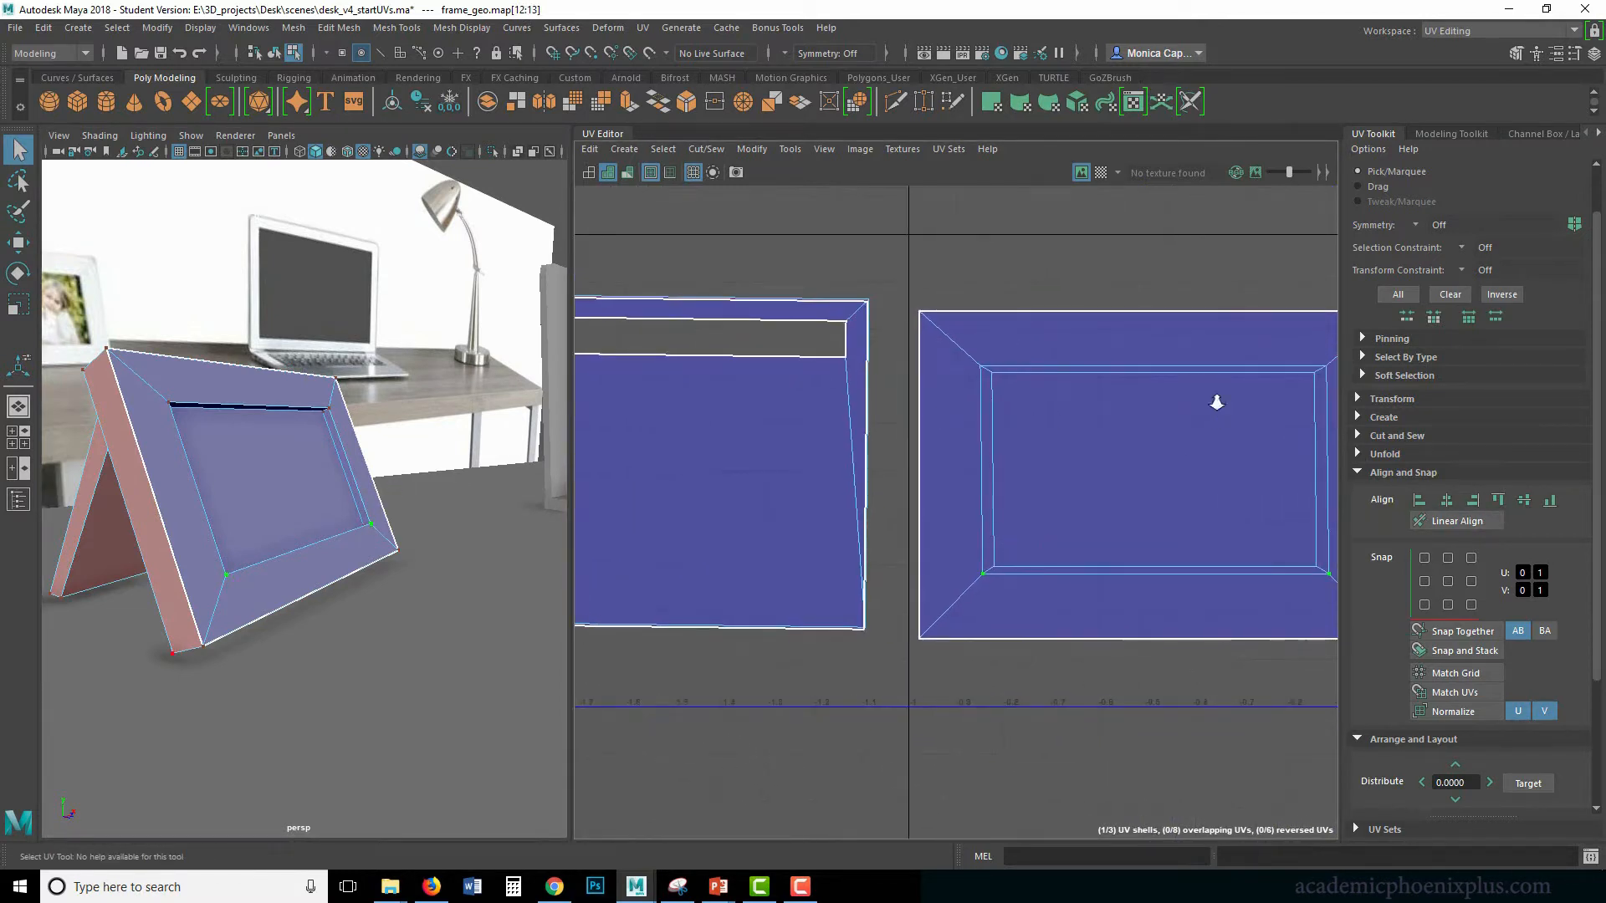
pyautogui.scroll(-2, 1216, 401)
pyautogui.keyDown('alt'); pyautogui.moveTo(154, 487); pyautogui.dragTo(292, 495); pyautogui.keyUp('alt')
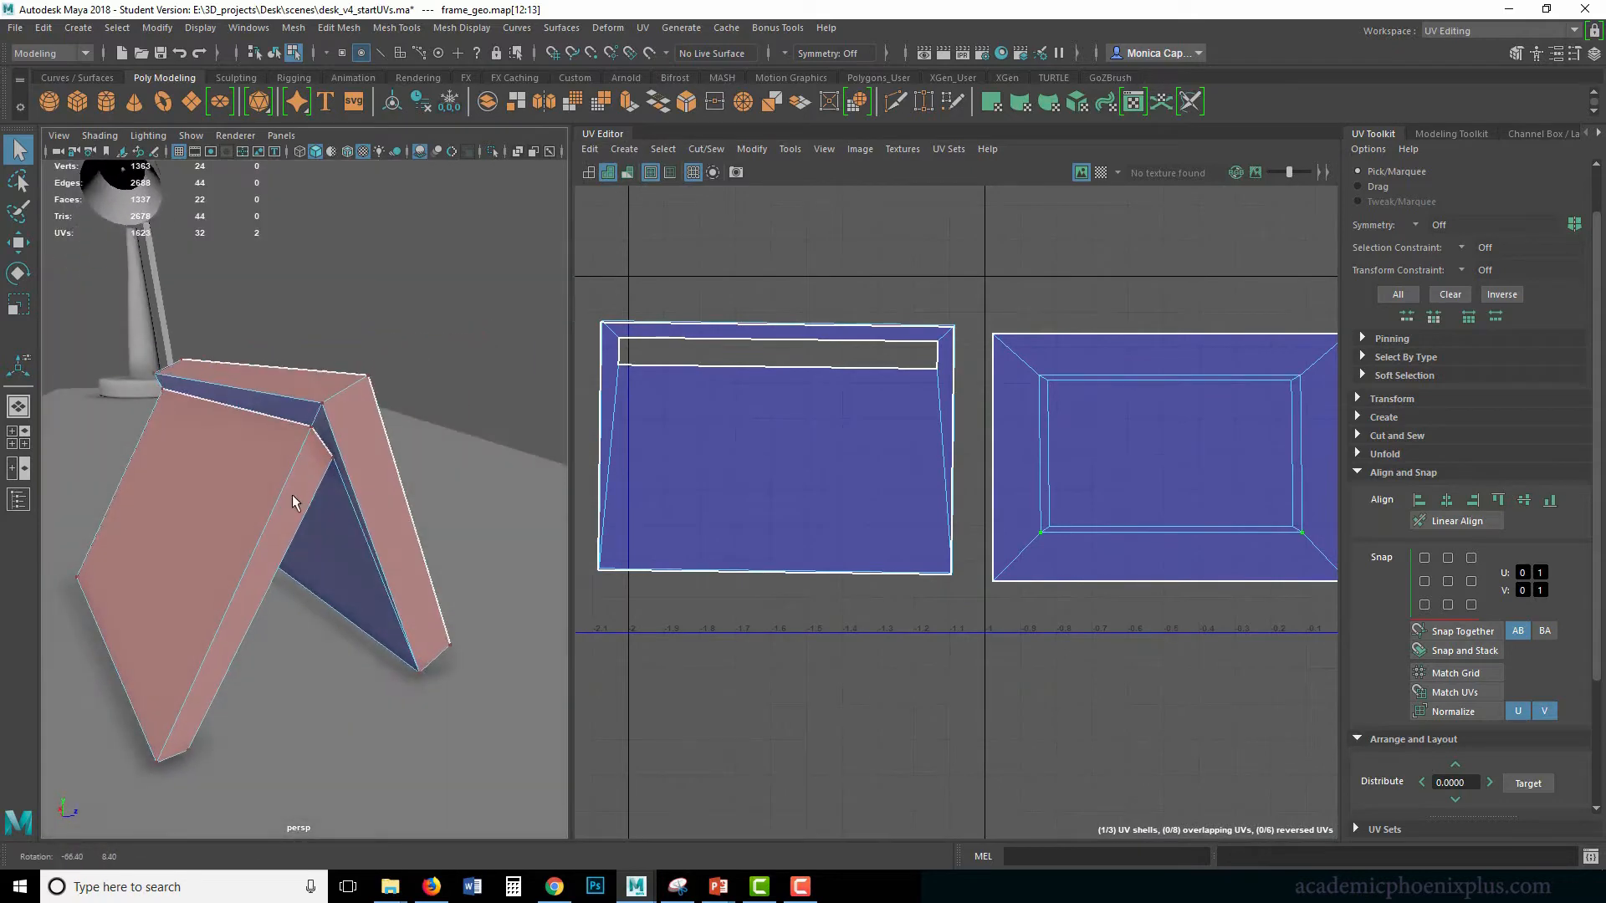
pyautogui.moveTo(918, 342); pyautogui.dragTo(920, 293, button='right')
pyautogui.click(750, 325)
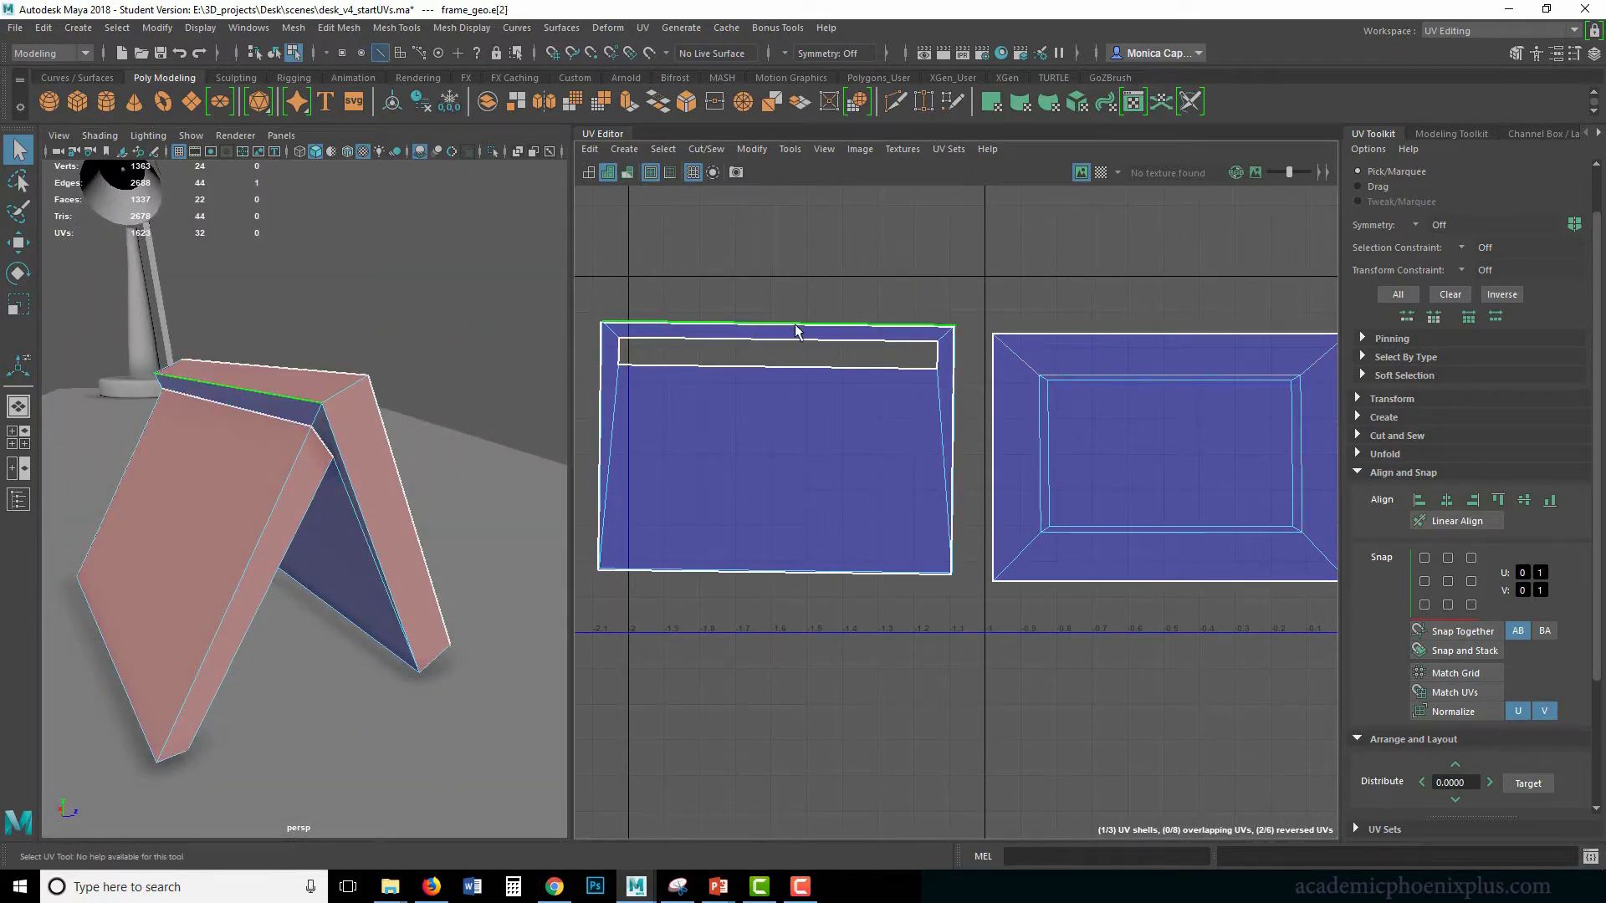
pyautogui.press('w')
pyautogui.moveTo(781, 327); pyautogui.dragTo(789, 310)
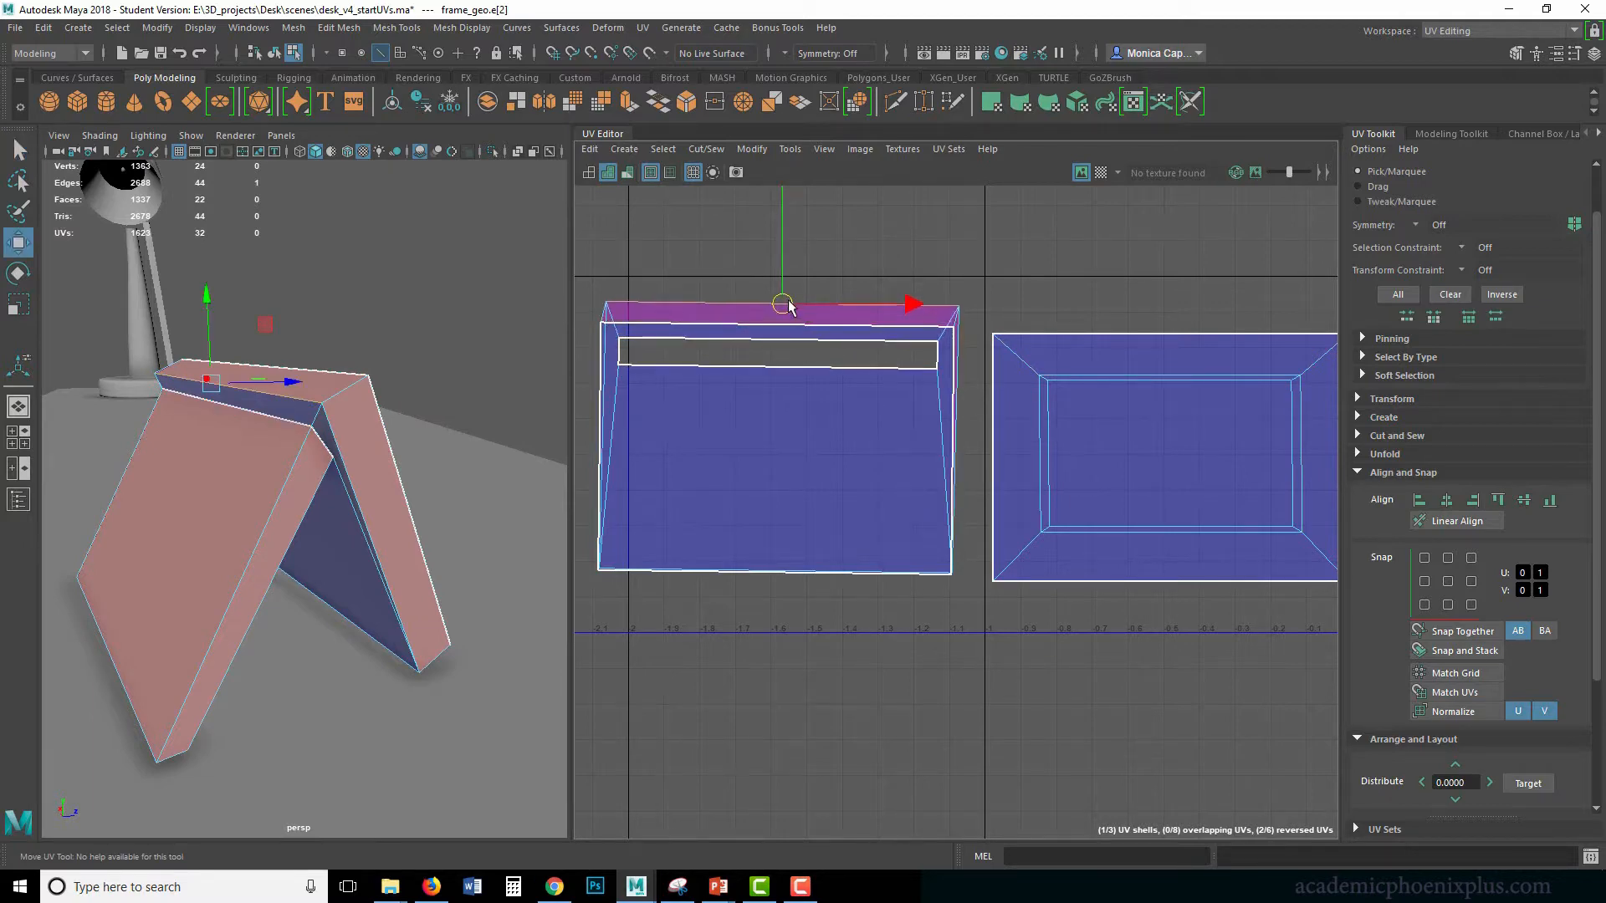
pyautogui.hotkey('ctrl', 'z')
# Select the top and right strip faces around the large back face in the back-and-sides shell.
pyautogui.moveTo(748, 418); pyautogui.dragTo(745, 454, button='right')
pyautogui.click(743, 446)
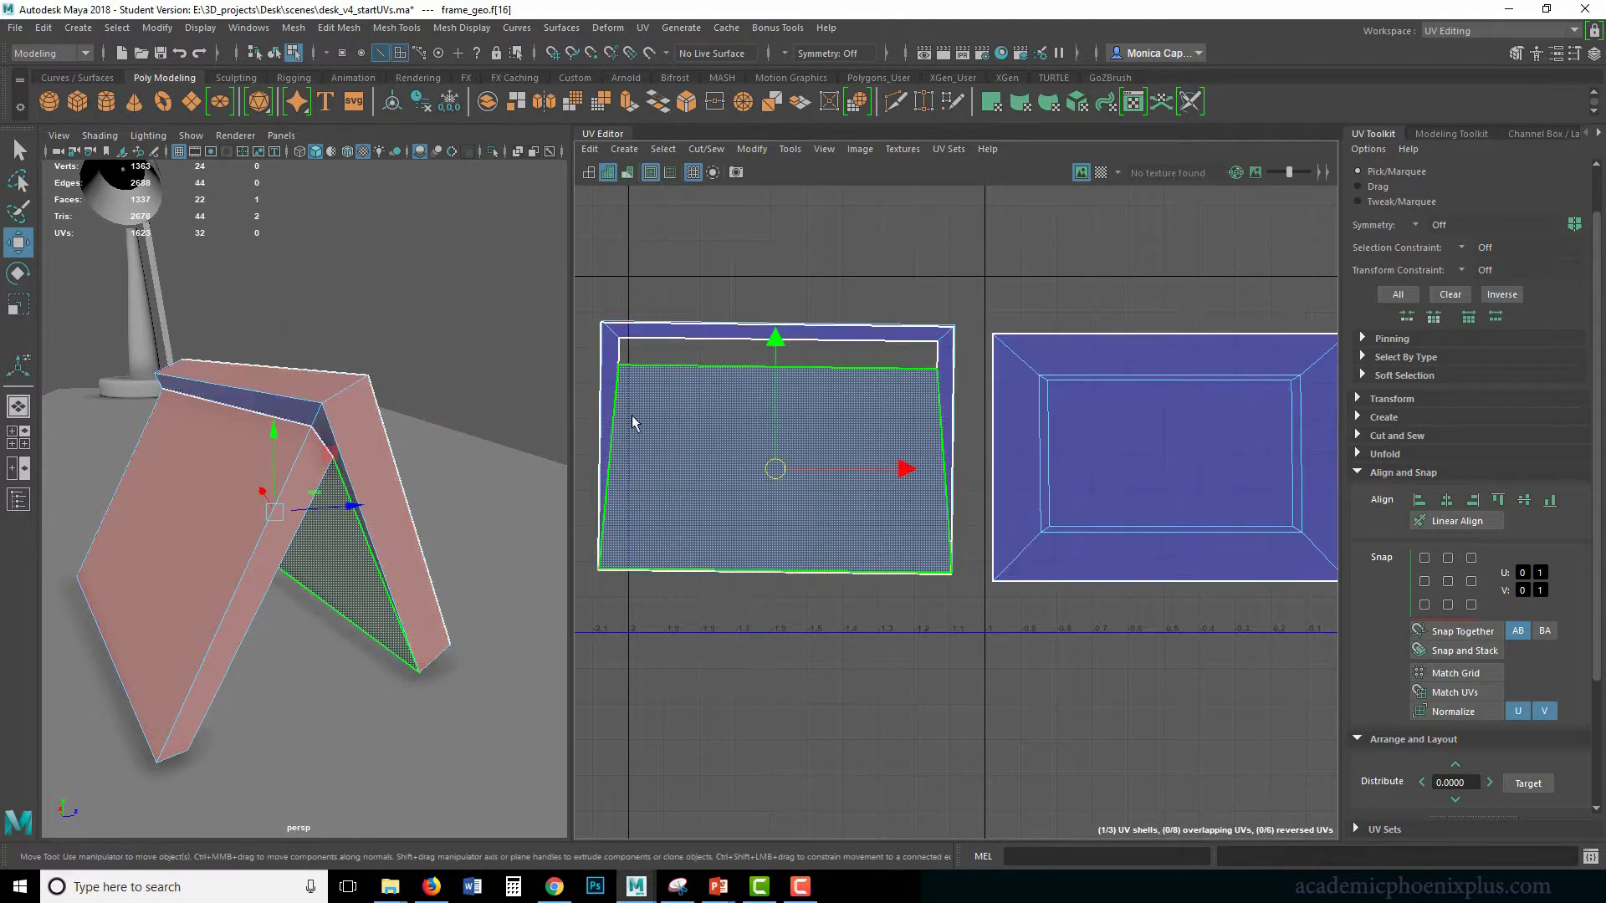
pyautogui.click(659, 328)
pyautogui.keyDown('shift'); pyautogui.click(936, 368); pyautogui.keyUp('shift')
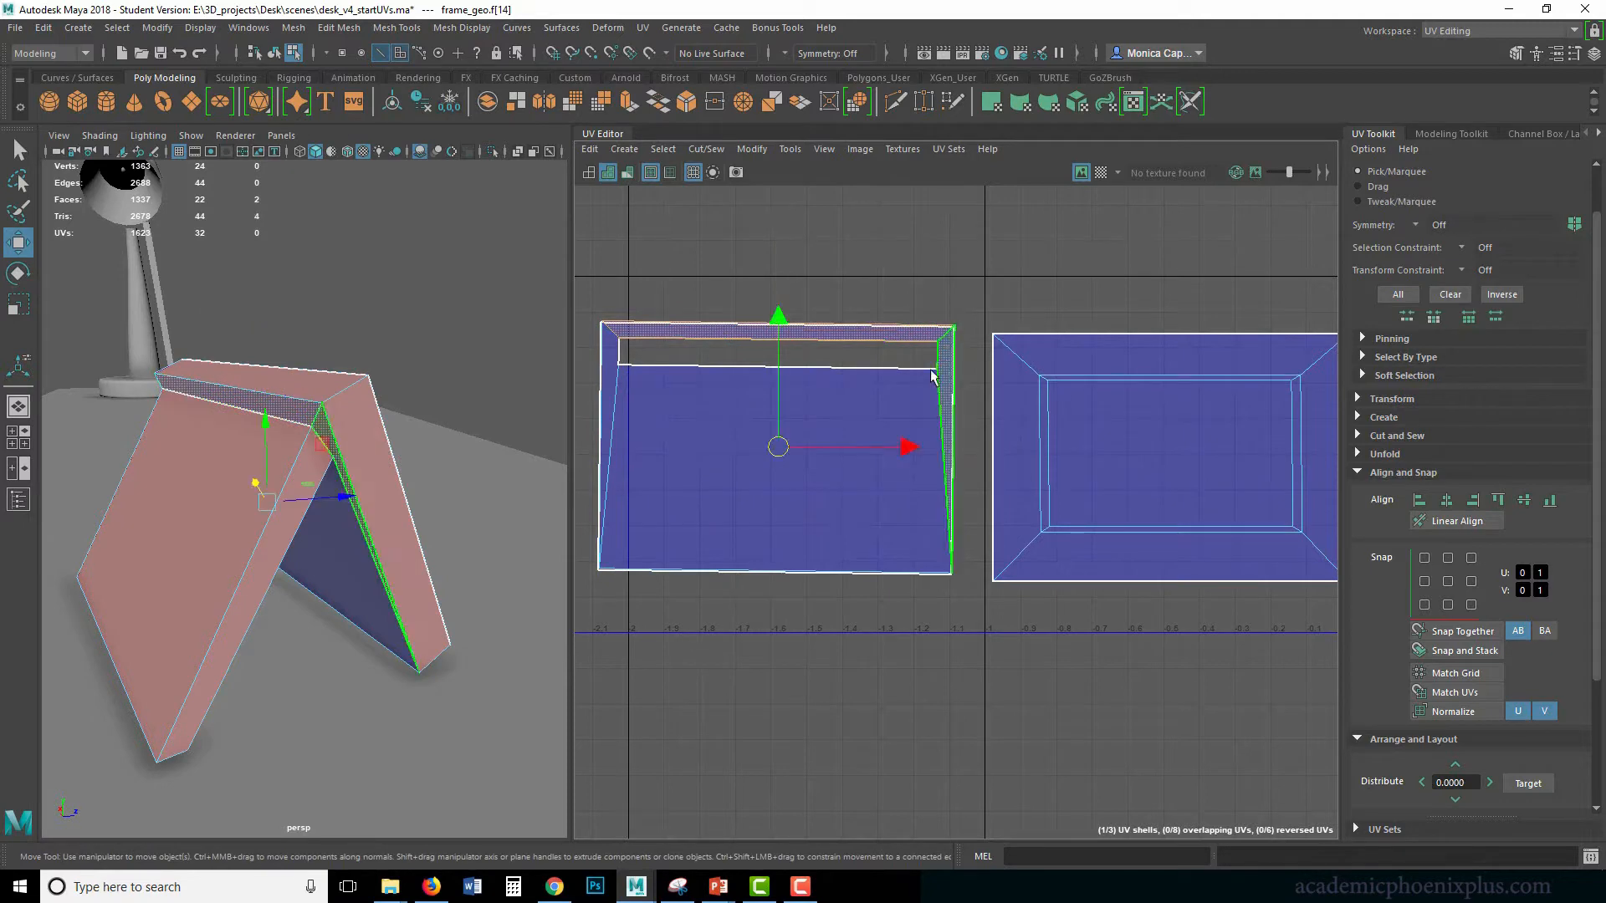
# Try scaling down the two selected strip faces, then undo the scaling.
pyautogui.press('r')
pyautogui.moveTo(777, 449); pyautogui.dragTo(755, 451)
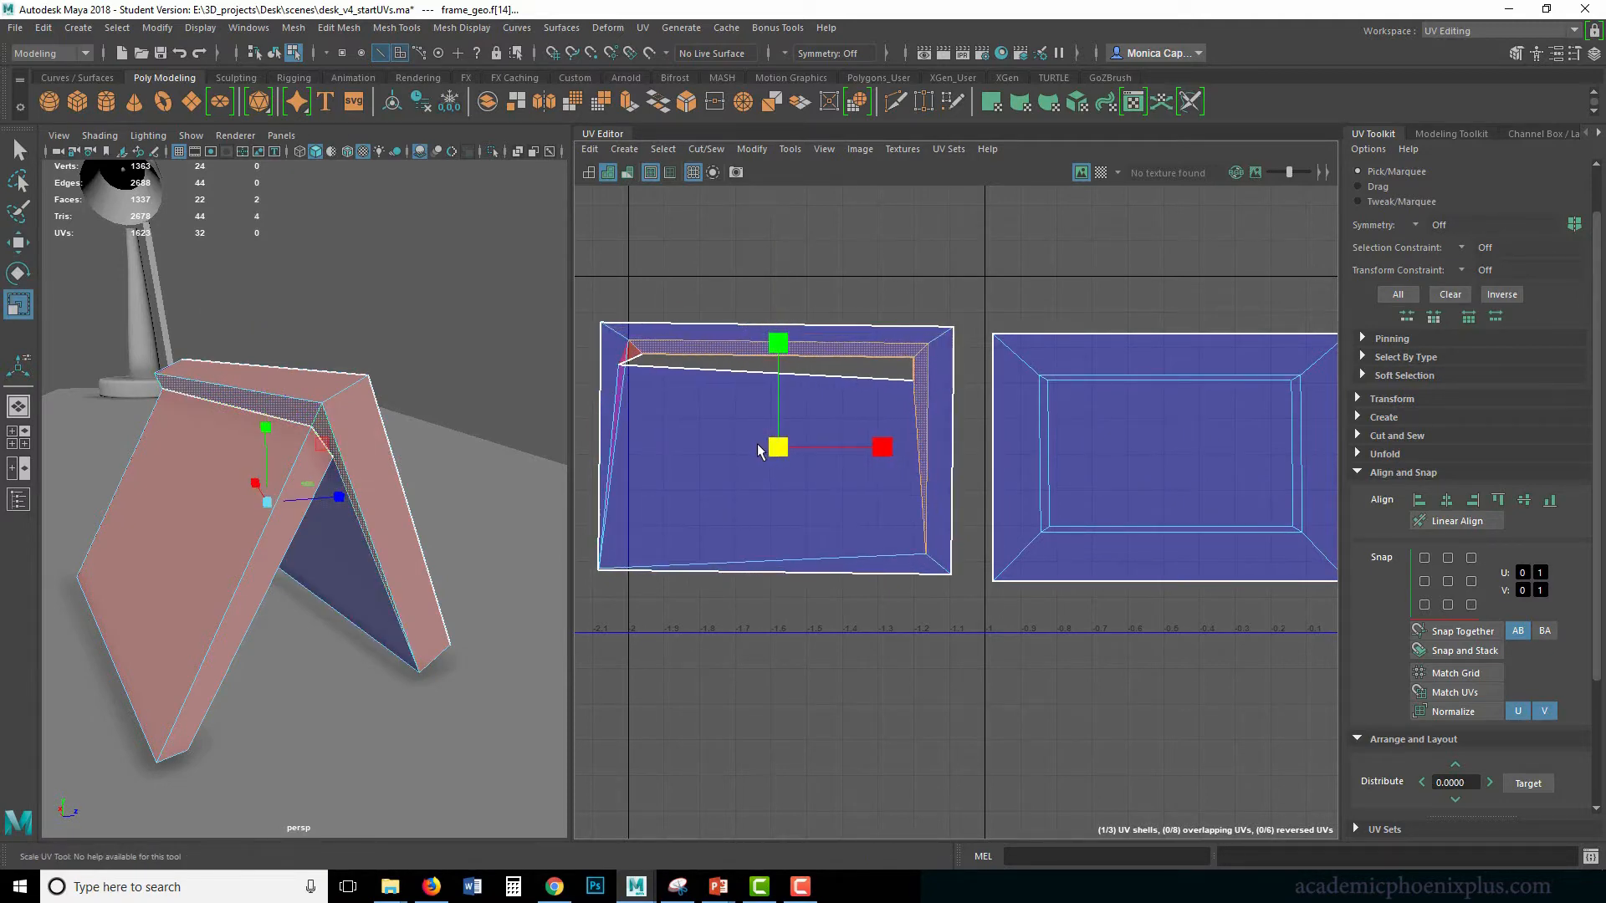
pyautogui.hotkey('ctrl', 'z')
# Add the large back face and the left strip to the selection and scale all four faces down slightly inside the shell.
pyautogui.keyDown('shift'); pyautogui.click(719, 497); pyautogui.keyUp('shift')
pyautogui.keyDown('shift'); pyautogui.click(606, 371); pyautogui.keyUp('shift')
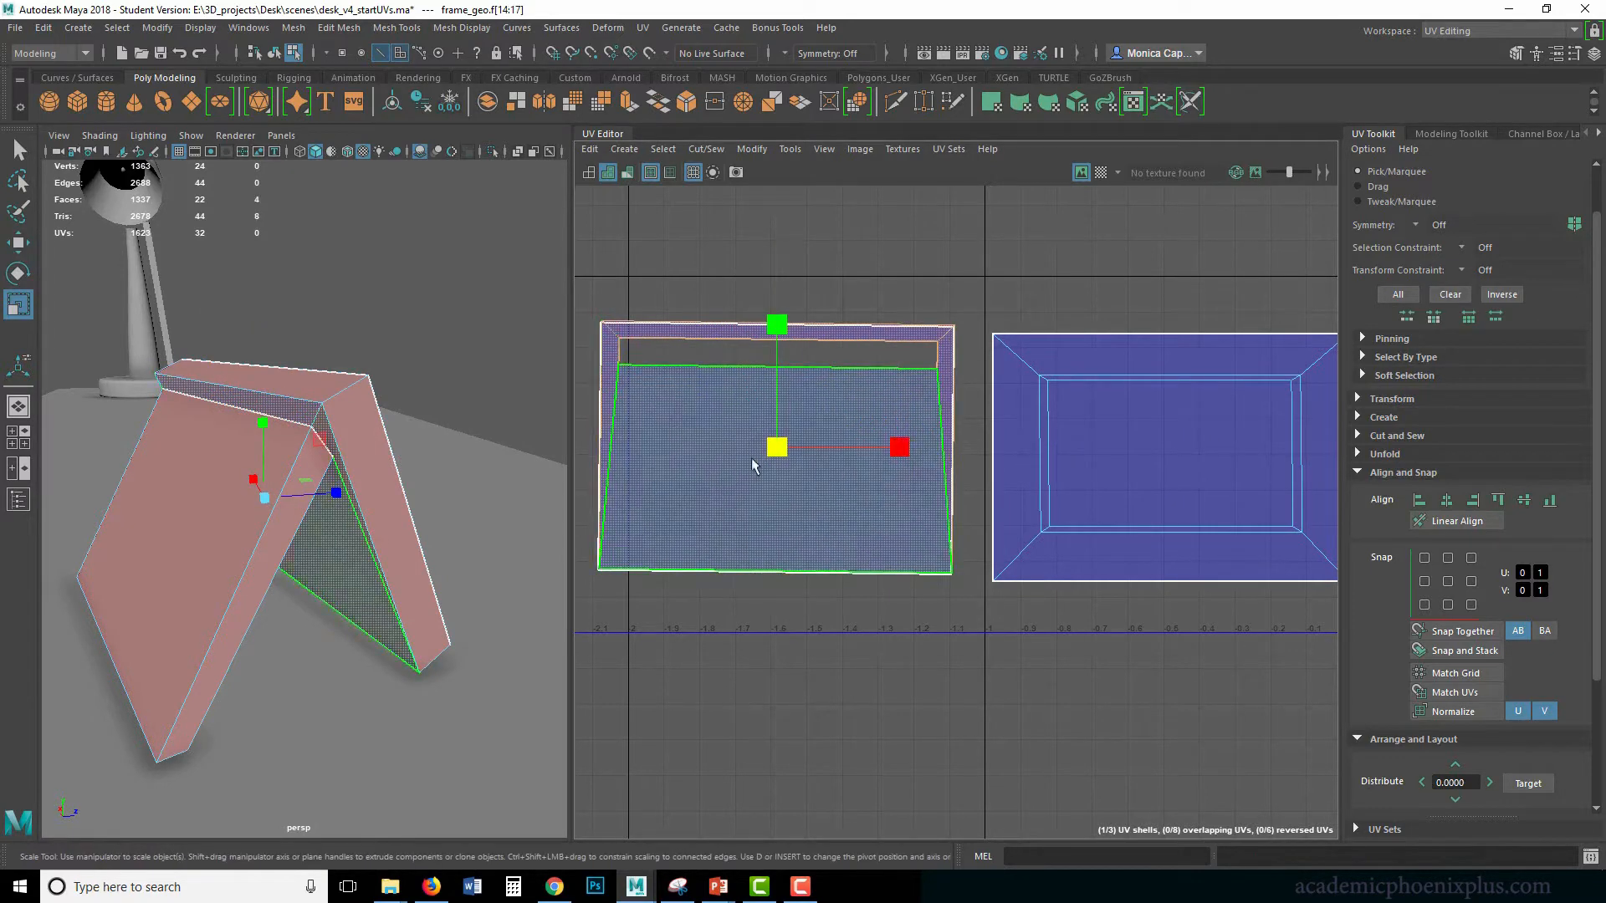
pyautogui.moveTo(752, 459); pyautogui.dragTo(745, 444, button='middle')
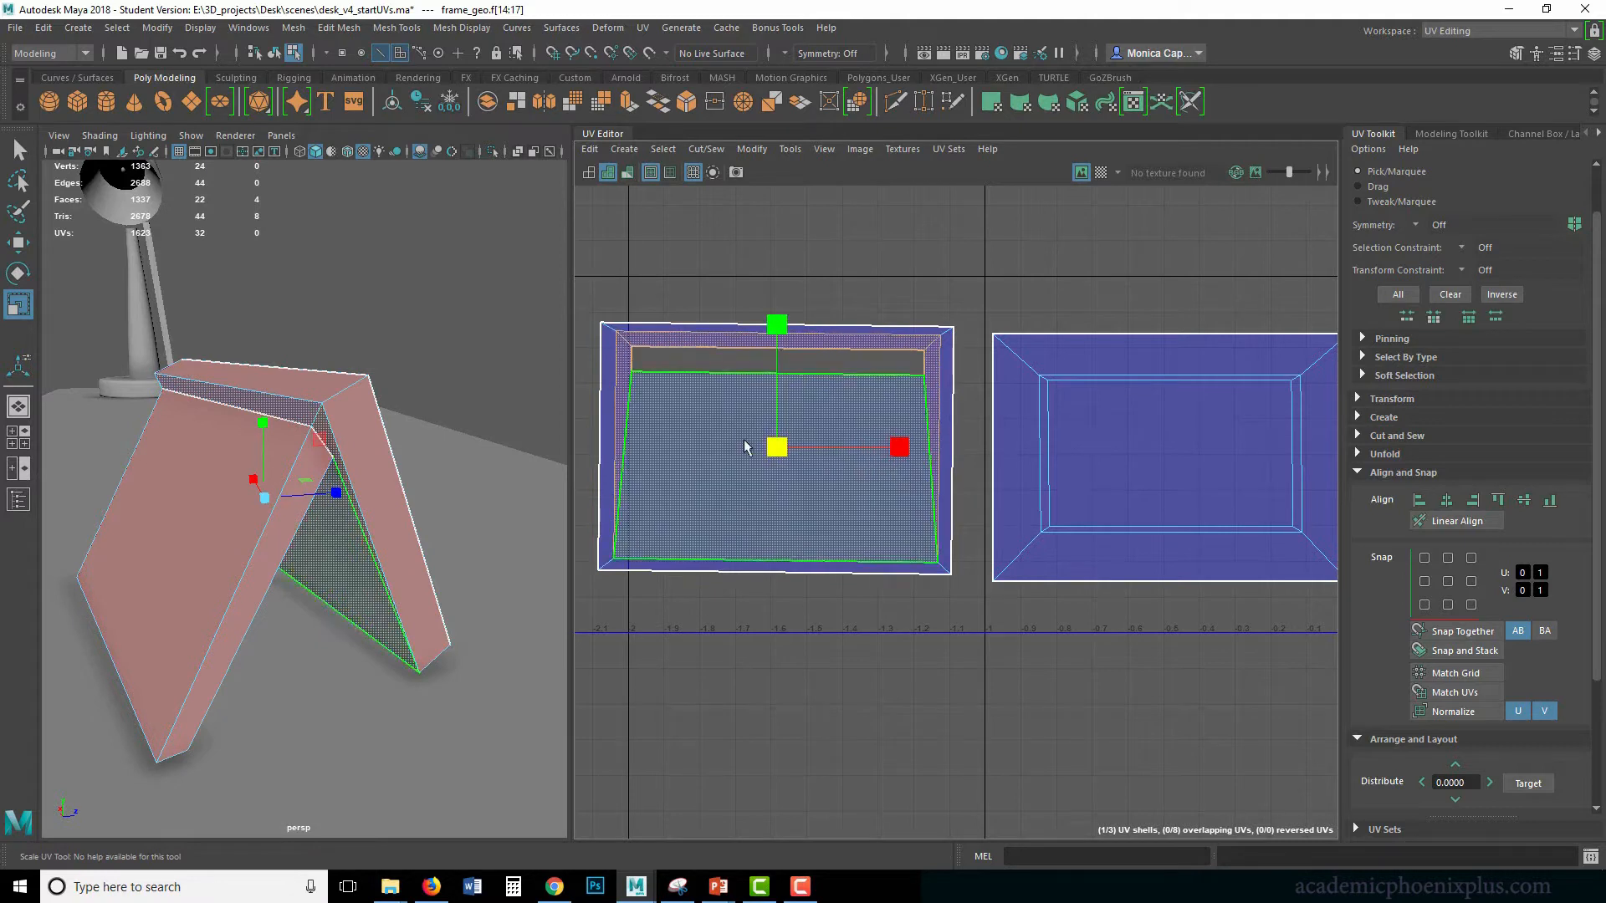
# Switch the frame from face selection to object mode with the whole frame selected.
pyautogui.keyDown('alt'); pyautogui.moveTo(301, 510); pyautogui.dragTo(365, 523); pyautogui.keyUp('alt')
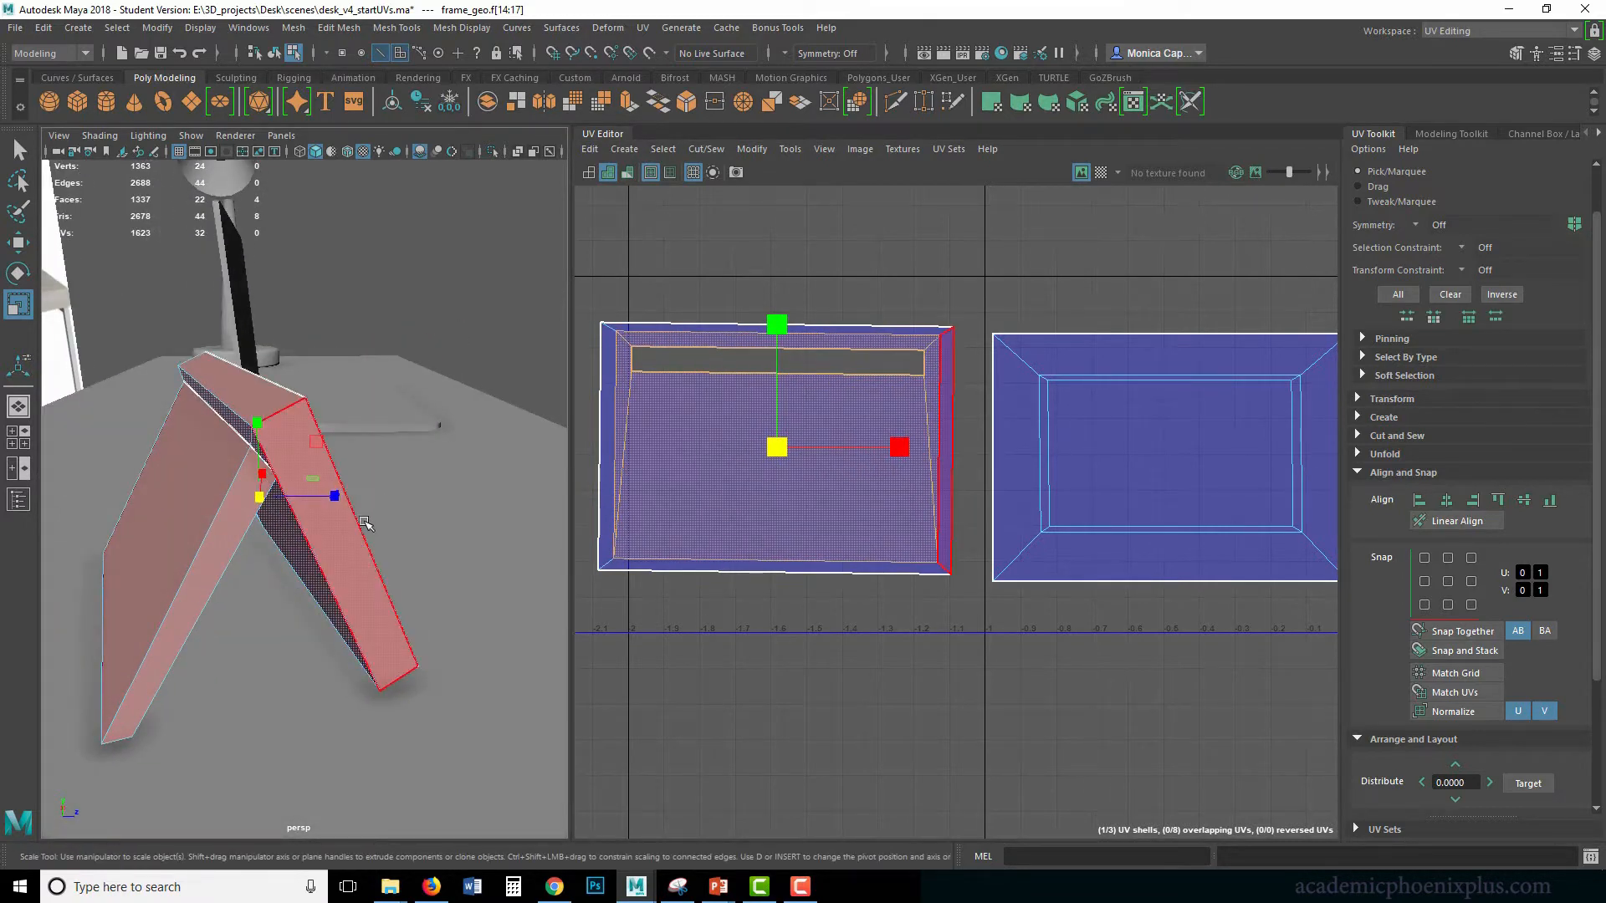
pyautogui.moveTo(366, 523); pyautogui.dragTo(434, 407, button='right')
pyautogui.keyDown('alt'); pyautogui.moveTo(333, 540); pyautogui.dragTo(391, 550); pyautogui.keyUp('alt')
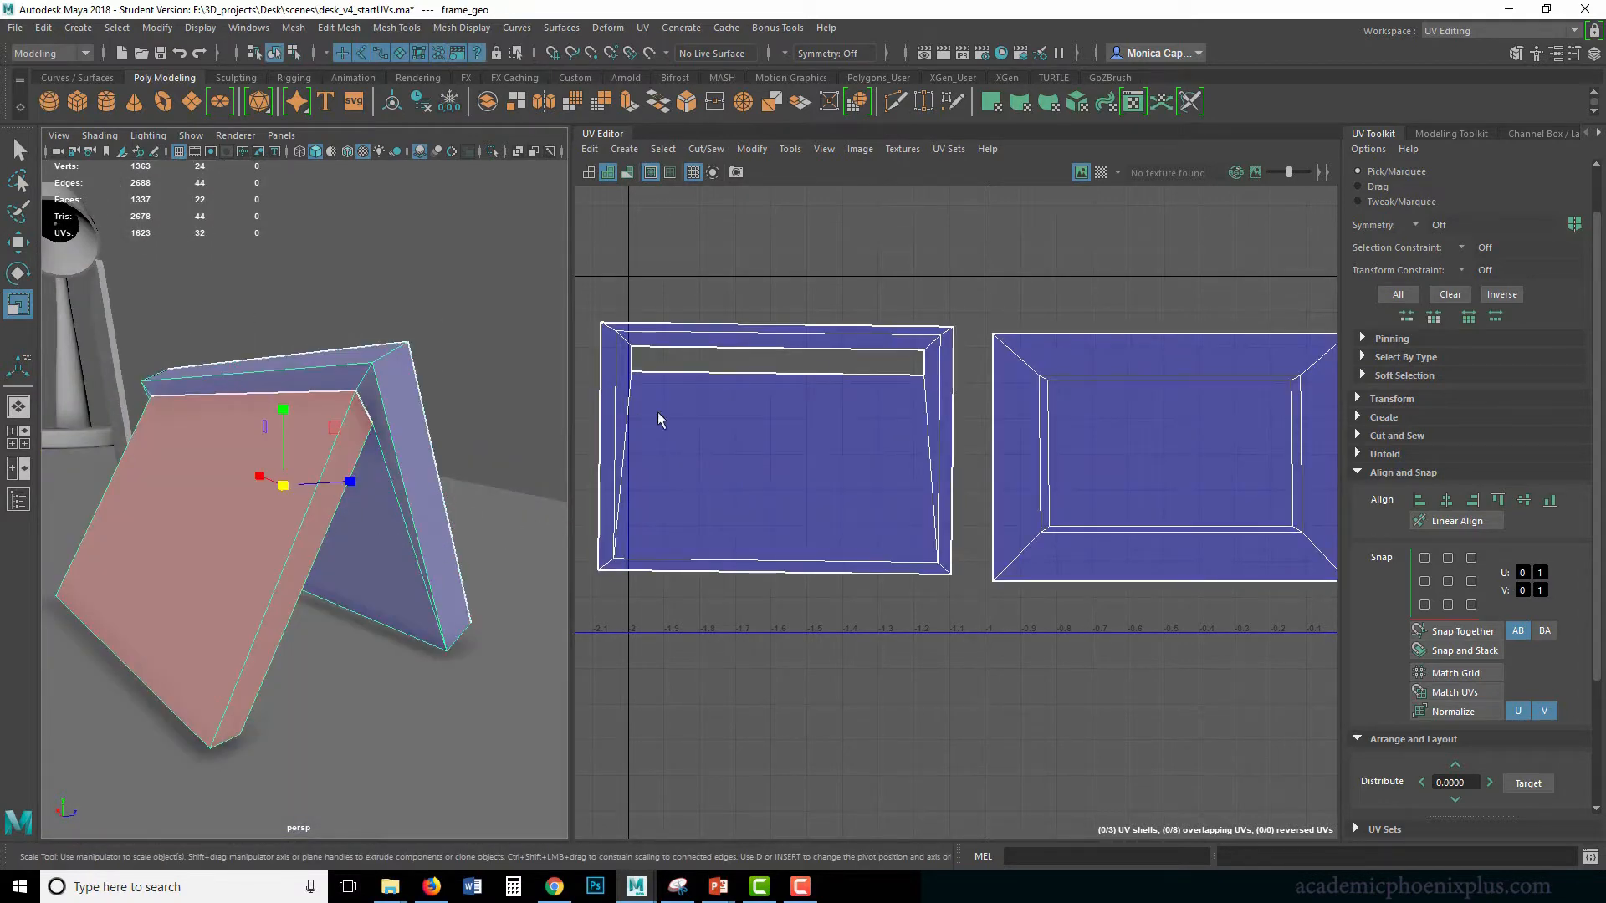
# Straighten the back-and-sides shell's outer top and bottom edges by aligning the top corner UVs to maximum V and the bottom corners to minimum V.
pyautogui.moveTo(840, 396); pyautogui.dragTo(913, 397, button='right')
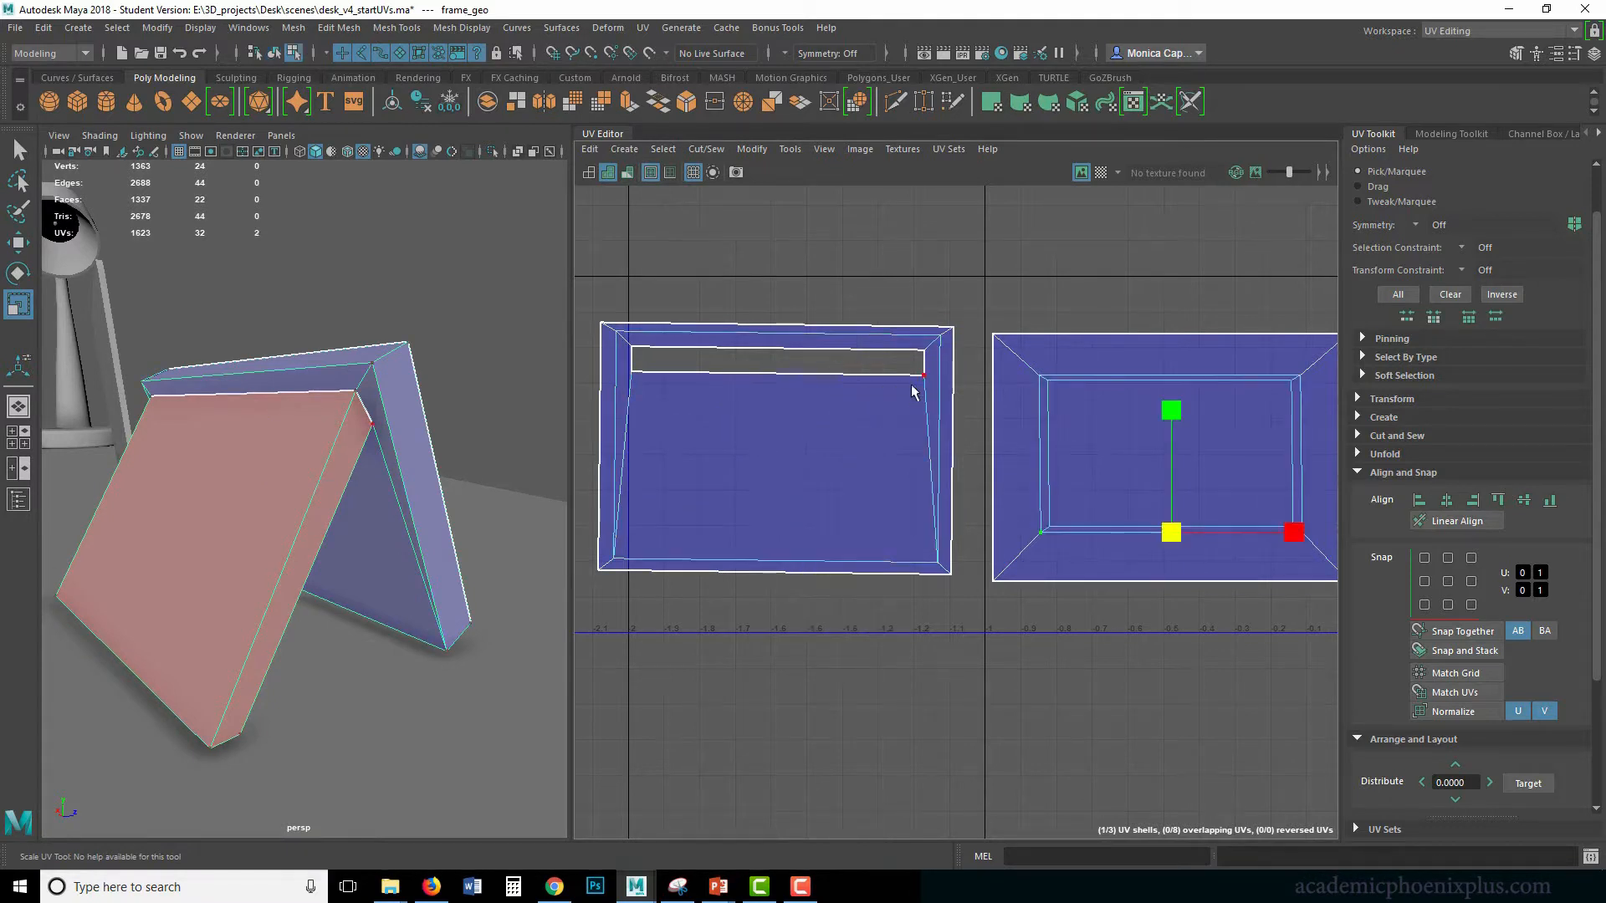
pyautogui.moveTo(583, 292); pyautogui.dragTo(988, 340)
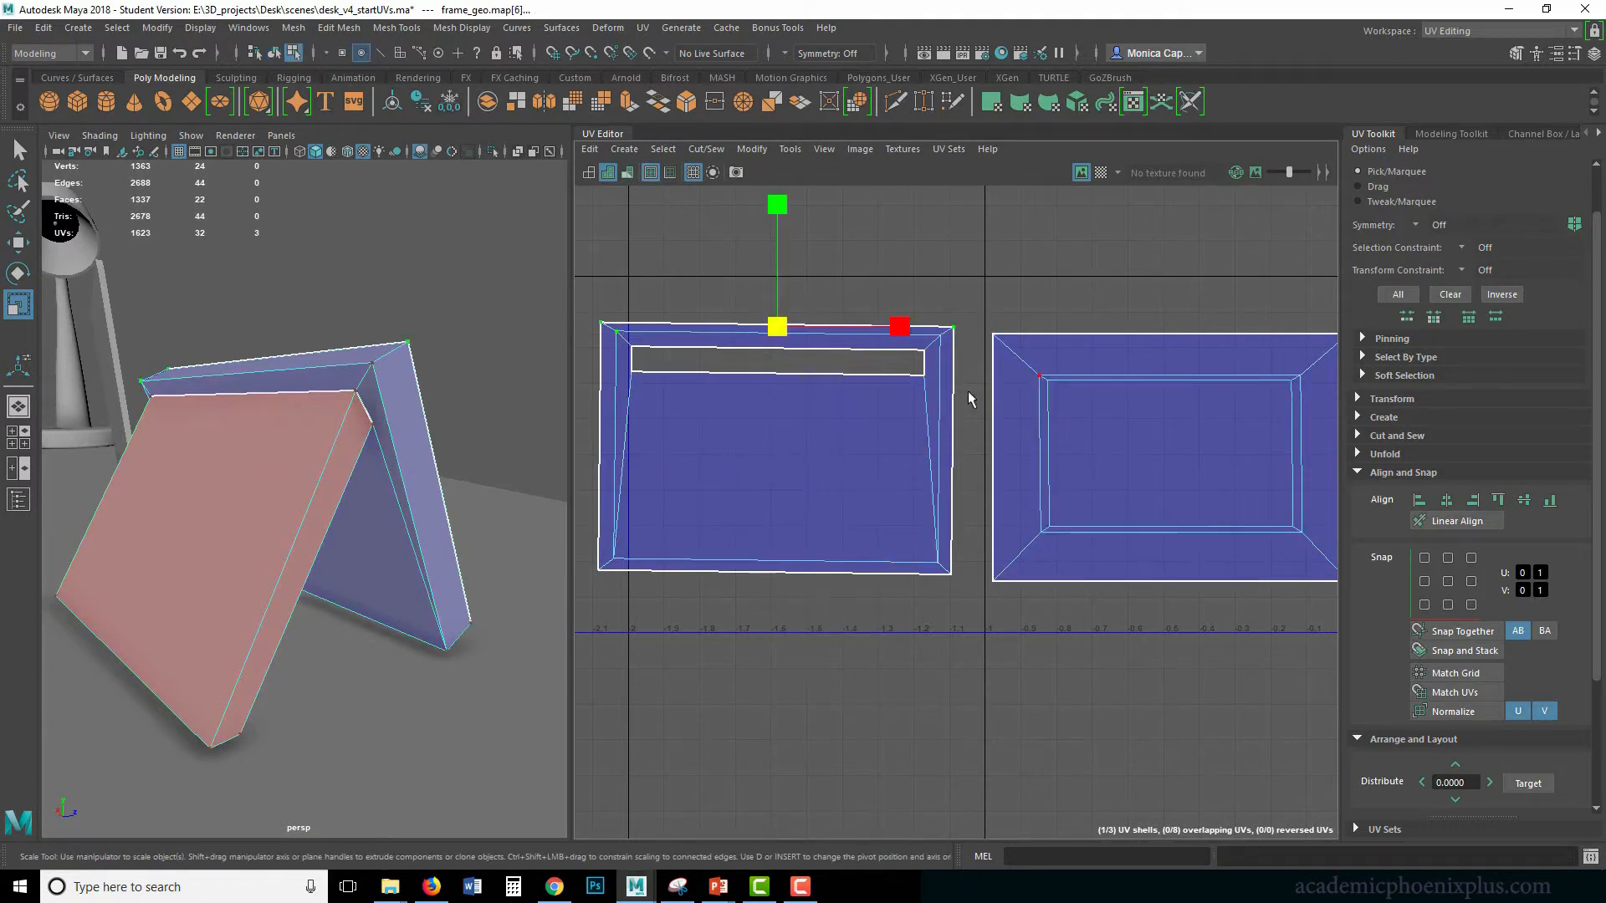
pyautogui.keyDown('ctrl'); pyautogui.click(614, 333); pyautogui.keyUp('ctrl')
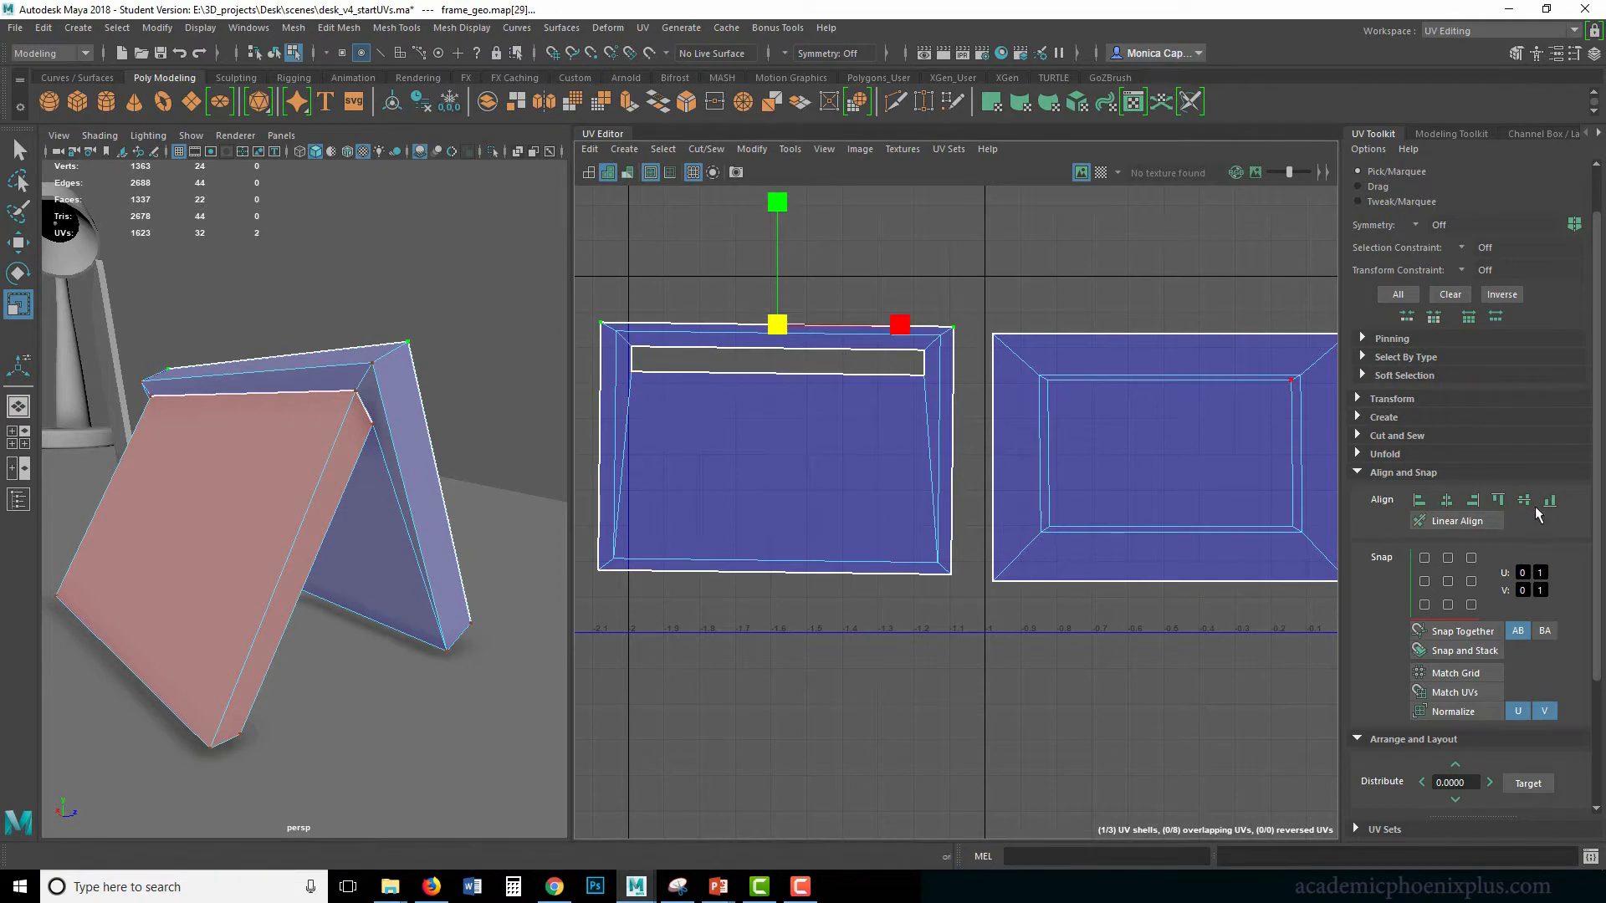
pyautogui.click(1498, 500)
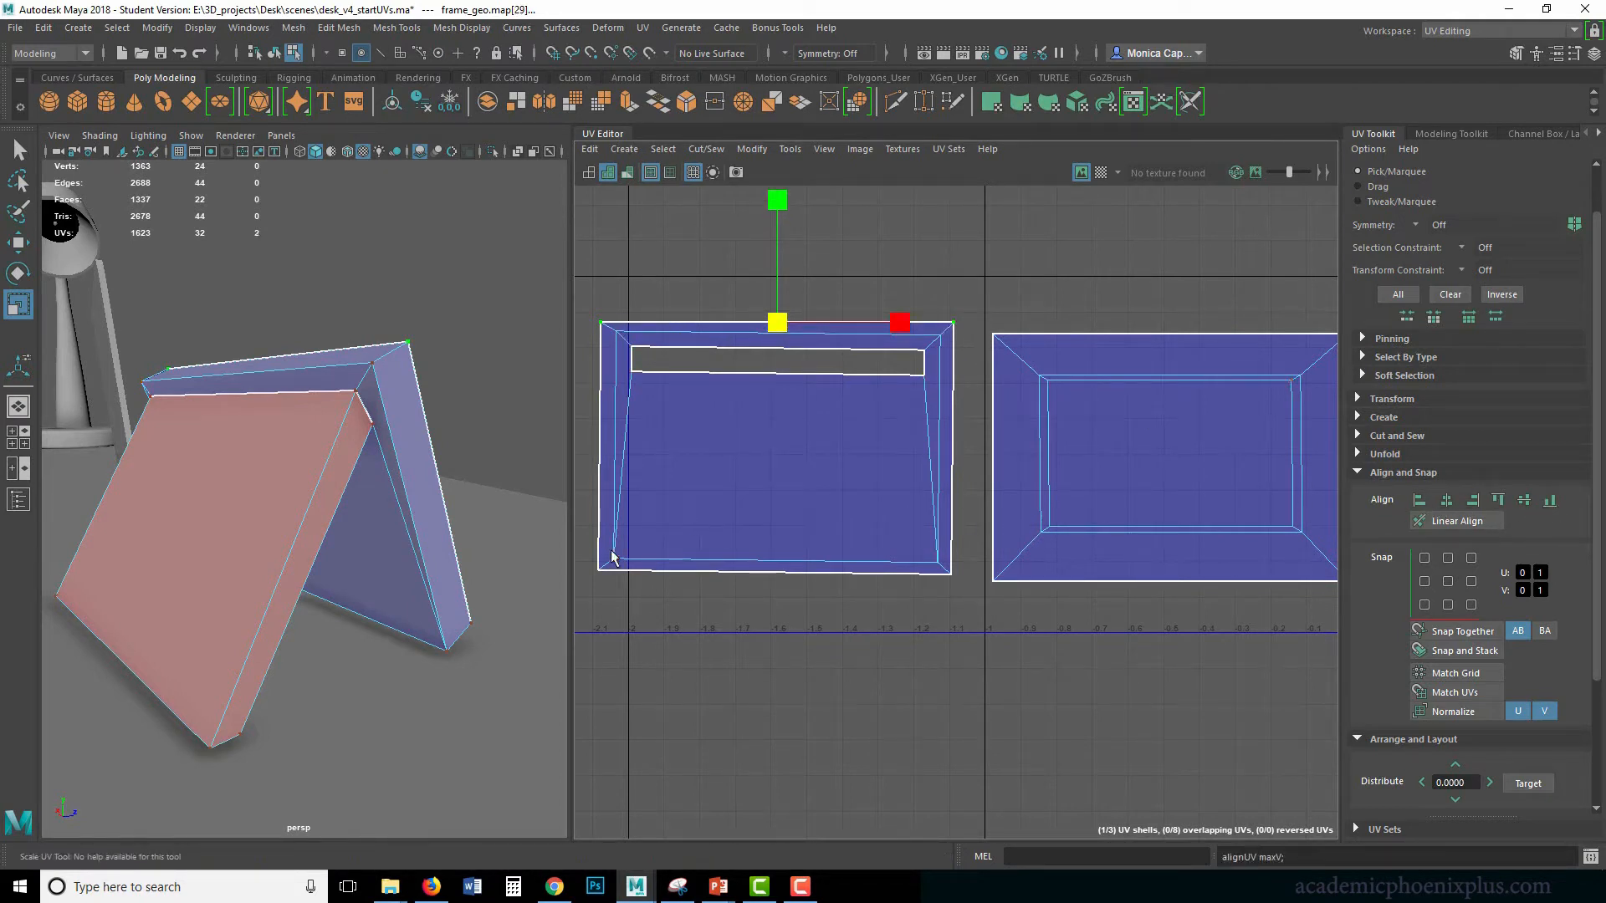
pyautogui.moveTo(621, 576); pyautogui.dragTo(622, 578)
pyautogui.keyDown('shift'); pyautogui.moveTo(970, 588); pyautogui.dragTo(937, 565); pyautogui.keyUp('shift')
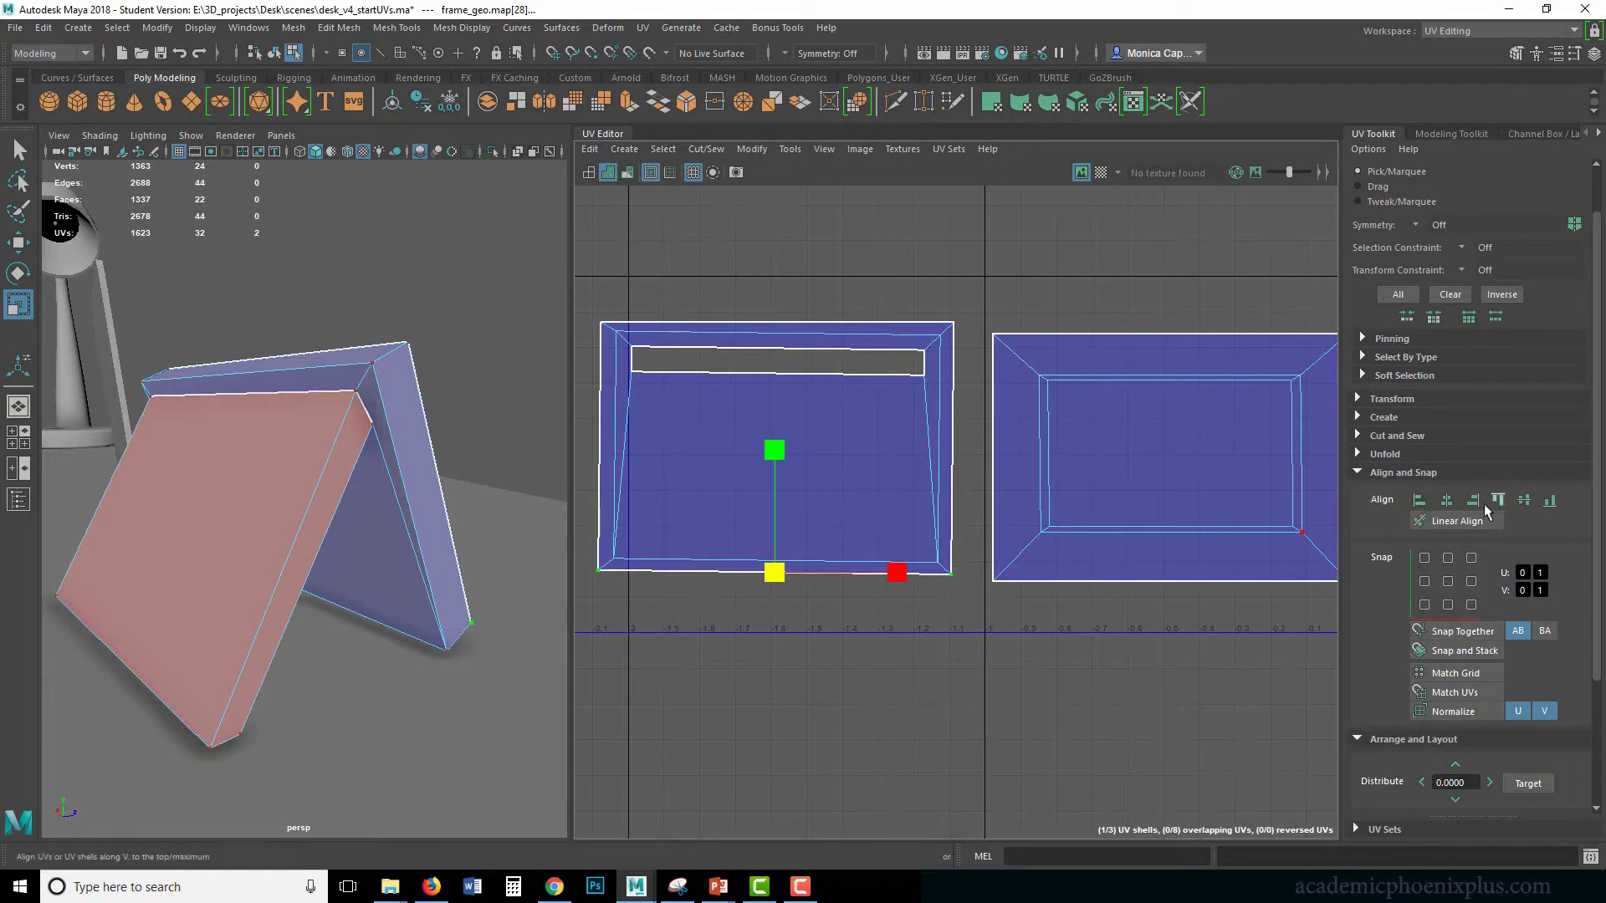
pyautogui.click(1549, 500)
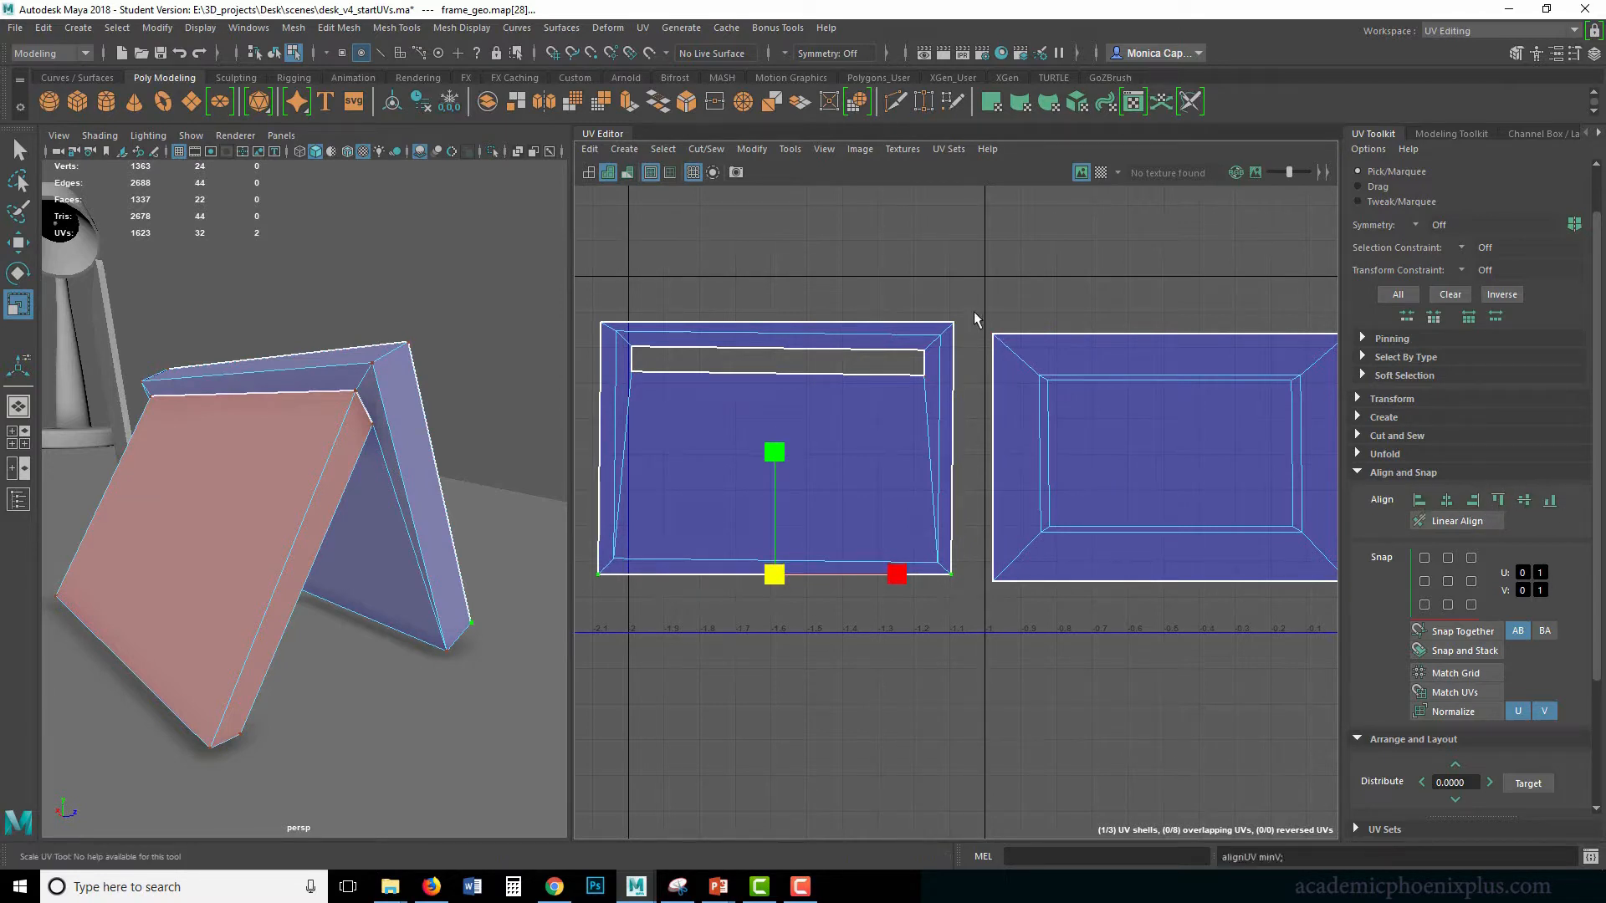
# Level the top and bottom edges of the inner rectangle in the back-and-sides shell by aligning each pair of corner UVs to maximum V.
pyautogui.click(951, 298)
pyautogui.click(622, 337)
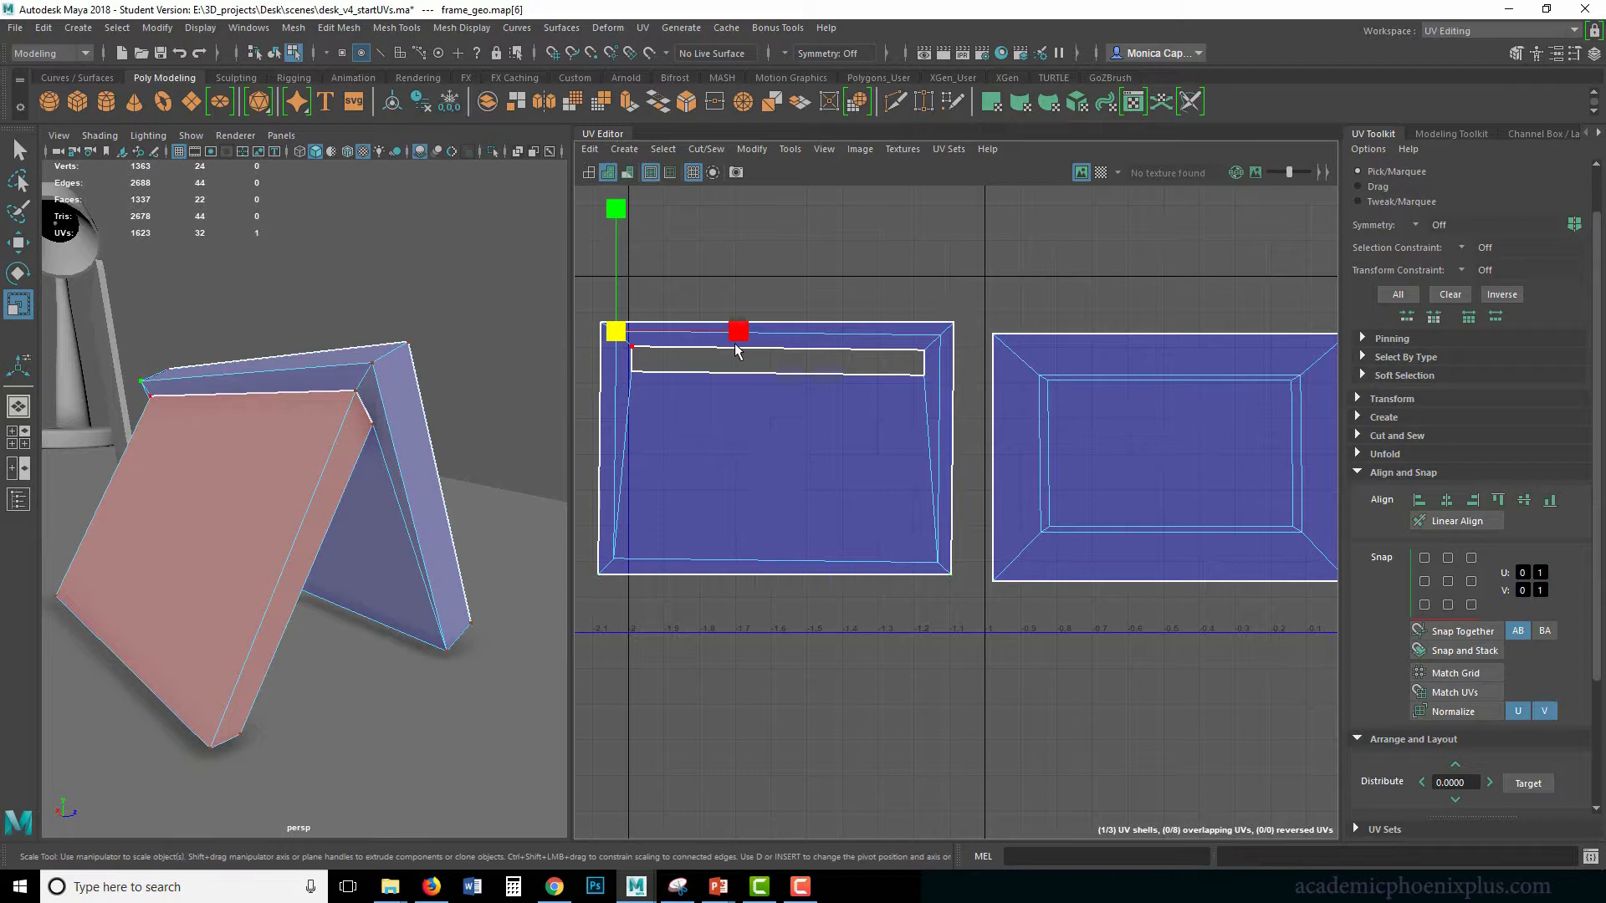
pyautogui.keyDown('shift'); pyautogui.click(945, 337); pyautogui.keyUp('shift')
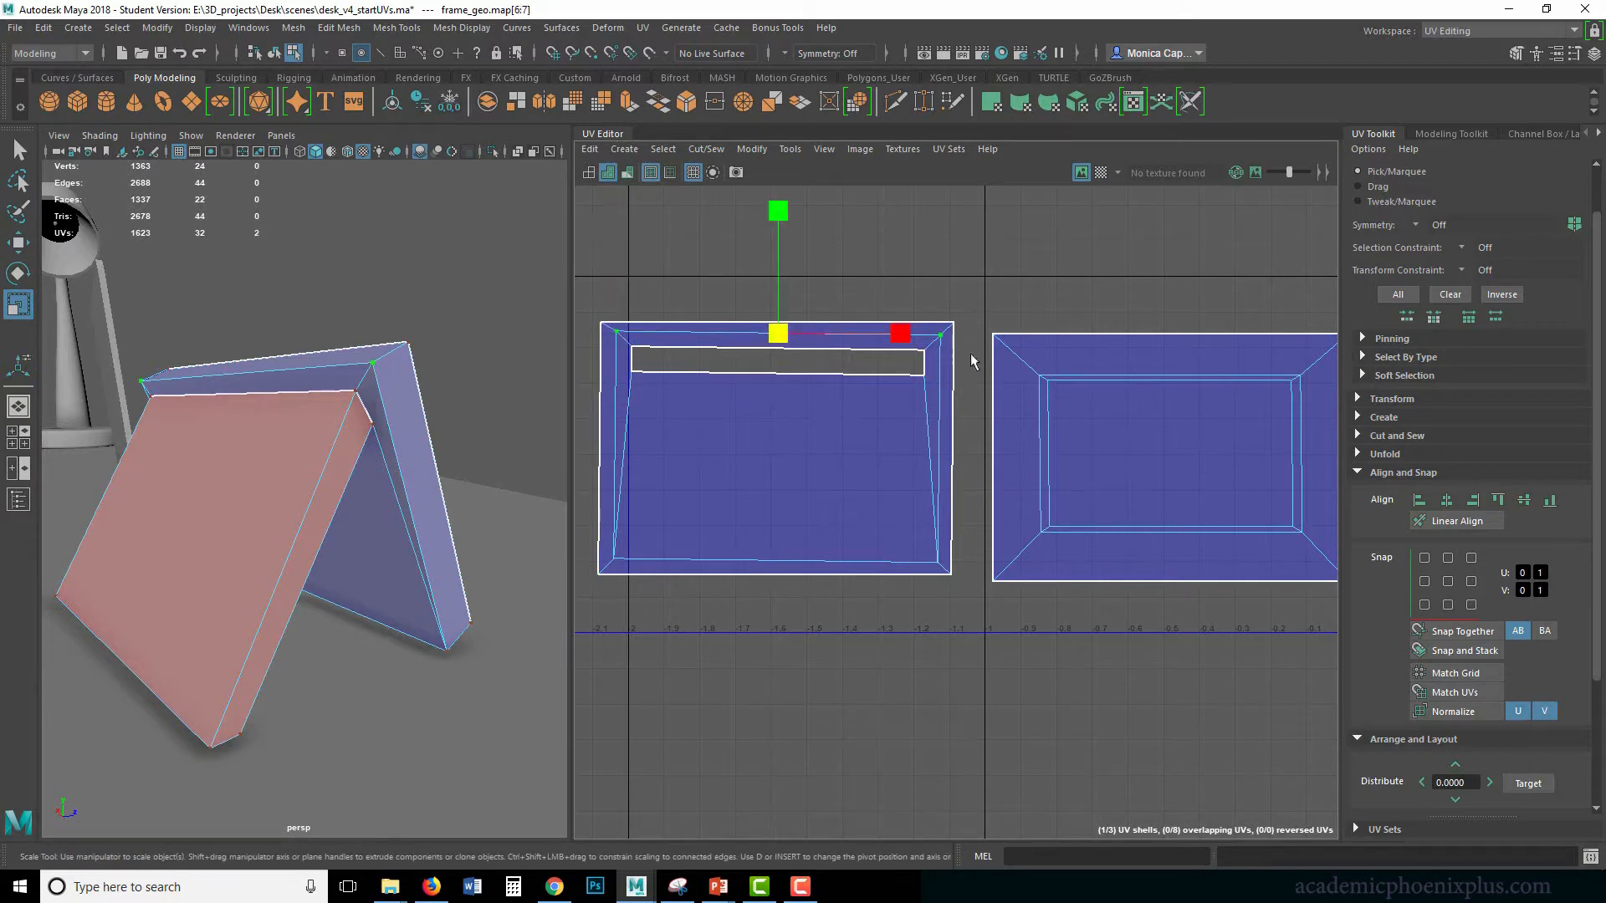
pyautogui.click(1498, 501)
pyautogui.click(614, 558)
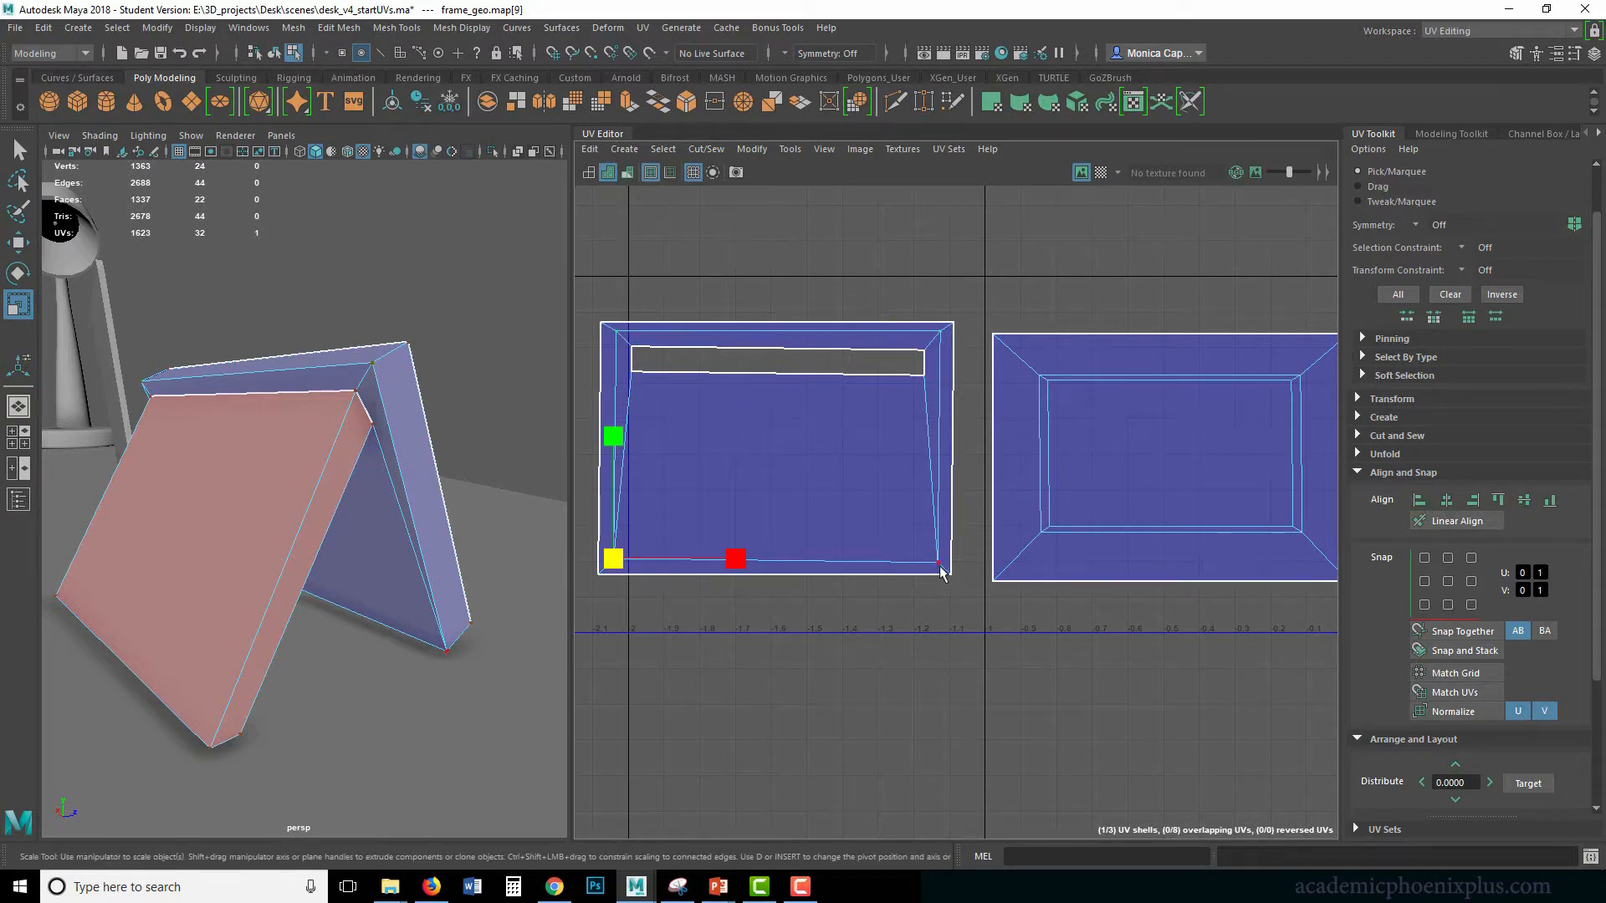
pyautogui.keyDown('shift'); pyautogui.click(937, 560); pyautogui.keyUp('shift')
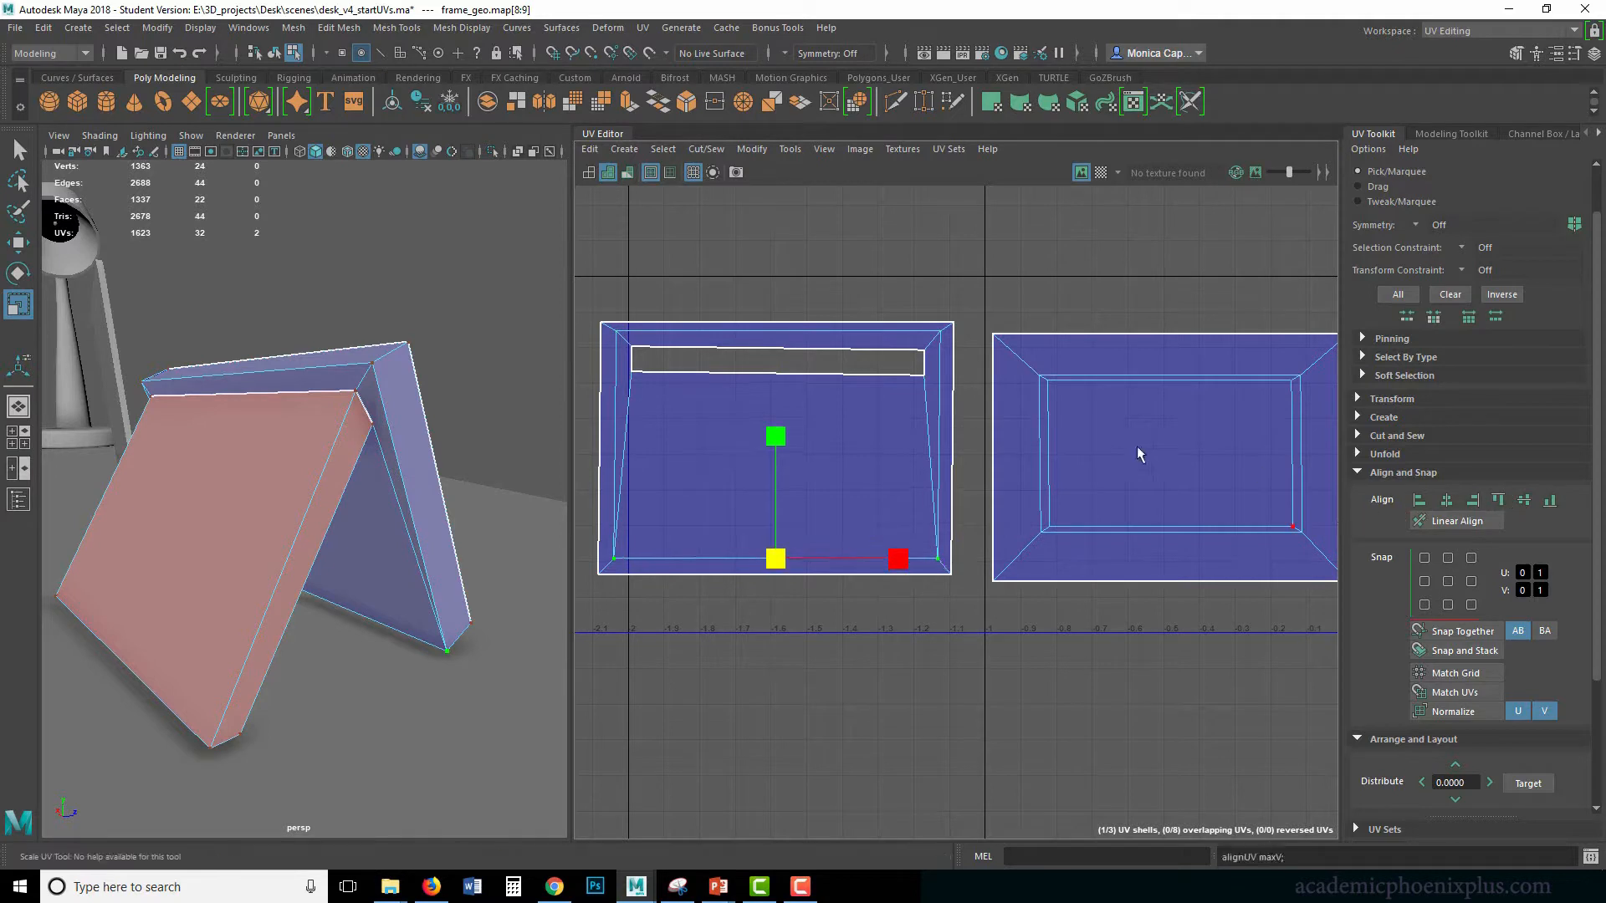
# Straighten the outer right edge of the back-and-sides shell by aligning its two corner UVs to maximum U.
pyautogui.click(955, 325)
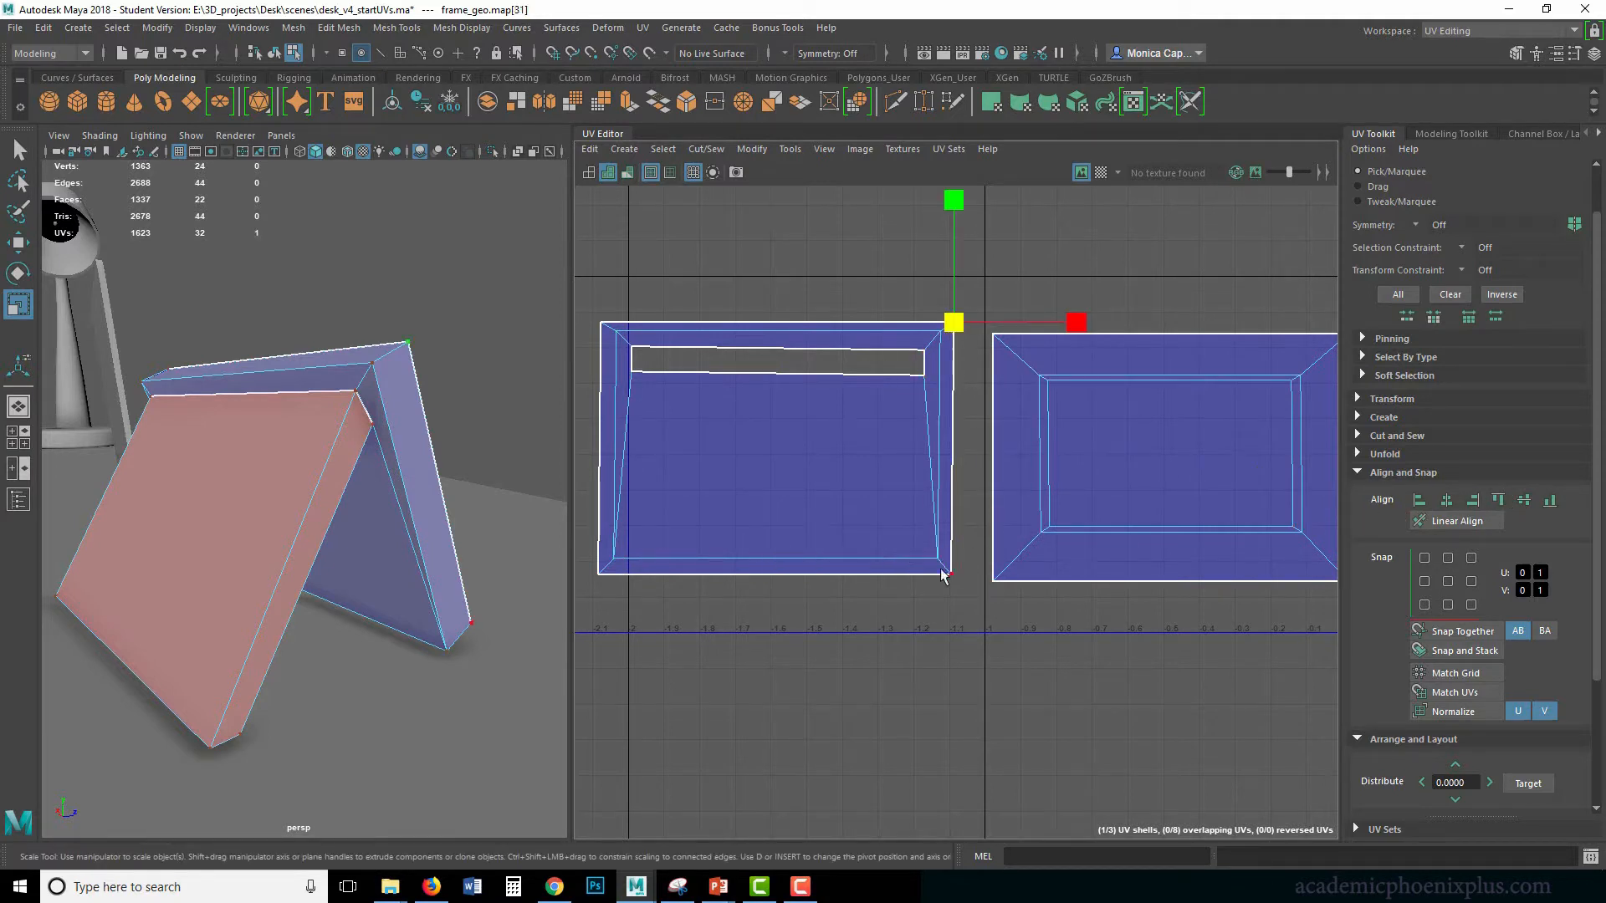
pyautogui.click(1474, 500)
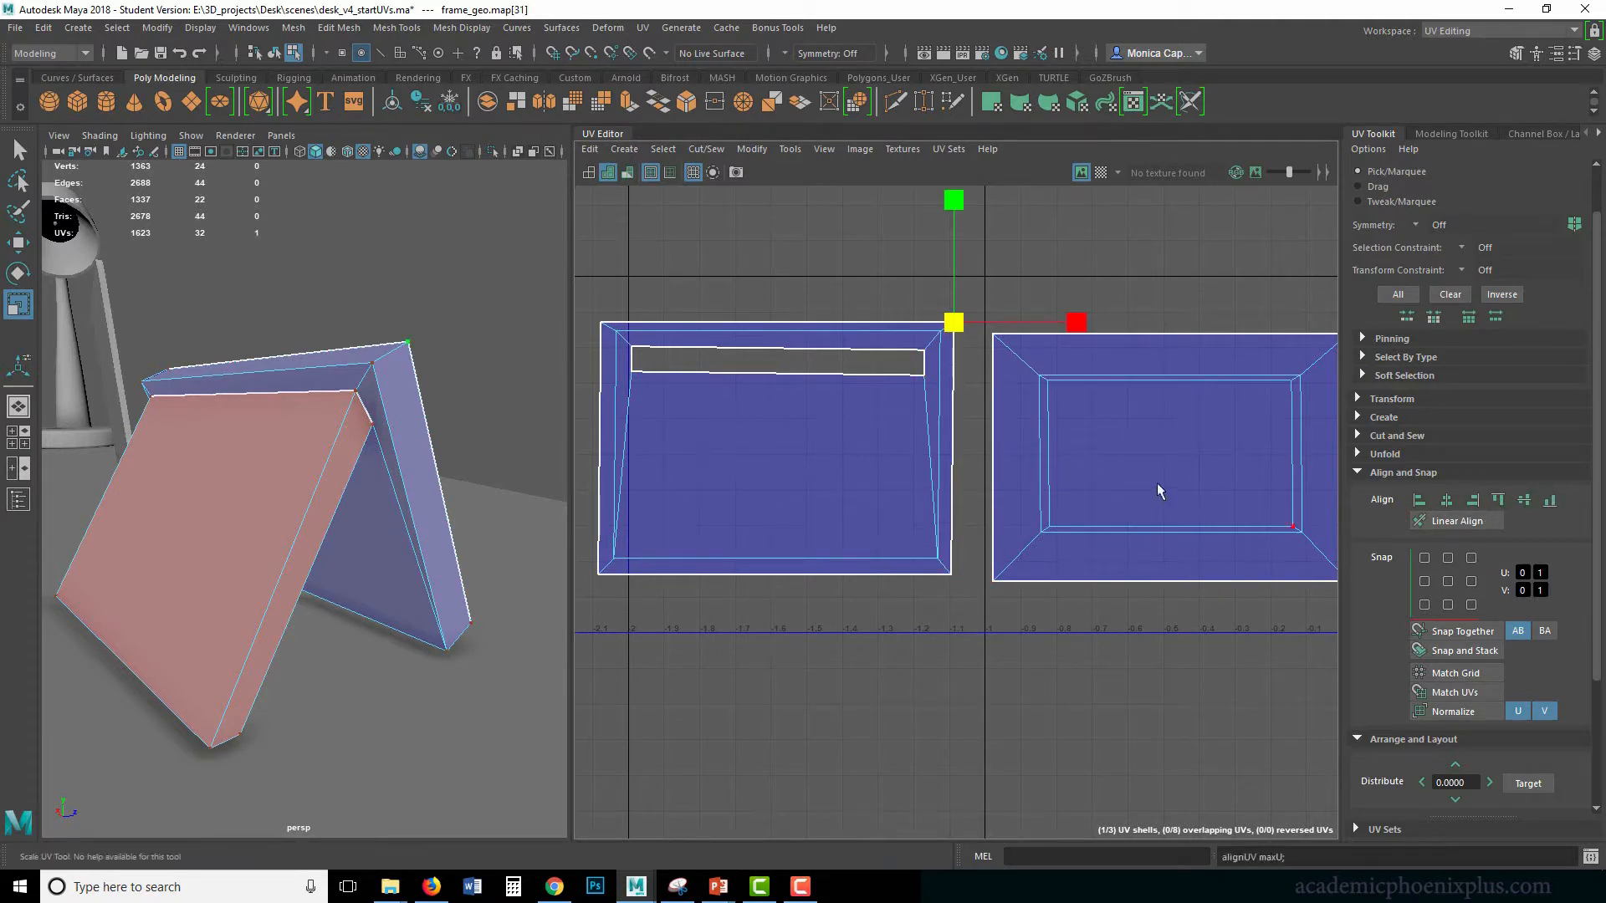
pyautogui.keyDown('shift'); pyautogui.click(947, 571); pyautogui.keyUp('shift')
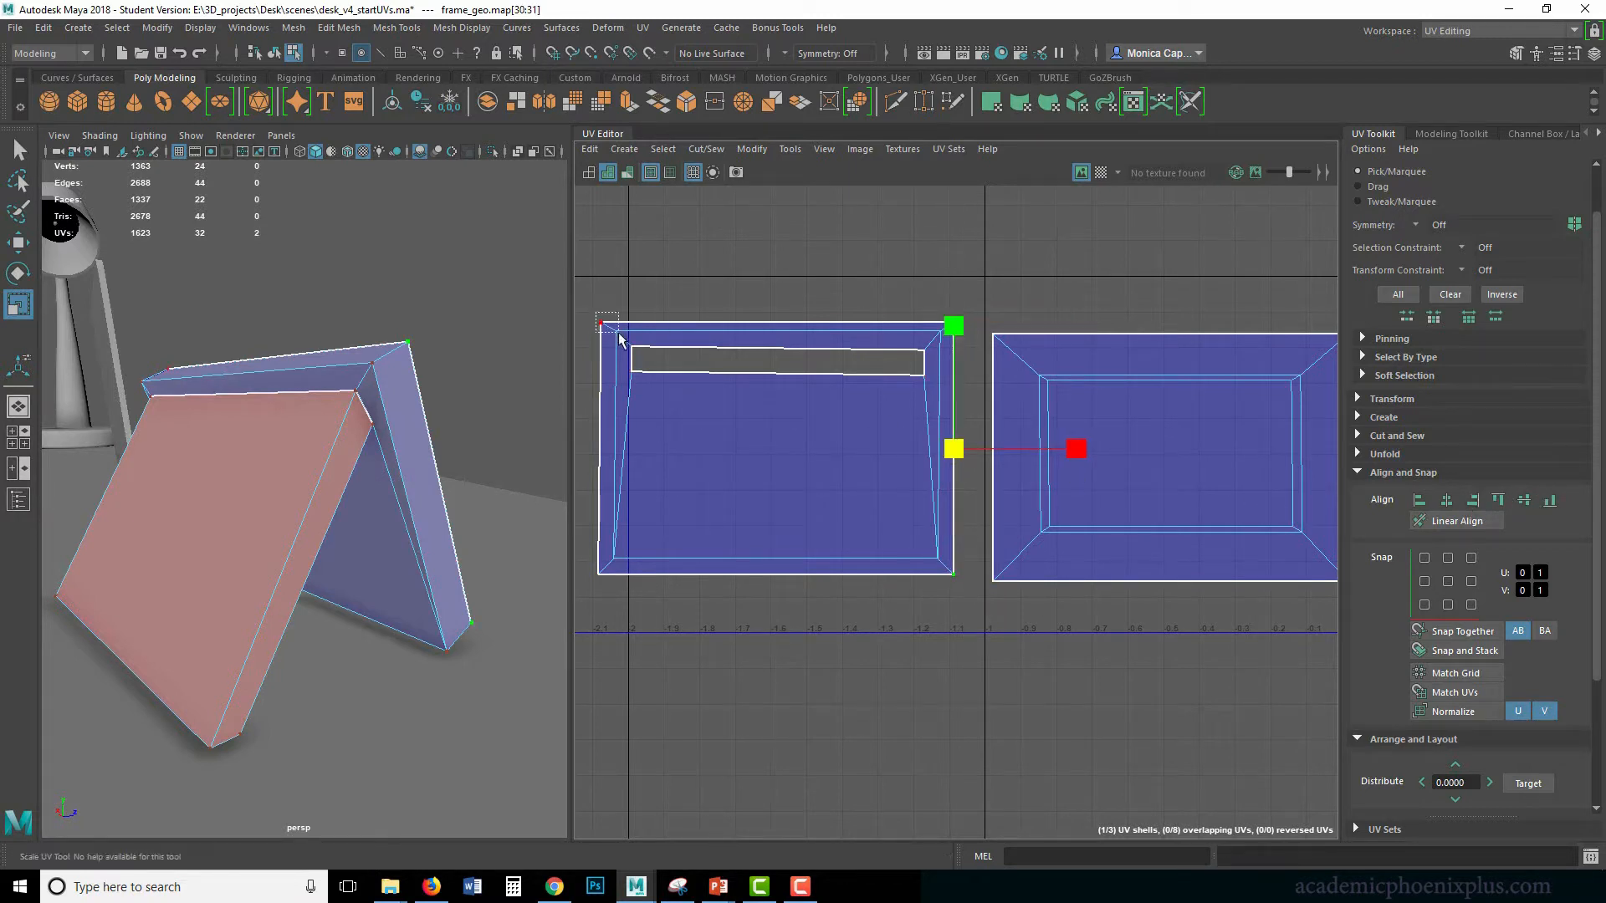
# Straighten the shell's outer left edge by aligning only its two outer corner UVs to minimum U, excluding the inner corner.
pyautogui.moveTo(618, 332); pyautogui.dragTo(617, 331)
pyautogui.keyDown('shift'); pyautogui.click(599, 572); pyautogui.keyUp('shift')
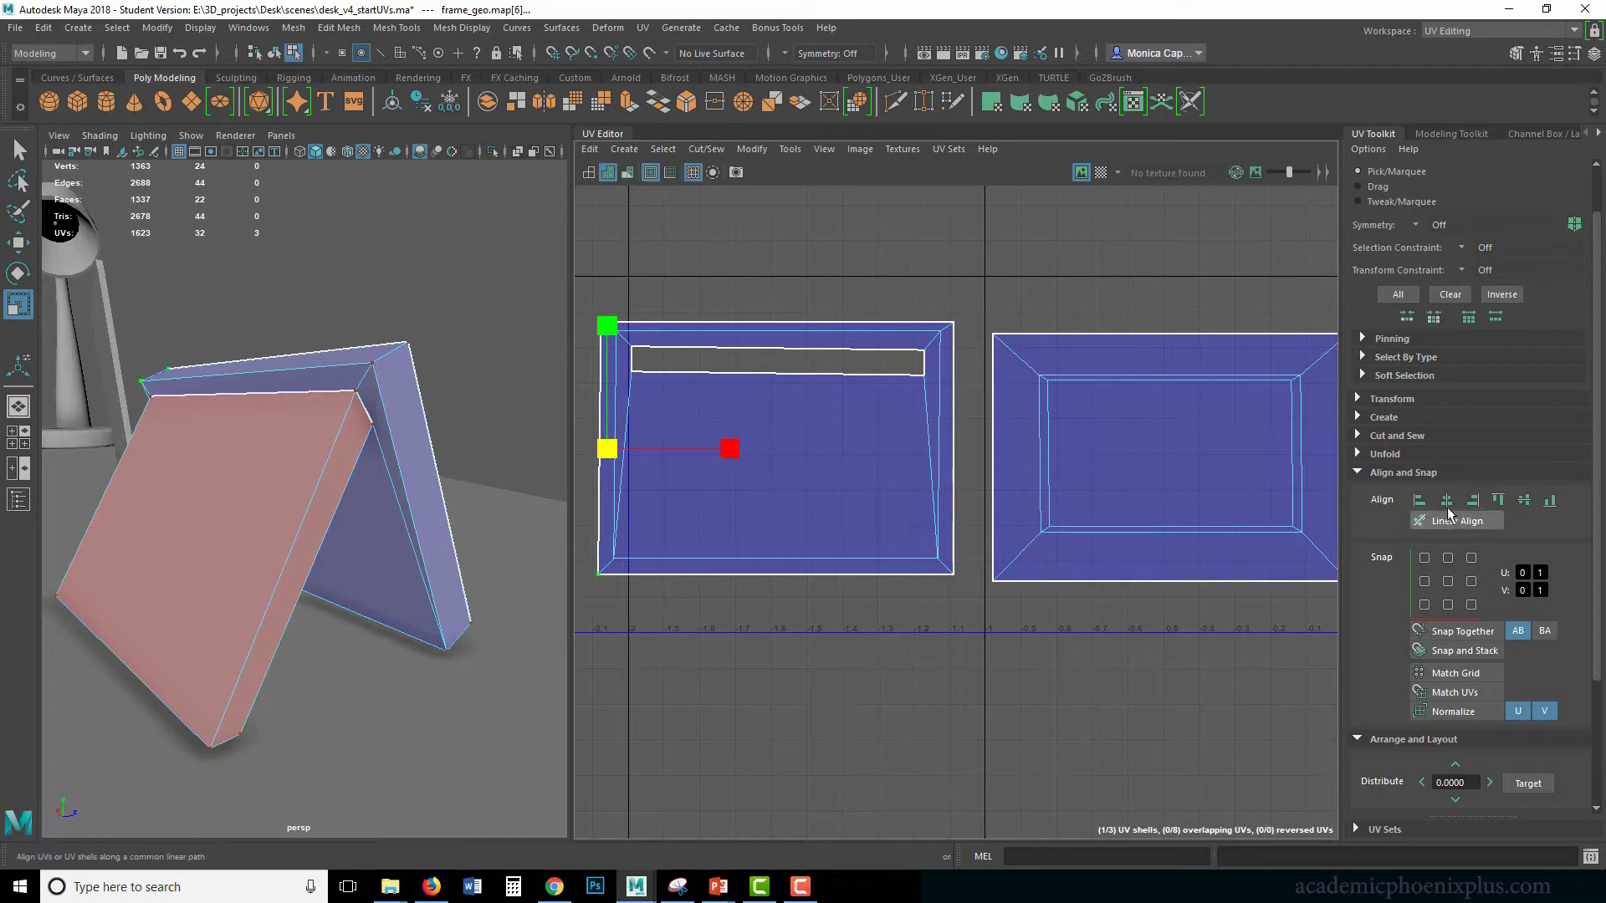
pyautogui.click(1419, 501)
pyautogui.hotkey('ctrl', 'z')
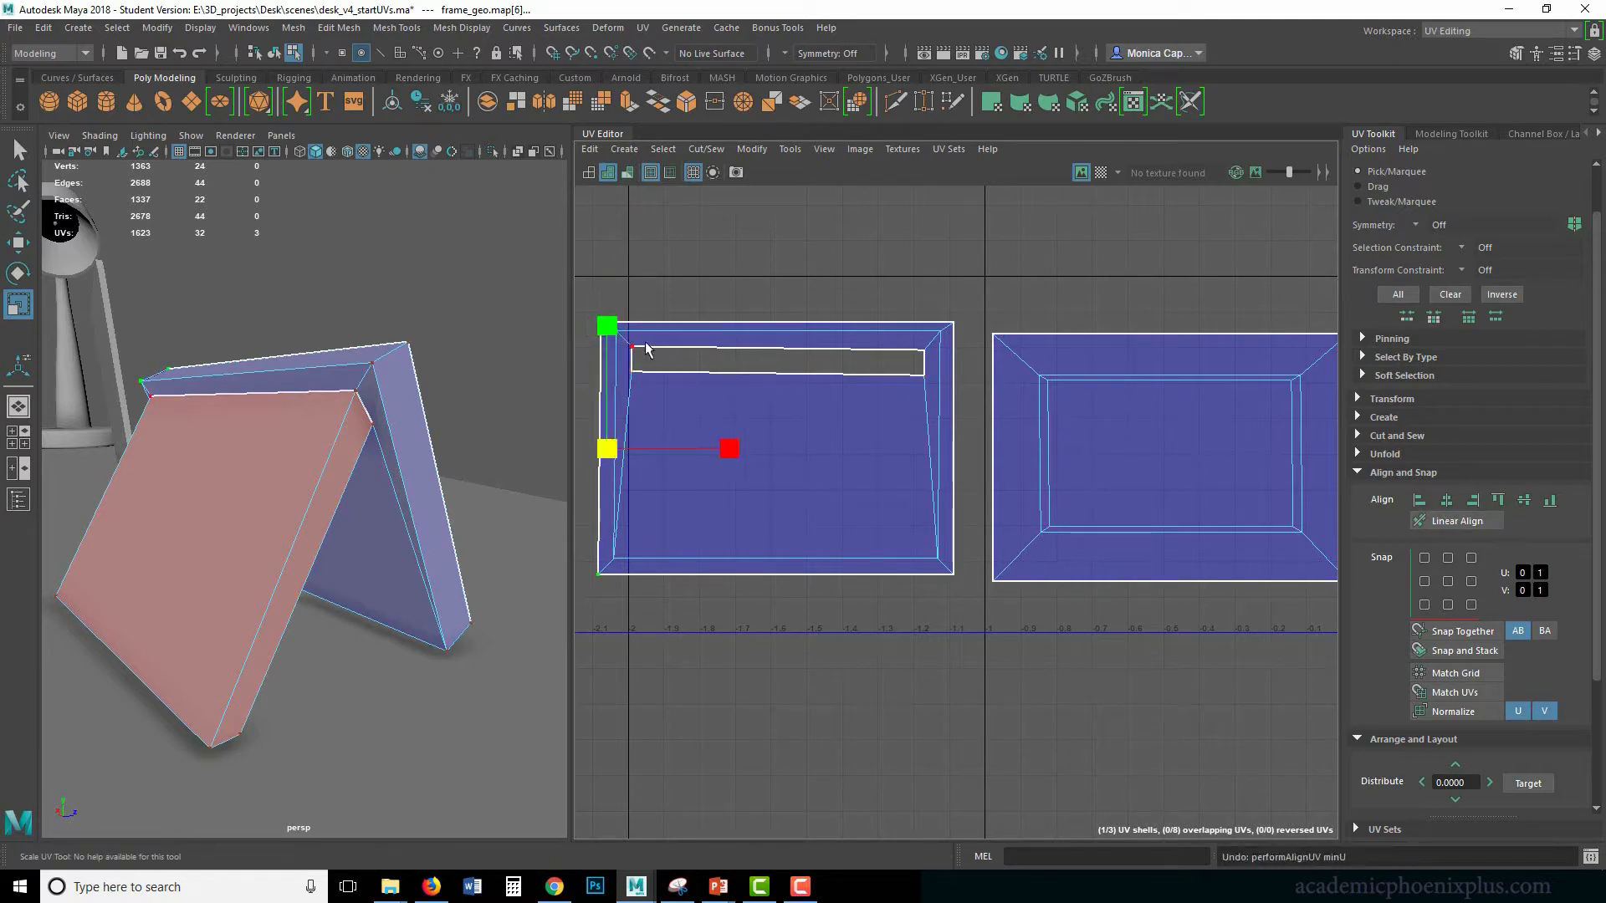
pyautogui.moveTo(640, 338); pyautogui.dragTo(608, 334)
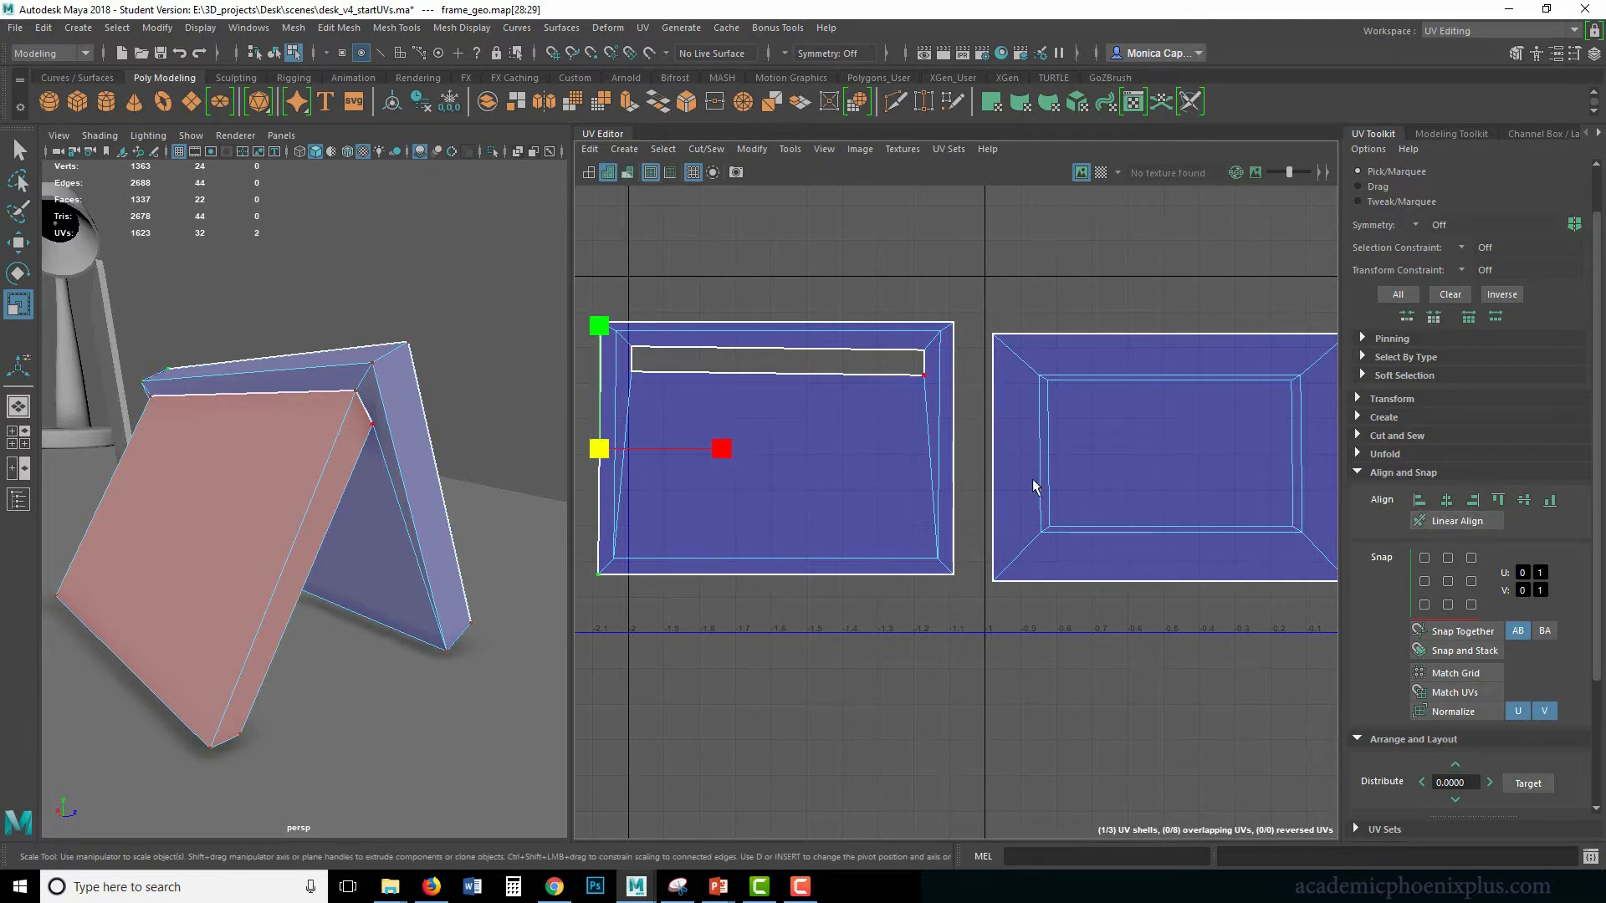
pyautogui.click(1419, 501)
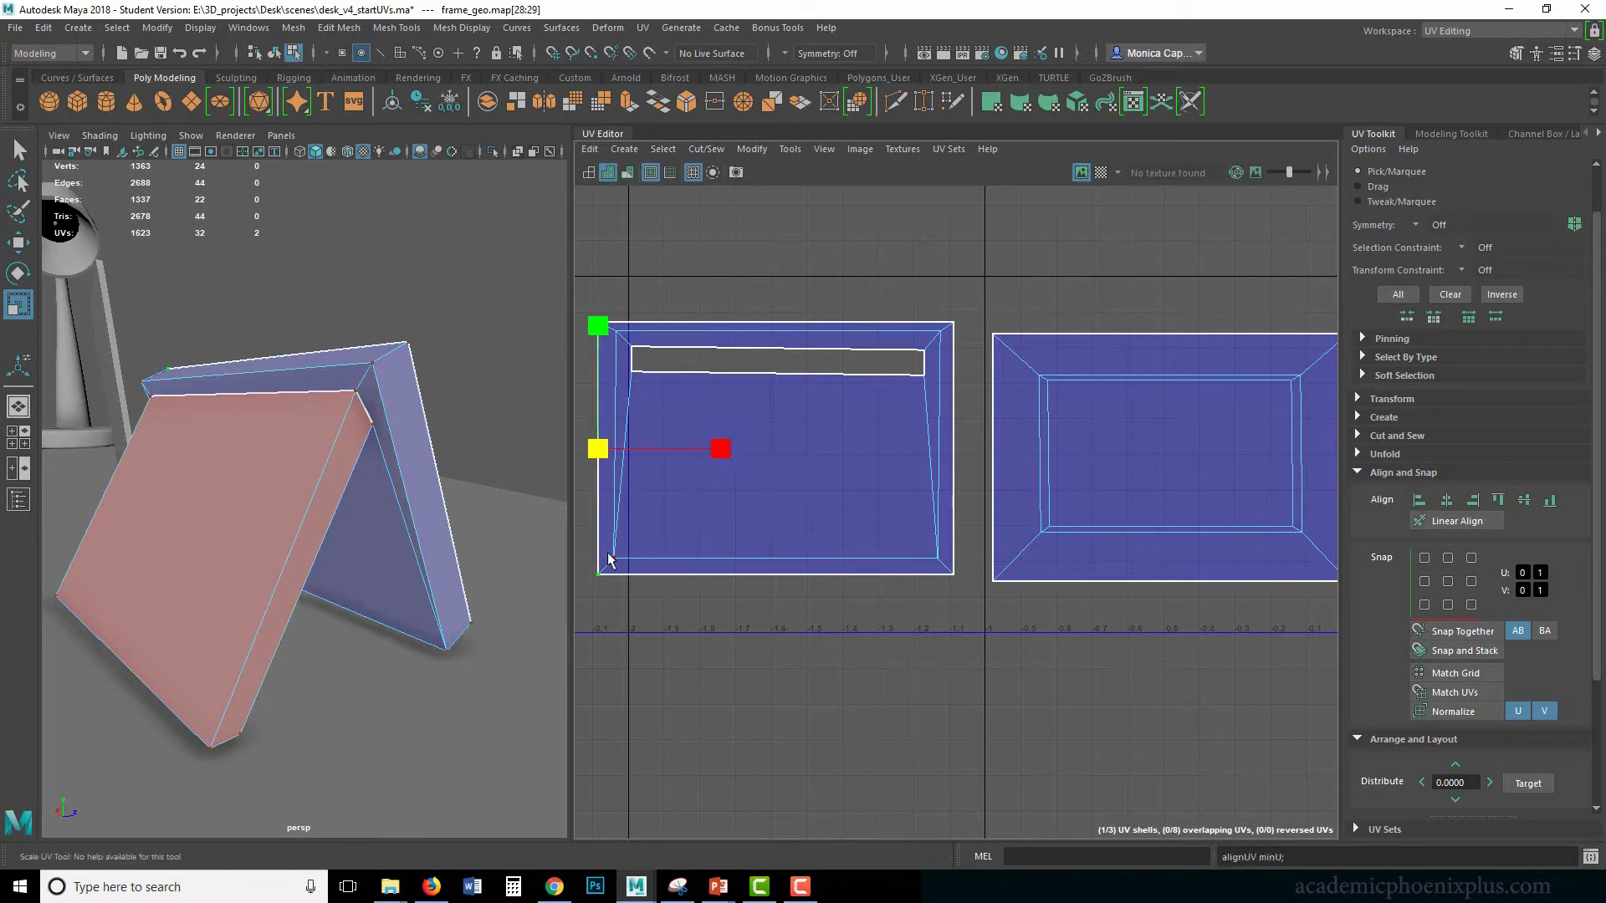
# Straighten the inner rectangle's sides by aligning its left corner UVs to minimum U and its right corner UVs to maximum U.
pyautogui.moveTo(608, 561); pyautogui.dragTo(641, 554)
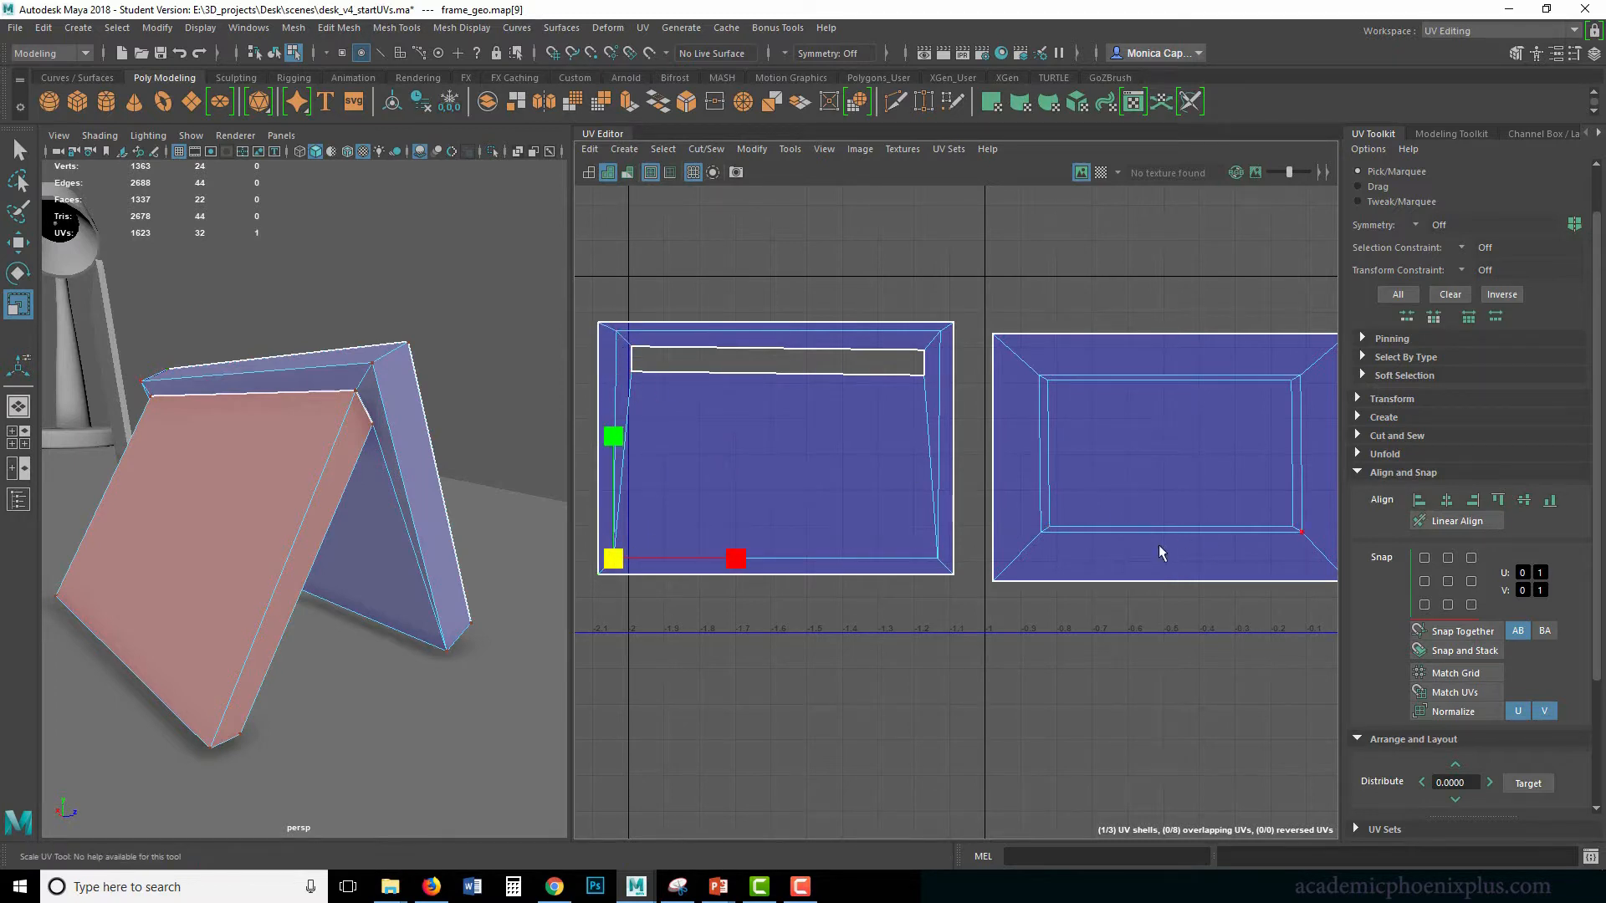
pyautogui.keyDown('shift'); pyautogui.click(620, 333); pyautogui.keyUp('shift')
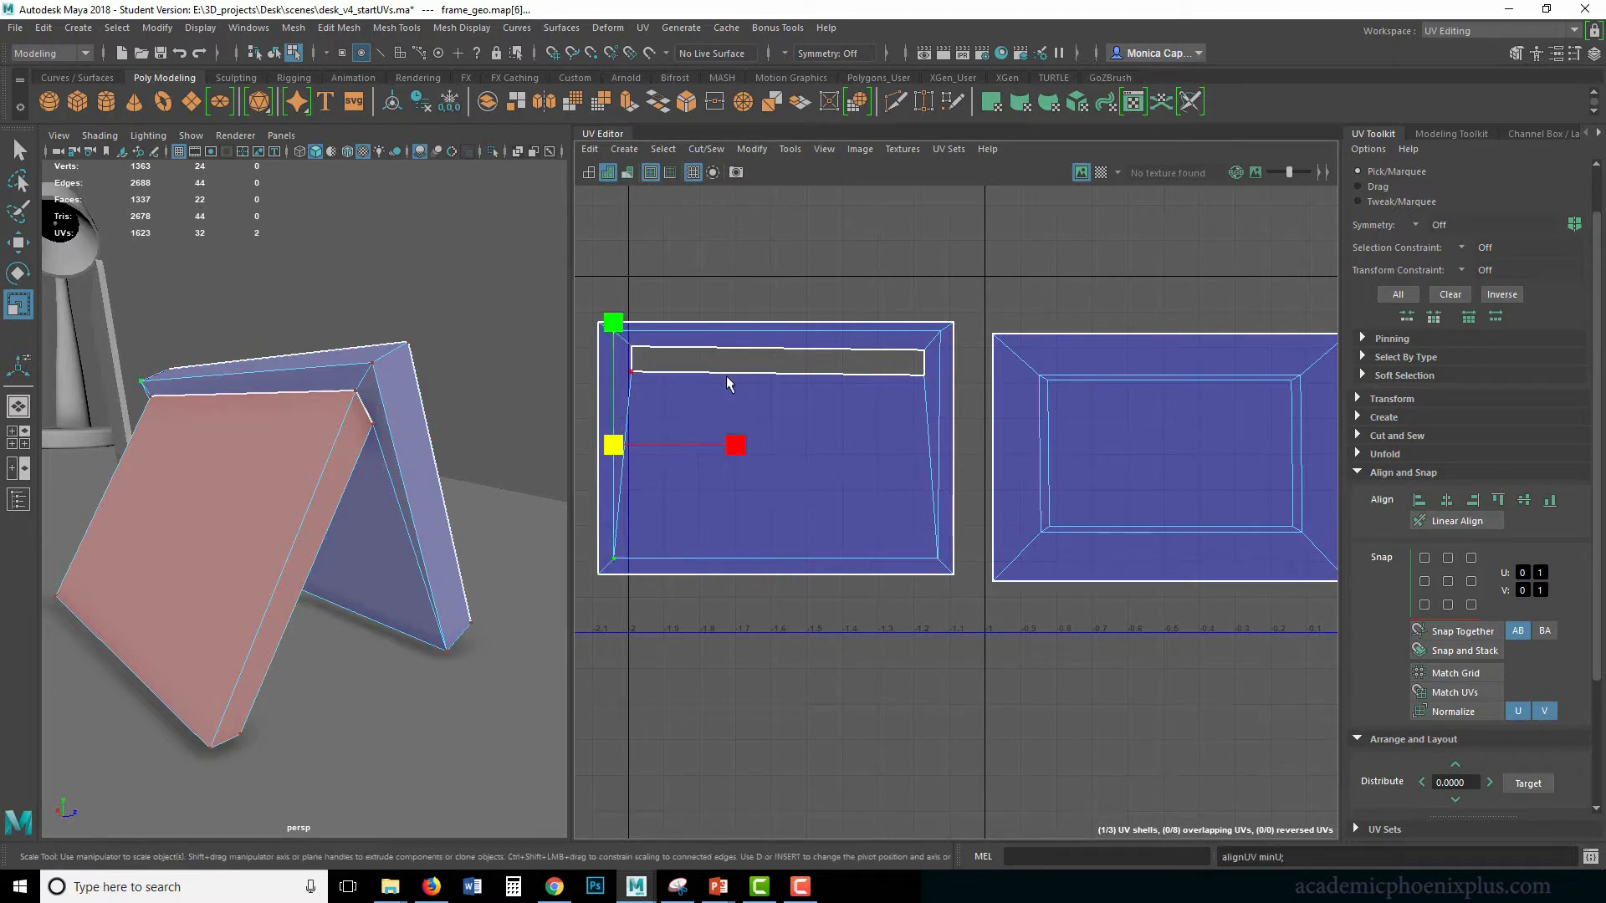
pyautogui.click(946, 352)
pyautogui.keyDown('shift'); pyautogui.click(946, 552); pyautogui.keyUp('shift')
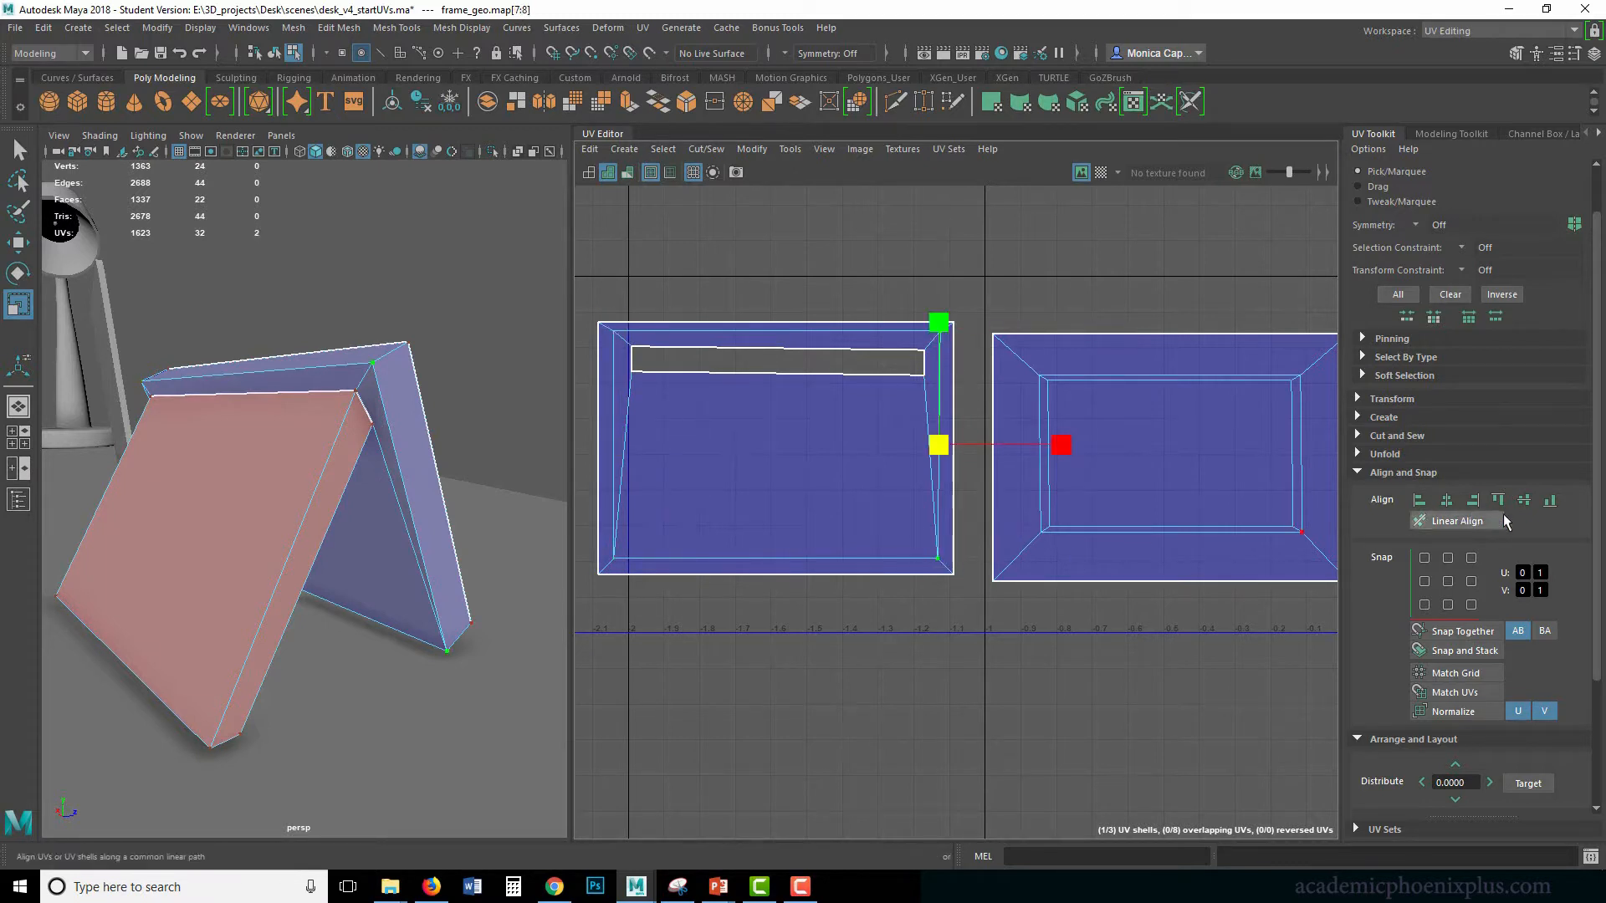
pyautogui.click(1473, 499)
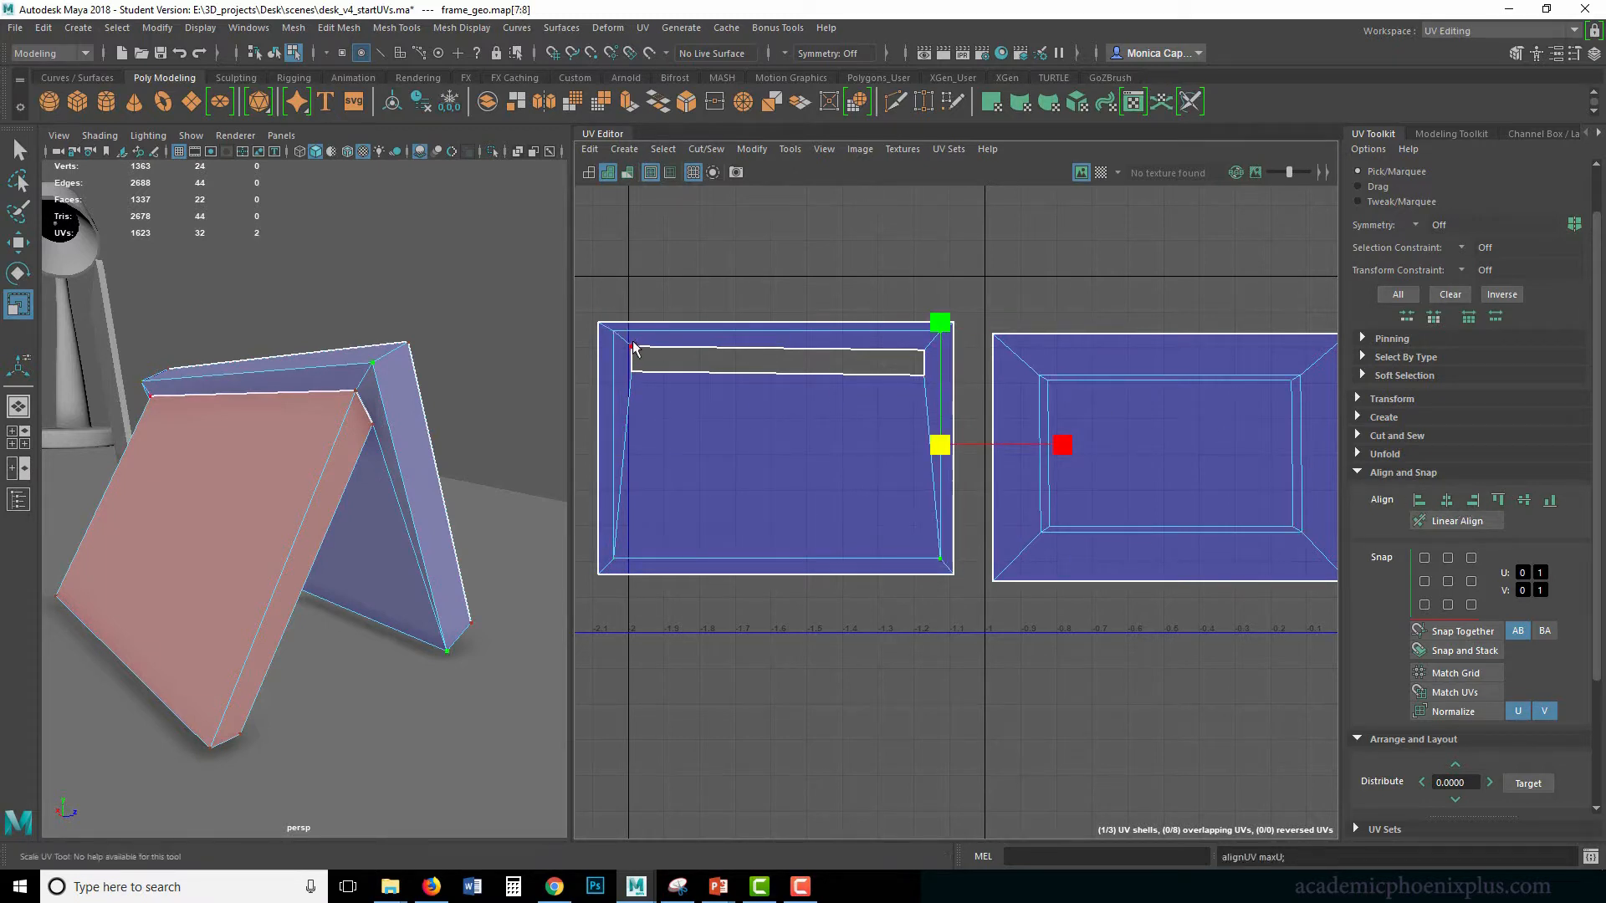
# Level the narrow opening in the shell by aligning its top UVs to maximum V and its bottom UVs to minimum V.
pyautogui.moveTo(634, 349); pyautogui.dragTo(924, 386)
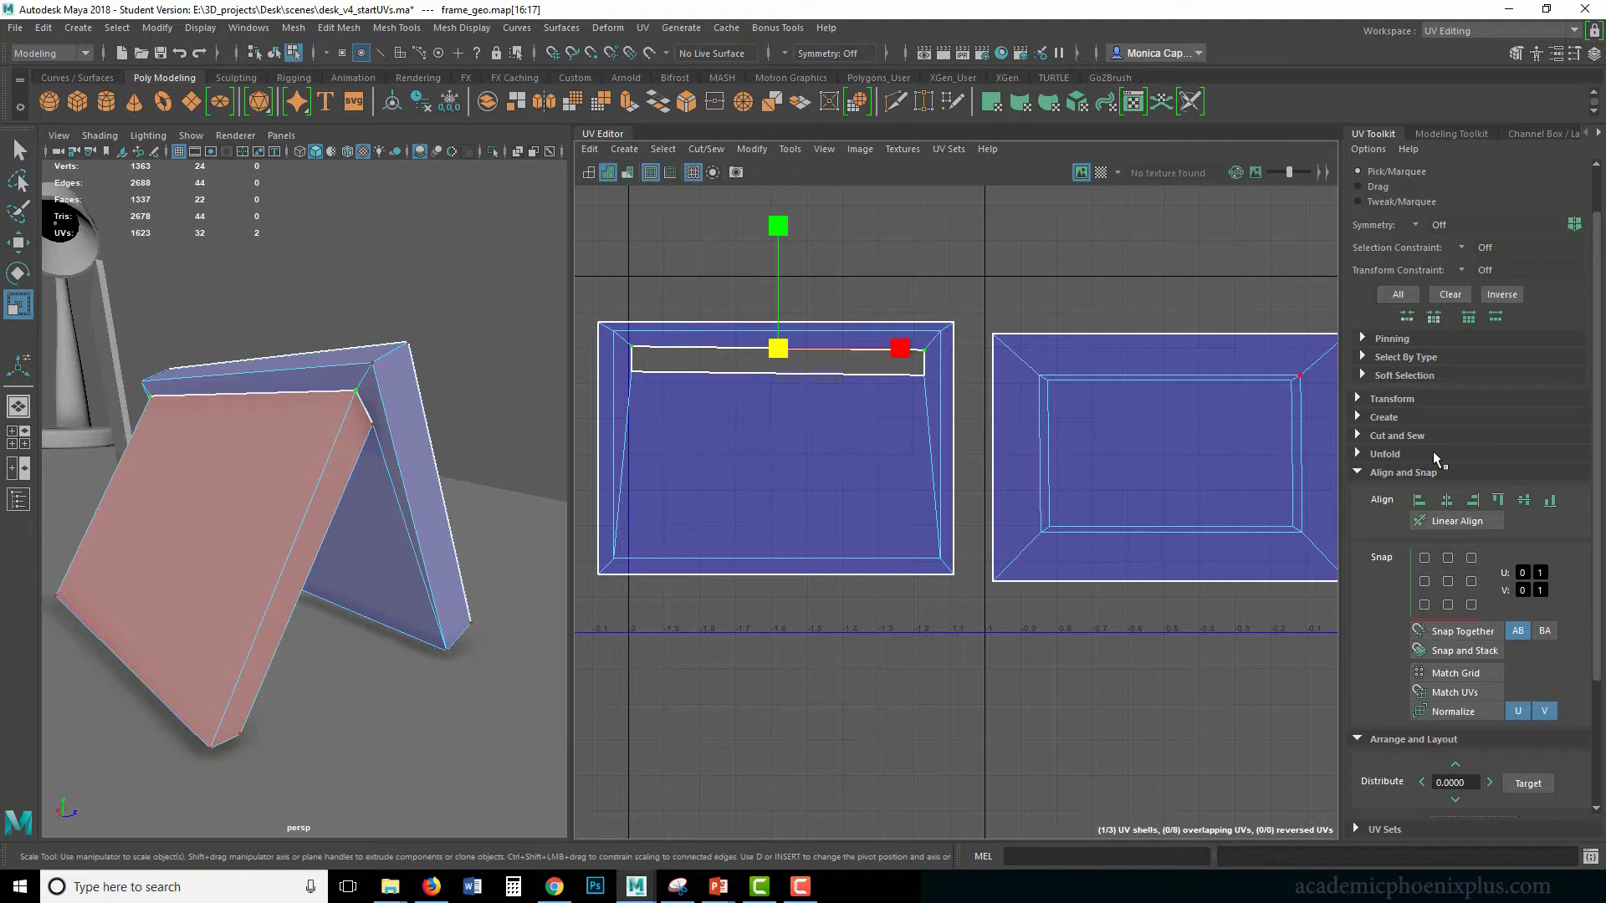
pyautogui.click(1498, 500)
pyautogui.moveTo(628, 366); pyautogui.dragTo(937, 422)
pyautogui.click(1549, 500)
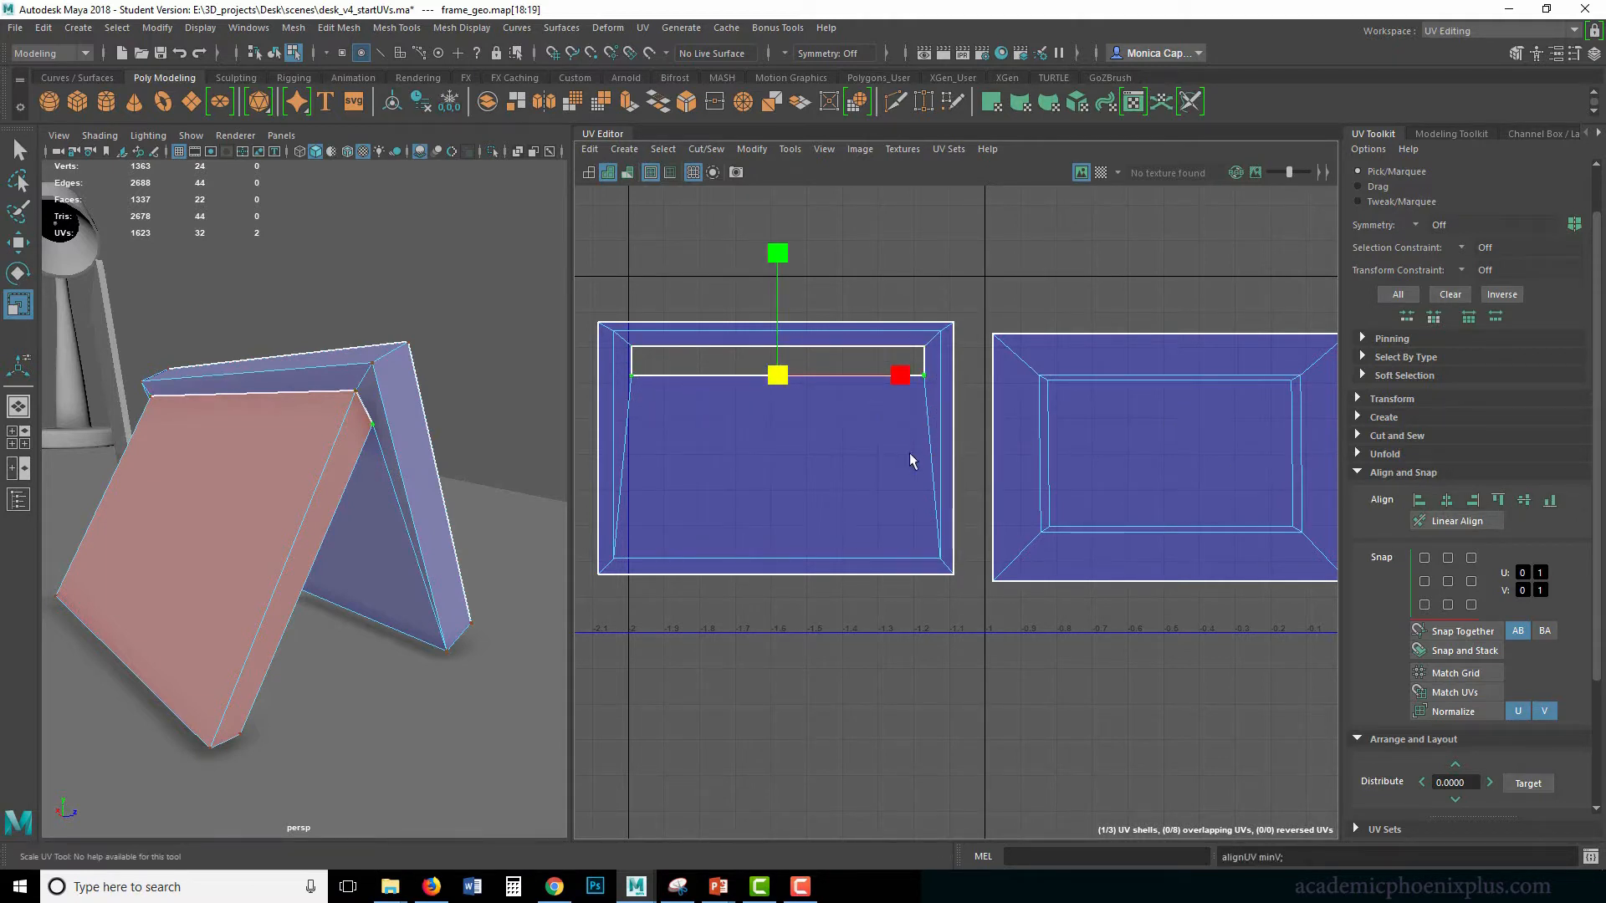
# Select the five faces of the frame's rear support leg and apply an automatic UV projection to them.
pyautogui.keyDown('alt'); pyautogui.moveTo(367, 504); pyautogui.dragTo(368, 494); pyautogui.keyUp('alt')
pyautogui.moveTo(289, 506); pyautogui.dragTo(292, 477, button='right')
pyautogui.click(283, 534)
pyautogui.moveTo(228, 482); pyautogui.dragTo(302, 587)
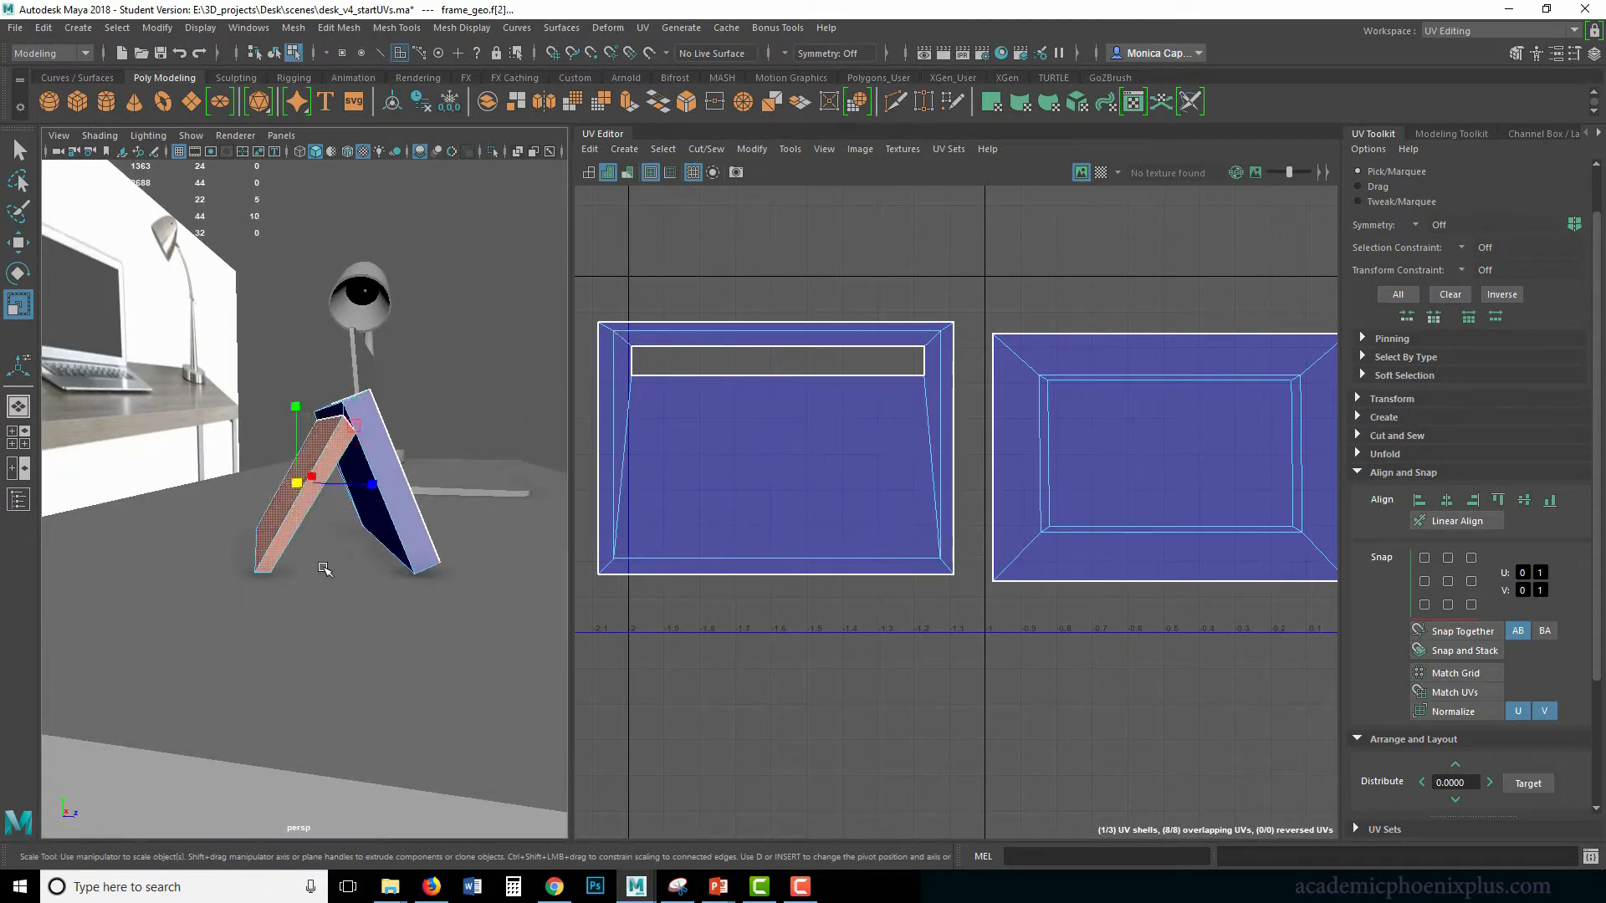
pyautogui.keyDown('alt'); pyautogui.moveTo(1095, 471); pyautogui.dragTo(917, 444, button='right'); pyautogui.keyUp('alt')
pyautogui.keyDown('alt'); pyautogui.moveTo(1000, 455); pyautogui.dragTo(850, 492, button='middle'); pyautogui.keyUp('alt')
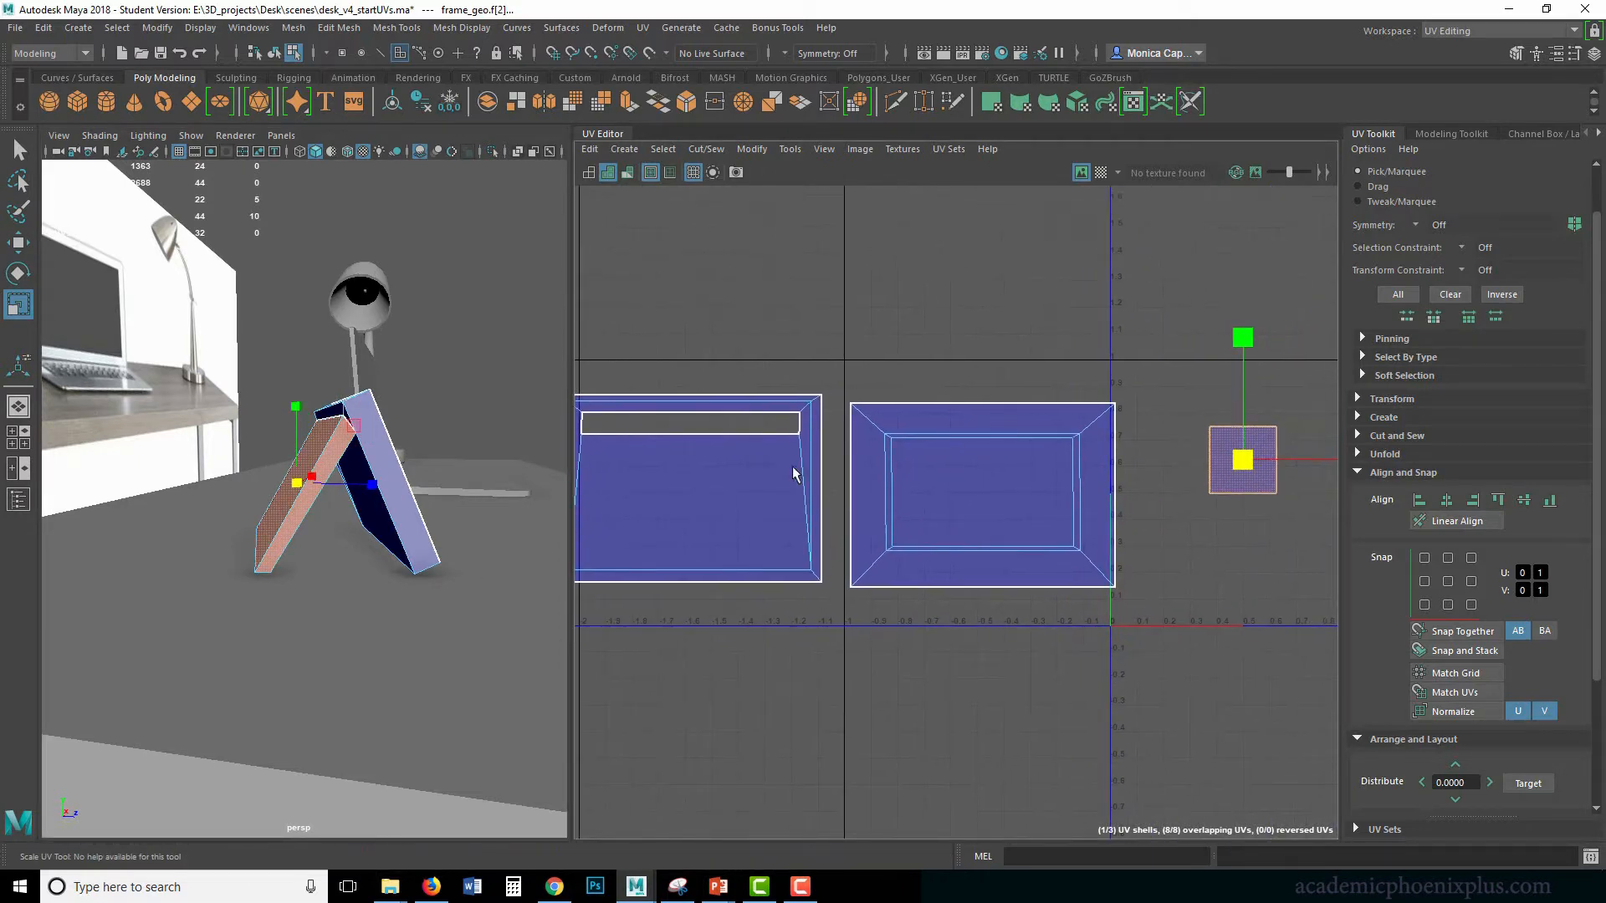
pyautogui.click(643, 27)
pyautogui.click(695, 126)
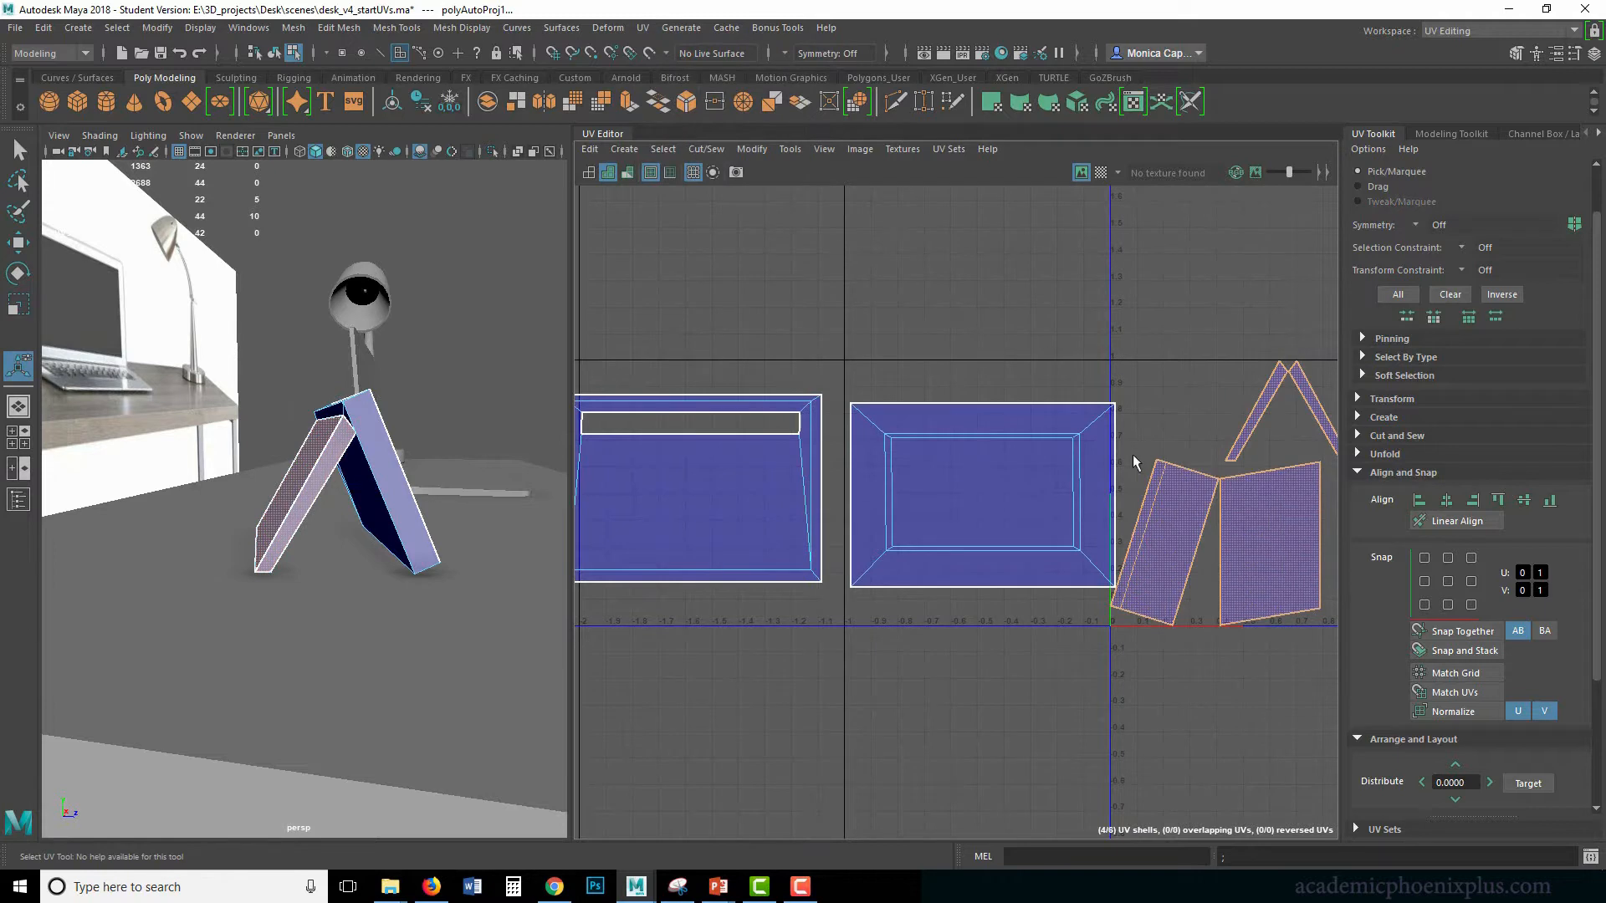
# Try sewing the right edge of the support leg's large face to the matching tilted shell, then undo the sew.
pyautogui.keyDown('alt'); pyautogui.moveTo(1283, 462); pyautogui.dragTo(1049, 412, button='middle'); pyautogui.keyUp('alt')
pyautogui.moveTo(1048, 412)
pyautogui.keyDown('alt'); pyautogui.mouseDown(button='right')
pyautogui.moveTo(1062, 428)
pyautogui.moveTo(1035, 453)
pyautogui.moveTo(1049, 420)
pyautogui.mouseUp(button='right'); pyautogui.keyUp('alt')
pyautogui.click(1082, 460)
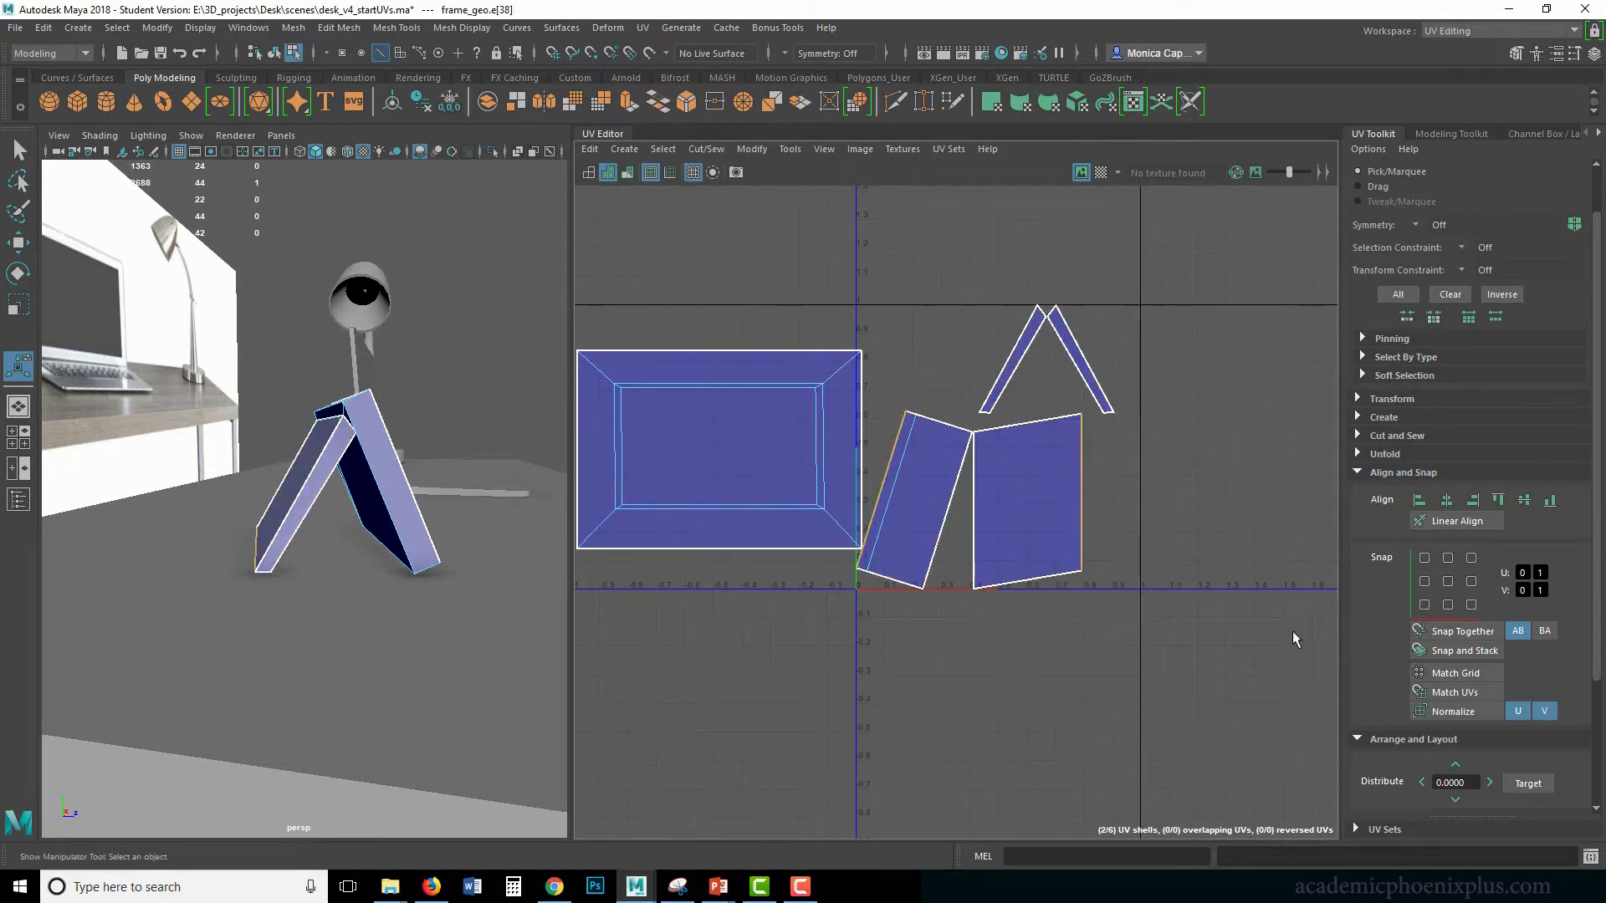
pyautogui.click(1388, 473)
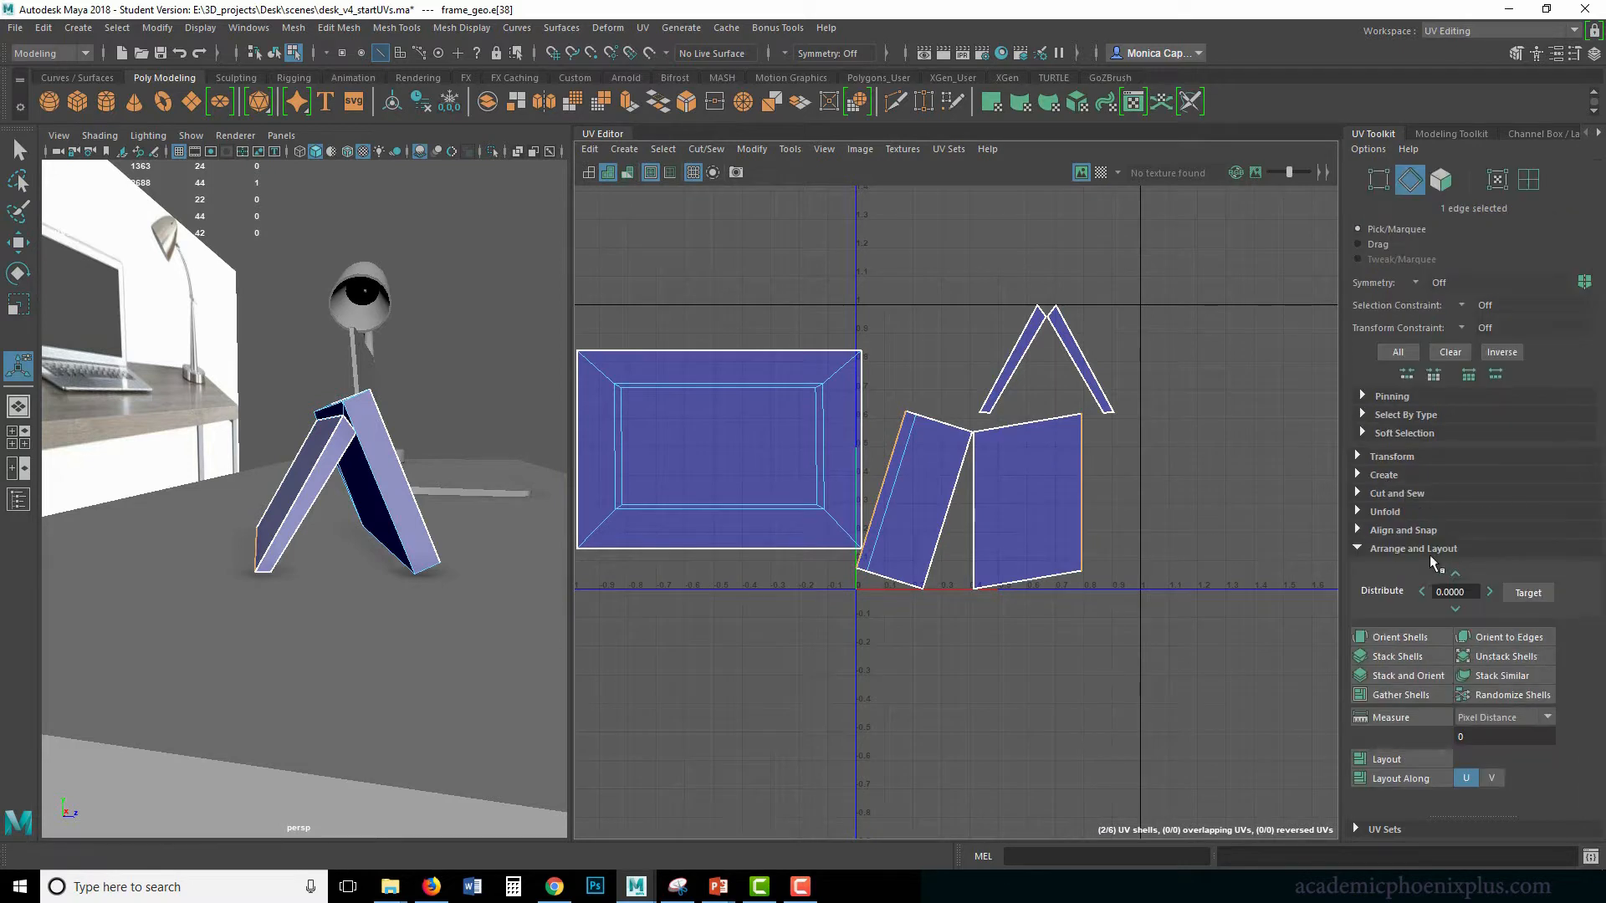
pyautogui.click(1394, 510)
pyautogui.click(1395, 508)
pyautogui.click(1388, 494)
pyautogui.click(1395, 579)
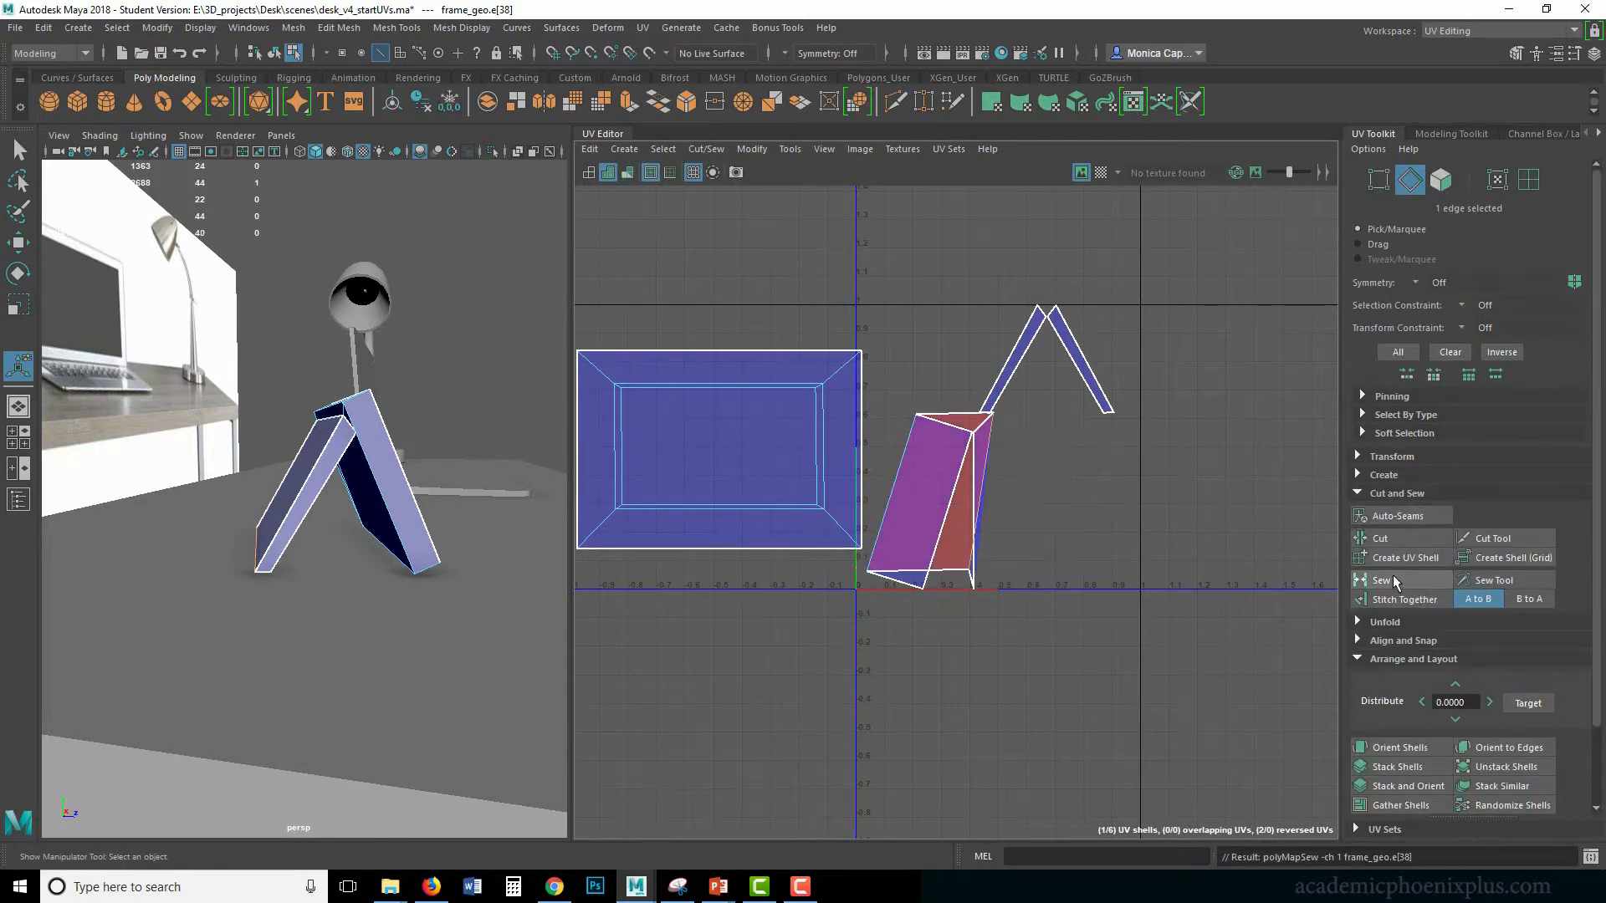
pyautogui.hotkey('ctrl', 'z')
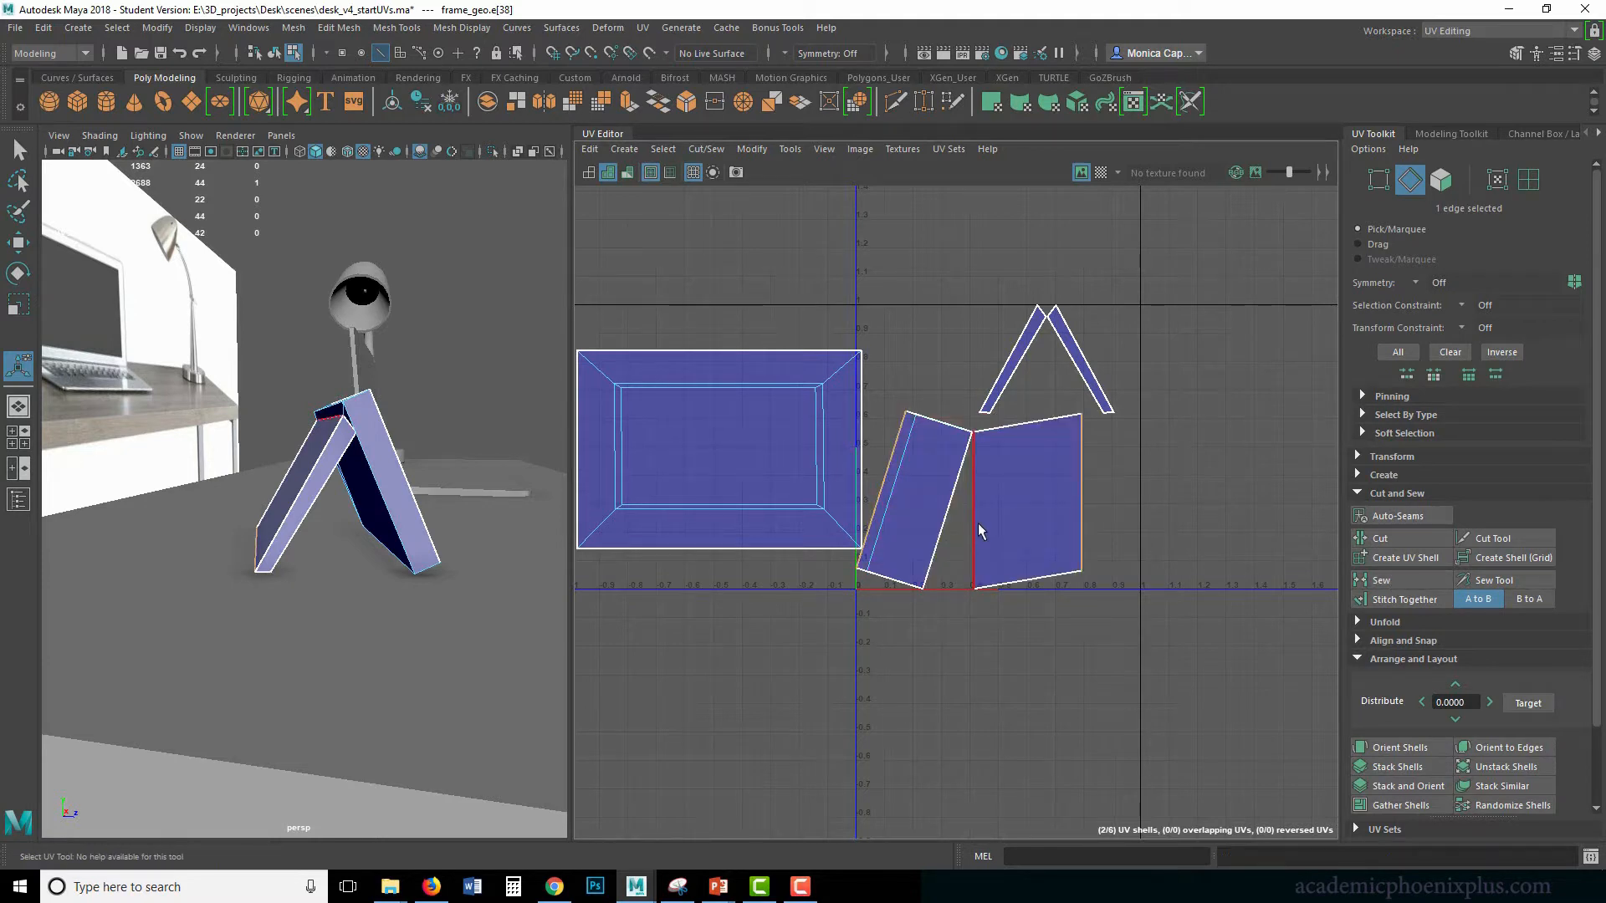
# Stitch the right thin strip to the large support face's bottom edge and the tilted shell to its right edge.
pyautogui.click(977, 523)
pyautogui.click(1097, 383)
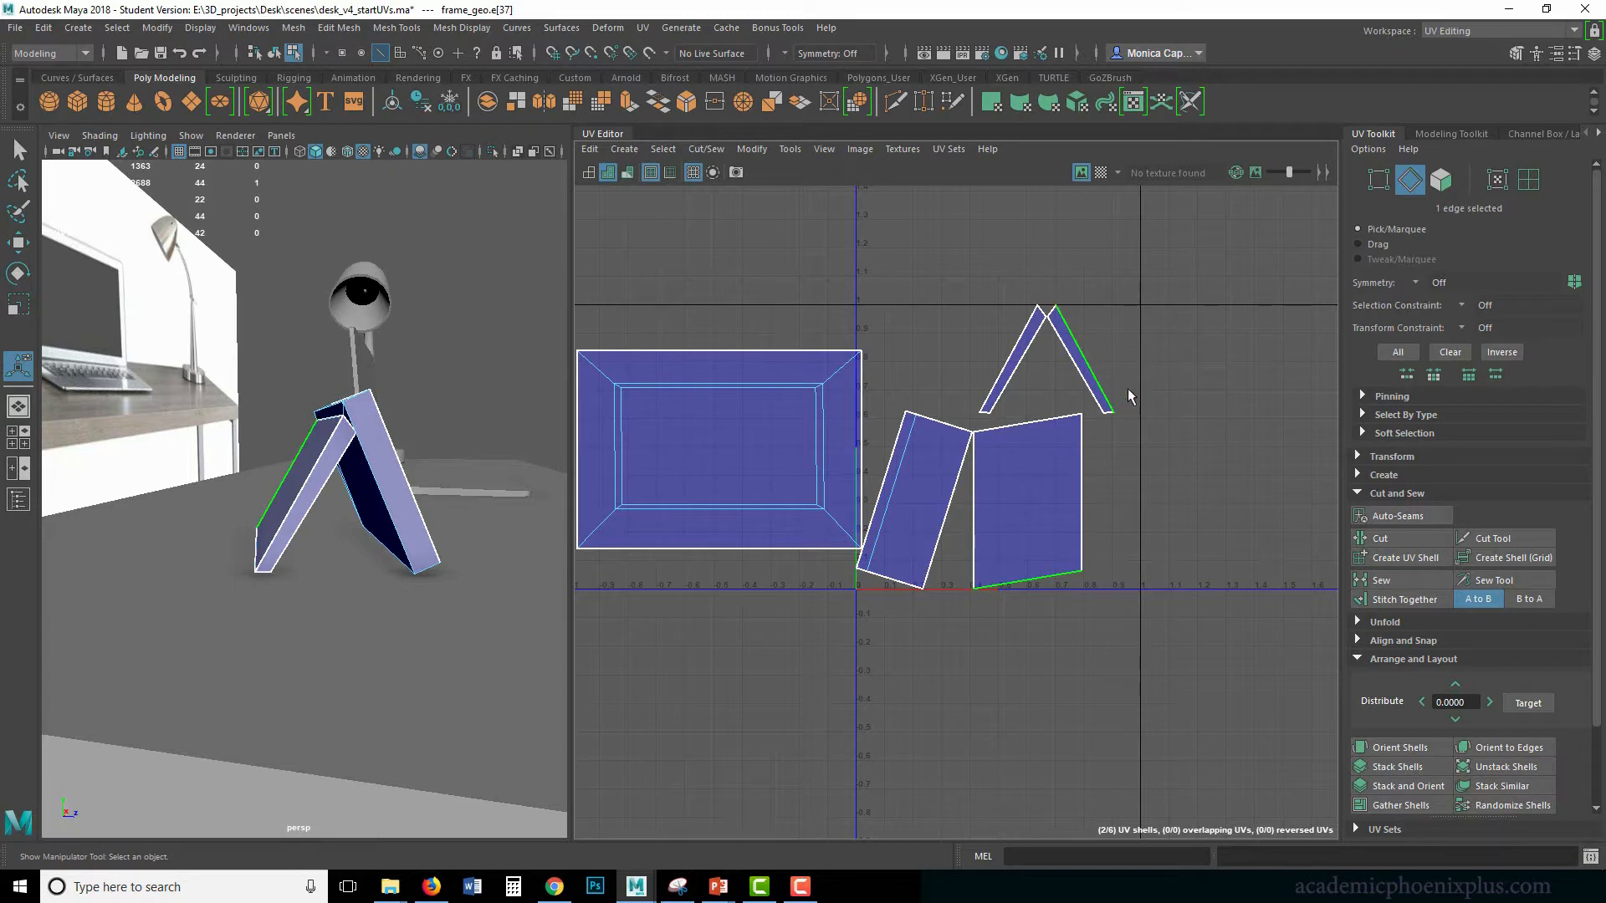
pyautogui.click(1397, 600)
pyautogui.click(1081, 548)
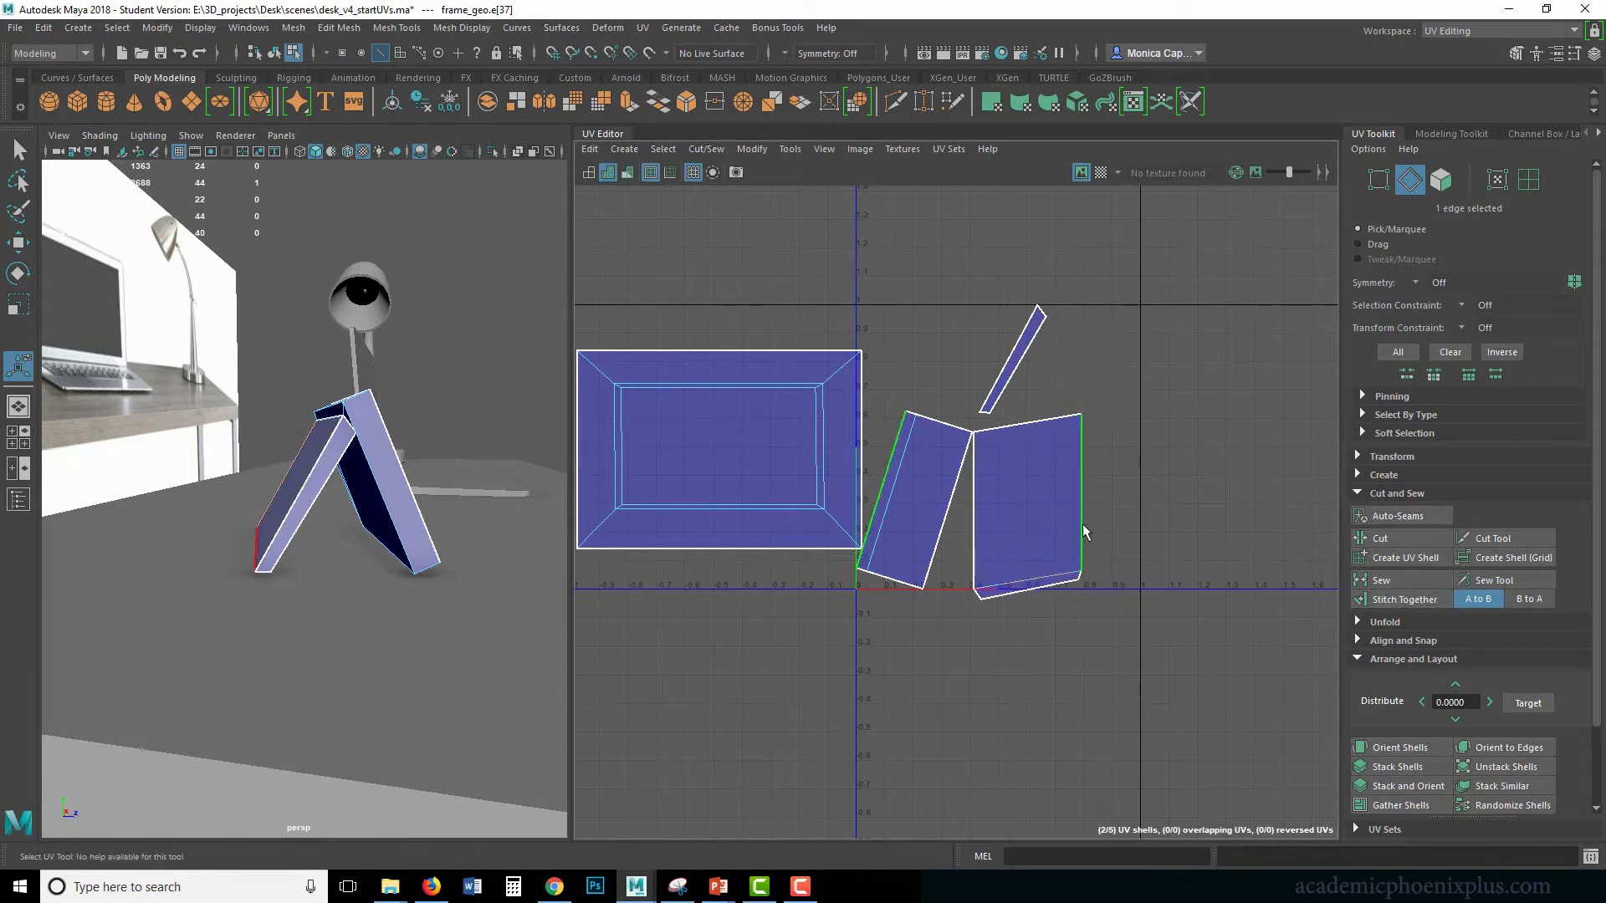
pyautogui.click(1379, 600)
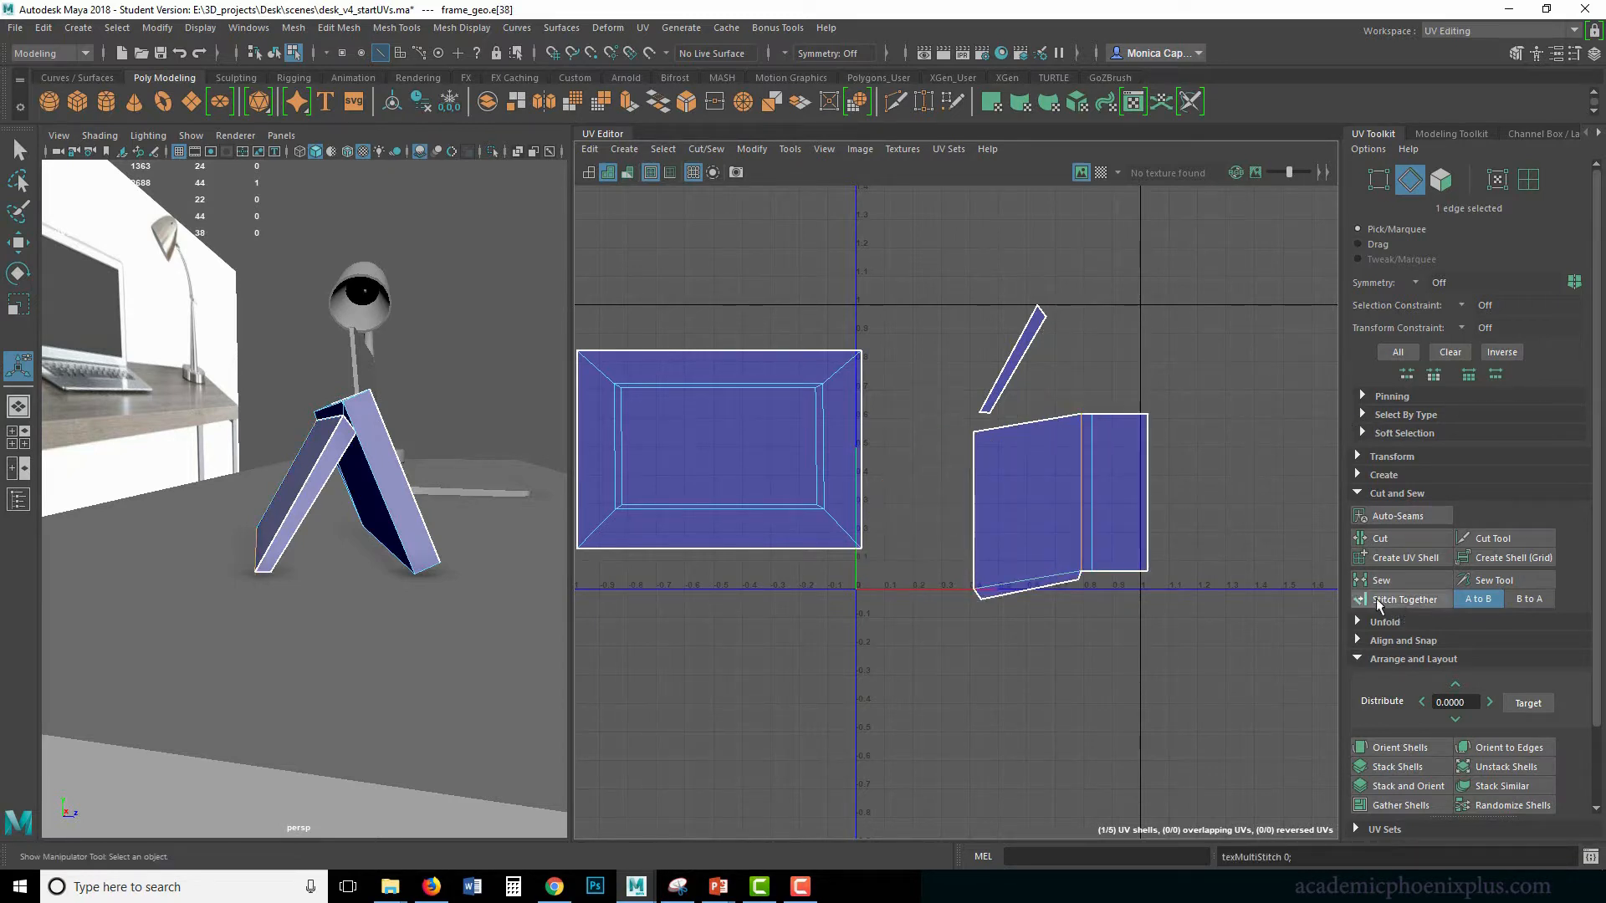
# Stitch the remaining thin strip to the top edge of the support leg's large face.
pyautogui.doubleClick(1085, 575)
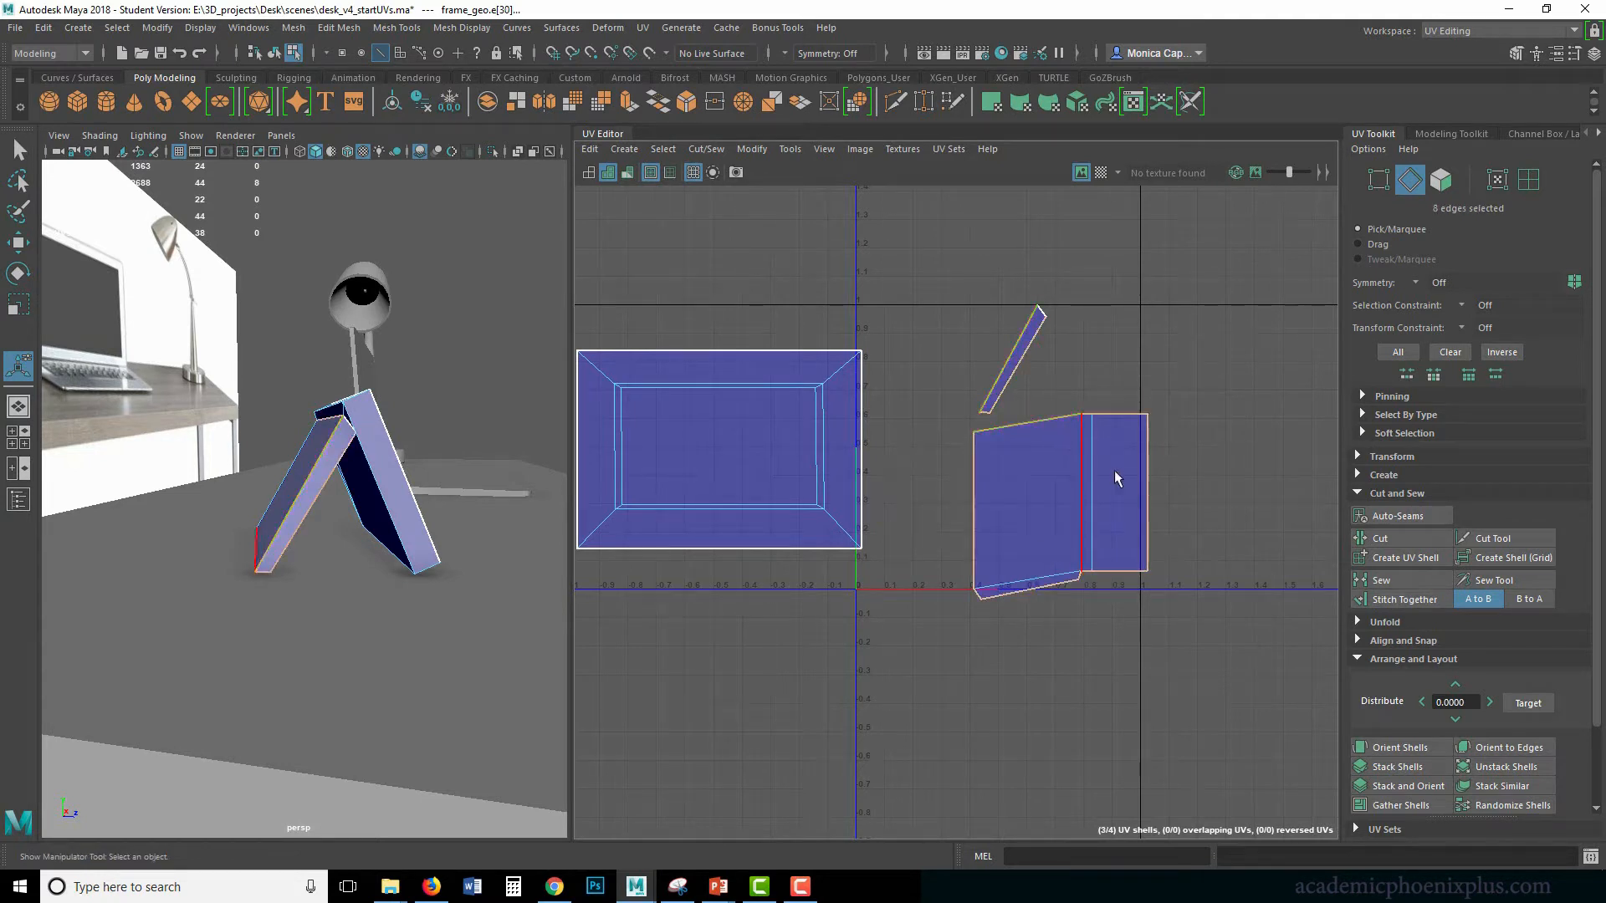
pyautogui.click(1044, 420)
pyautogui.click(1379, 600)
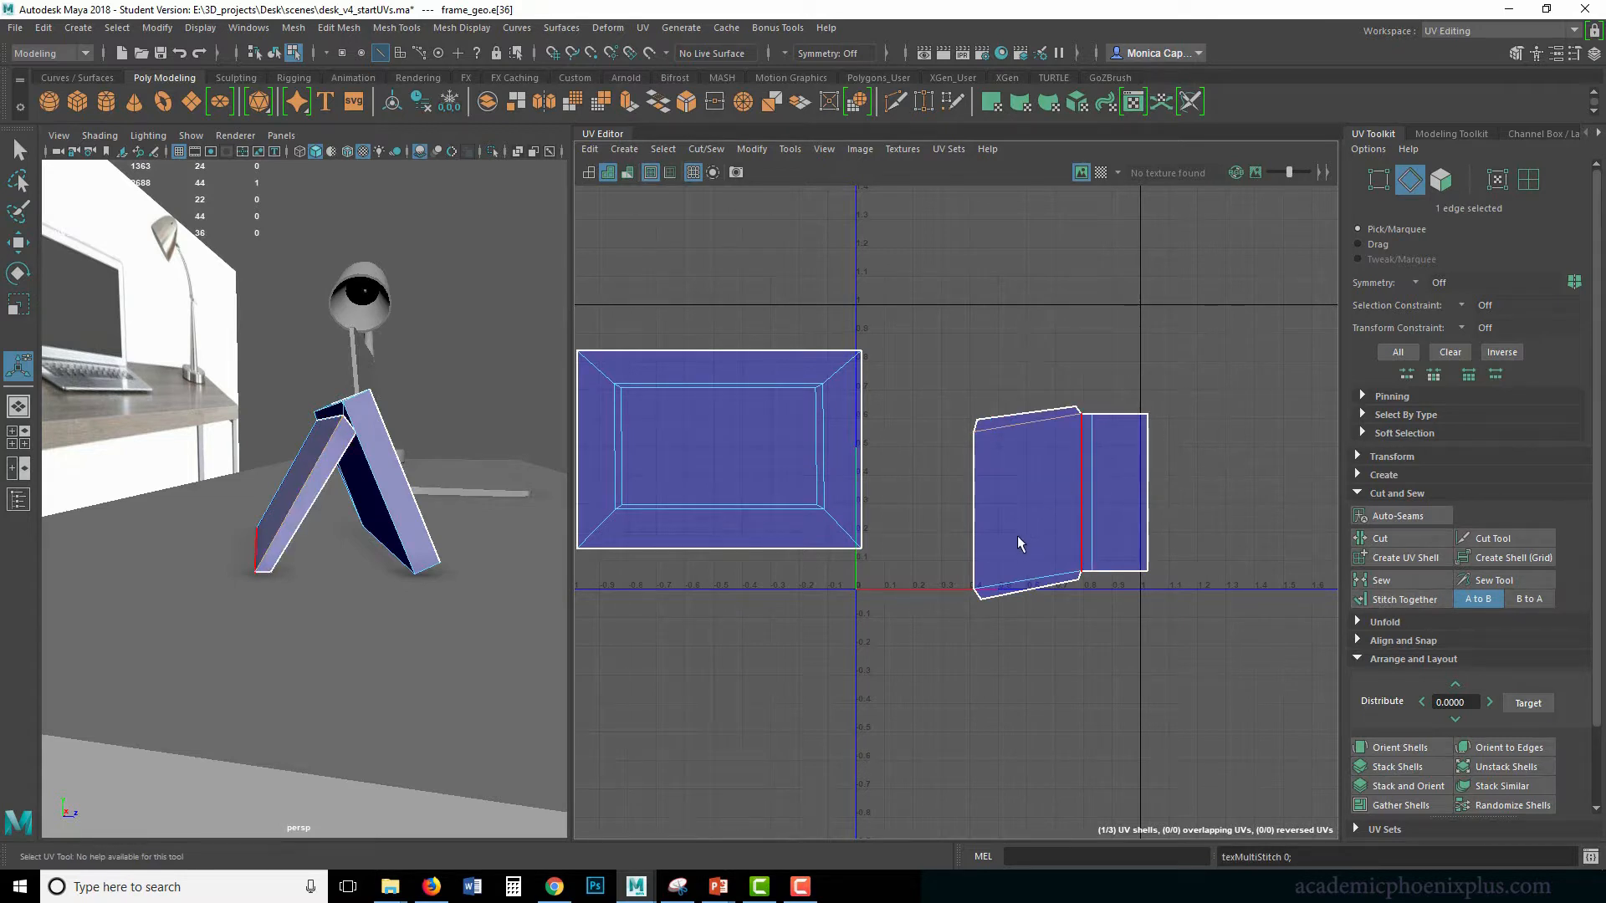
# Level the outer edge of the support shell's lower strip by aligning its two corner UVs to their minimum V.
pyautogui.keyDown('alt'); pyautogui.moveTo(1008, 512); pyautogui.dragTo(940, 472, button='middle'); pyautogui.keyUp('alt')
pyautogui.keyDown('alt'); pyautogui.moveTo(941, 472); pyautogui.dragTo(1079, 423, button='right'); pyautogui.keyUp('alt')
pyautogui.click(910, 604)
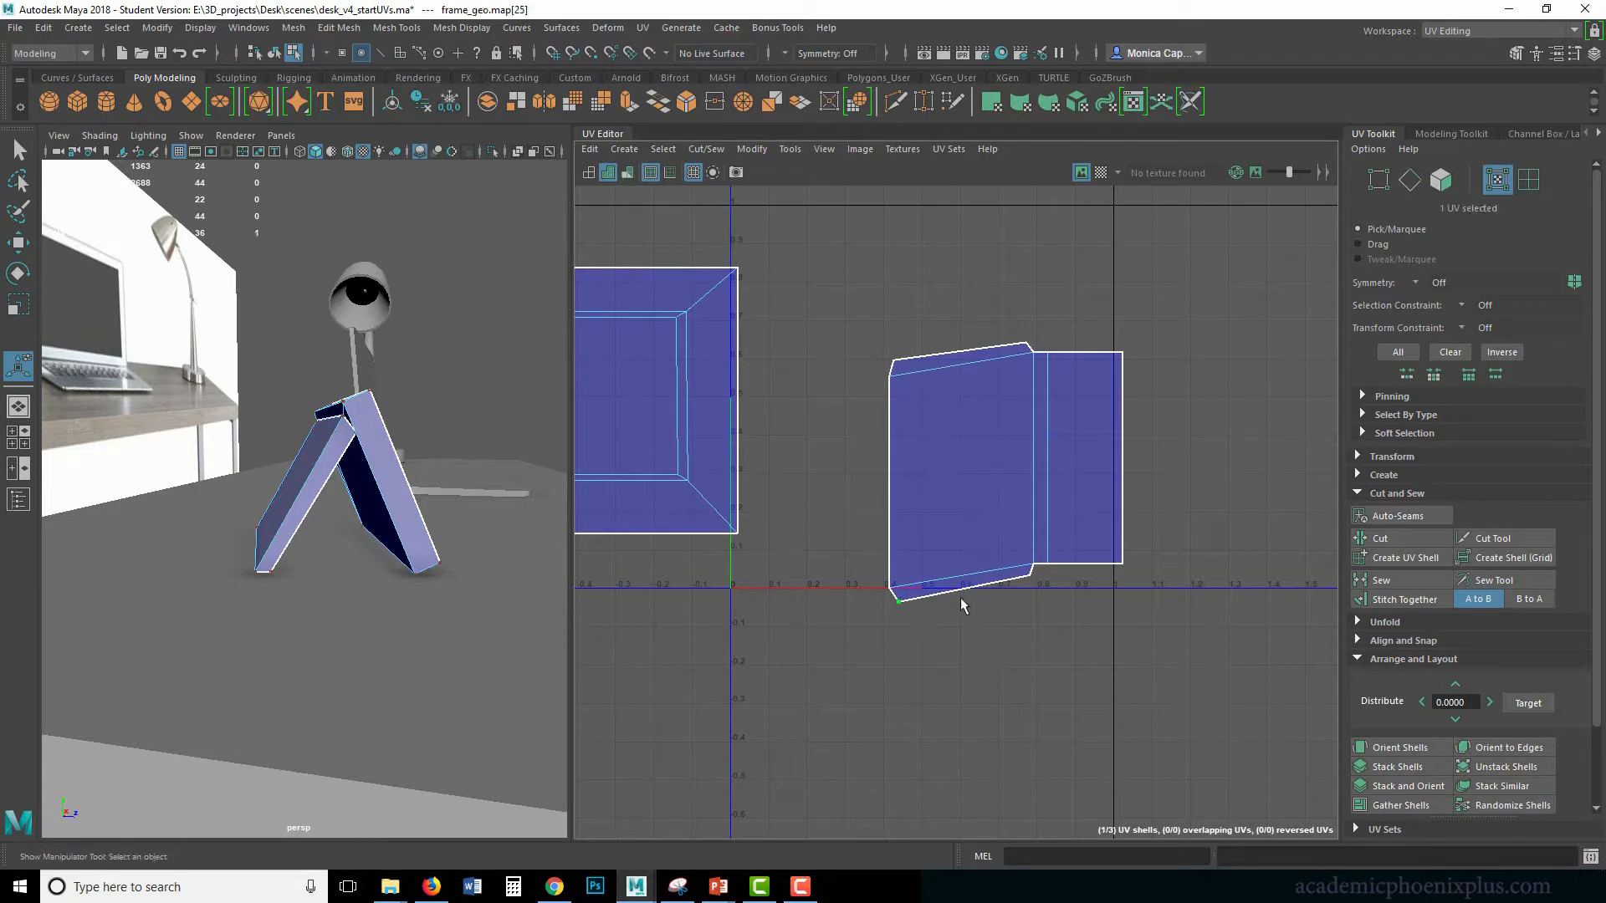
pyautogui.keyDown('shift'); pyautogui.click(1030, 581); pyautogui.keyUp('shift')
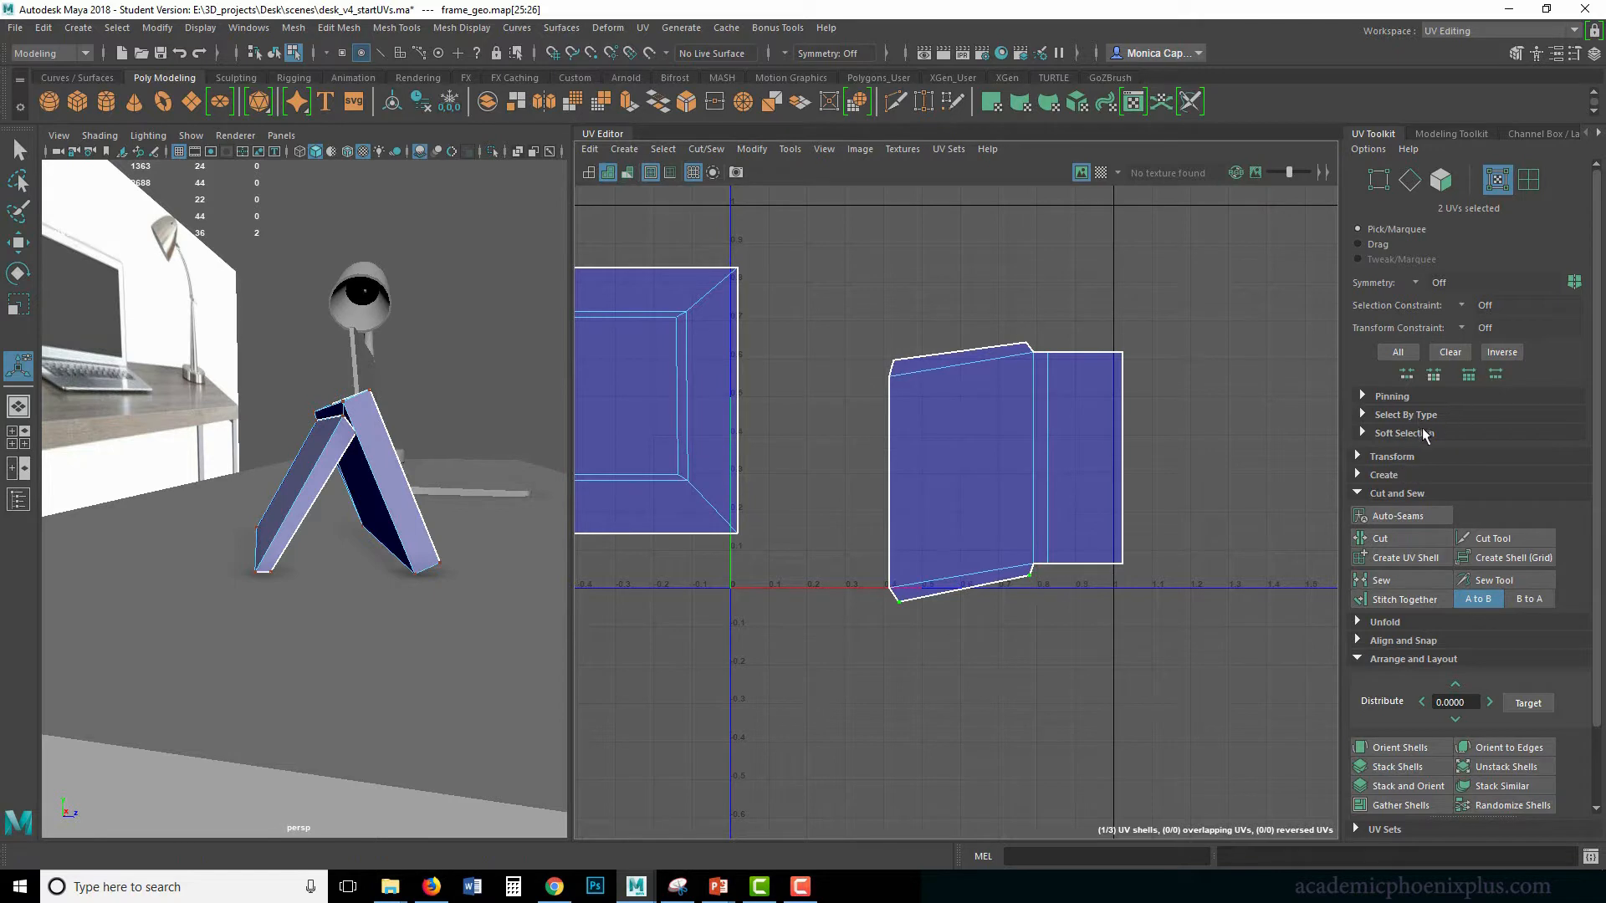
pyautogui.click(1431, 640)
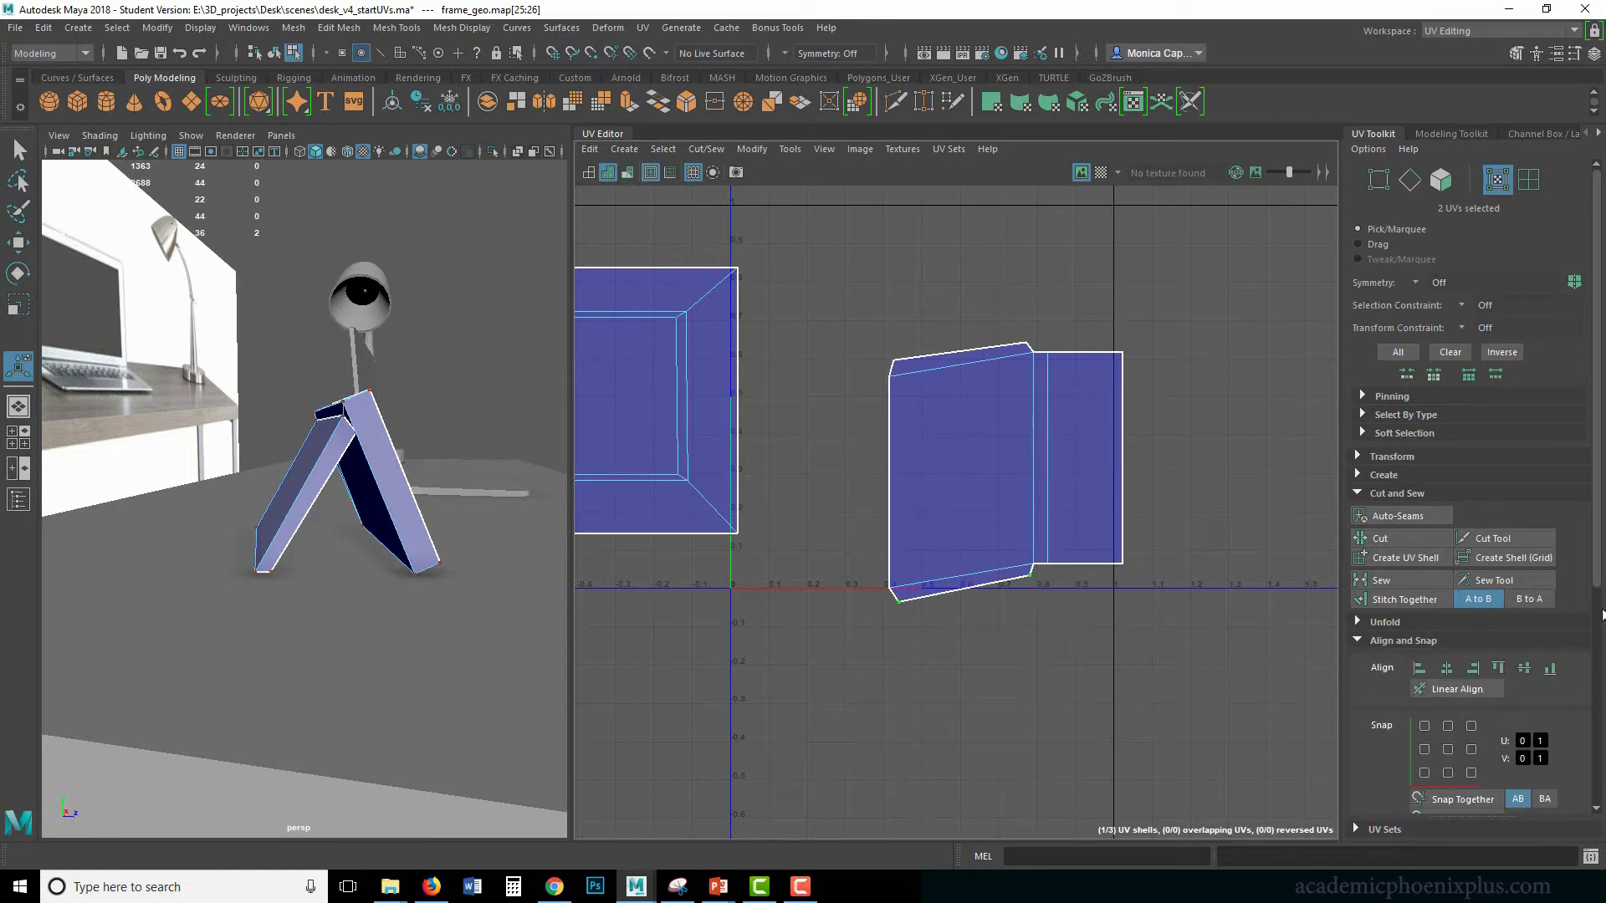
pyautogui.click(1550, 669)
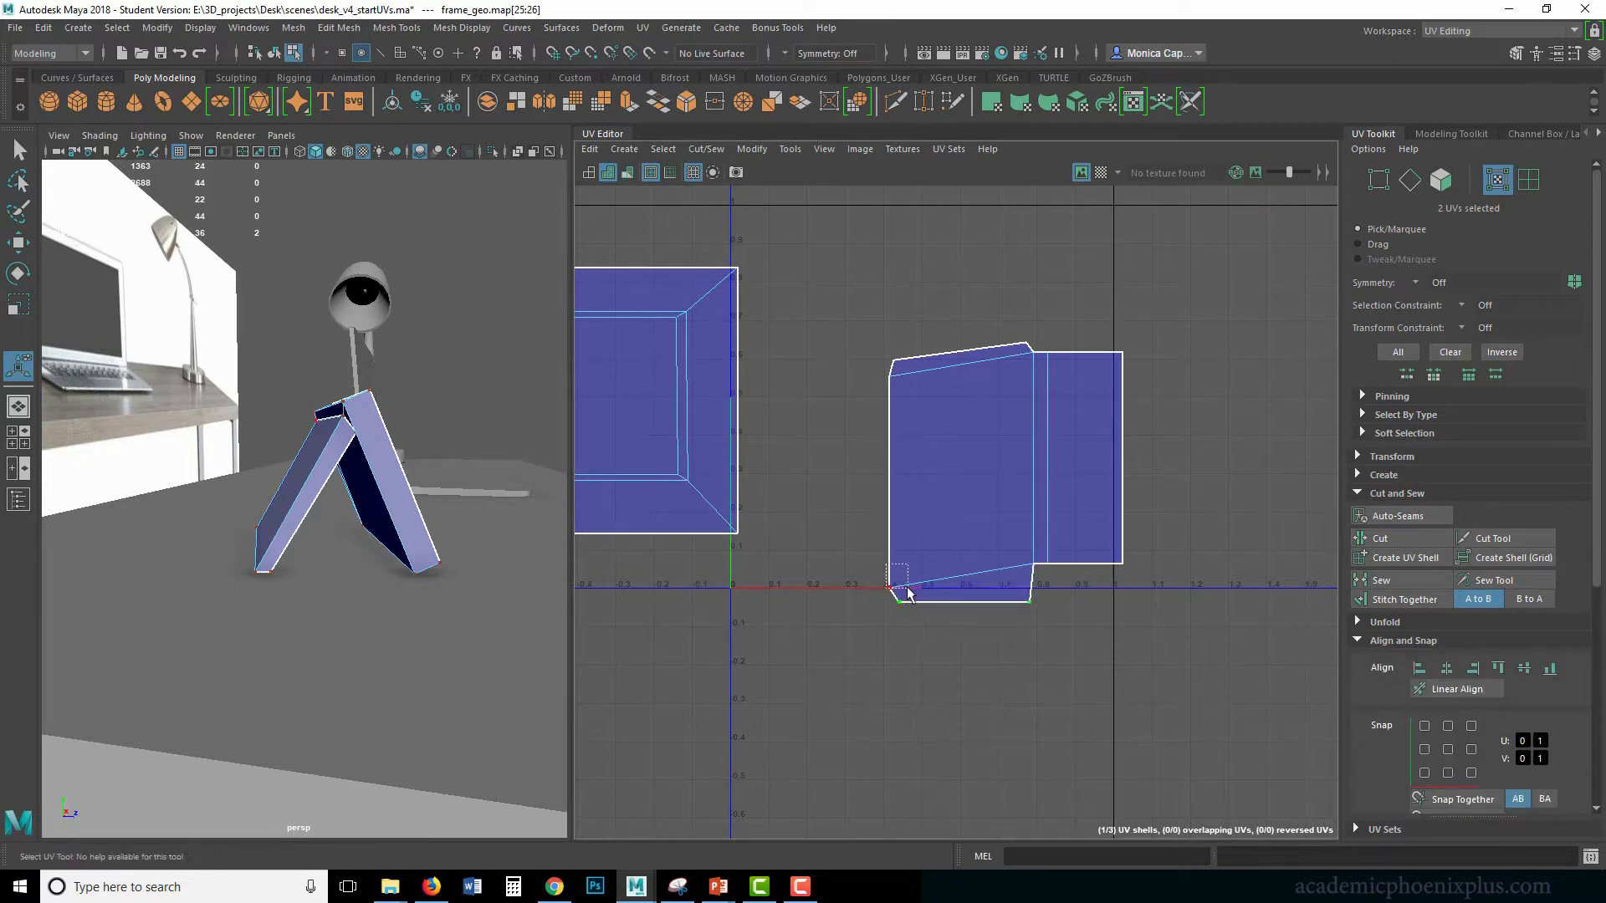
# Select the UVs along the lower edge of the support leg's large face and the adjoining faces beside it.
pyautogui.click(1035, 564)
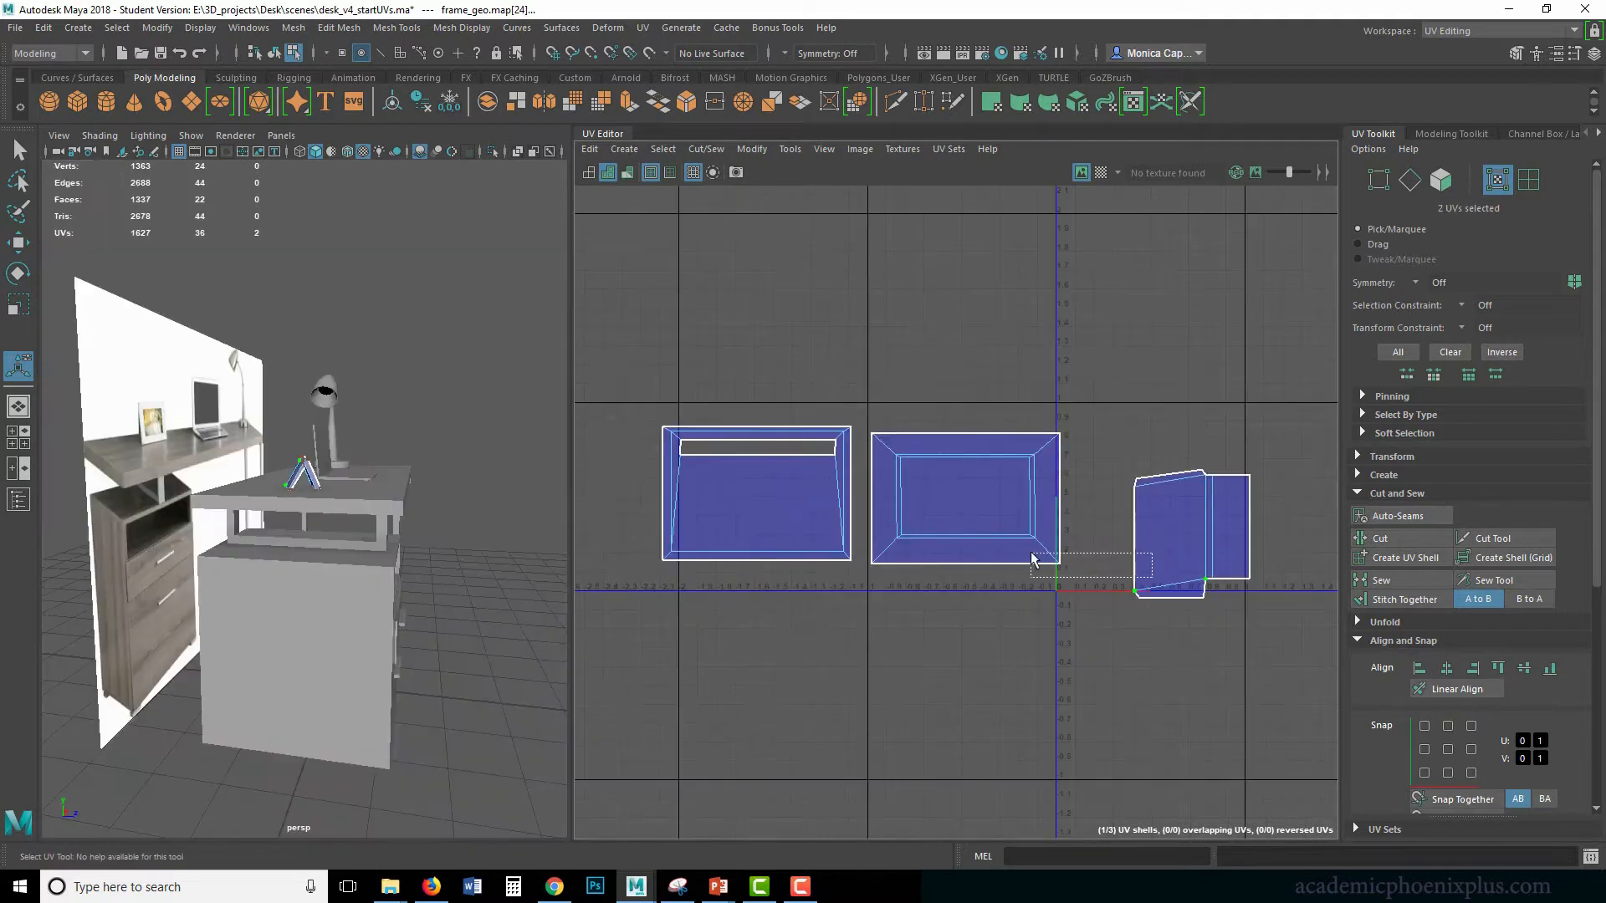
pyautogui.press('f')
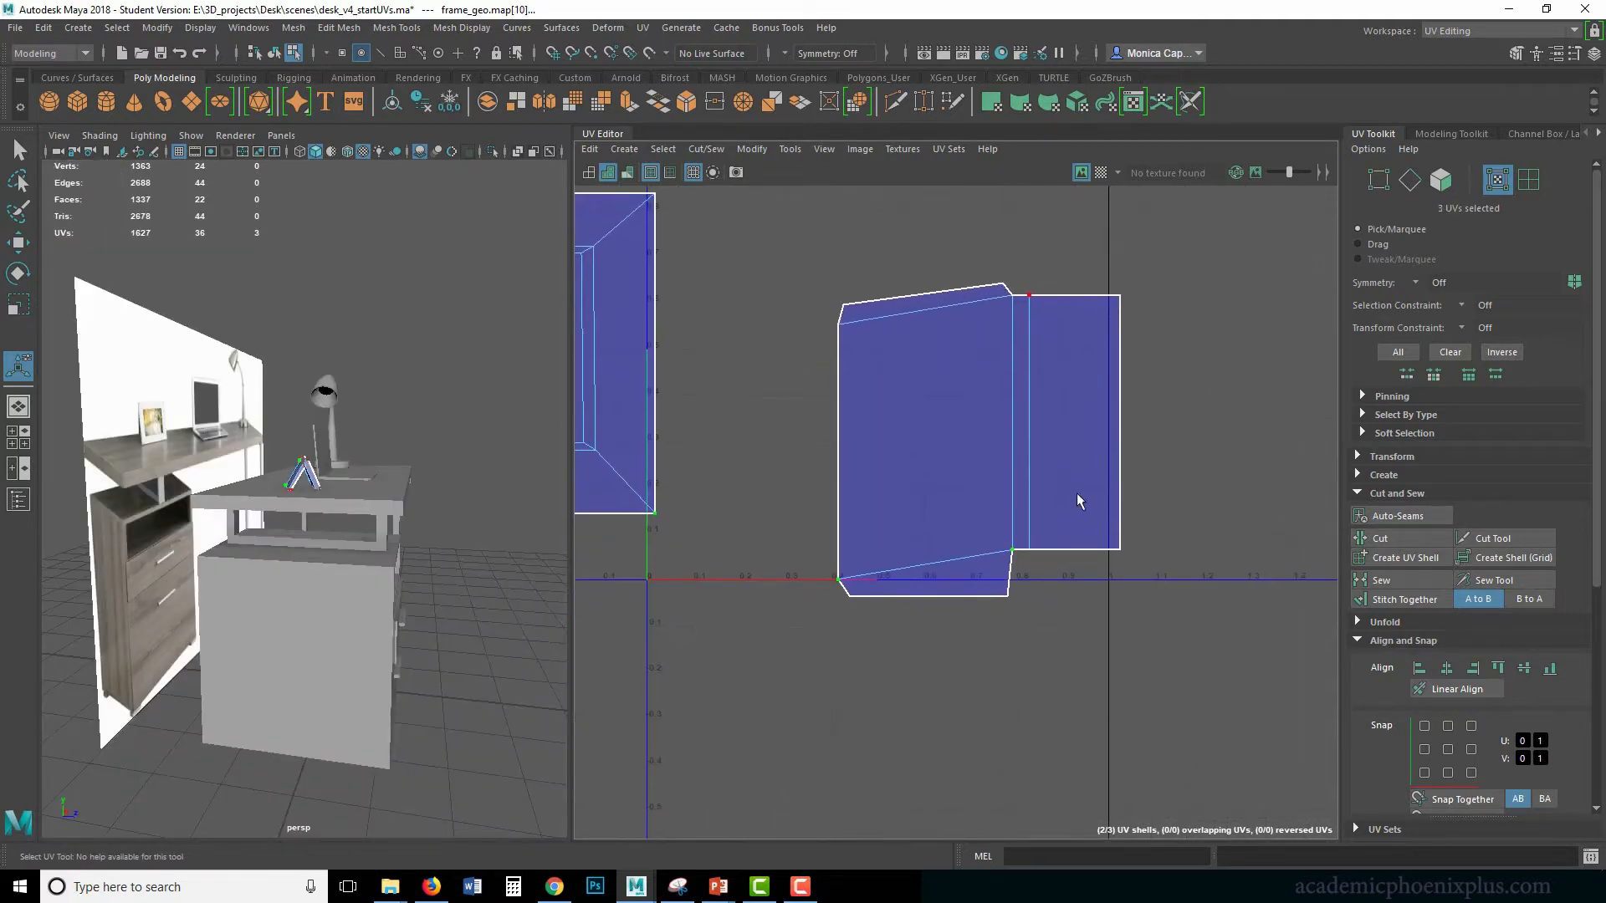
pyautogui.keyDown('shift'); pyautogui.moveTo(1020, 523); pyautogui.dragTo(1167, 576); pyautogui.keyUp('shift')
# Try aligning the selected UVs, including the stray frame corner, to their minimum V, then undo the alignment.
pyautogui.click(1550, 669)
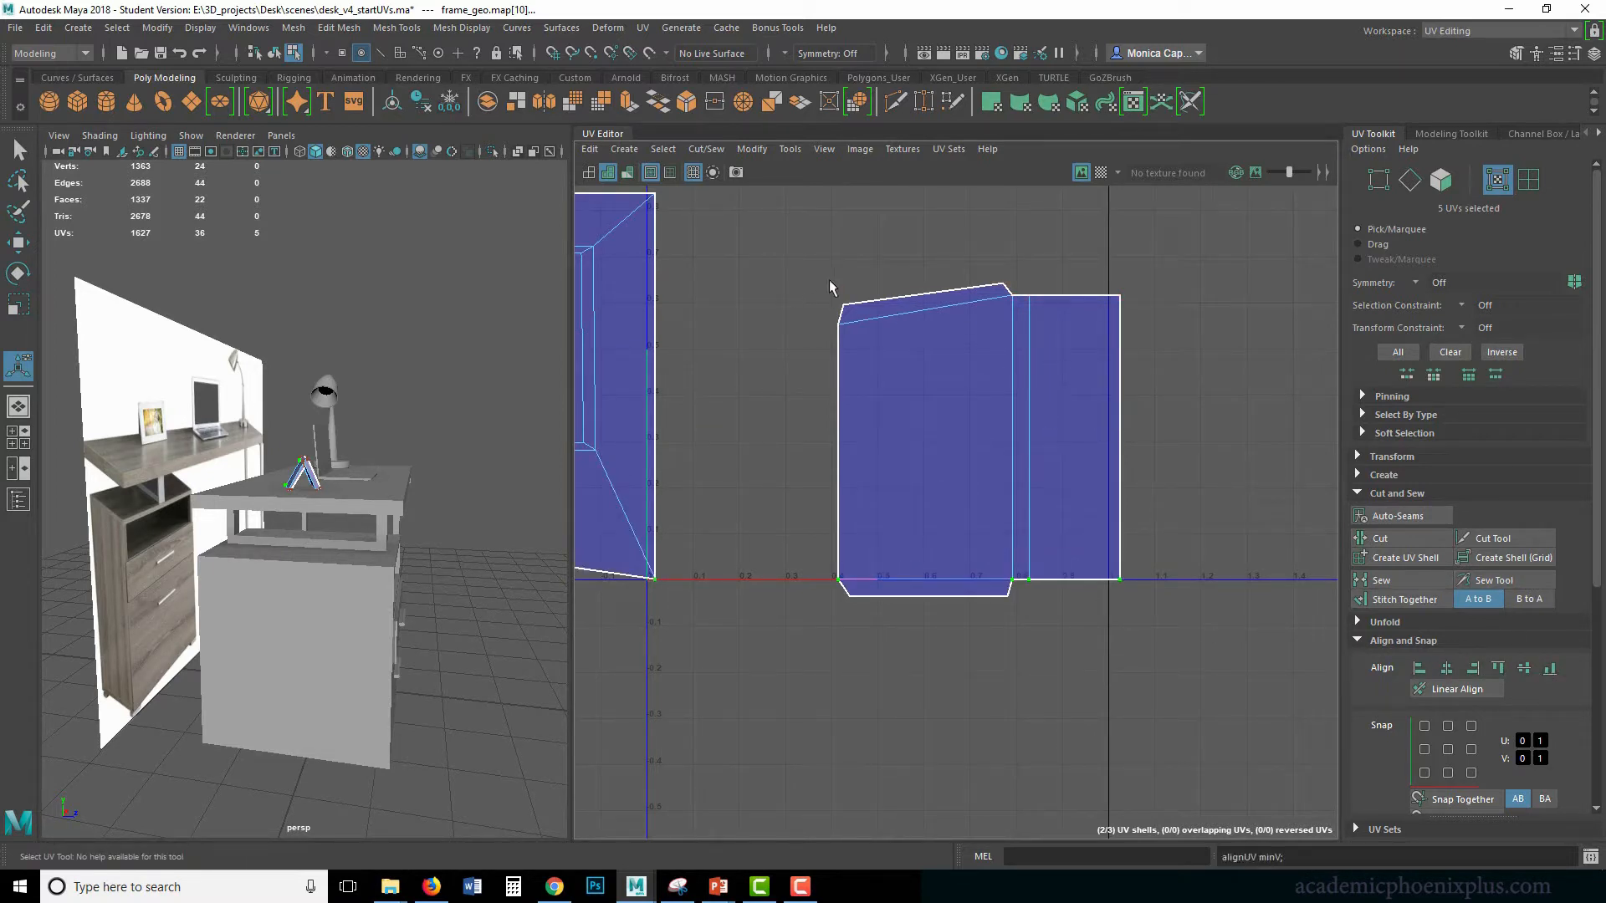
pyautogui.moveTo(830, 287); pyautogui.dragTo(874, 324)
pyautogui.keyDown('alt'); pyautogui.moveTo(742, 424); pyautogui.dragTo(1087, 361, button='middle'); pyautogui.keyUp('alt')
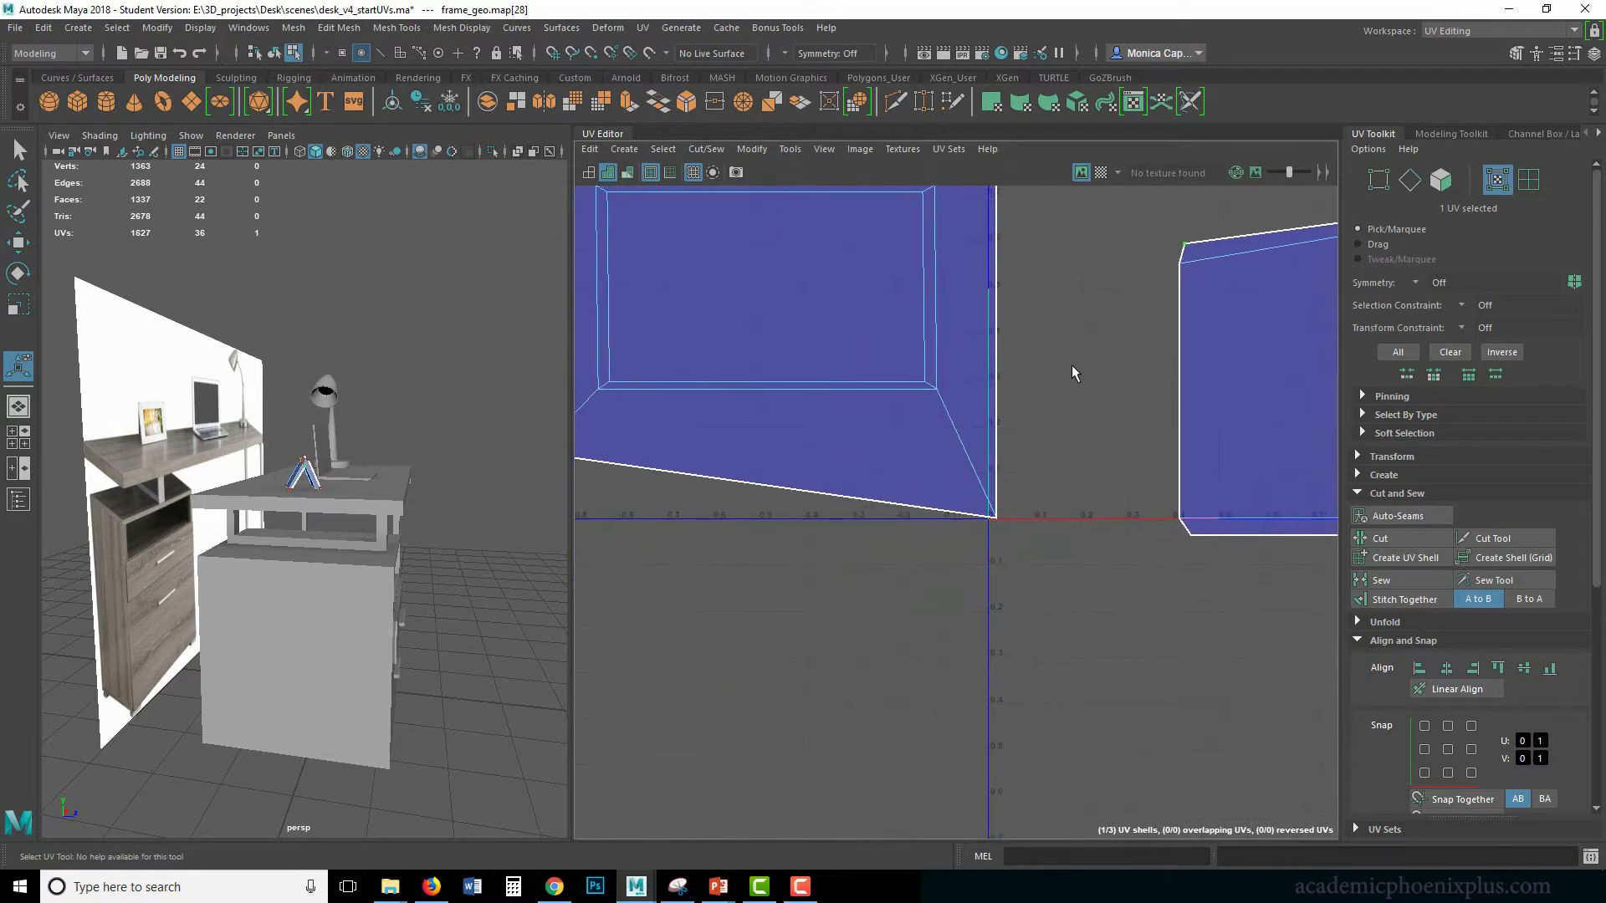
pyautogui.hotkey('ctrl', 'z')
pyautogui.hotkey('ctrl', 'z')
# Deselect the stray frame corner UV and align the support shell's four lower edge UVs to their minimum V.
pyautogui.keyDown('alt'); pyautogui.moveTo(1130, 453); pyautogui.dragTo(1021, 452, button='middle'); pyautogui.keyUp('alt')
pyautogui.keyDown('ctrl'); pyautogui.moveTo(917, 490); pyautogui.dragTo(841, 428); pyautogui.keyUp('ctrl')
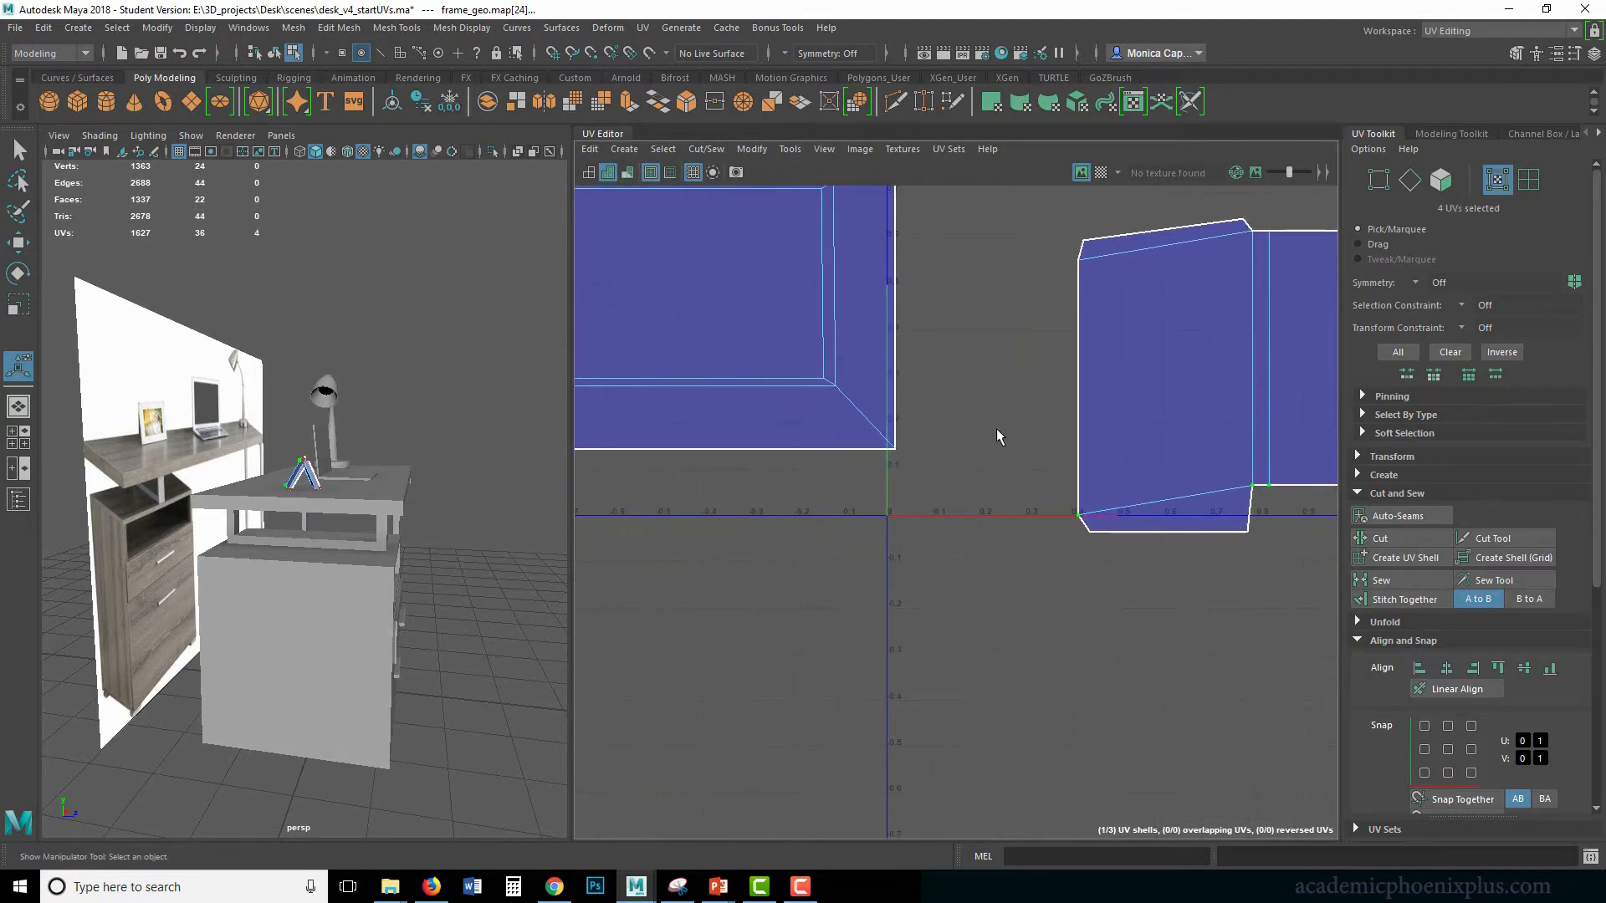
pyautogui.keyDown('alt'); pyautogui.moveTo(1177, 425); pyautogui.dragTo(861, 494, button='middle'); pyautogui.keyUp('alt')
pyautogui.click(1548, 668)
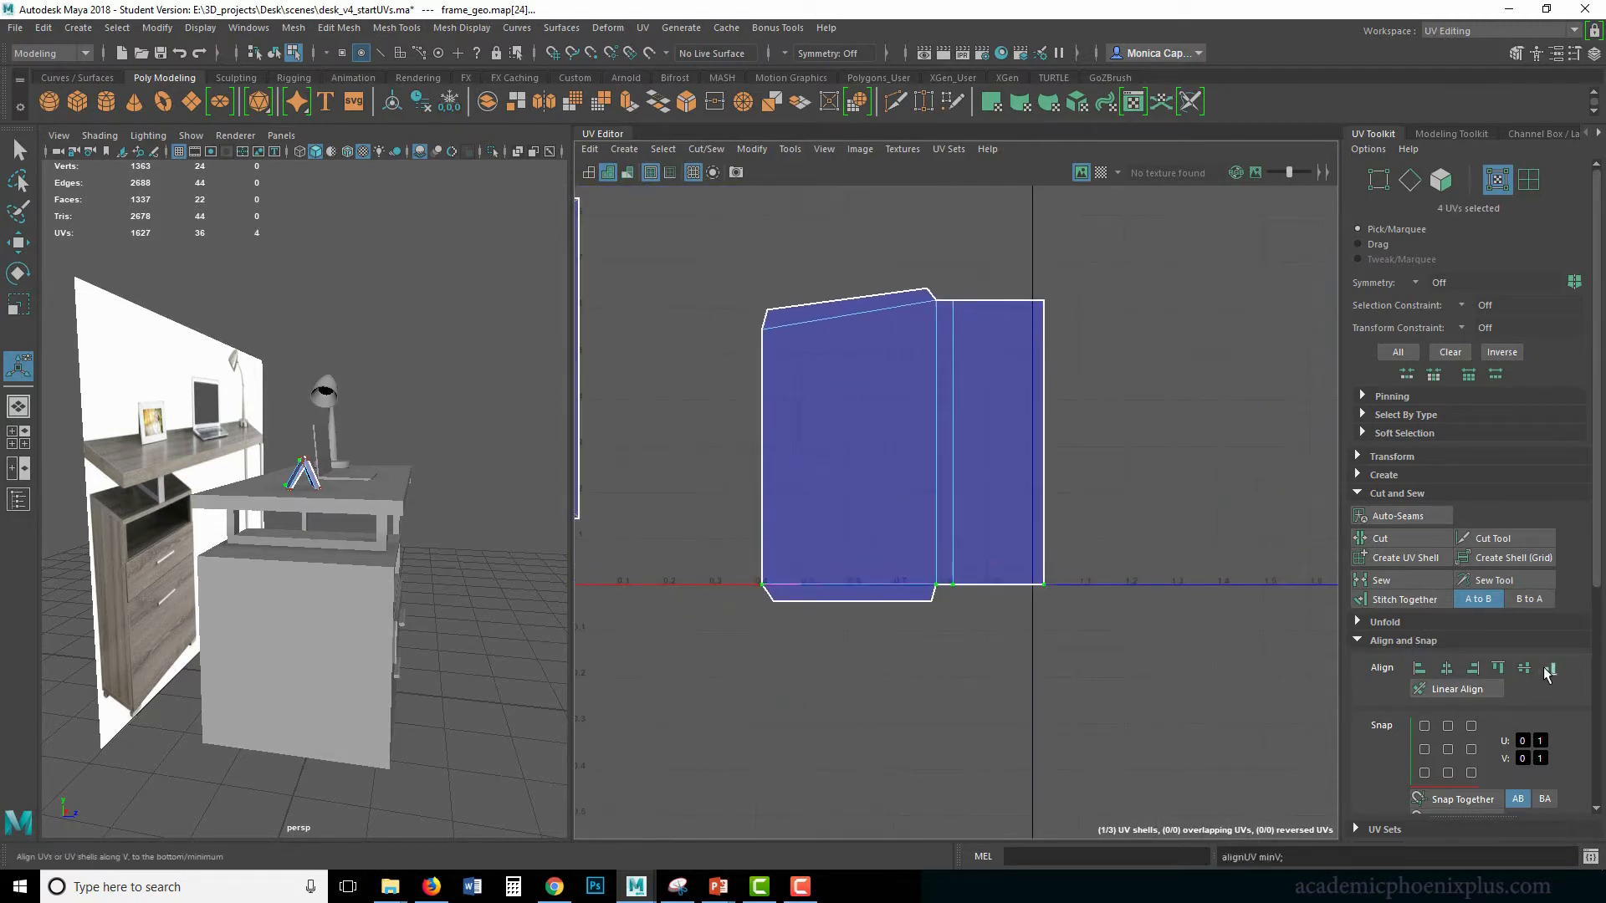
# Align the four UVs along the upper edge of the support shell's main faces to their maximum V.
pyautogui.click(758, 331)
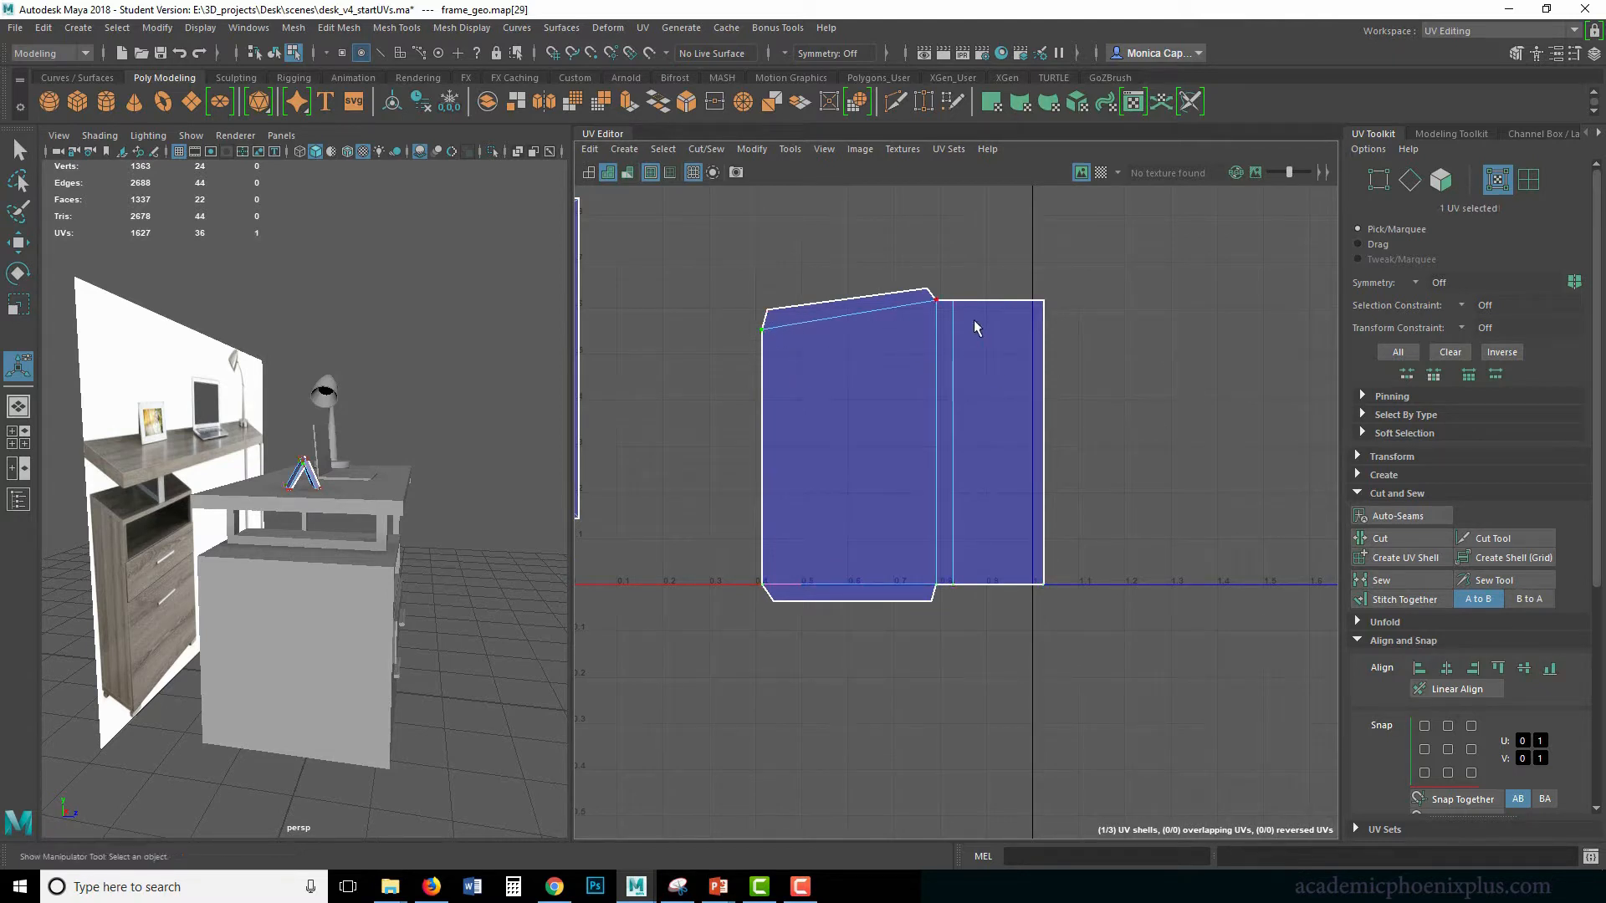
pyautogui.scroll(-5, 934, 301)
pyautogui.scroll(1, 999, 402)
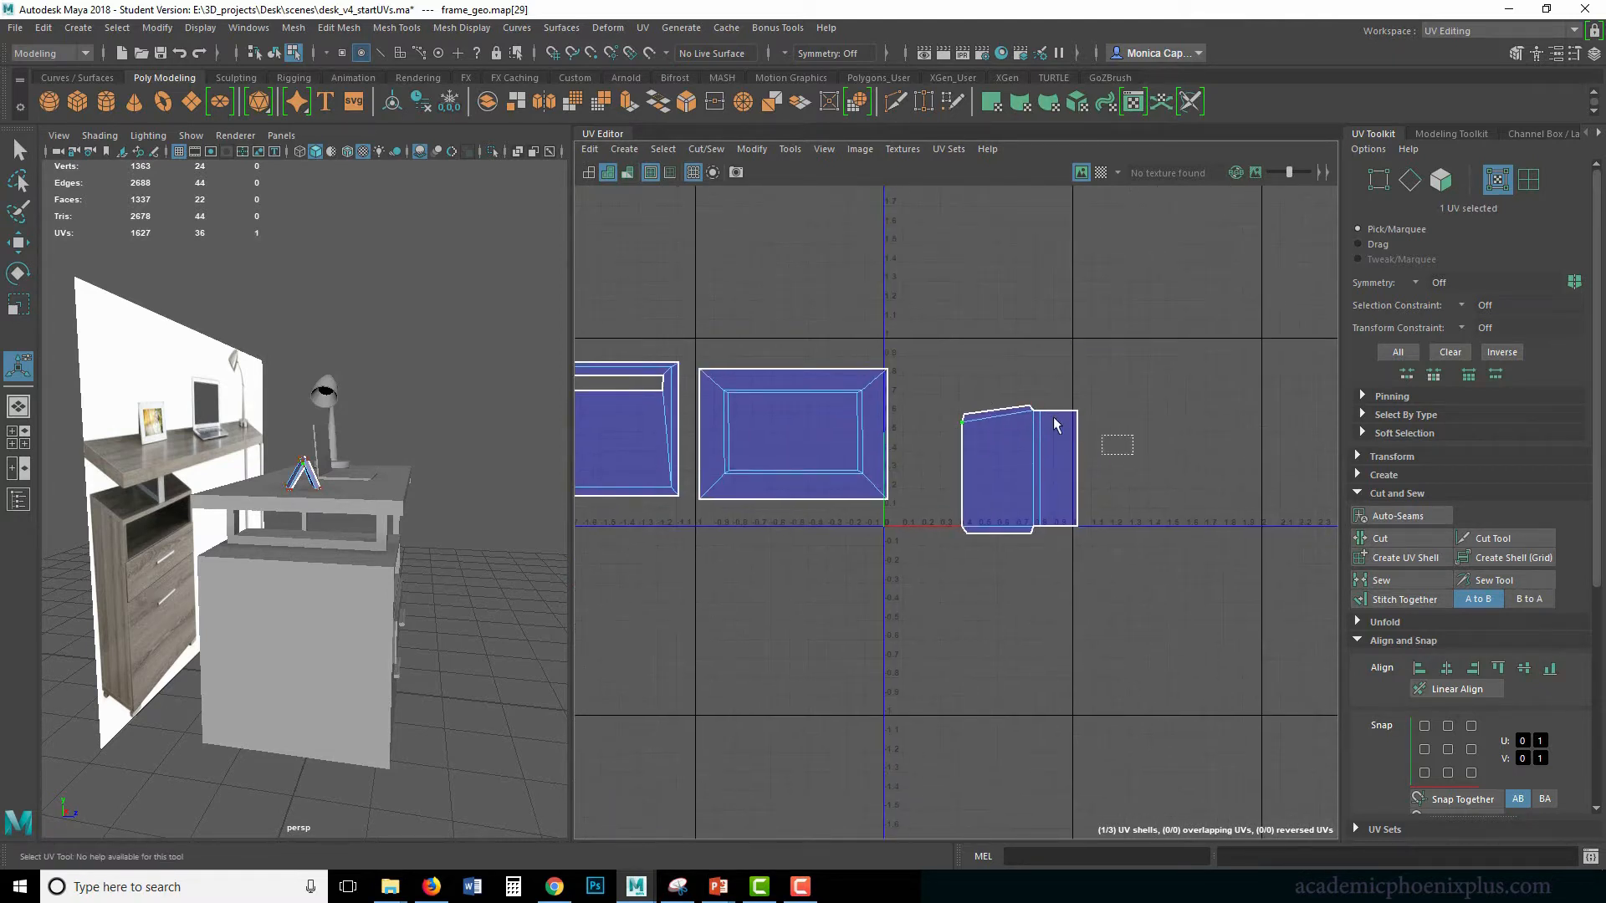
pyautogui.keyDown('shift'); pyautogui.moveTo(1055, 424); pyautogui.dragTo(1022, 407); pyautogui.keyUp('shift')
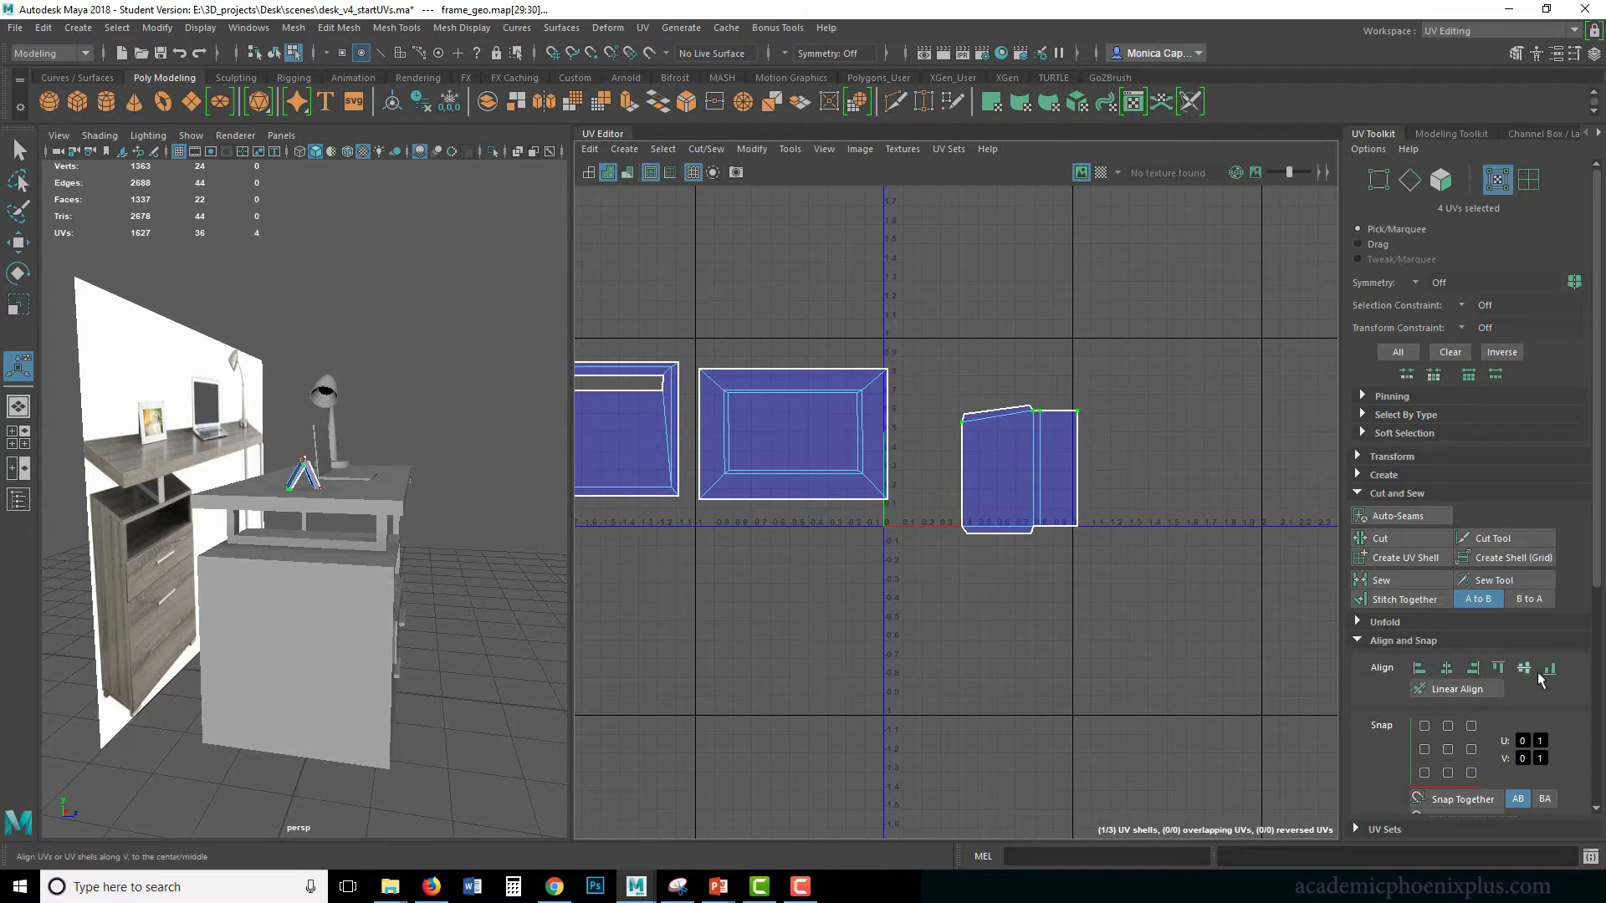
pyautogui.click(1498, 668)
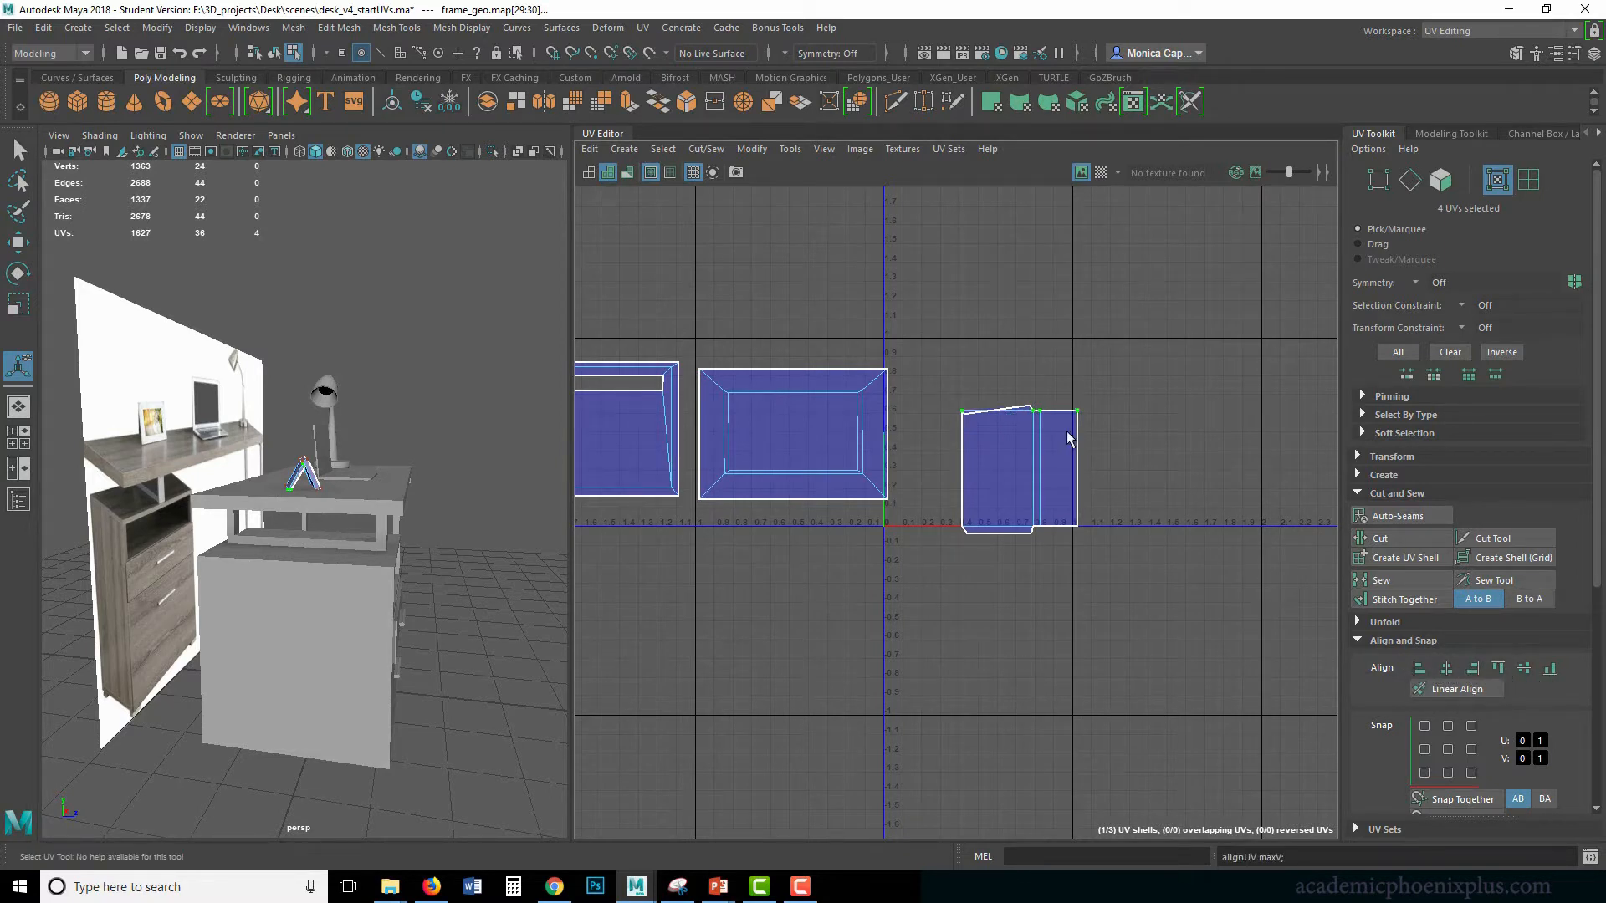
# Level the outer edge of the support shell's upper strip by aligning its two corner UVs to their maximum V.
pyautogui.scroll(4, 1046, 392)
pyautogui.click(1015, 434)
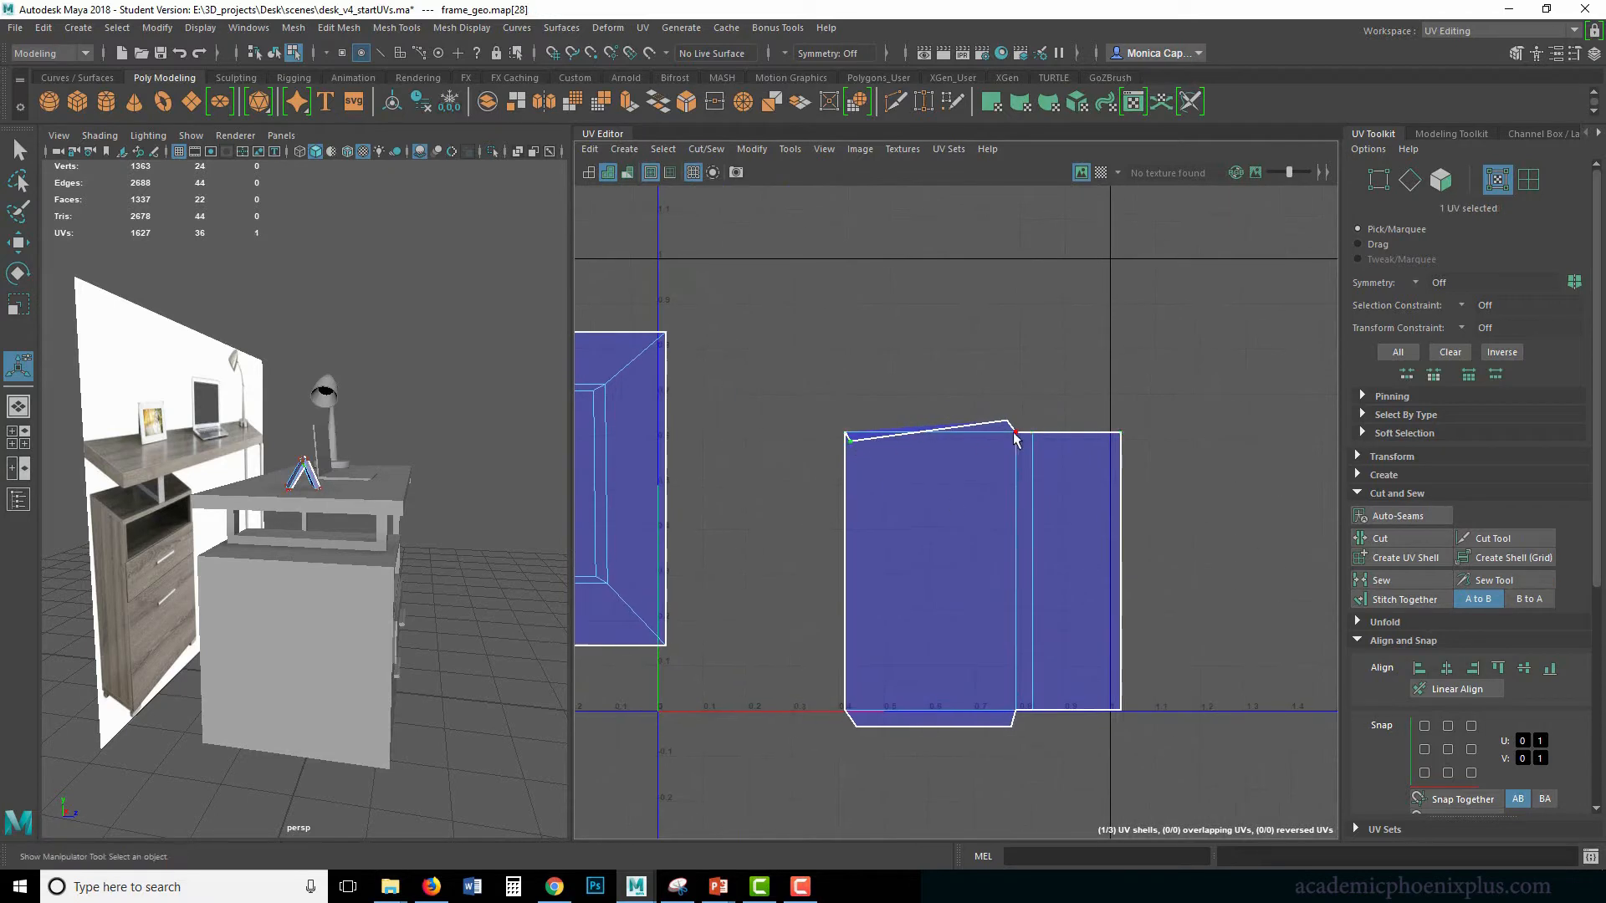
pyautogui.keyDown('shift'); pyautogui.click(1008, 423); pyautogui.keyUp('shift')
pyautogui.click(1498, 668)
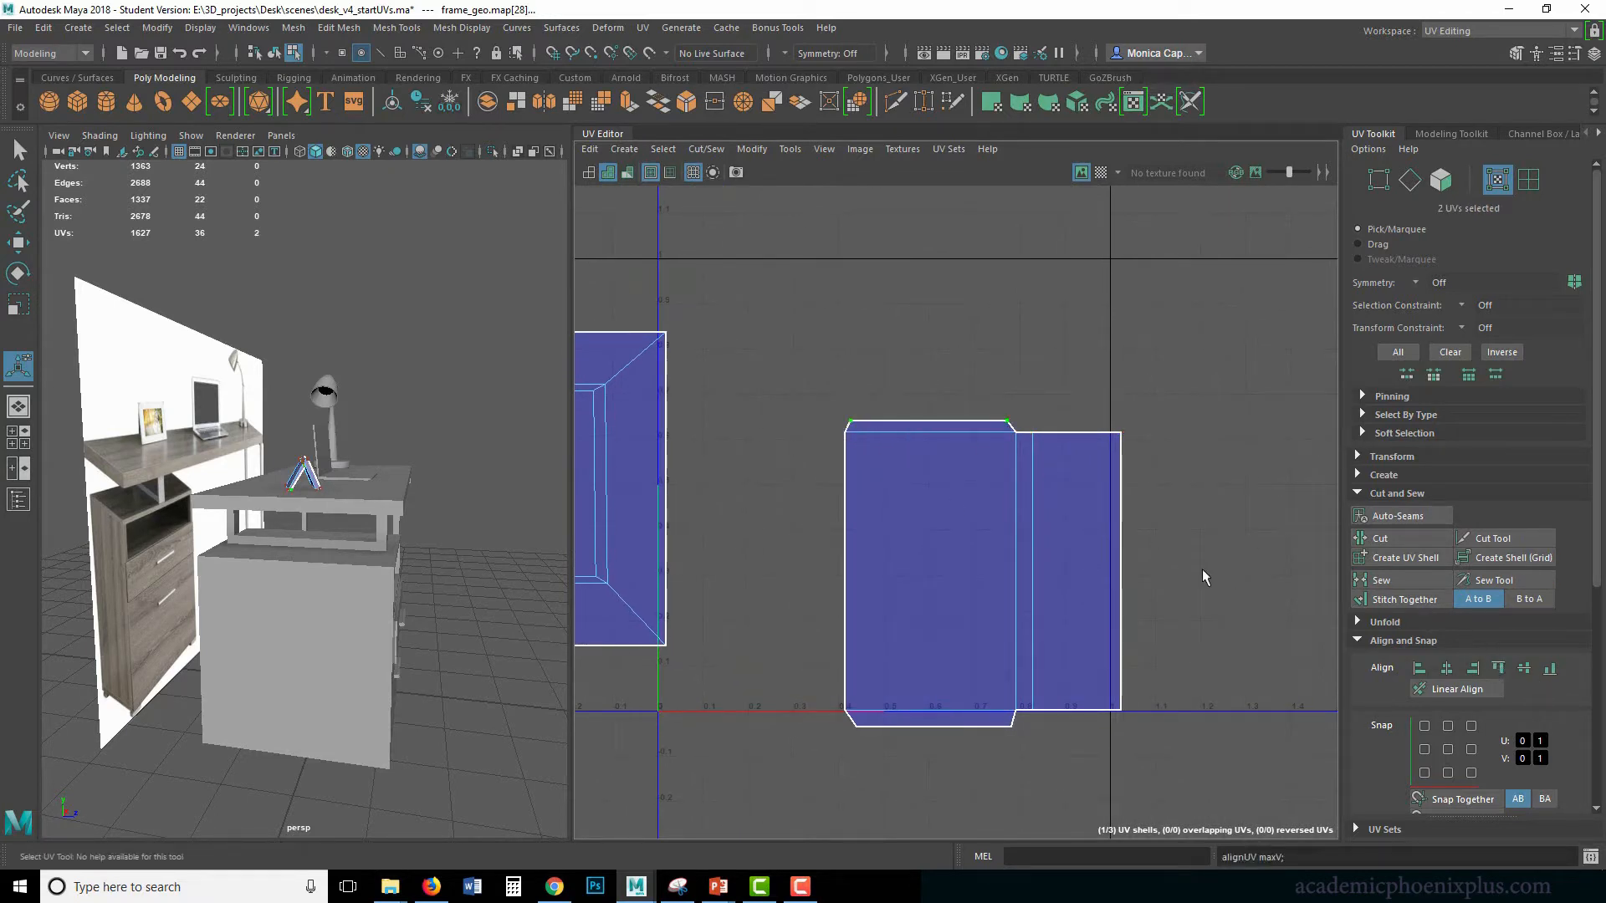
# Leave UV selection and display the checker map on the UVs and on the picture frame model.
pyautogui.moveTo(1112, 559); pyautogui.dragTo(888, 515, button='right')
pyautogui.keyDown('alt'); pyautogui.moveTo(774, 469); pyautogui.dragTo(891, 458, button='middle'); pyautogui.keyUp('alt')
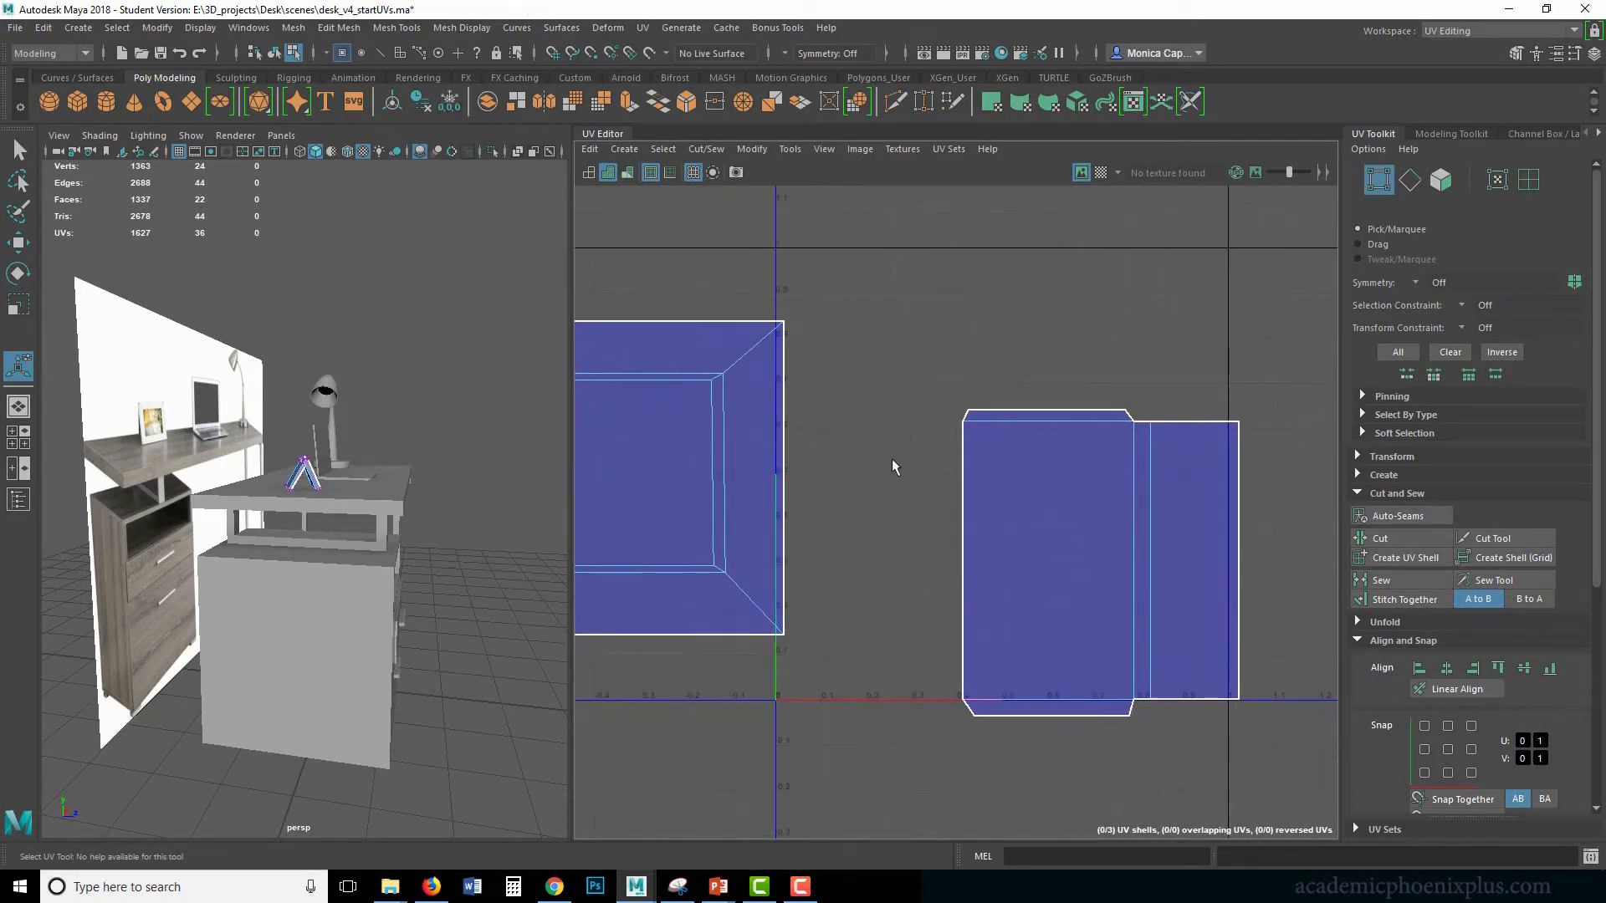
pyautogui.click(1103, 177)
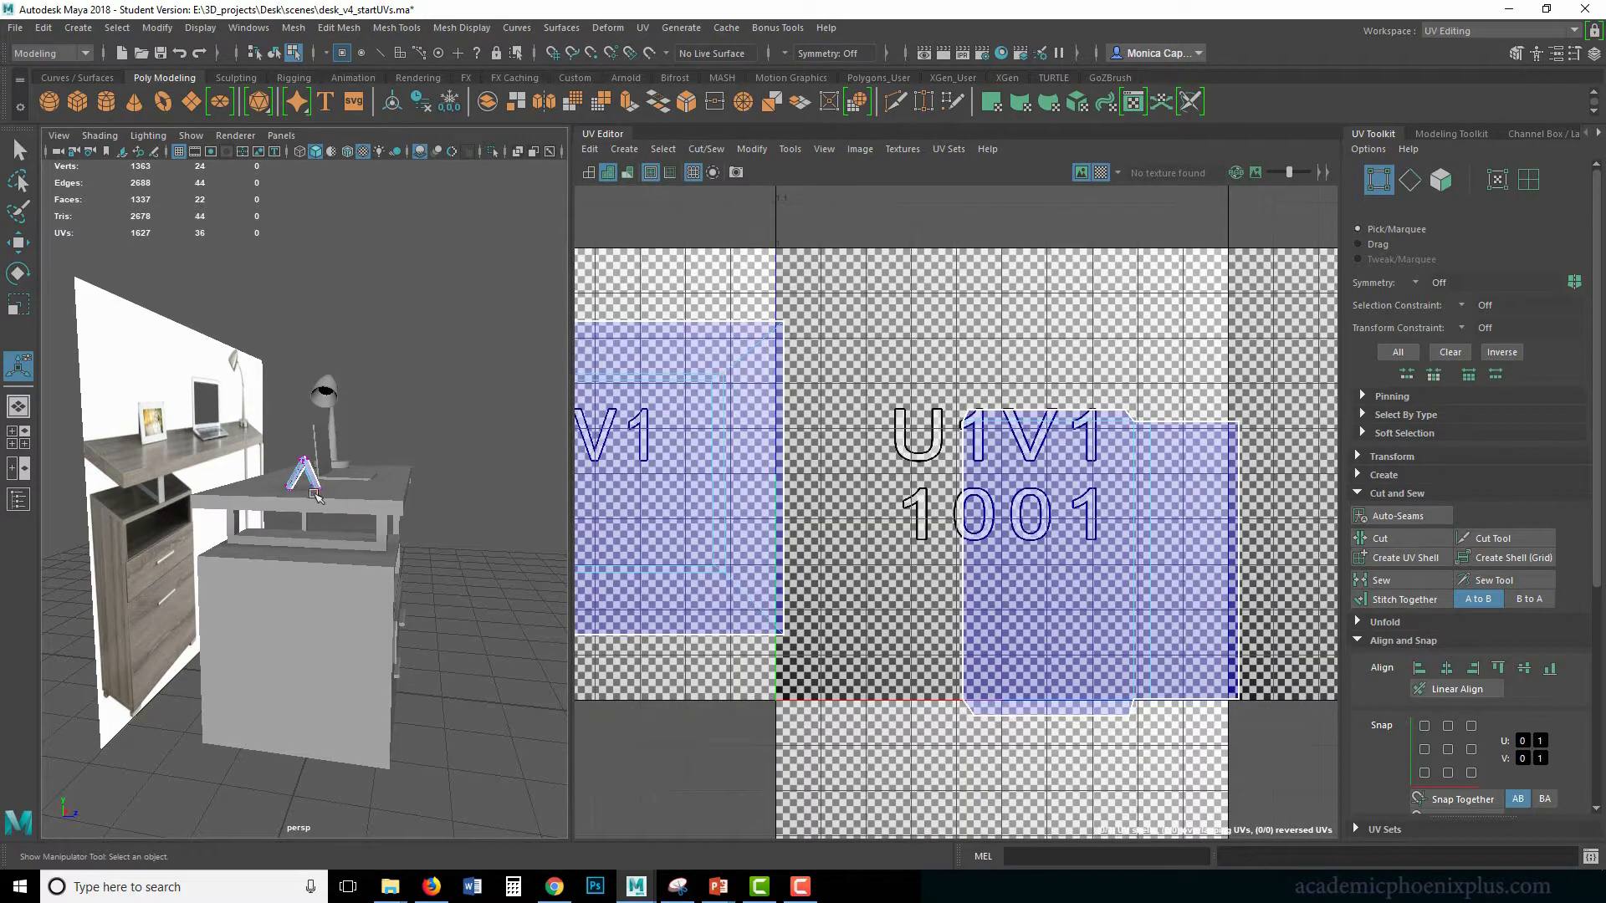
pyautogui.press('f')
# Try unfolding the eight faces of the frame's back shell, then undo the unfold.
pyautogui.moveTo(263, 435); pyautogui.dragTo(410, 552)
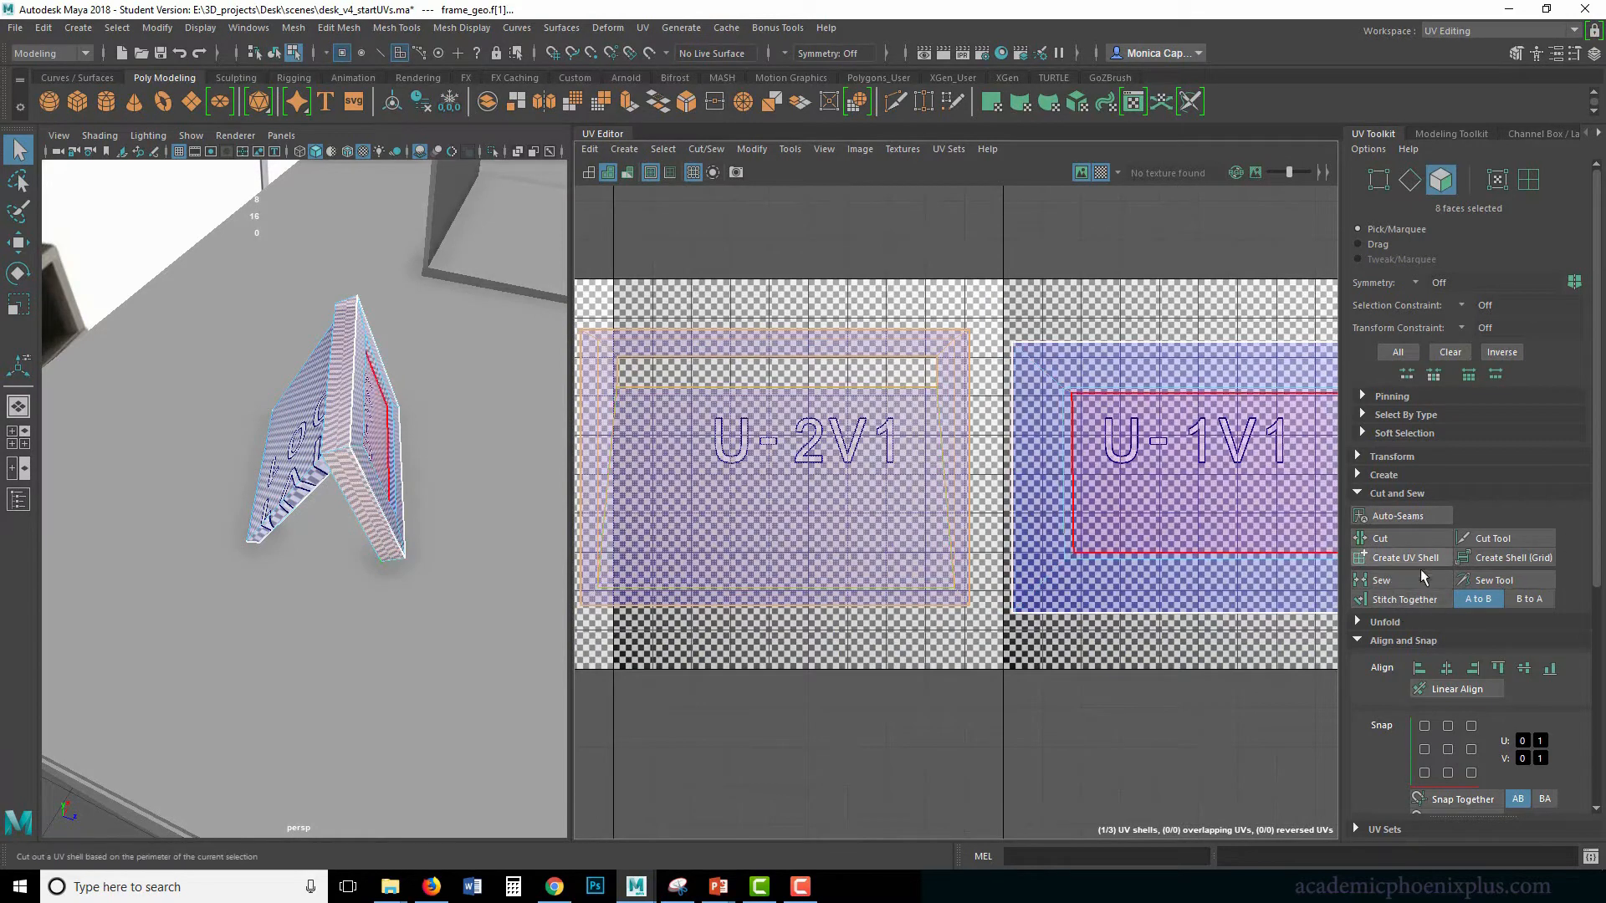
pyautogui.click(1388, 622)
pyautogui.click(1388, 664)
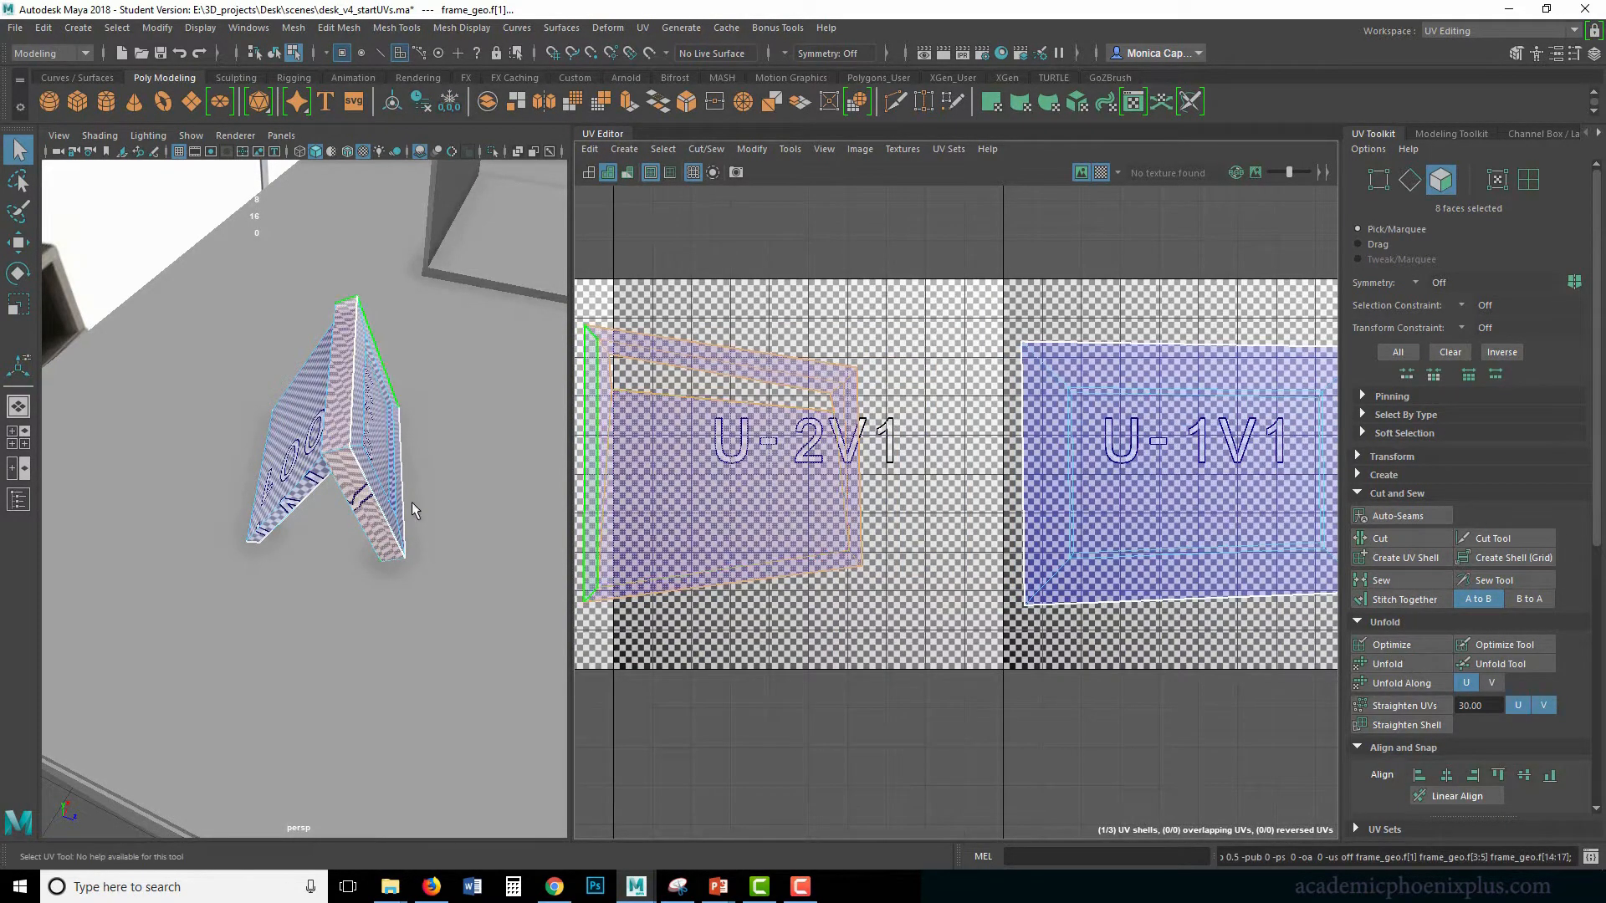
pyautogui.click(318, 492)
pyautogui.hotkey('ctrl', 'z')
pyautogui.hotkey('ctrl', 'z')
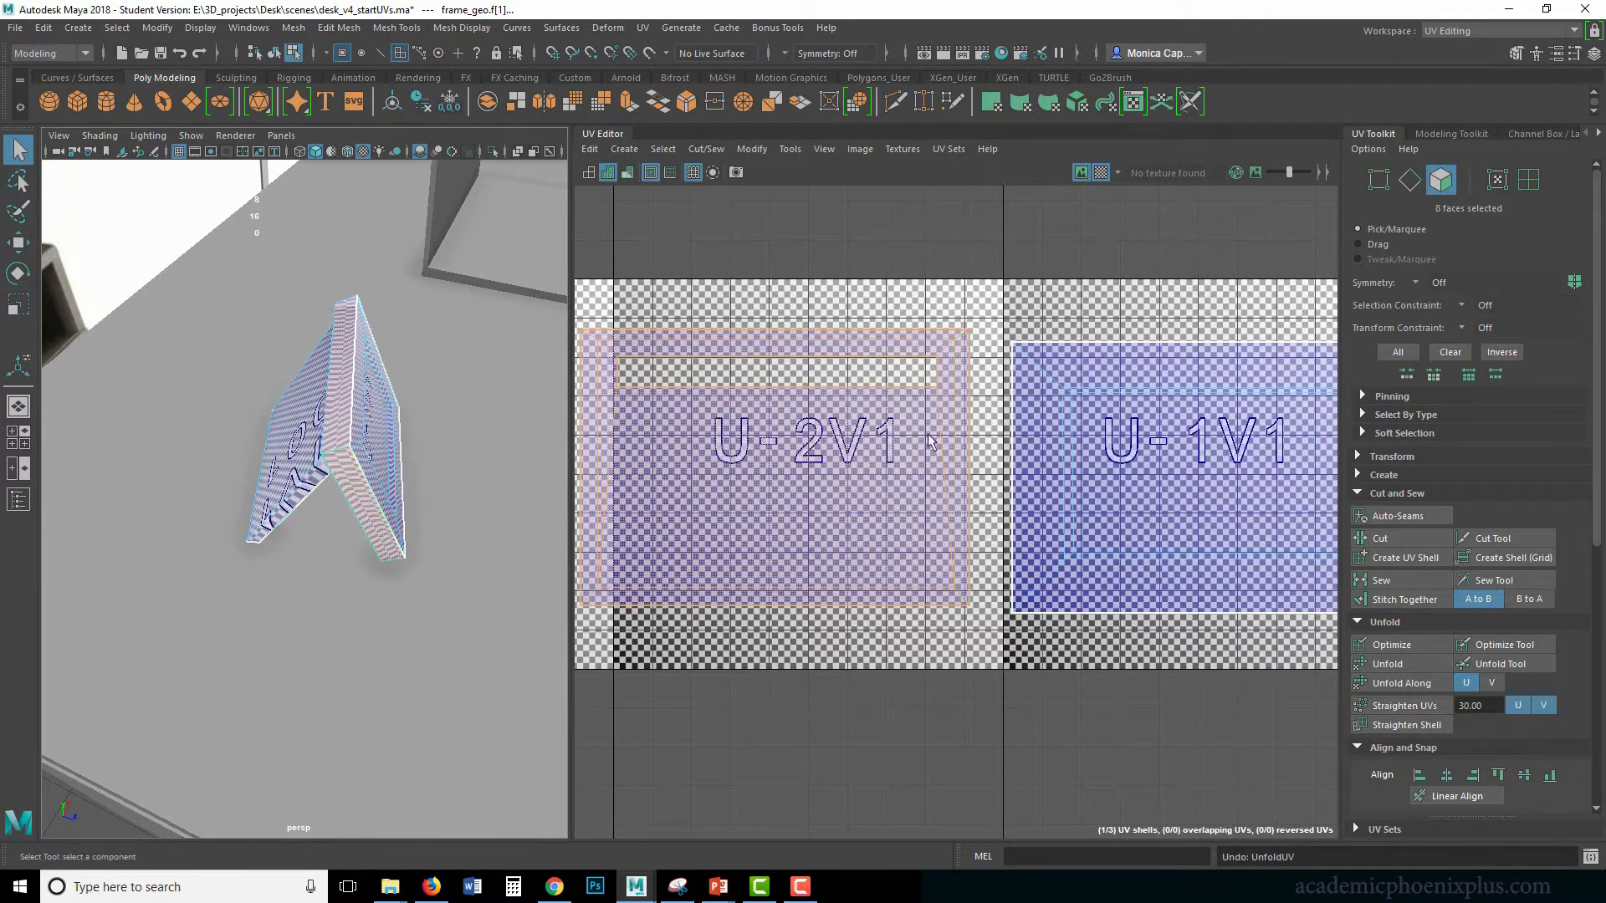
# Try selecting the outer border edges of the frame's back shell for scaling.
pyautogui.moveTo(896, 350); pyautogui.dragTo(898, 308, button='right')
pyautogui.doubleClick(874, 329)
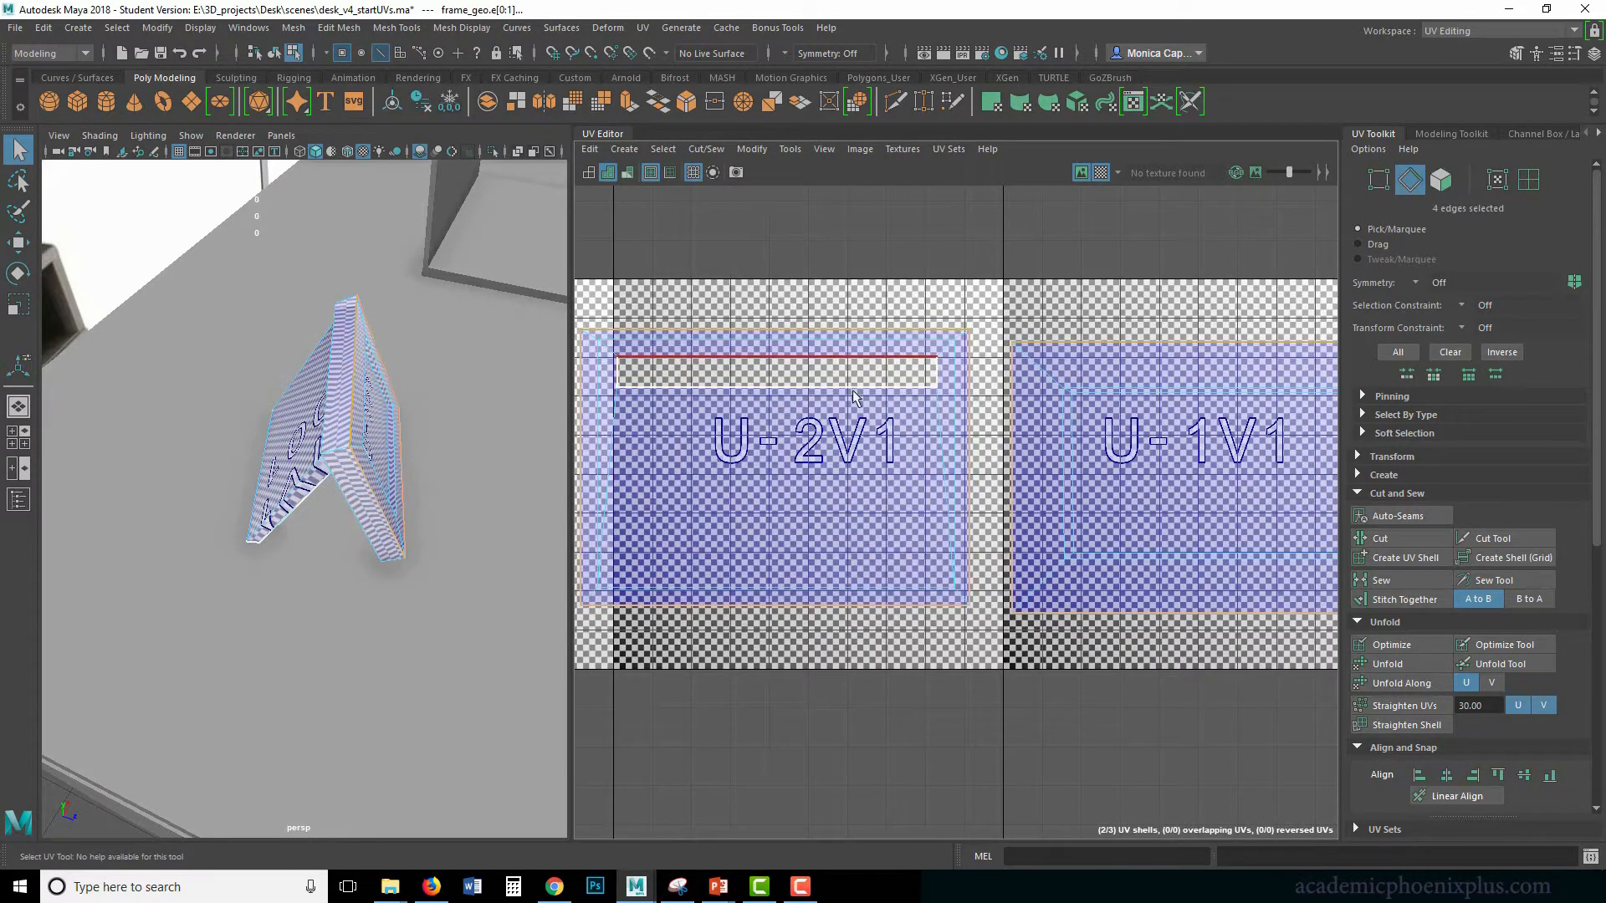
pyautogui.press('r')
pyautogui.keyDown('alt'); pyautogui.moveTo(1088, 429); pyautogui.dragTo(1082, 429, button='middle'); pyautogui.keyUp('alt')
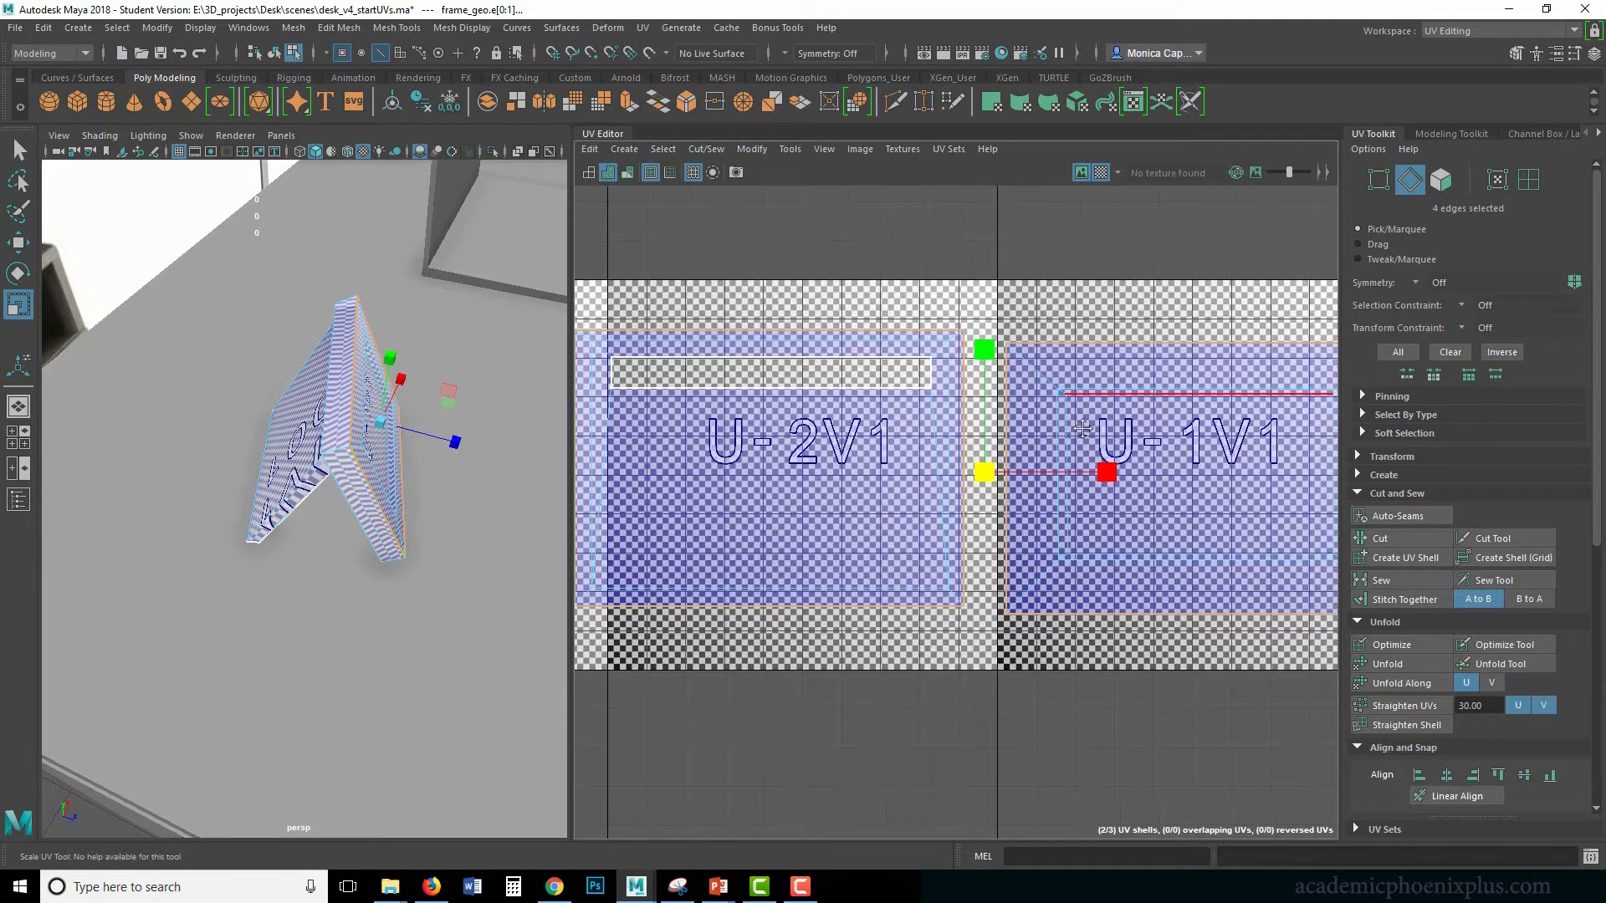
pyautogui.scroll(-3, 1082, 429)
pyautogui.moveTo(1319, 590); pyautogui.dragTo(1028, 316)
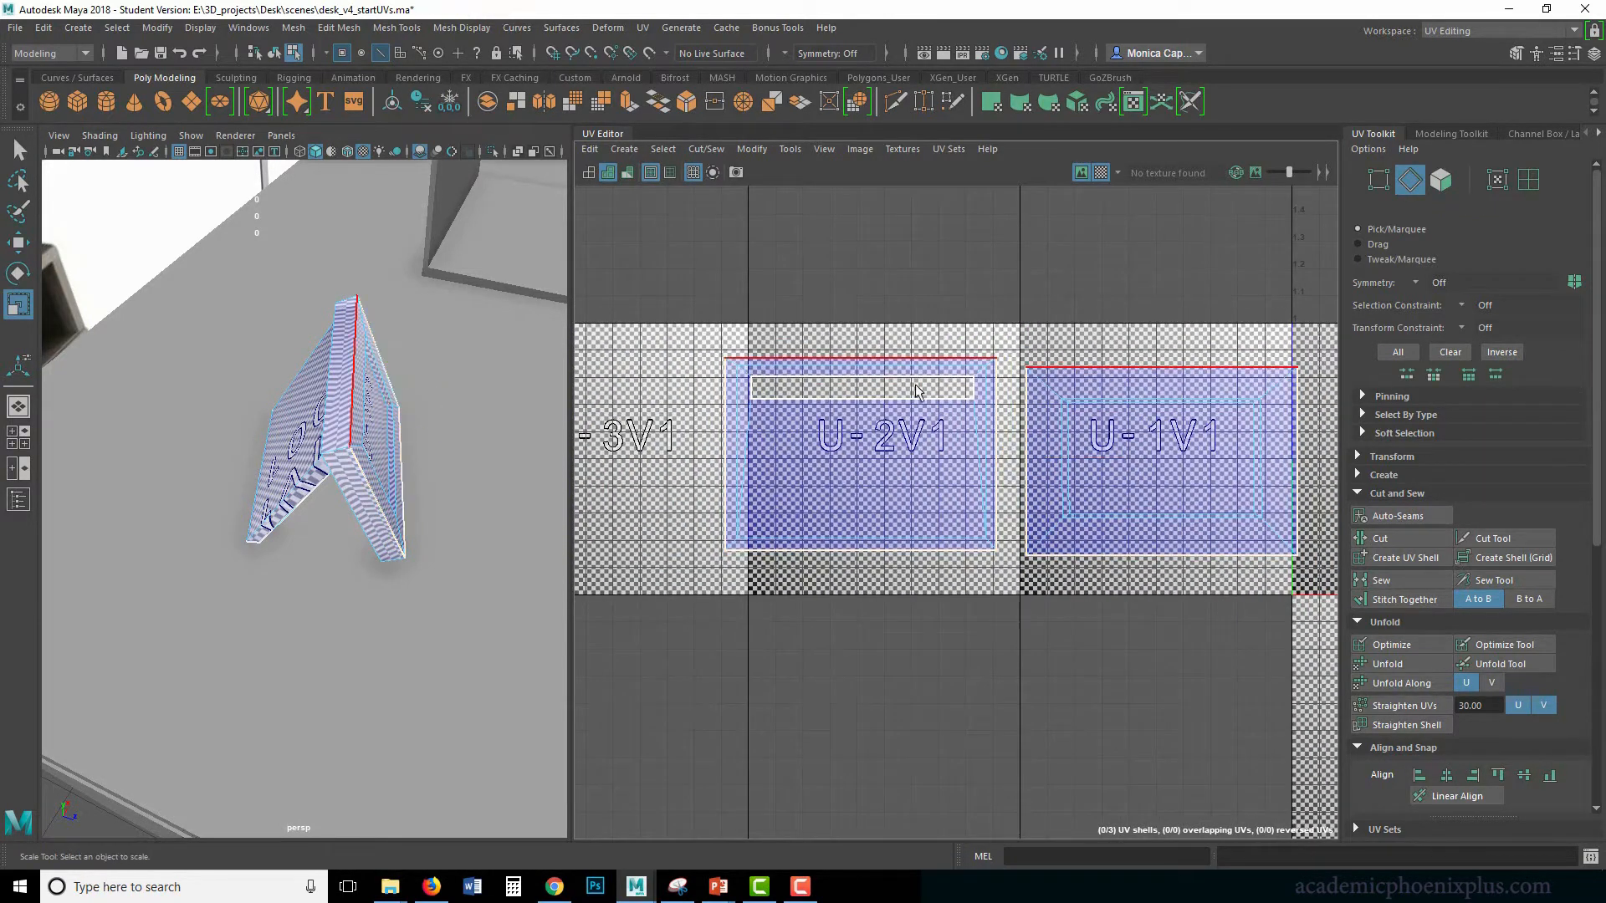
pyautogui.click(843, 361)
pyautogui.keyDown('shift'); pyautogui.click(753, 539); pyautogui.keyUp('shift')
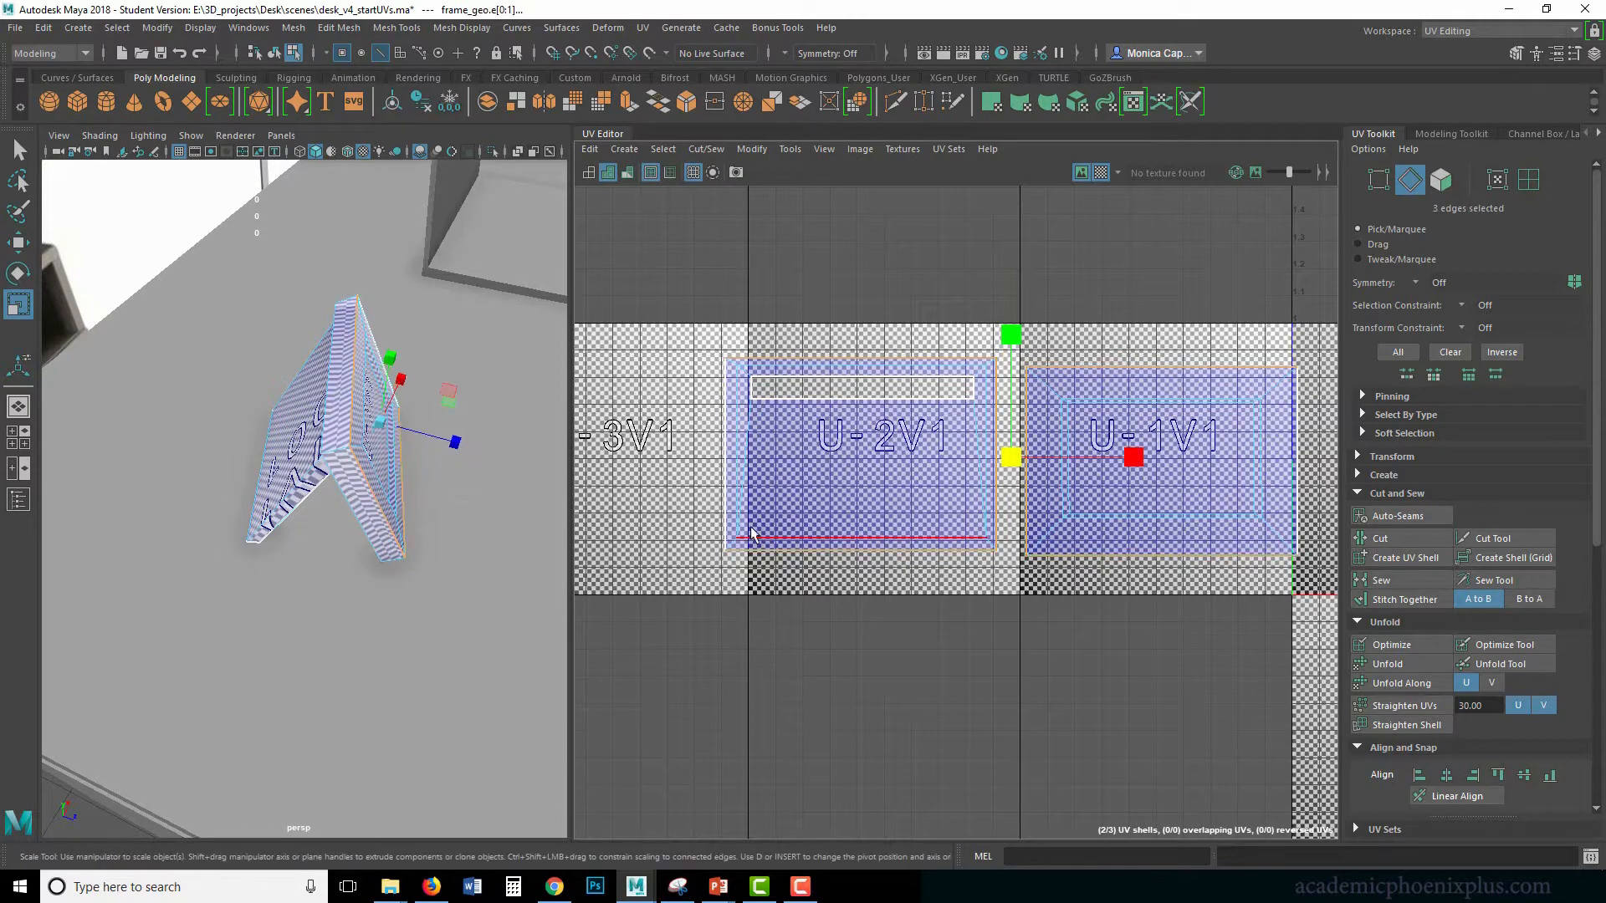
pyautogui.keyDown('shift'); pyautogui.click(1070, 374); pyautogui.keyUp('shift')
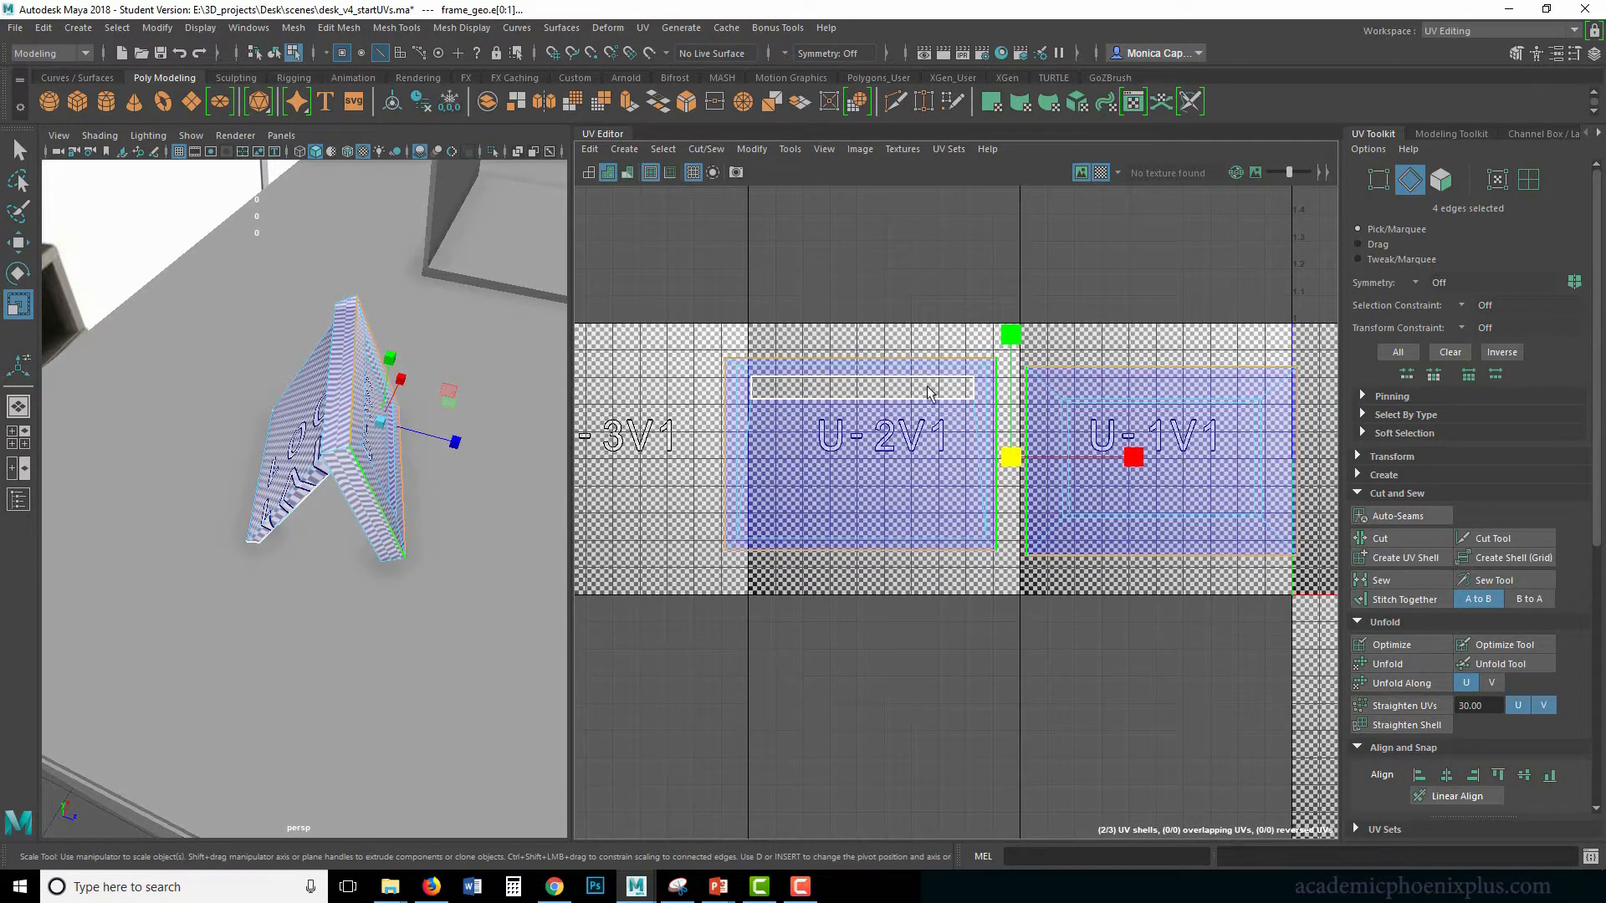
# Select the four outer corner UVs of the frame's back shell and scale them slightly outward to widen its border.
pyautogui.moveTo(867, 388); pyautogui.dragTo(831, 368, button='right')
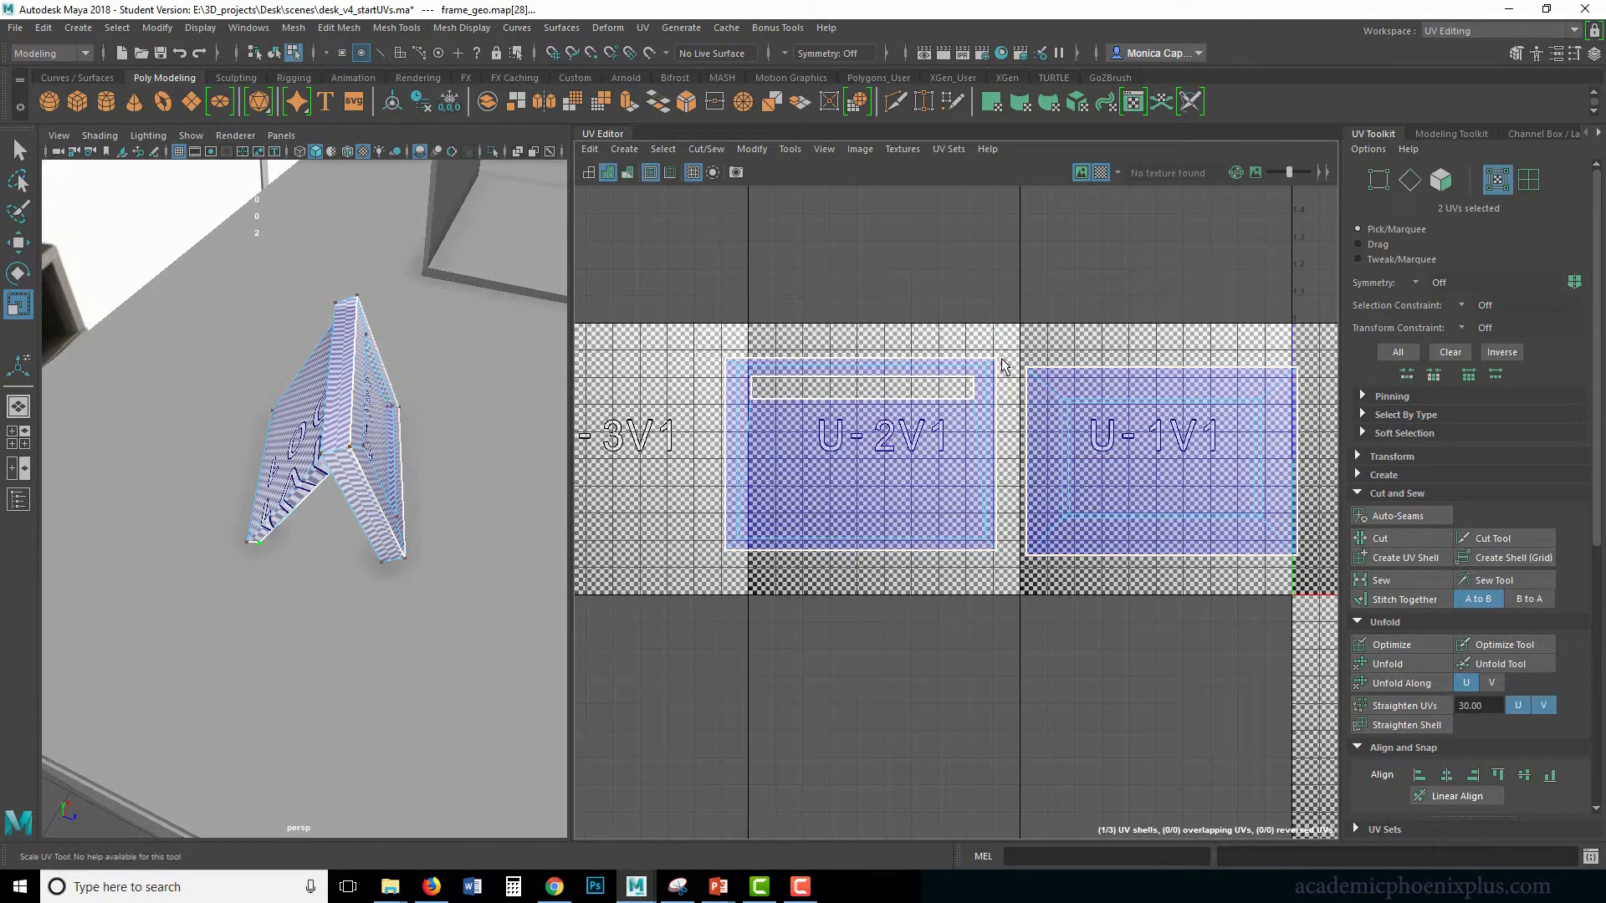
pyautogui.moveTo(1002, 360); pyautogui.dragTo(1007, 364)
pyautogui.keyDown('shift'); pyautogui.moveTo(1000, 558); pyautogui.dragTo(733, 545); pyautogui.keyUp('shift')
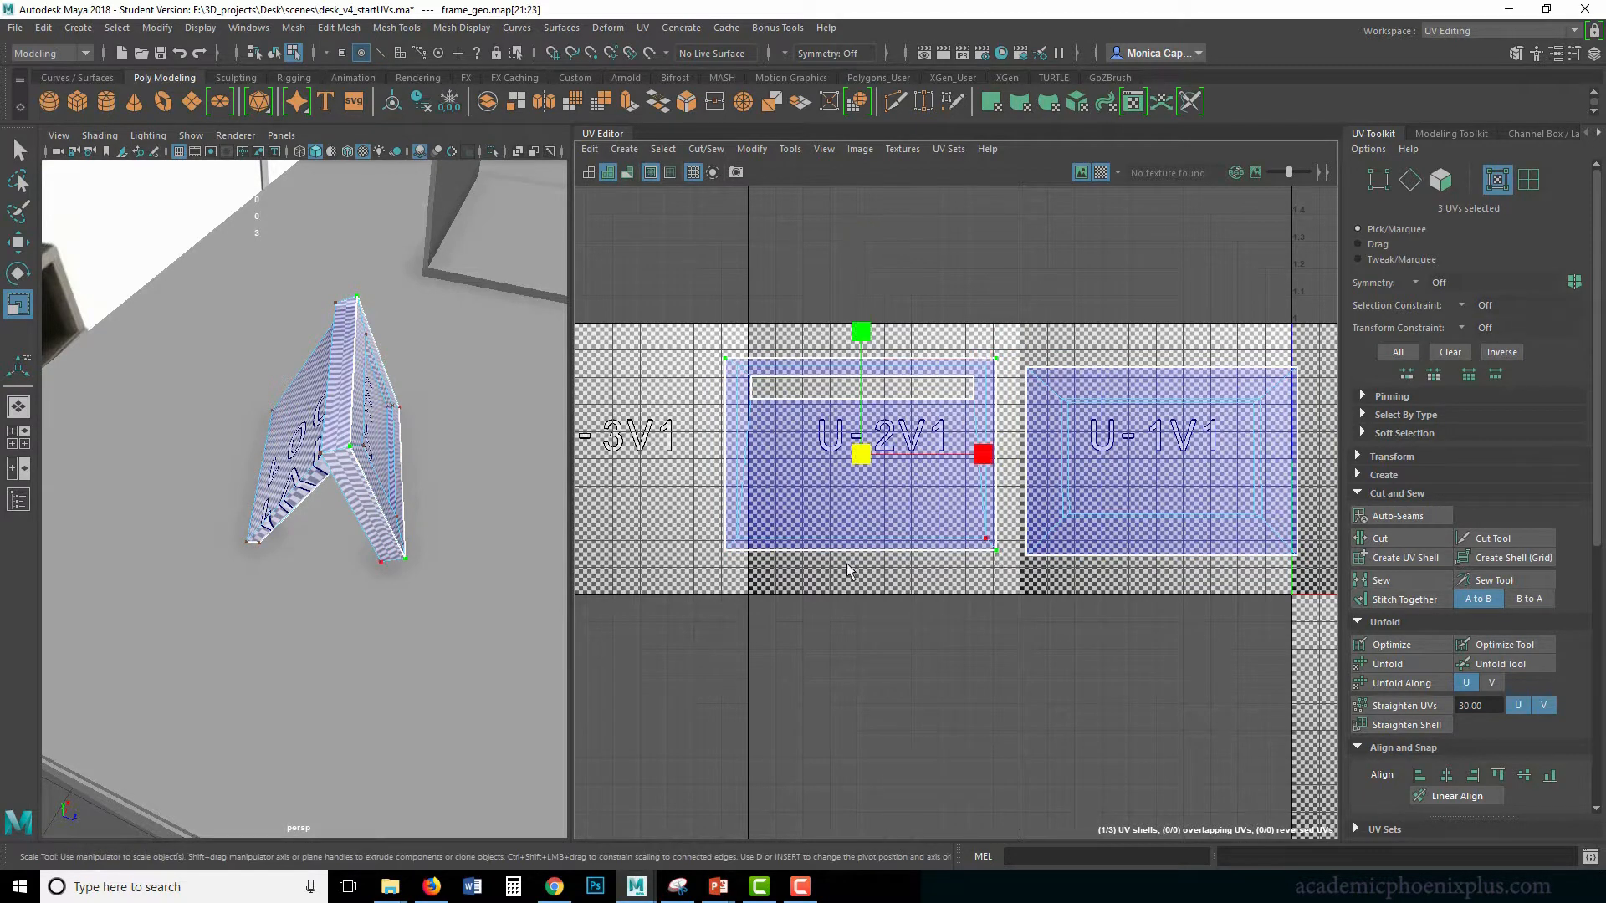
pyautogui.moveTo(862, 454); pyautogui.dragTo(880, 461)
pyautogui.press('-')
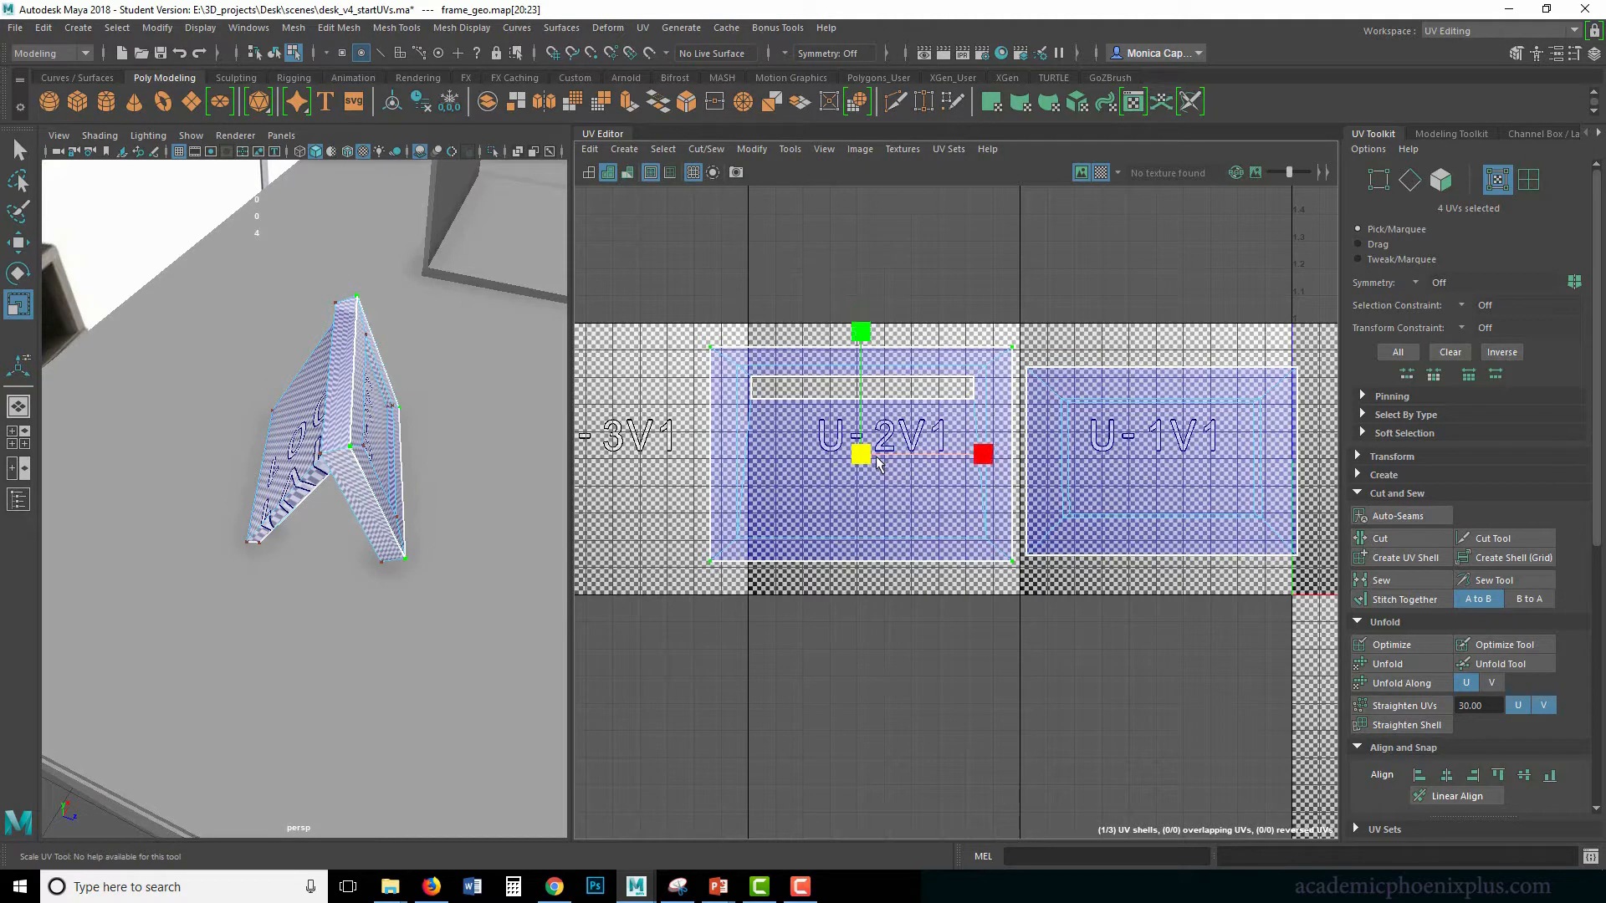
# Try moving the back shell's upper corner UV nearest the front shell, then undo the move.
pyautogui.click(1013, 349)
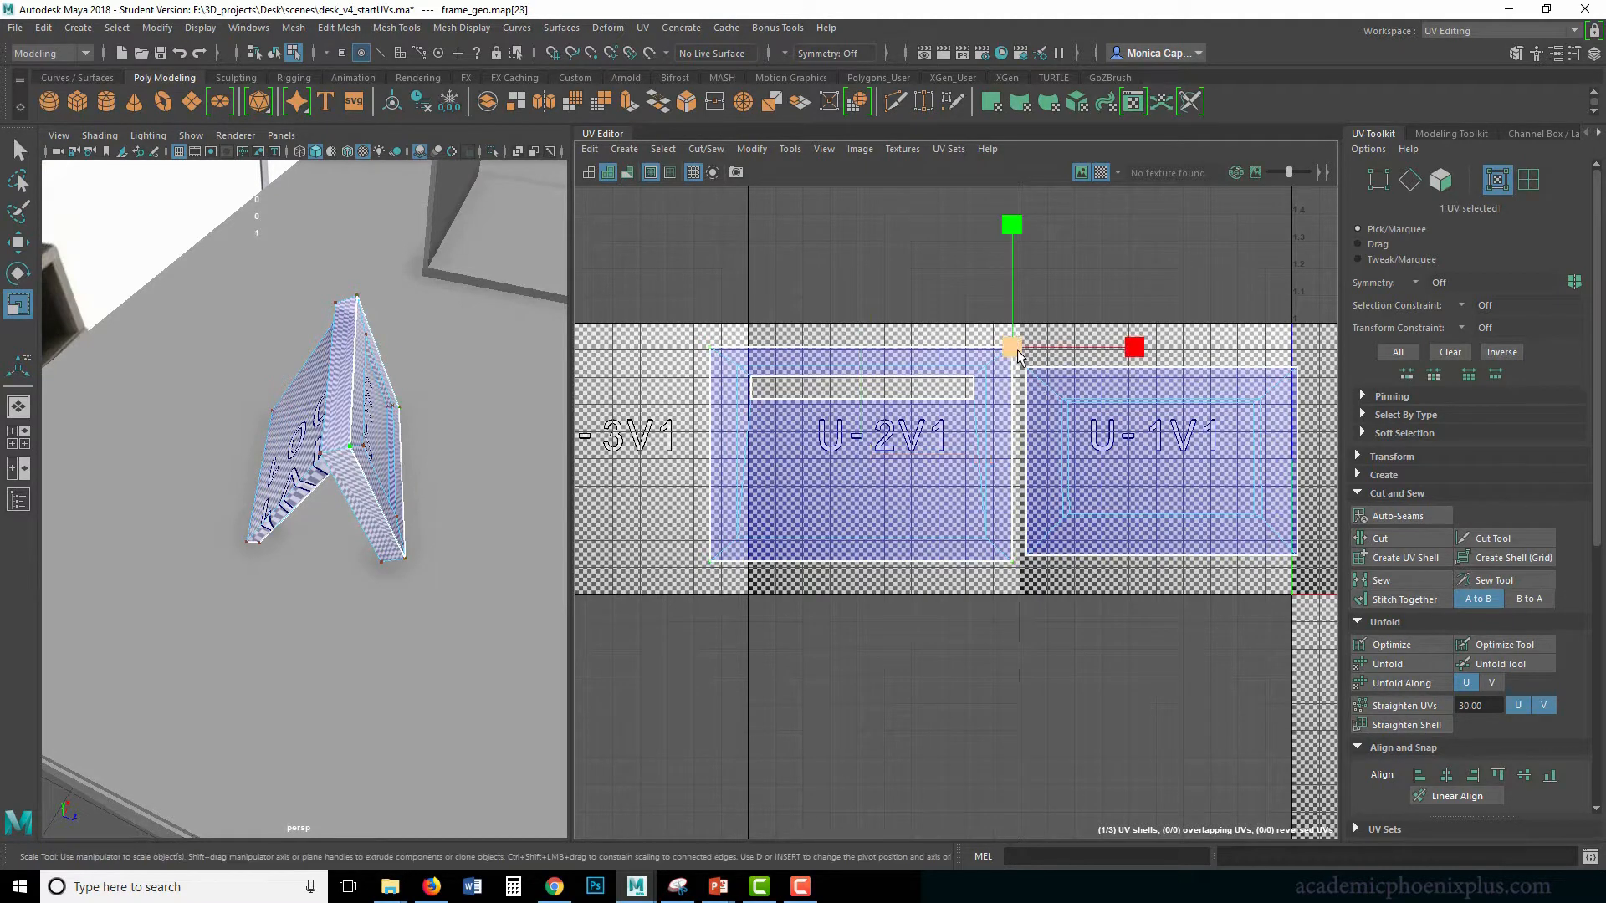
pyautogui.press('w')
pyautogui.moveTo(1014, 349); pyautogui.dragTo(1015, 352)
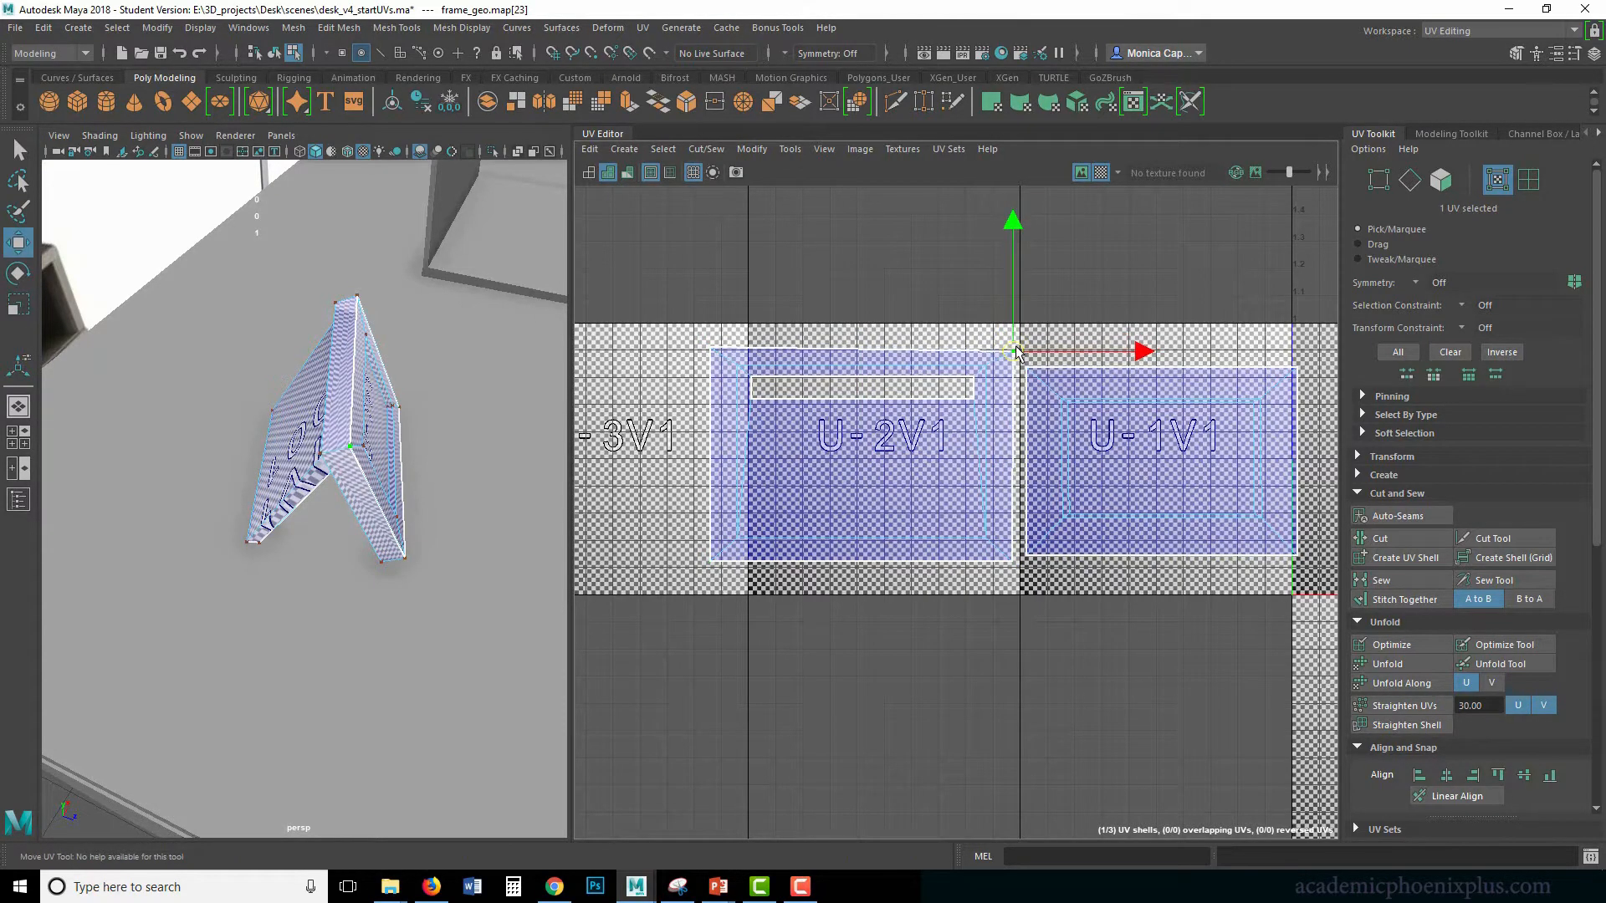
pyautogui.hotkey('ctrl', 'z')
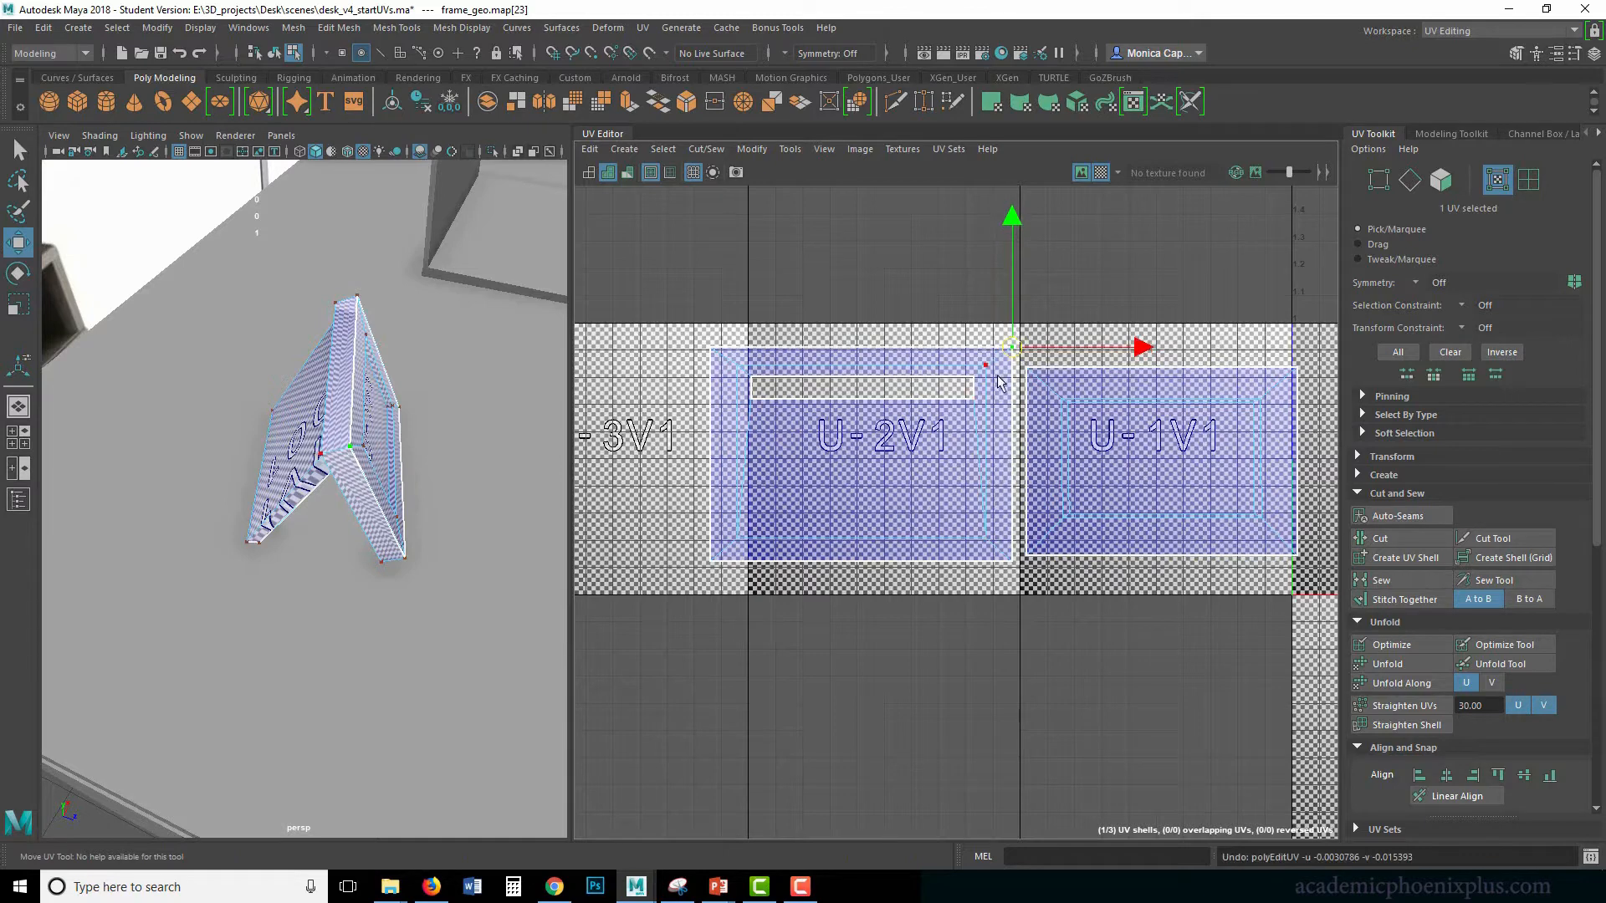
# Undo the last few changes to the frame's back shell after checking the checker pattern on the model's side.
pyautogui.keyDown('alt'); pyautogui.moveTo(485, 519); pyautogui.dragTo(437, 479); pyautogui.keyUp('alt')
pyautogui.keyDown('alt'); pyautogui.moveTo(436, 479); pyautogui.dragTo(496, 491, button='right'); pyautogui.keyUp('alt')
pyautogui.hotkey('ctrl', 'z')
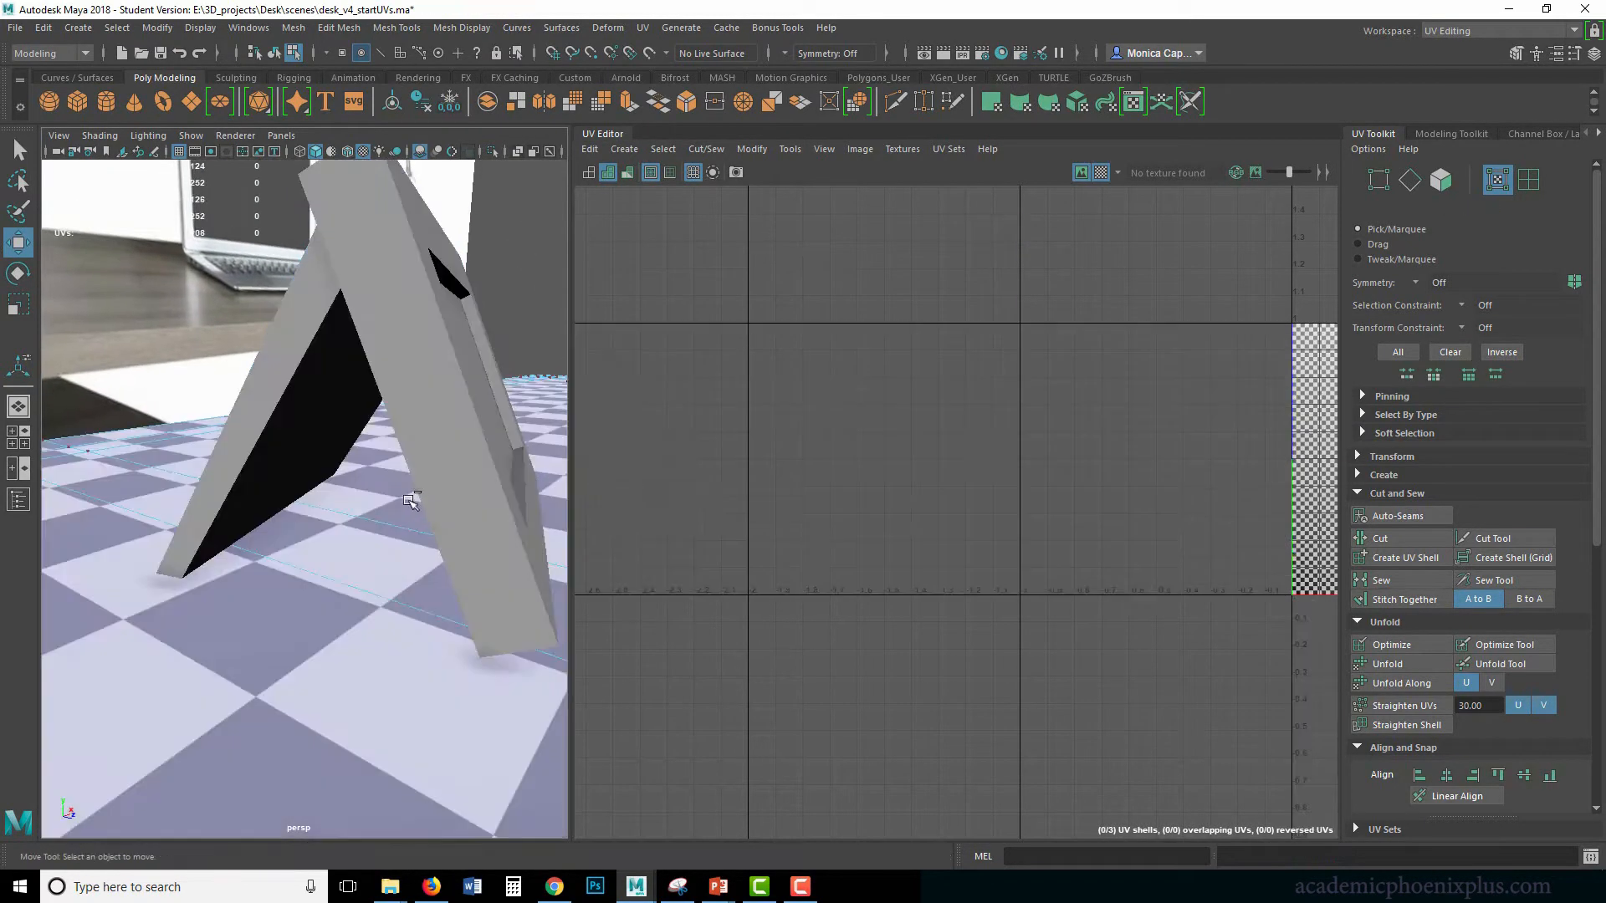
pyautogui.hotkey('ctrl', 'z')
pyautogui.hotkey('ctrl', 'z')
pyautogui.press('r')
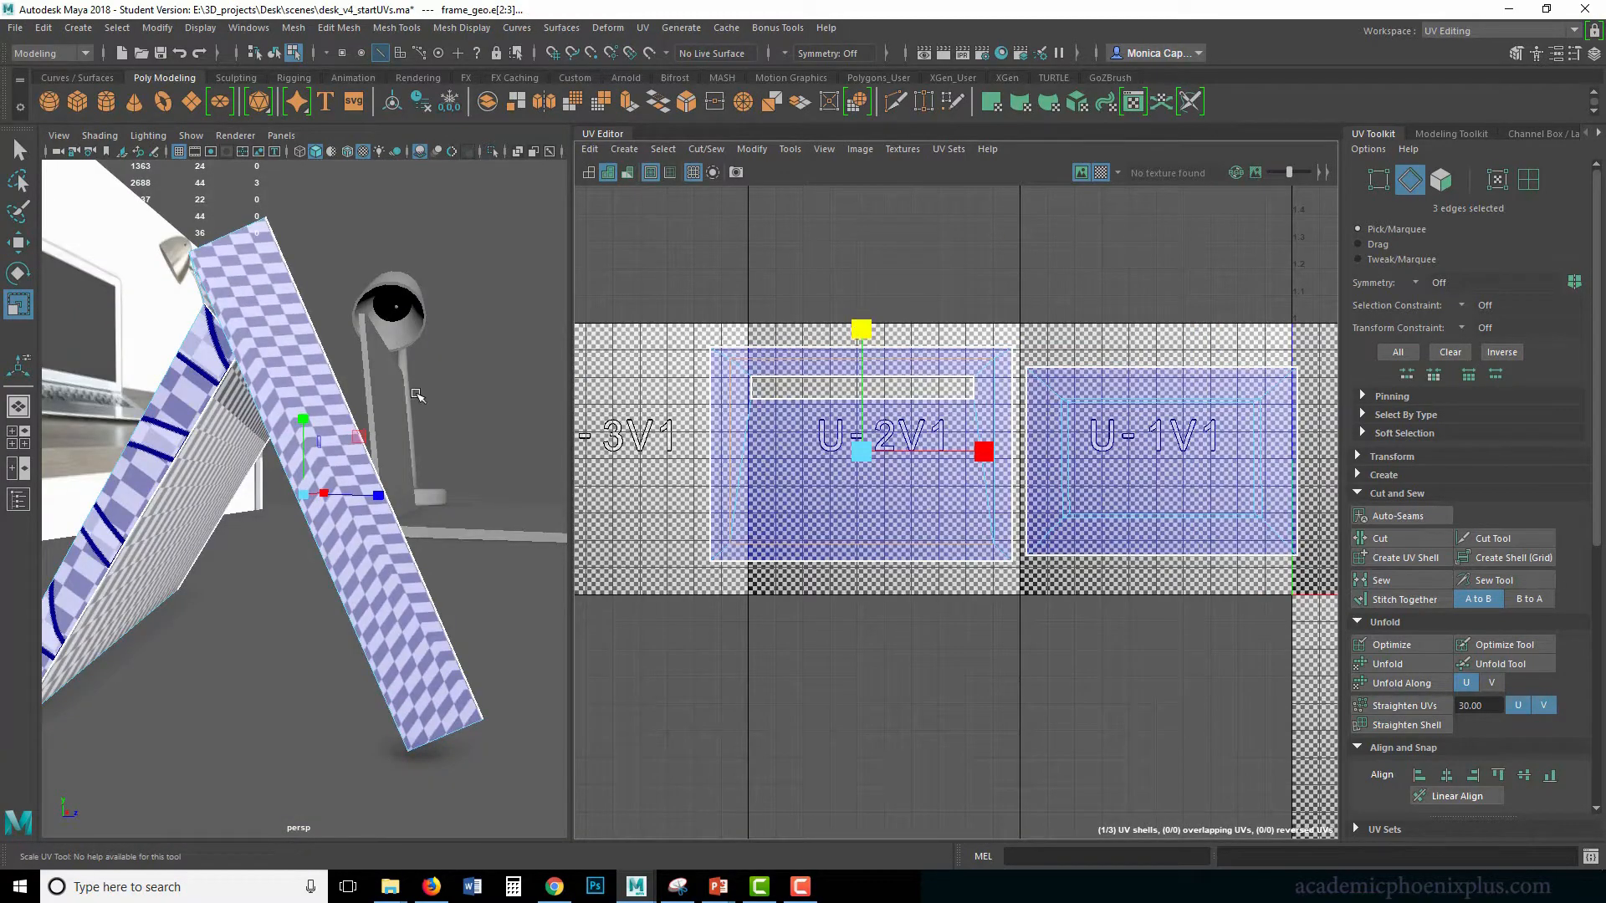
# Try unfolding the UVs of the entire picture frame object, then undo the unfold.
pyautogui.keyDown('alt'); pyautogui.moveTo(416, 395); pyautogui.dragTo(318, 352); pyautogui.keyUp('alt')
pyautogui.rightClick(305, 348)
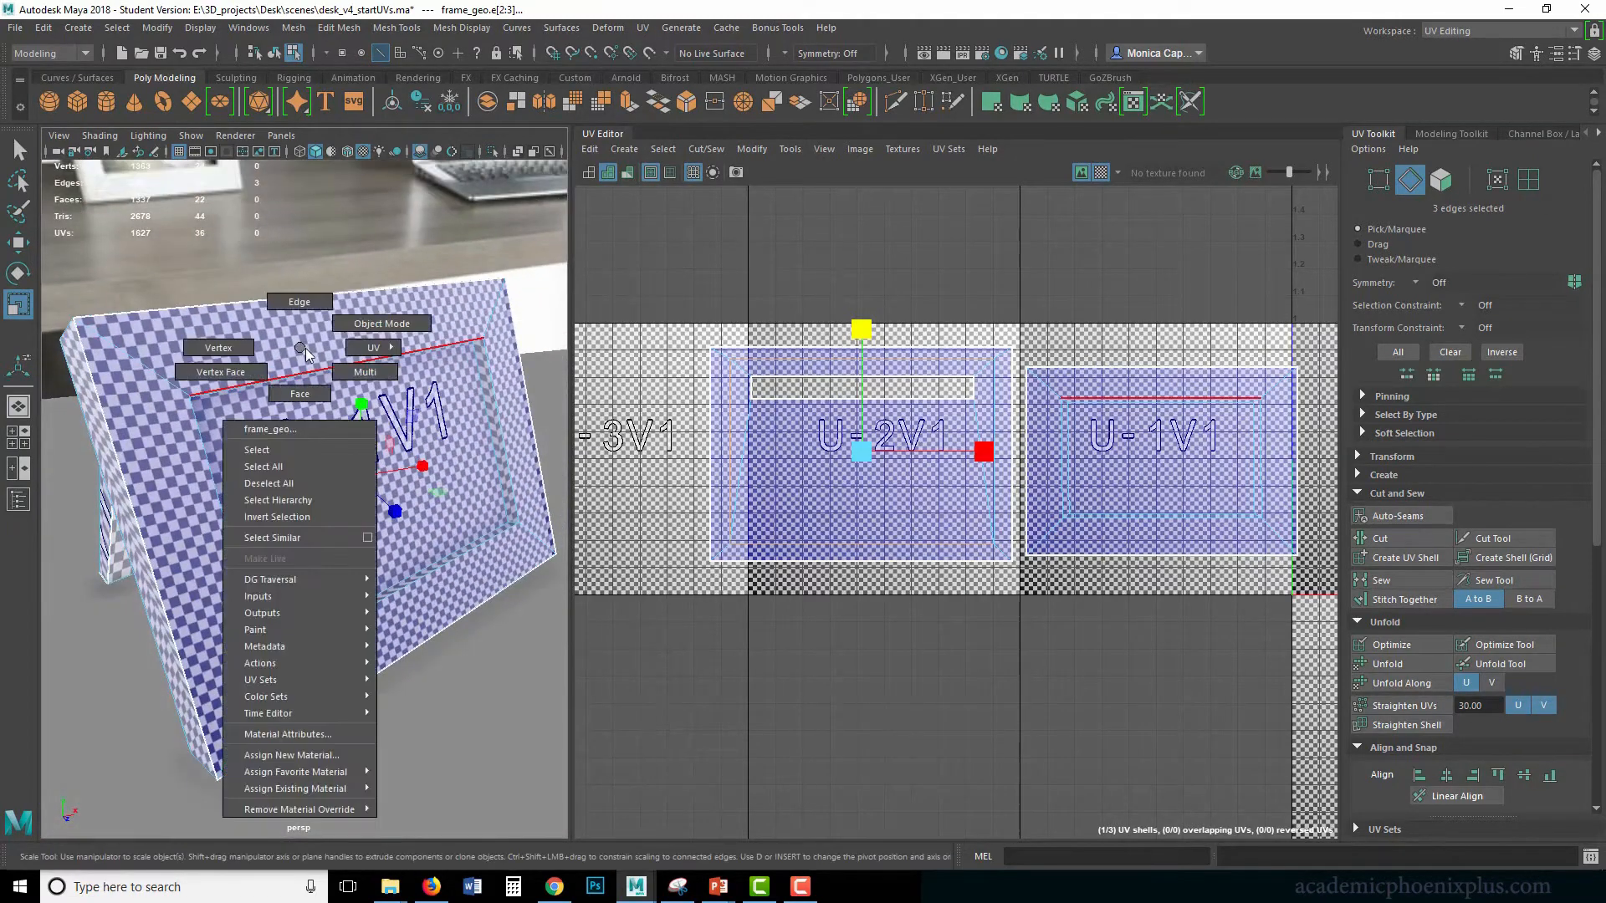
pyautogui.moveTo(301, 348); pyautogui.dragTo(381, 324, button='right')
pyautogui.scroll(-6, 470, 368)
pyautogui.keyDown('alt'); pyautogui.moveTo(298, 401); pyautogui.dragTo(437, 471); pyautogui.keyUp('alt')
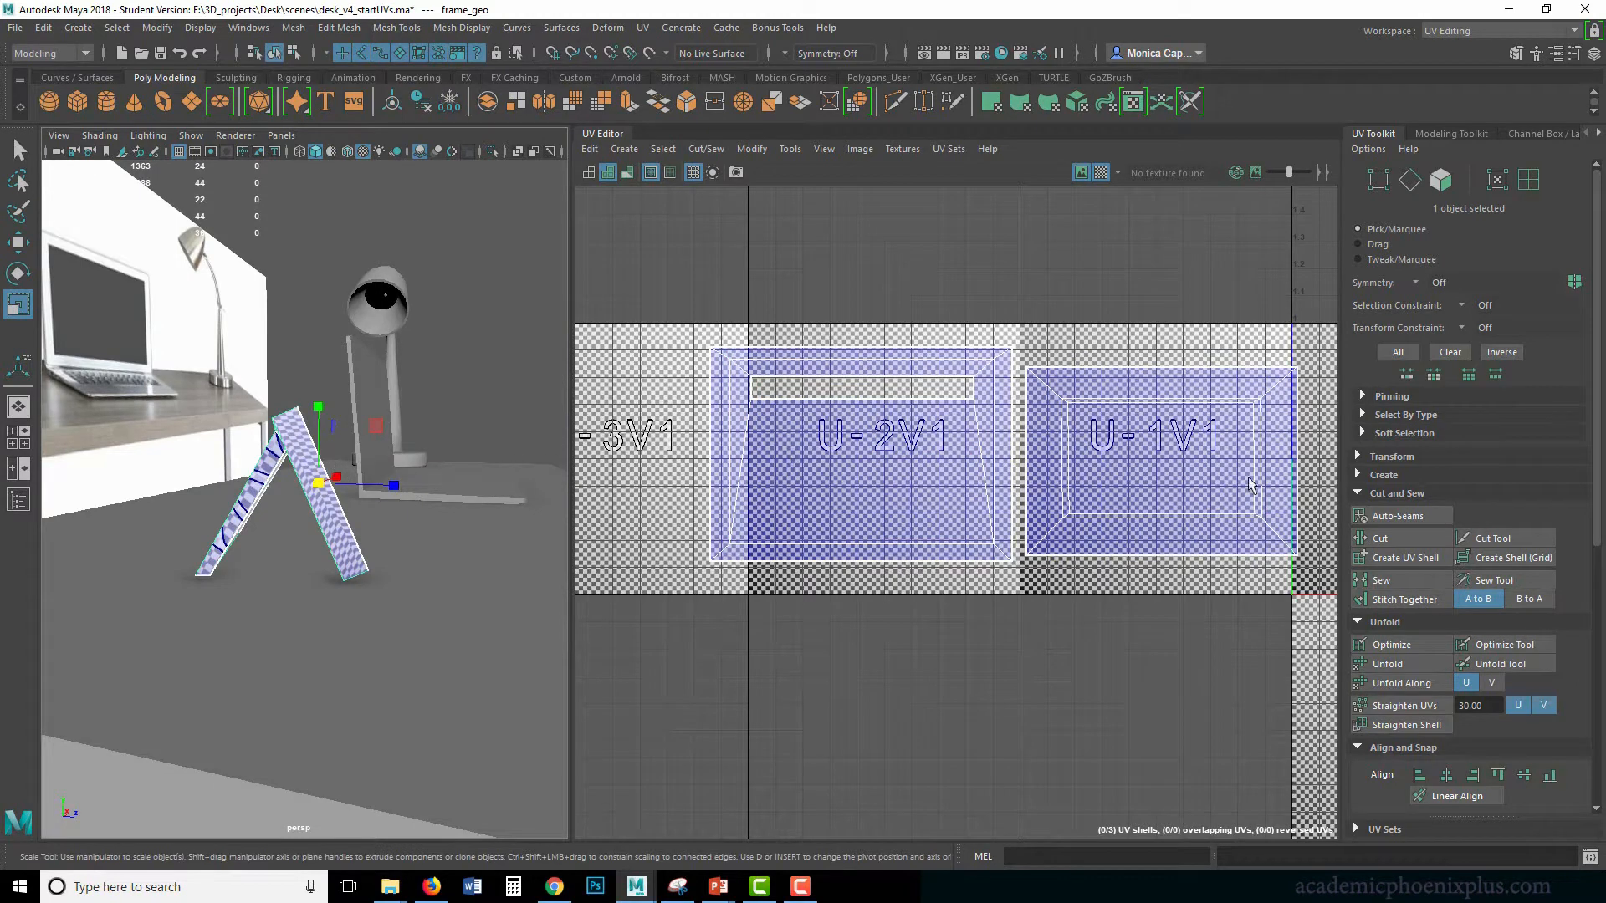
pyautogui.click(1388, 664)
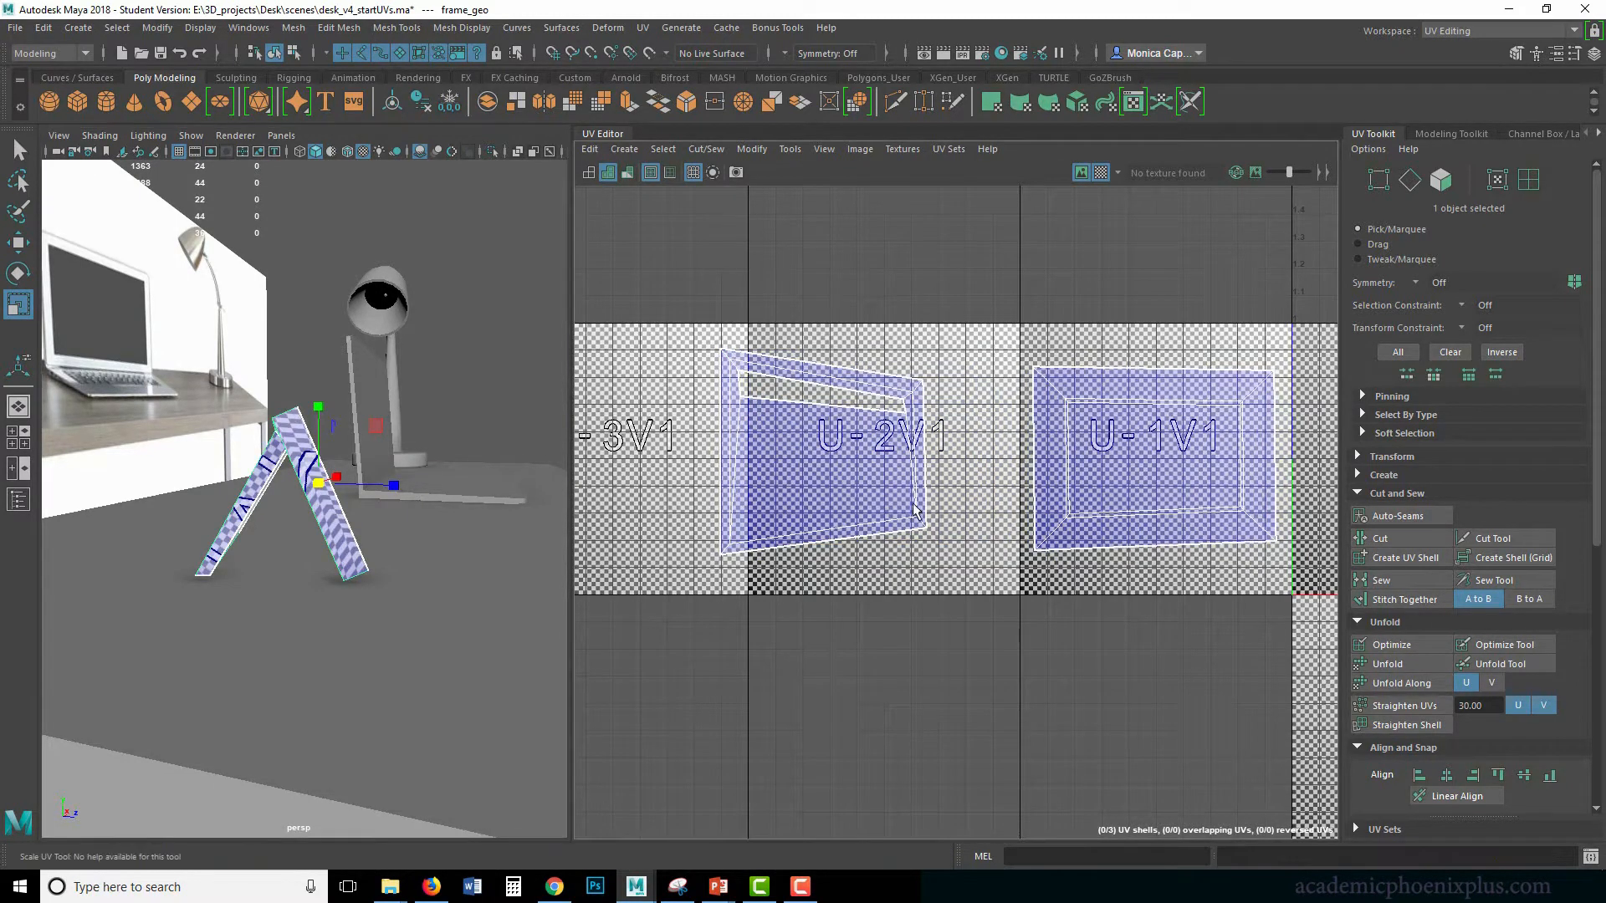
pyautogui.hotkey('ctrl', 'z')
pyautogui.hotkey('ctrl', 'z')
# Select all faces of the frame's back shell and try the Unfold Tool on them.
pyautogui.click(989, 617)
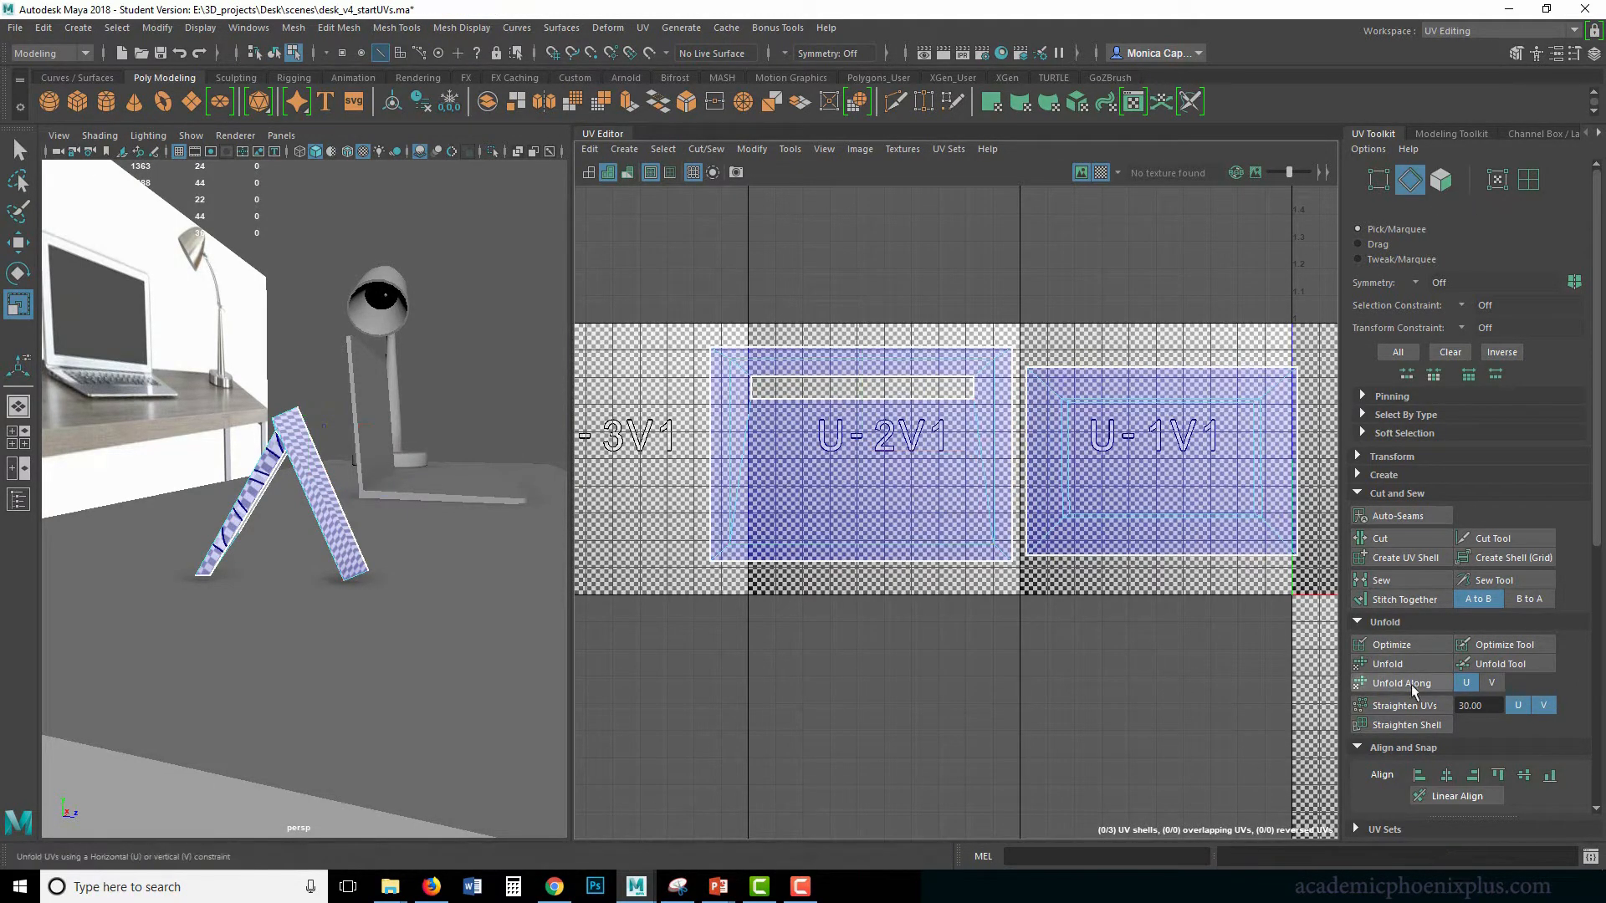
pyautogui.click(1409, 649)
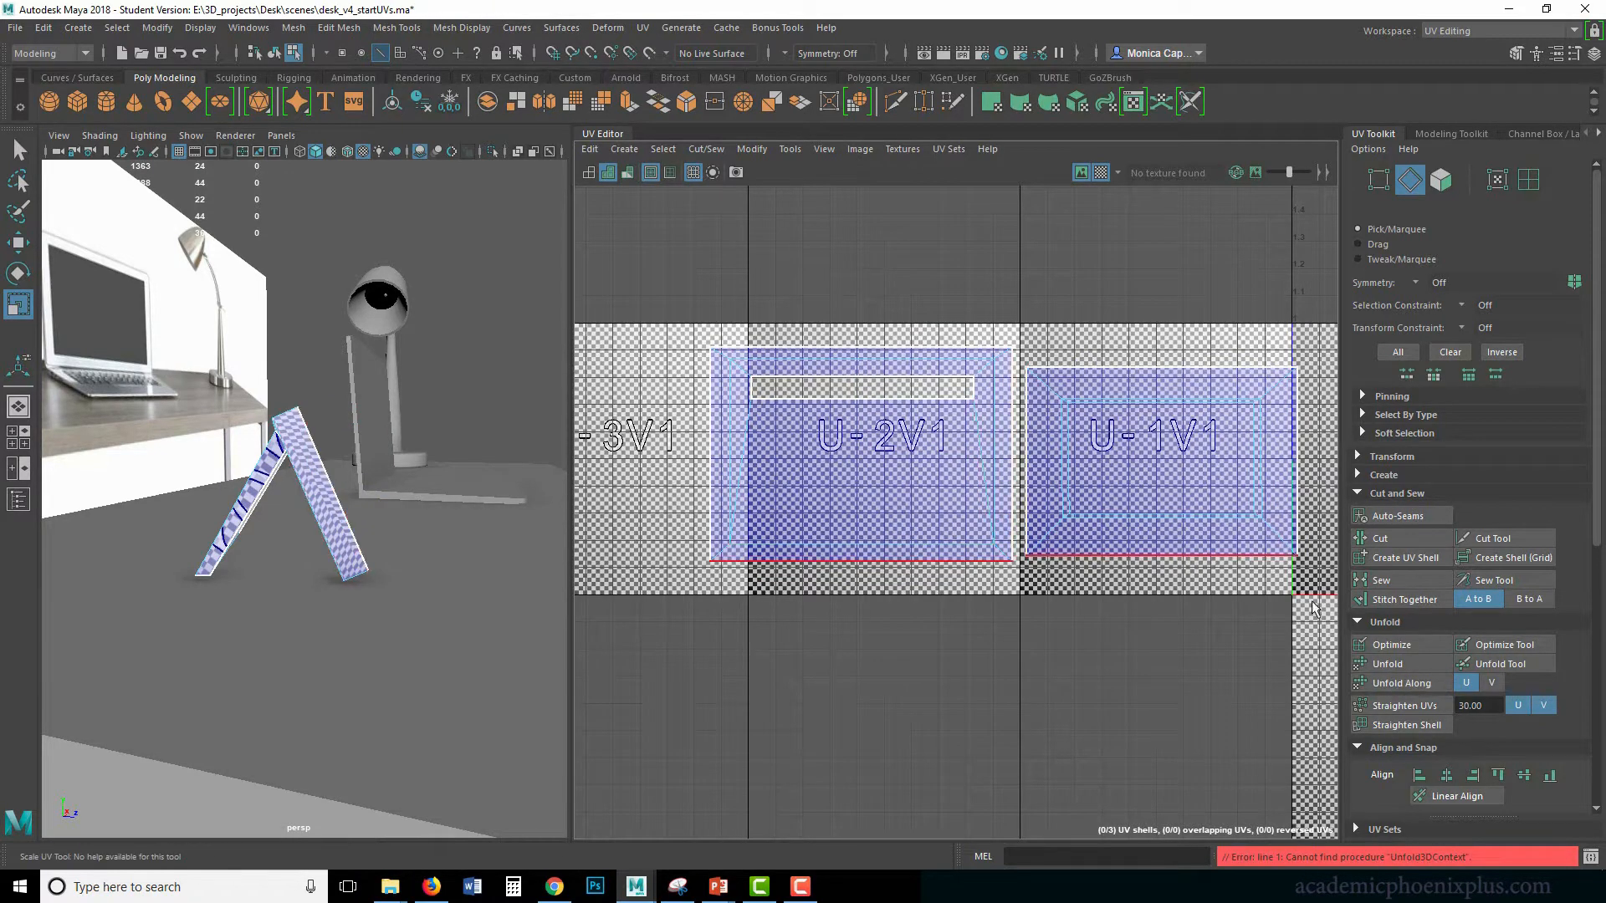
pyautogui.click(1016, 533)
pyautogui.doubleClick(992, 535)
pyautogui.moveTo(934, 532); pyautogui.dragTo(940, 574, button='right')
pyautogui.click(1503, 665)
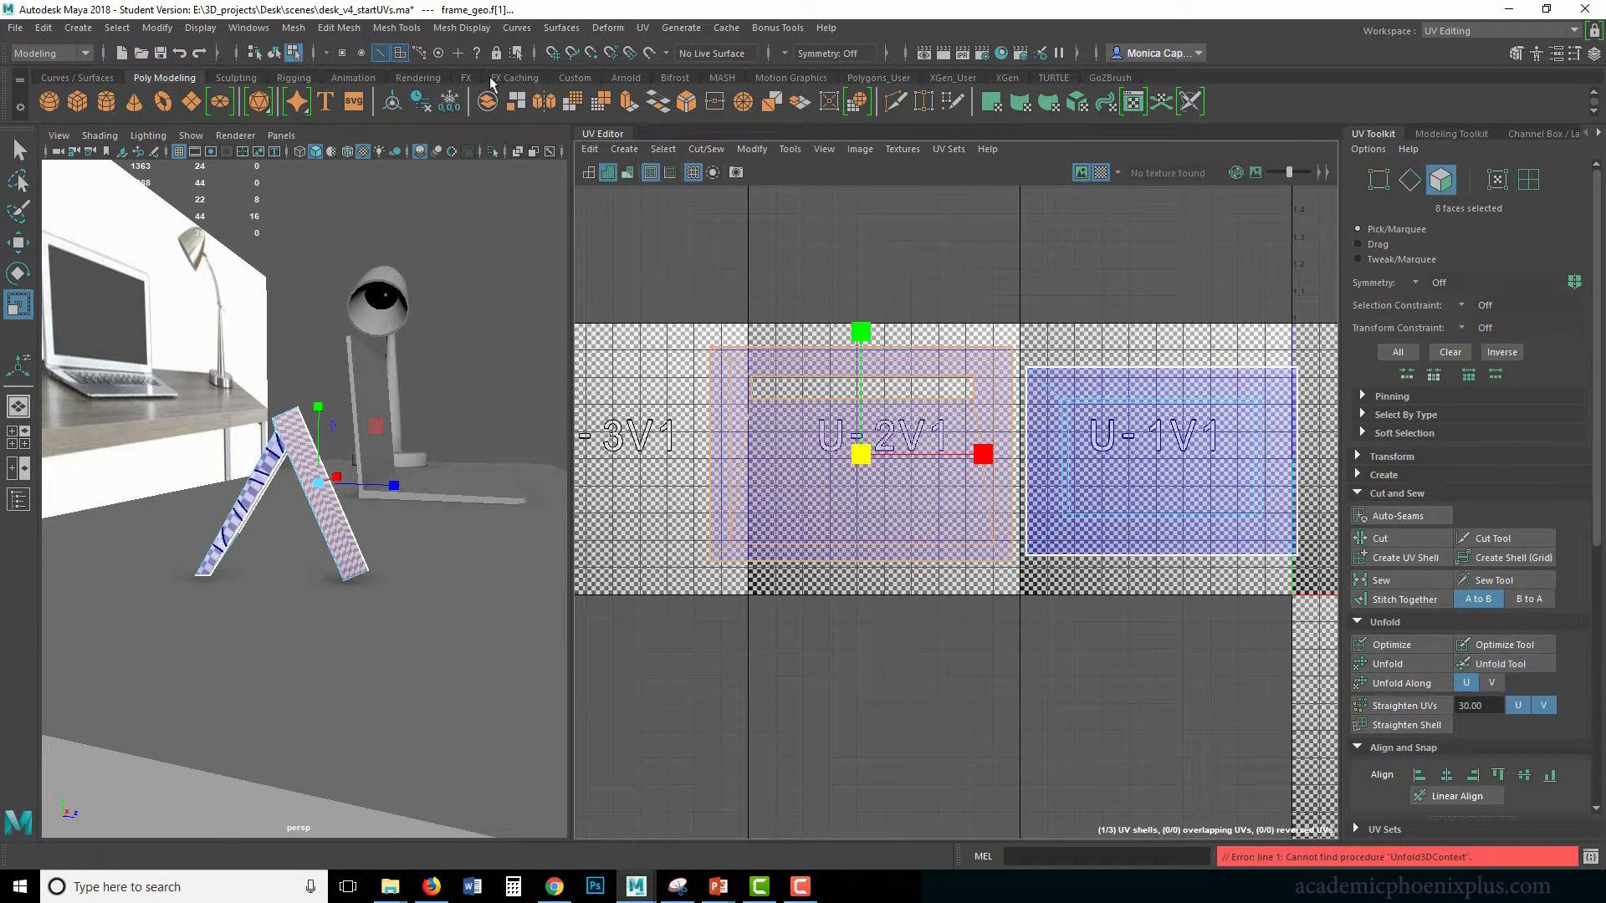
# Review the Unfold UVs solver, pinning and constraint options, then close them without applying.
pyautogui.click(749, 152)
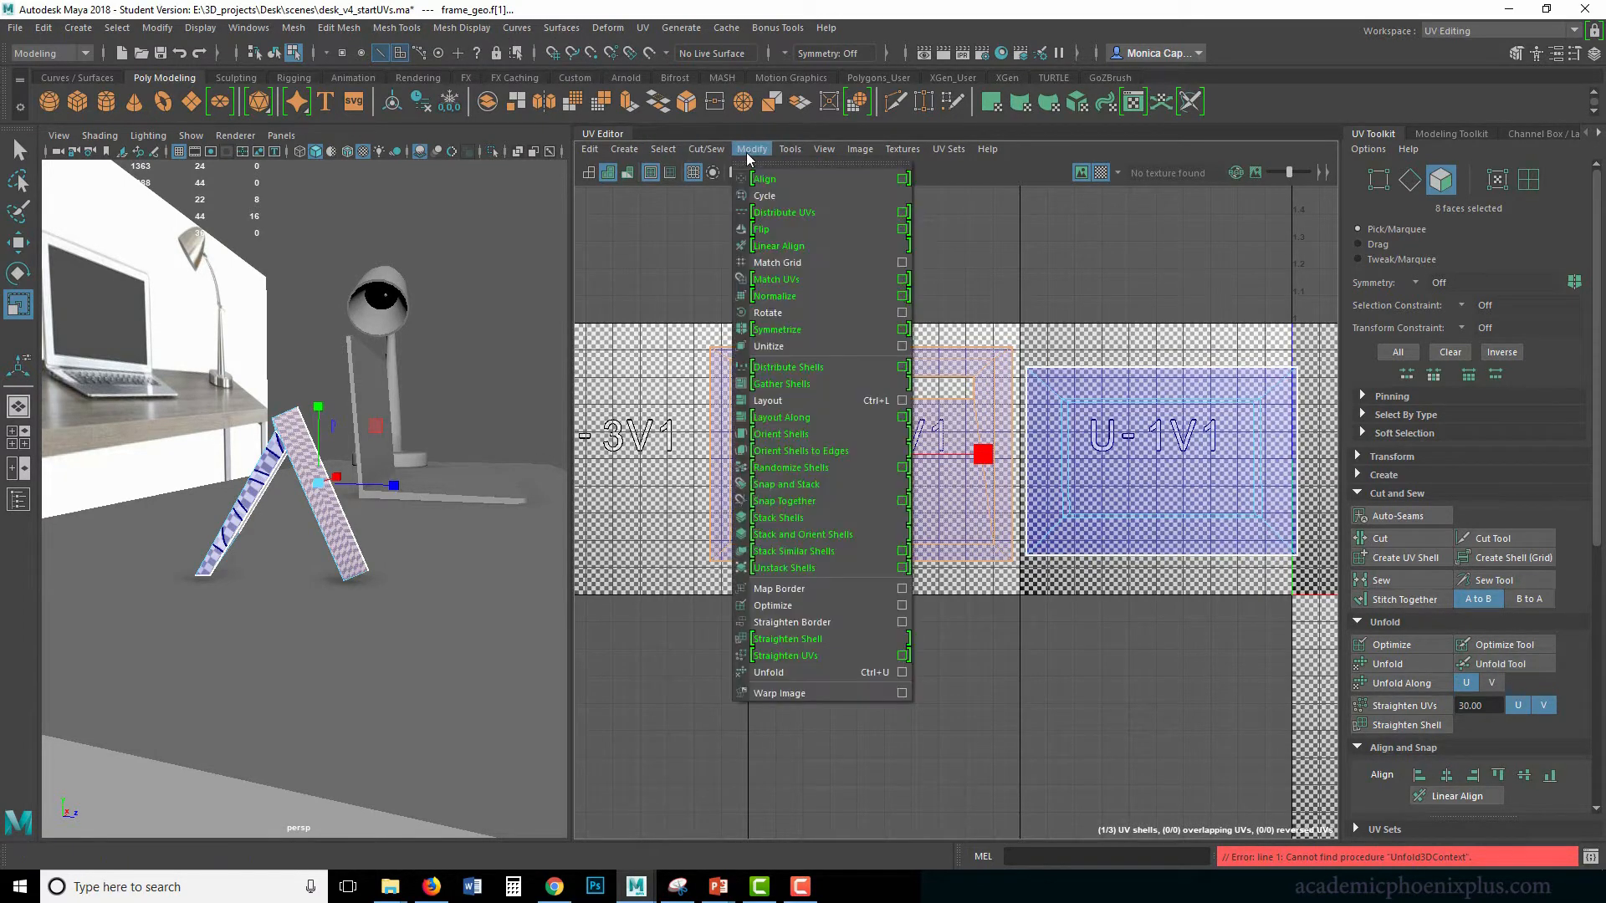
pyautogui.click(901, 672)
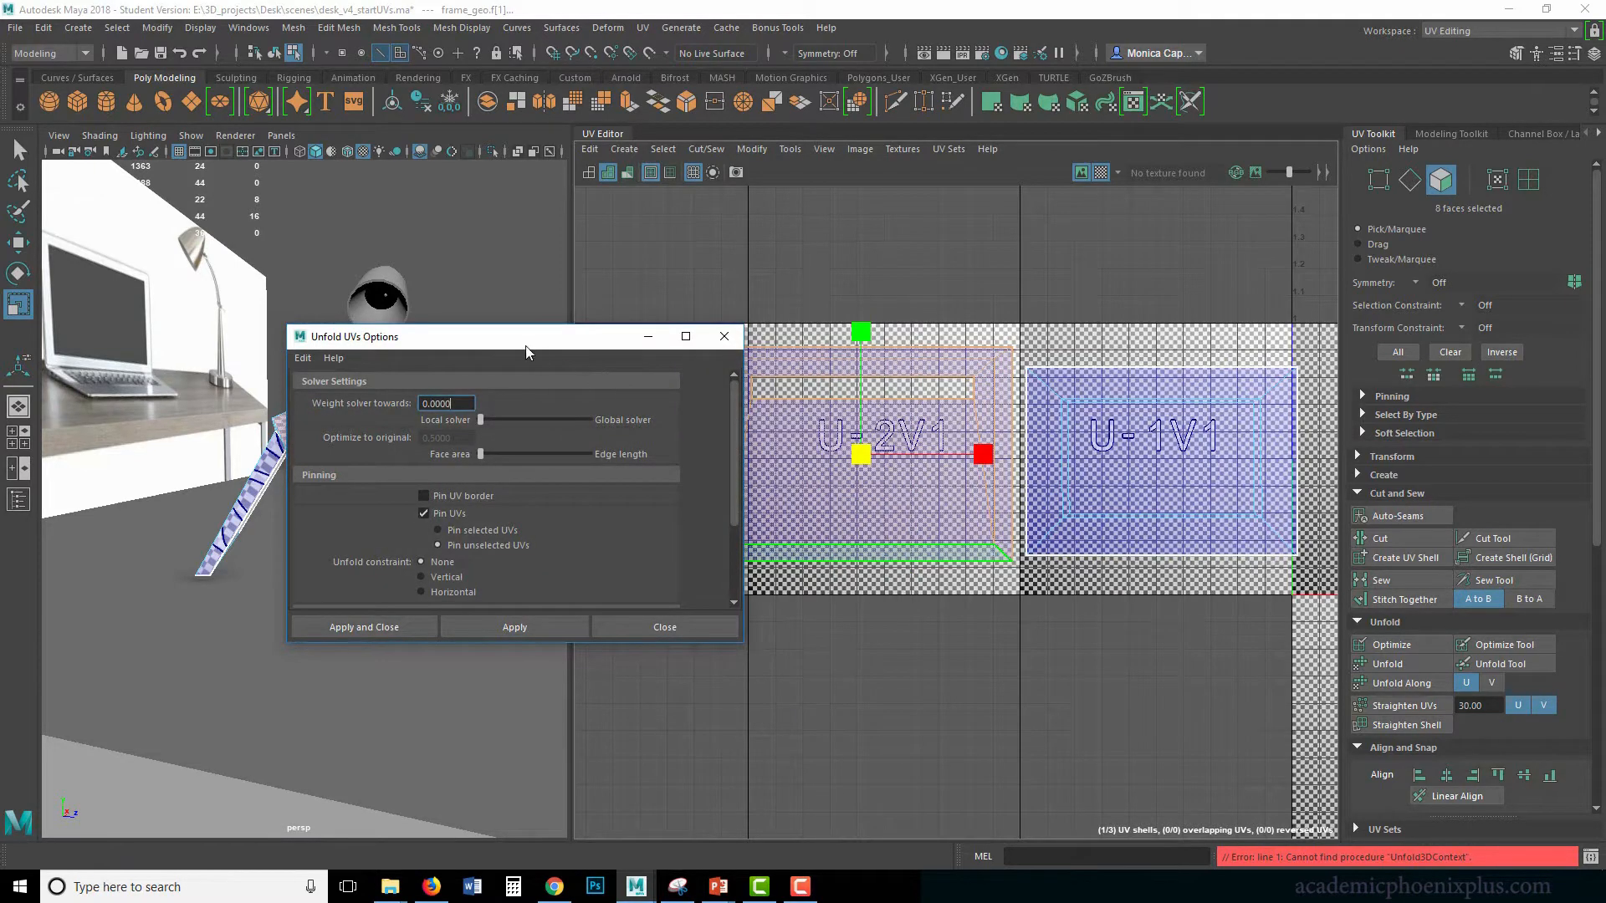
pyautogui.moveTo(526, 329); pyautogui.dragTo(500, 211)
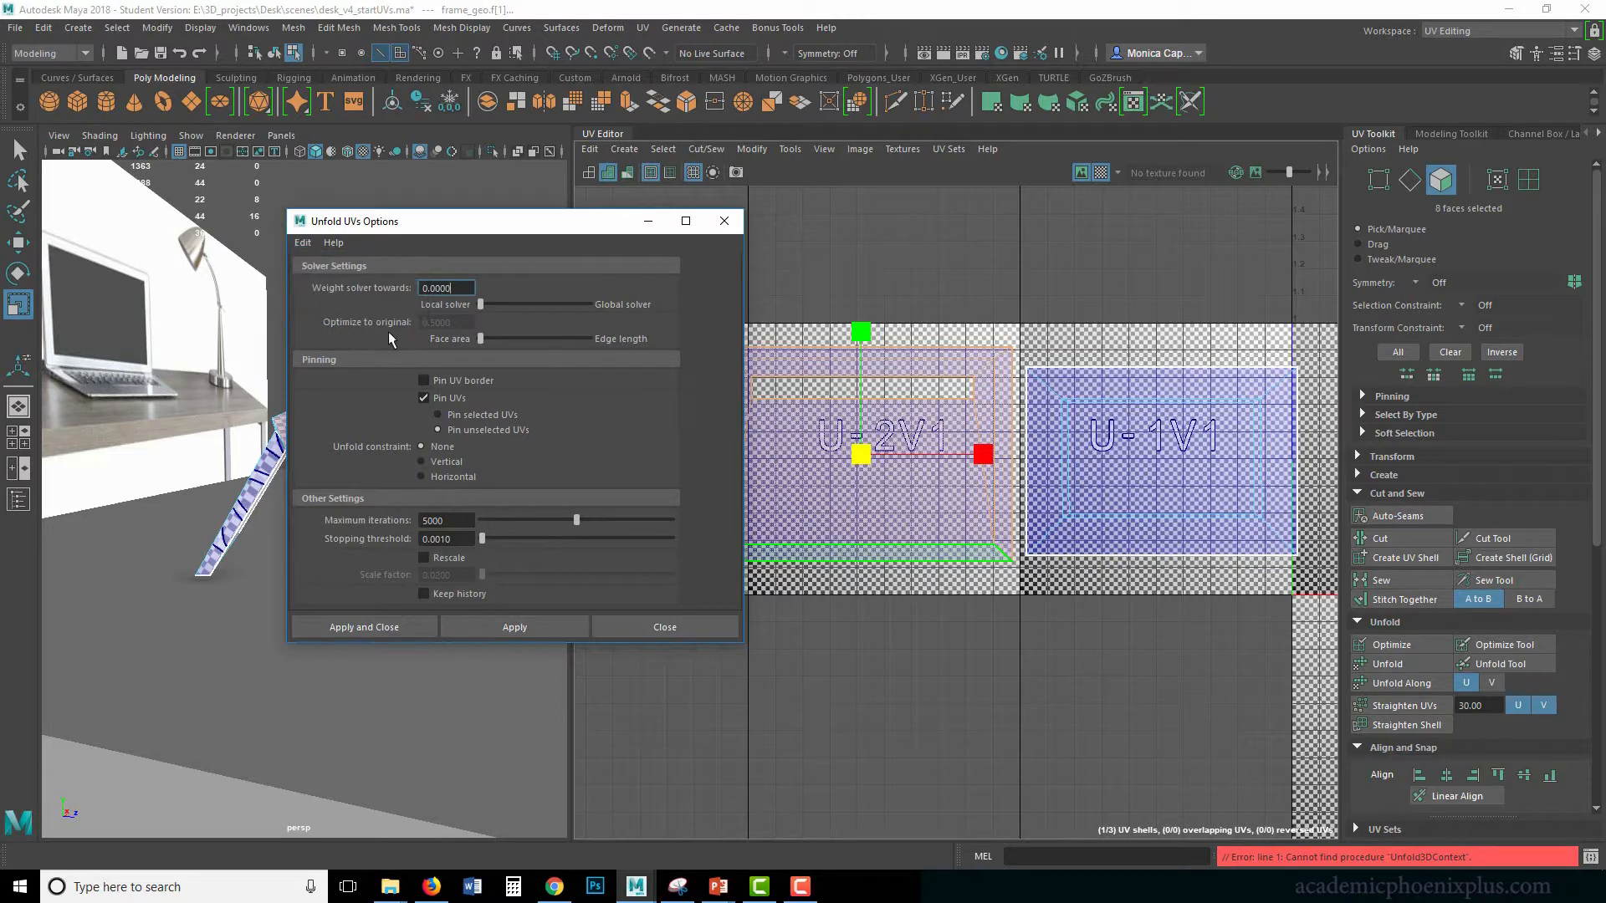
pyautogui.click(721, 223)
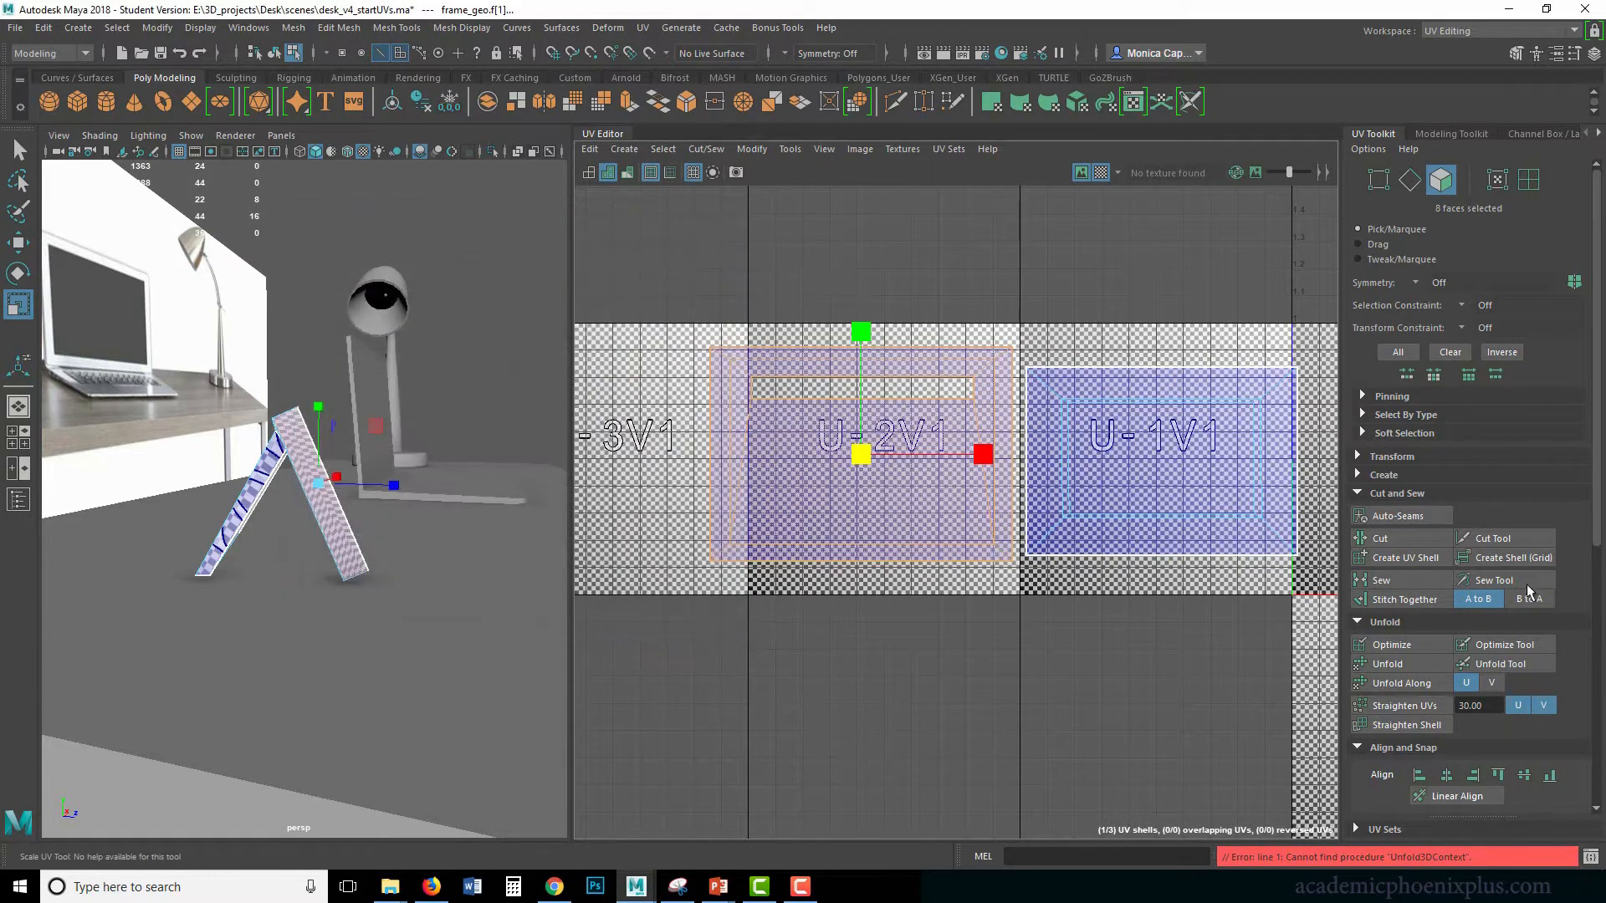
pyautogui.click(1520, 666)
pyautogui.click(752, 150)
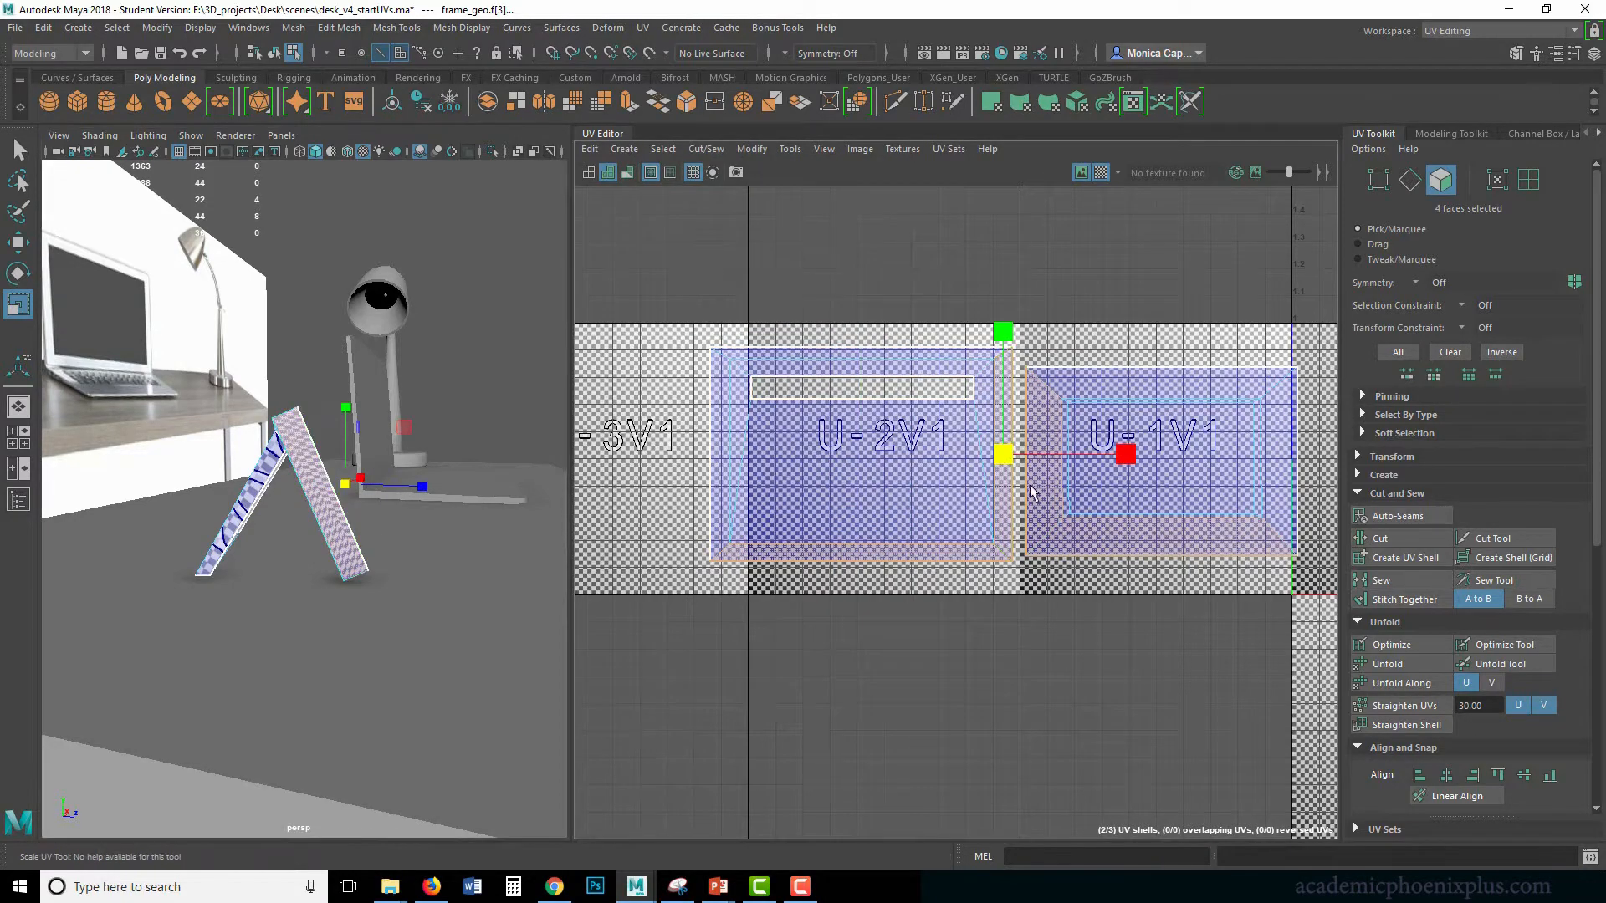
# Select the whole picture frame object and automatically lay out its UV shells inside the 0 to 1 tile.
pyautogui.keyDown('alt'); pyautogui.moveTo(1034, 493); pyautogui.dragTo(845, 495, button='middle'); pyautogui.keyUp('alt')
pyautogui.keyDown('alt'); pyautogui.moveTo(962, 490); pyautogui.dragTo(845, 475, button='right'); pyautogui.keyUp('alt')
pyautogui.keyDown('alt'); pyautogui.moveTo(1066, 494); pyautogui.dragTo(873, 470, button='middle'); pyautogui.keyUp('alt')
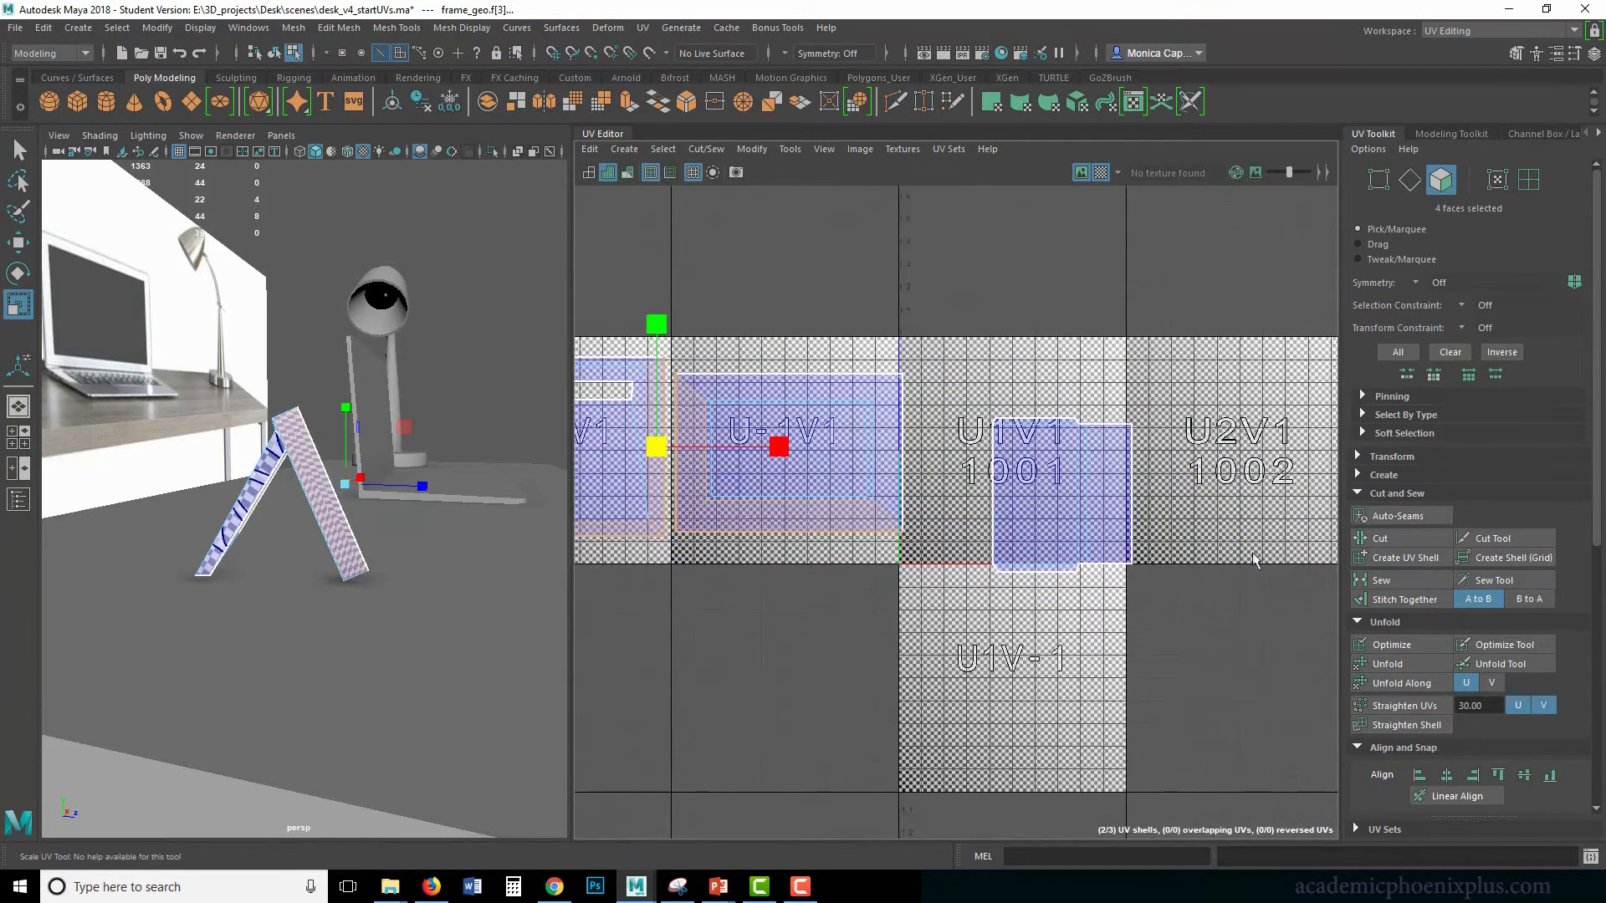
pyautogui.moveTo(318, 466); pyautogui.dragTo(341, 428, button='right')
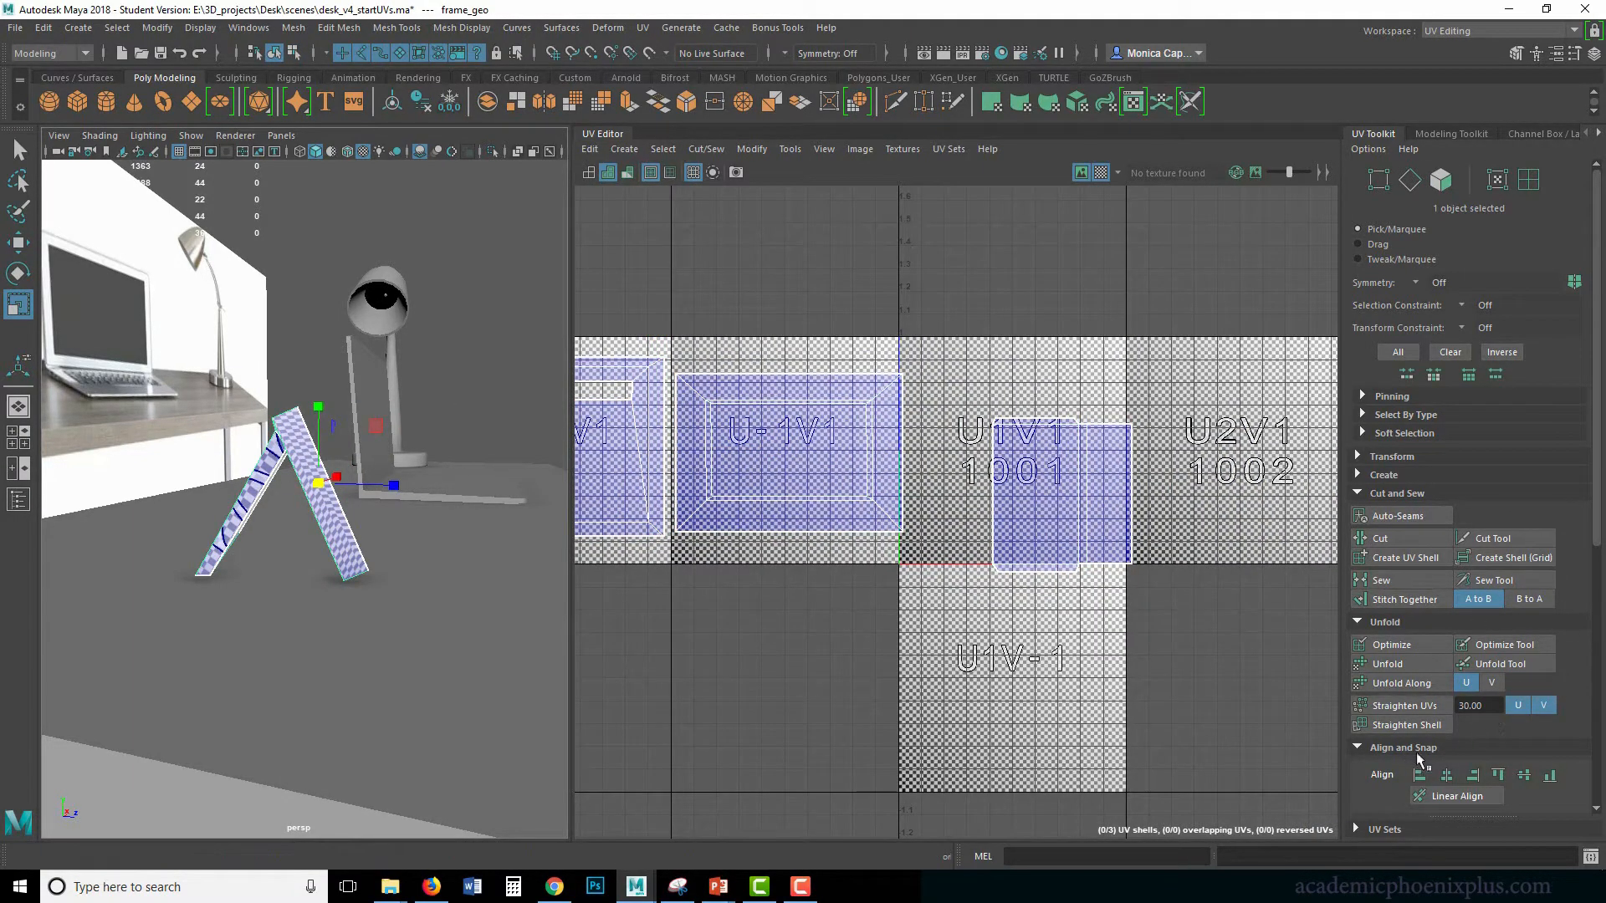
pyautogui.moveTo(1597, 535); pyautogui.dragTo(1596, 790)
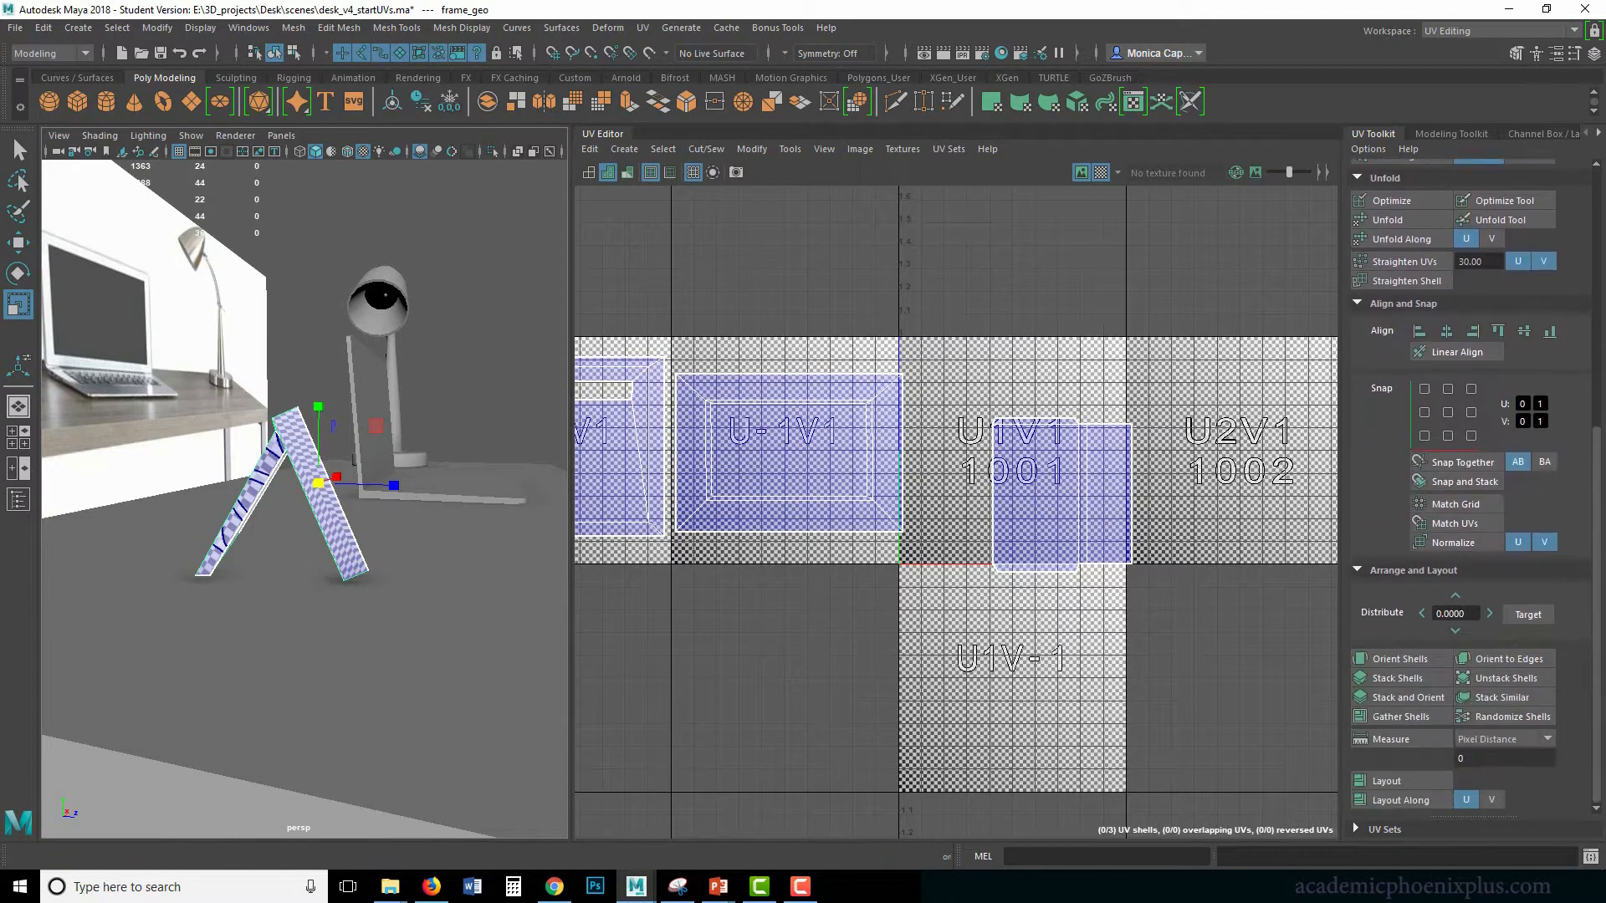
pyautogui.click(1388, 781)
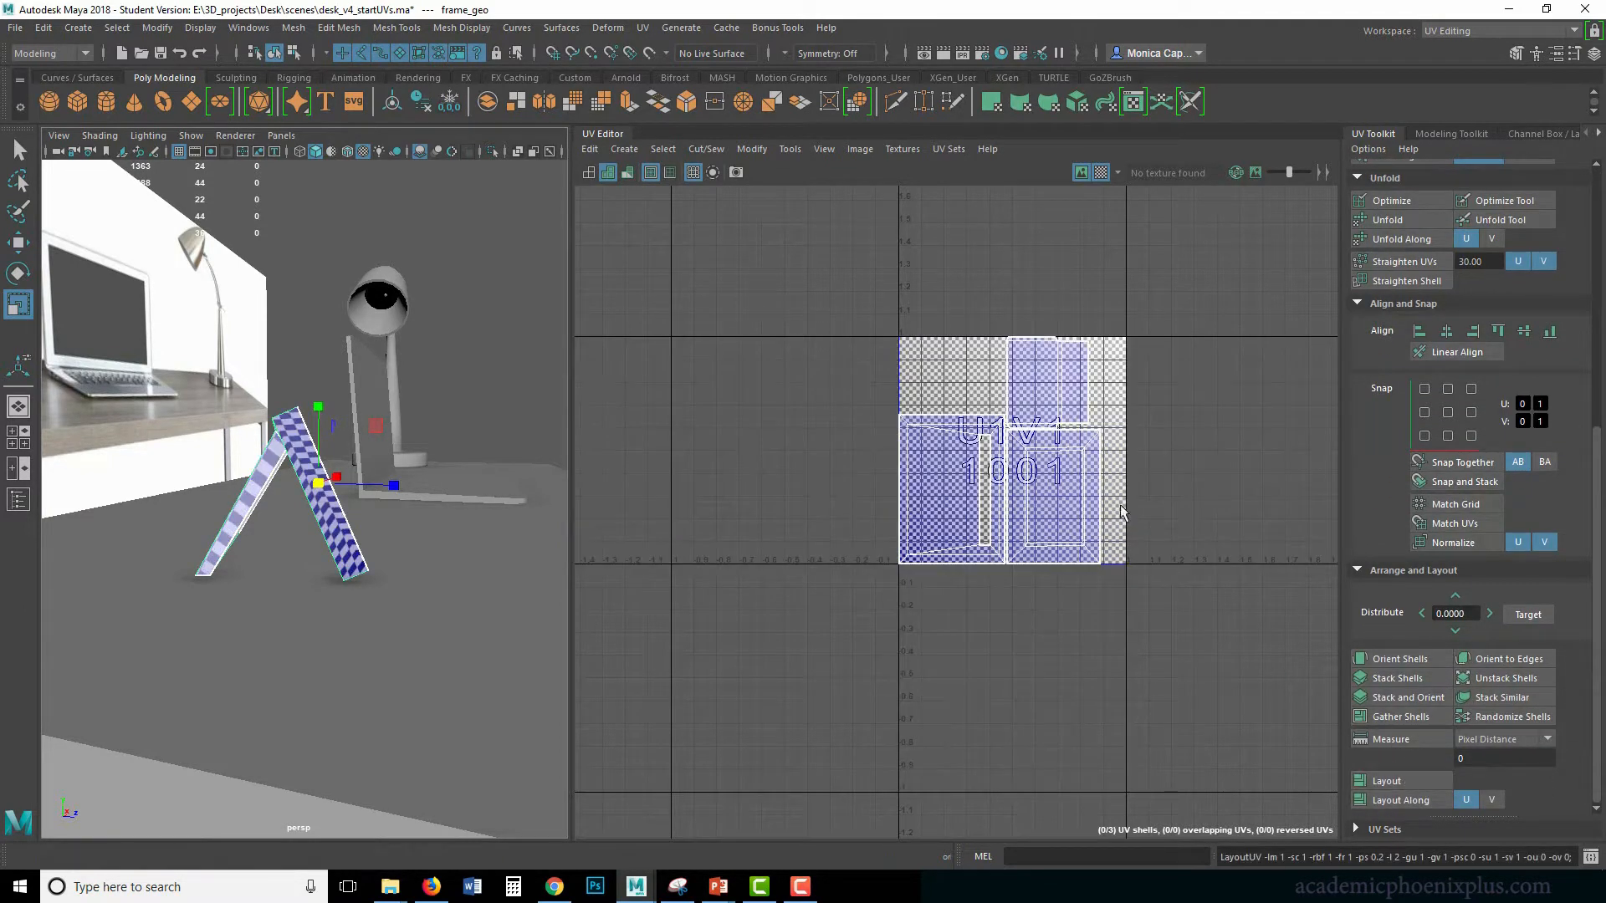
# Select all faces of the frame's front shell in the packed layout for rotation.
pyautogui.keyDown('alt'); pyautogui.moveTo(451, 568); pyautogui.dragTo(313, 538); pyautogui.keyUp('alt')
pyautogui.scroll(6, 1135, 481)
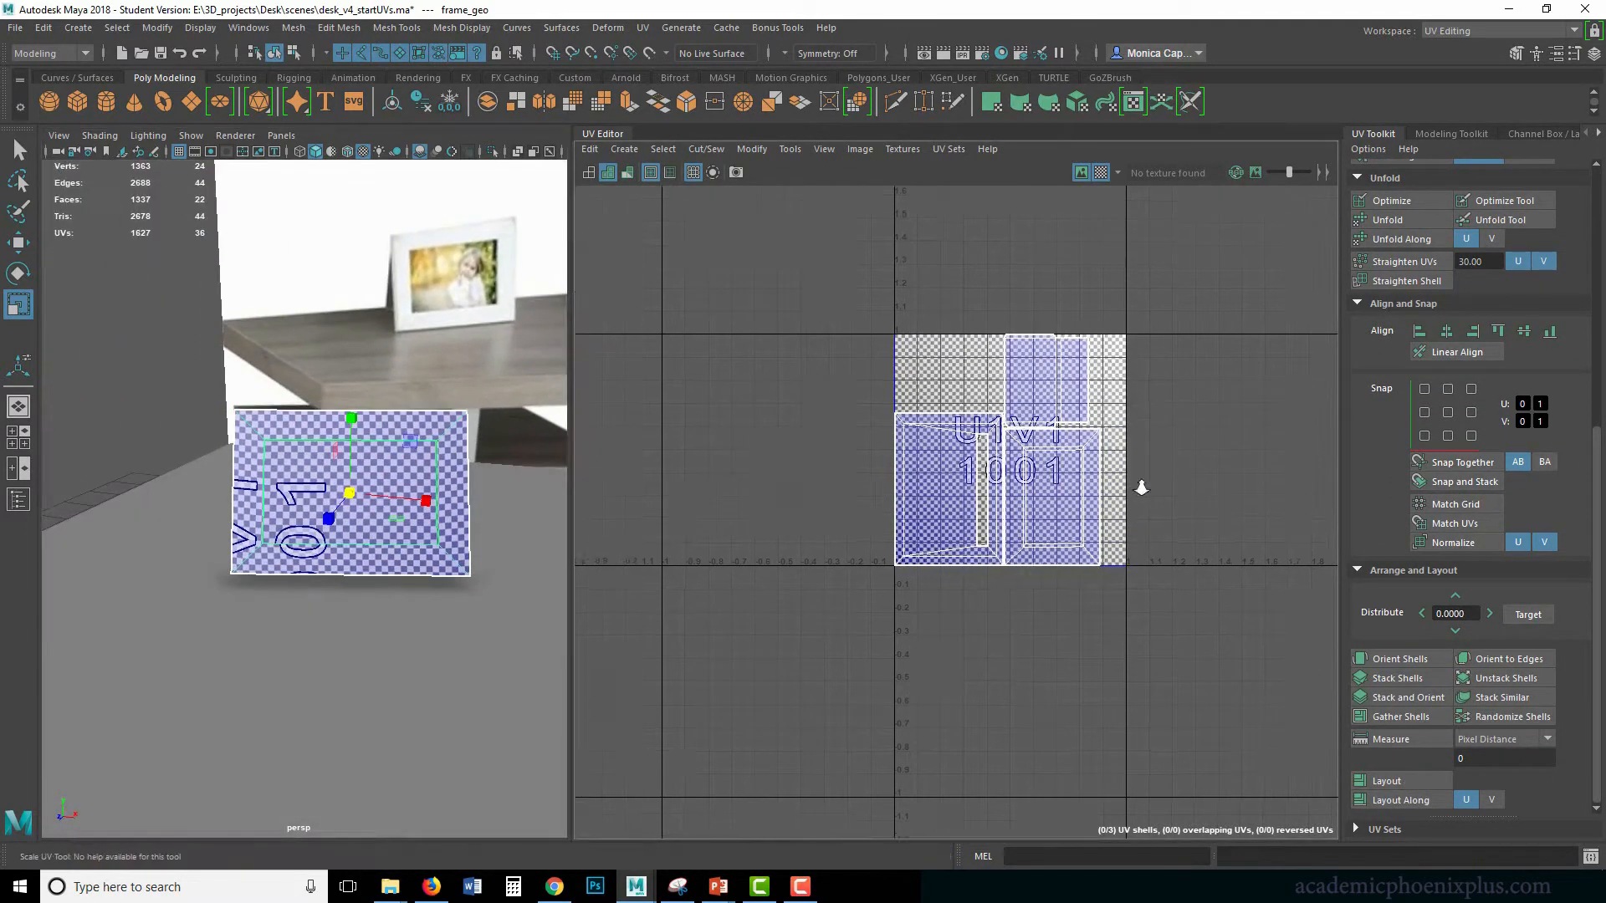
pyautogui.keyDown('alt'); pyautogui.moveTo(1083, 516); pyautogui.dragTo(1106, 503, button='middle'); pyautogui.keyUp('alt')
pyautogui.moveTo(979, 460); pyautogui.dragTo(981, 509, button='right')
pyautogui.click(1012, 500)
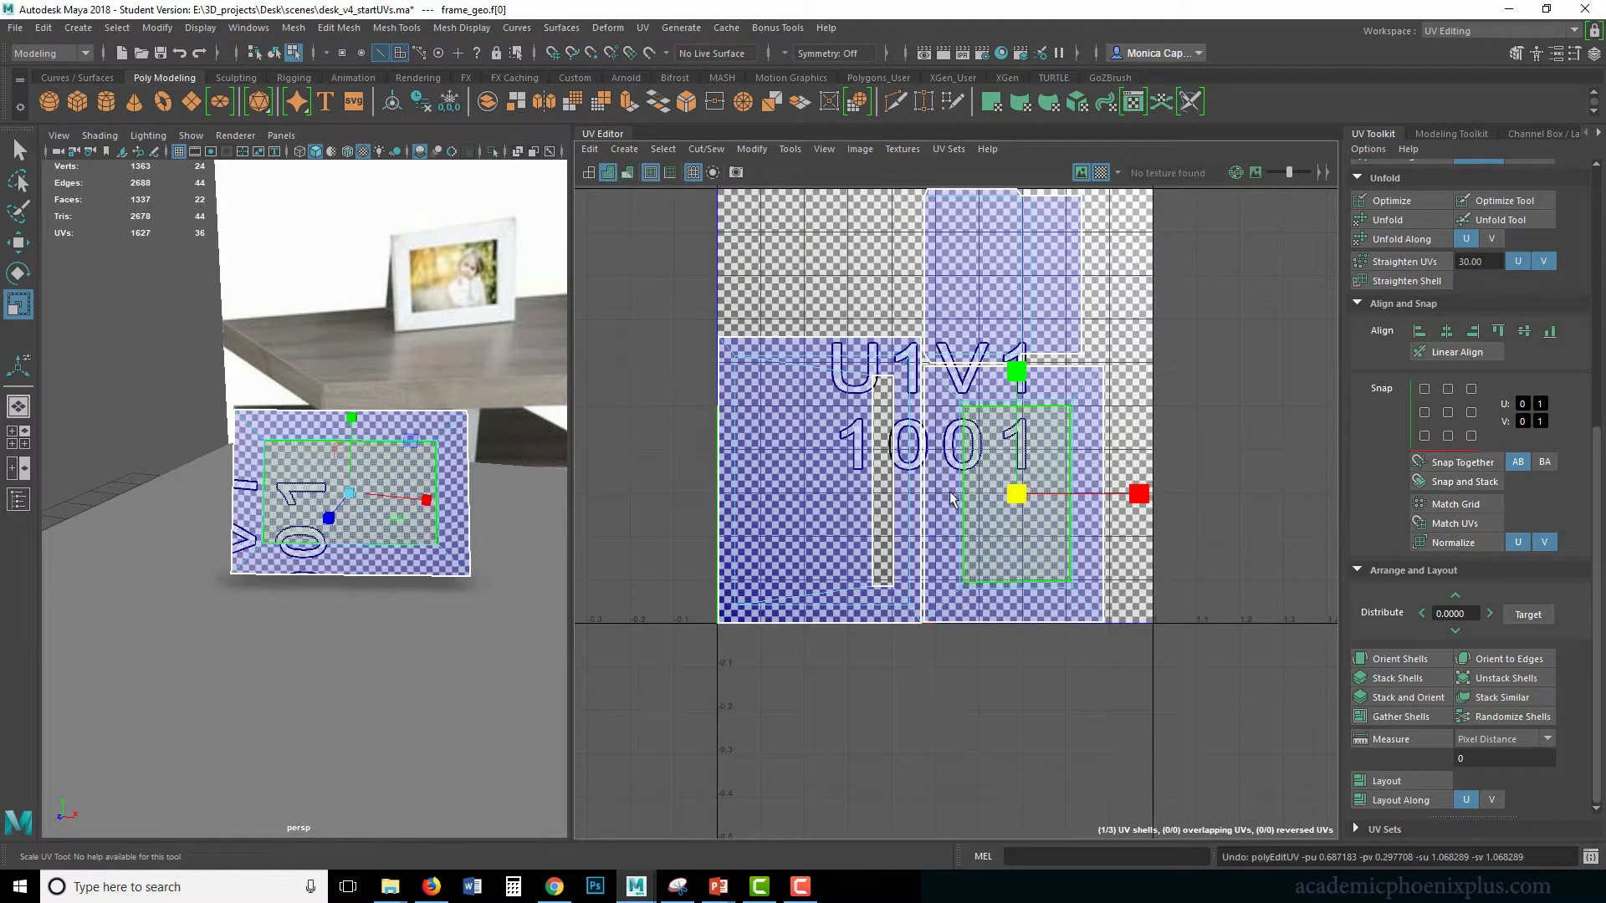
pyautogui.doubleClick(942, 408)
pyautogui.press('w')
pyautogui.press('e')
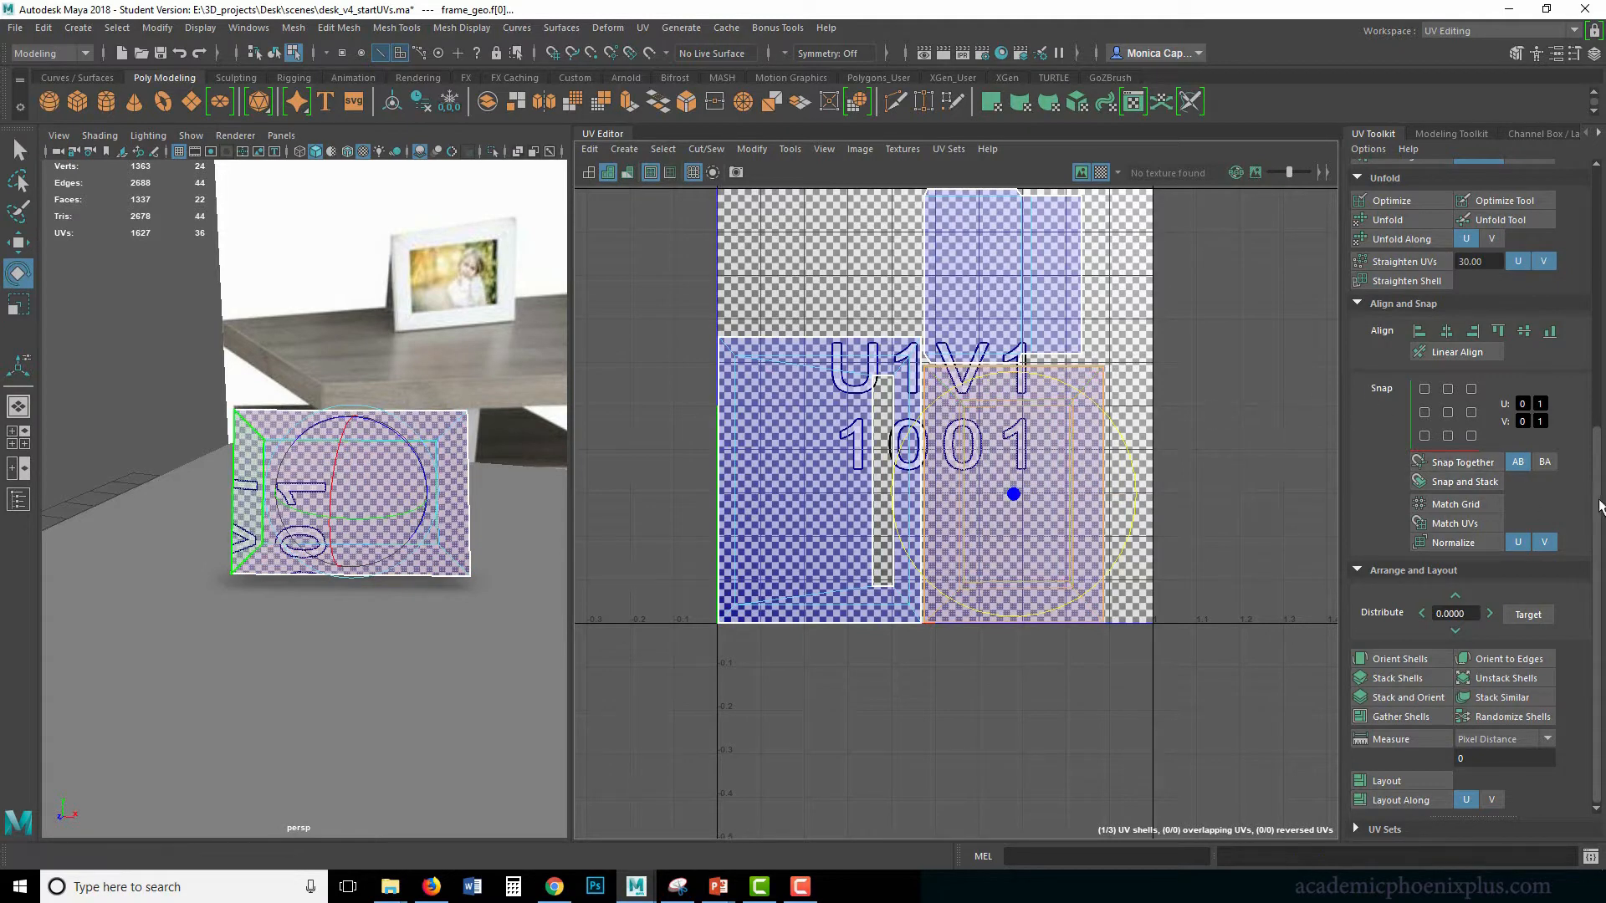
# Rotate the frame's front shell 90 degrees counterclockwise so that it lies horizontally.
pyautogui.scroll(8, 1395, 387)
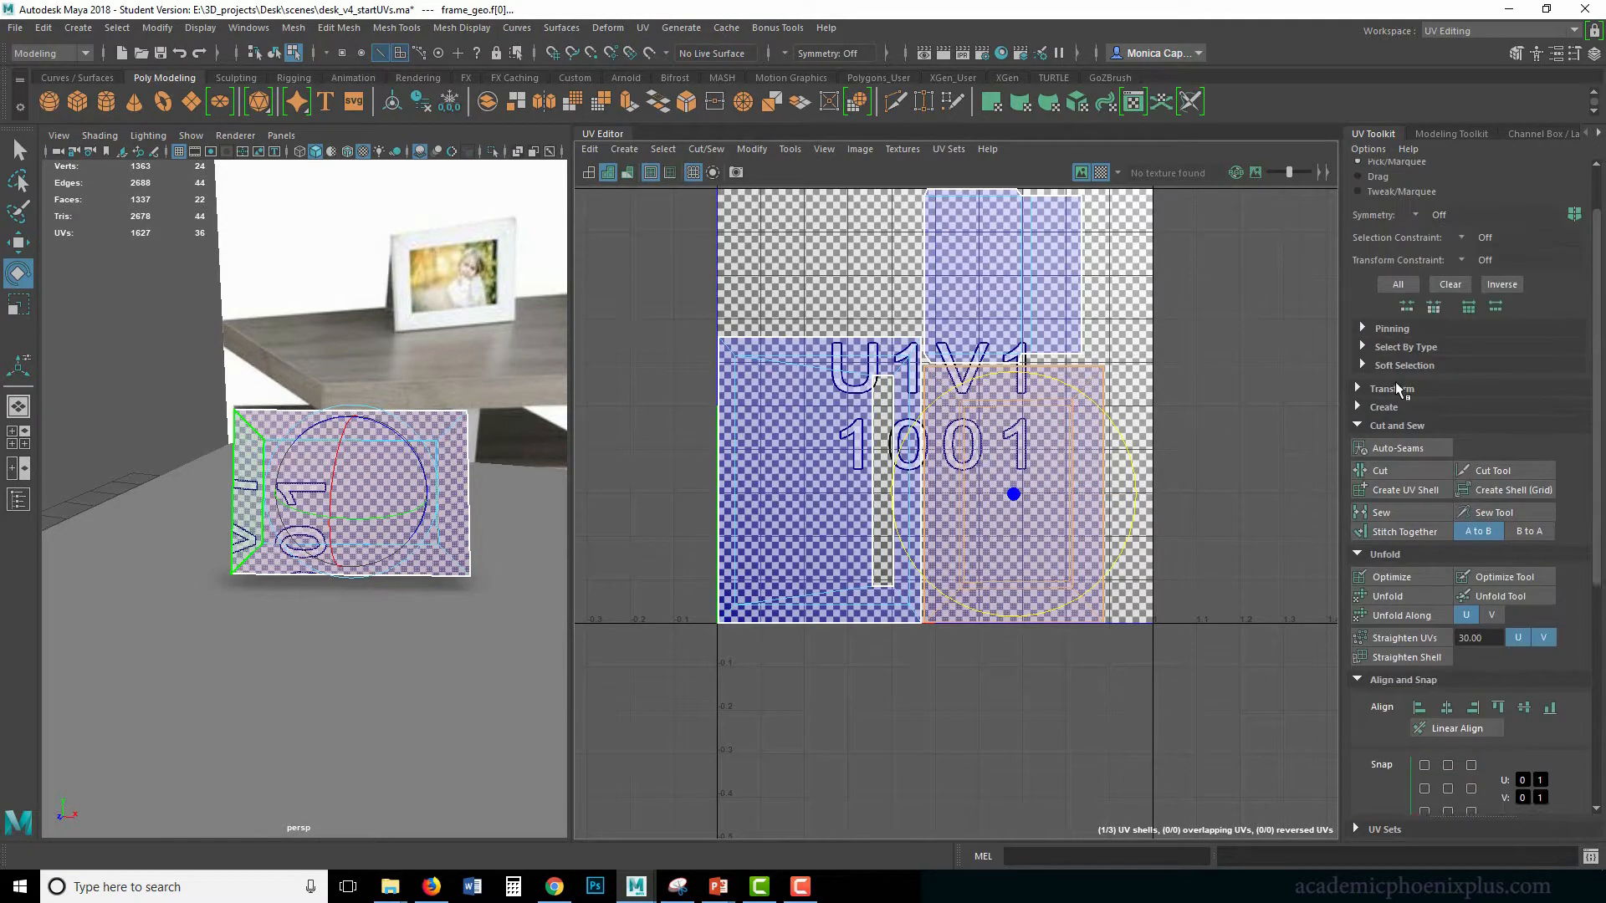
pyautogui.click(1397, 389)
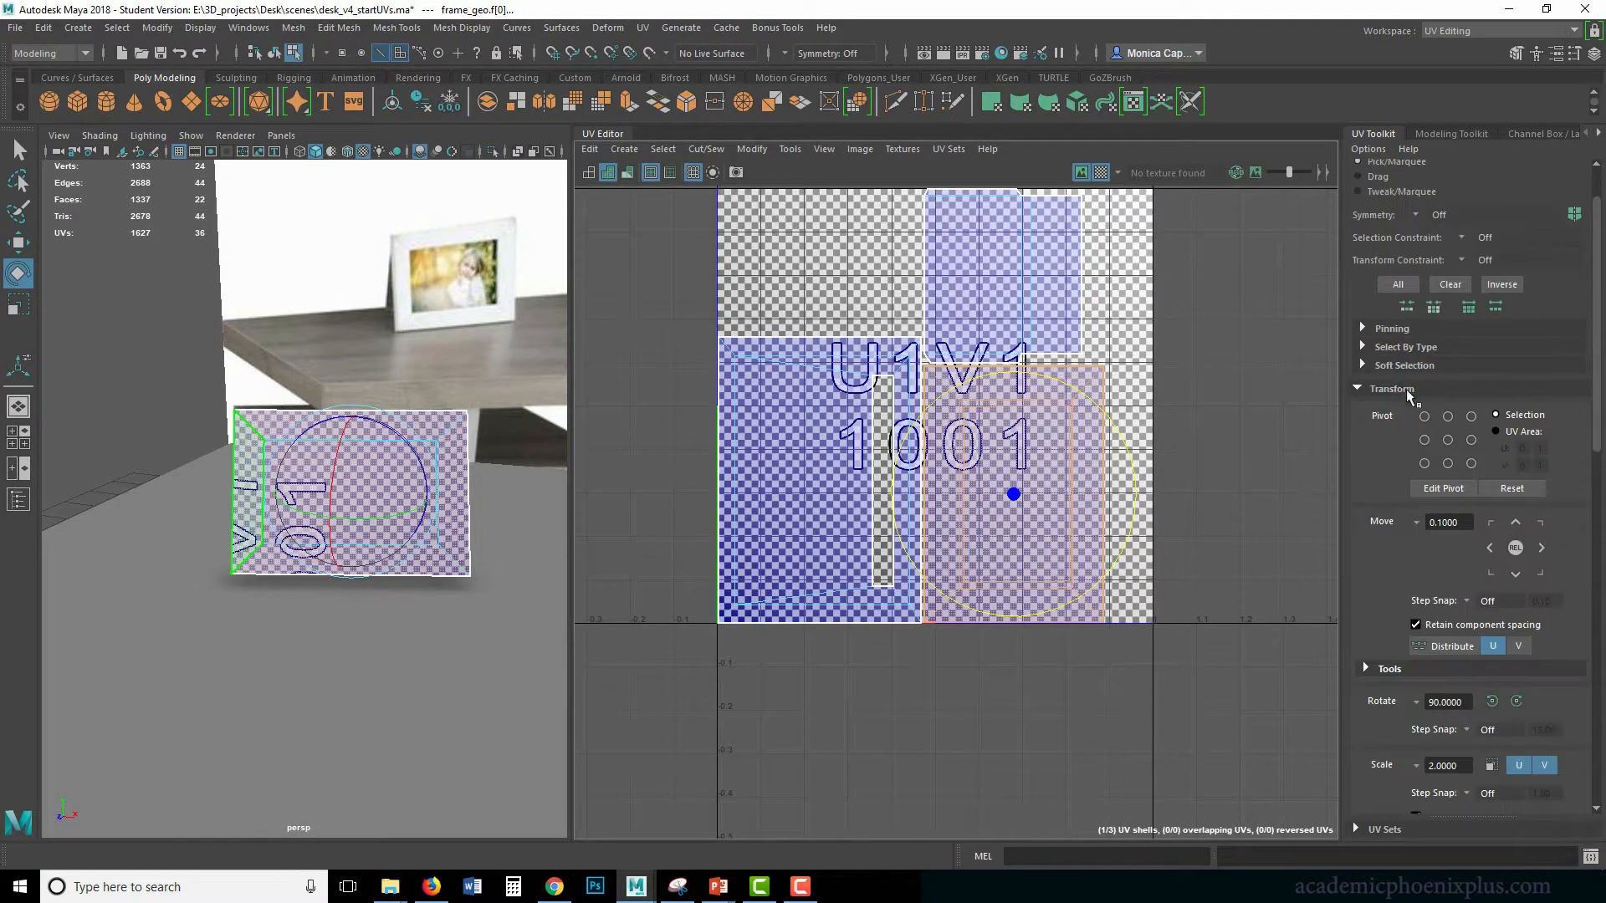
pyautogui.click(1515, 700)
pyautogui.click(1491, 700)
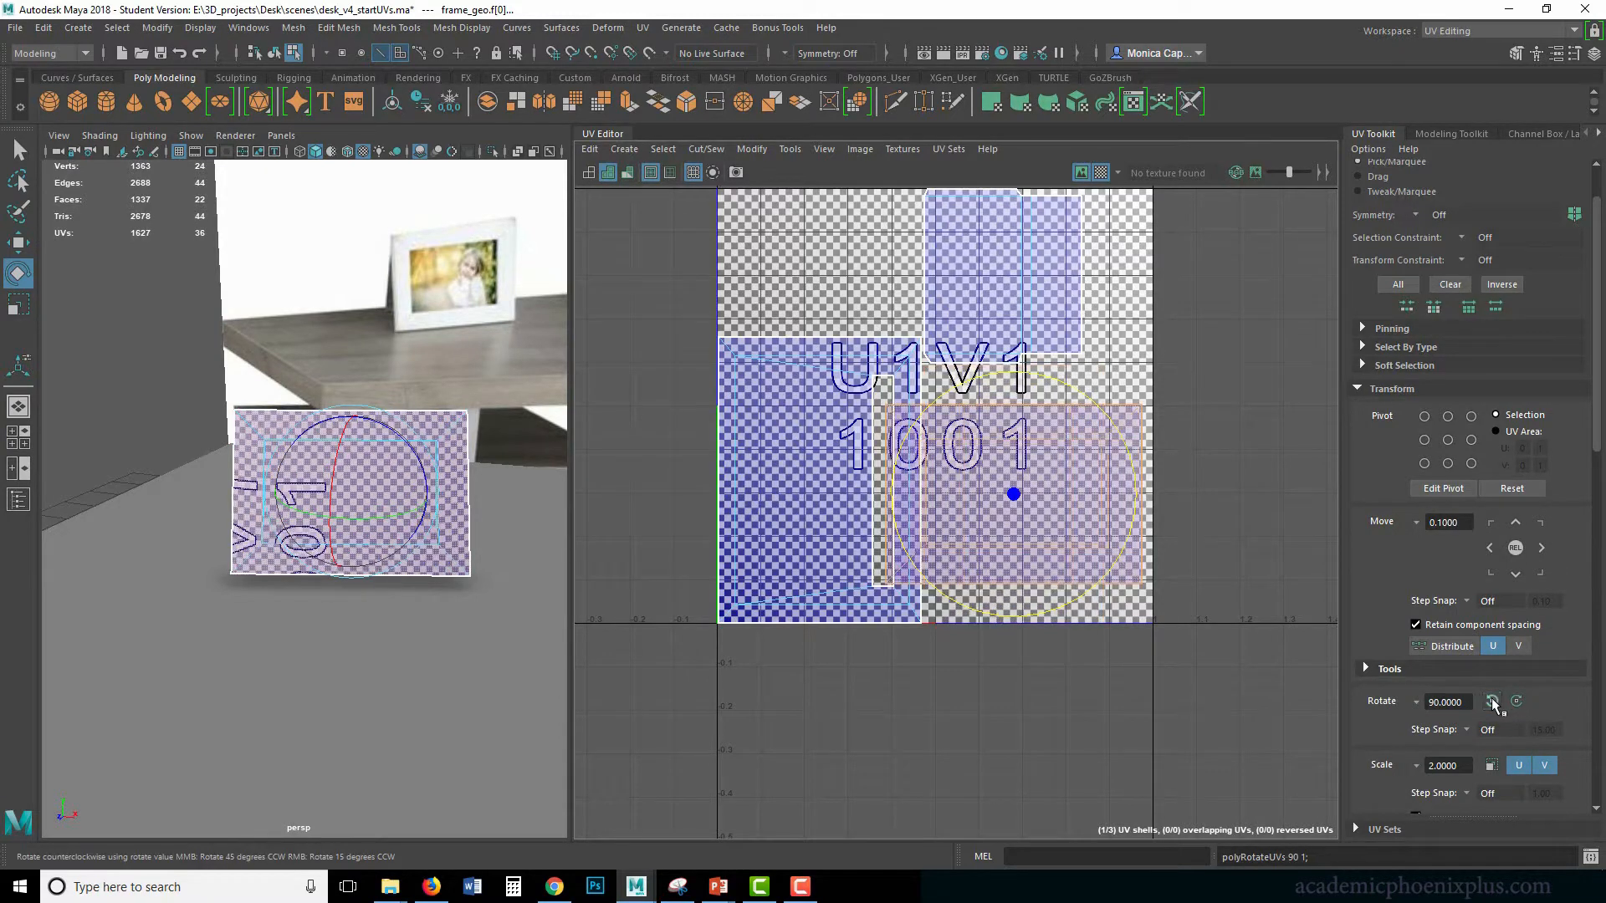
pyautogui.click(1492, 701)
# Enlarge the frame's front shell and place it along the upper edge of the UV tile.
pyautogui.press('w')
pyautogui.moveTo(1009, 489); pyautogui.dragTo(923, 318)
pyautogui.press('r')
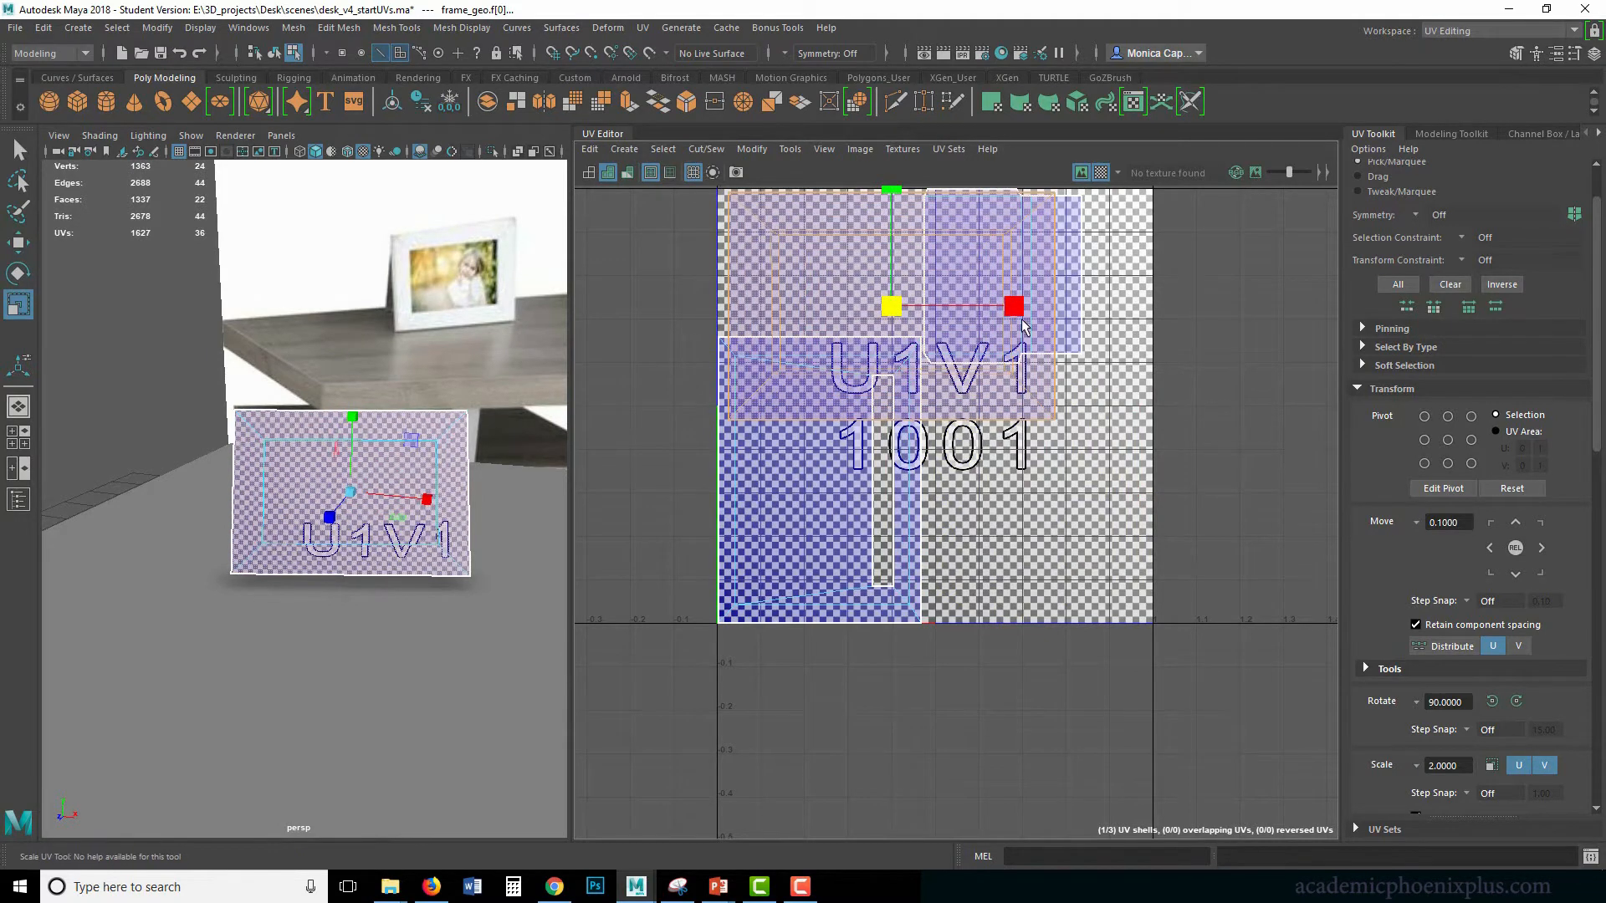
pyautogui.keyDown('alt'); pyautogui.moveTo(1021, 319); pyautogui.dragTo(1012, 378, button='middle'); pyautogui.keyUp('alt')
pyautogui.moveTo(888, 362); pyautogui.dragTo(944, 367)
pyautogui.press('w')
pyautogui.press('r')
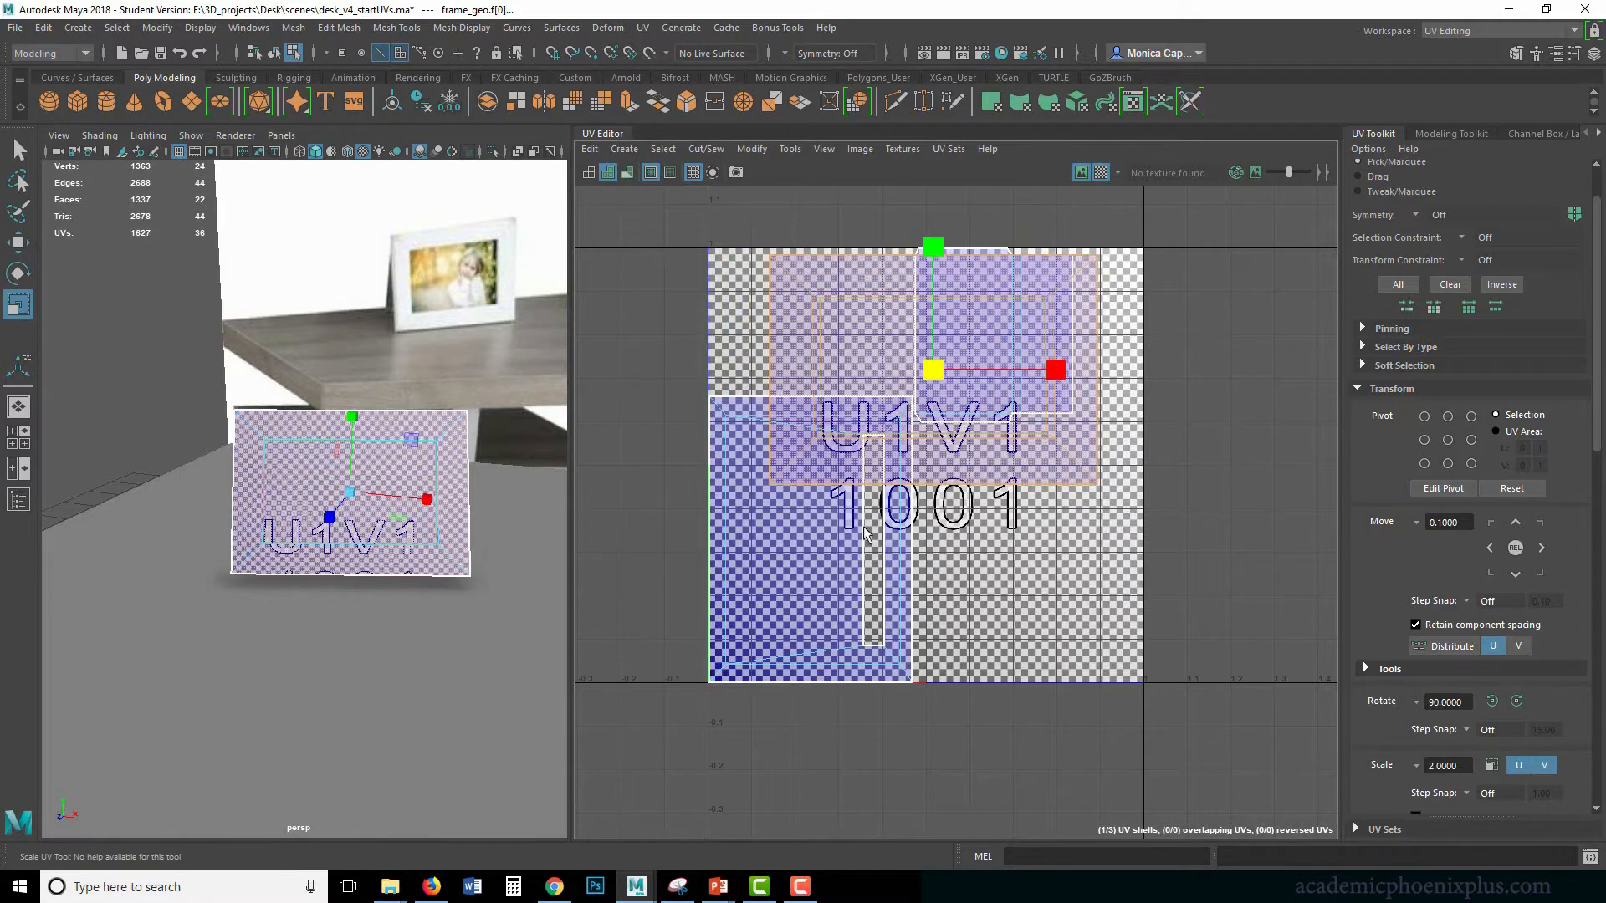
# Rotate the frame's back shell 90 degrees counterclockwise, then shrink it into the lower-left corner of the UV tile.
pyautogui.click(790, 545)
pyautogui.press('w')
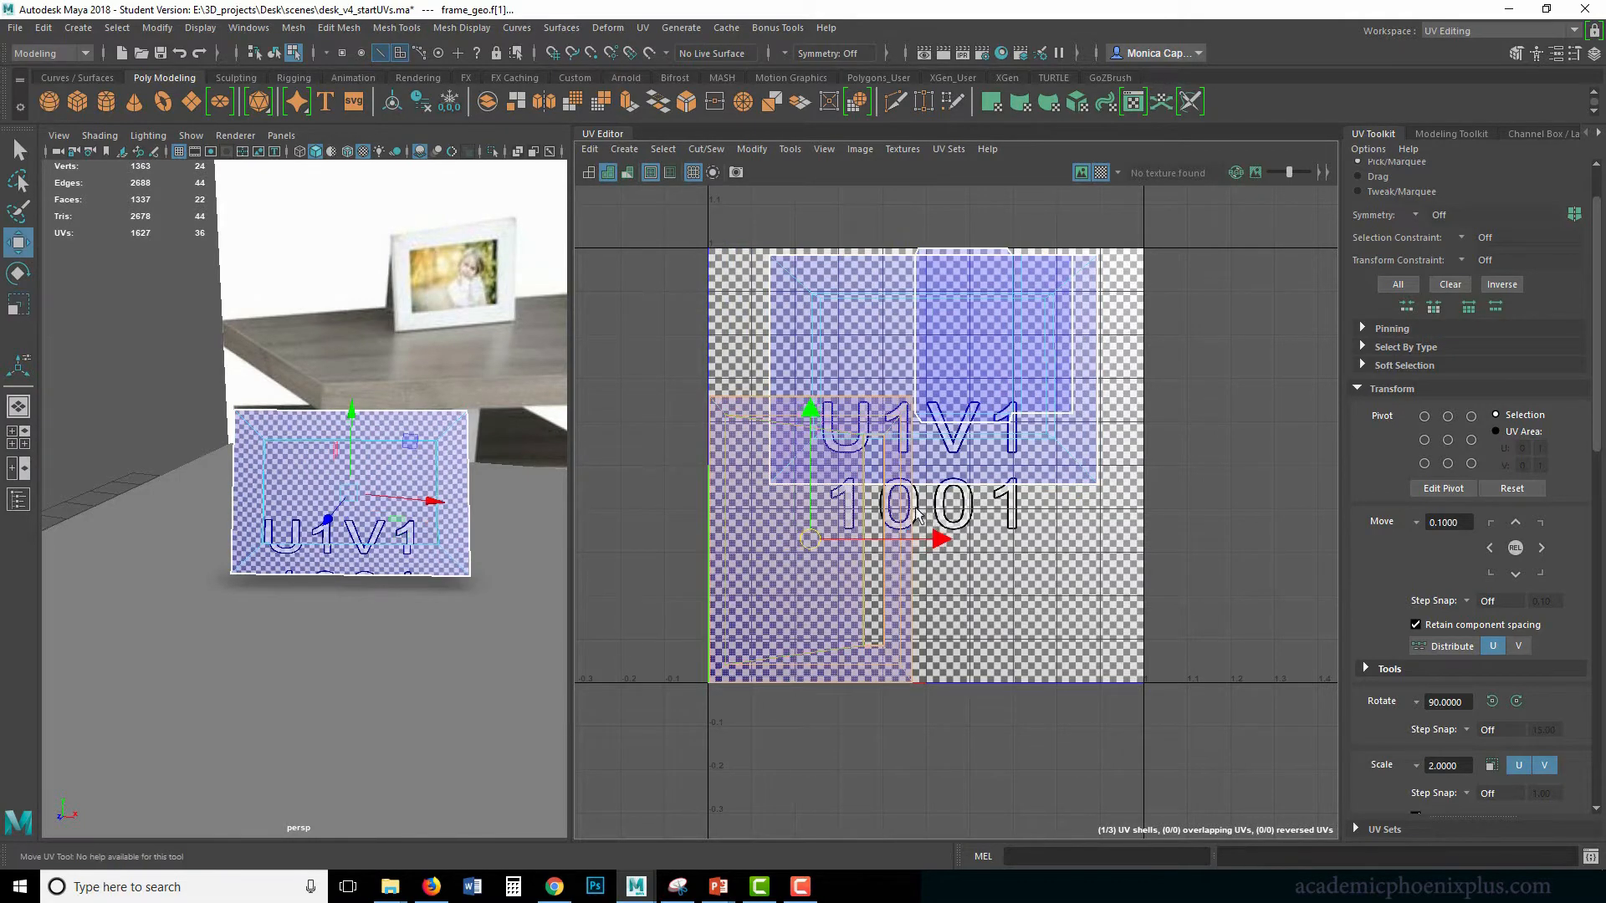
pyautogui.press('e')
pyautogui.click(1492, 701)
pyautogui.press('r')
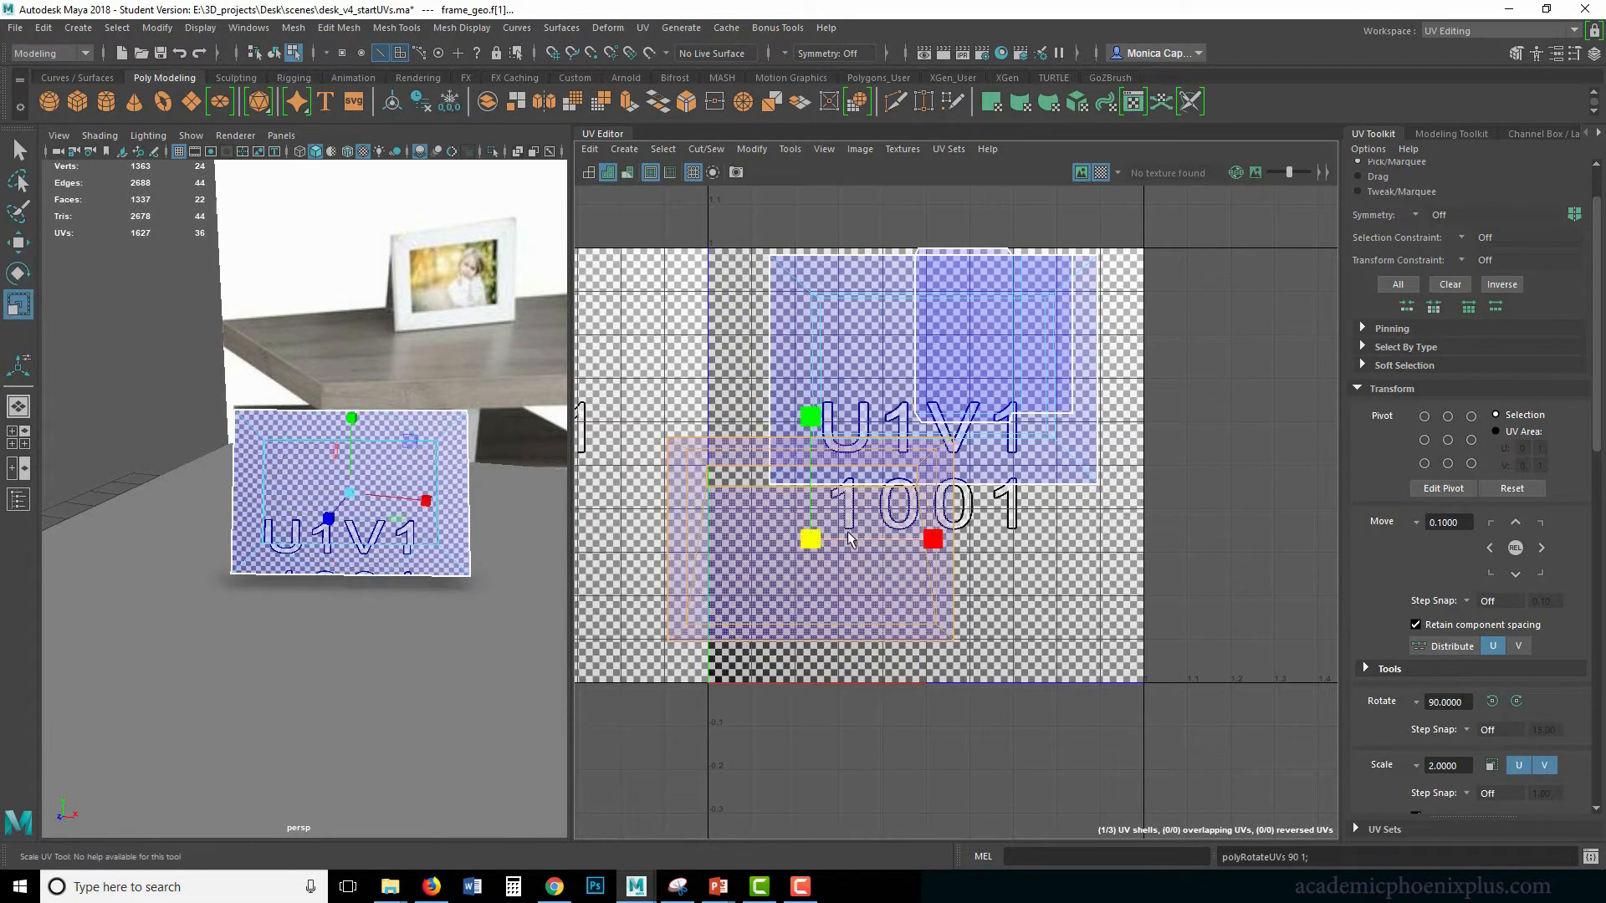
pyautogui.moveTo(811, 540); pyautogui.dragTo(845, 583)
pyautogui.press('w')
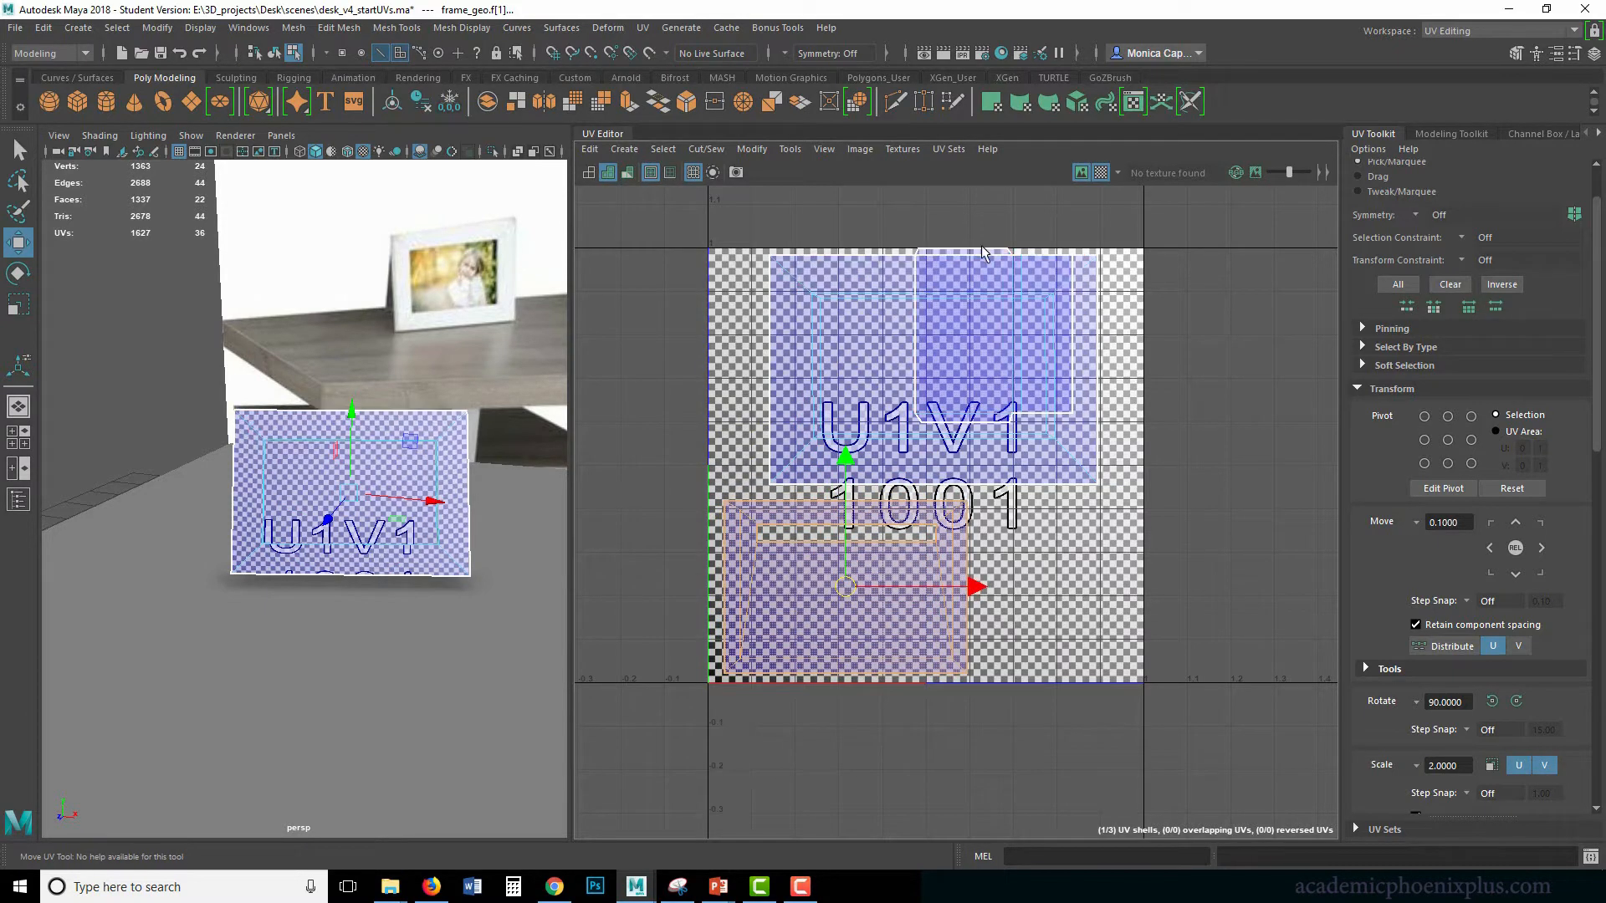
# Move the support leg shell into the free lower-right area of the UV tile and inspect the frame's checker pattern.
pyautogui.click(994, 324)
pyautogui.moveTo(993, 326); pyautogui.dragTo(1057, 585)
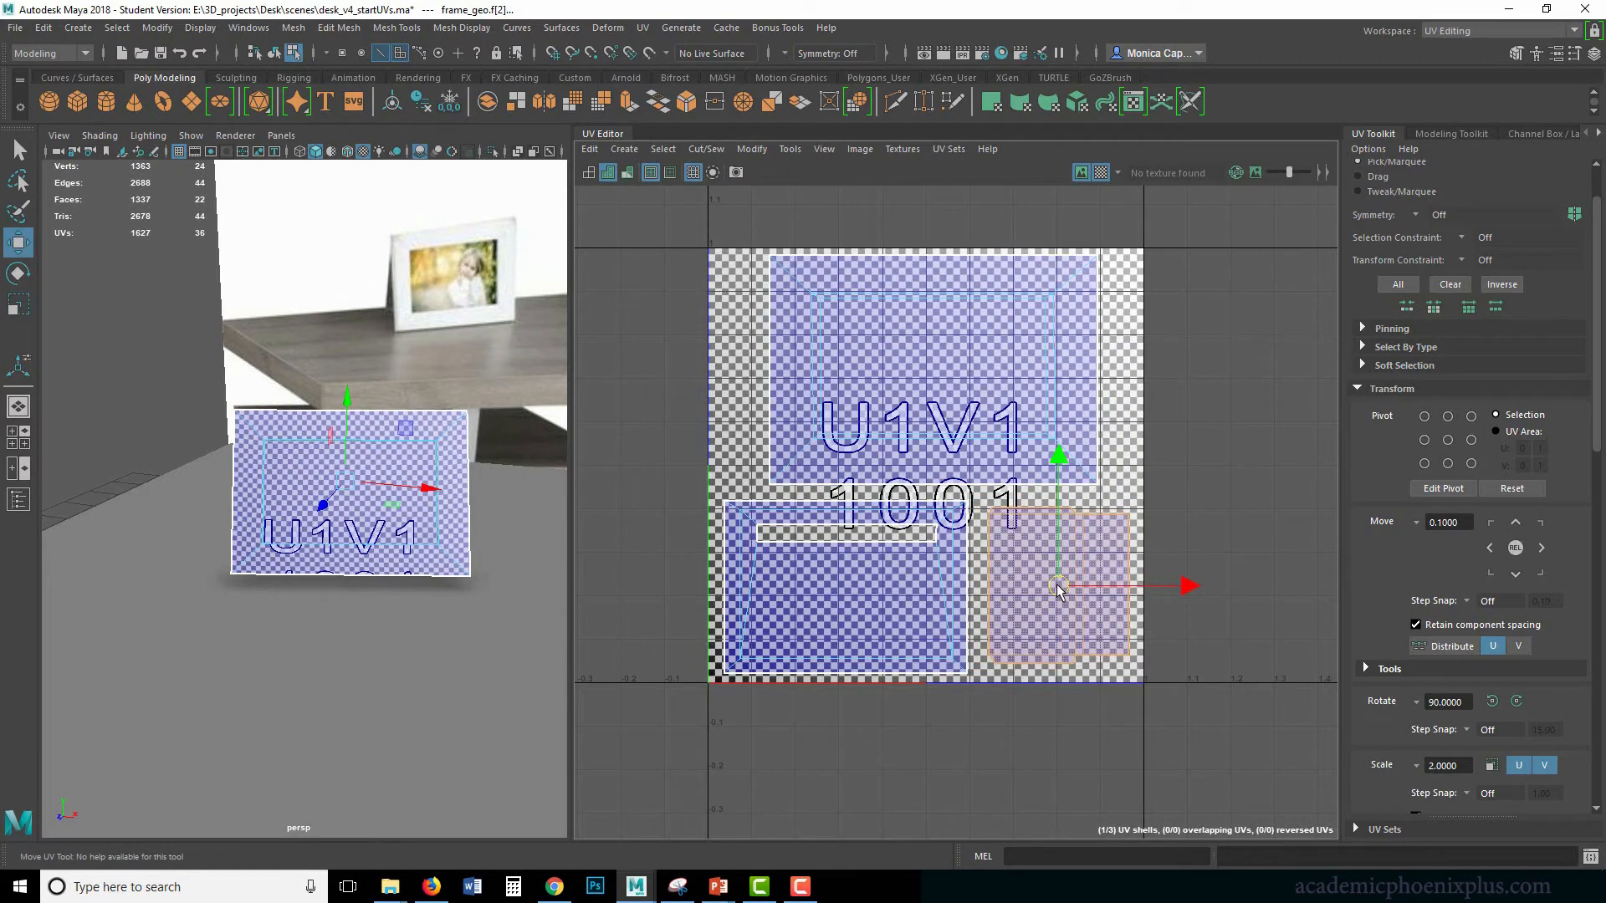
pyautogui.click(1199, 504)
pyautogui.moveTo(400, 478)
pyautogui.mouseDown(button='right')
pyautogui.moveTo(464, 461)
pyautogui.moveTo(399, 473)
pyautogui.moveTo(422, 458)
pyautogui.mouseUp(button='right')
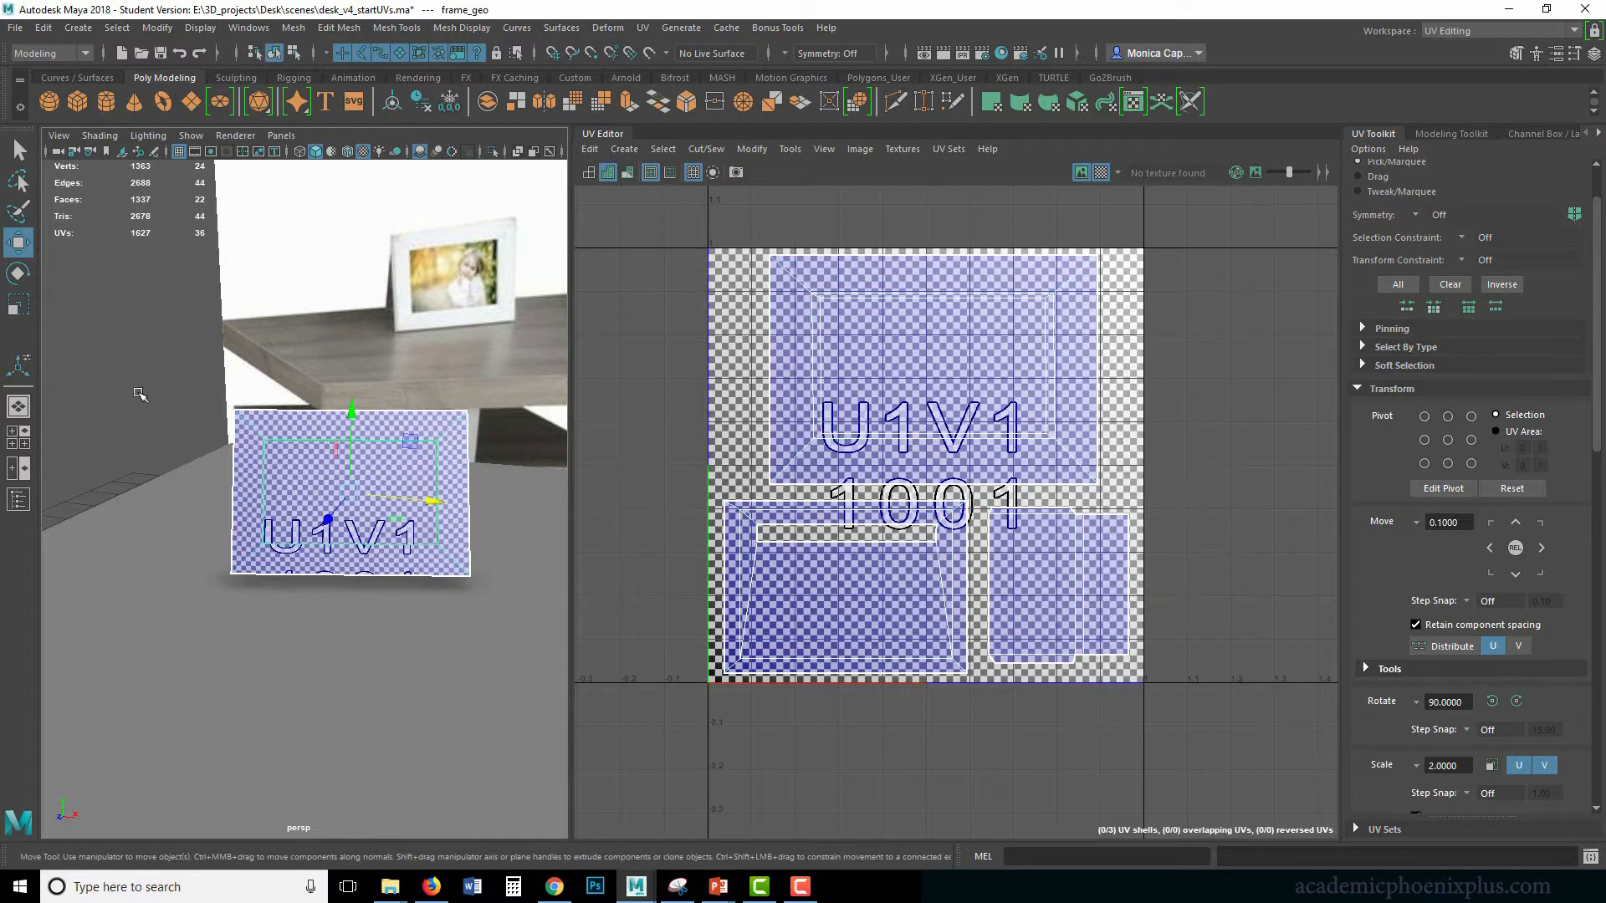
pyautogui.keyDown('alt'); pyautogui.moveTo(138, 391); pyautogui.dragTo(377, 391); pyautogui.keyUp('alt')
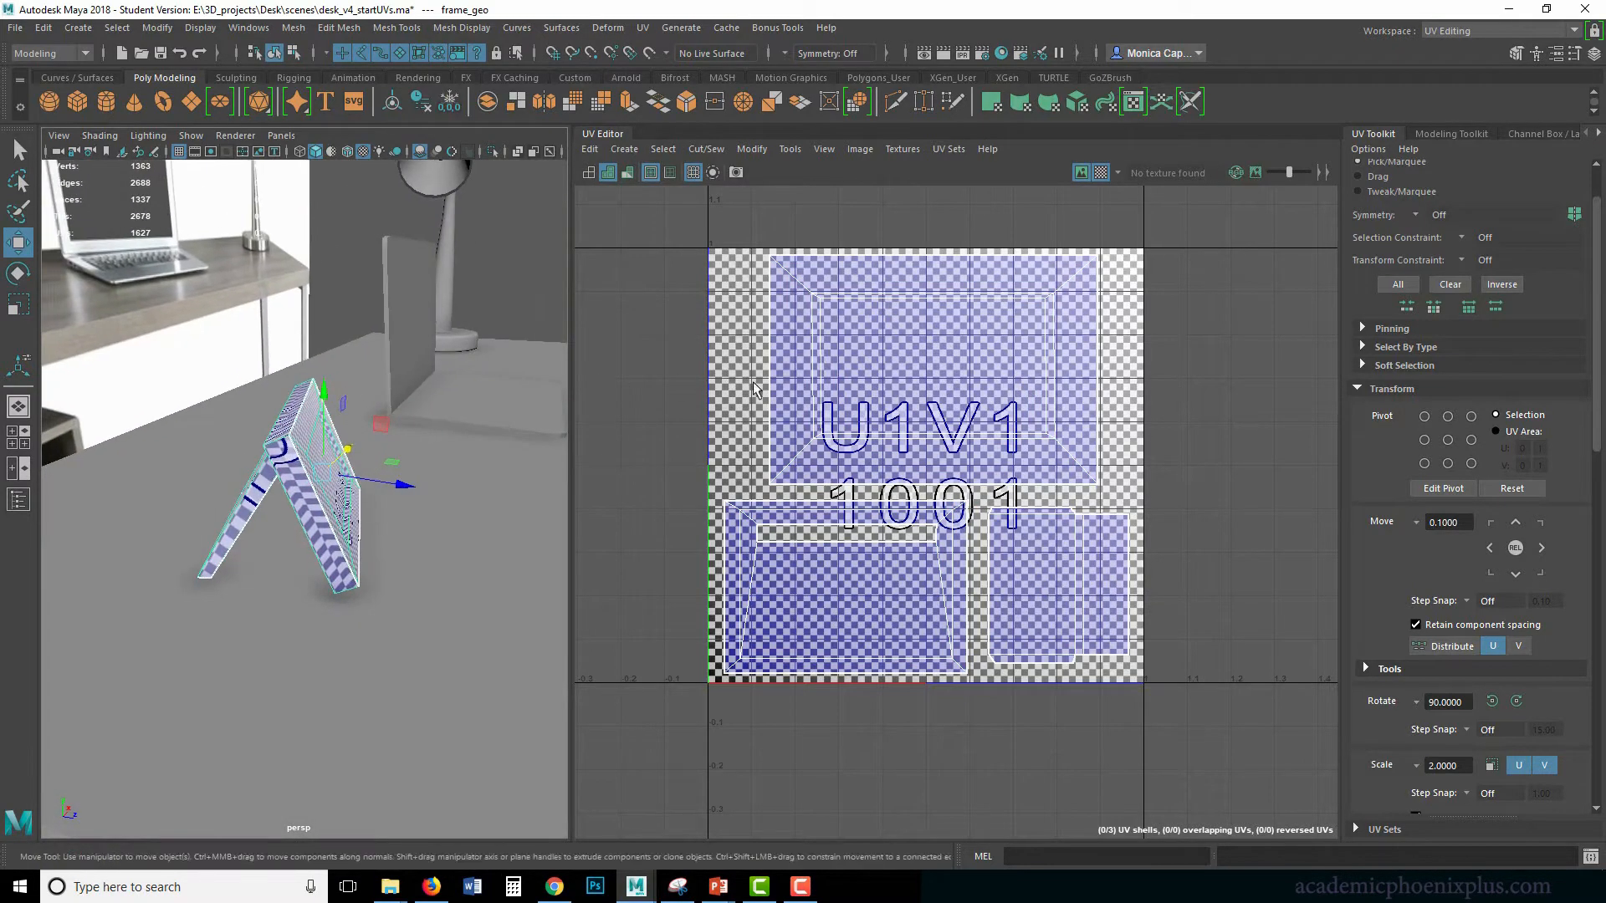
# Scale the frame's back shell up to the front shell's width and align it directly beneath the front shell.
pyautogui.rightClick(980, 508)
pyautogui.moveTo(980, 507); pyautogui.dragTo(979, 460, button='right')
pyautogui.click(914, 484)
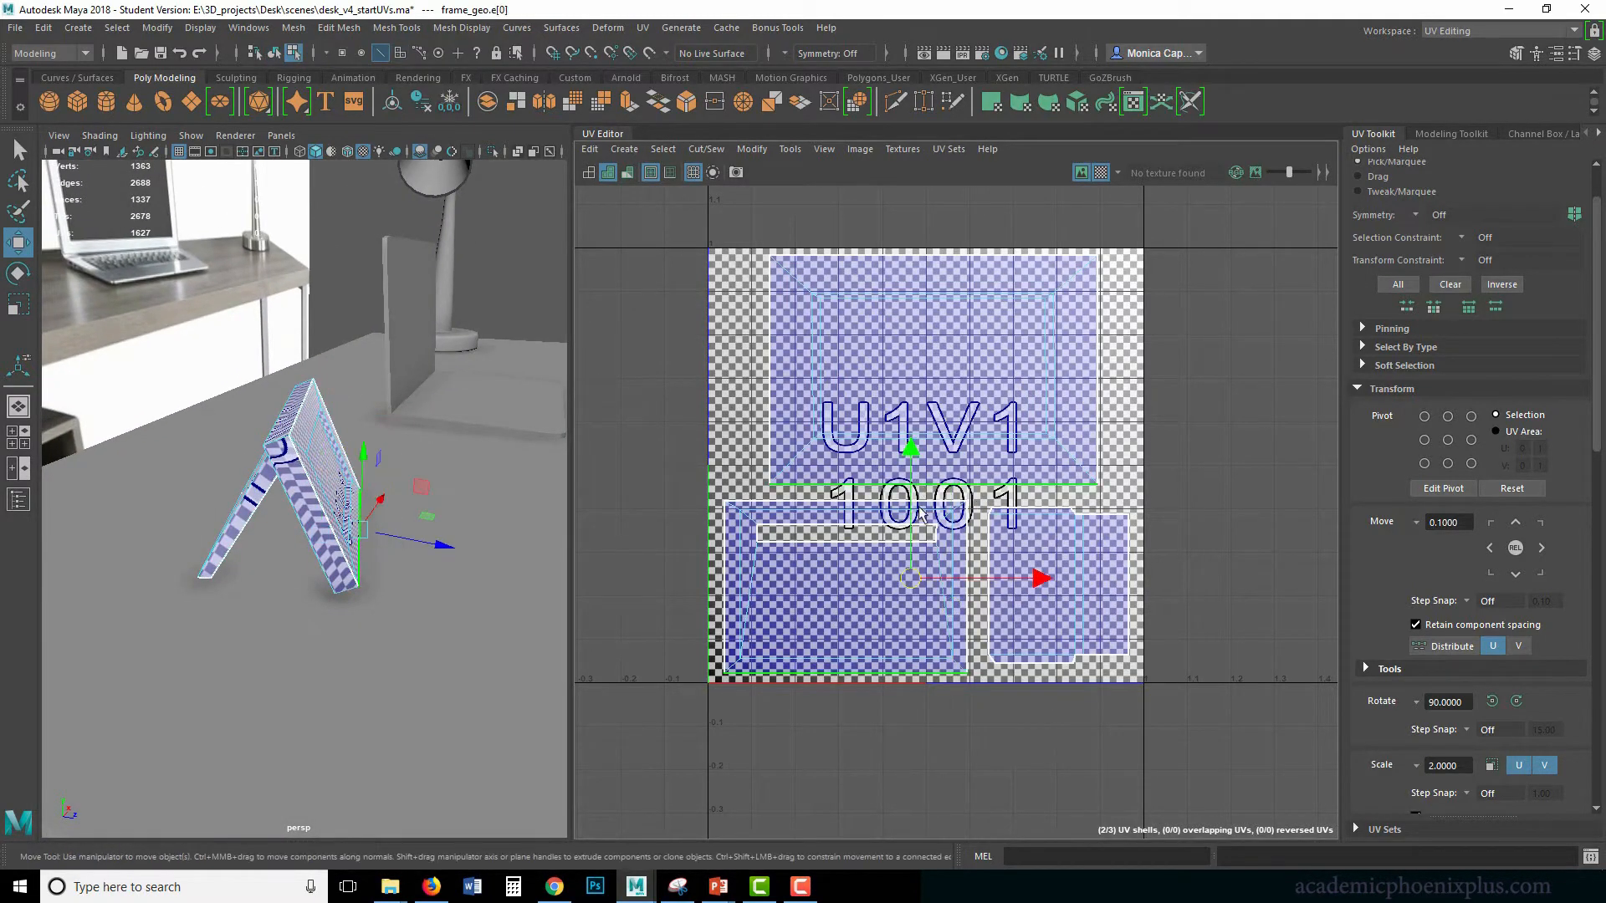
pyautogui.moveTo(851, 590); pyautogui.dragTo(839, 625, button='right')
pyautogui.click(855, 624)
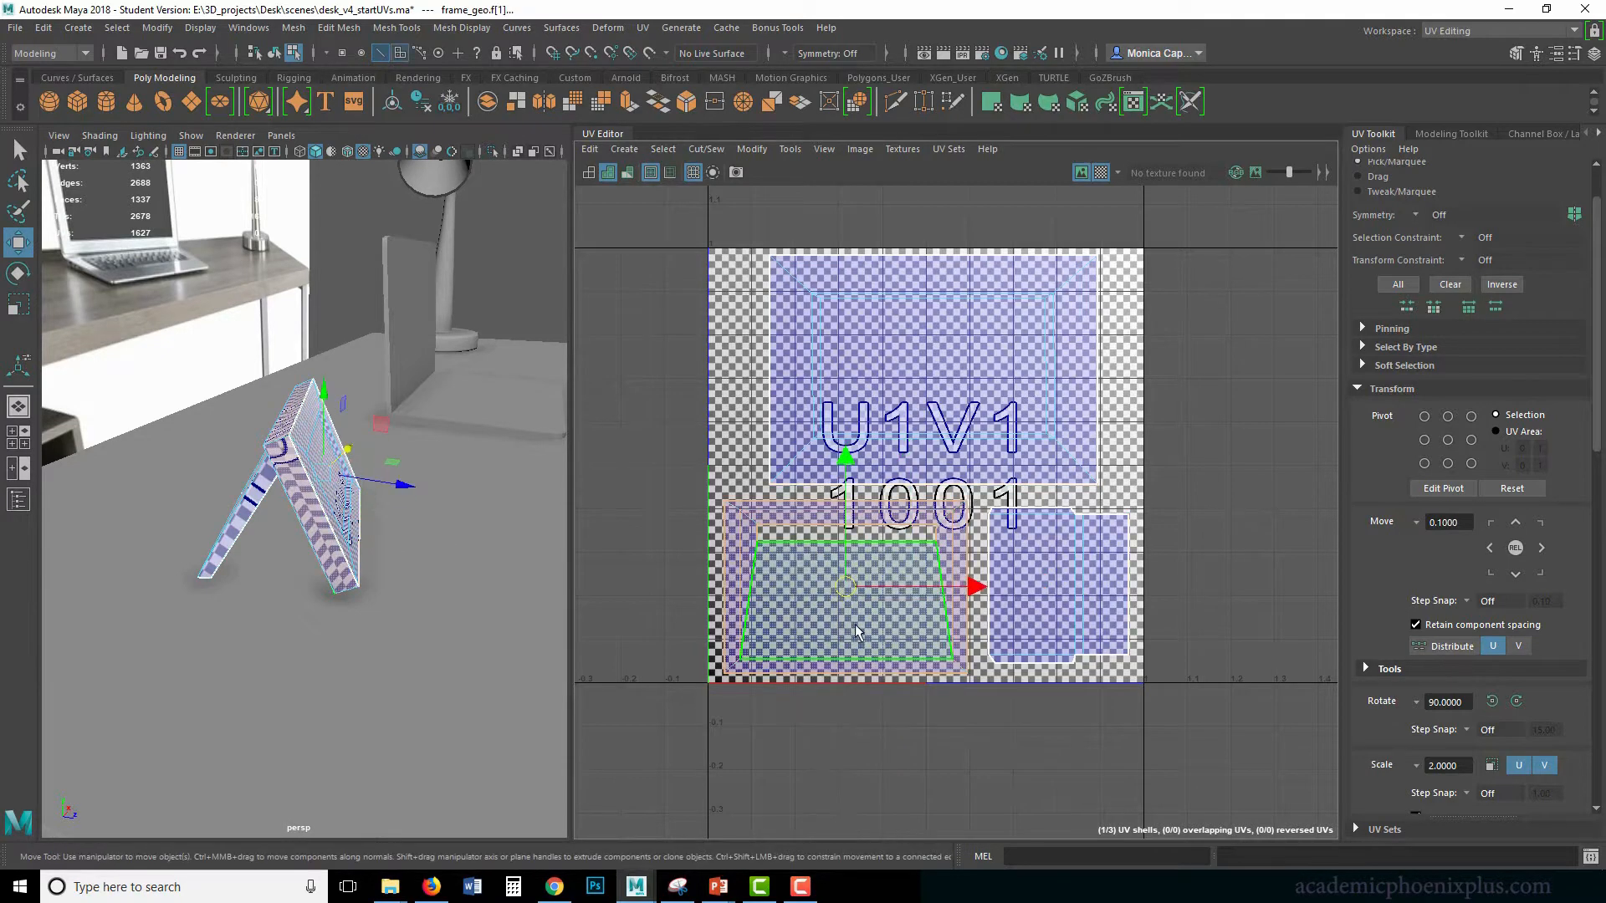
pyautogui.press('r')
pyautogui.moveTo(858, 590); pyautogui.dragTo(935, 608)
pyautogui.press('w')
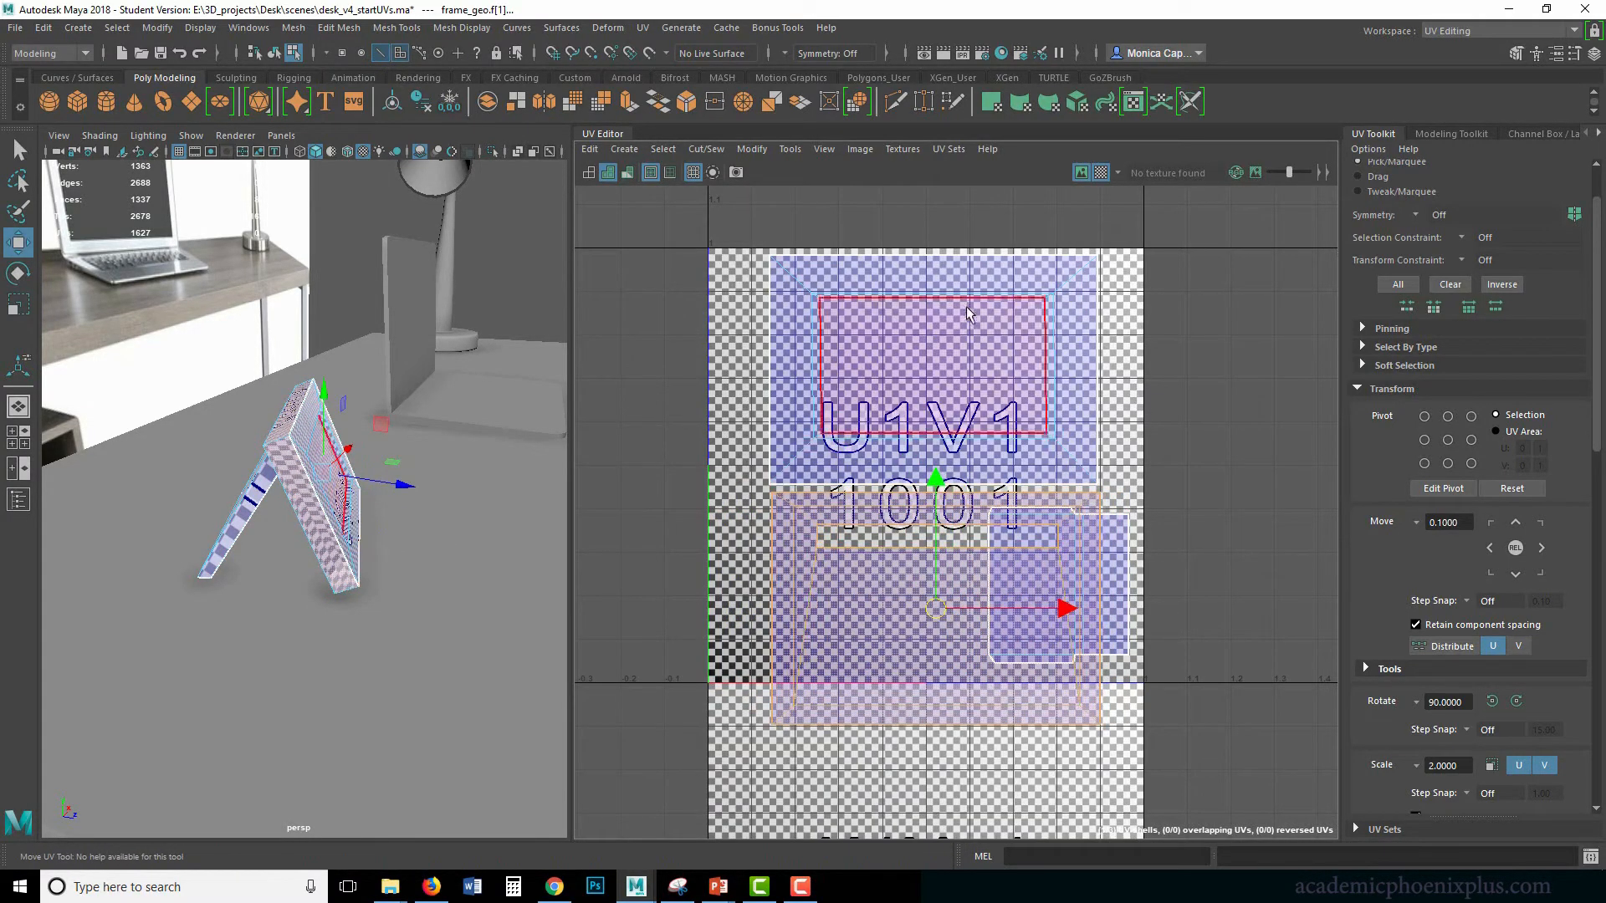
# Stitch the frame's back shell to the front shell along their shared edge to form one continuous shell.
pyautogui.click(965, 264)
pyautogui.moveTo(967, 268); pyautogui.dragTo(966, 243, button='right')
pyautogui.click(952, 255)
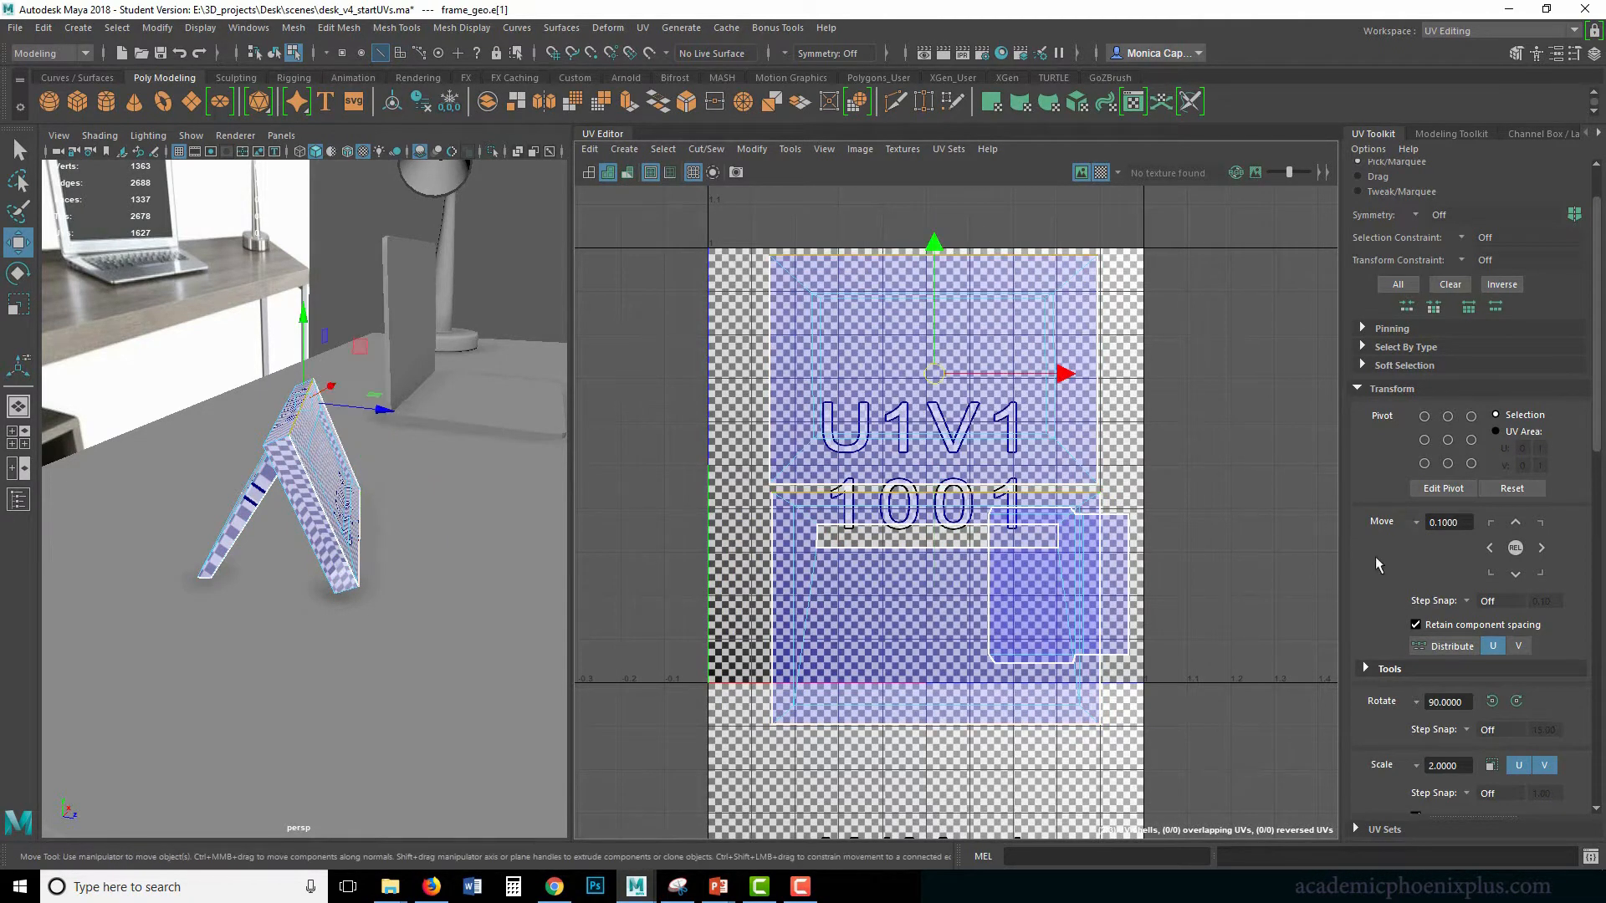
pyautogui.click(1372, 391)
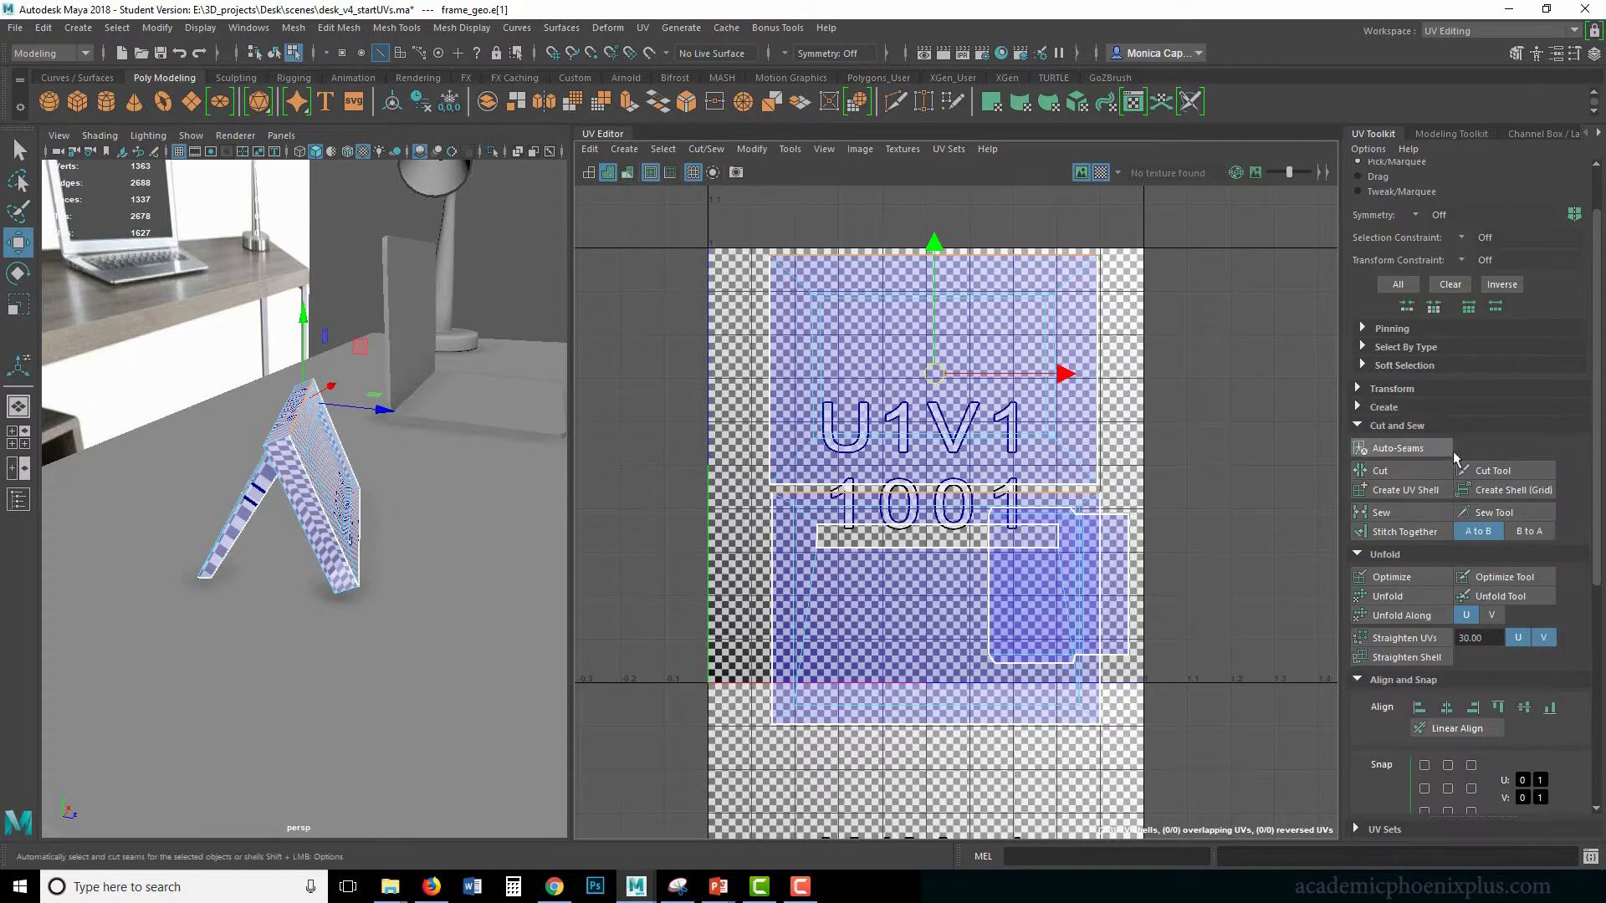
pyautogui.click(1394, 533)
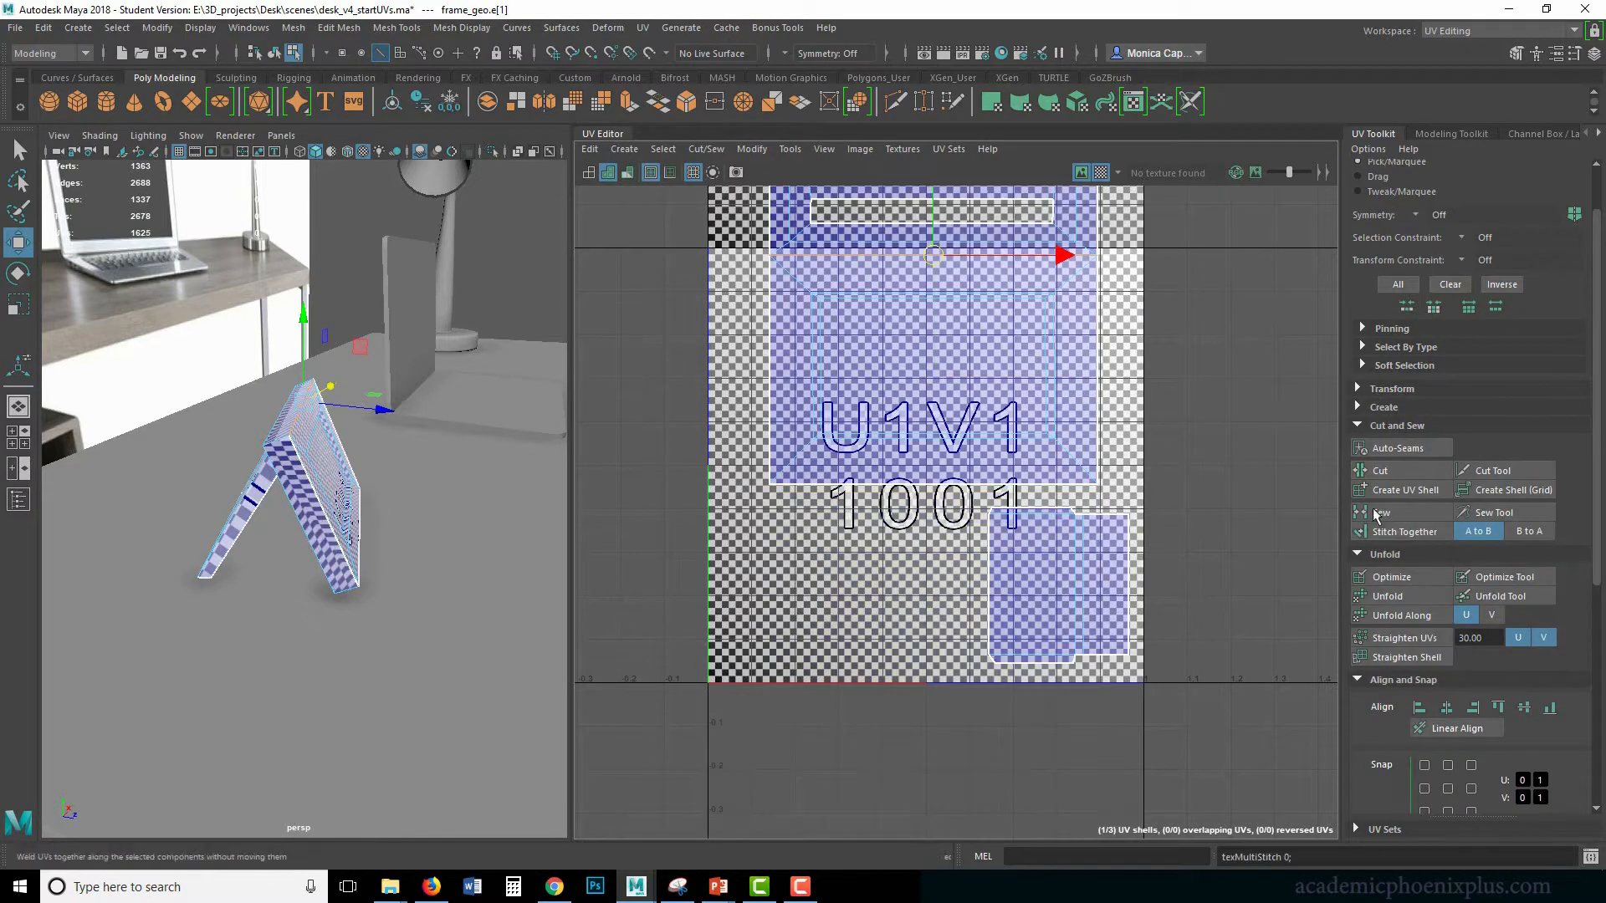
# Scale and position the joined frame shell inside the UV tile, then move the support leg shell upward beside it.
pyautogui.keyDown('ctrl'); pyautogui.moveTo(934, 345); pyautogui.dragTo(927, 395, button='right'); pyautogui.keyUp('ctrl')
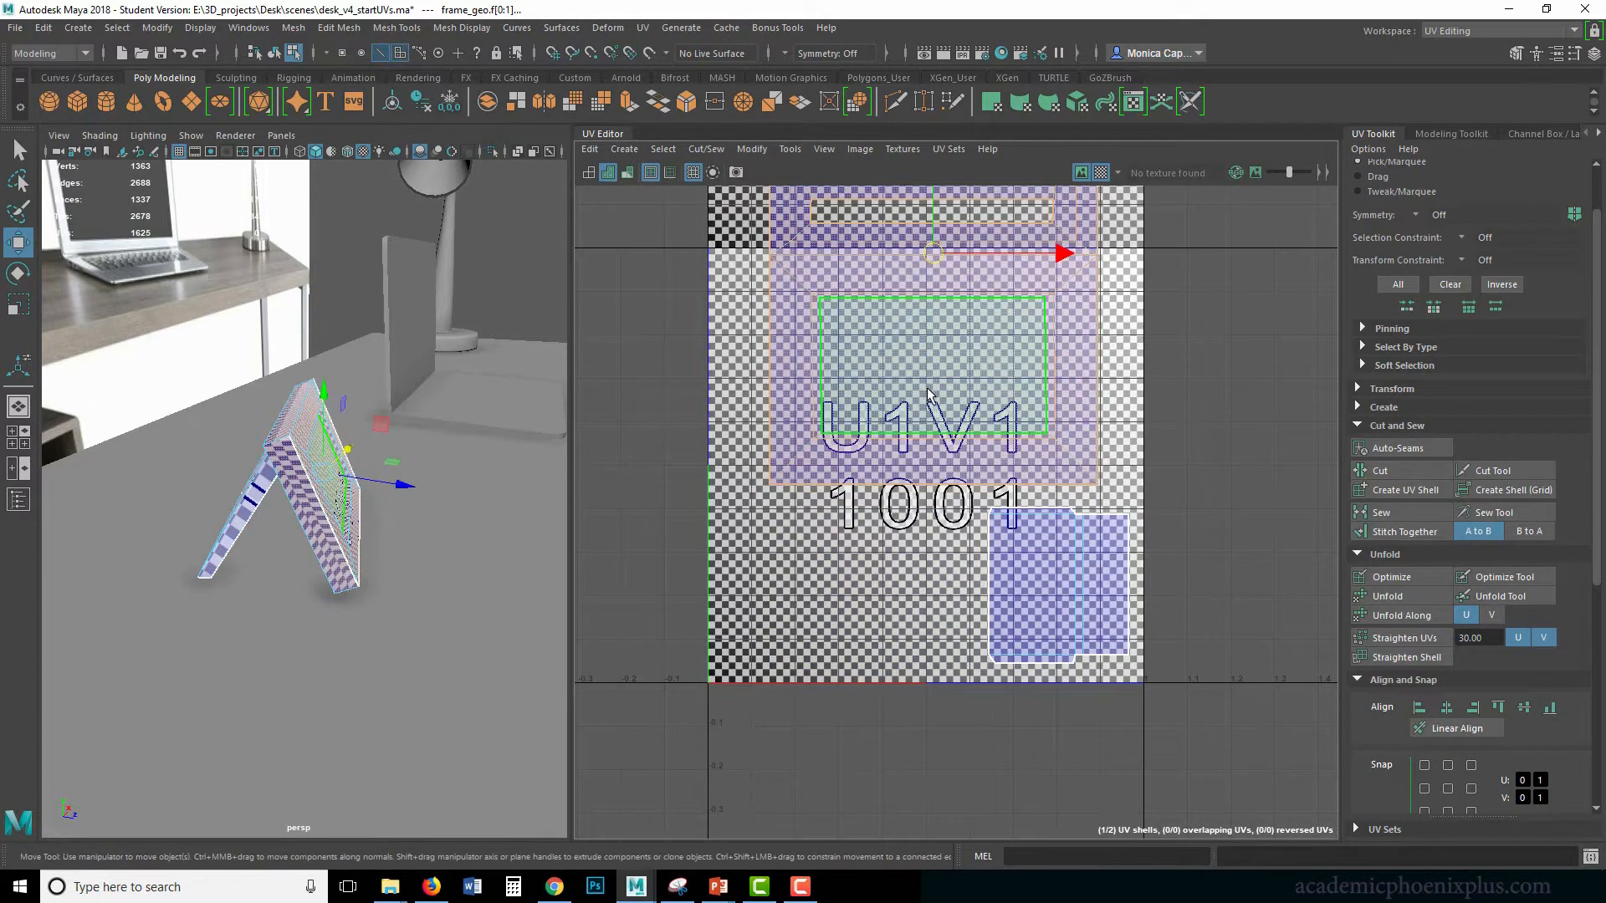
pyautogui.moveTo(934, 253); pyautogui.dragTo(874, 473)
pyautogui.press('r')
pyautogui.press('w')
pyautogui.click(1110, 588)
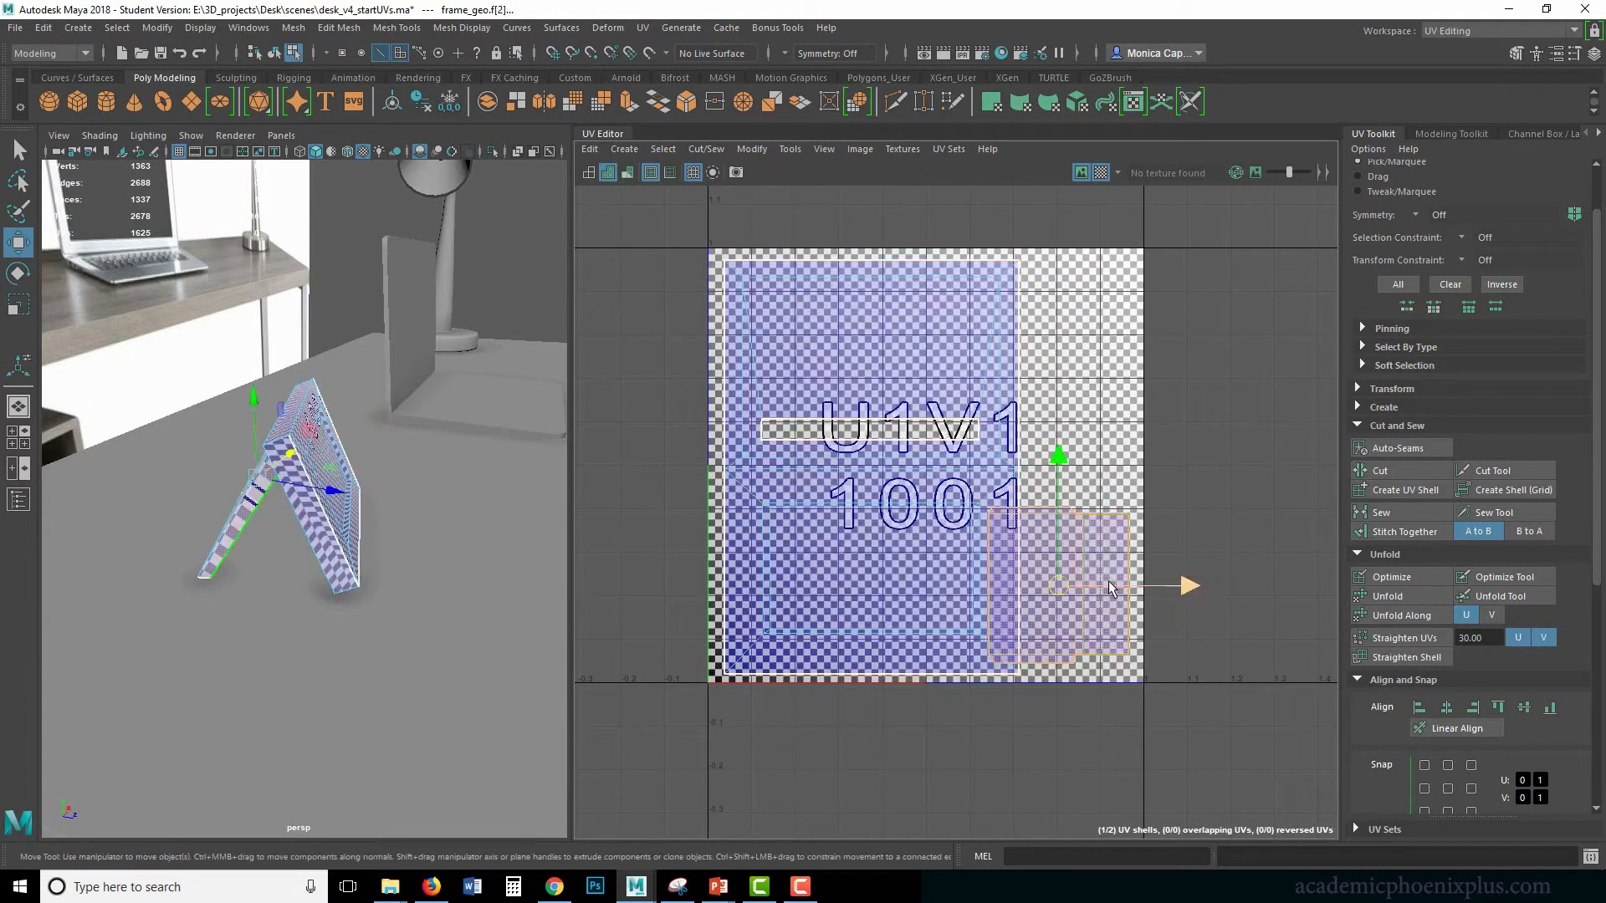
pyautogui.moveTo(1056, 585); pyautogui.dragTo(1061, 500)
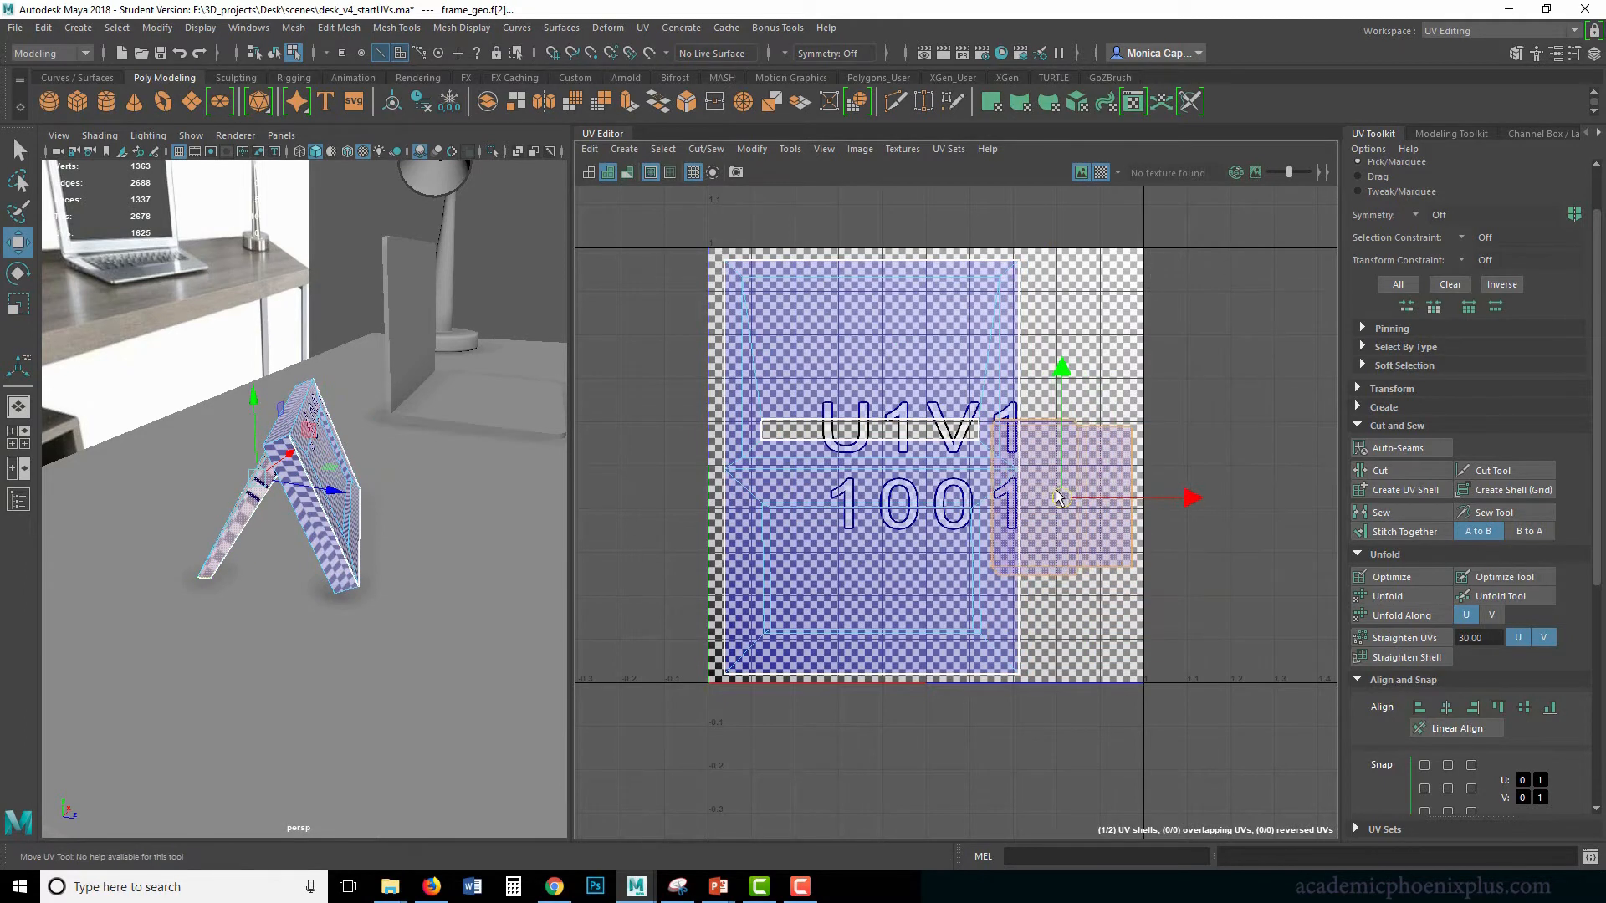
# Shrink the joined frame shell further and shift it left so it clears the support leg shell.
pyautogui.click(876, 535)
pyautogui.press('r')
pyautogui.moveTo(871, 473); pyautogui.dragTo(851, 470)
pyautogui.press('w')
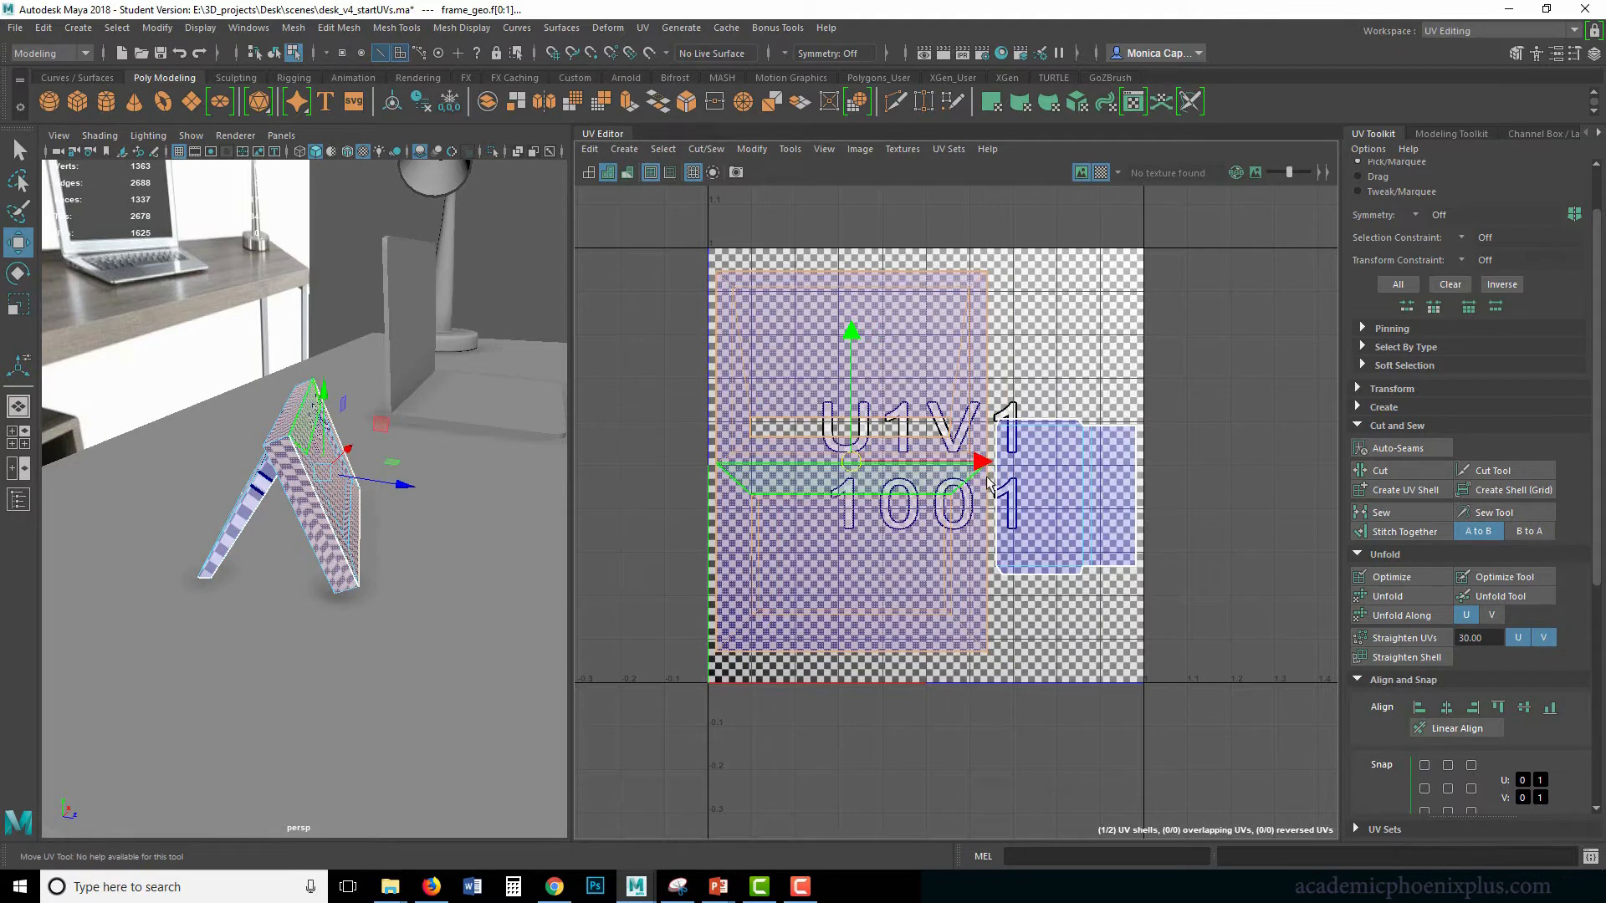
pyautogui.click(1028, 493)
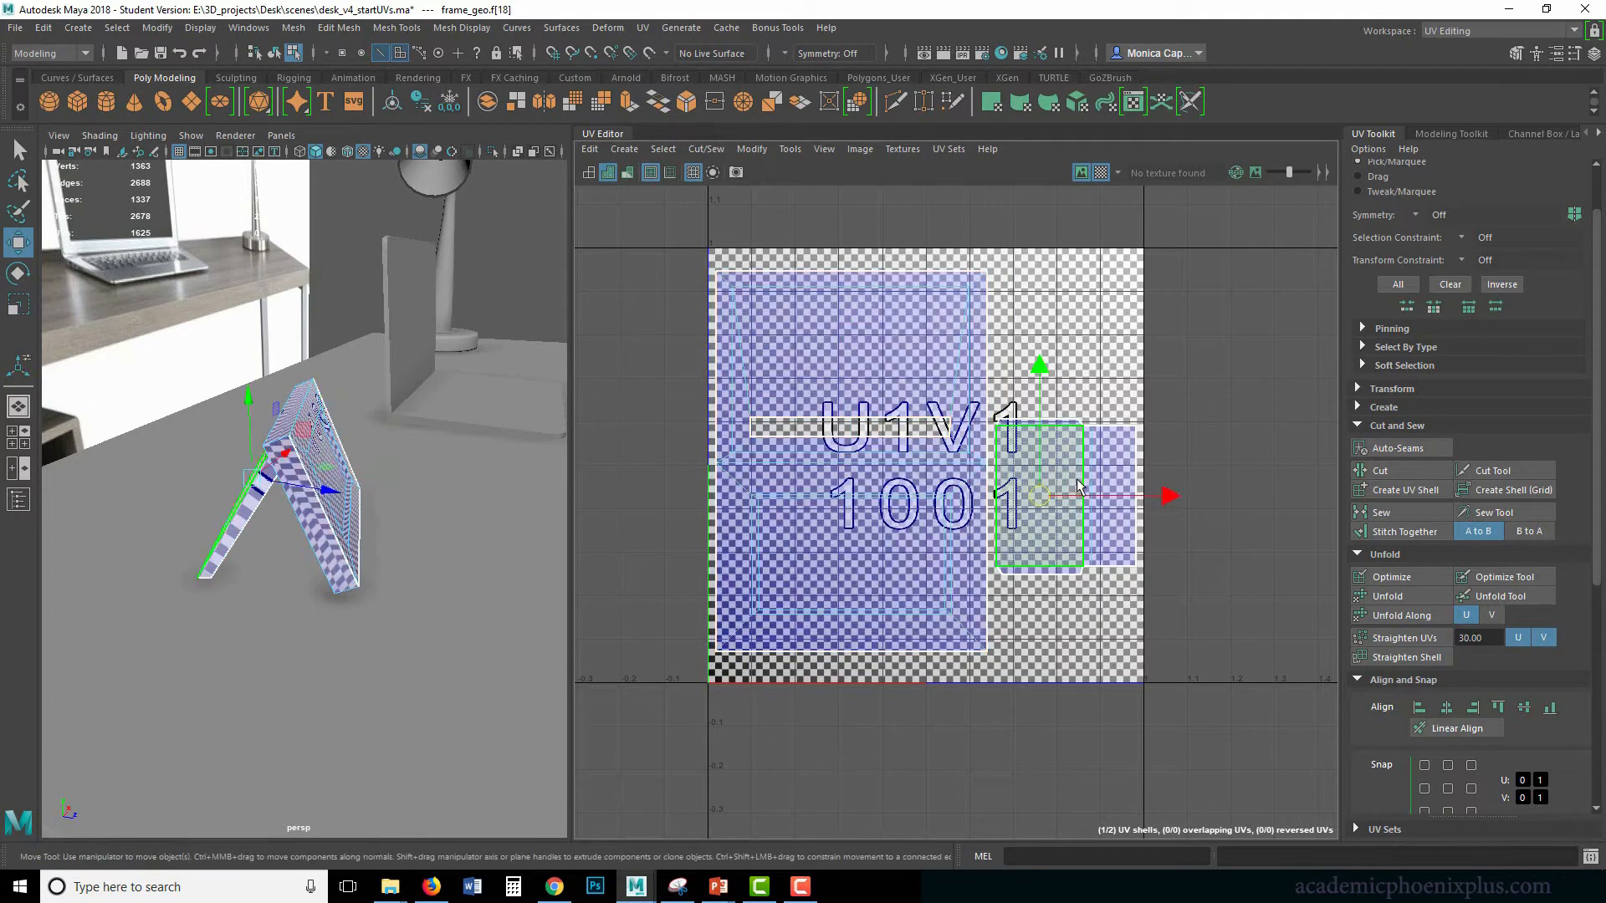
pyautogui.click(1258, 358)
# Return the picture frame to object mode, delete its construction history and freeze its transformations.
pyautogui.rightClick(299, 425)
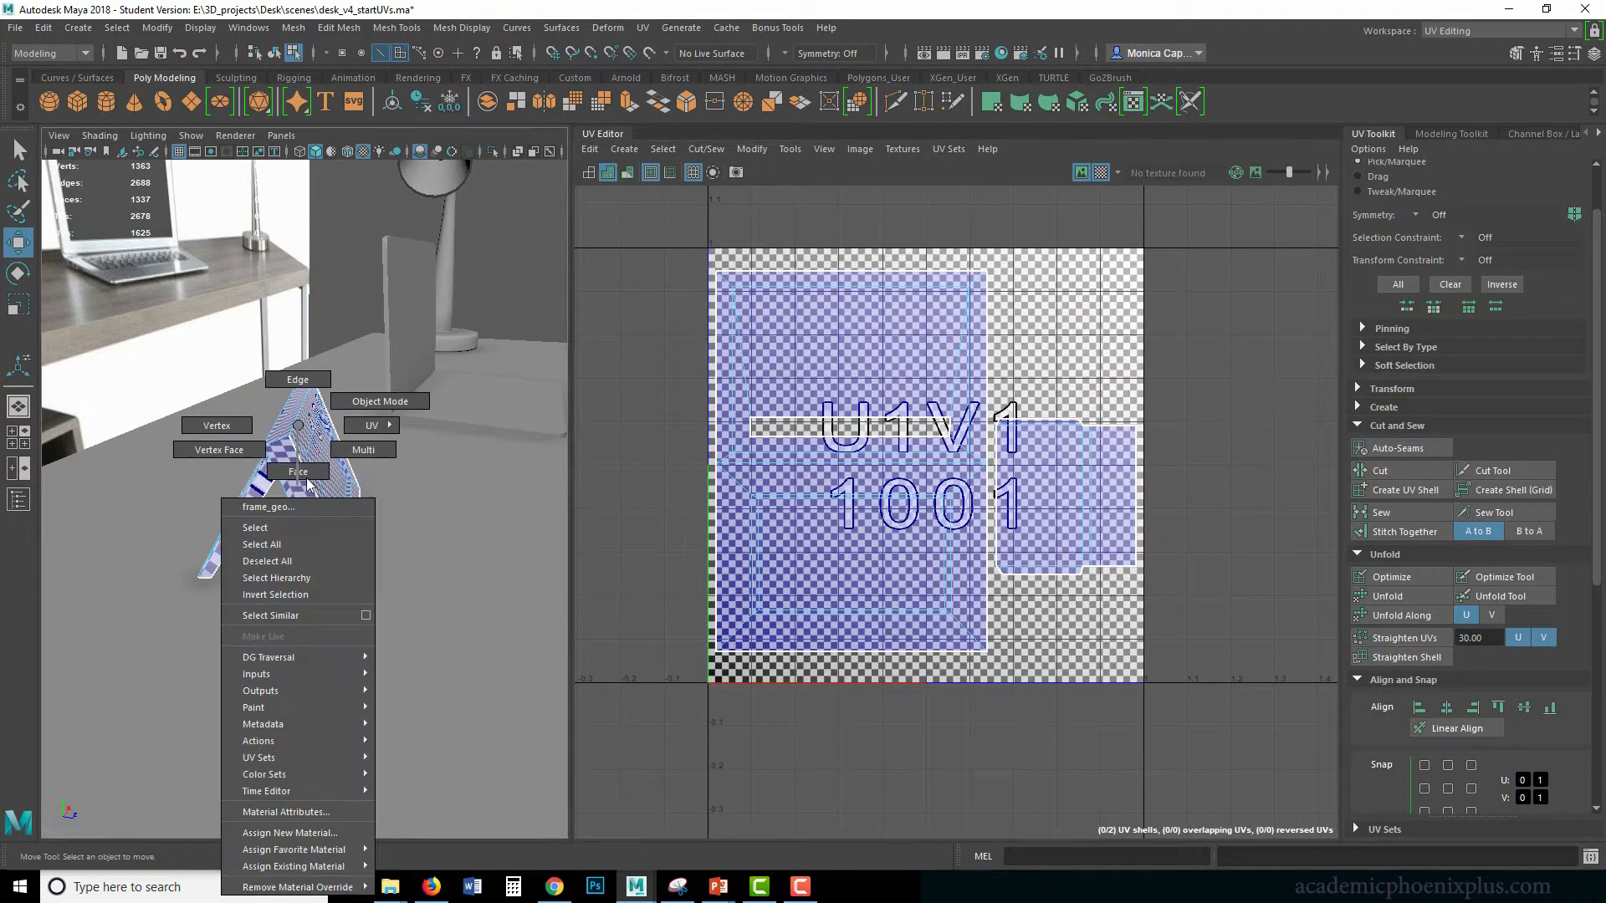
pyautogui.click(369, 402)
pyautogui.click(43, 28)
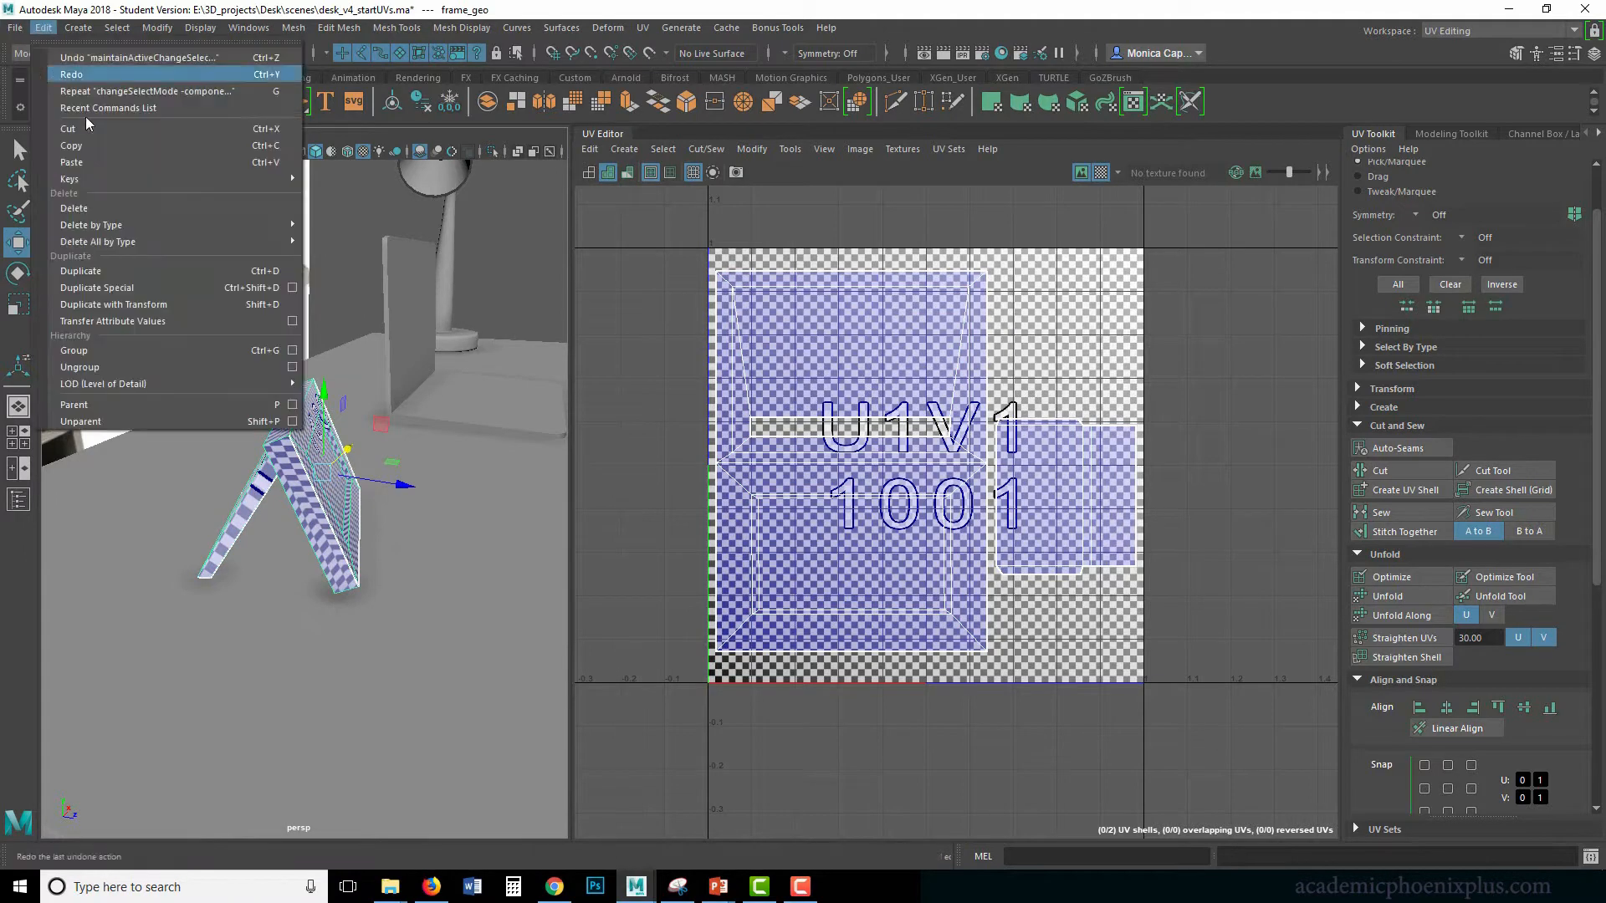
pyautogui.moveTo(224, 226)
pyautogui.click(333, 240)
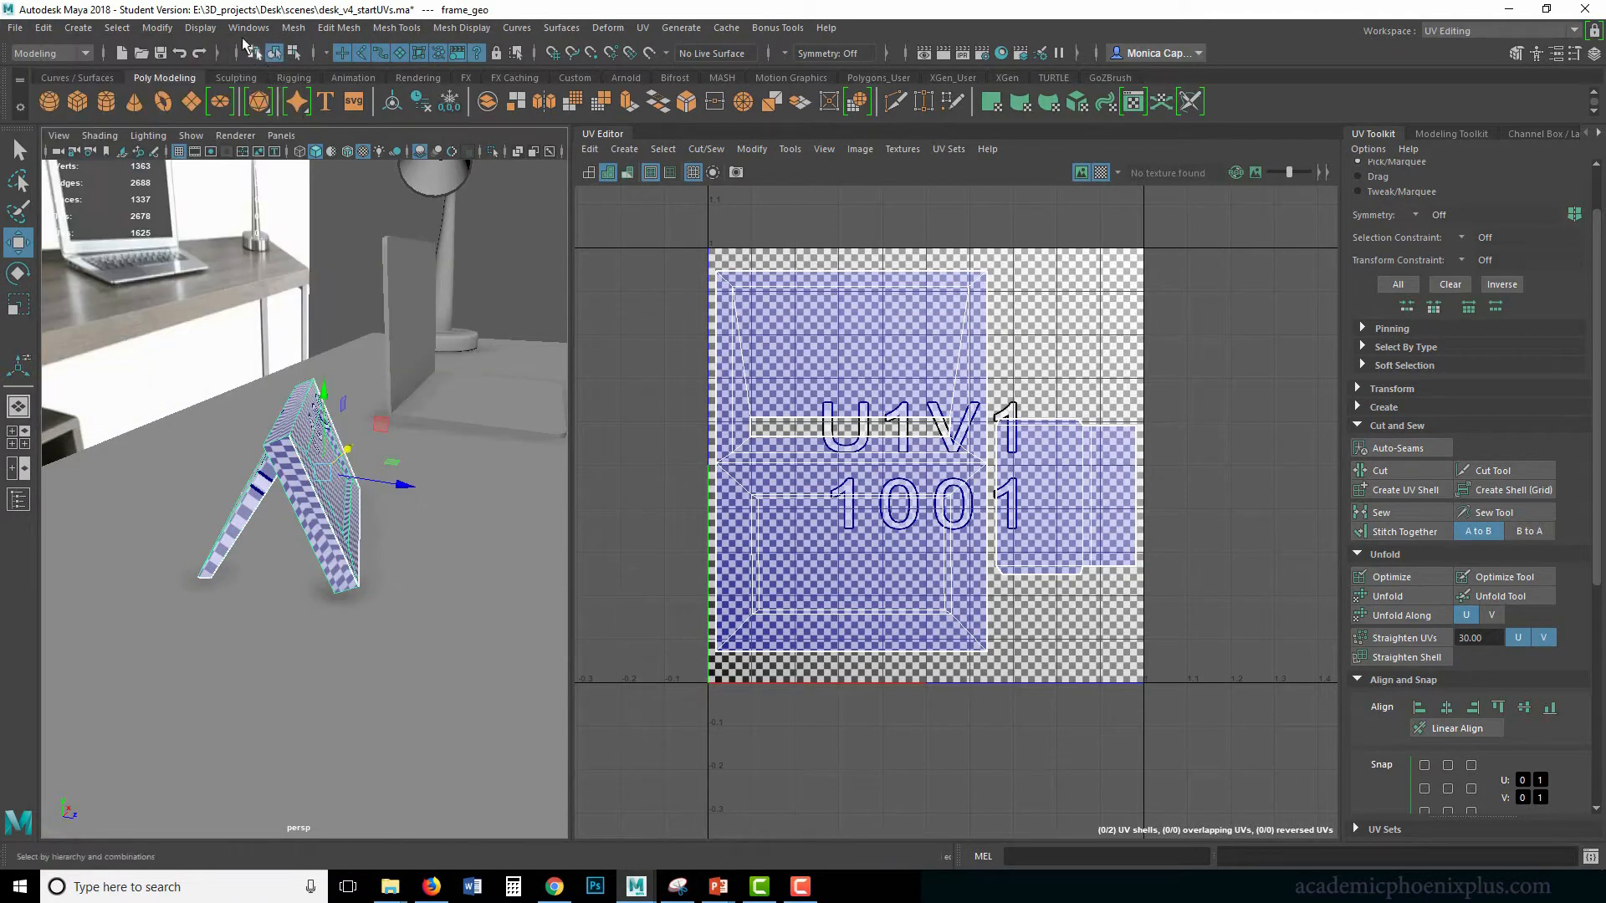
pyautogui.click(157, 28)
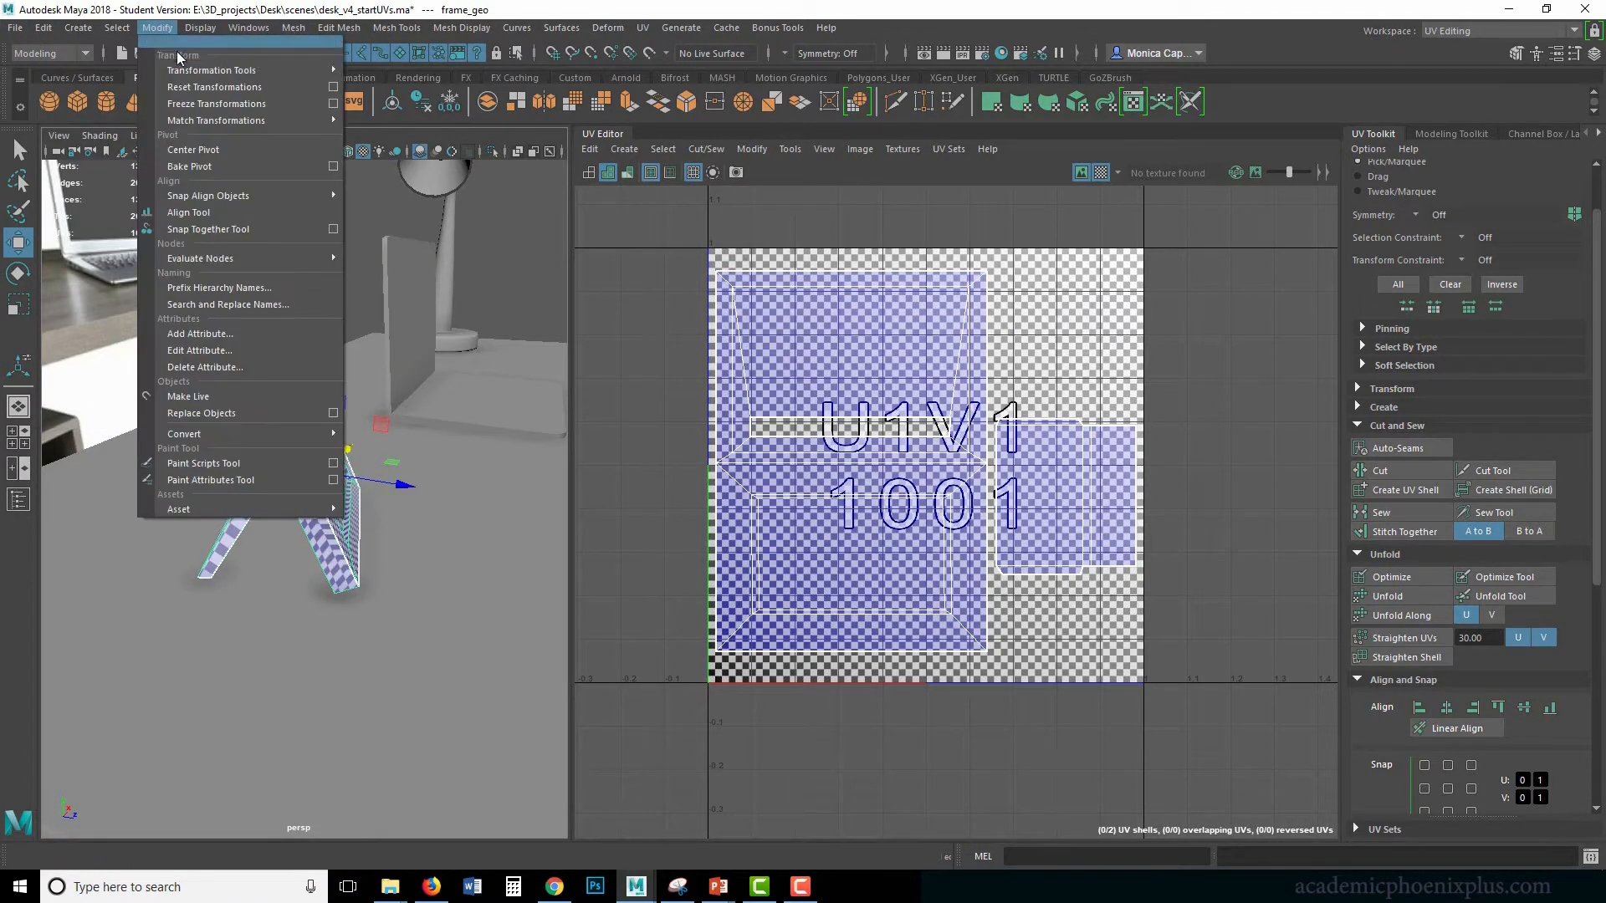
pyautogui.click(200, 111)
# Apply an automatic UV projection to the laptop.
pyautogui.click(406, 316)
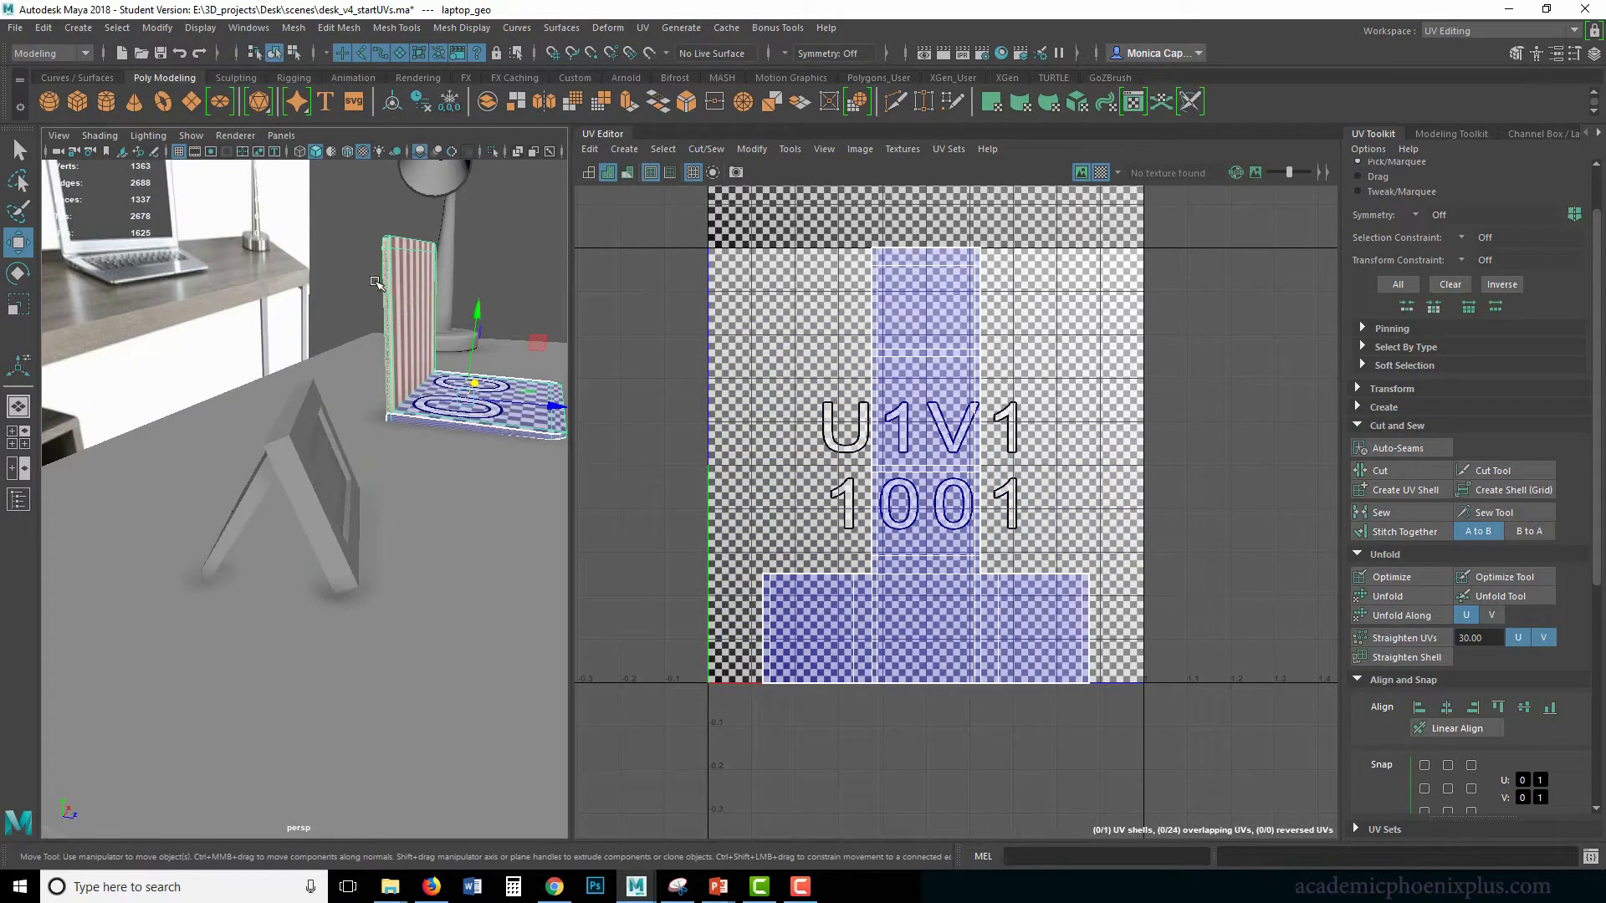
pyautogui.press('f')
pyautogui.keyDown('alt'); pyautogui.moveTo(354, 416); pyautogui.dragTo(413, 411, button='right'); pyautogui.keyUp('alt')
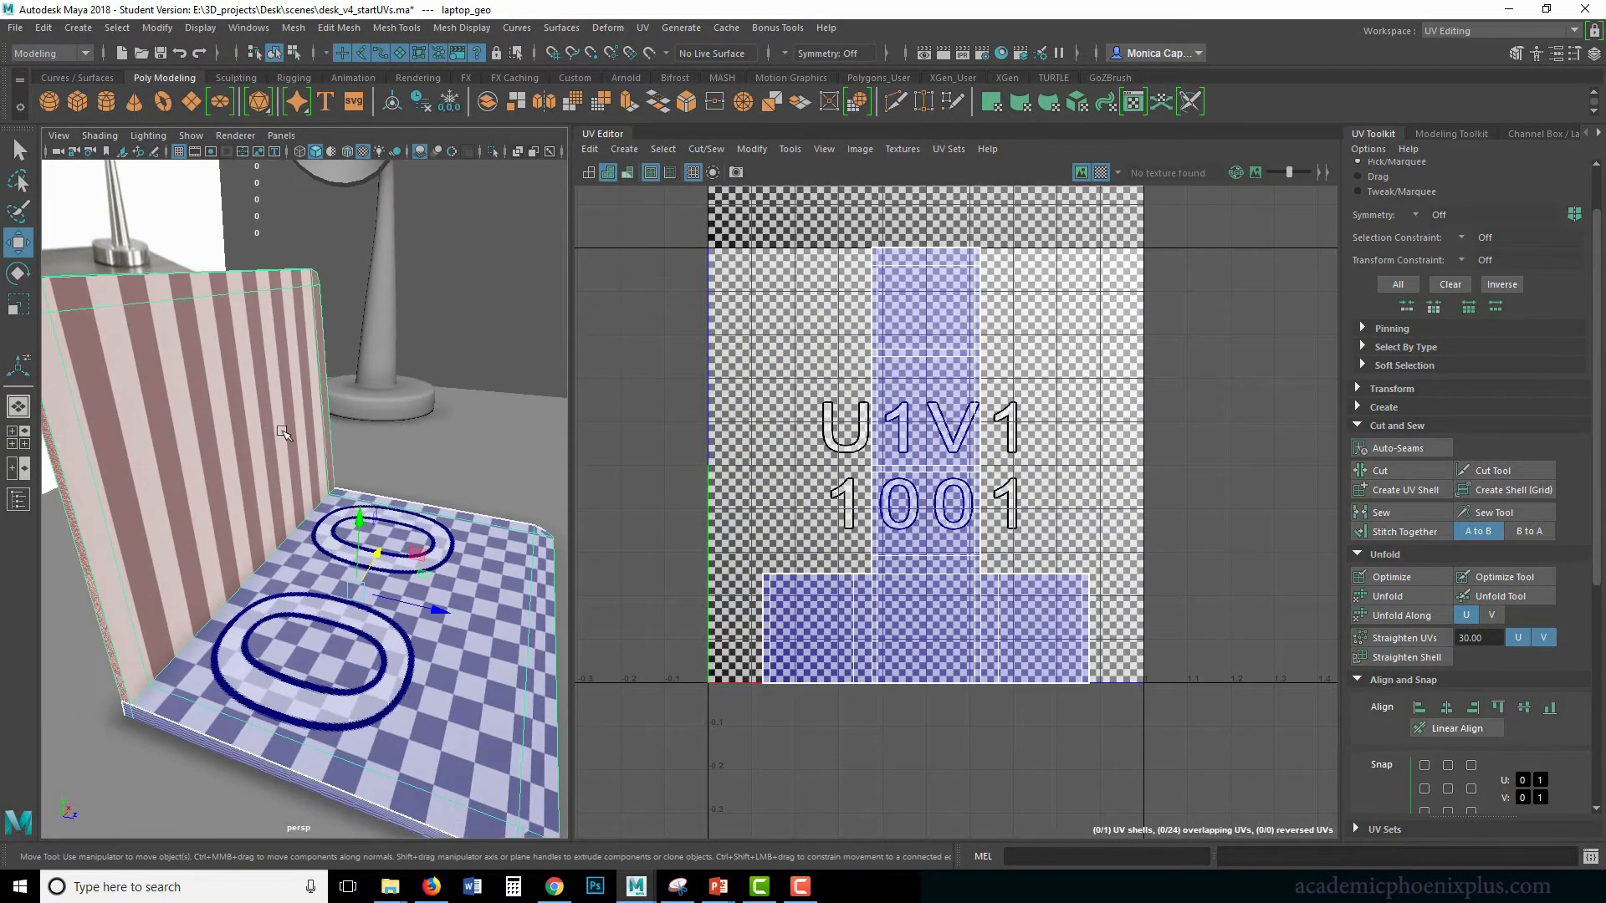
pyautogui.click(642, 28)
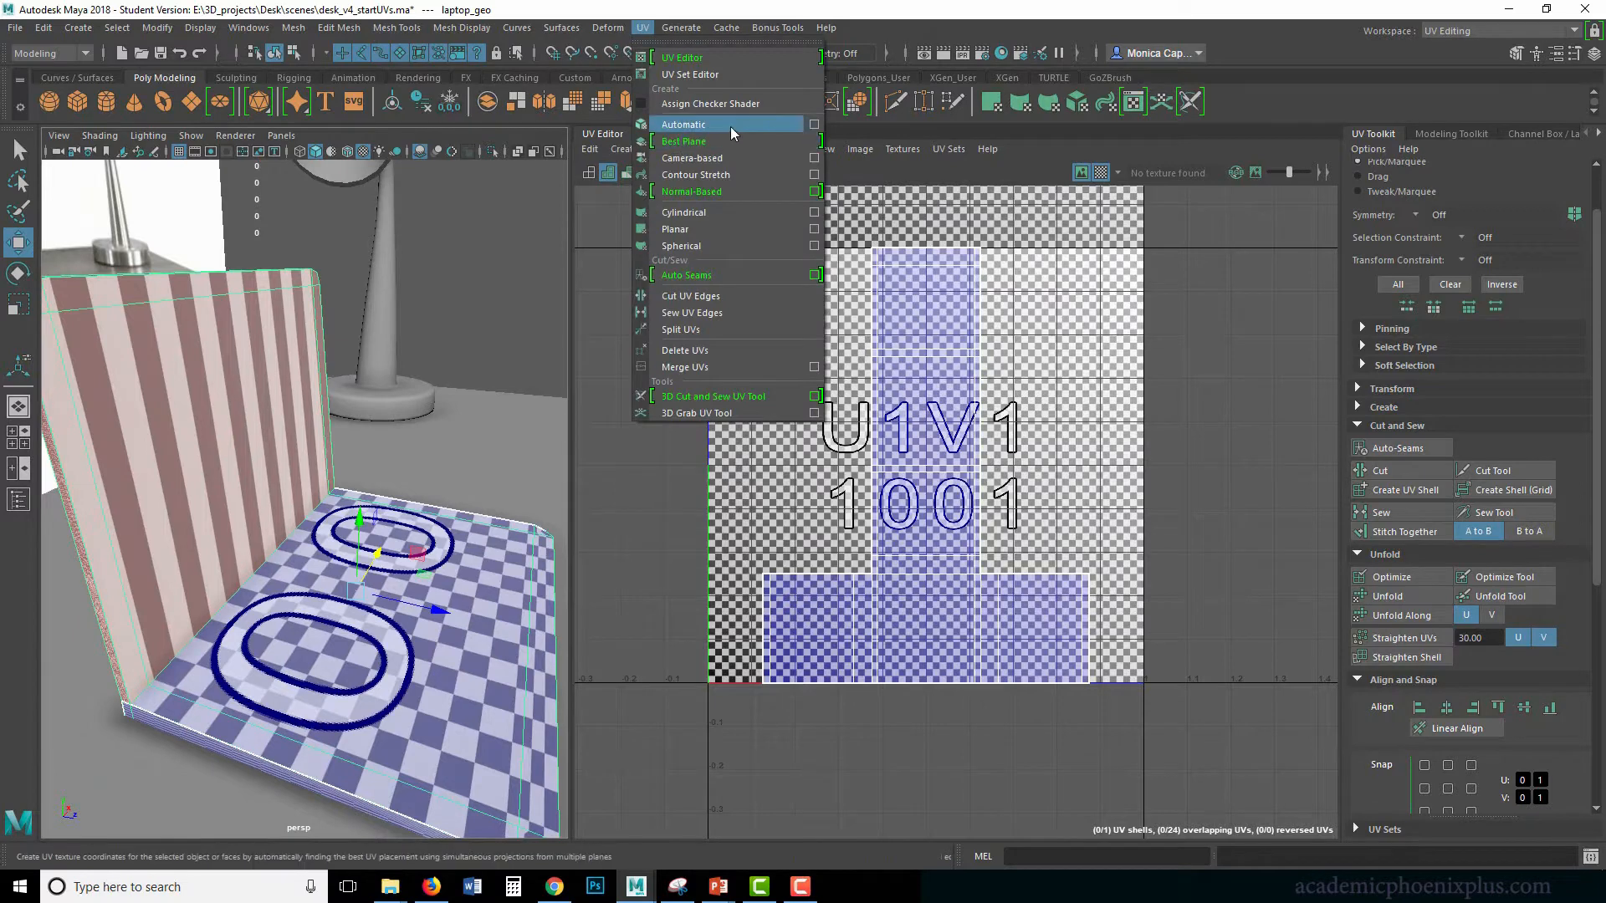
pyautogui.click(731, 125)
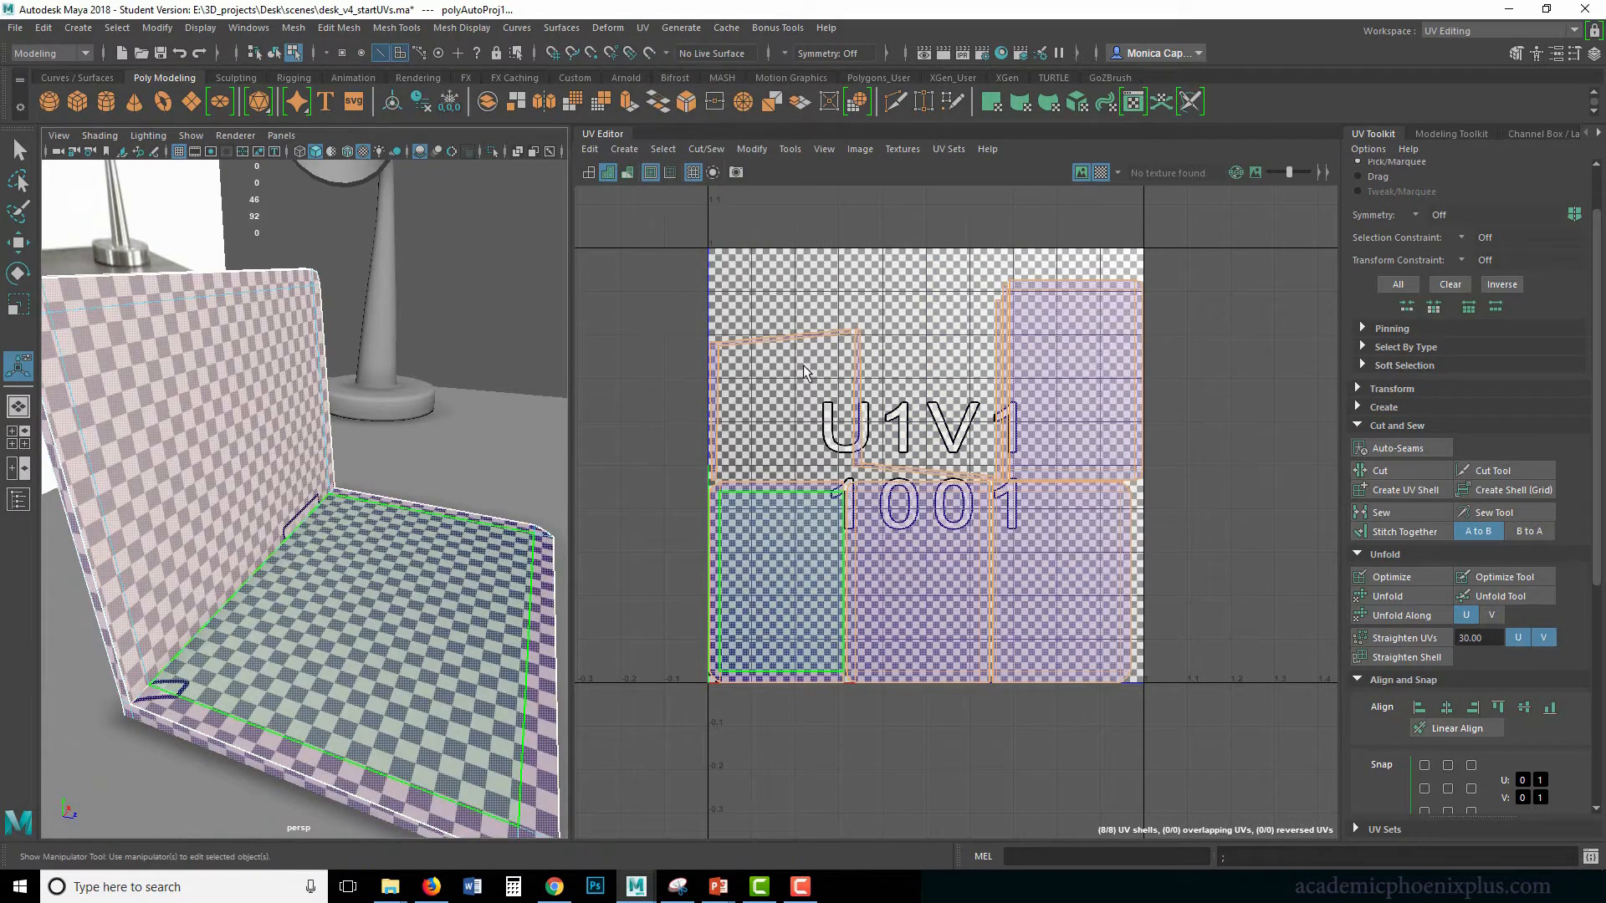
pyautogui.click(1198, 440)
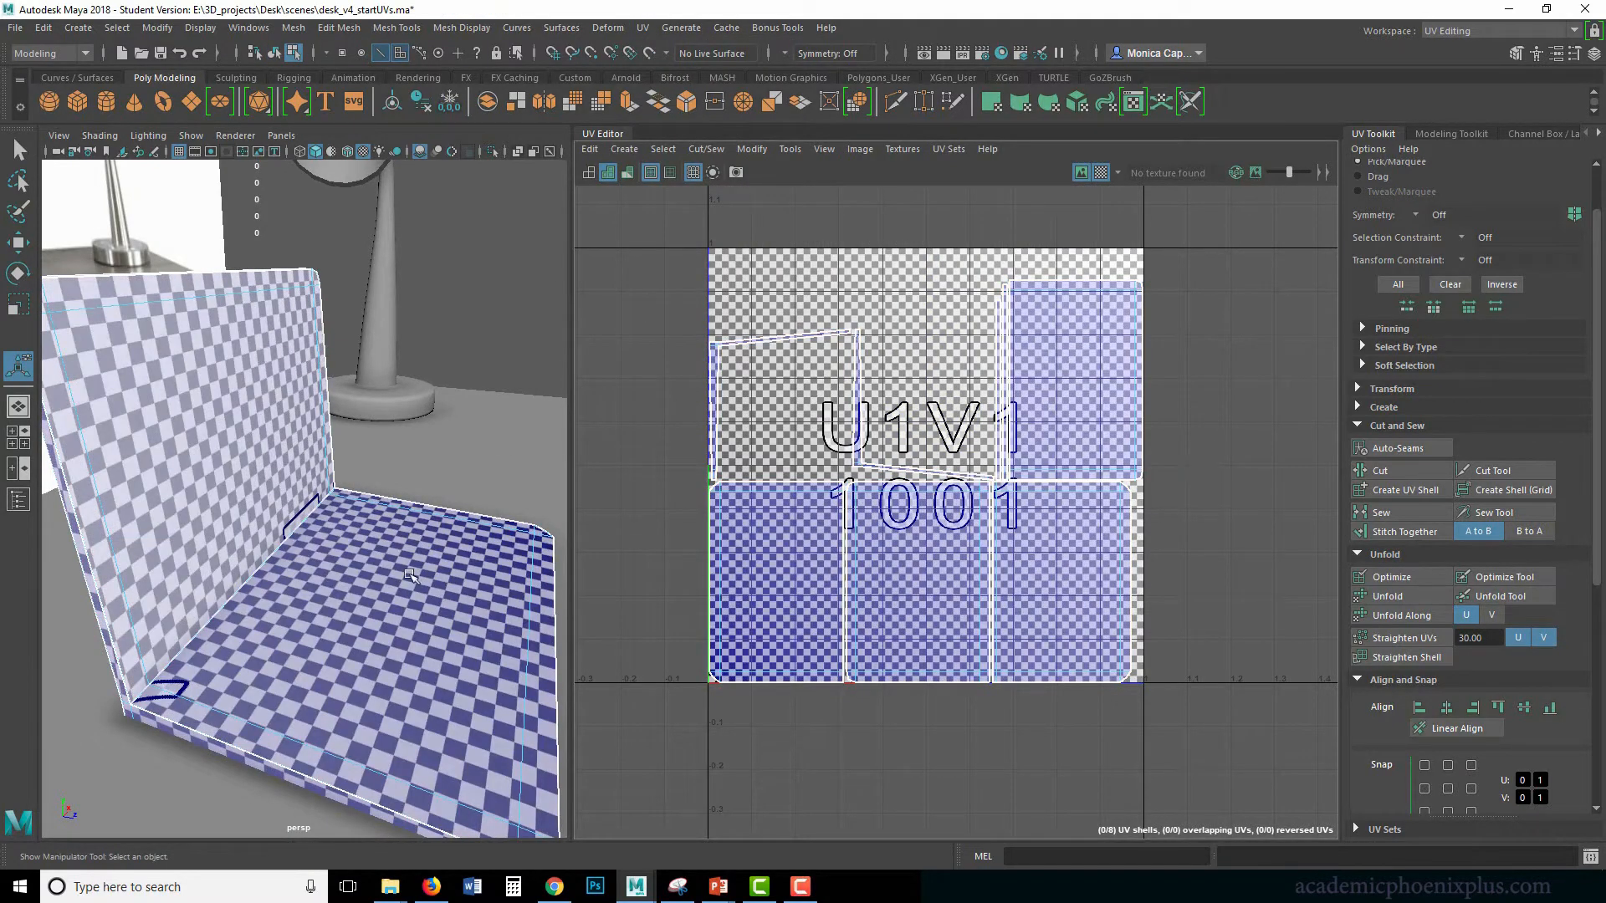
# Turn off the checker map and stitch the laptop's inner screen and keyboard shells together along the inner hinge edge.
pyautogui.keyDown('alt'); pyautogui.moveTo(410, 575); pyautogui.dragTo(318, 473); pyautogui.keyUp('alt')
pyautogui.moveTo(448, 429)
pyautogui.mouseDown(button='right')
pyautogui.moveTo(465, 430)
pyautogui.moveTo(444, 414)
pyautogui.mouseUp(button='right')
pyautogui.keyDown('alt'); pyautogui.moveTo(431, 516); pyautogui.dragTo(441, 433); pyautogui.keyUp('alt')
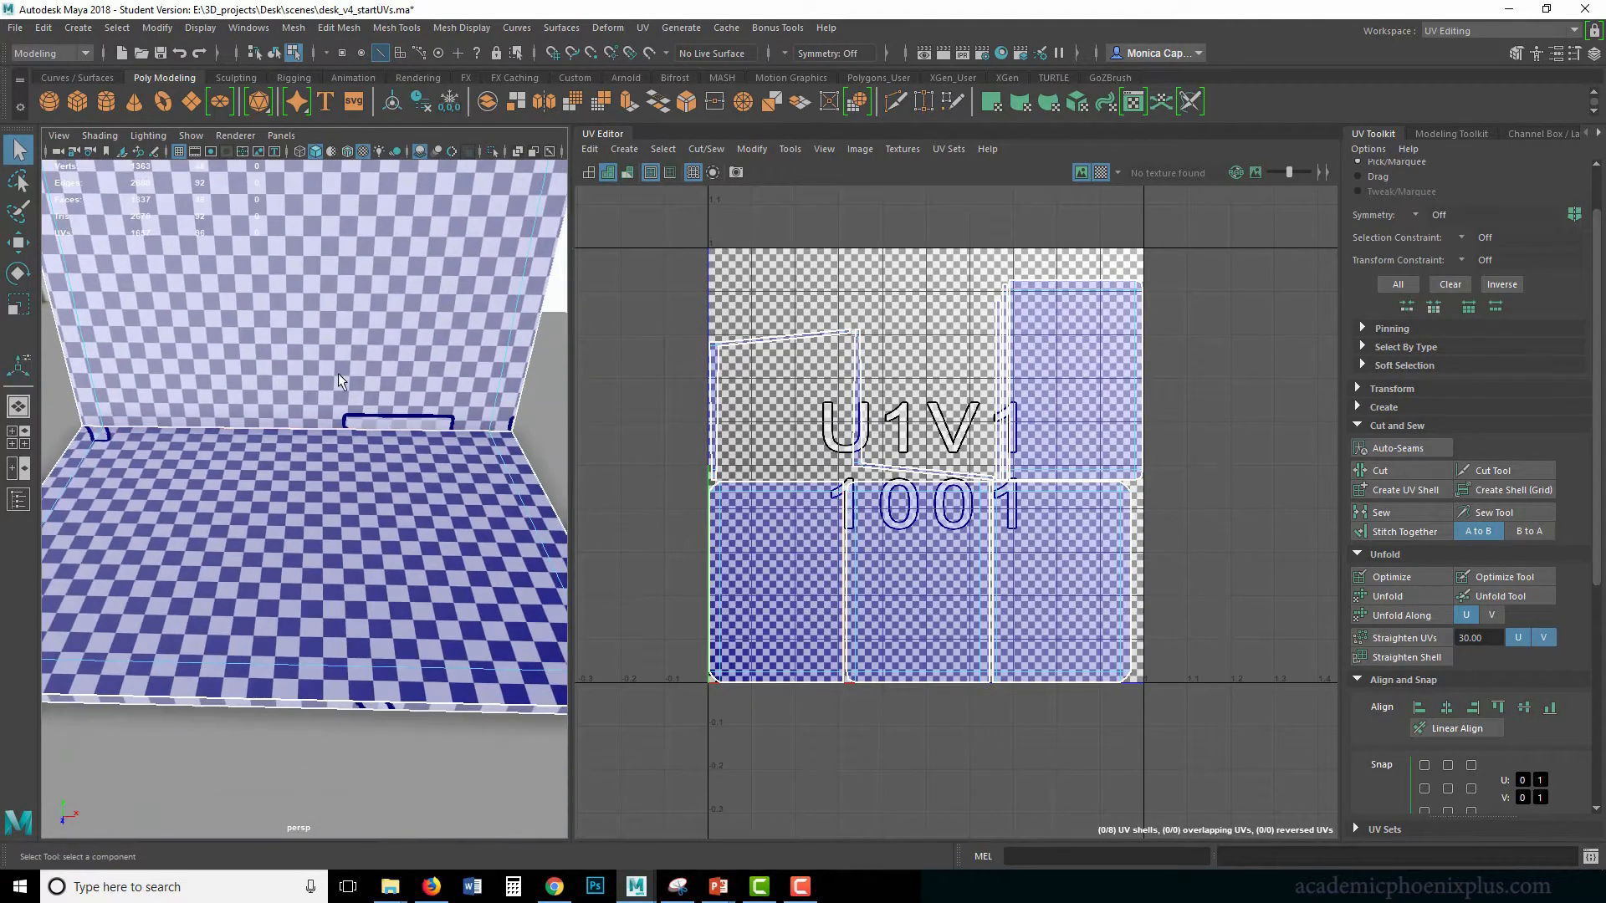
pyautogui.click(443, 429)
pyautogui.scroll(1, 929, 485)
pyautogui.moveTo(929, 485)
pyautogui.keyDown('alt'); pyautogui.mouseDown(button='middle')
pyautogui.moveTo(932, 420)
pyautogui.moveTo(930, 463)
pyautogui.mouseUp(button='middle'); pyautogui.keyUp('alt')
pyautogui.click(1100, 174)
pyautogui.scroll(4, 892, 414)
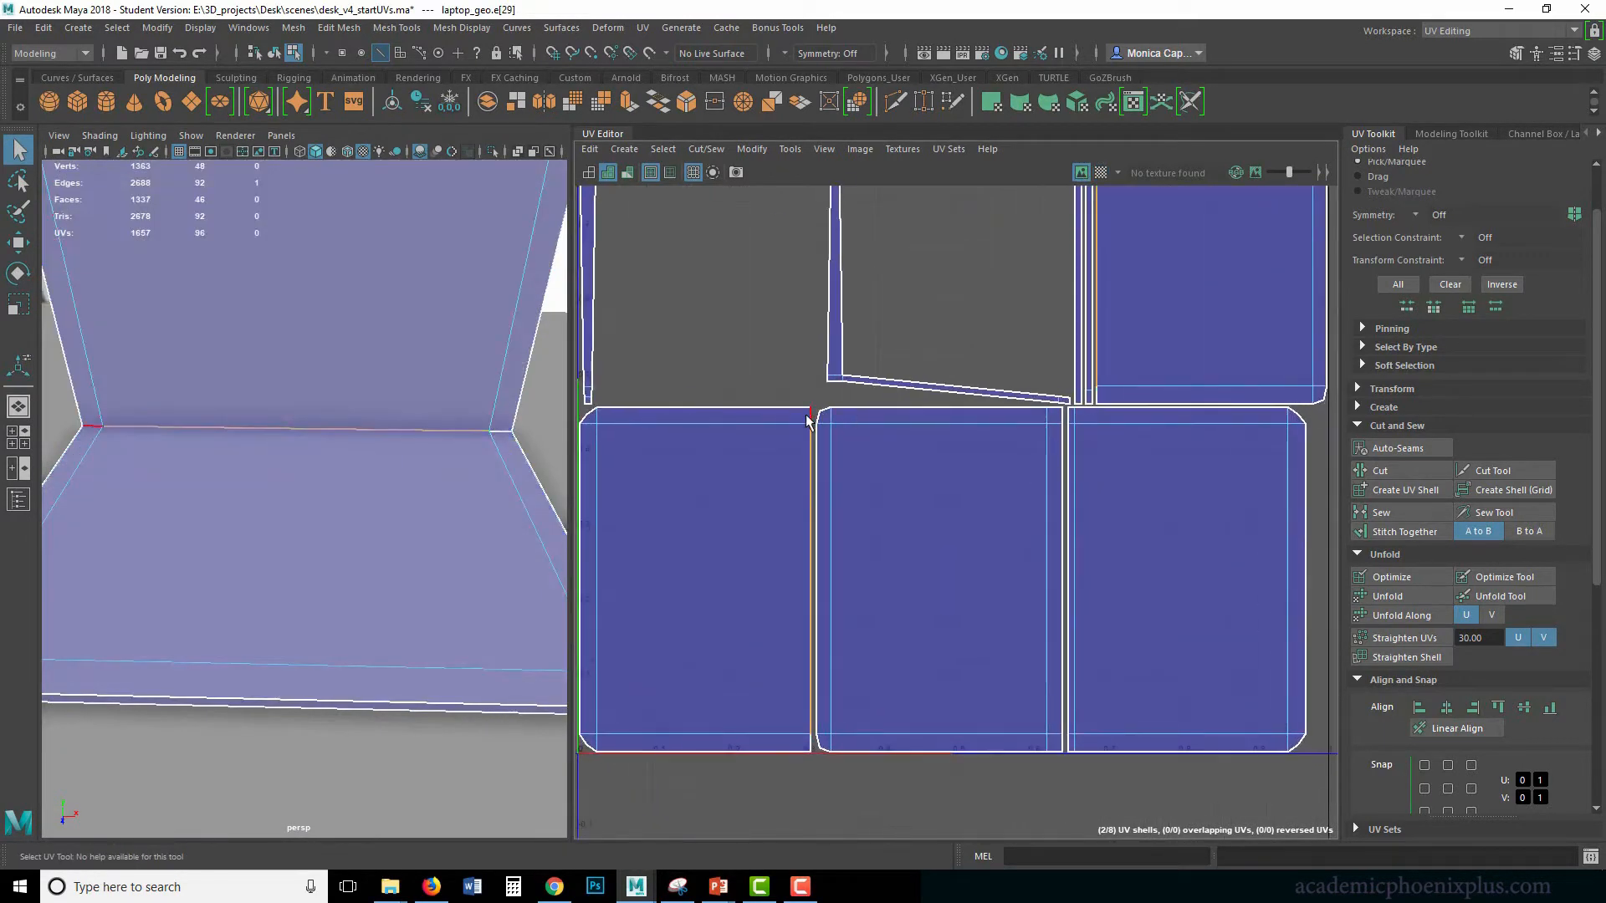
pyautogui.click(810, 741)
pyautogui.click(1380, 532)
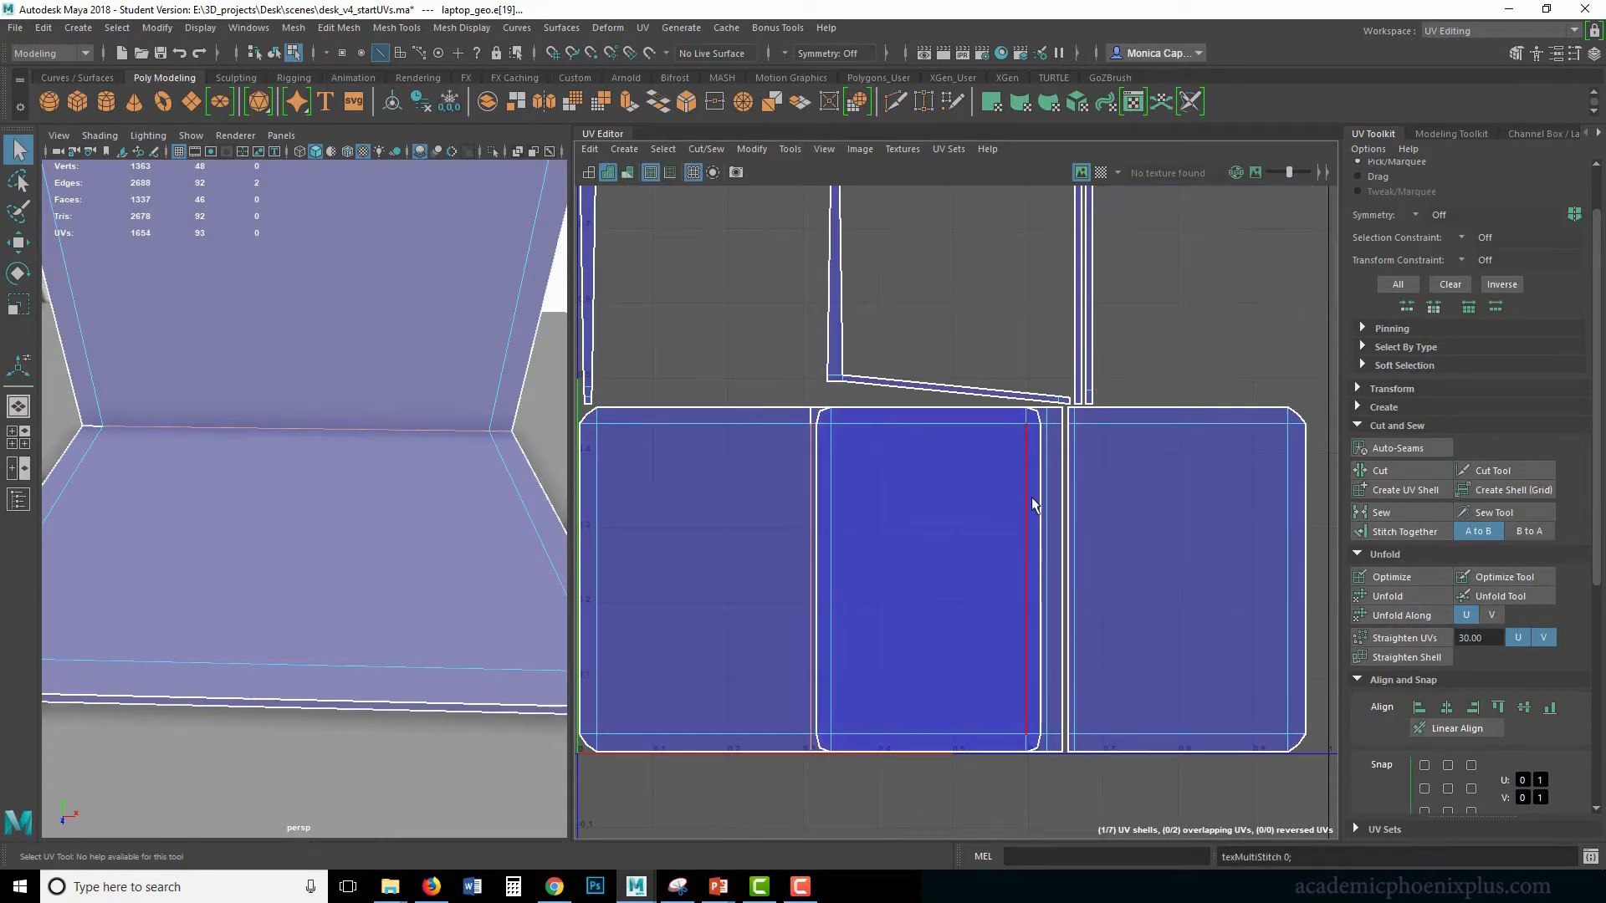
# Stitch the front edge strip onto the laptop's keyboard shell, then attach the base's underside shell to that strip.
pyautogui.scroll(-2, 1031, 497)
pyautogui.click(683, 452)
pyautogui.click(680, 487)
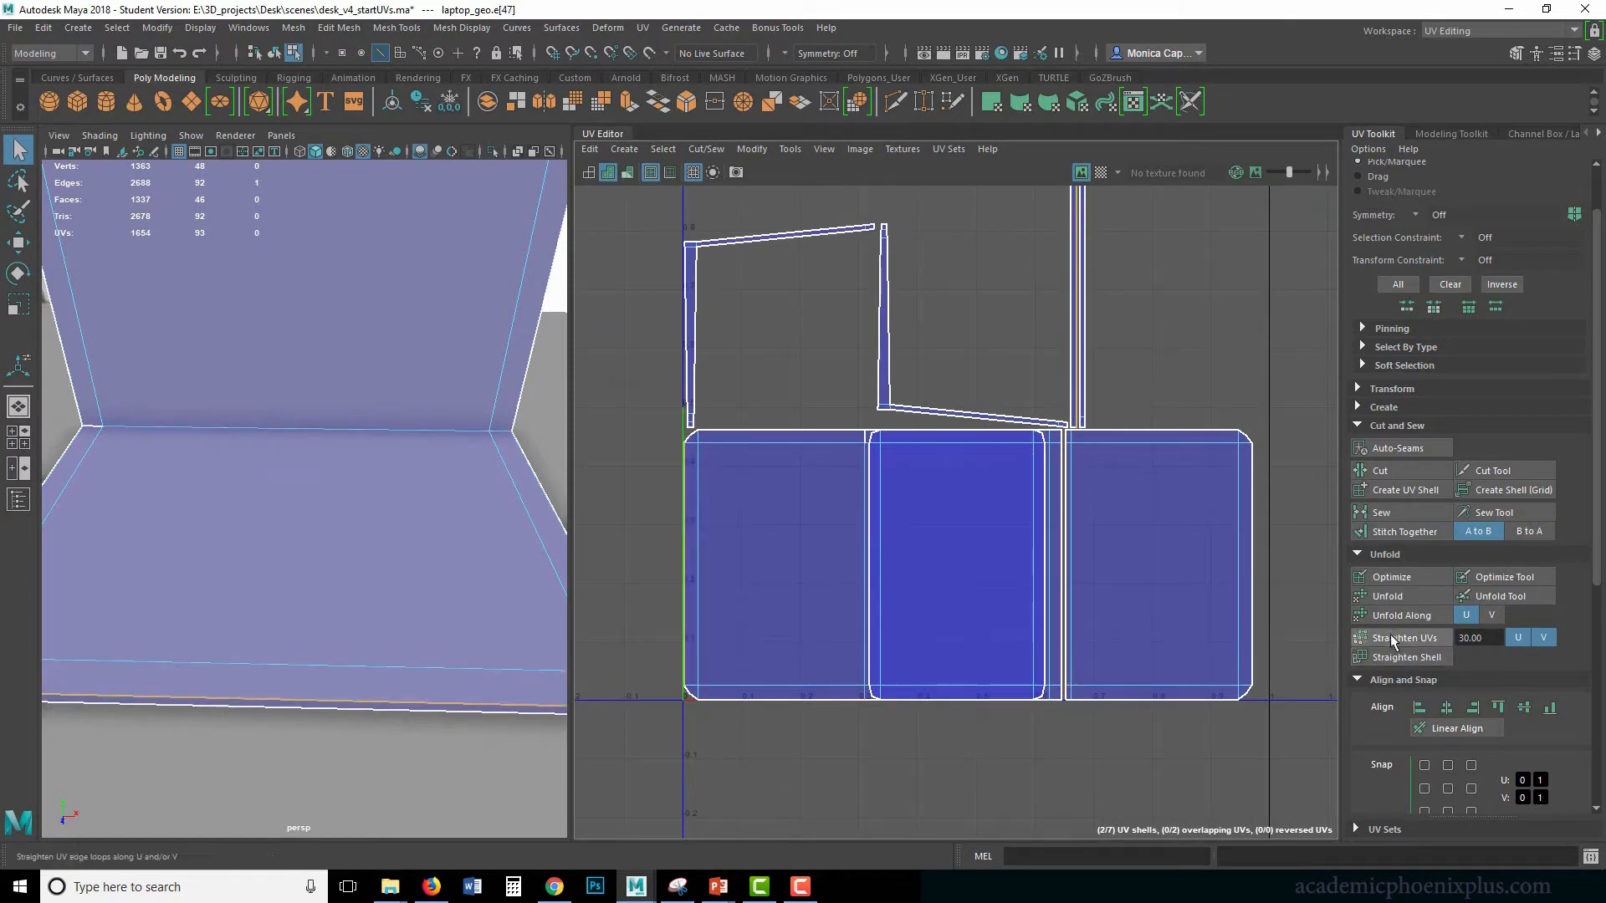
pyautogui.click(1404, 532)
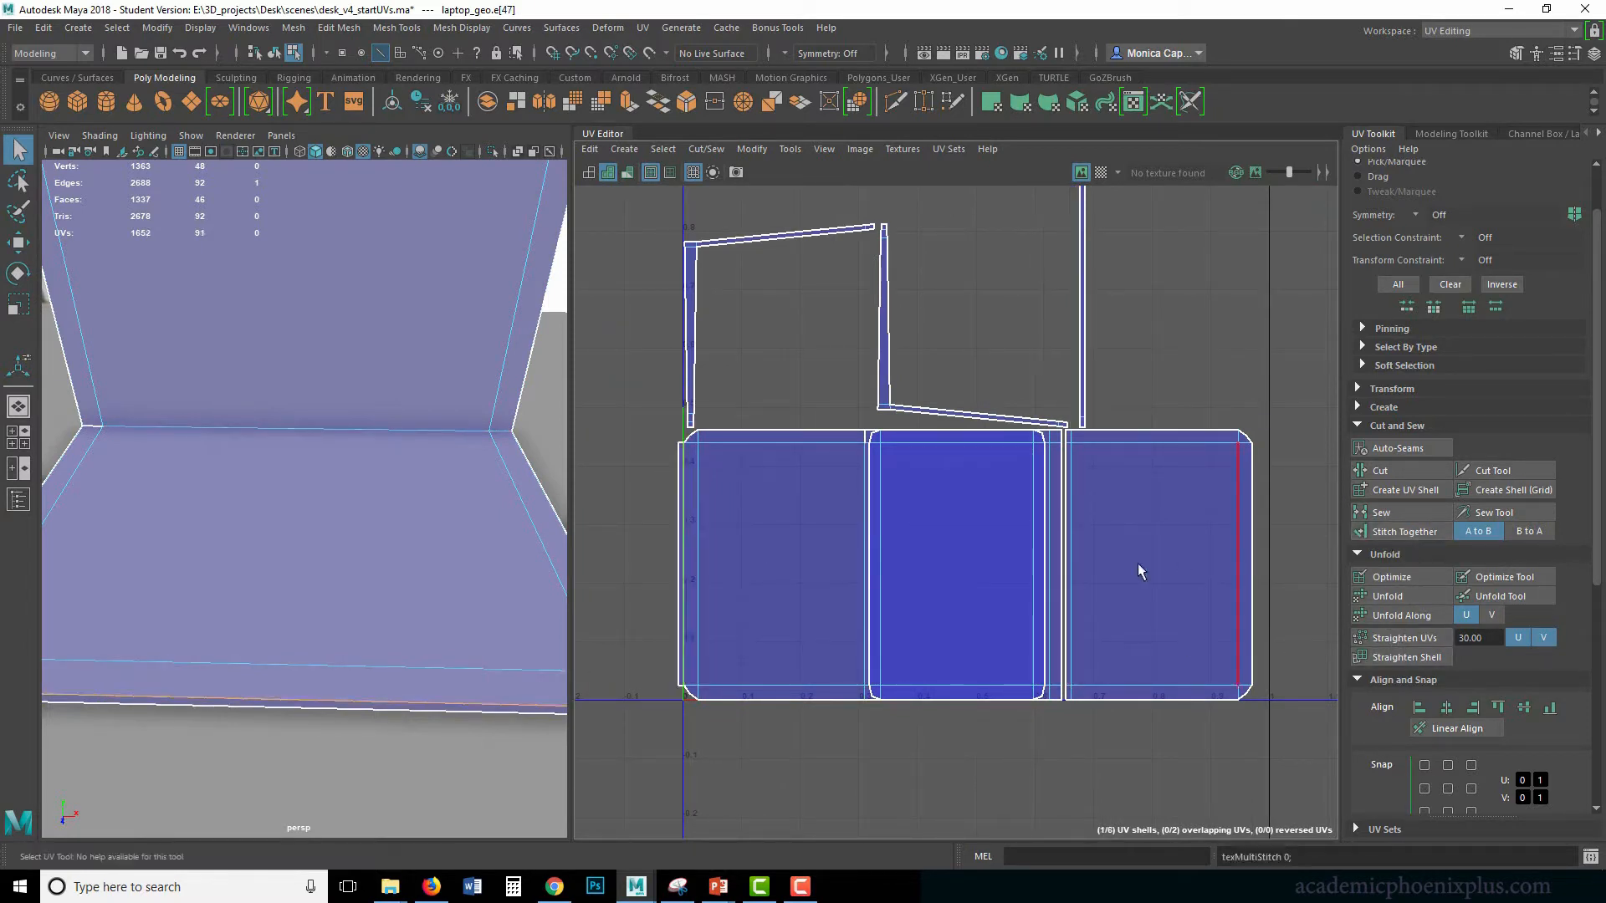
pyautogui.click(679, 567)
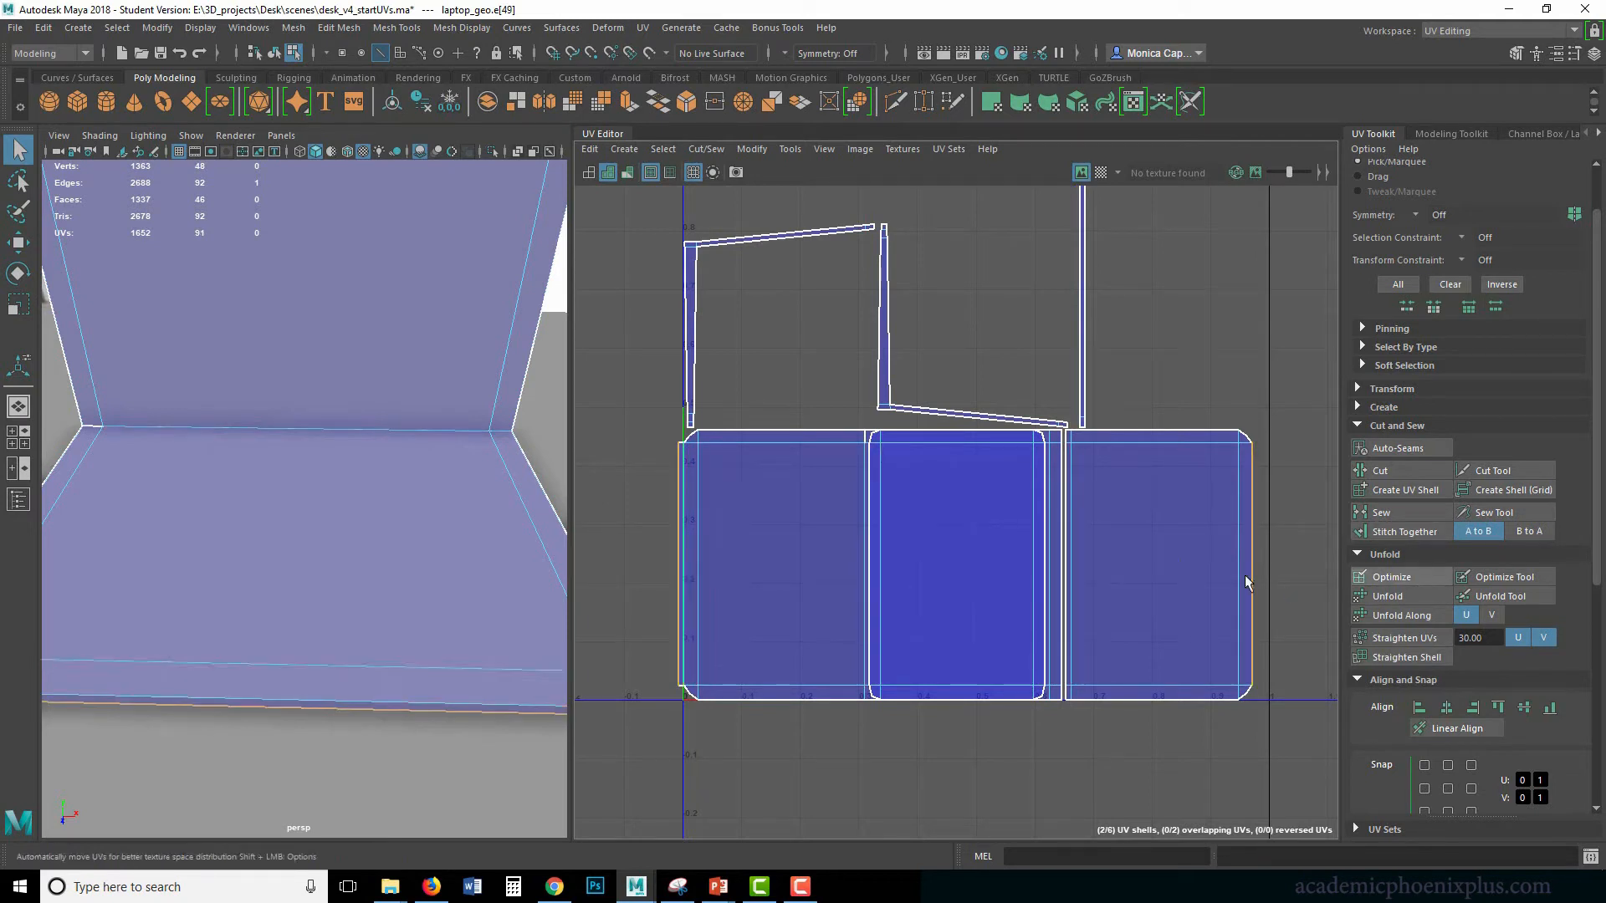
pyautogui.click(1395, 534)
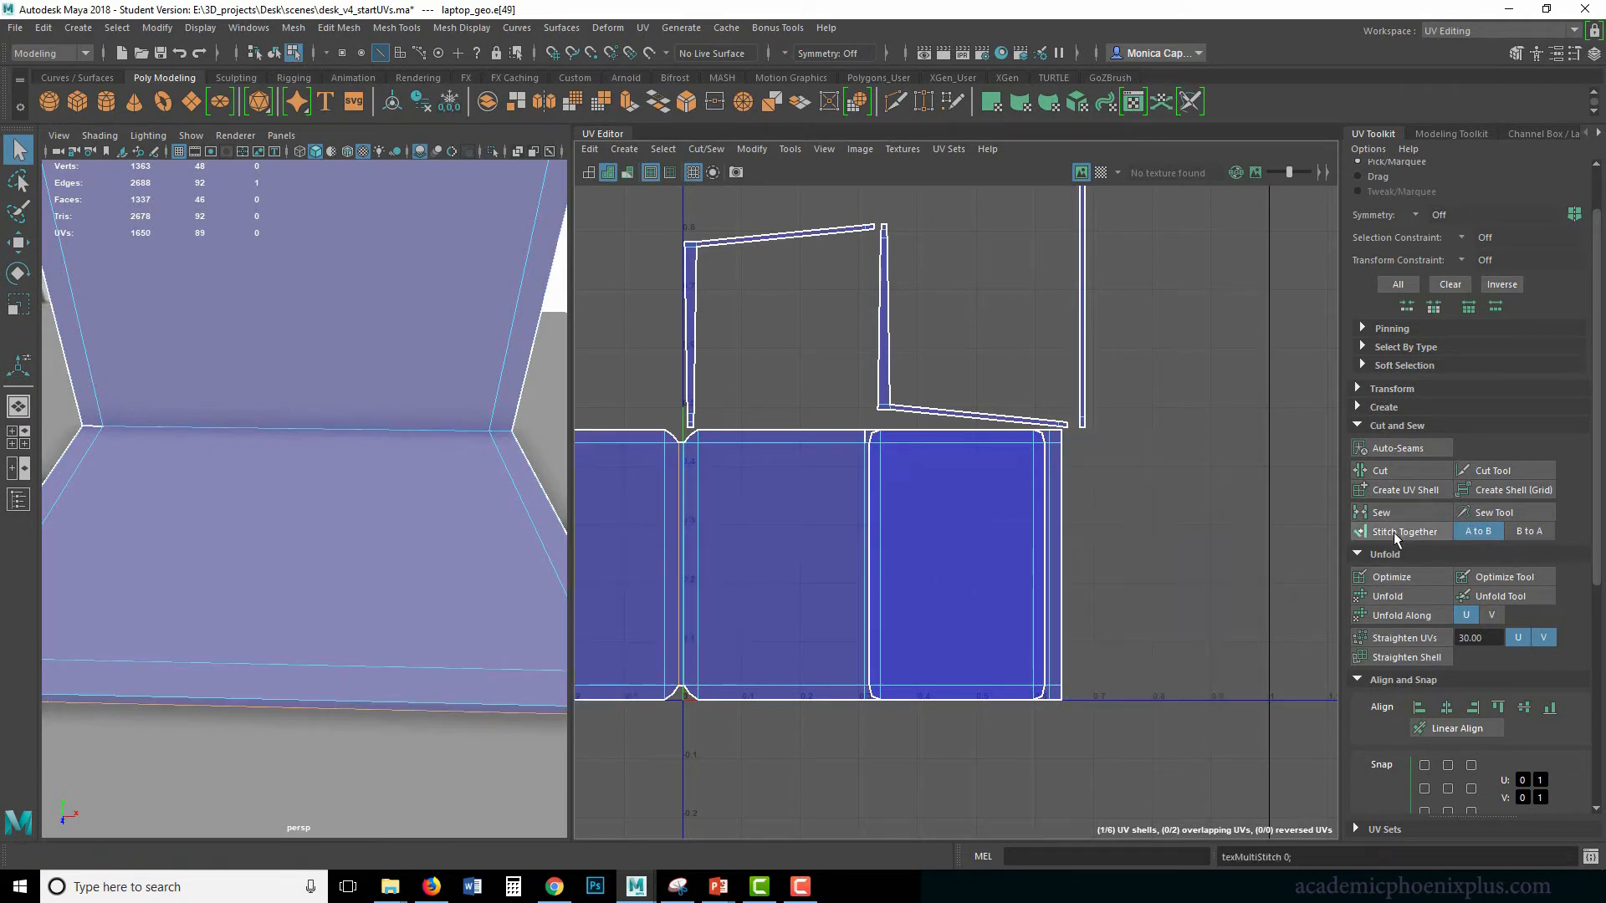
# Stitch the lid's thin top edge strip onto the shell of the laptop lid's outer face.
pyautogui.click(1060, 517)
pyautogui.keyDown('alt'); pyautogui.moveTo(1198, 476); pyautogui.dragTo(995, 444, button='right'); pyautogui.keyUp('alt')
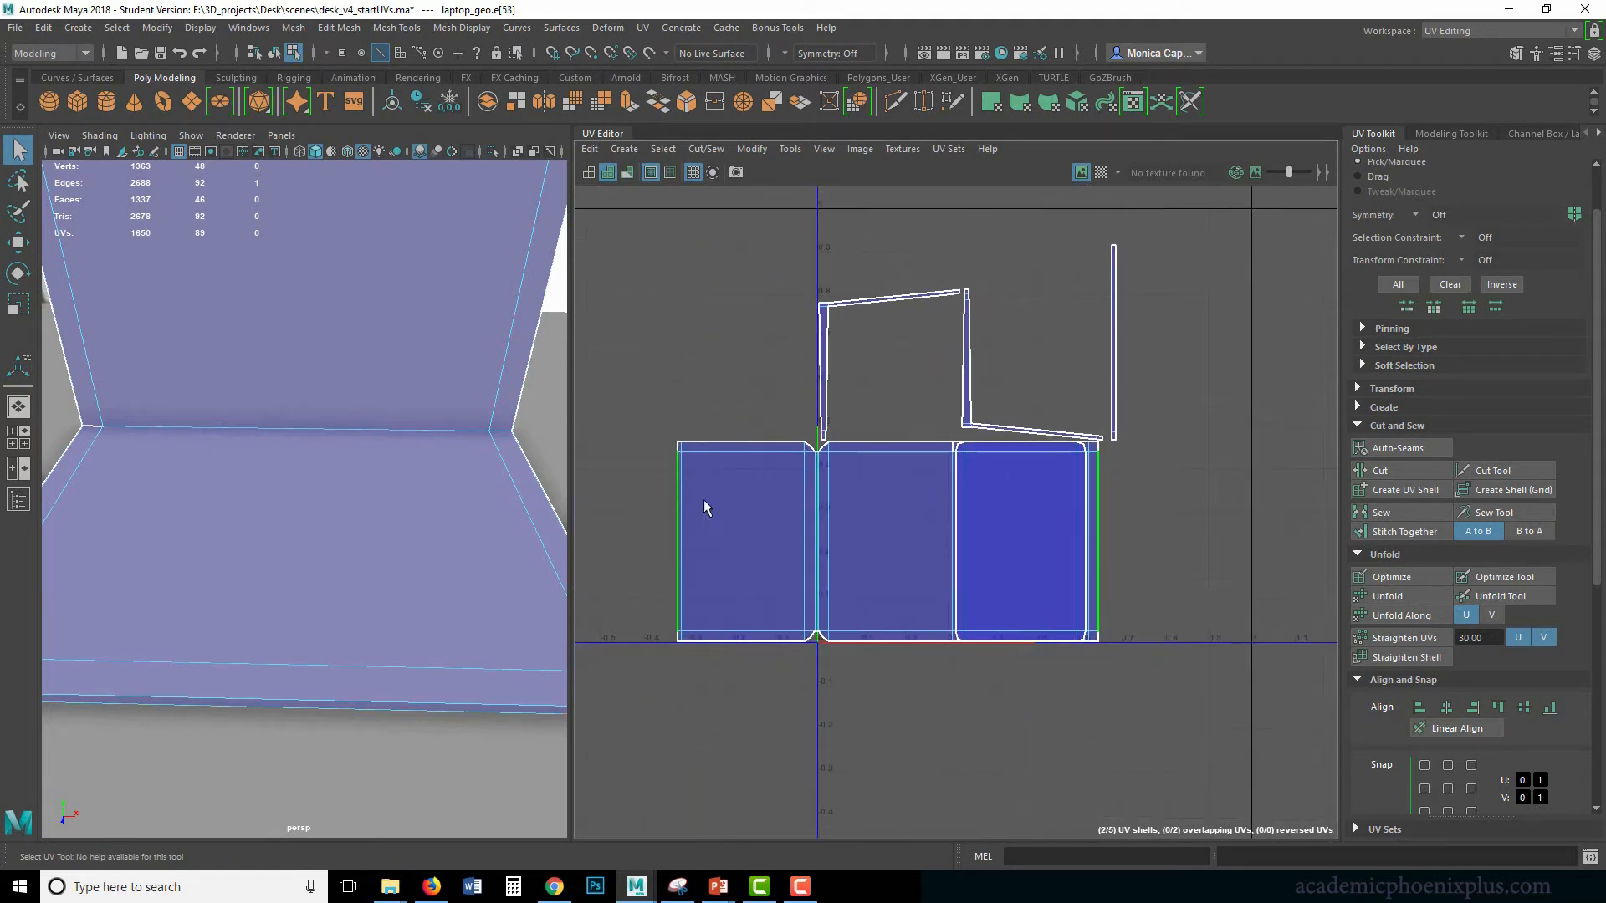
pyautogui.click(955, 515)
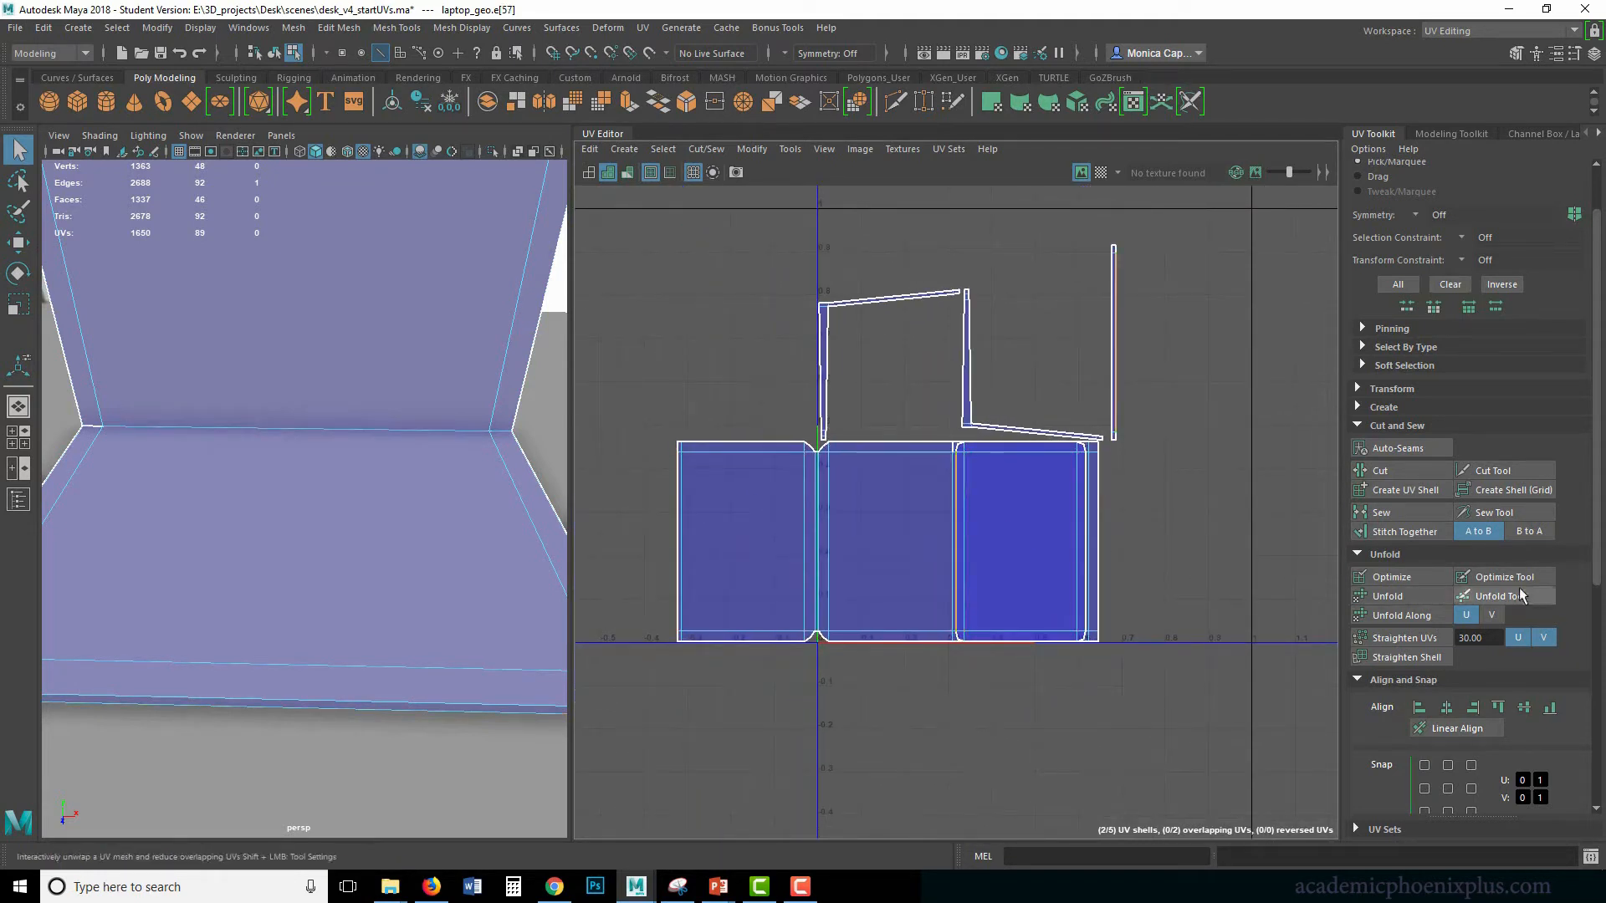
pyautogui.click(1401, 532)
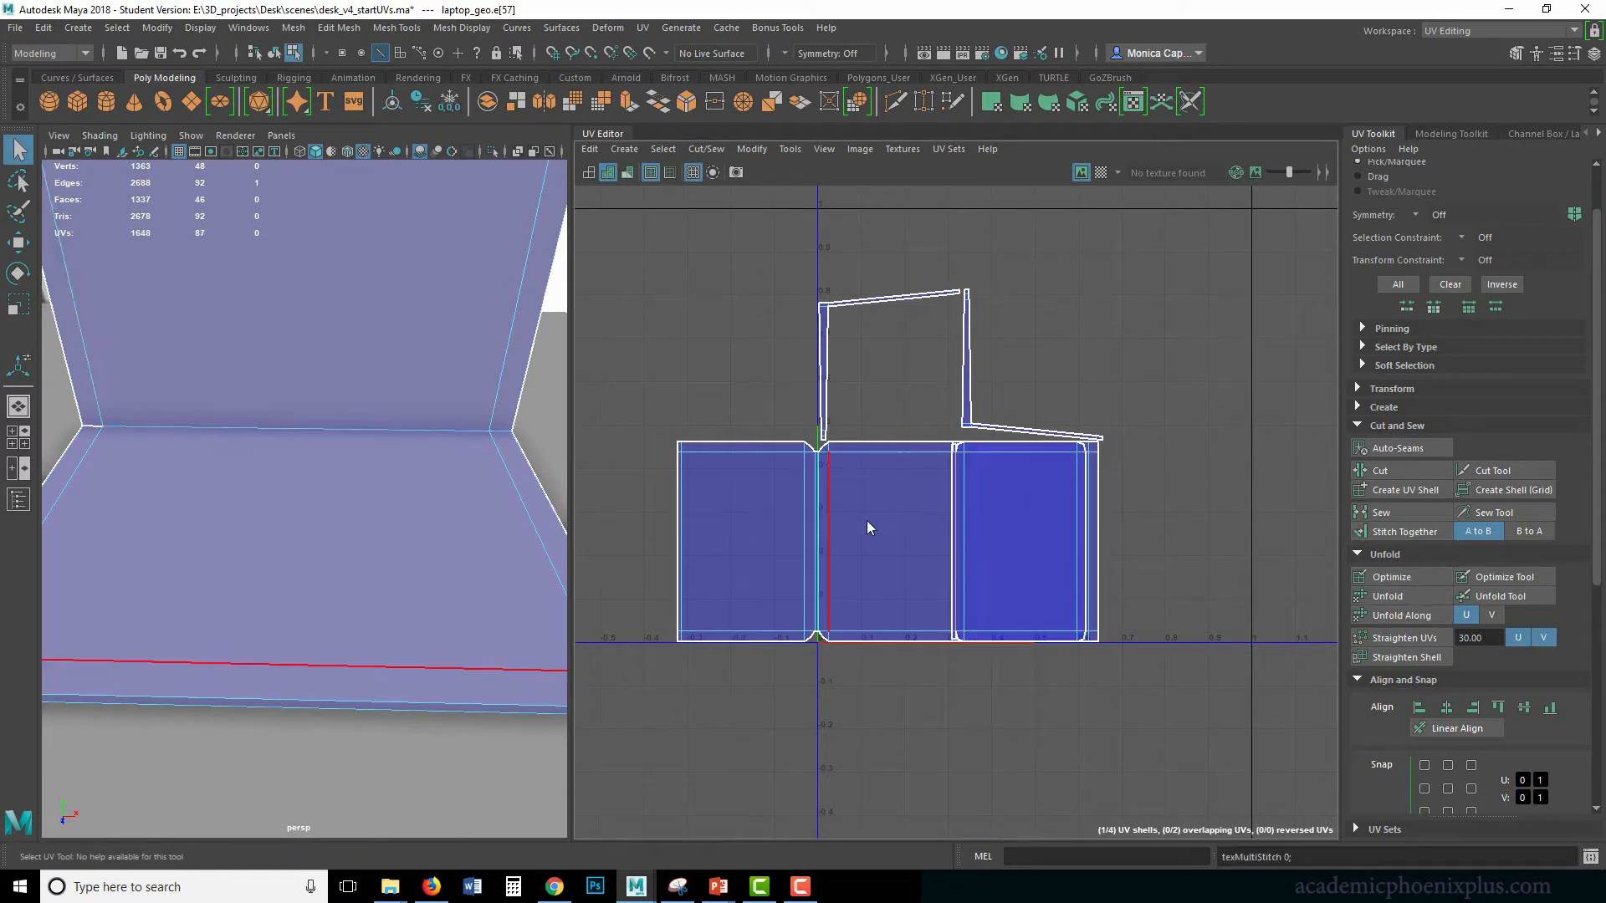
# Move the large joined laptop shell down, clear of the overlapping outer lid shell.
pyautogui.moveTo(866, 525); pyautogui.dragTo(868, 556, button='right')
pyautogui.doubleClick(867, 549)
pyautogui.press('w')
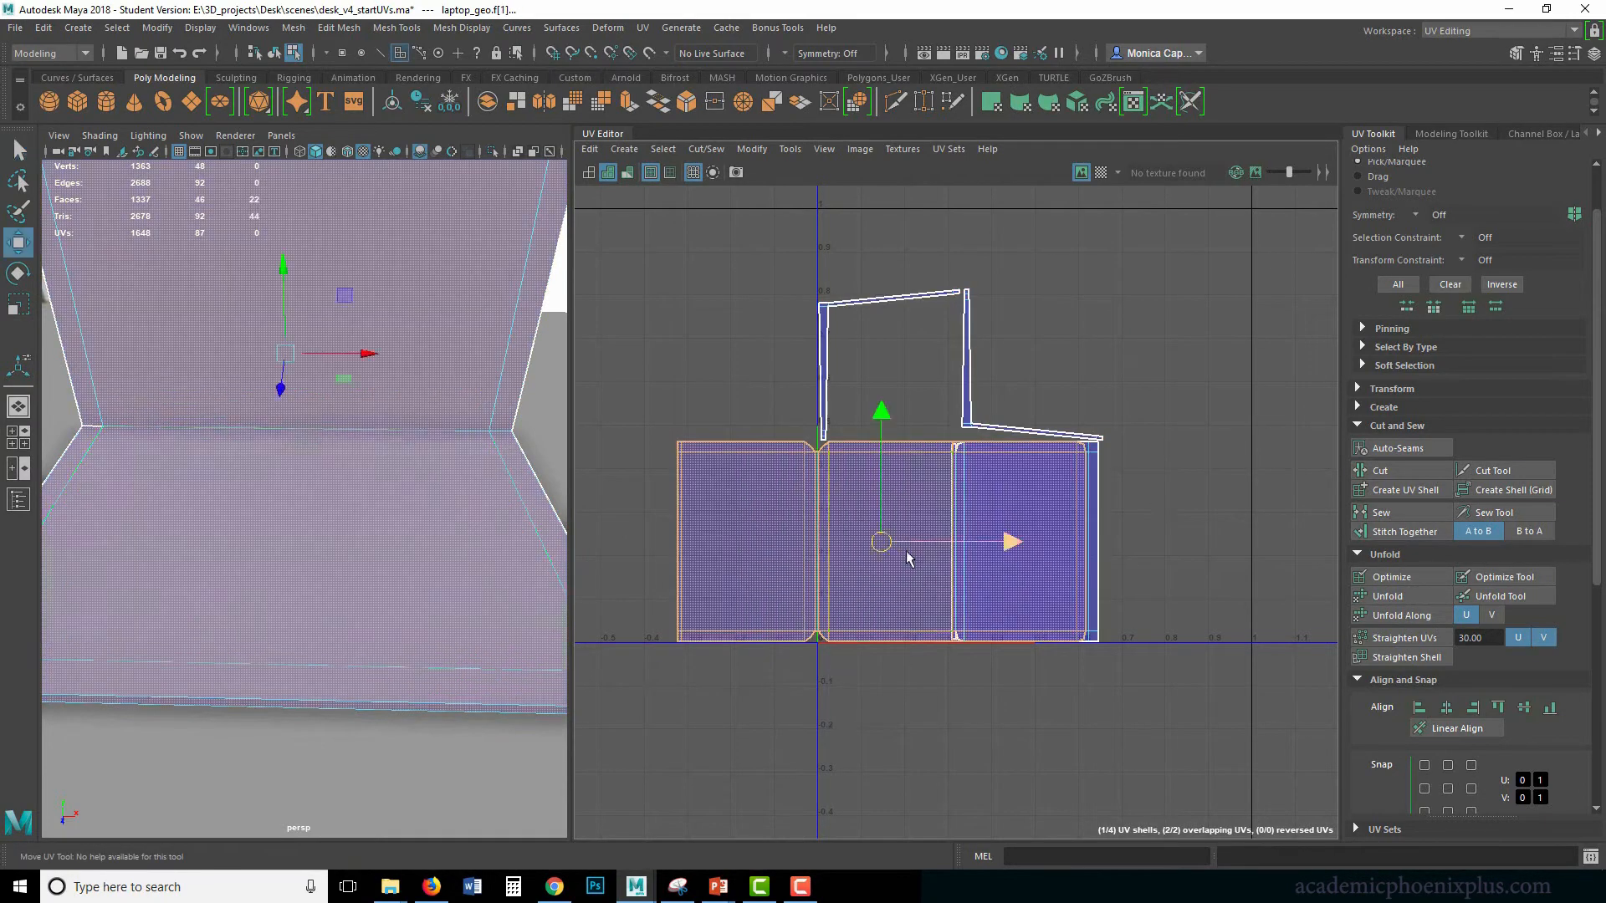
pyautogui.moveTo(884, 545); pyautogui.dragTo(894, 728)
pyautogui.doubleClick(1032, 537)
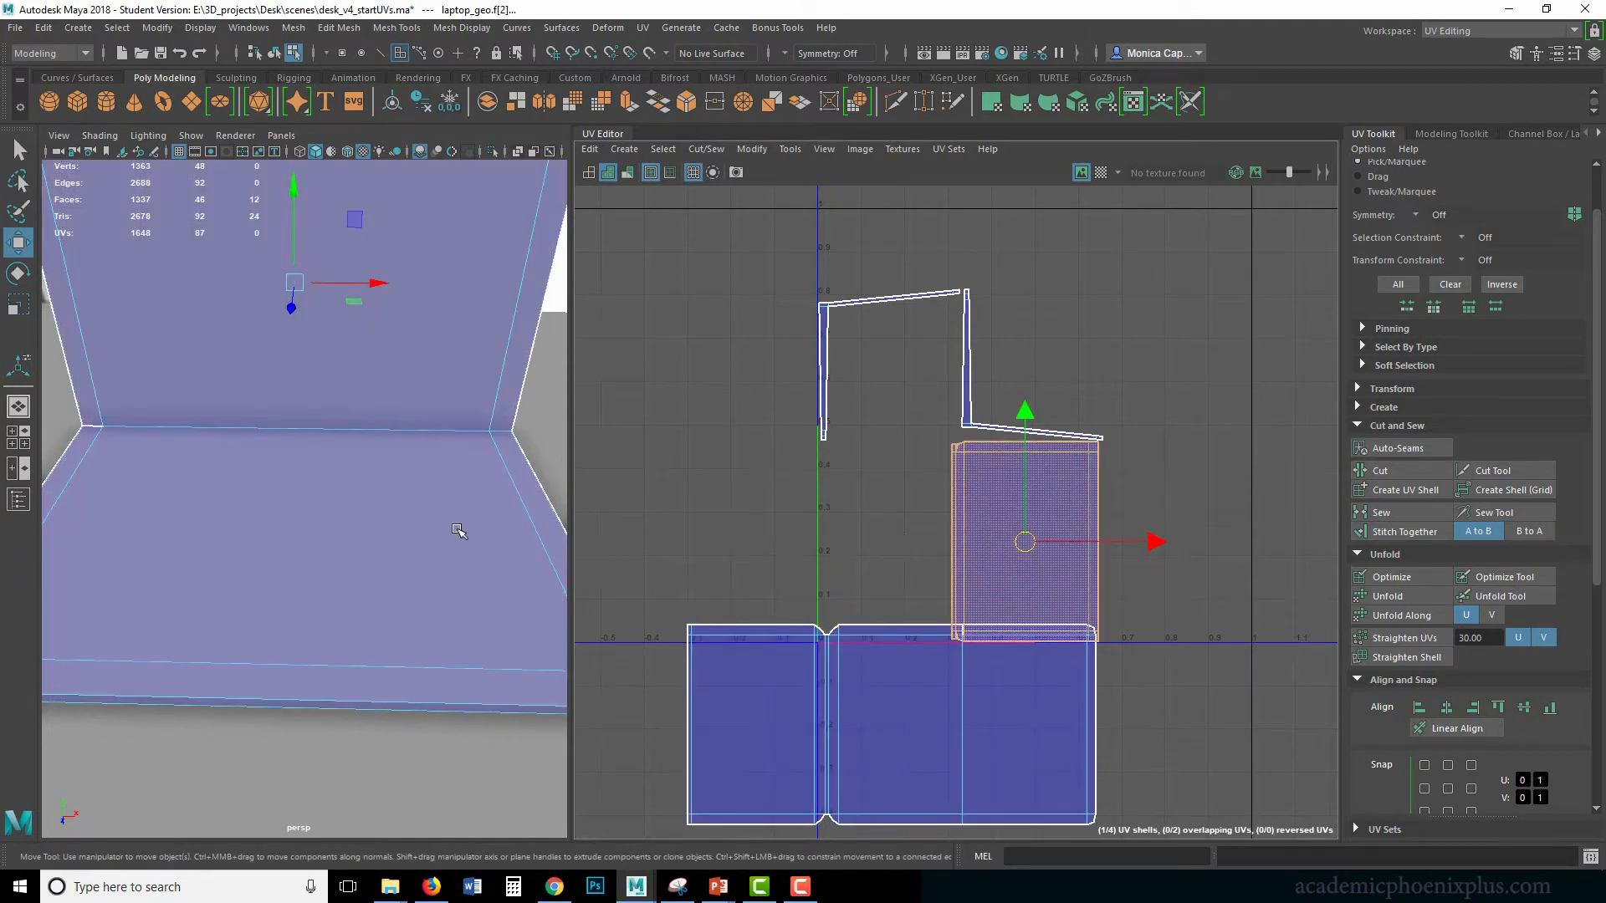
# Stitch the outer lid shell to the large laptop shell along the lid's top edge.
pyautogui.keyDown('alt'); pyautogui.moveTo(318, 495); pyautogui.dragTo(330, 374); pyautogui.keyUp('alt')
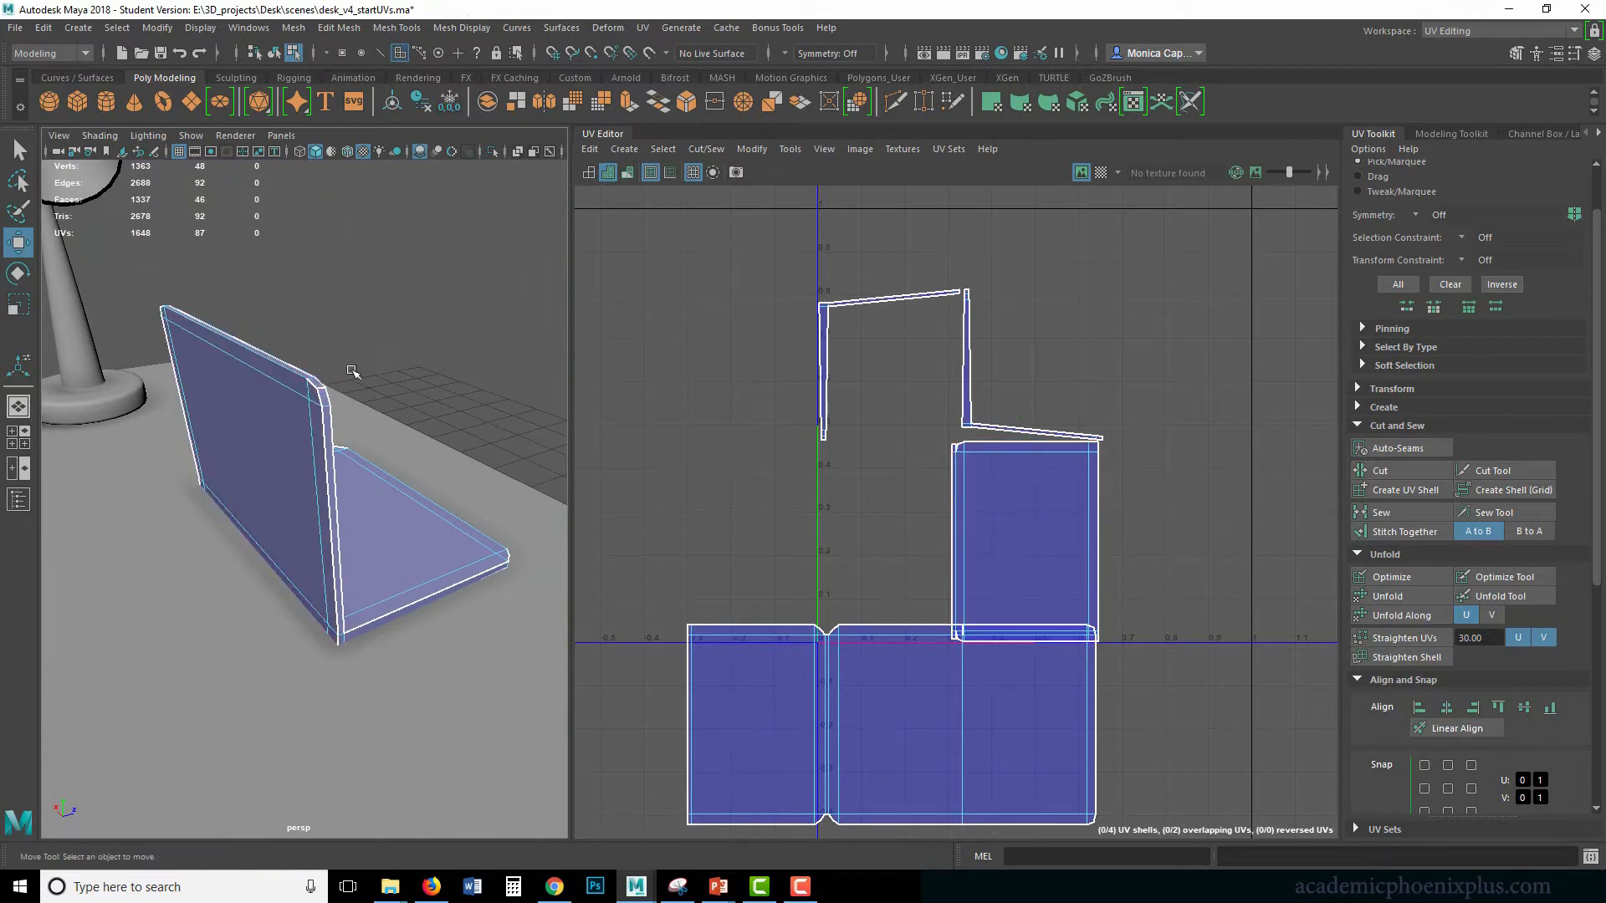
pyautogui.moveTo(269, 368); pyautogui.dragTo(271, 323, button='right')
pyautogui.keyDown('alt'); pyautogui.moveTo(355, 323); pyautogui.dragTo(234, 317); pyautogui.keyUp('alt')
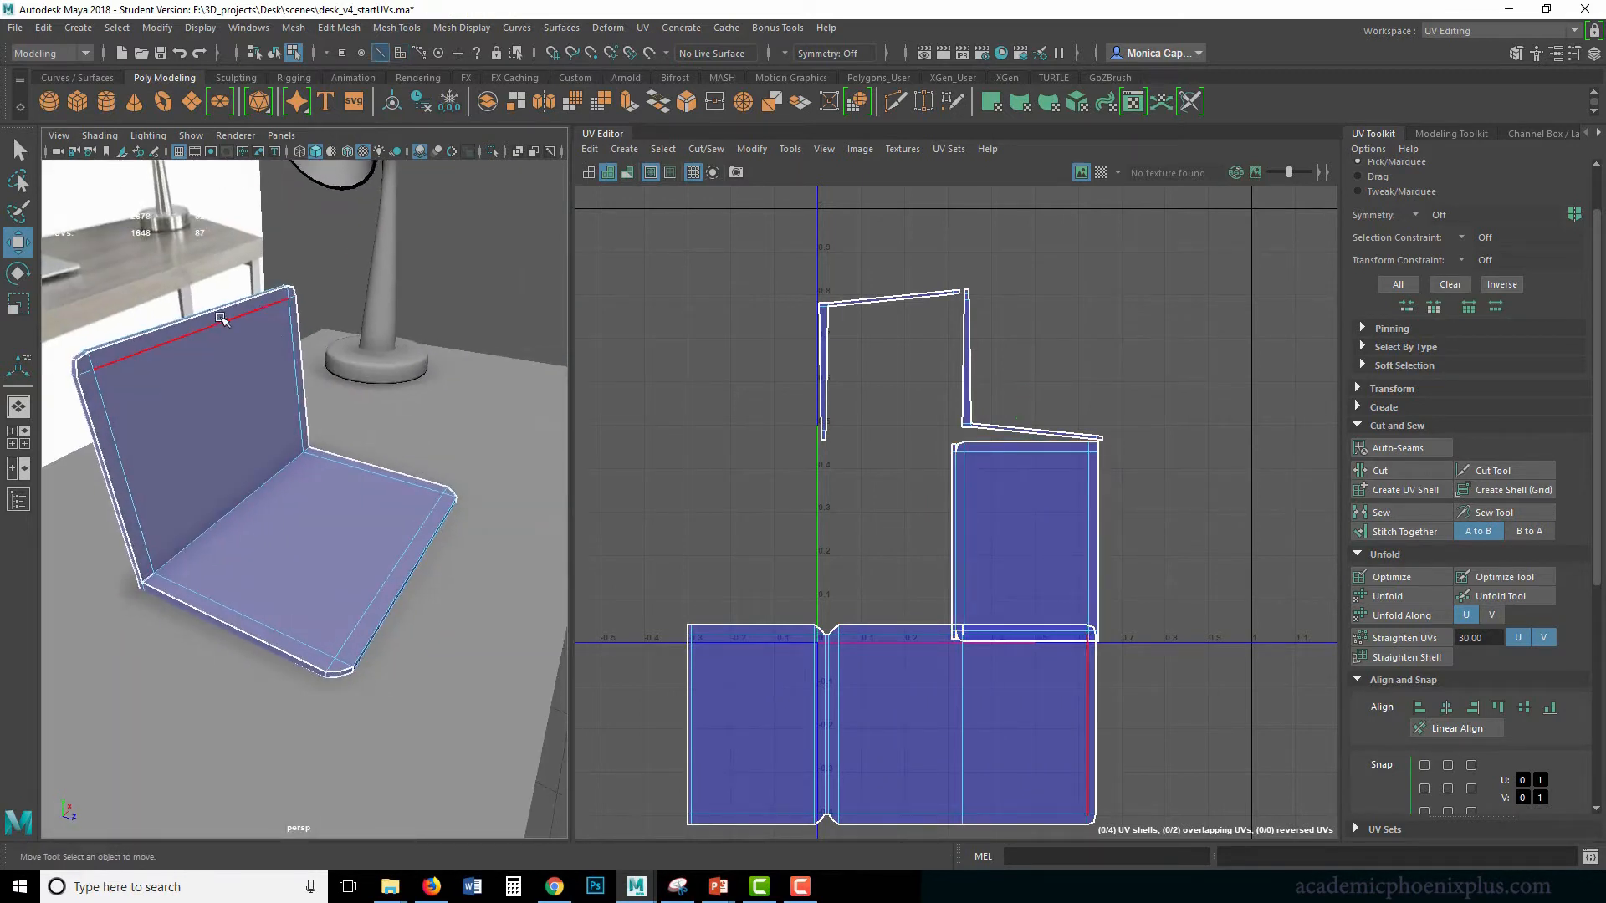
pyautogui.click(230, 320)
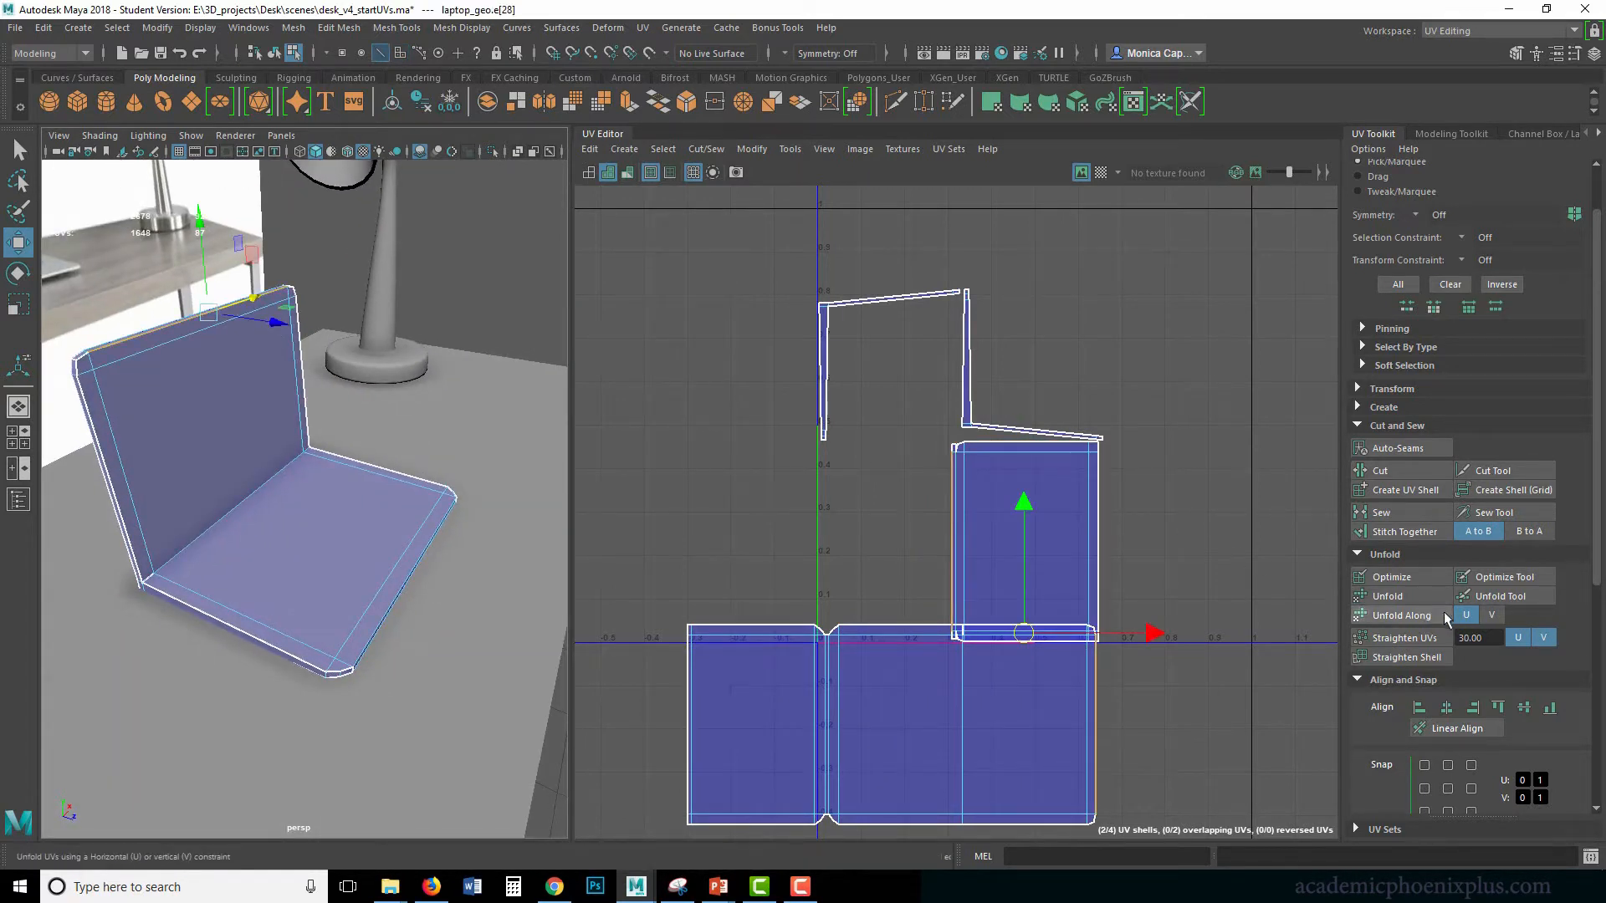
pyautogui.click(1411, 535)
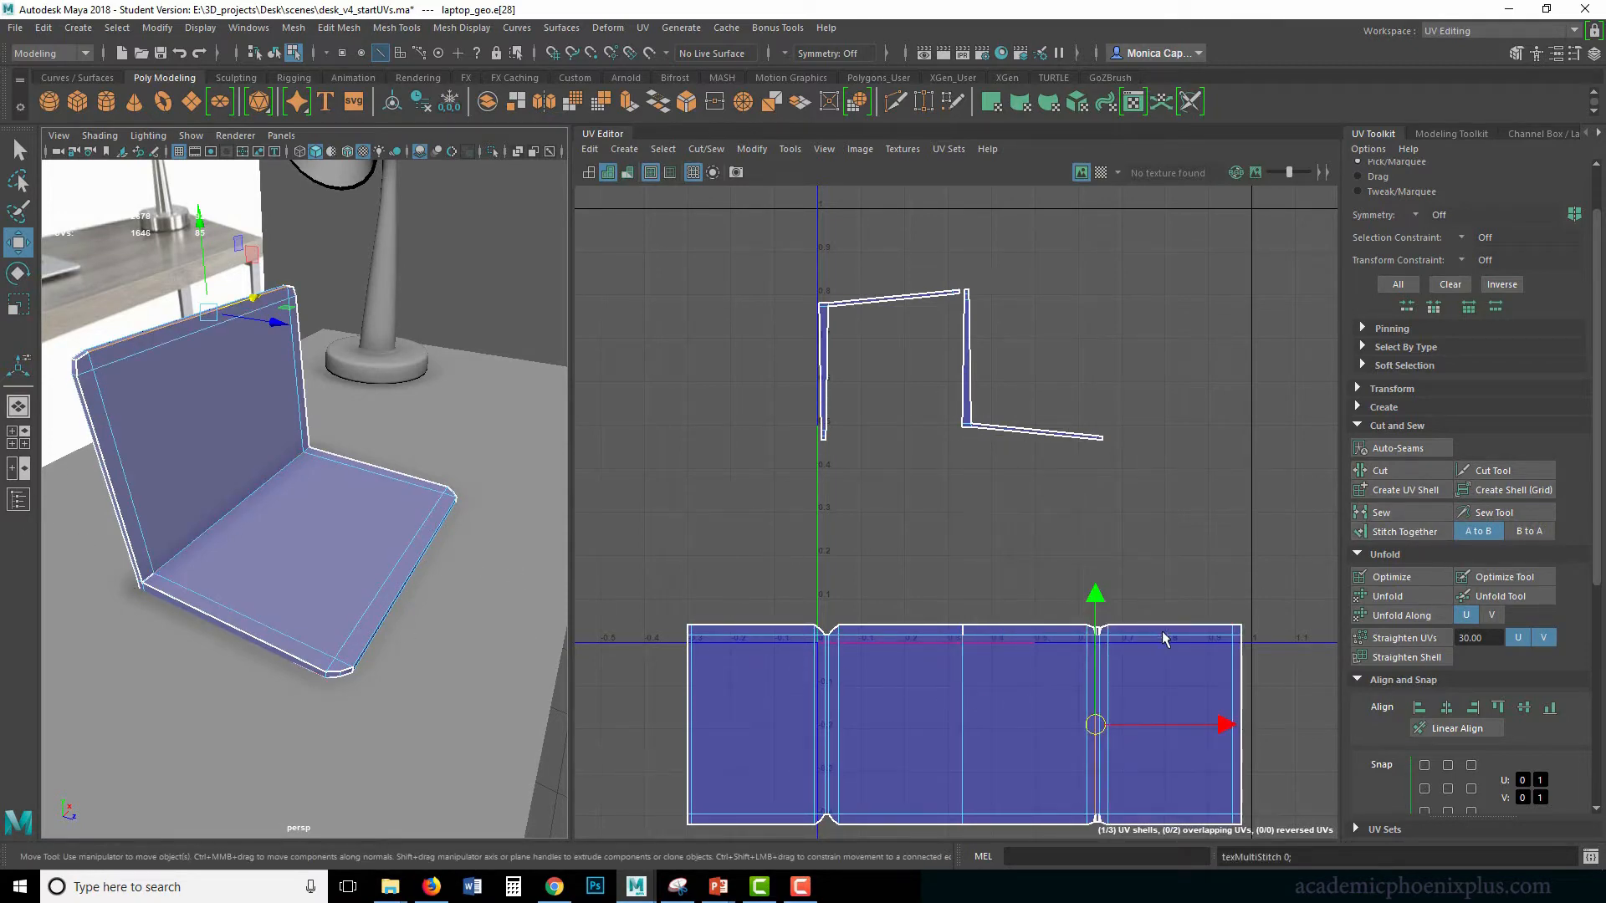
# Rotate the large laptop shell 90 degrees counterclockwise and move it up over the UV tile.
pyautogui.keyDown('alt'); pyautogui.moveTo(359, 529); pyautogui.dragTo(325, 542); pyautogui.keyUp('alt')
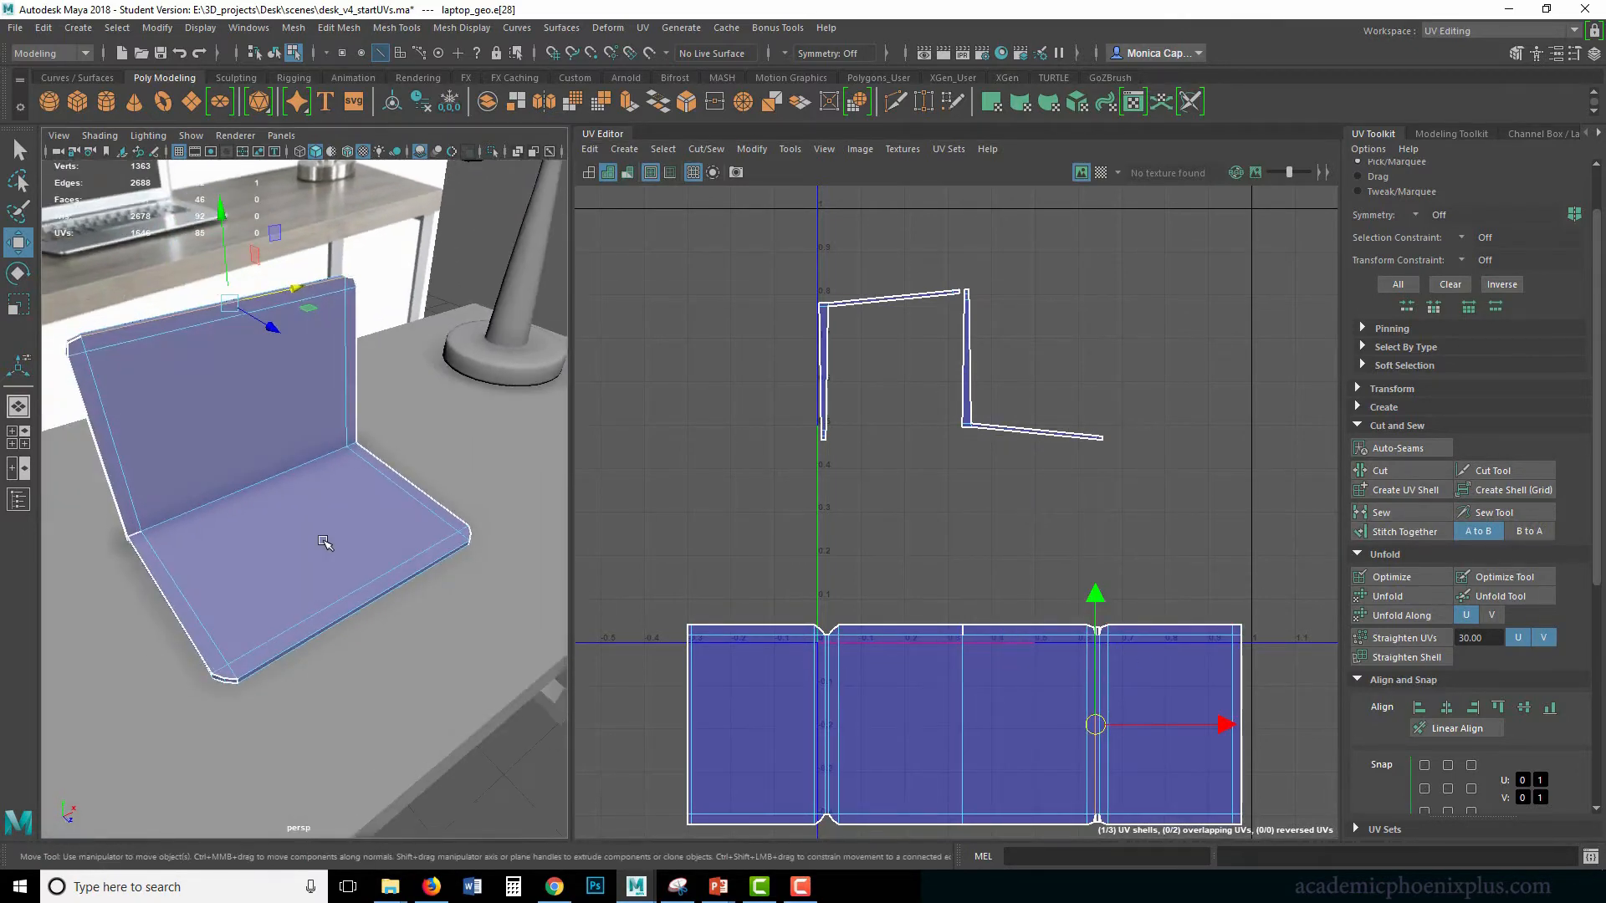
pyautogui.moveTo(339, 527); pyautogui.dragTo(341, 474, button='right')
pyautogui.click(324, 530)
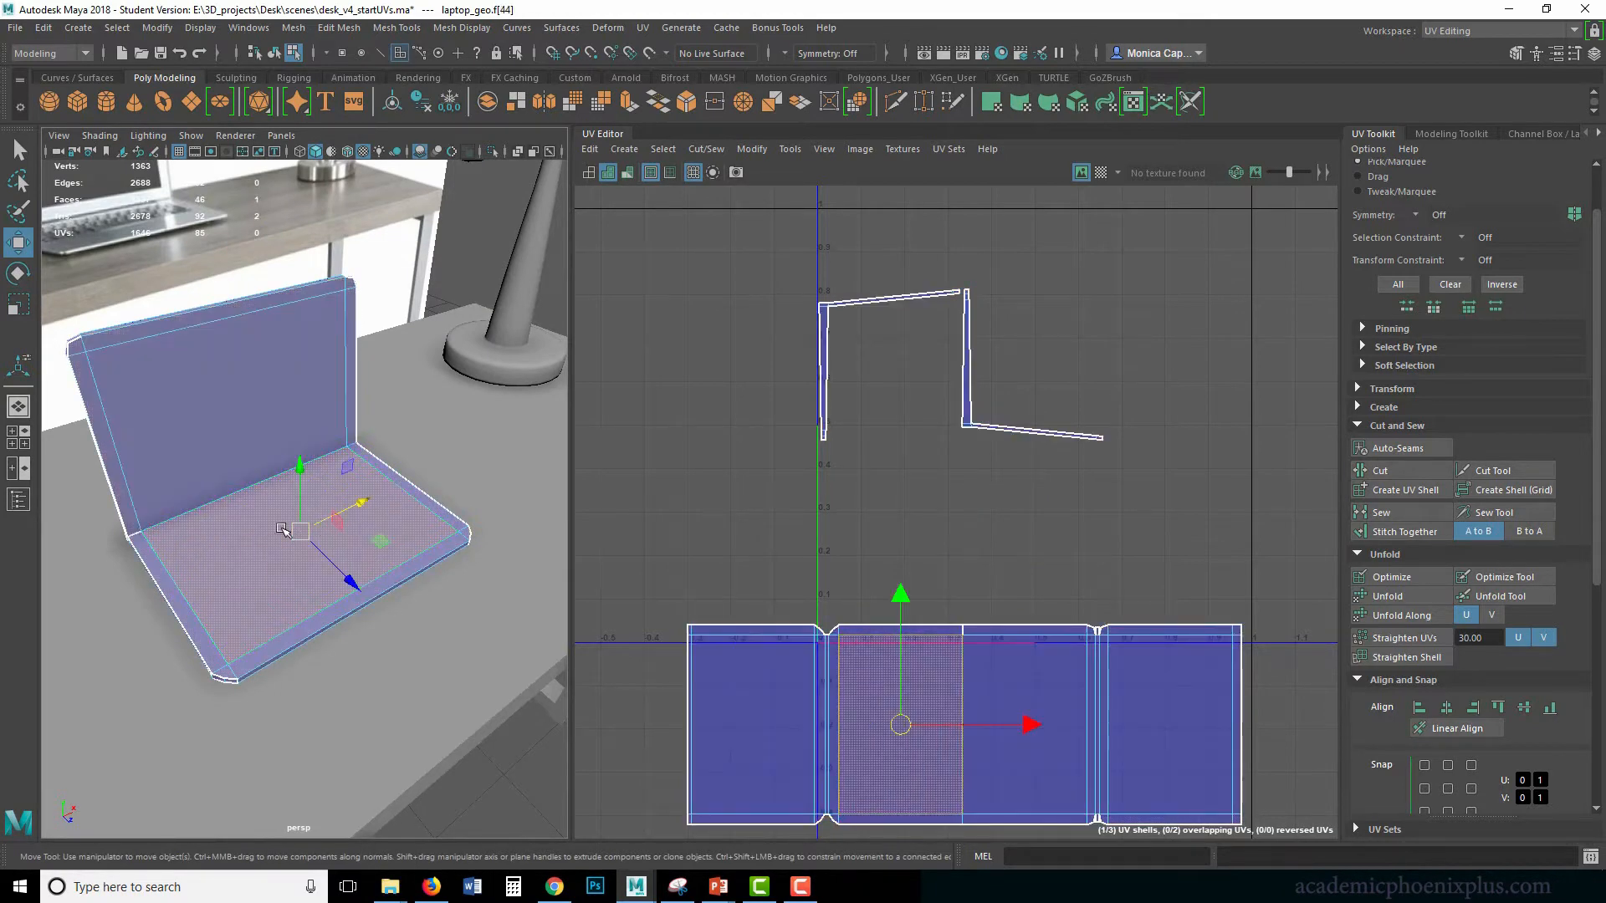
pyautogui.click(235, 422)
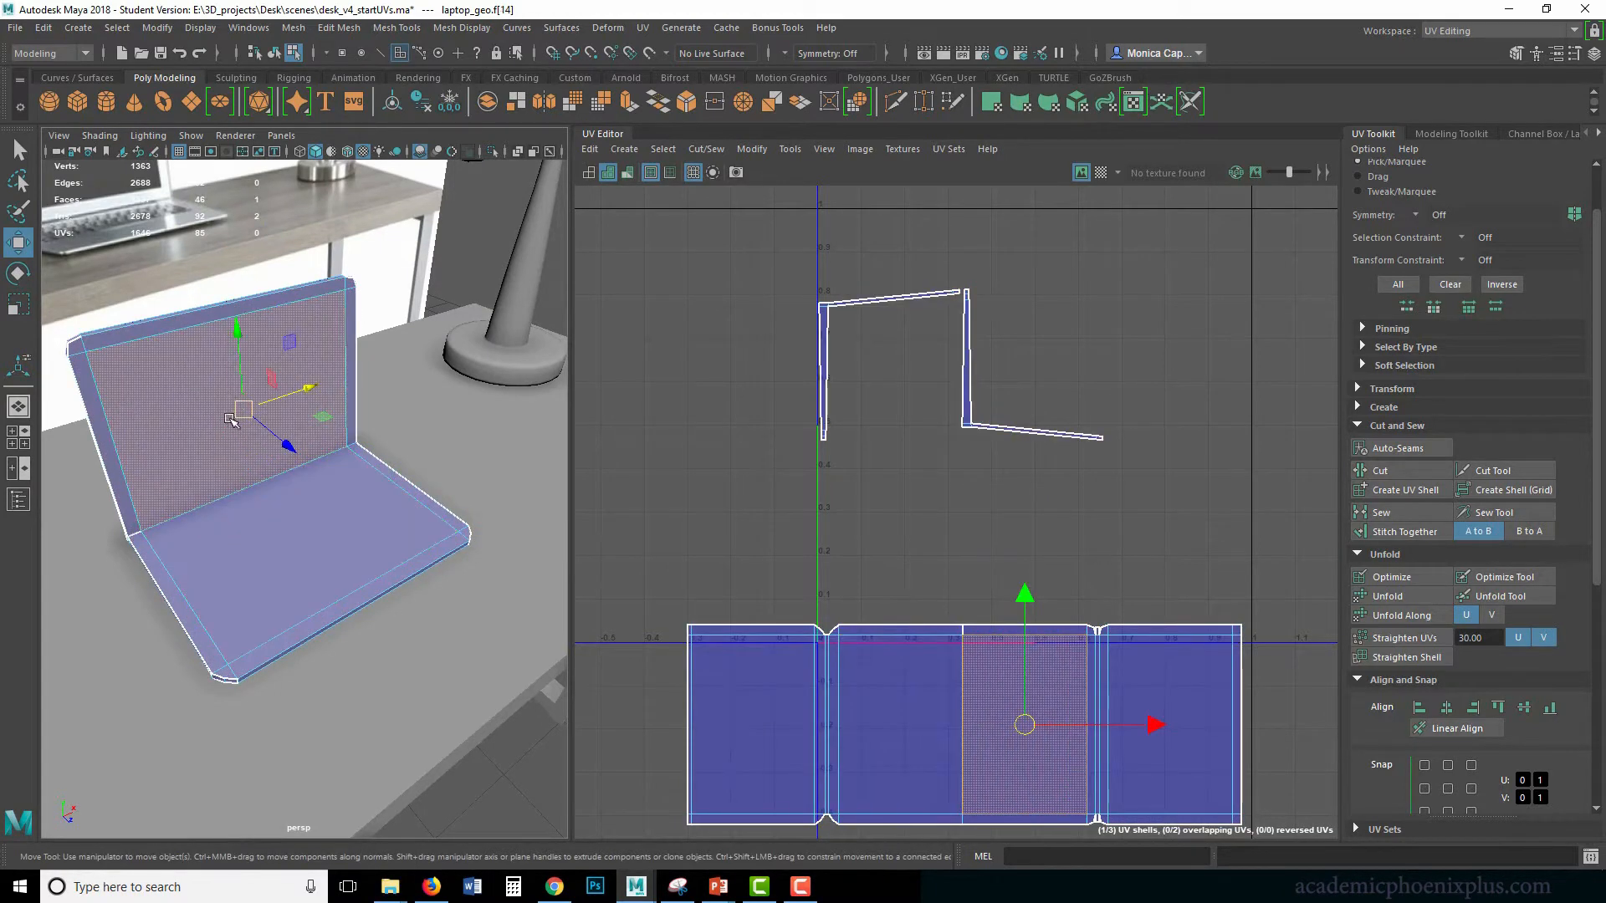
pyautogui.moveTo(985, 704); pyautogui.dragTo(976, 699, button='right')
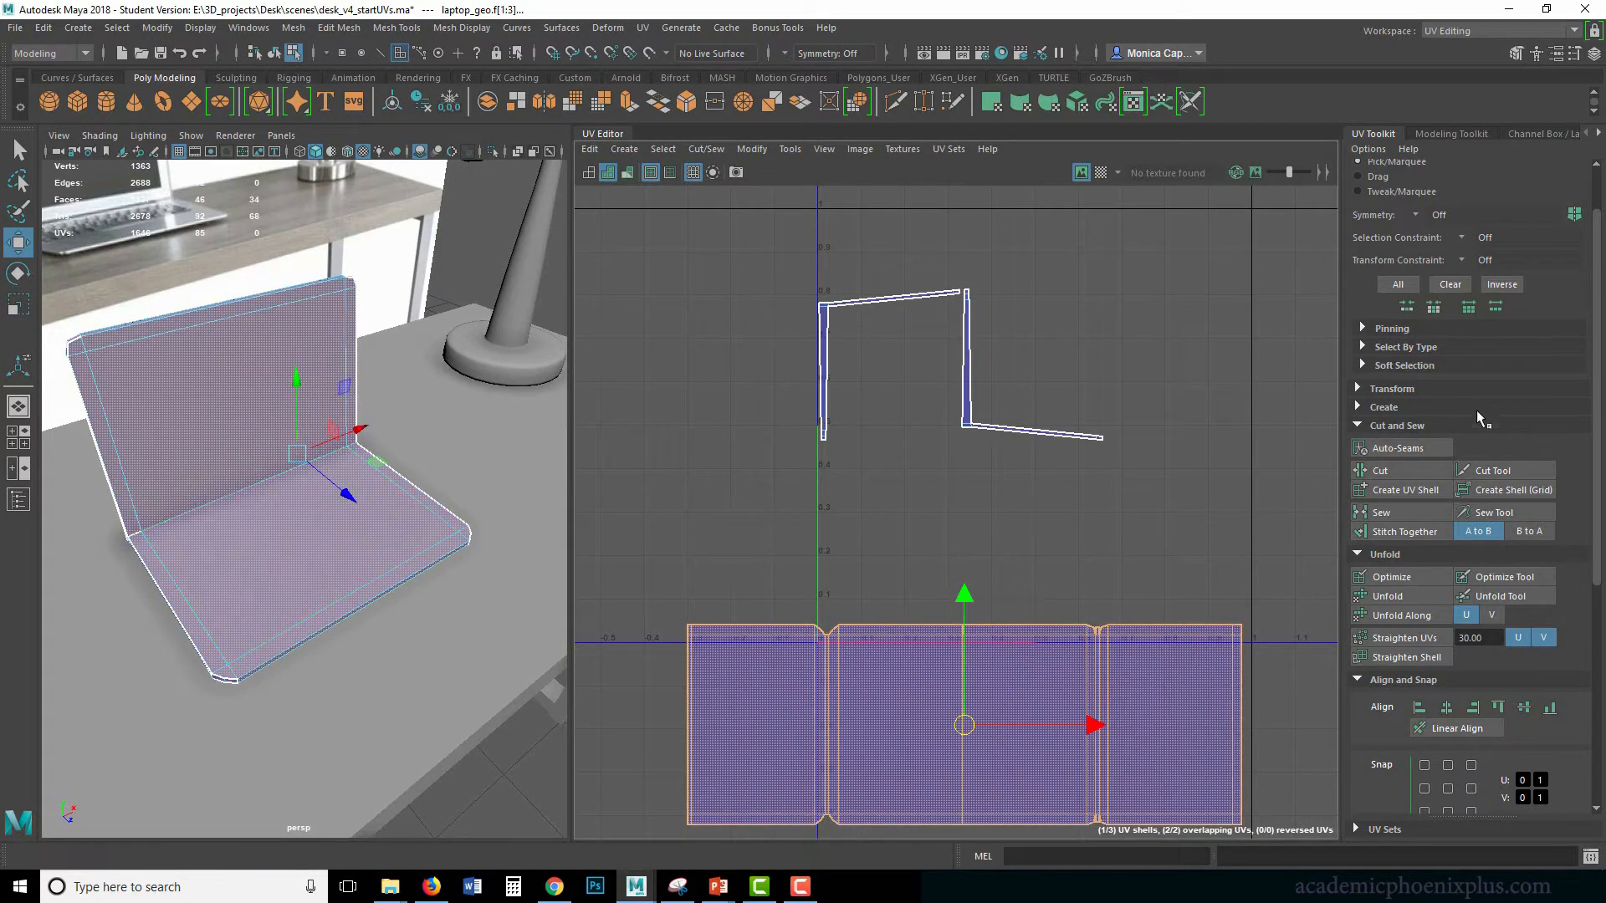
pyautogui.click(1410, 409)
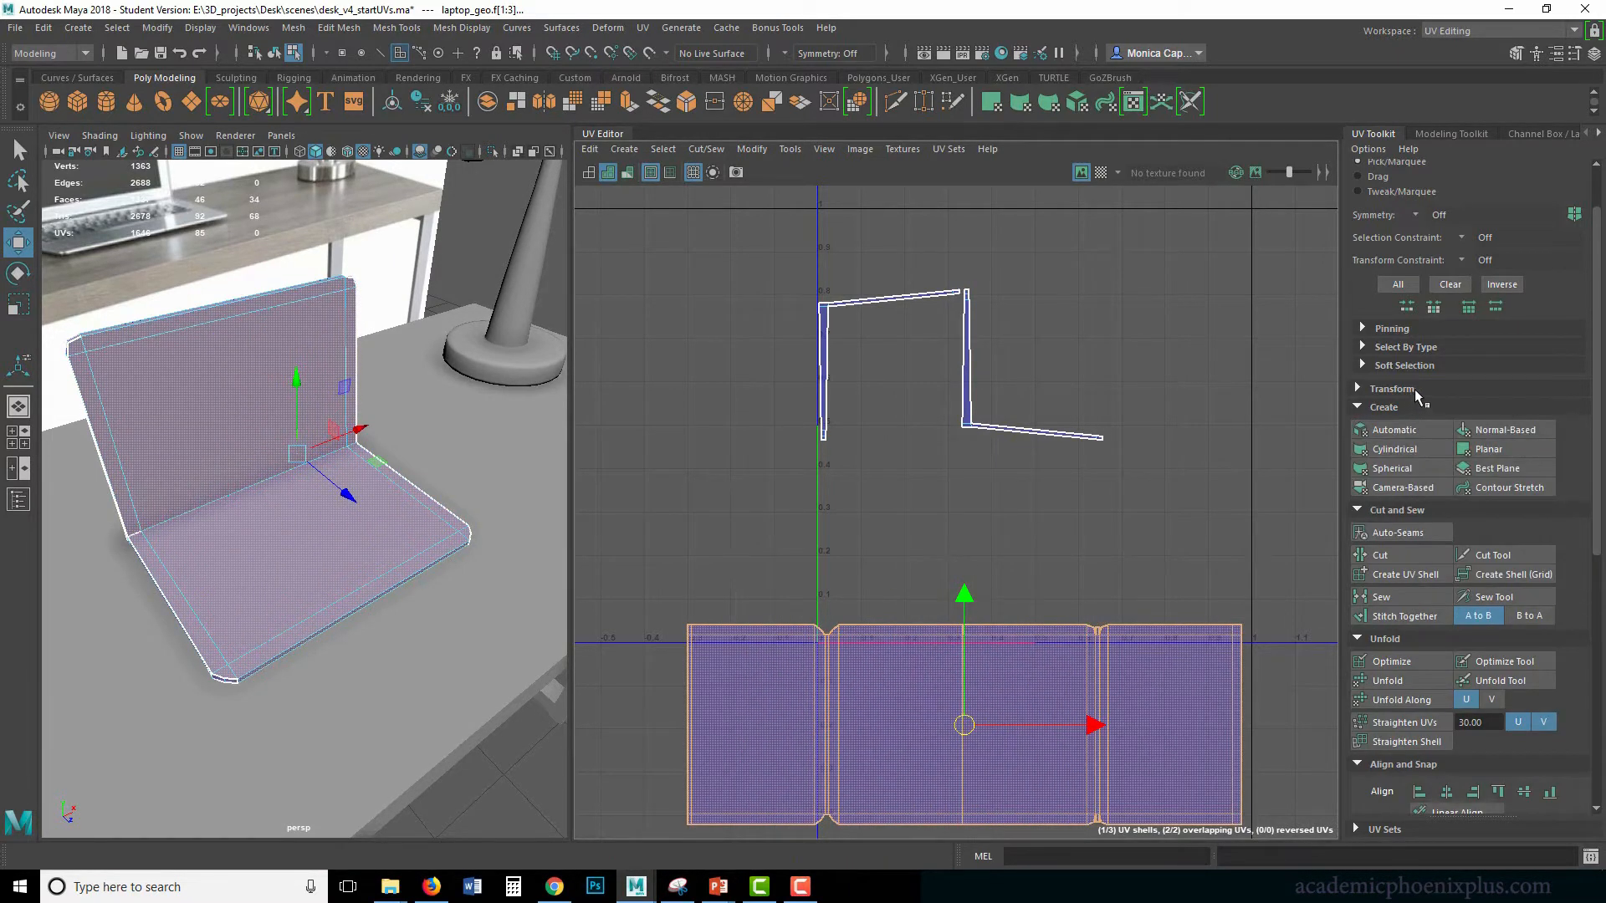
pyautogui.click(1419, 390)
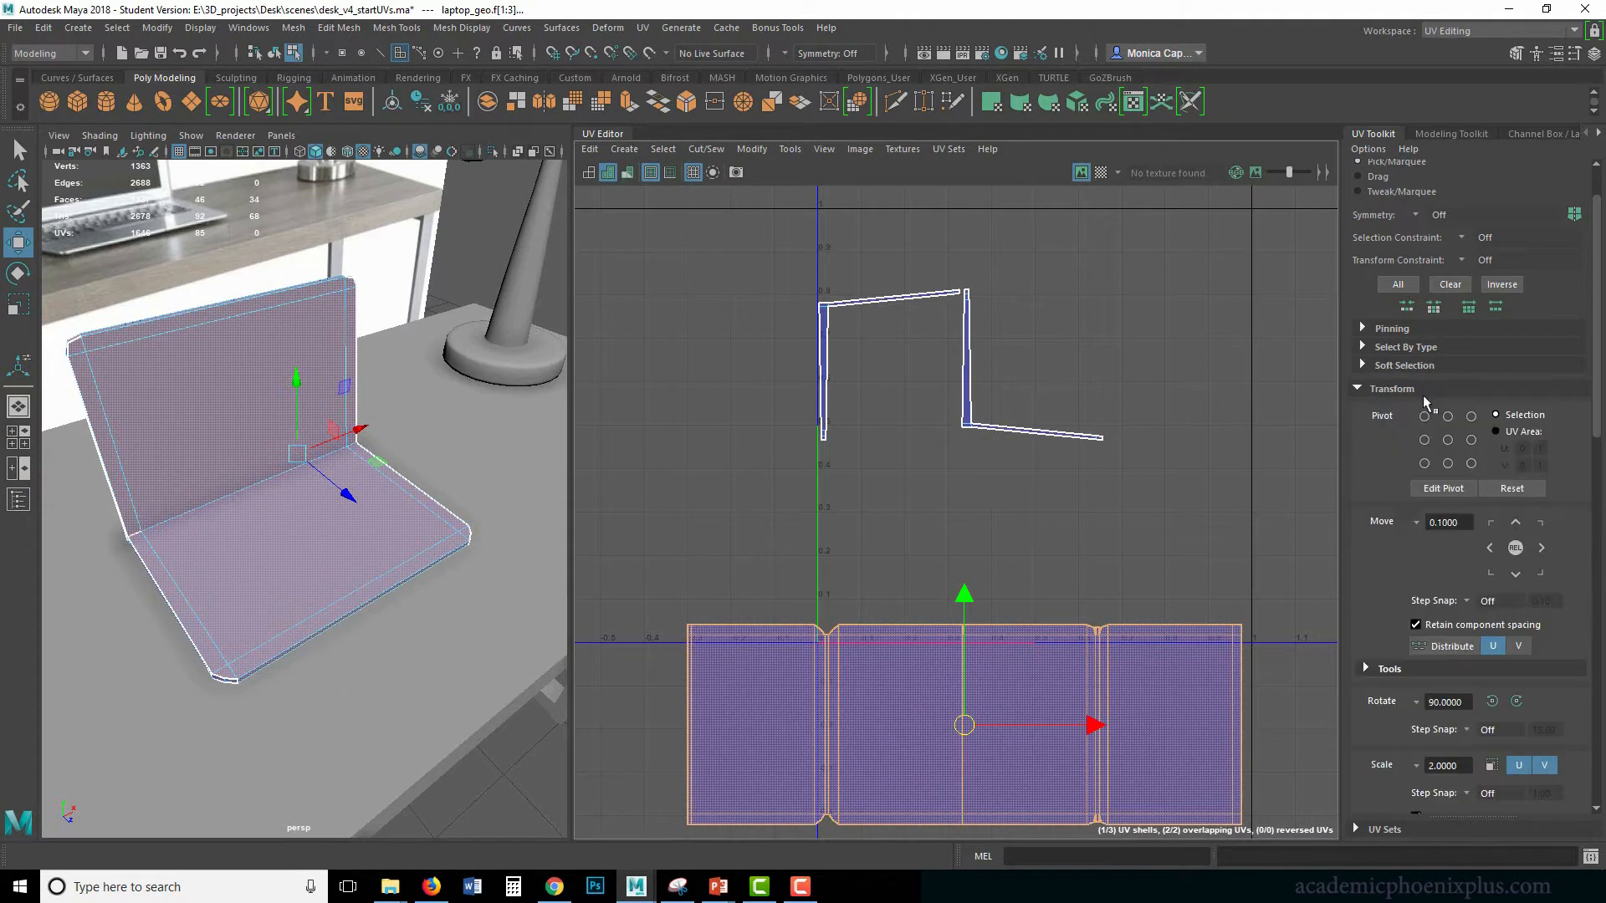
pyautogui.click(1492, 702)
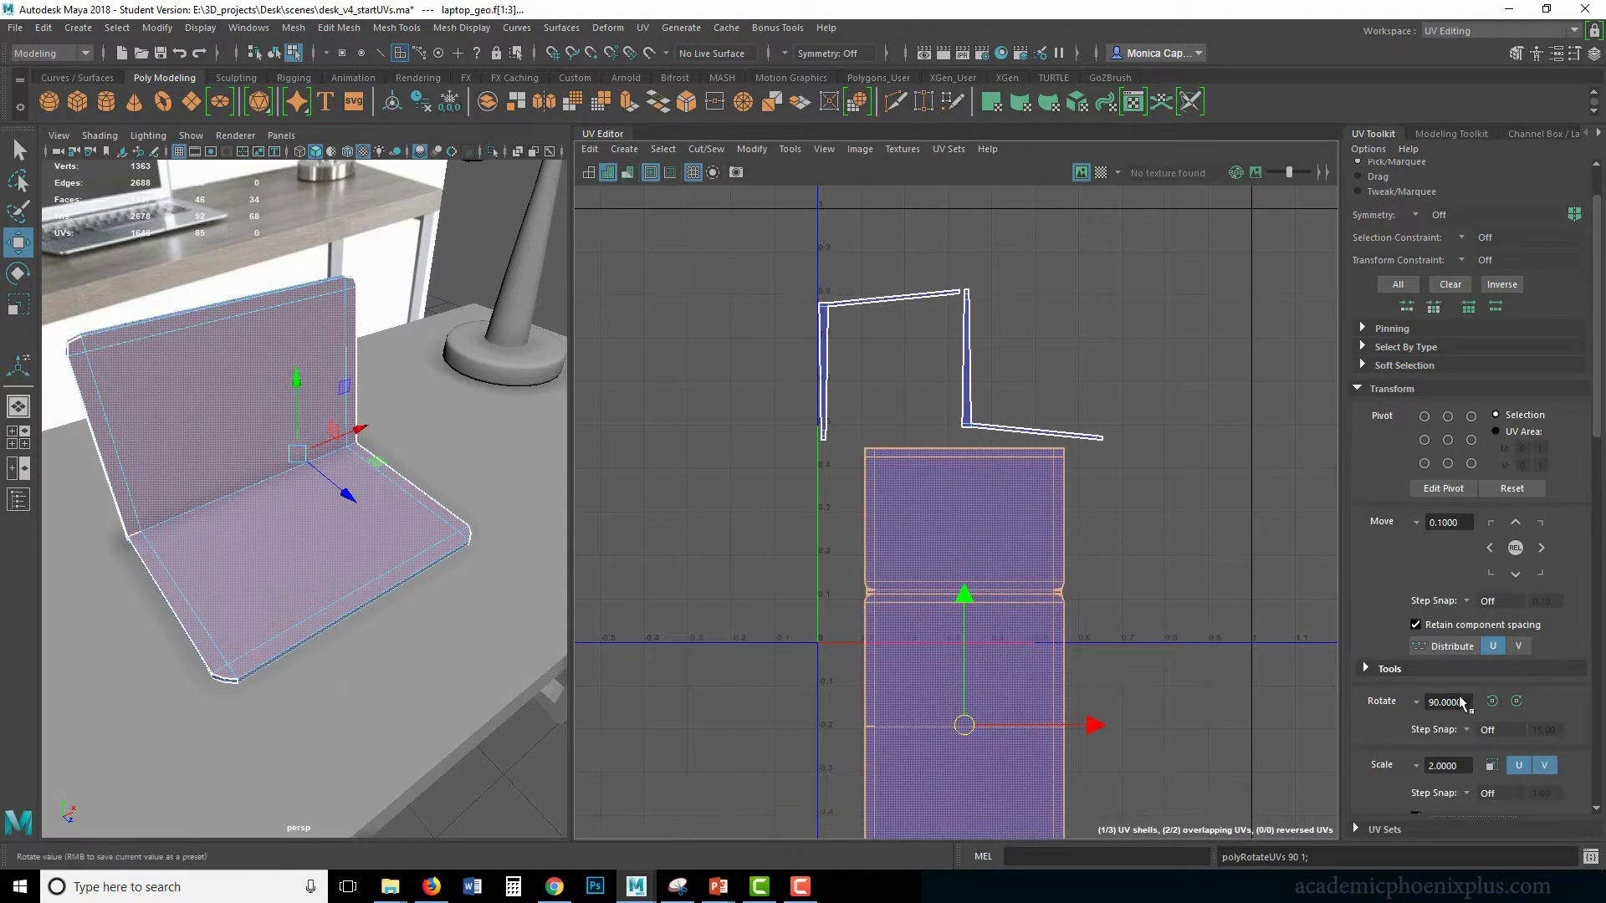
pyautogui.moveTo(981, 728); pyautogui.dragTo(1054, 471)
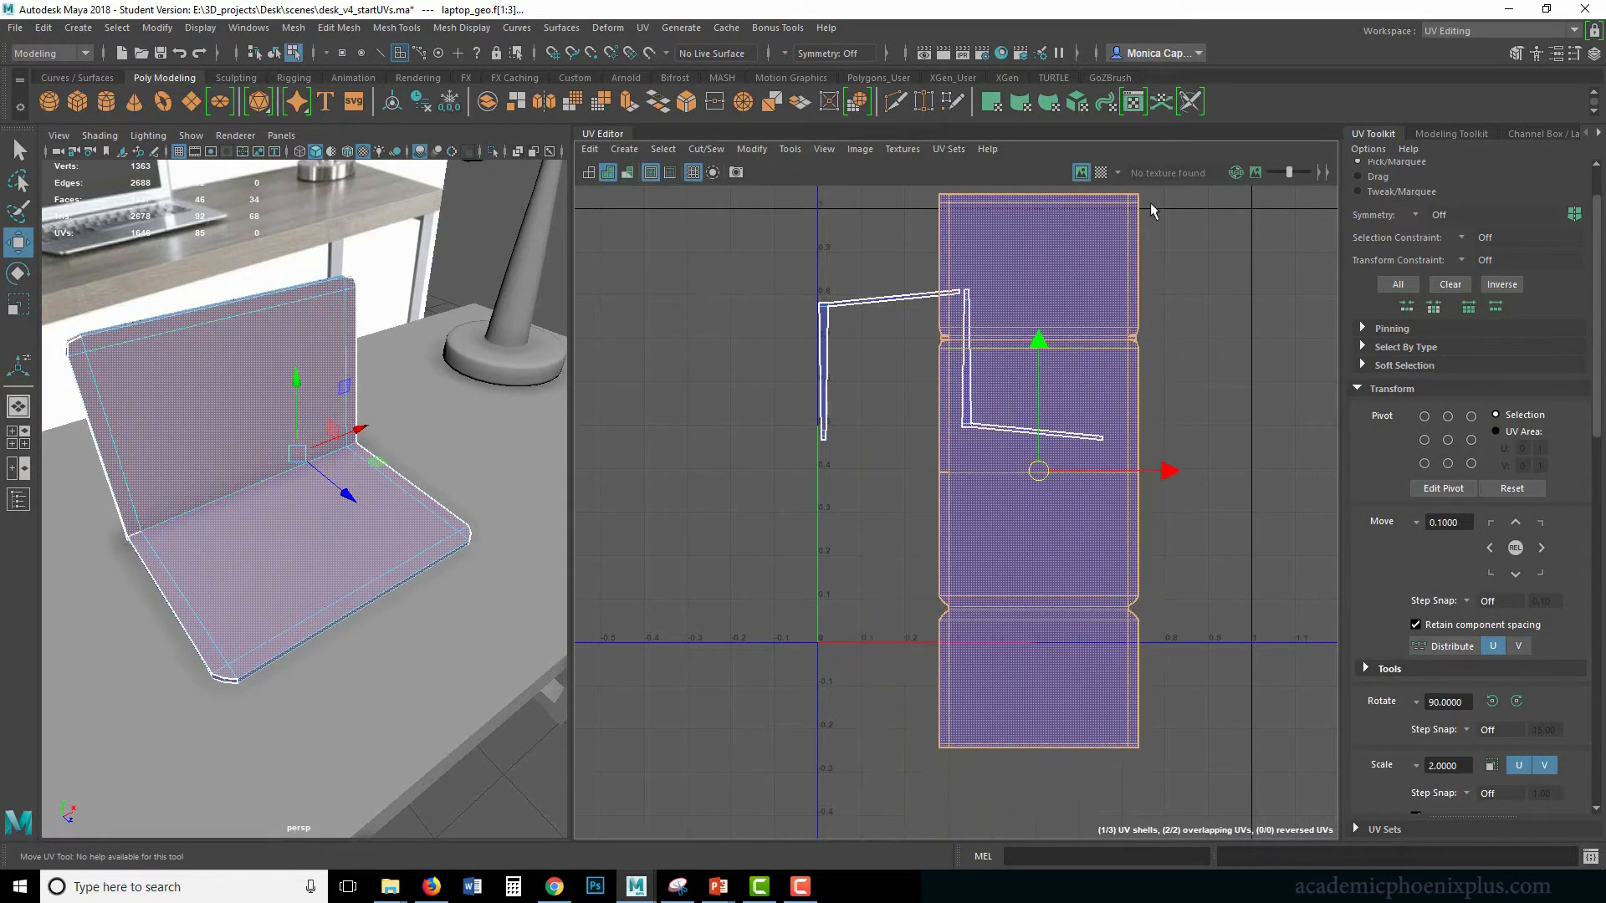
# Check the laptop with the checker map, then scale the large shell down and place it near the UV tile's right border.
pyautogui.click(1100, 172)
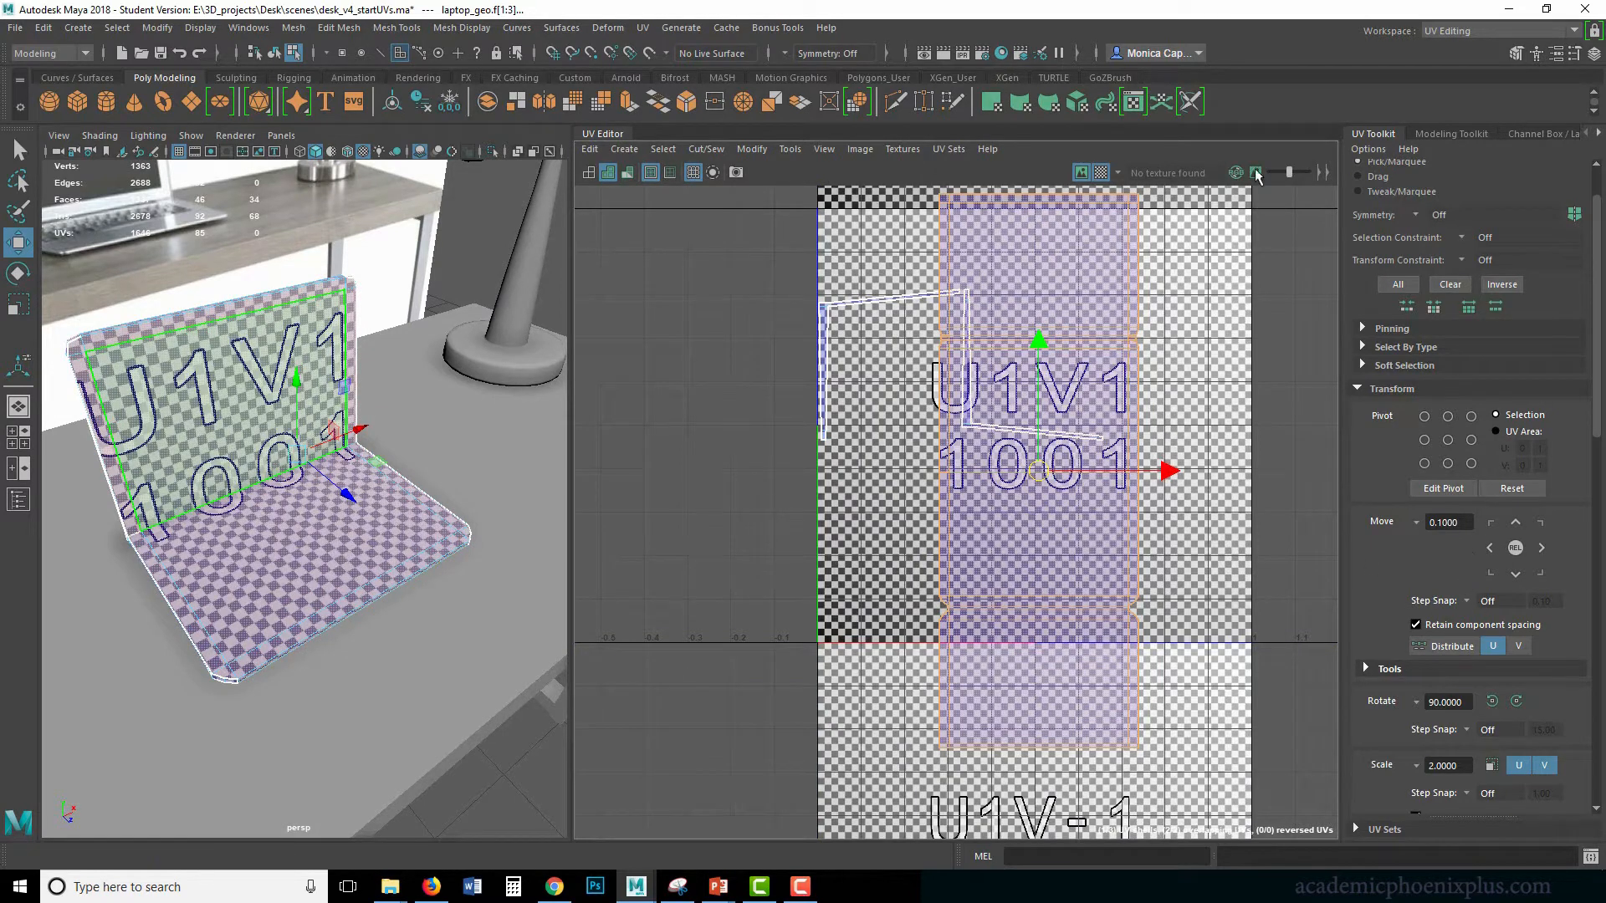
pyautogui.click(1101, 175)
pyautogui.press('r')
pyautogui.moveTo(1037, 470); pyautogui.dragTo(1164, 436)
pyautogui.press('w')
pyautogui.press('r')
pyautogui.click(1028, 432)
pyautogui.keyDown('alt'); pyautogui.moveTo(1096, 467); pyautogui.dragTo(923, 505, button='middle'); pyautogui.keyUp('alt')
pyautogui.keyDown('alt'); pyautogui.moveTo(924, 506); pyautogui.dragTo(1118, 430, button='right'); pyautogui.keyUp('alt')
# Cut the edge at the hinge corner that joins the two thin side strips of the laptop's right side.
pyautogui.moveTo(744, 334); pyautogui.dragTo(747, 289, button='right')
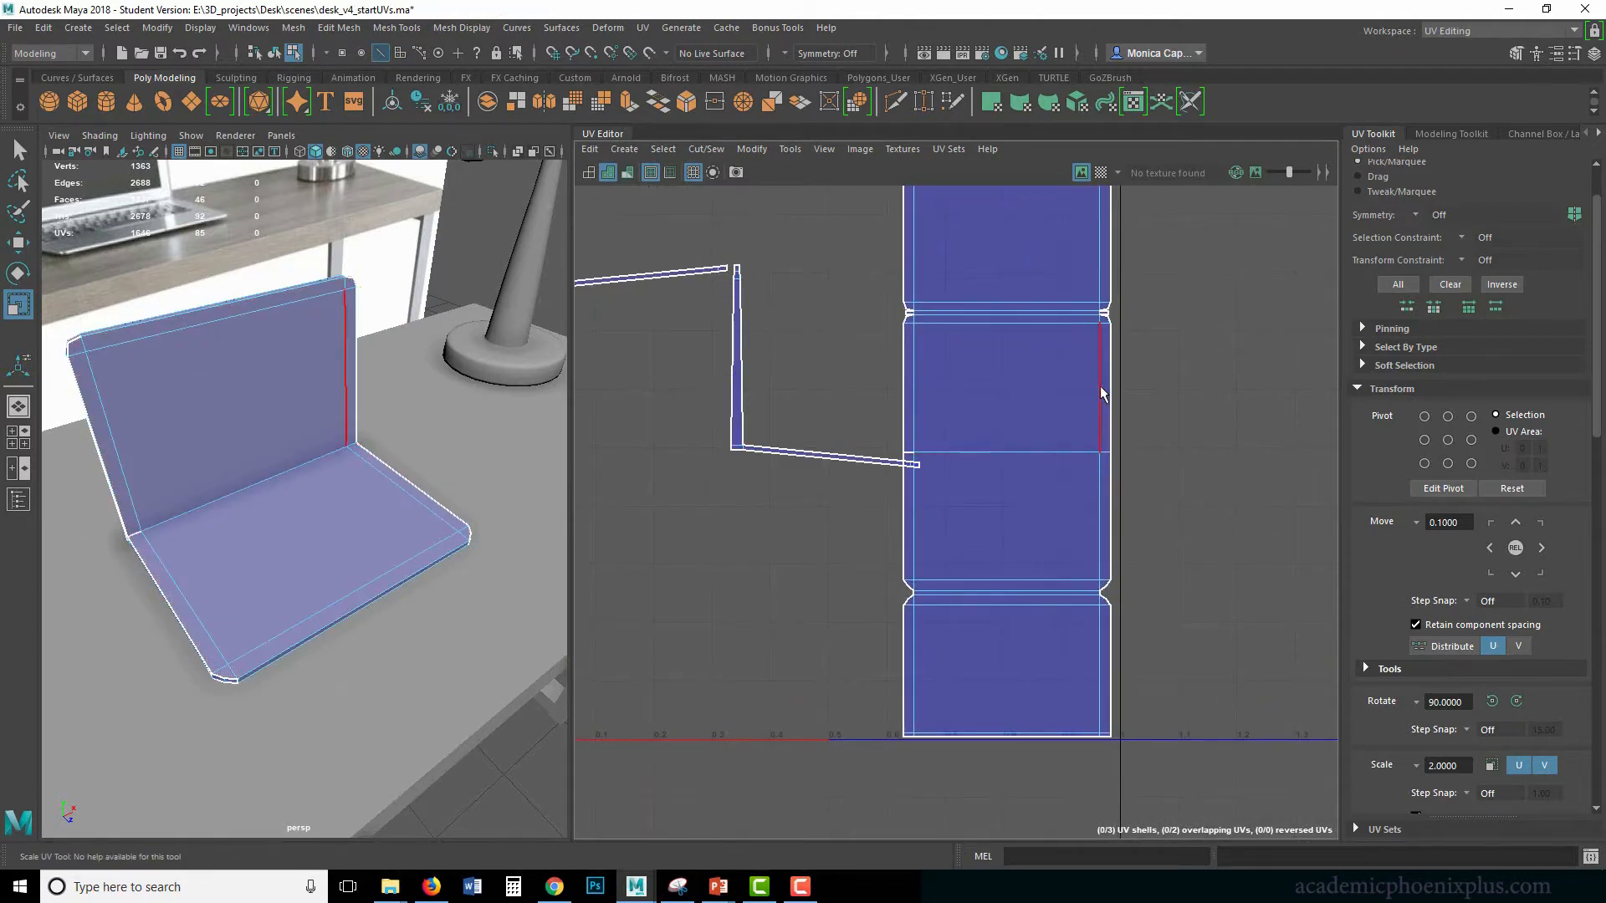
pyautogui.click(742, 400)
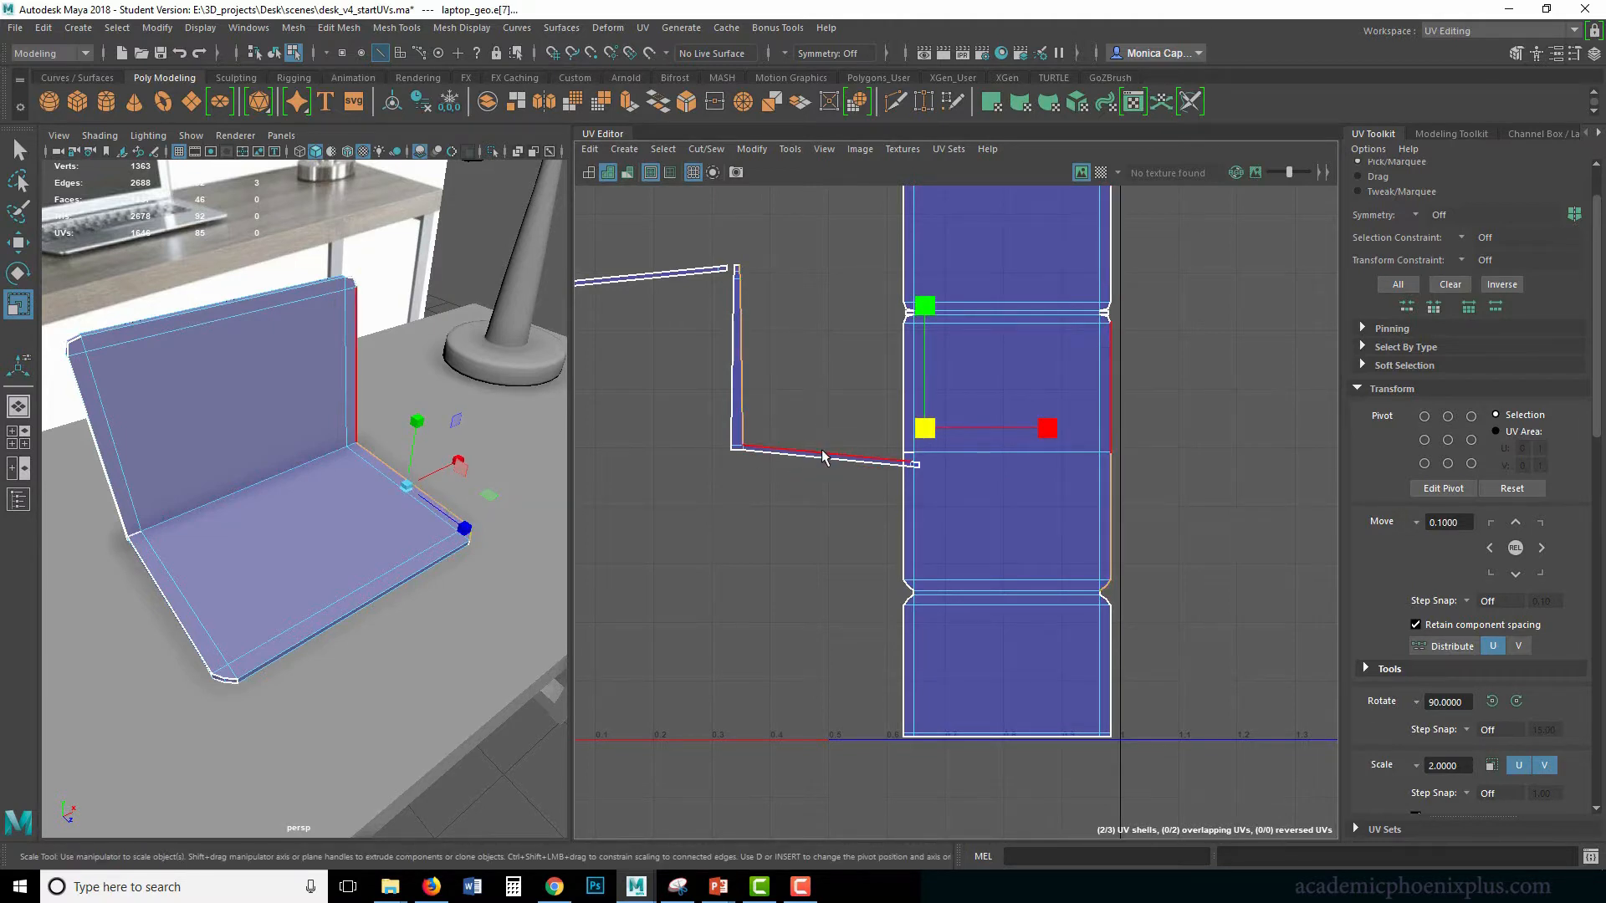
pyautogui.keyDown('alt'); pyautogui.moveTo(872, 476); pyautogui.dragTo(882, 458, button='middle'); pyautogui.keyUp('alt')
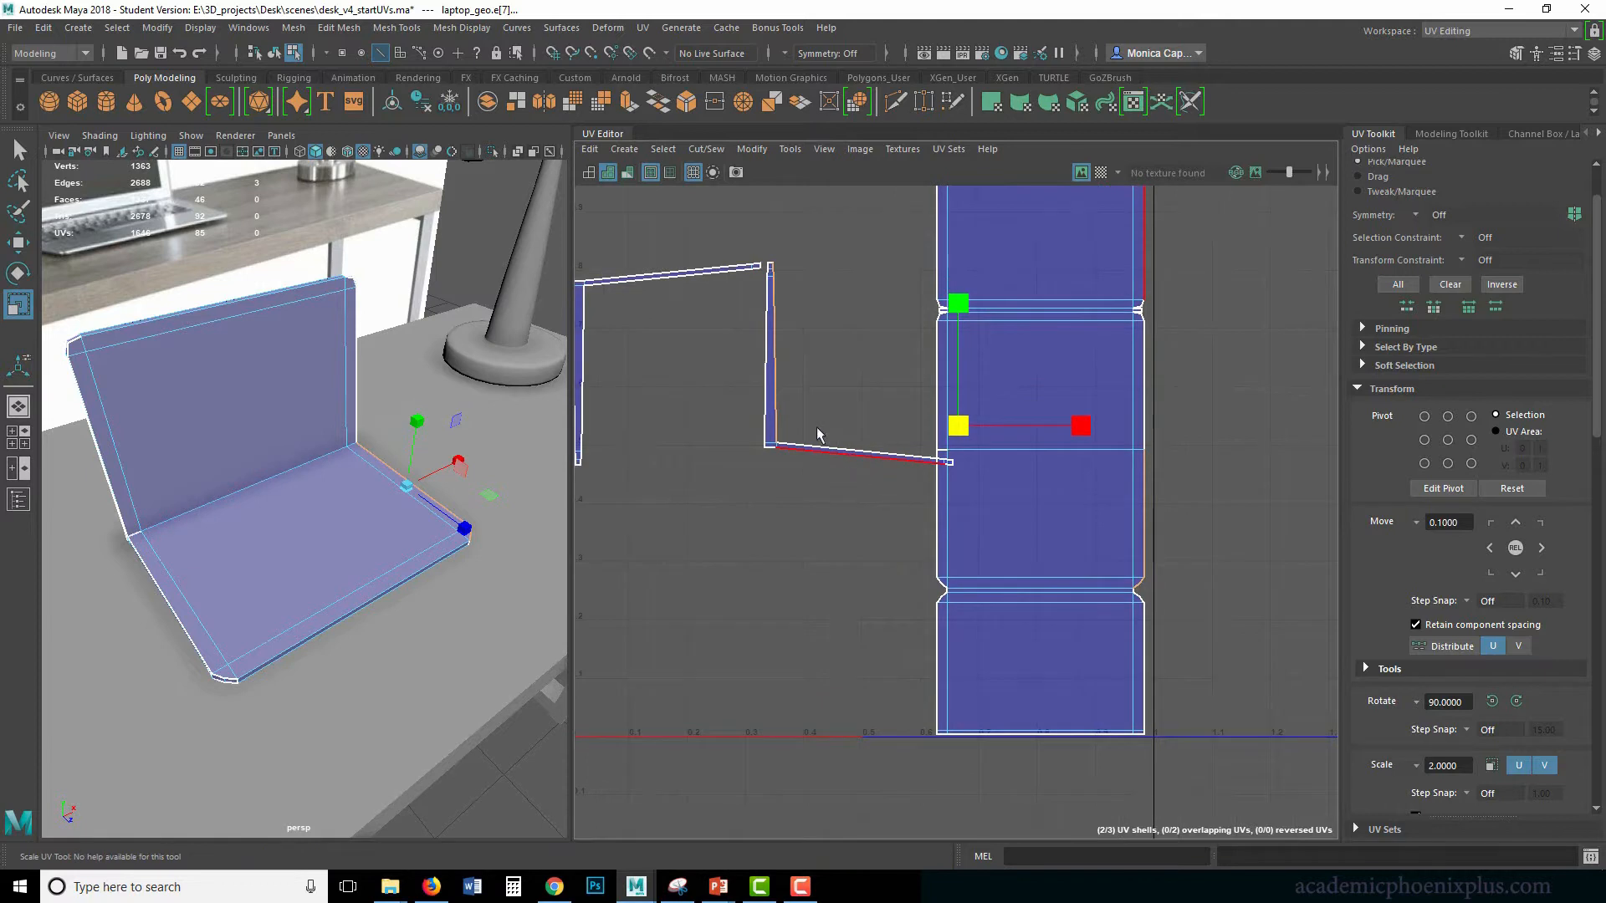
pyautogui.keyDown('alt'); pyautogui.moveTo(820, 428); pyautogui.dragTo(1154, 501, button='right'); pyautogui.keyUp('alt')
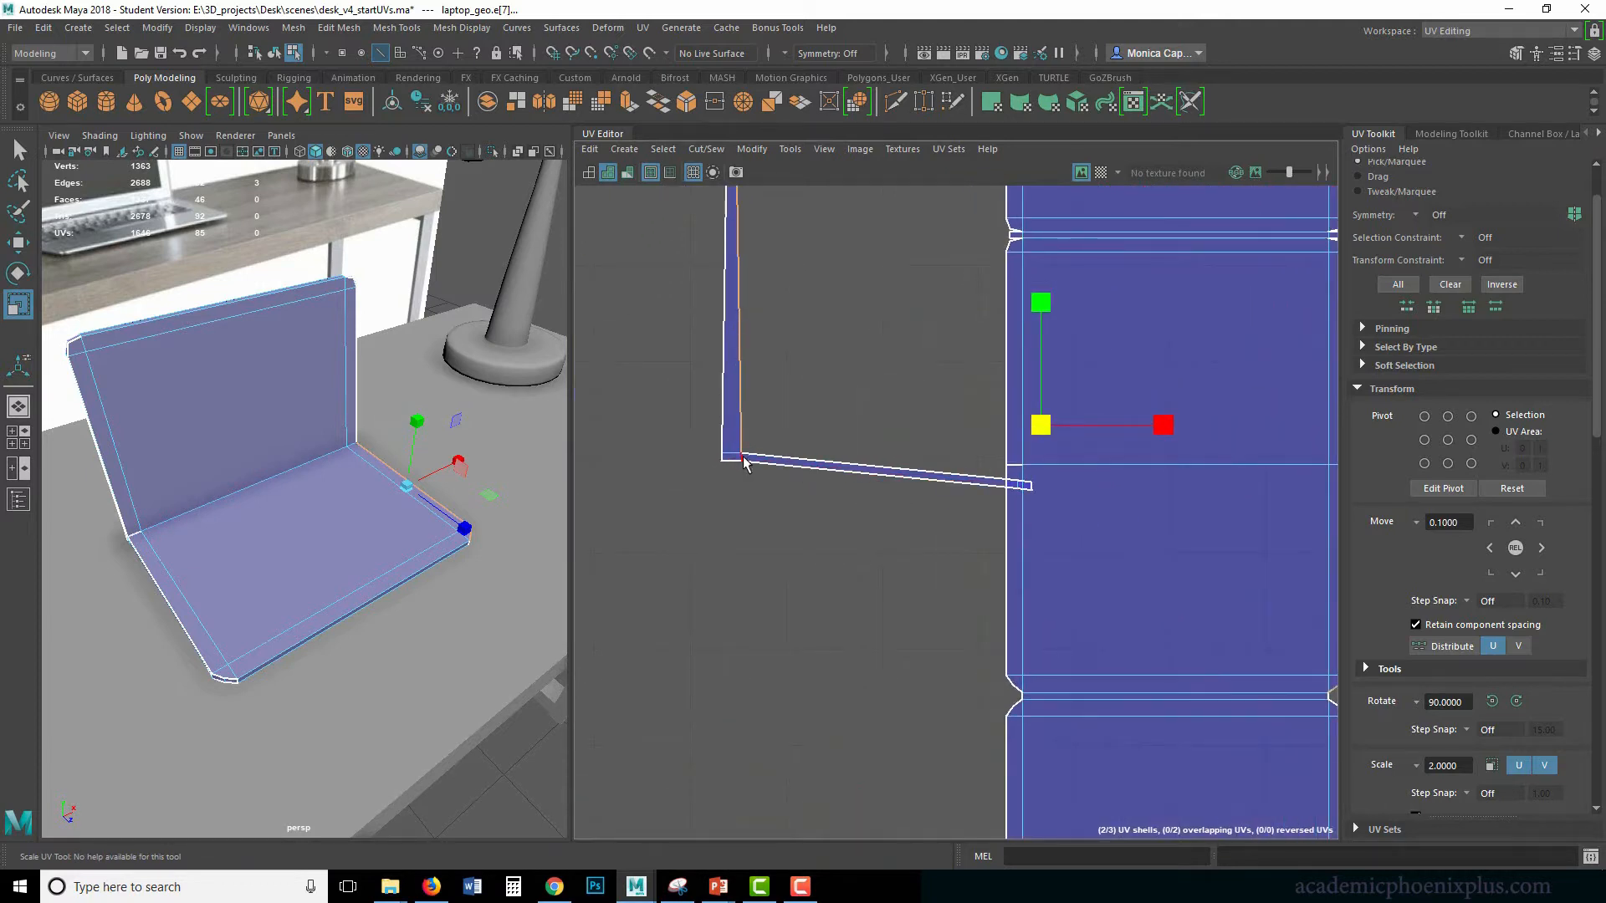
pyautogui.click(744, 463)
pyautogui.click(1391, 397)
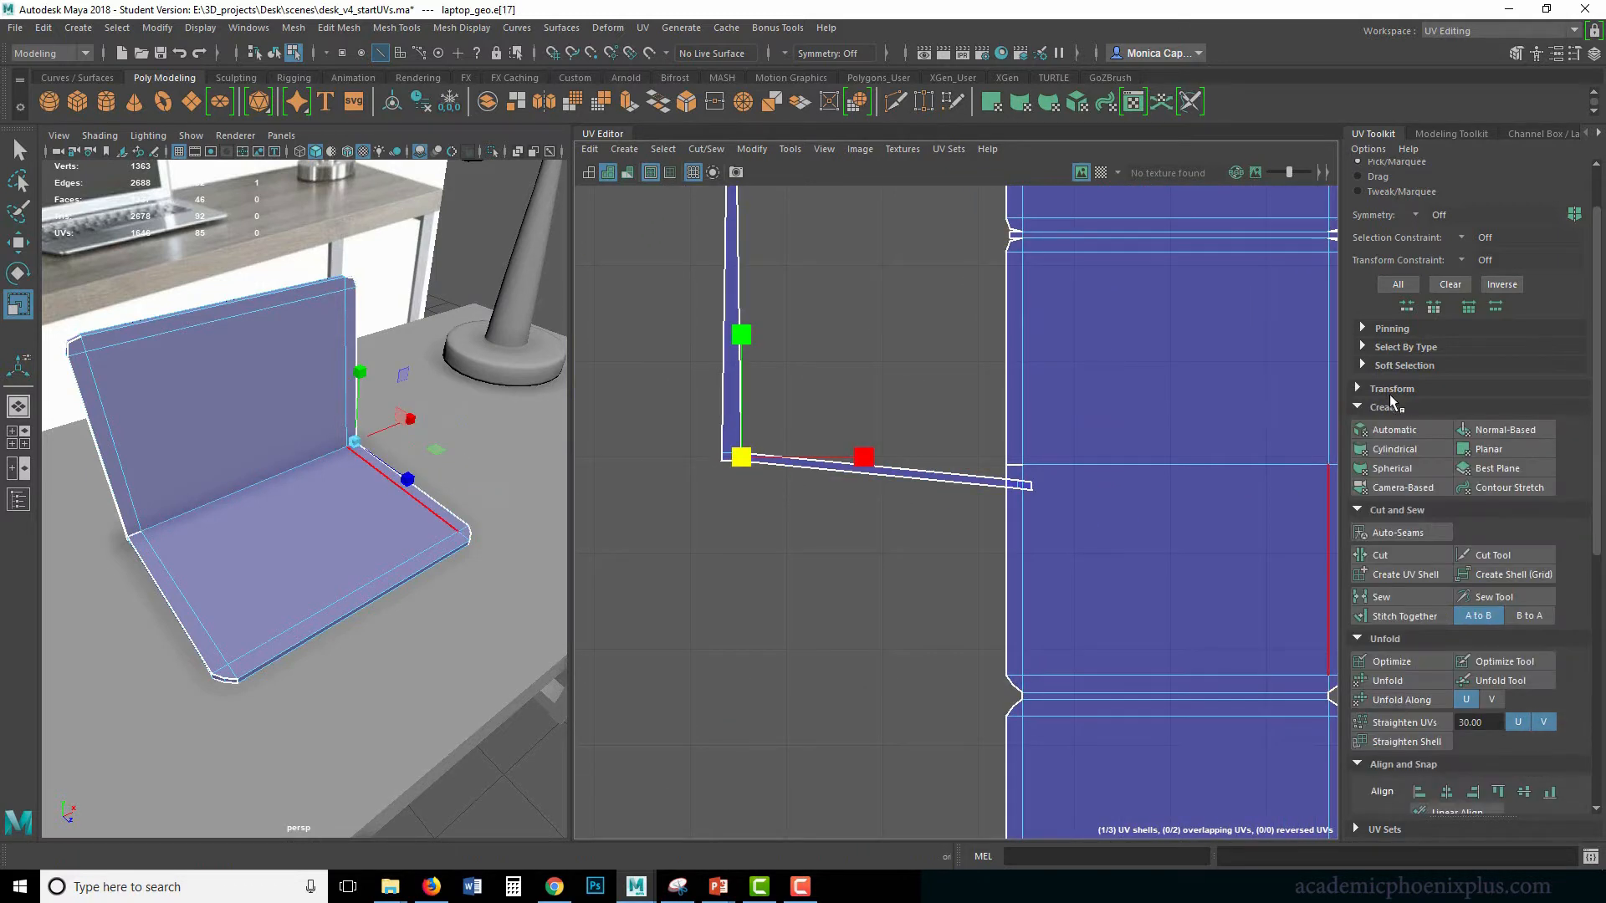
pyautogui.click(1389, 556)
pyautogui.press('w')
# Stitch the two separated side strips onto the right-hand edges of the keyboard and screen areas of the large shell.
pyautogui.scroll(-1, 962, 393)
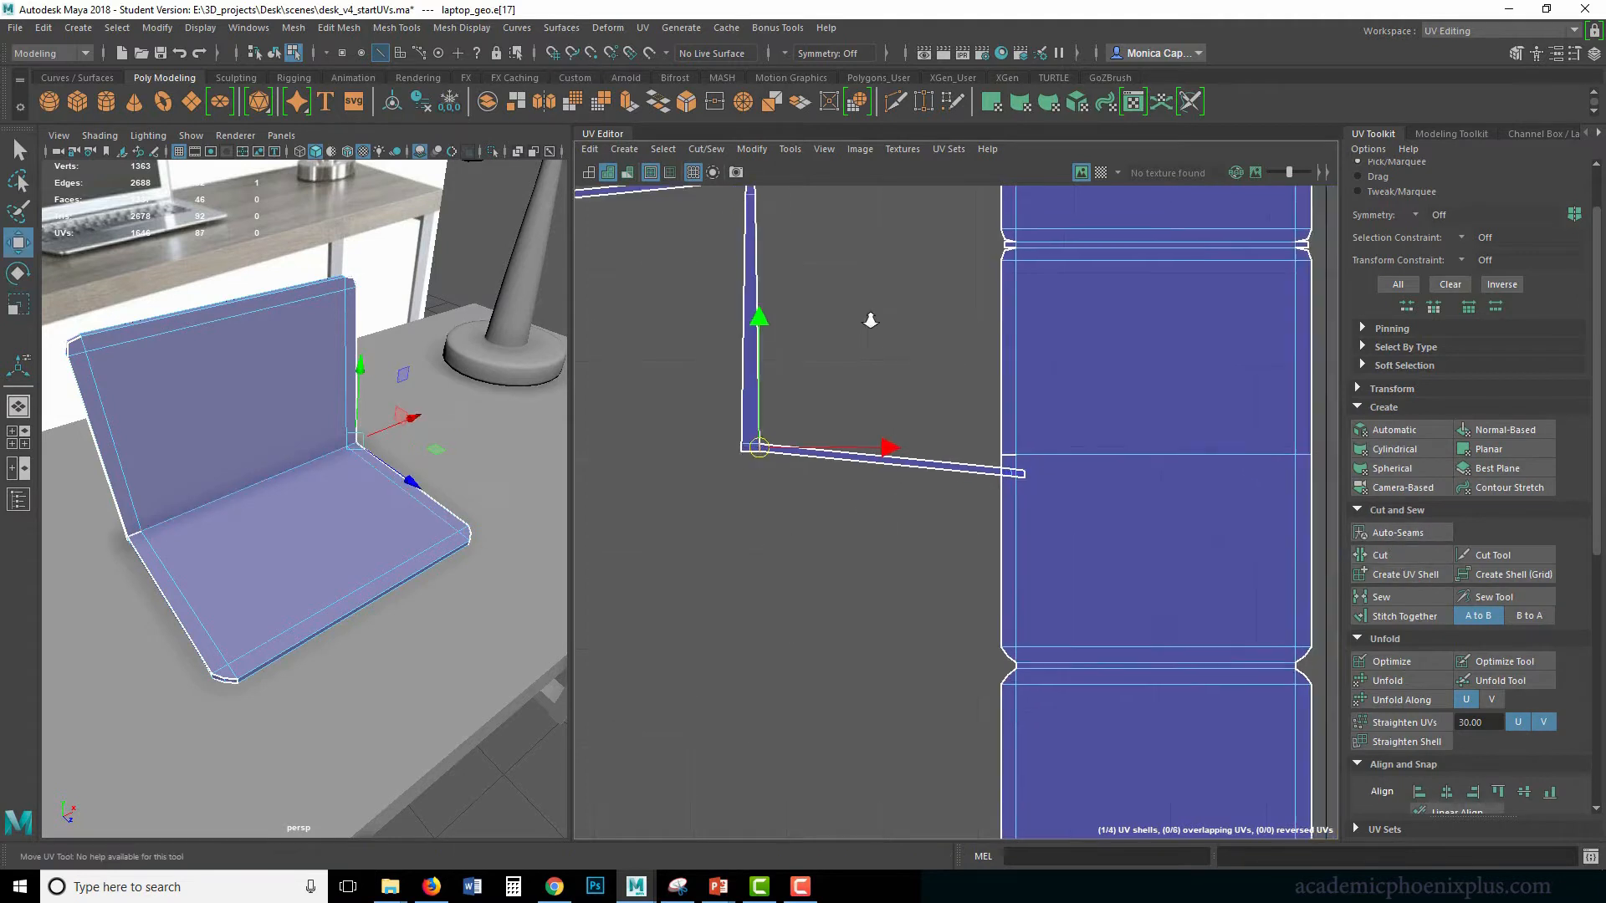
pyautogui.keyDown('alt'); pyautogui.moveTo(871, 320); pyautogui.dragTo(814, 296, button='right'); pyautogui.keyUp('alt')
pyautogui.keyDown('alt'); pyautogui.moveTo(815, 296); pyautogui.dragTo(784, 355, button='middle'); pyautogui.keyUp('alt')
pyautogui.click(750, 311)
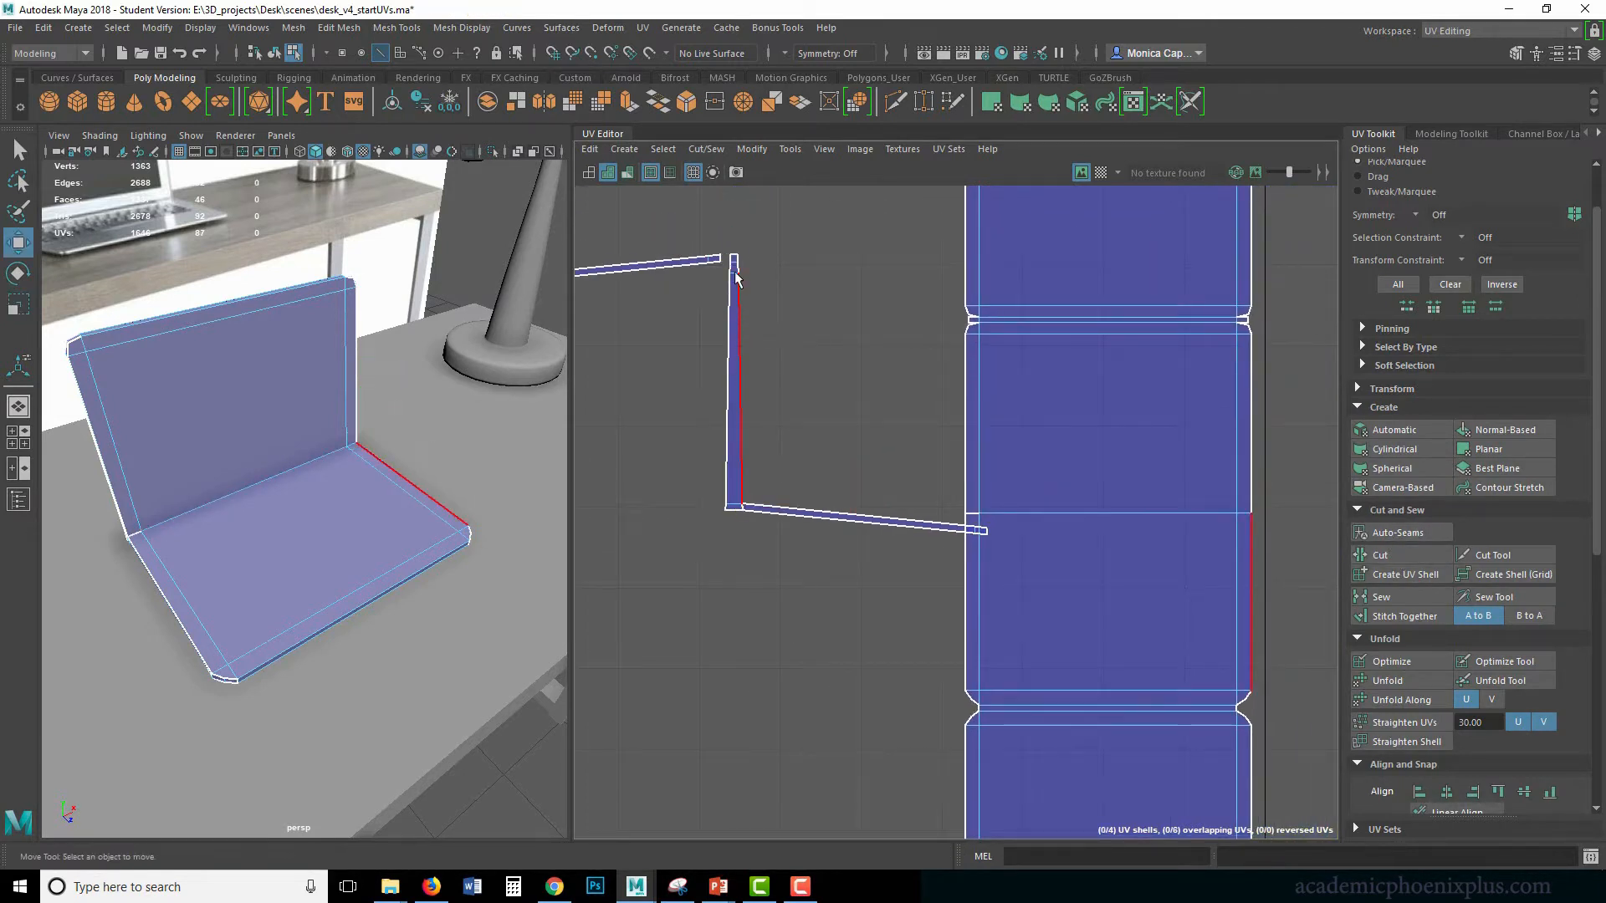
pyautogui.click(737, 261)
pyautogui.keyDown('shift'); pyautogui.click(736, 256); pyautogui.keyUp('shift')
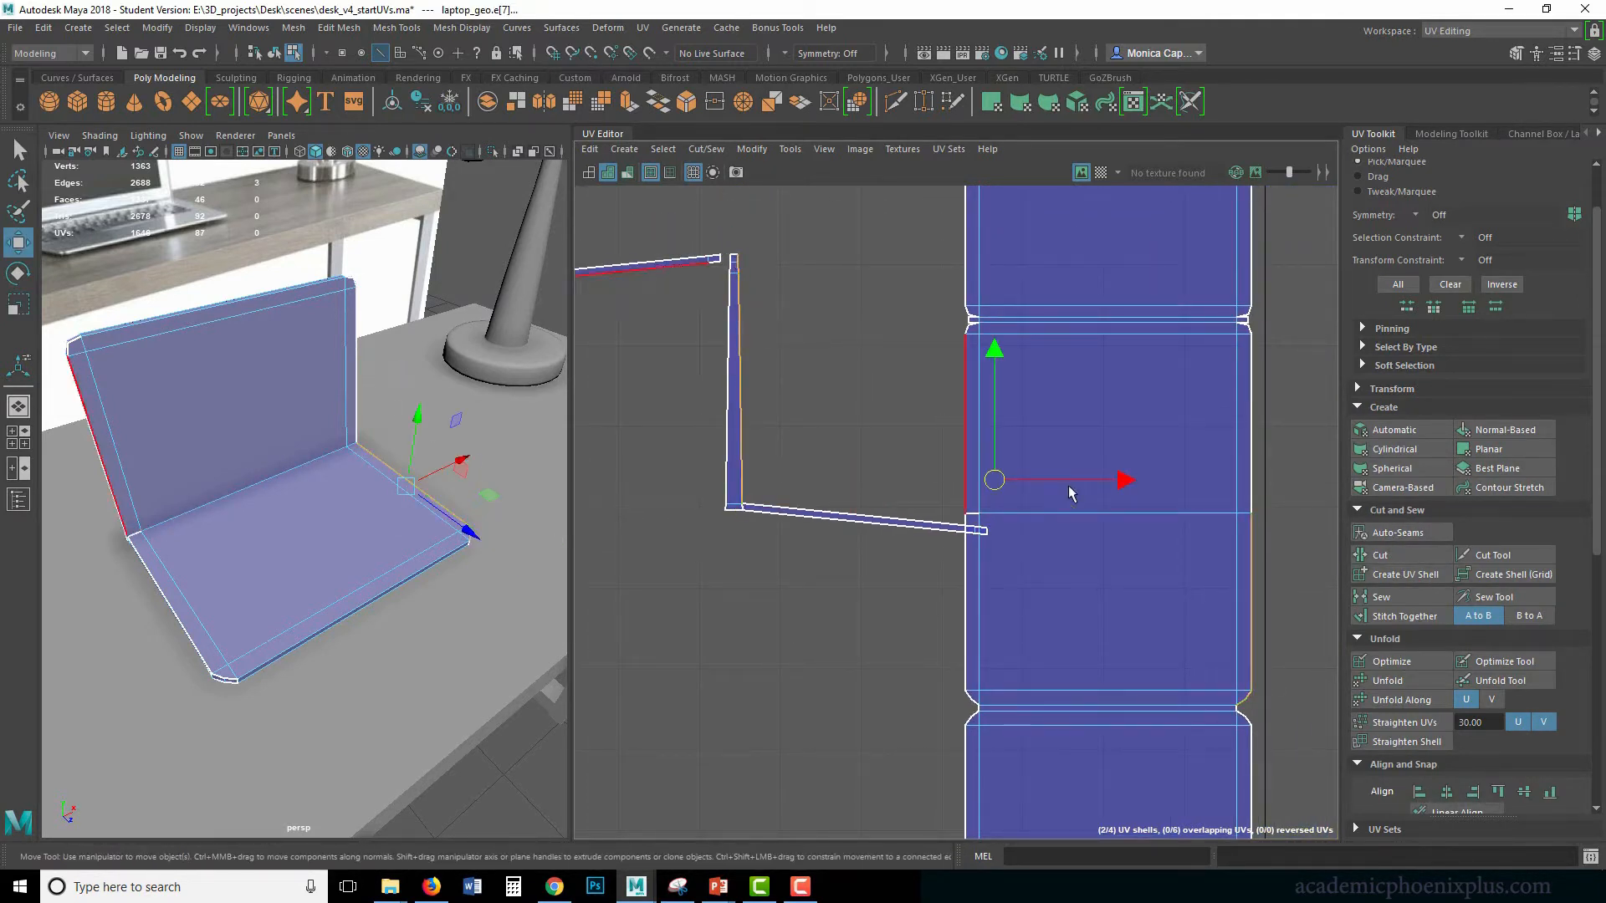
pyautogui.click(1414, 615)
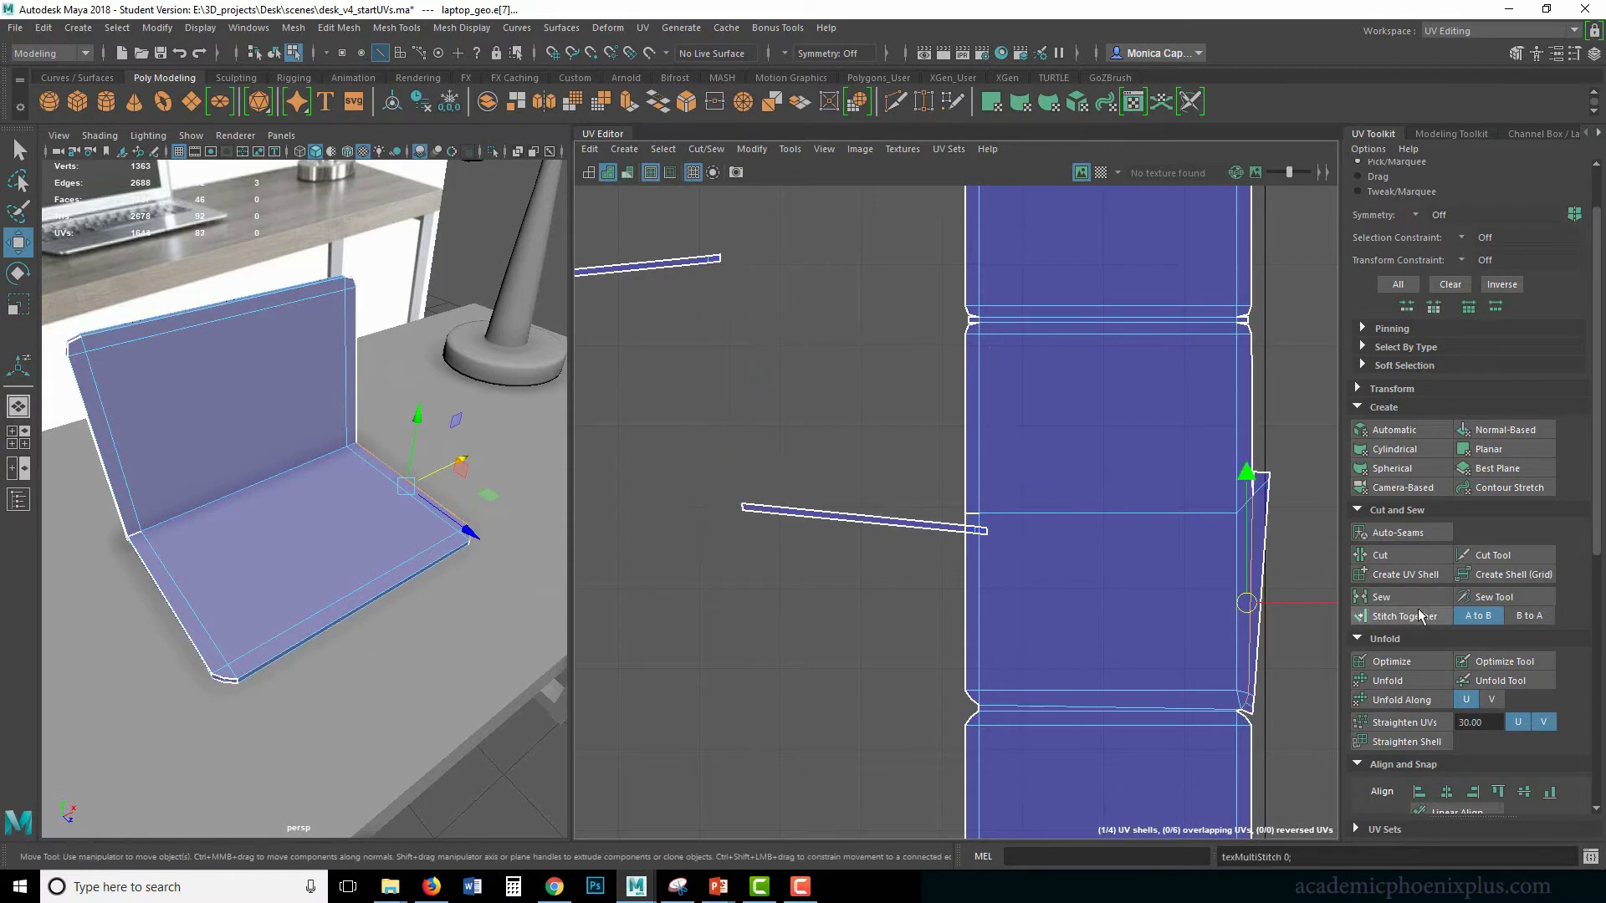
pyautogui.click(1261, 451)
pyautogui.press('g')
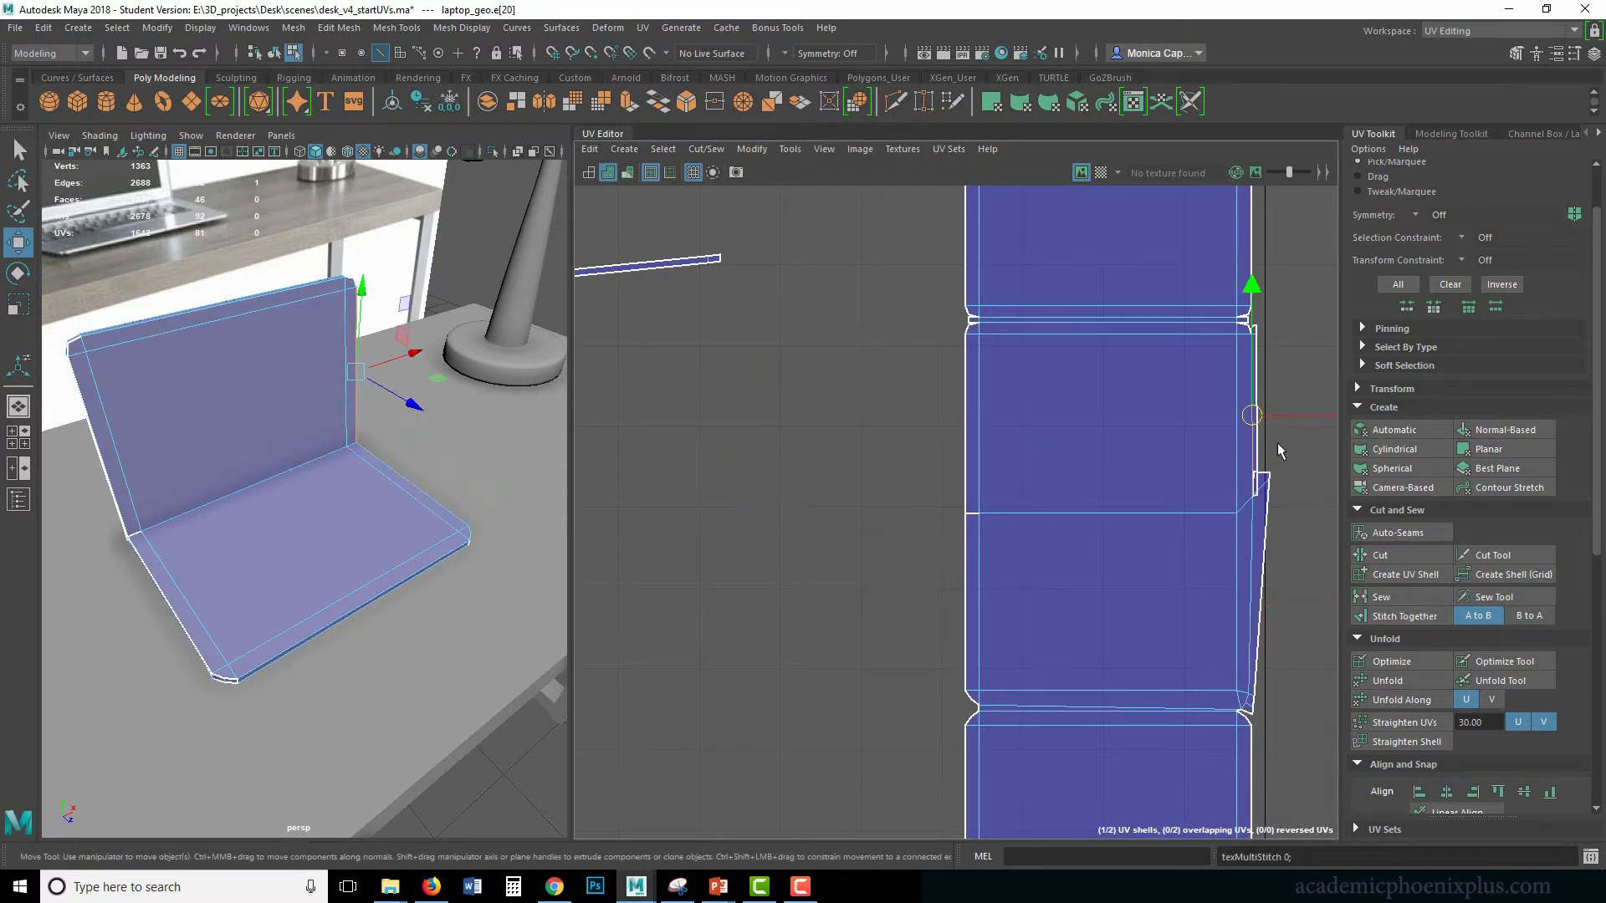
# Move the upper end UVs of the base's side strip down toward the hinge line.
pyautogui.keyDown('alt'); pyautogui.moveTo(1183, 473); pyautogui.dragTo(946, 421, button='middle'); pyautogui.keyUp('alt')
pyautogui.moveTo(1028, 449); pyautogui.dragTo(1087, 444, button='right')
pyautogui.keyDown('alt'); pyautogui.moveTo(1063, 429); pyautogui.dragTo(1005, 435, button='middle'); pyautogui.keyUp('alt')
pyautogui.scroll(4, 1025, 417)
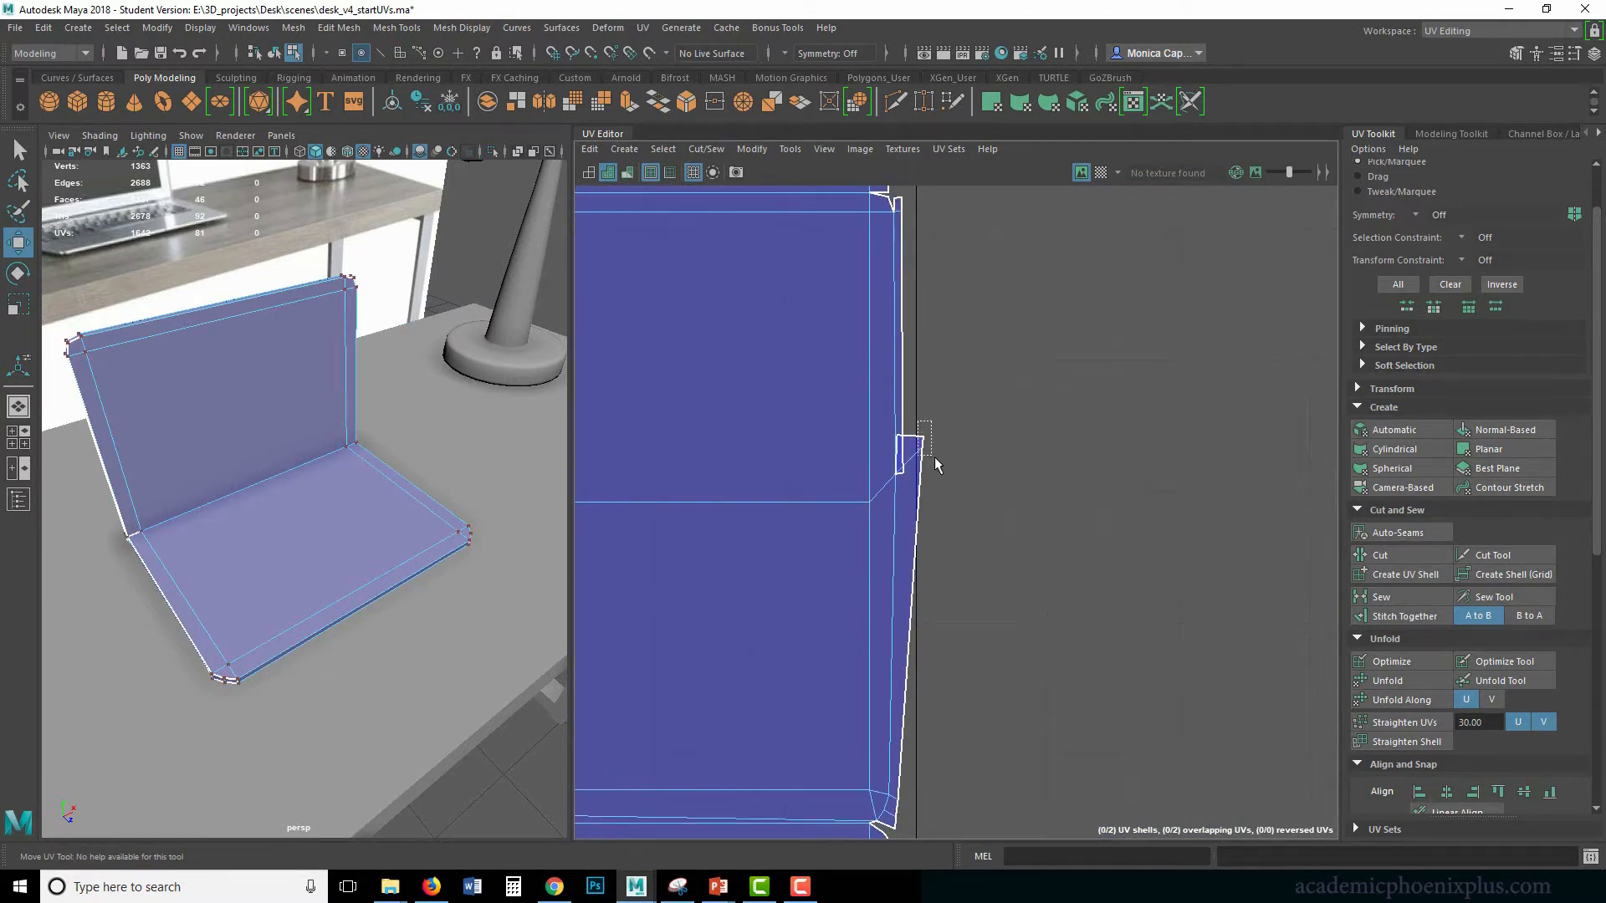
pyautogui.moveTo(934, 459); pyautogui.dragTo(897, 465)
pyautogui.click(897, 435)
pyautogui.click(983, 462)
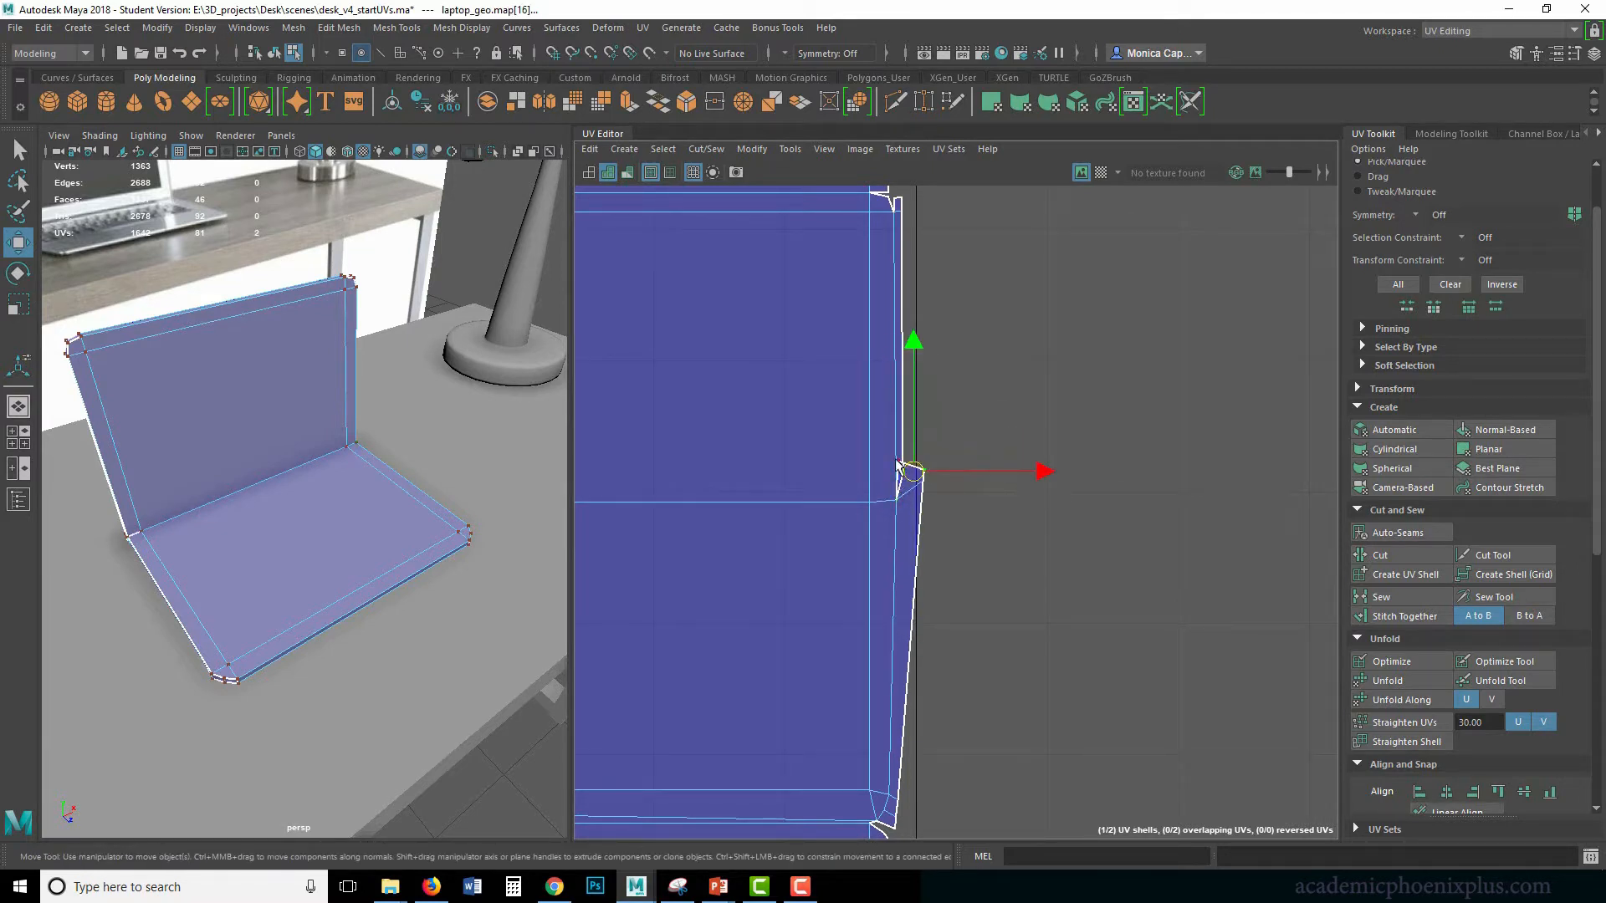
# Reposition the base strip's outer corner UVs and the lid strip's end UV at the hinge to clear their overlap.
pyautogui.click(962, 511)
pyautogui.click(926, 483)
pyautogui.moveTo(927, 481); pyautogui.dragTo(908, 496)
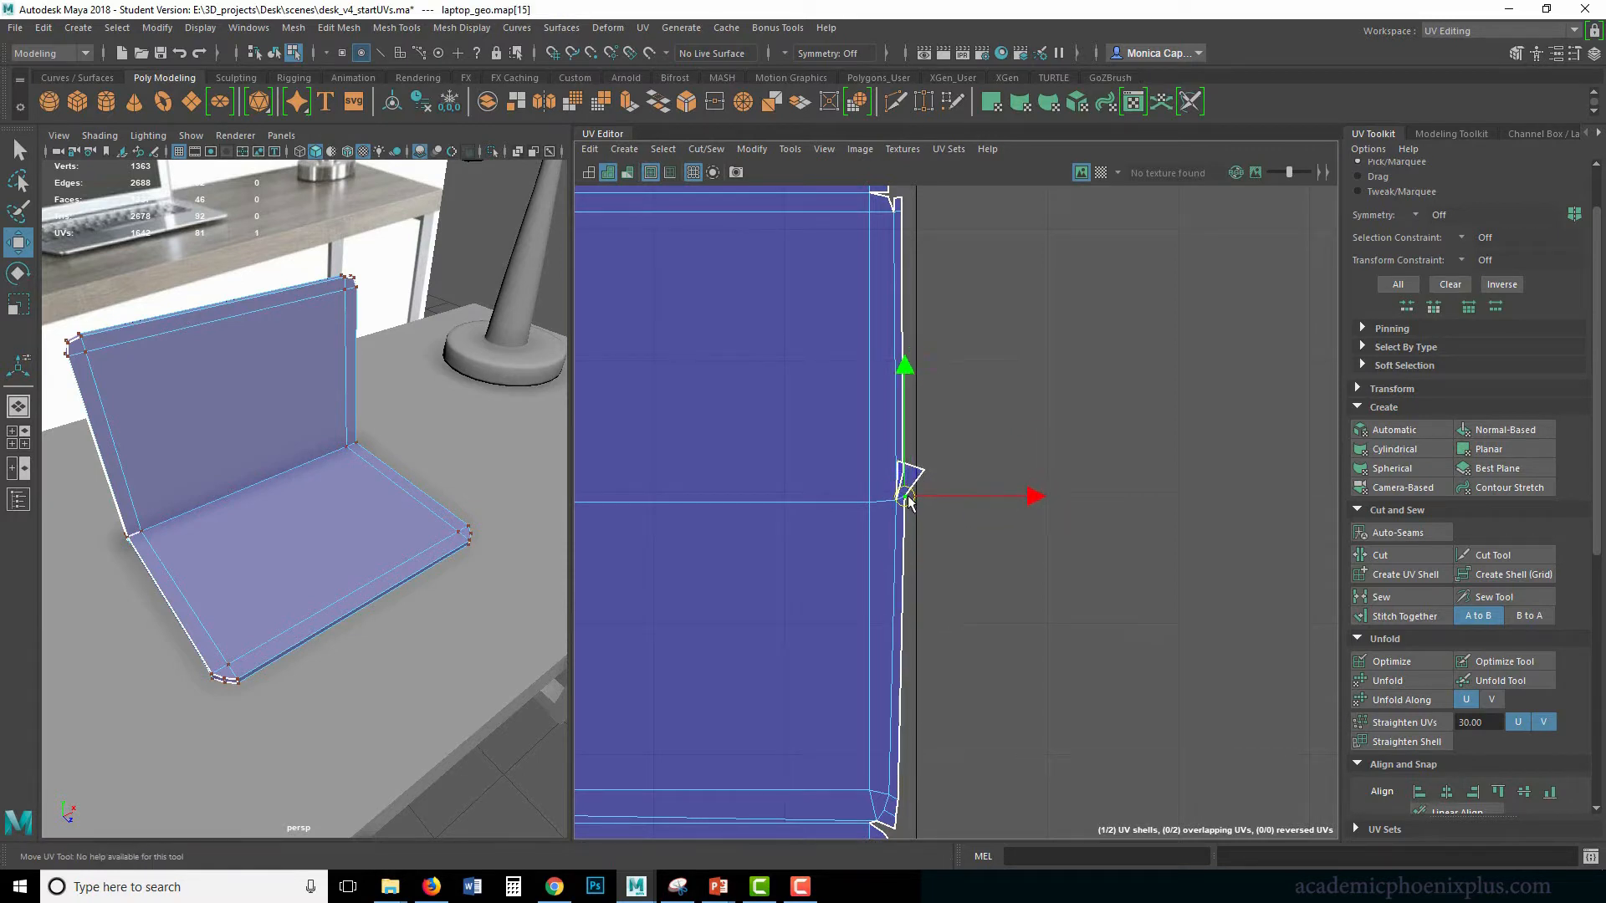
pyautogui.click(909, 482)
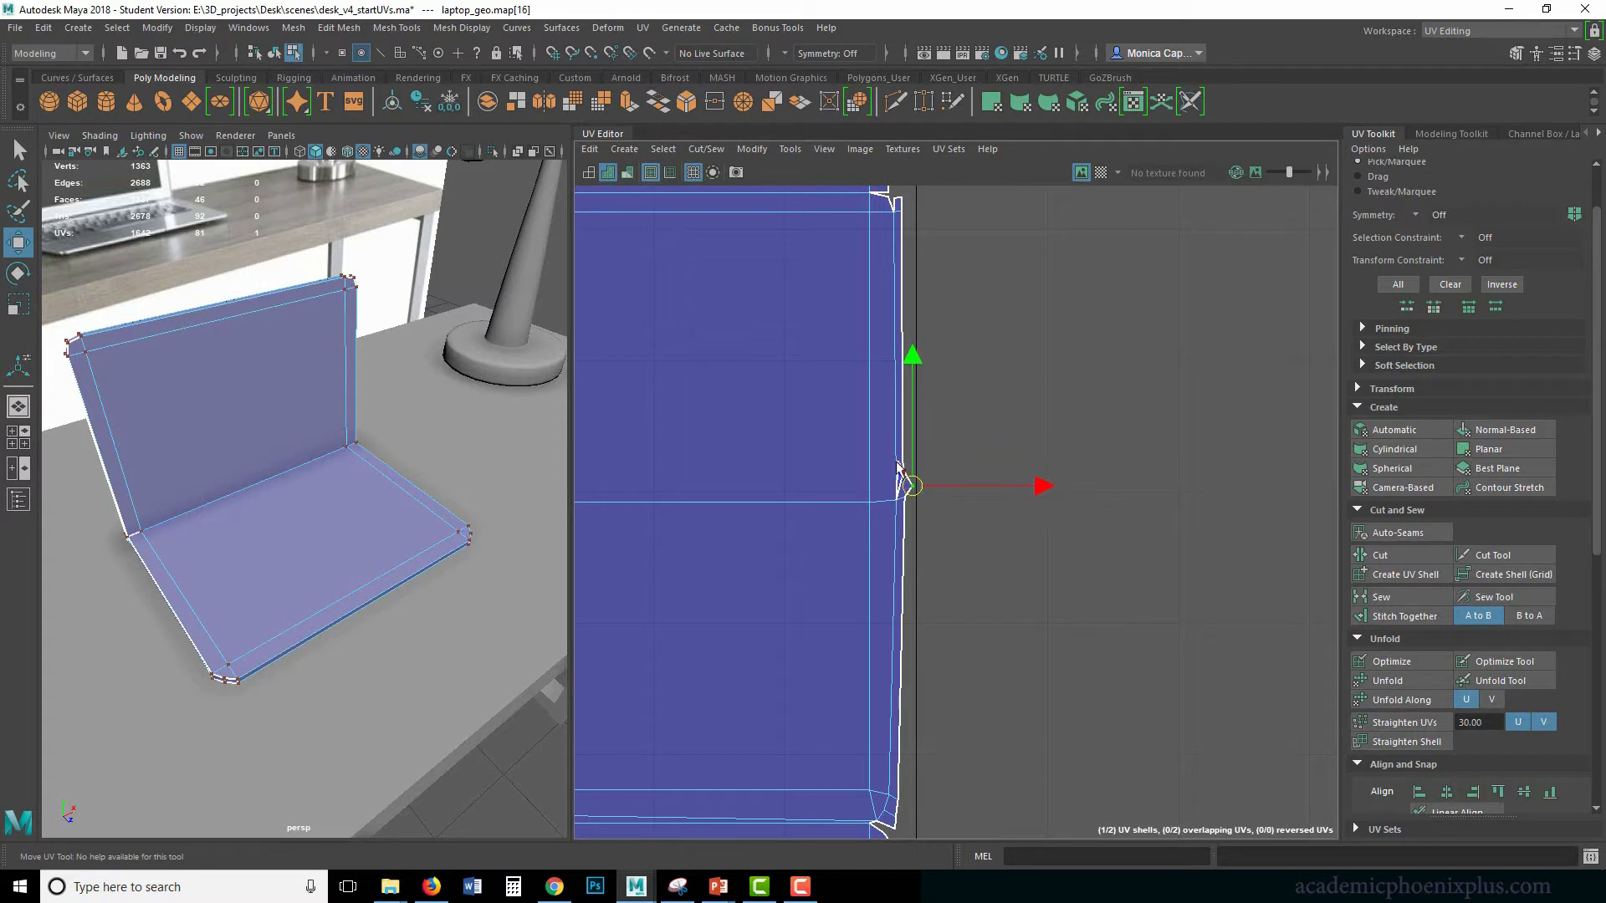
pyautogui.click(898, 465)
pyautogui.moveTo(897, 469); pyautogui.dragTo(917, 477)
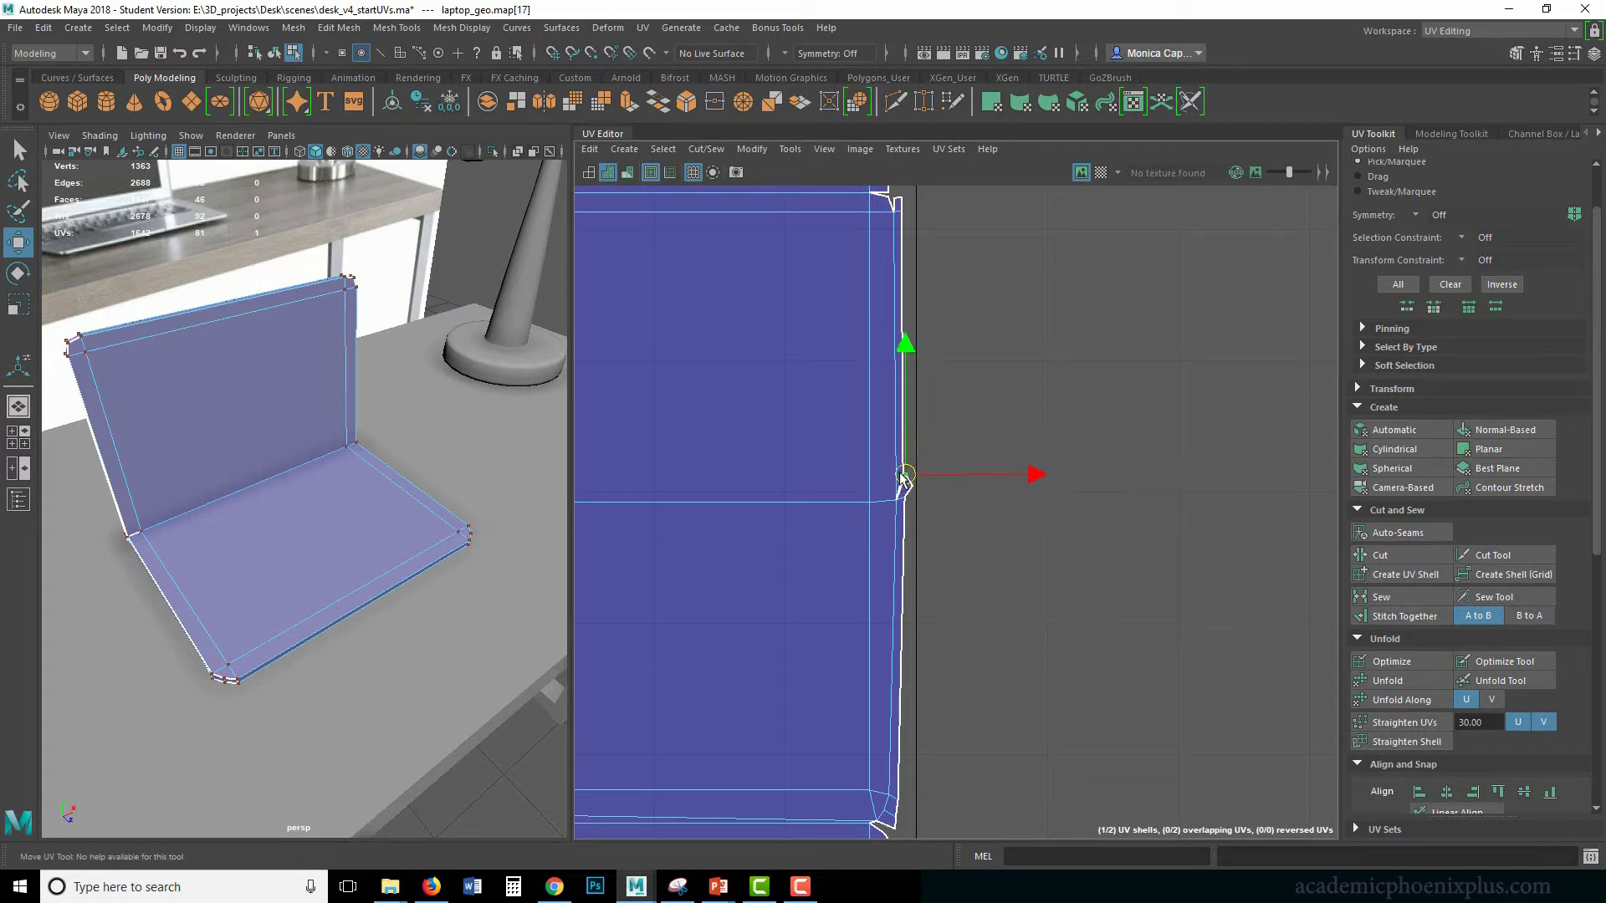
# Sew the short open edge between the base and lid side strips at the hinge.
pyautogui.moveTo(904, 500); pyautogui.dragTo(912, 458, button='right')
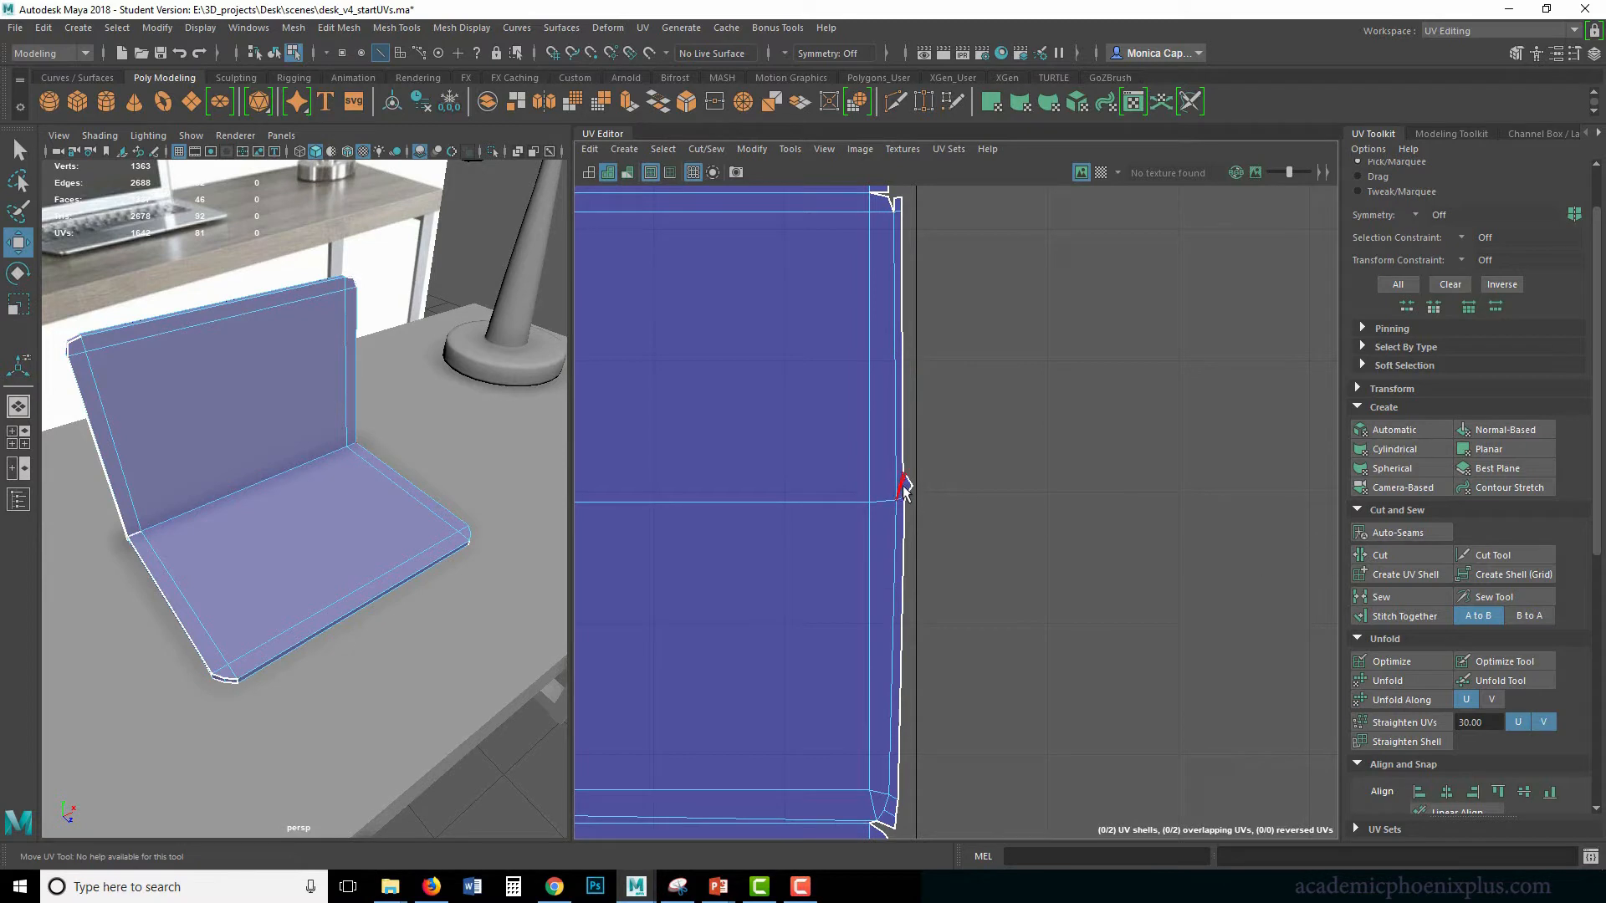
pyautogui.click(904, 489)
pyautogui.click(1404, 616)
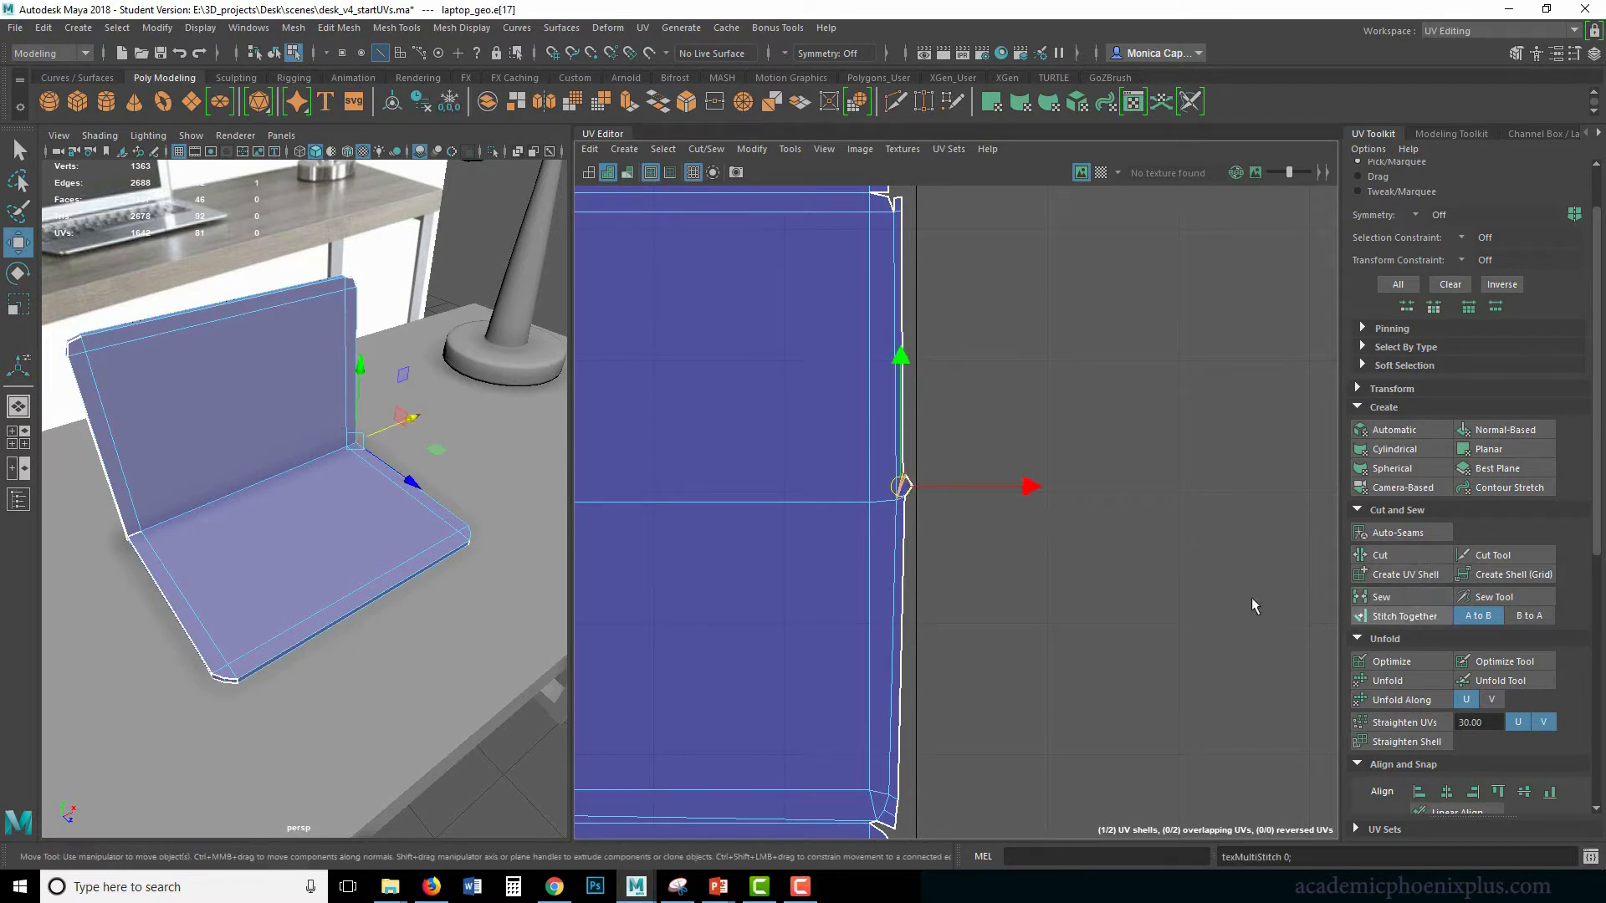
pyautogui.click(1403, 619)
pyautogui.click(1088, 600)
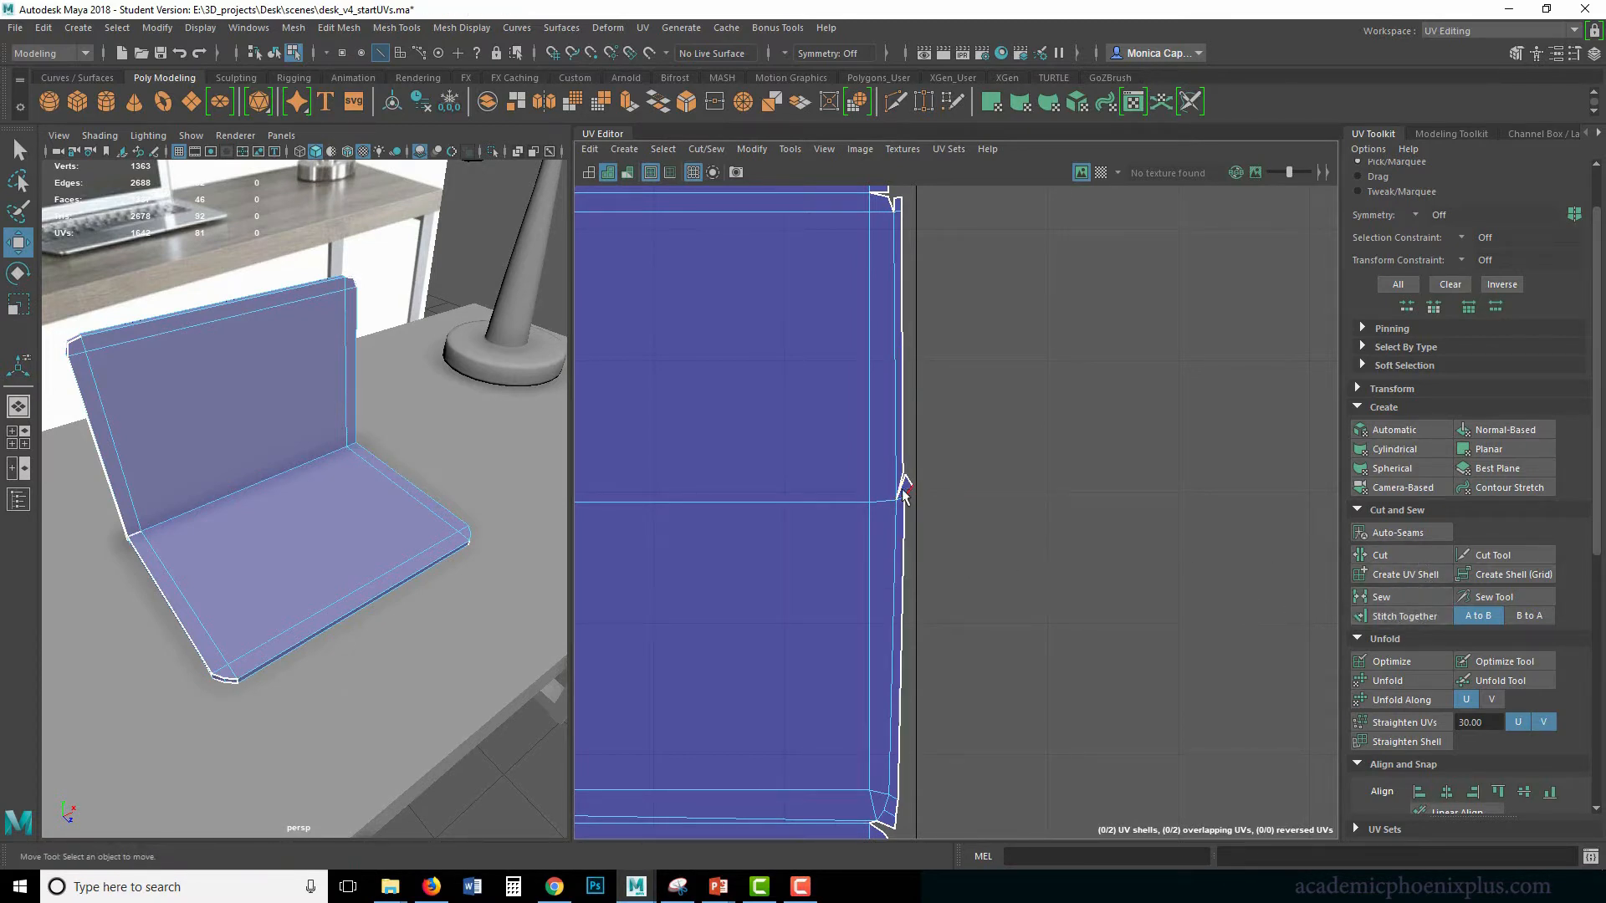
pyautogui.click(903, 487)
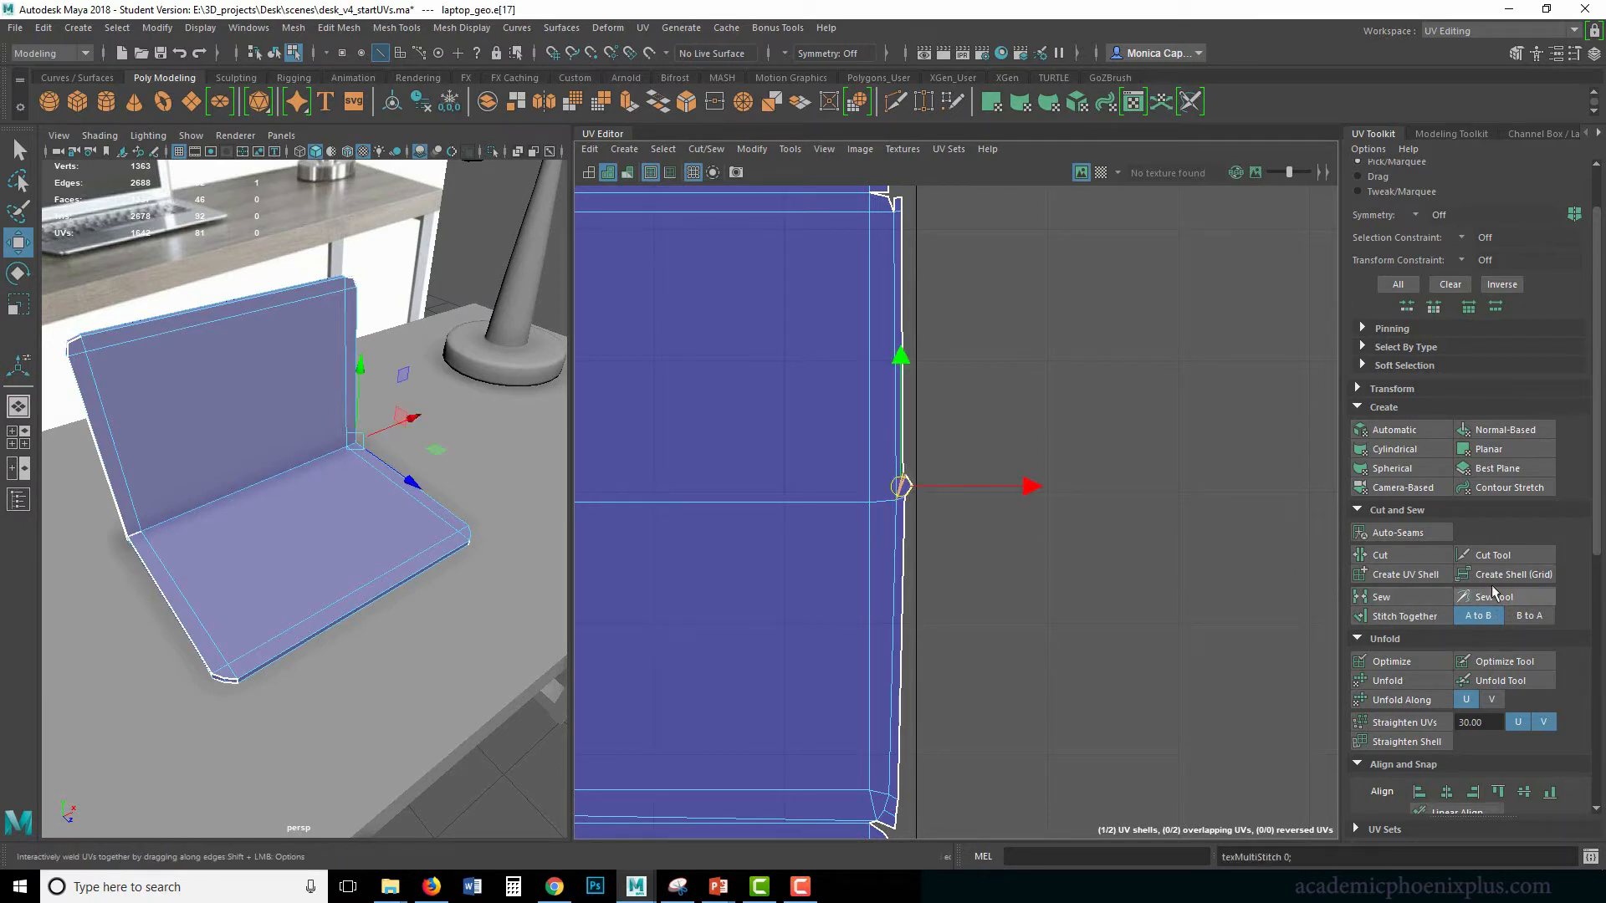
pyautogui.click(1486, 595)
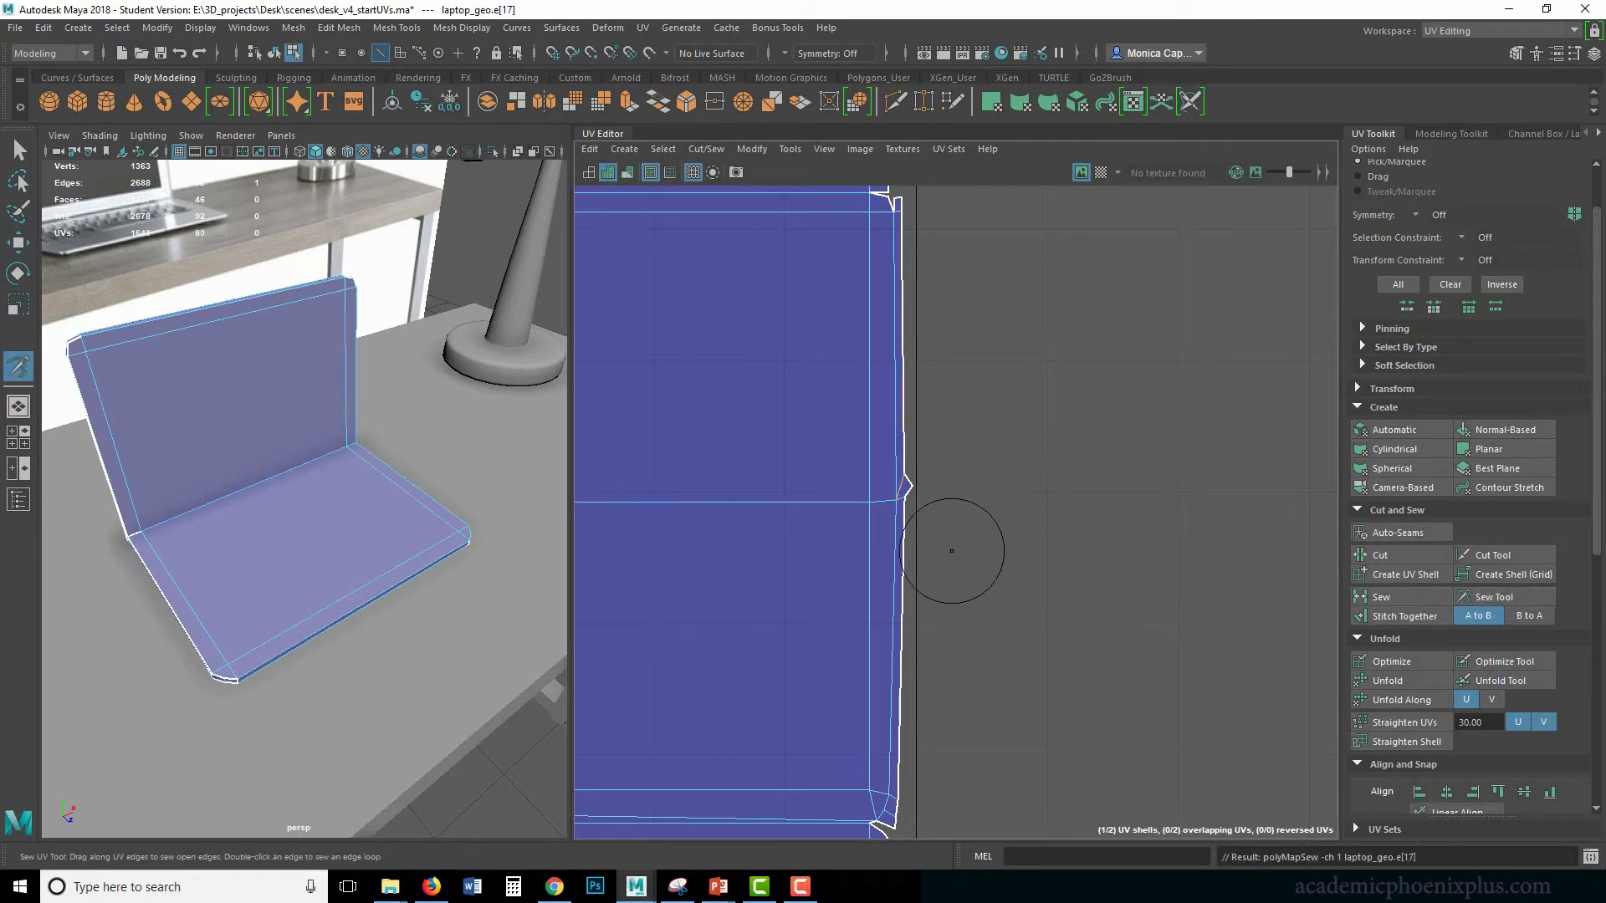
pyautogui.press('w')
pyautogui.click(948, 480)
# Sew the short open hinge edge on the opposite side of the shell, between the screen and keyboard borders.
pyautogui.keyDown('alt'); pyautogui.moveTo(845, 688); pyautogui.dragTo(1001, 403, button='middle'); pyautogui.keyUp('alt')
pyautogui.keyDown('alt'); pyautogui.moveTo(1019, 443); pyautogui.dragTo(831, 409, button='right'); pyautogui.keyUp('alt')
pyautogui.keyDown('alt'); pyautogui.moveTo(831, 409); pyautogui.dragTo(799, 532, button='middle'); pyautogui.keyUp('alt')
pyautogui.keyDown('alt'); pyautogui.moveTo(669, 384); pyautogui.dragTo(961, 538, button='middle'); pyautogui.keyUp('alt')
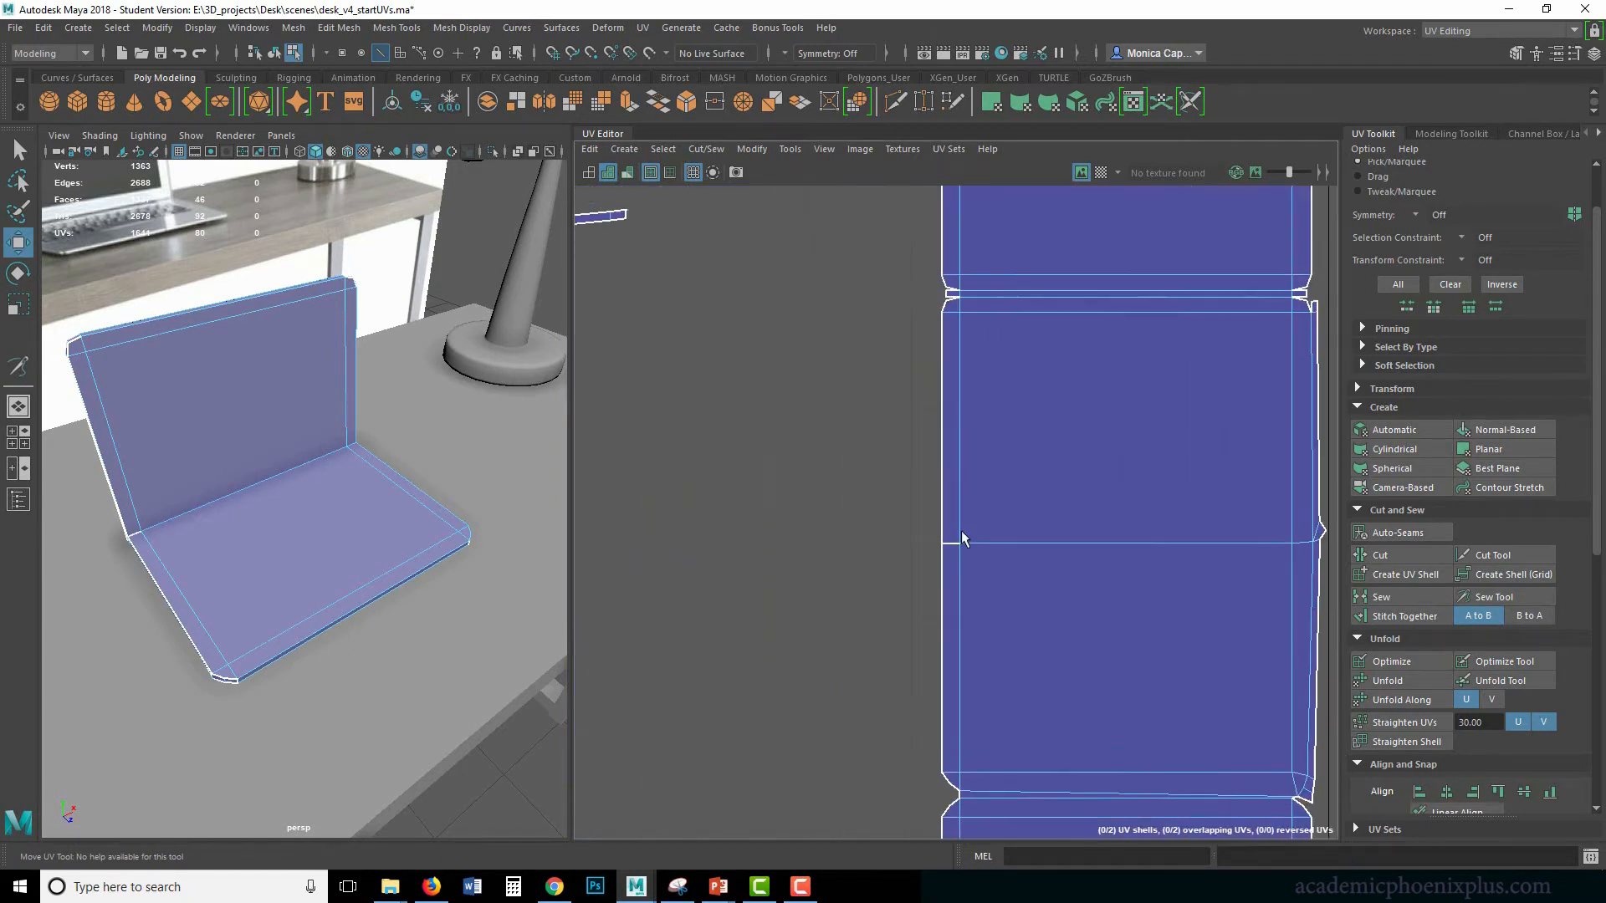
pyautogui.keyDown('alt'); pyautogui.moveTo(961, 538); pyautogui.dragTo(853, 520, button='right'); pyautogui.keyUp('alt')
pyautogui.moveTo(995, 508); pyautogui.dragTo(968, 466, button='right')
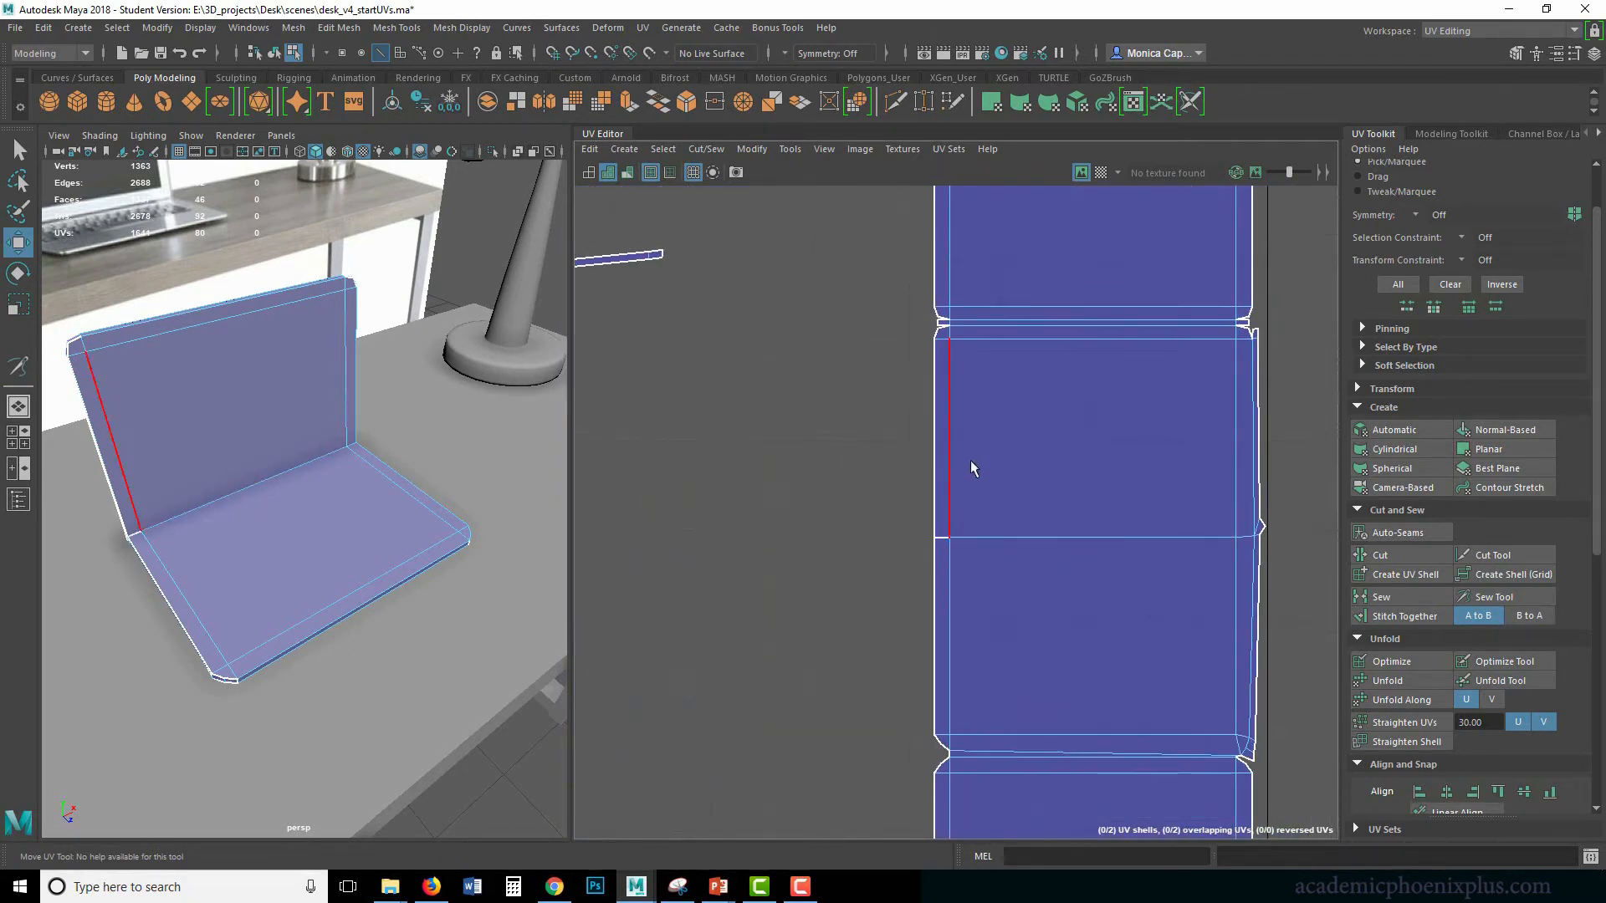
pyautogui.click(942, 547)
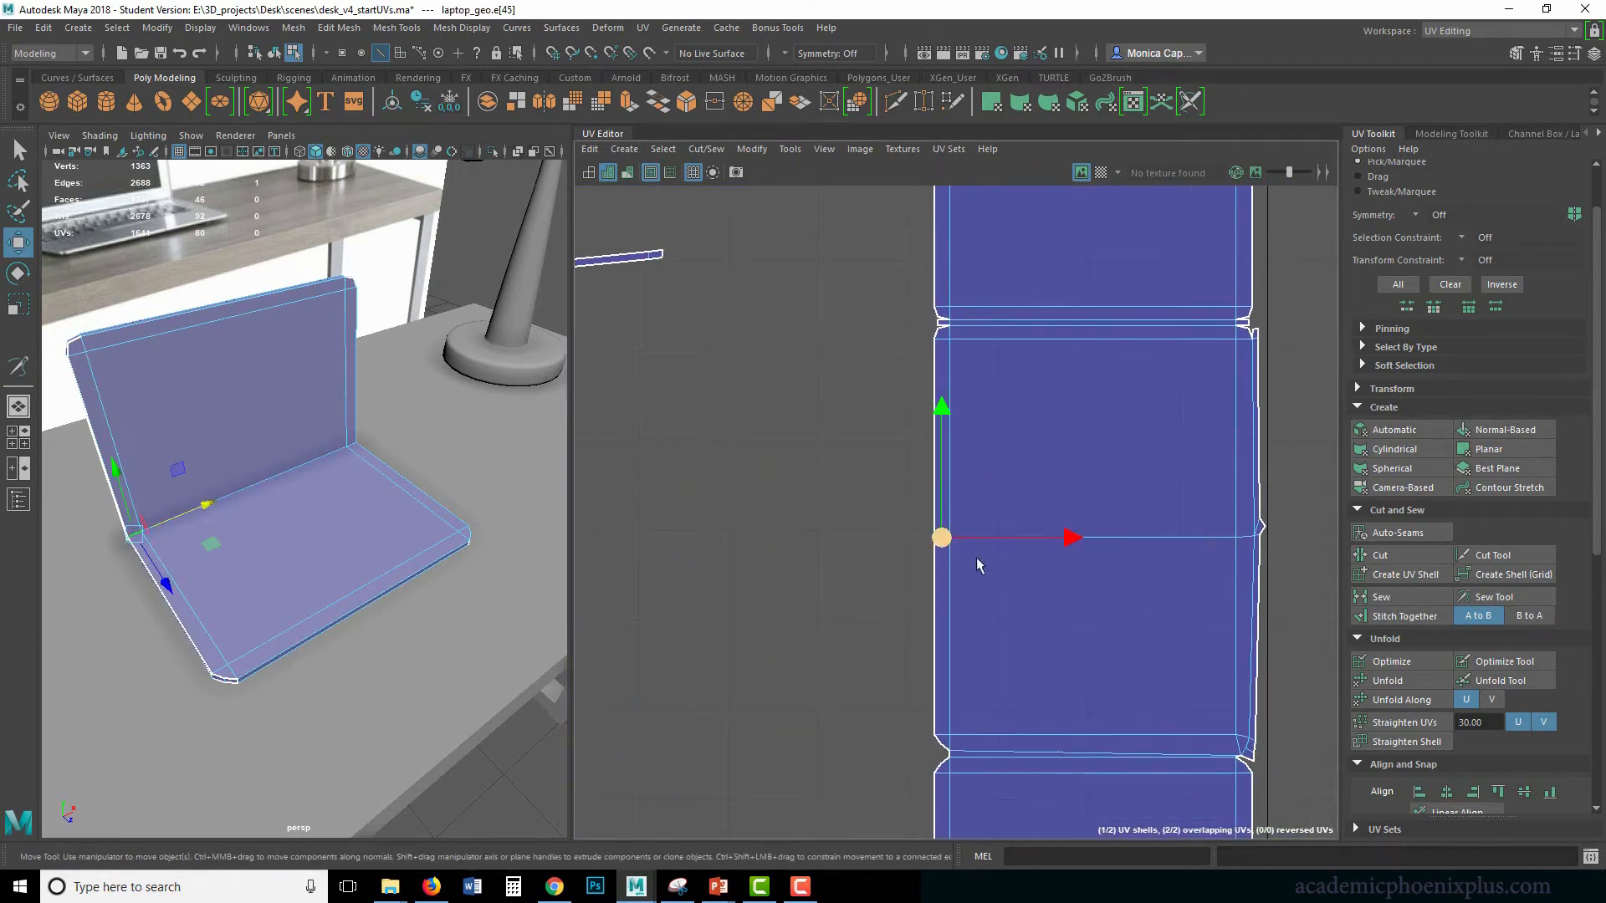
pyautogui.click(1405, 616)
pyautogui.click(1497, 598)
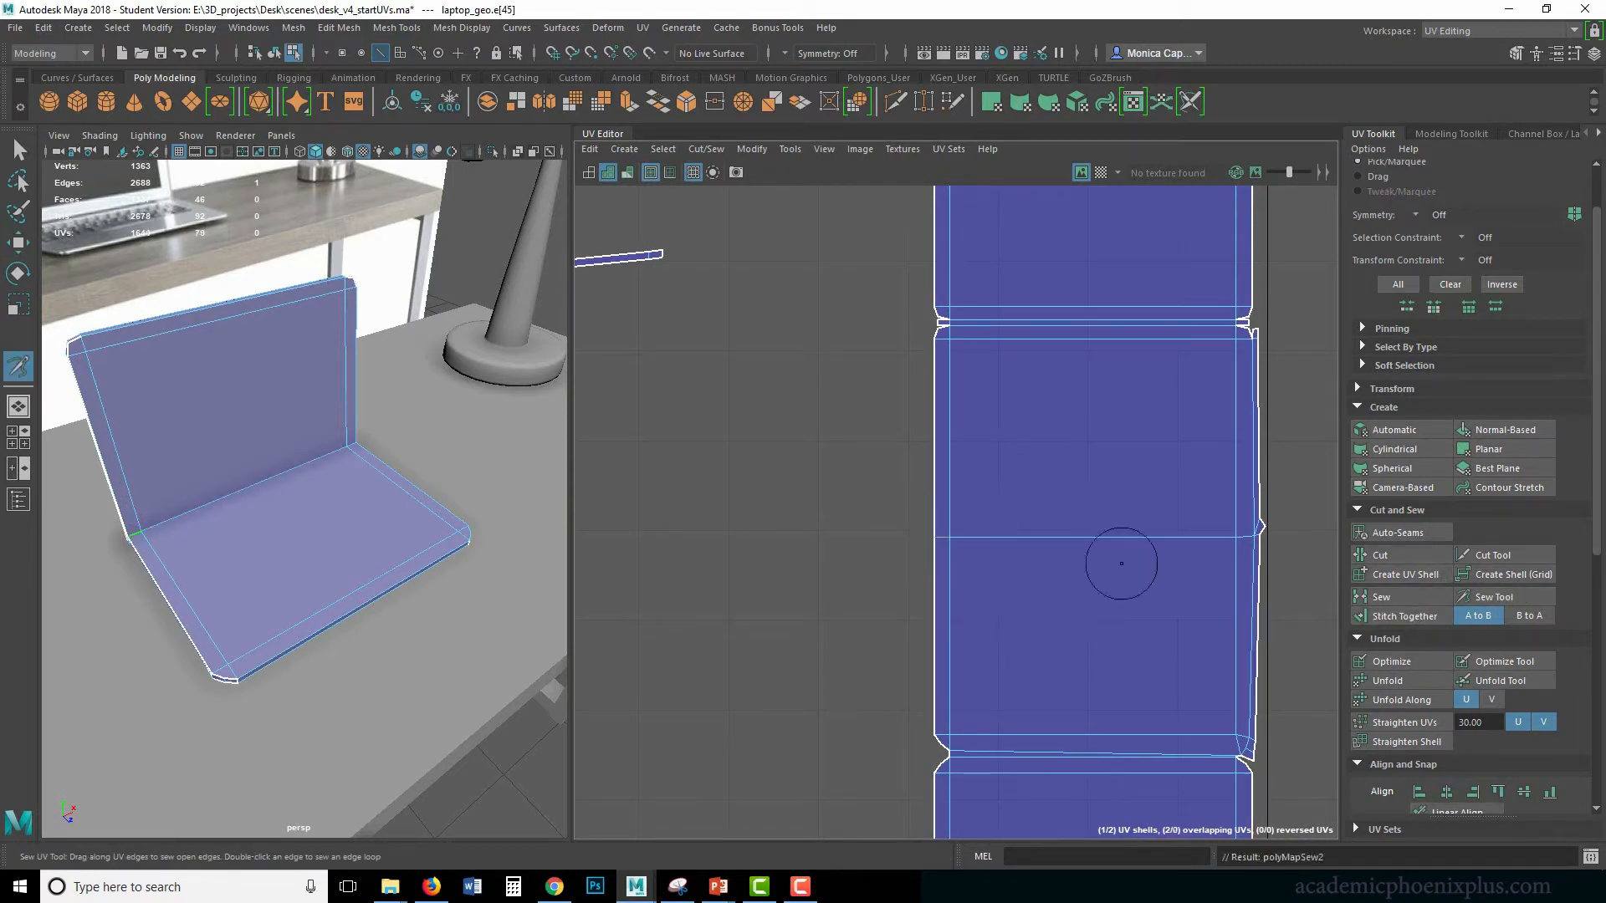
# Sew the open corner edges in the notches at both ends of the lid's thin top edge strip.
pyautogui.keyDown('alt'); pyautogui.moveTo(843, 463); pyautogui.dragTo(743, 519, button='middle'); pyautogui.keyUp('alt')
pyautogui.press('w')
pyautogui.moveTo(843, 393); pyautogui.dragTo(842, 394)
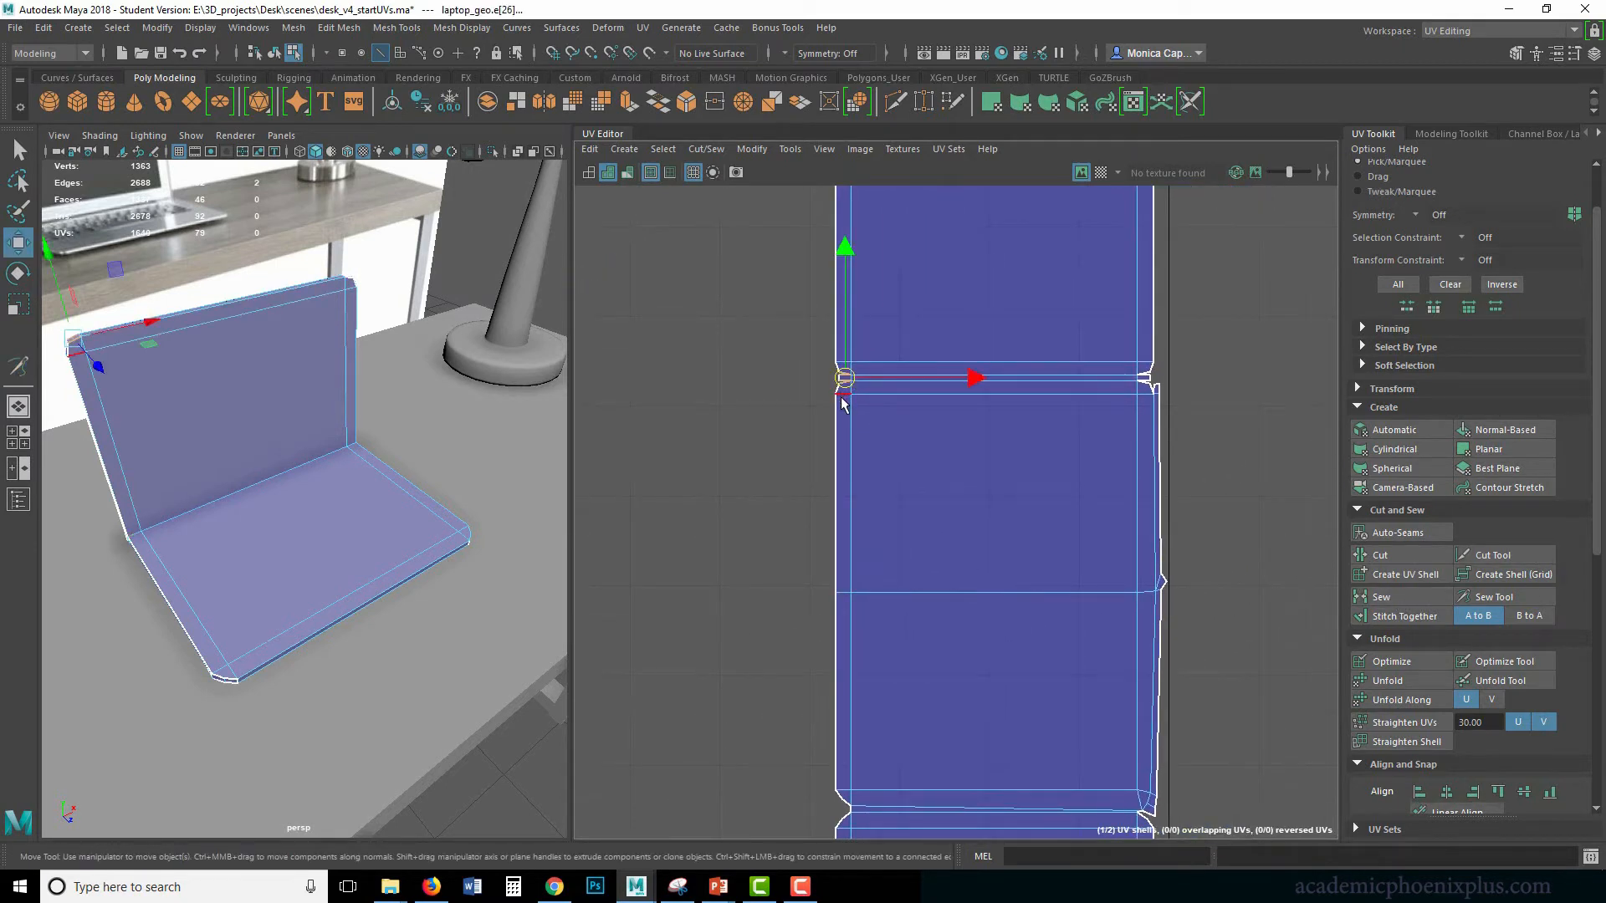
pyautogui.hotkey('shift', 's')
pyautogui.moveTo(1142, 368); pyautogui.dragTo(1152, 398)
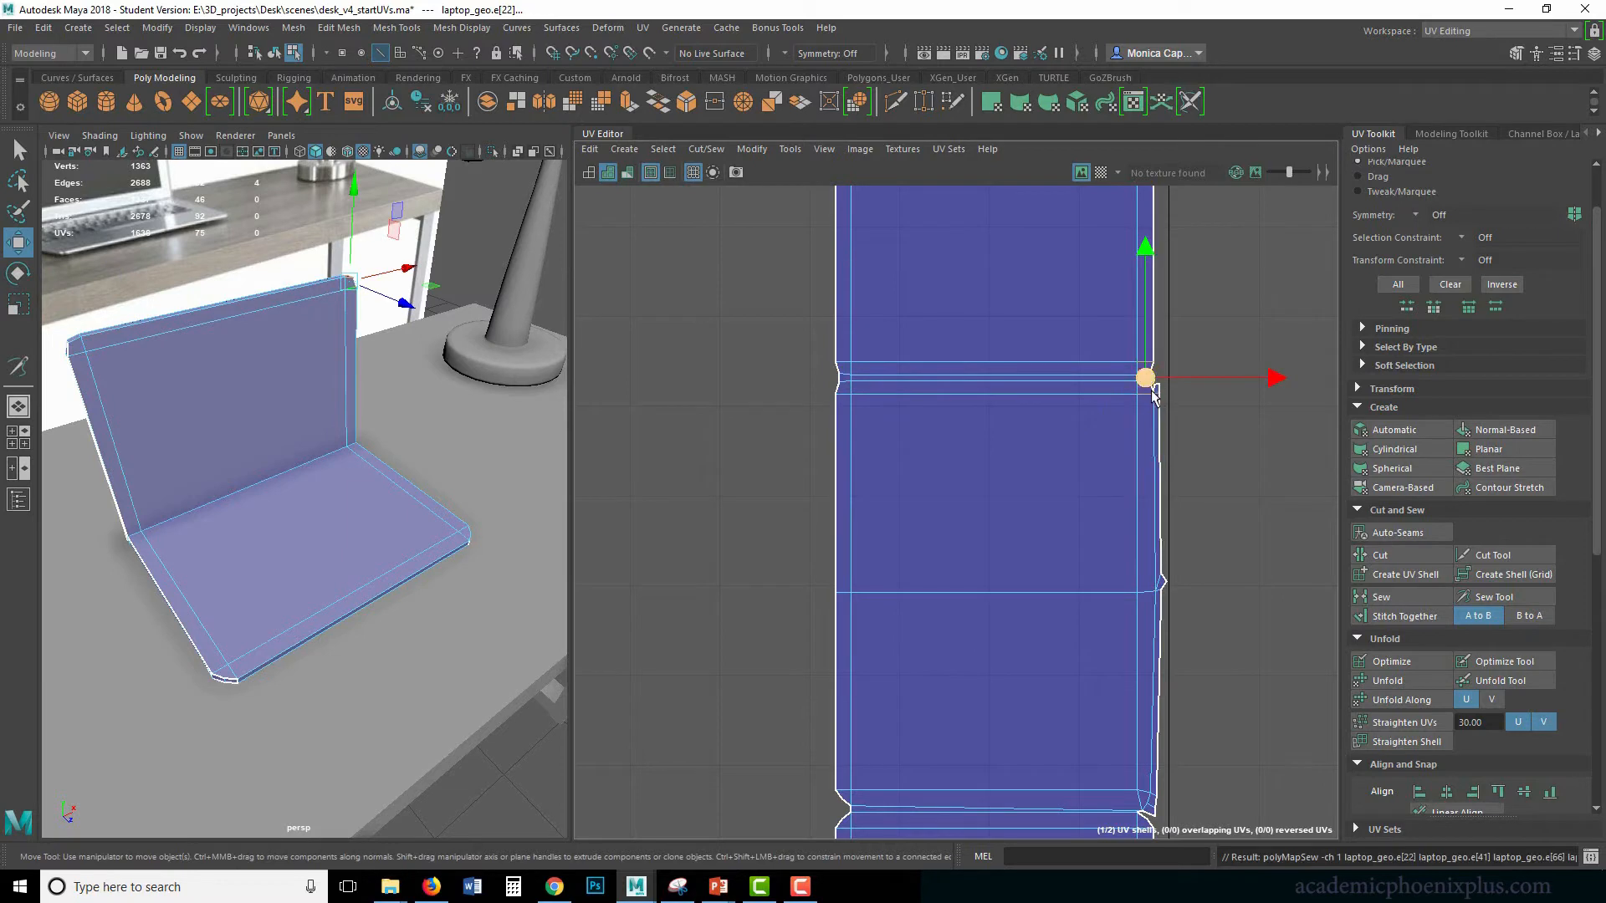
pyautogui.hotkey('shift', 's')
pyautogui.click(1175, 442)
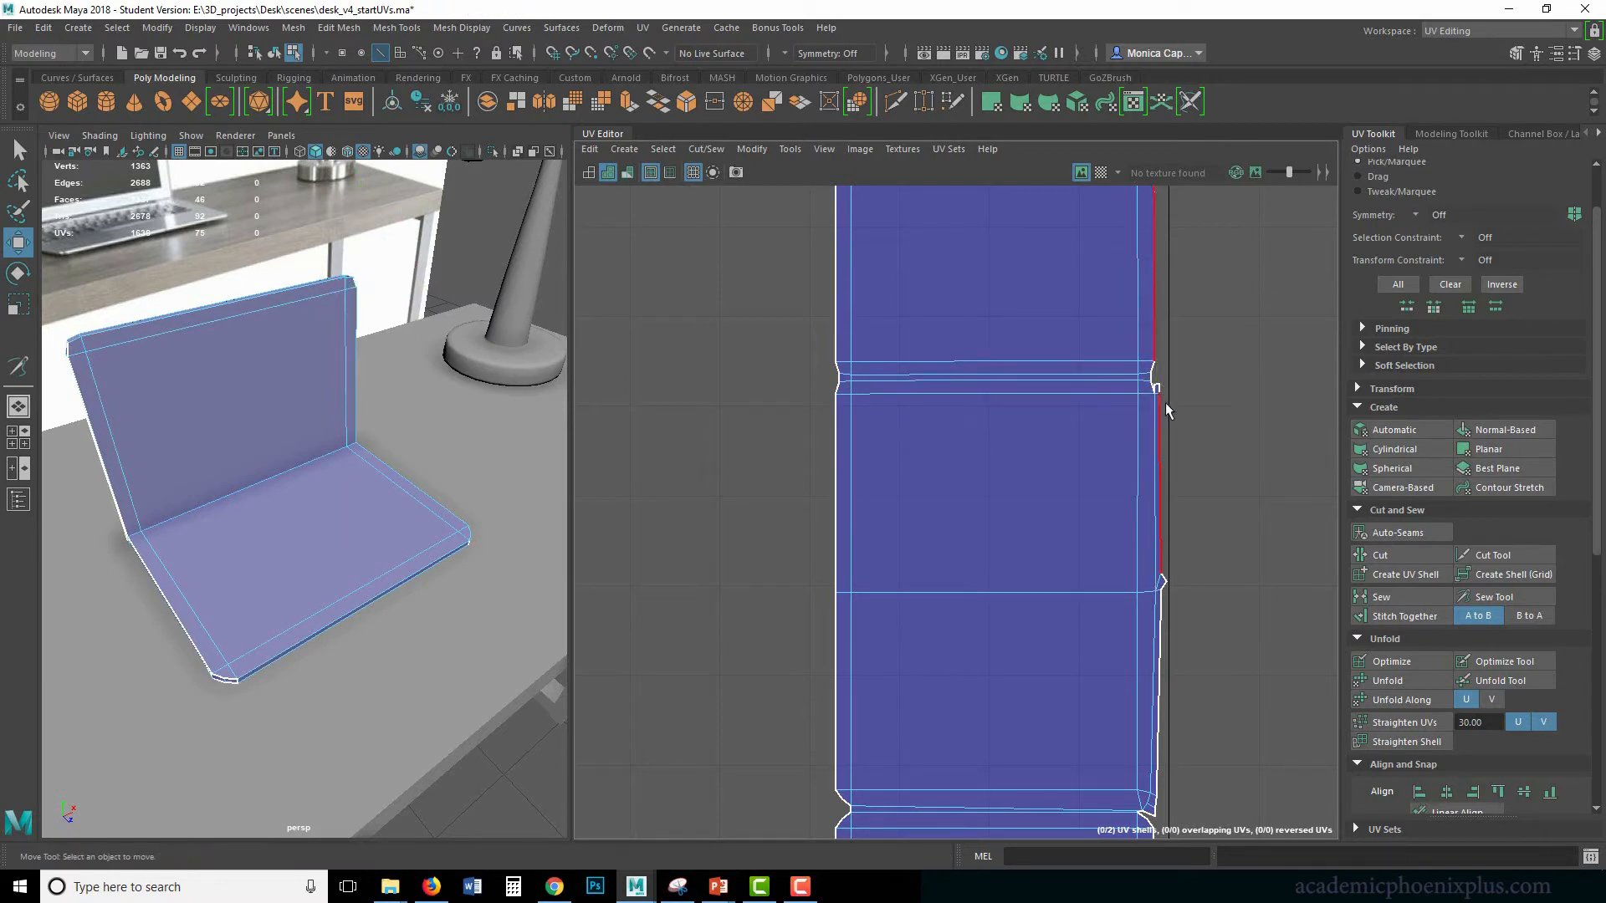
pyautogui.click(1135, 414)
pyautogui.keyDown('alt'); pyautogui.moveTo(1158, 347); pyautogui.dragTo(1085, 477, button='middle'); pyautogui.keyUp('alt')
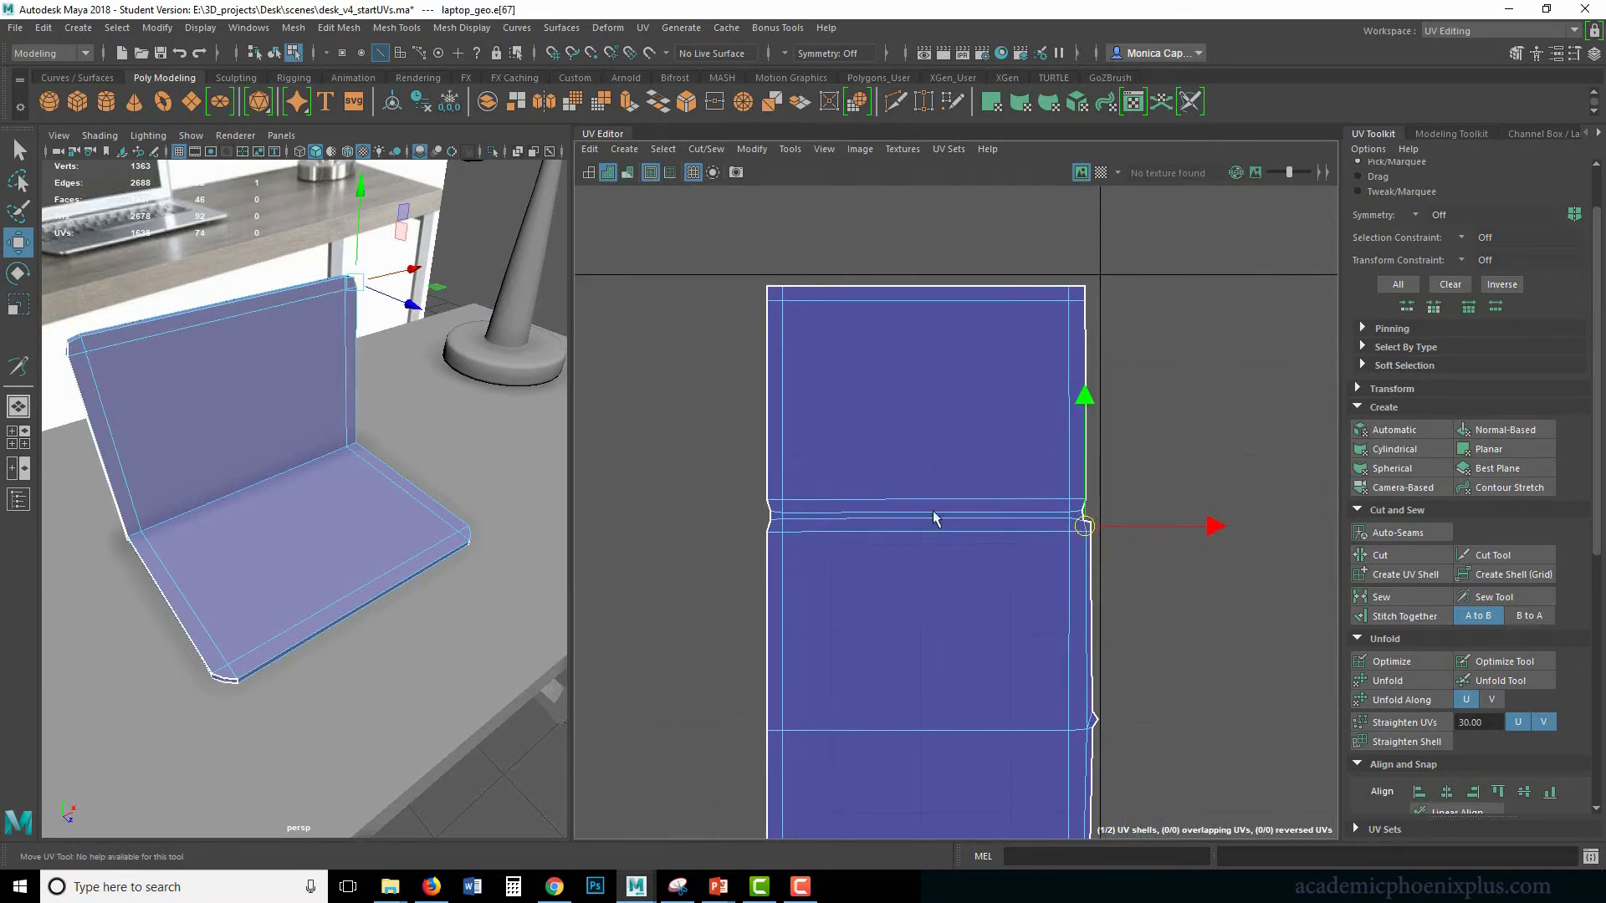
pyautogui.moveTo(803, 719)
pyautogui.keyDown('alt'); pyautogui.mouseDown(button='middle')
pyautogui.moveTo(839, 605)
pyautogui.moveTo(843, 410)
pyautogui.mouseUp(button='middle'); pyautogui.keyUp('alt')
pyautogui.keyDown('alt'); pyautogui.moveTo(1055, 635); pyautogui.dragTo(988, 381, button='middle'); pyautogui.keyUp('alt')
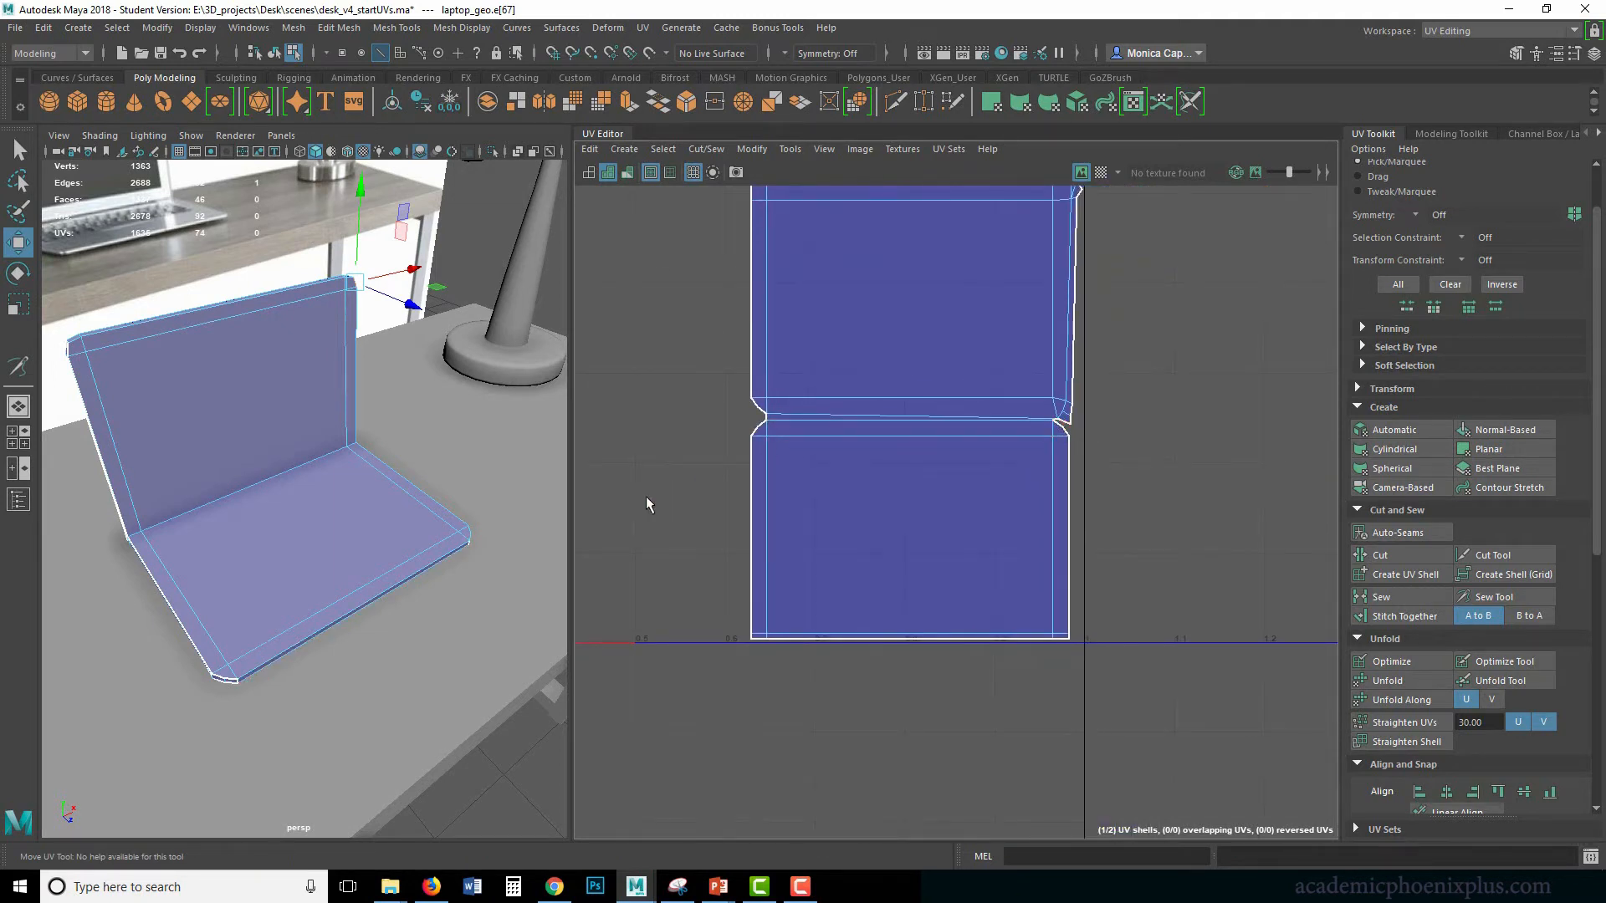
# Cut the narrow L-shaped UV strip apart at its corner and stitch both pieces onto the side of the main laptop shell.
pyautogui.keyDown('alt'); pyautogui.moveTo(793, 459); pyautogui.dragTo(507, 381, button='right'); pyautogui.keyUp('alt')
pyautogui.keyDown('alt'); pyautogui.moveTo(674, 393); pyautogui.dragTo(855, 511, button='middle'); pyautogui.keyUp('alt')
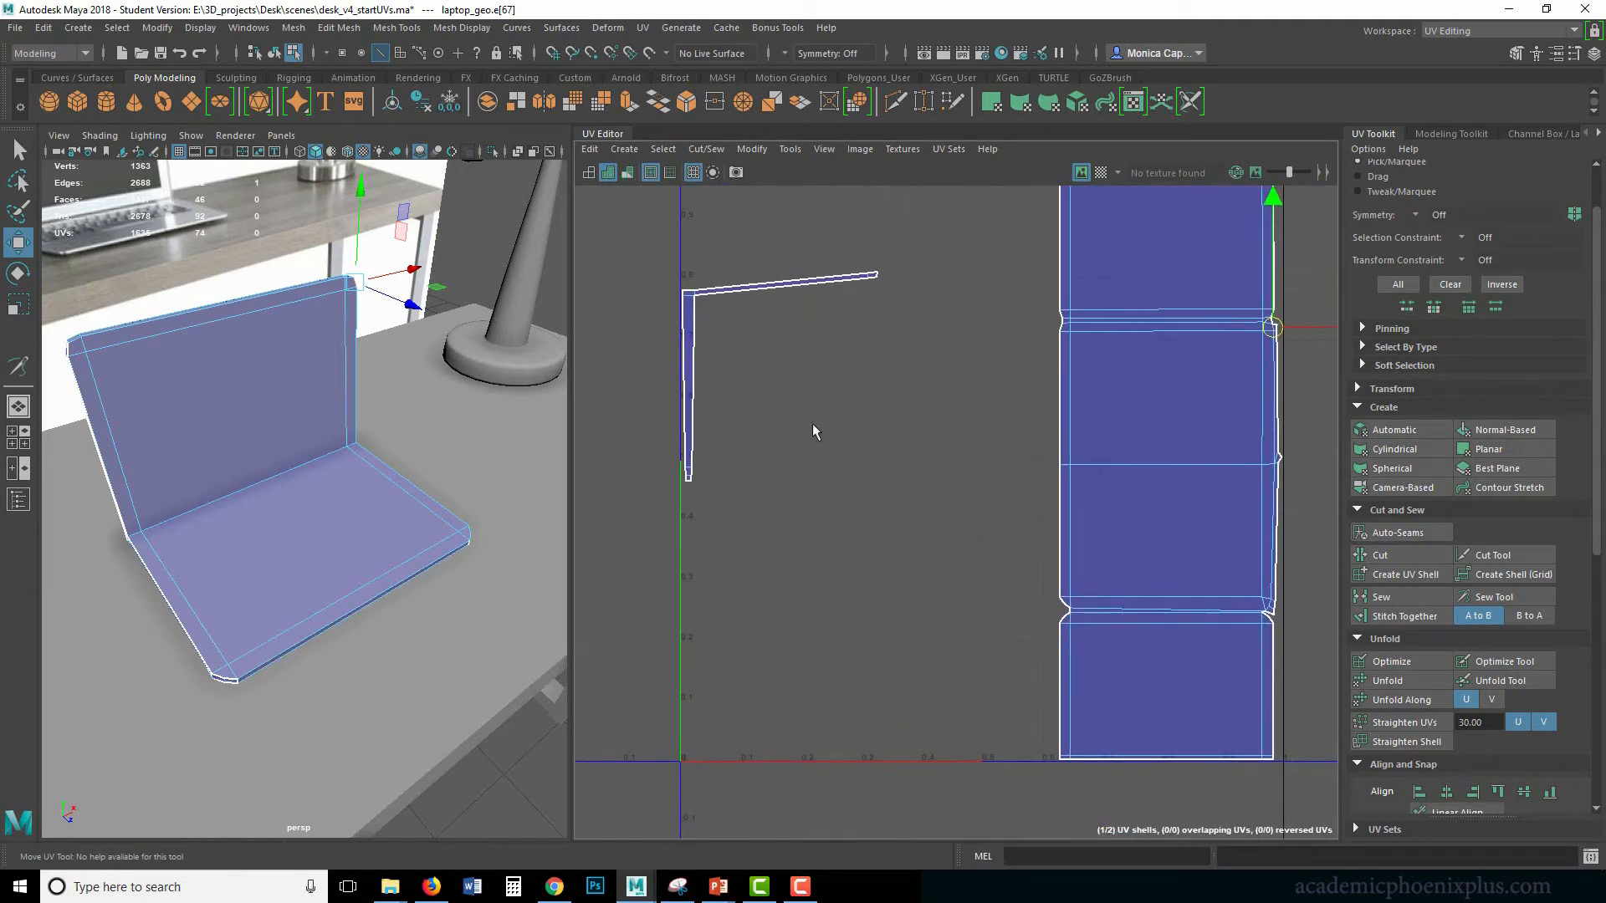
pyautogui.click(696, 298)
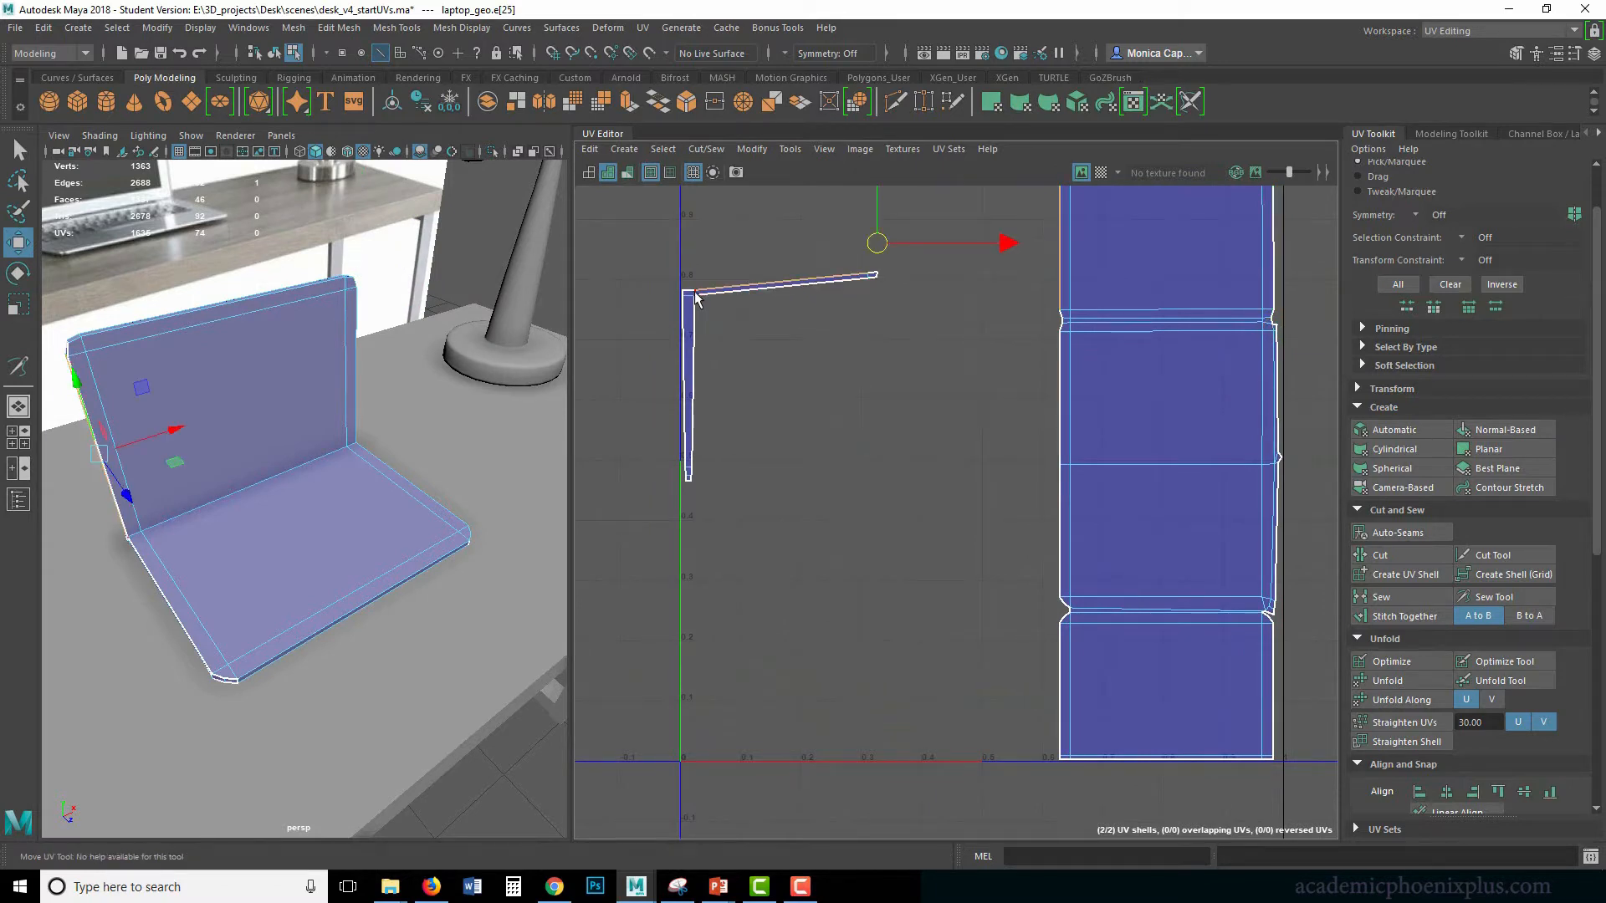
pyautogui.click(693, 294)
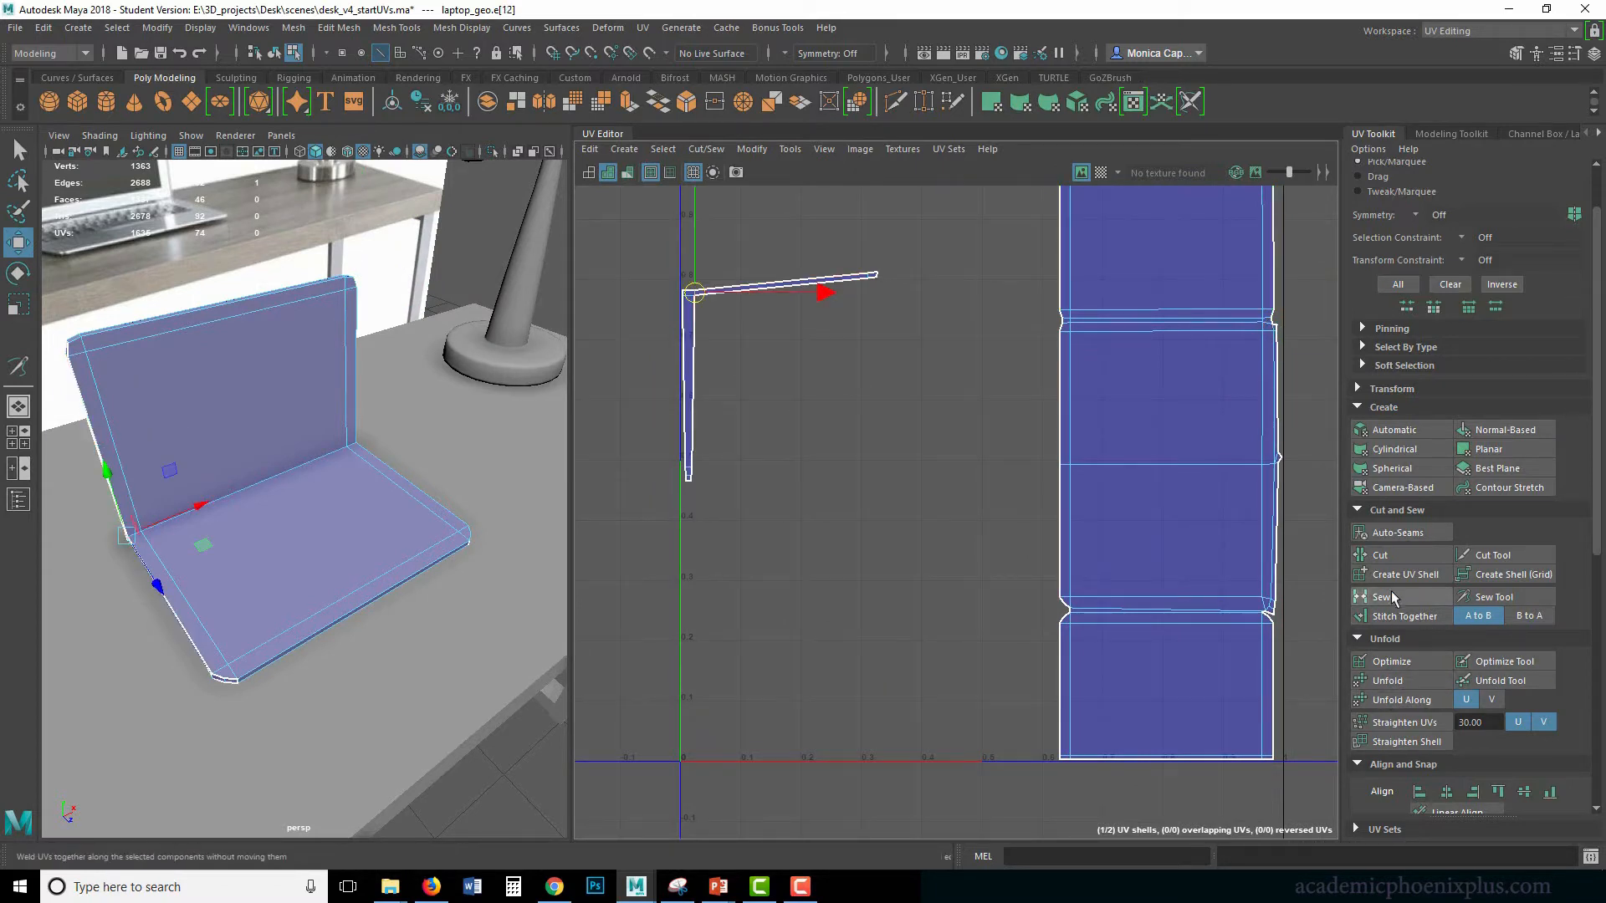
pyautogui.click(1380, 555)
pyautogui.click(1056, 494)
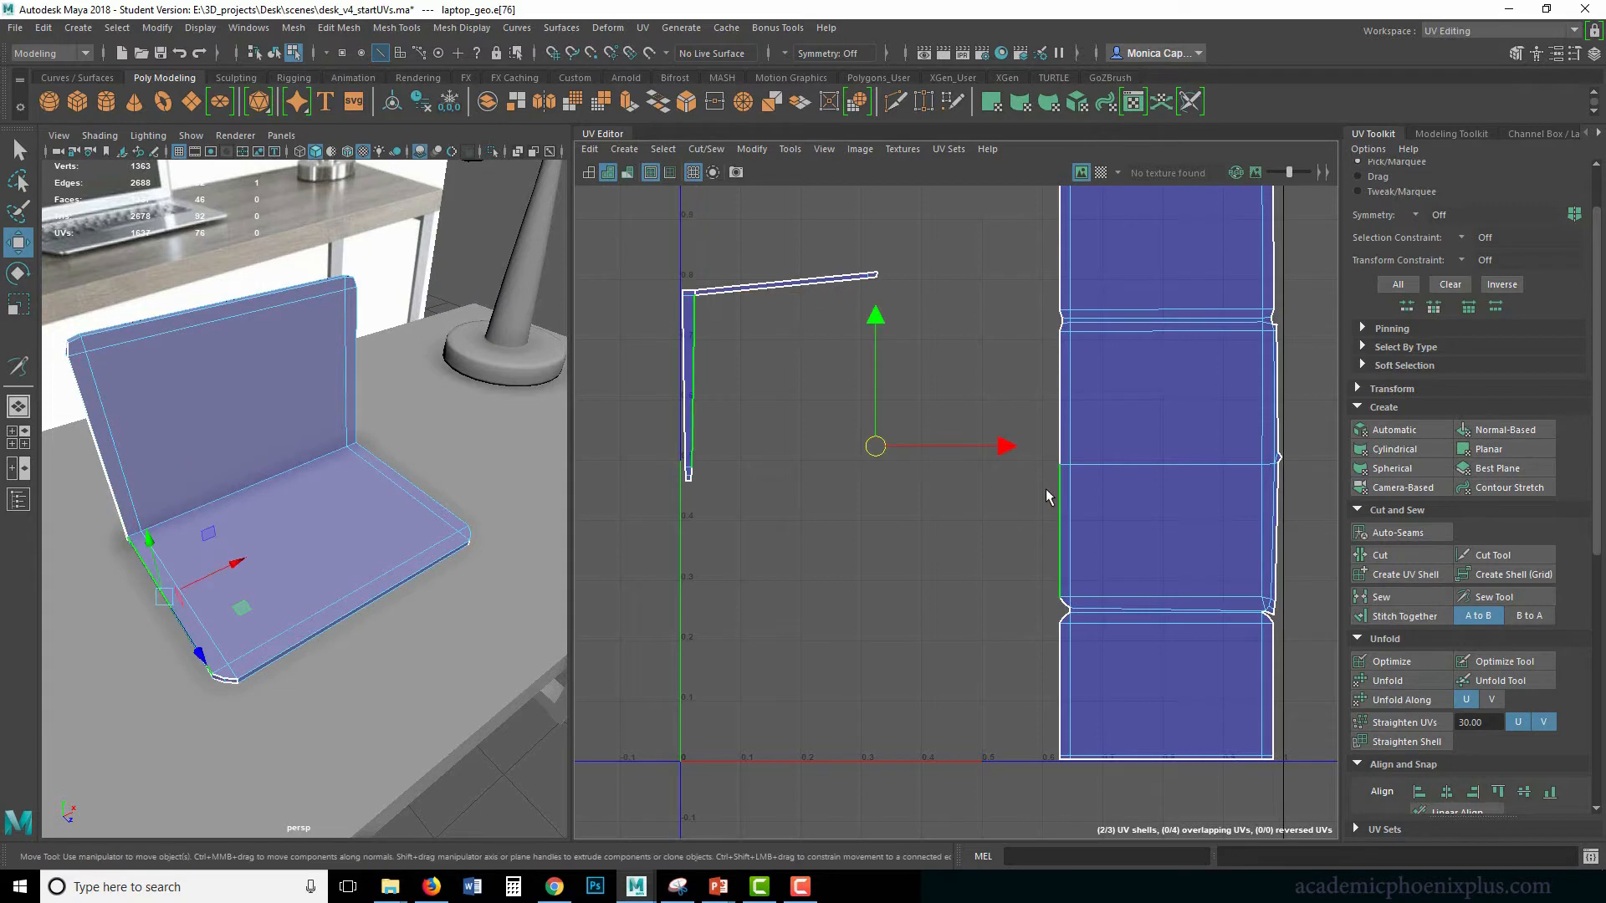
pyautogui.click(1404, 616)
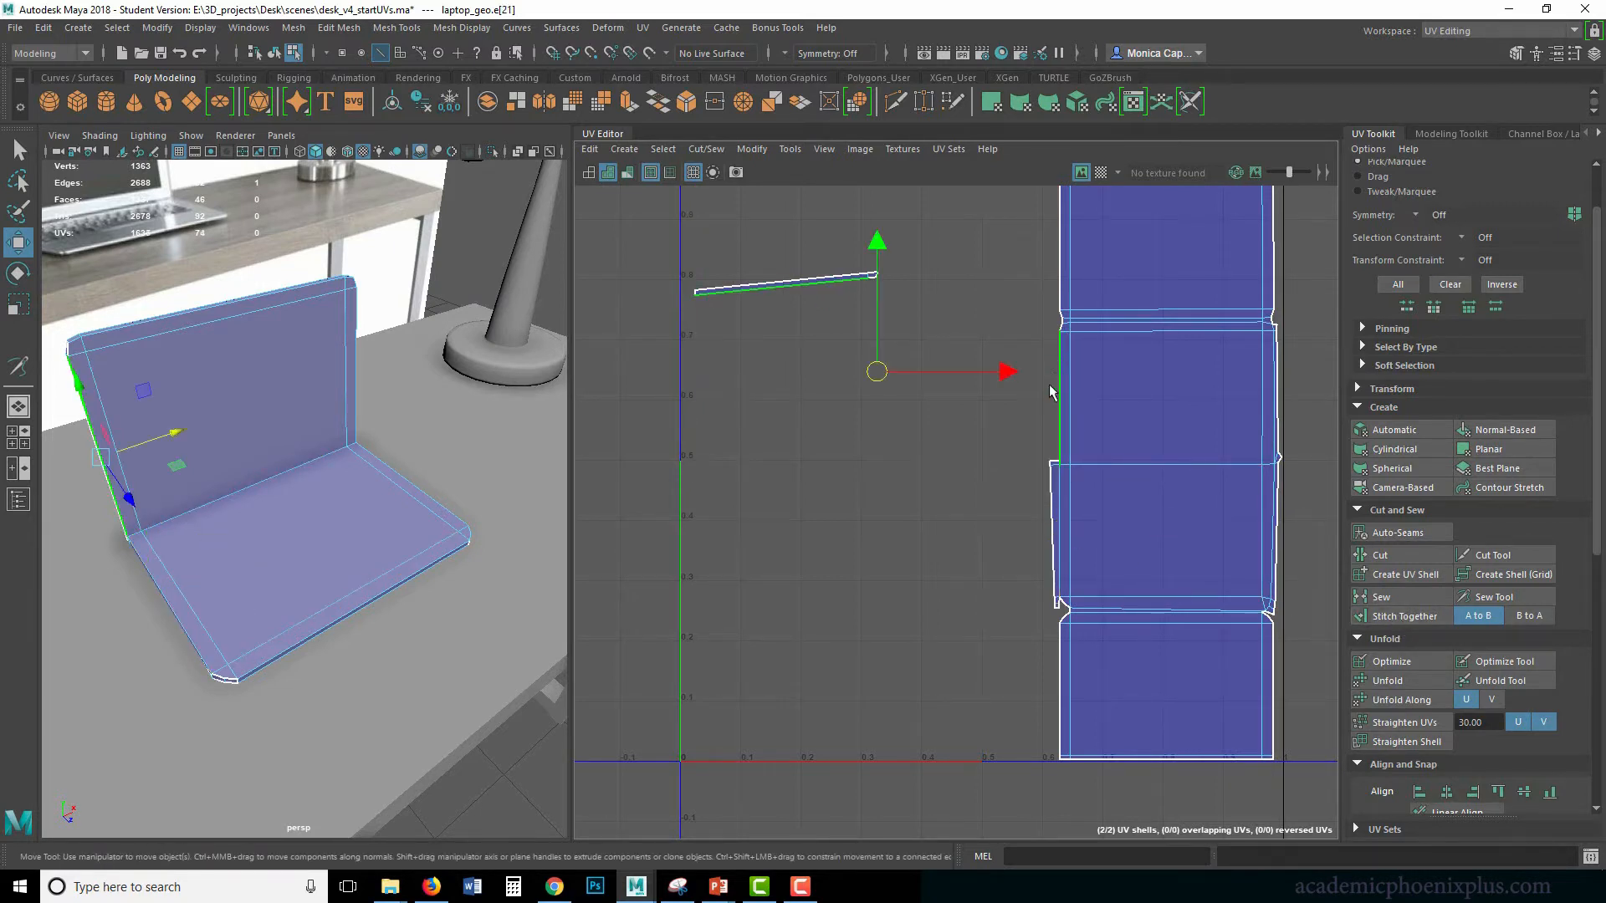
# Sew the open edges at the lower-left corner of the laptop shell's middle panel.
pyautogui.scroll(6, 1045, 468)
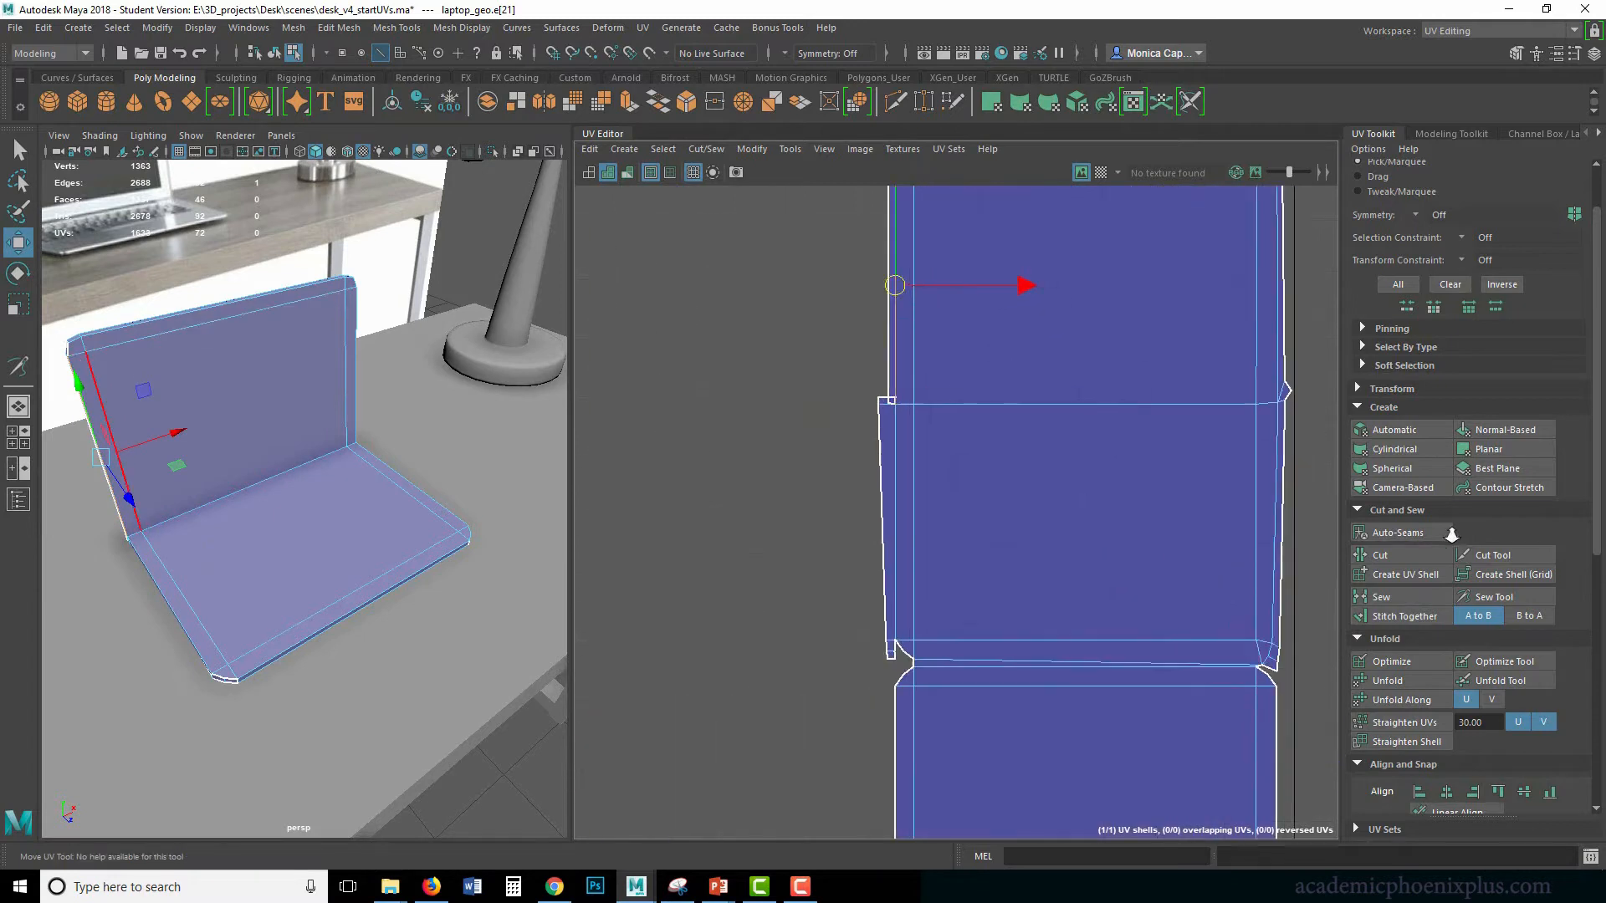
pyautogui.click(866, 651)
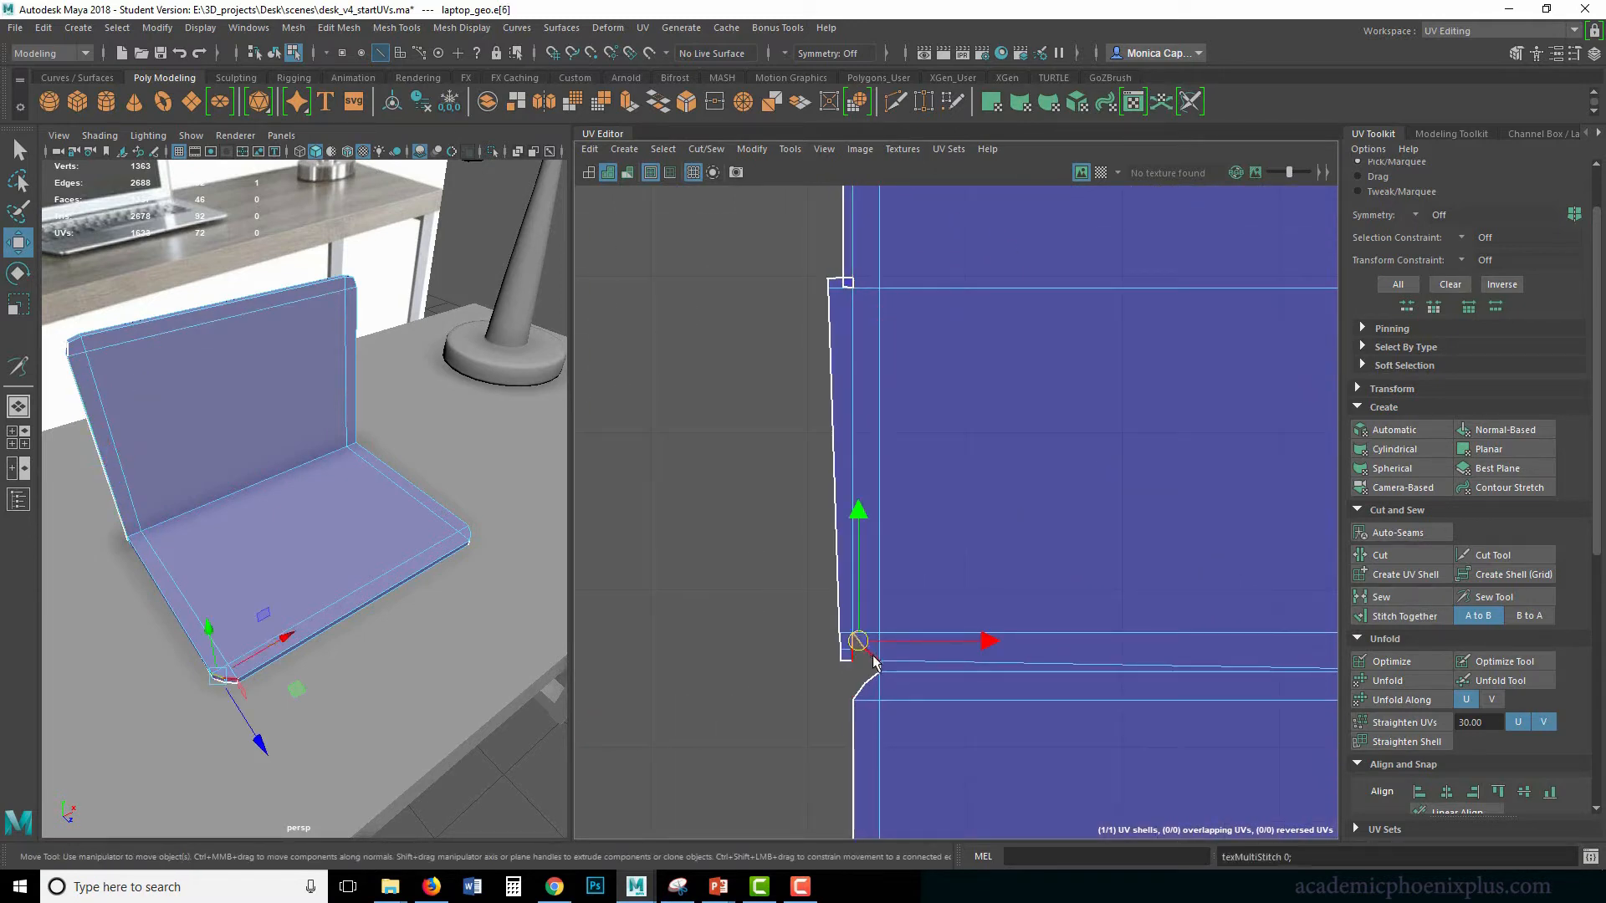
pyautogui.click(967, 667)
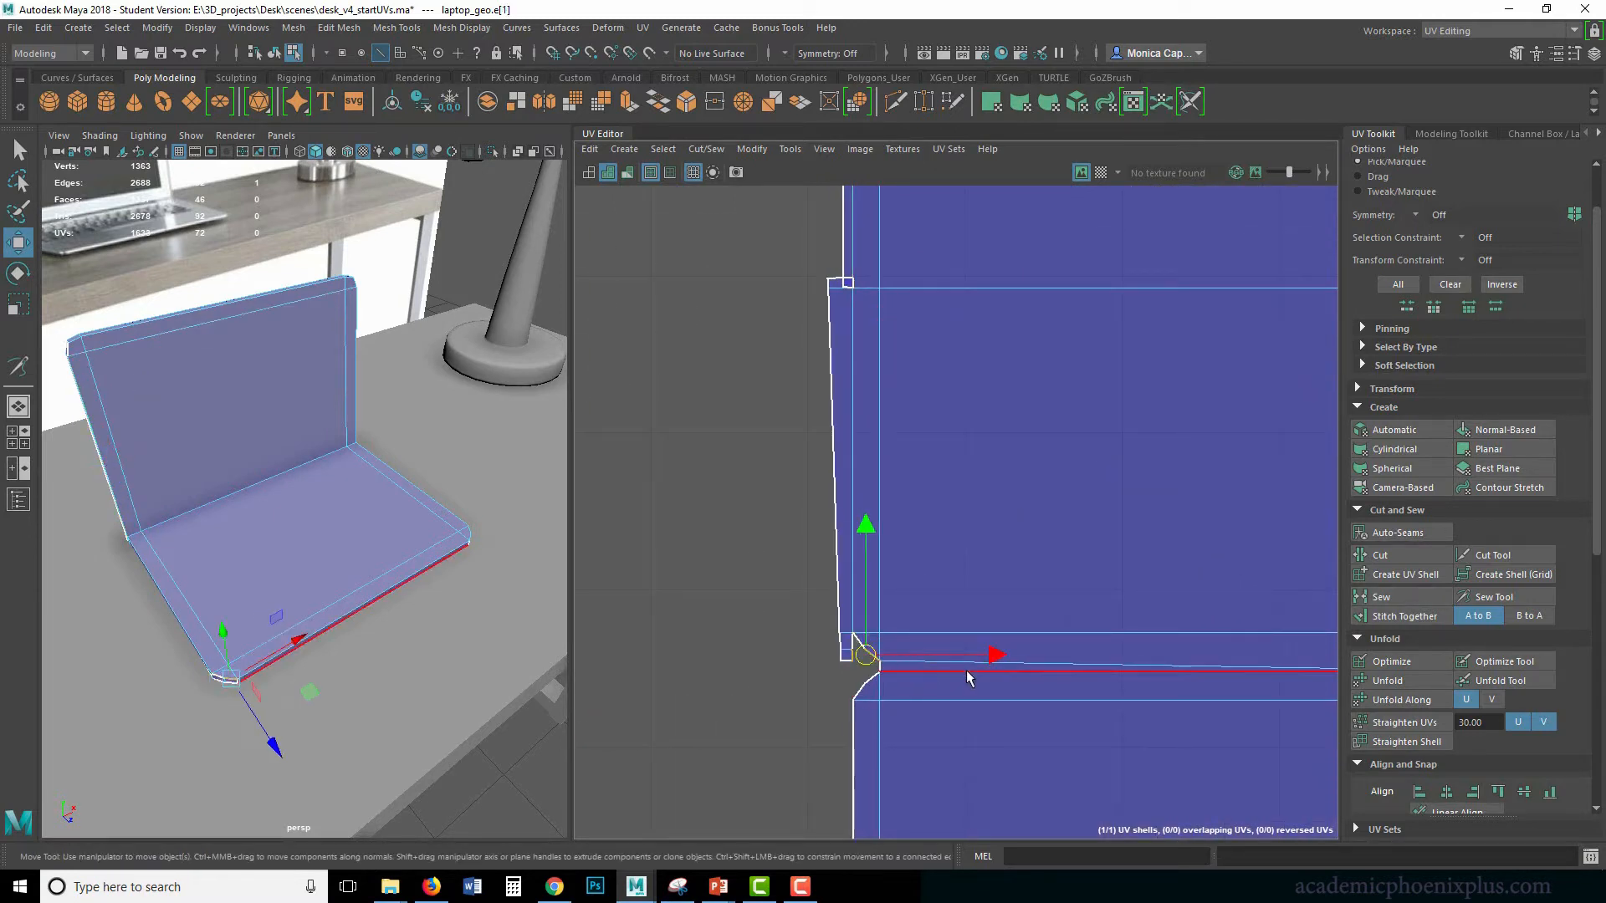
pyautogui.click(1392, 597)
pyautogui.click(732, 589)
# Sew the short open edge where the two side strips meet at the laptop's hinge line.
pyautogui.keyDown('alt'); pyautogui.moveTo(839, 286); pyautogui.dragTo(826, 386, button='middle'); pyautogui.keyUp('alt')
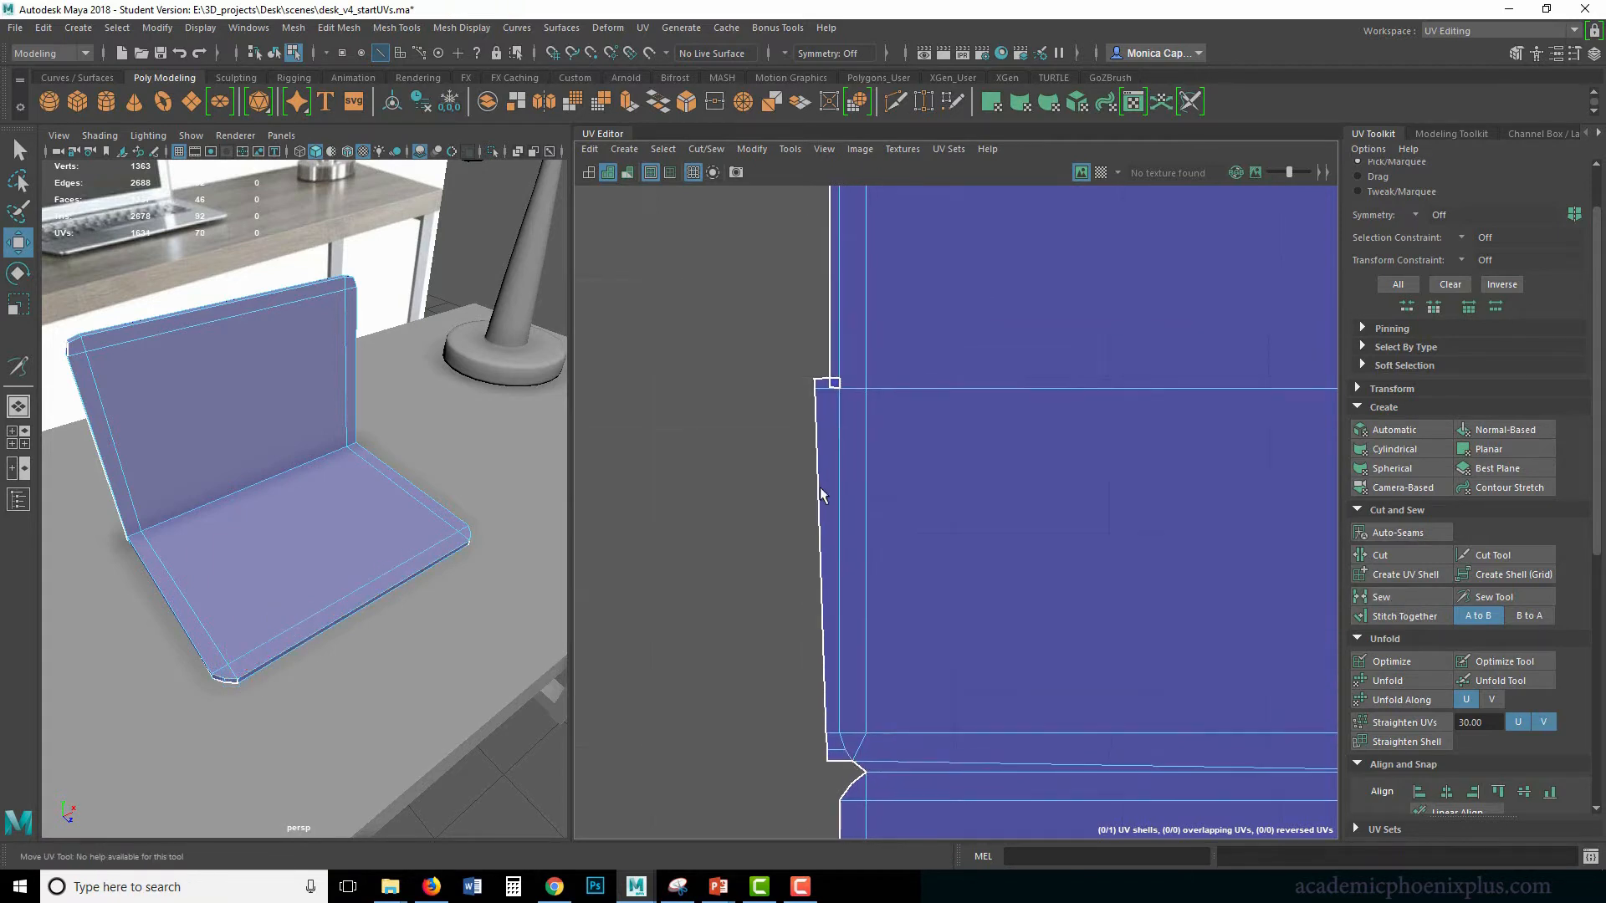
pyautogui.click(831, 385)
pyautogui.click(824, 387)
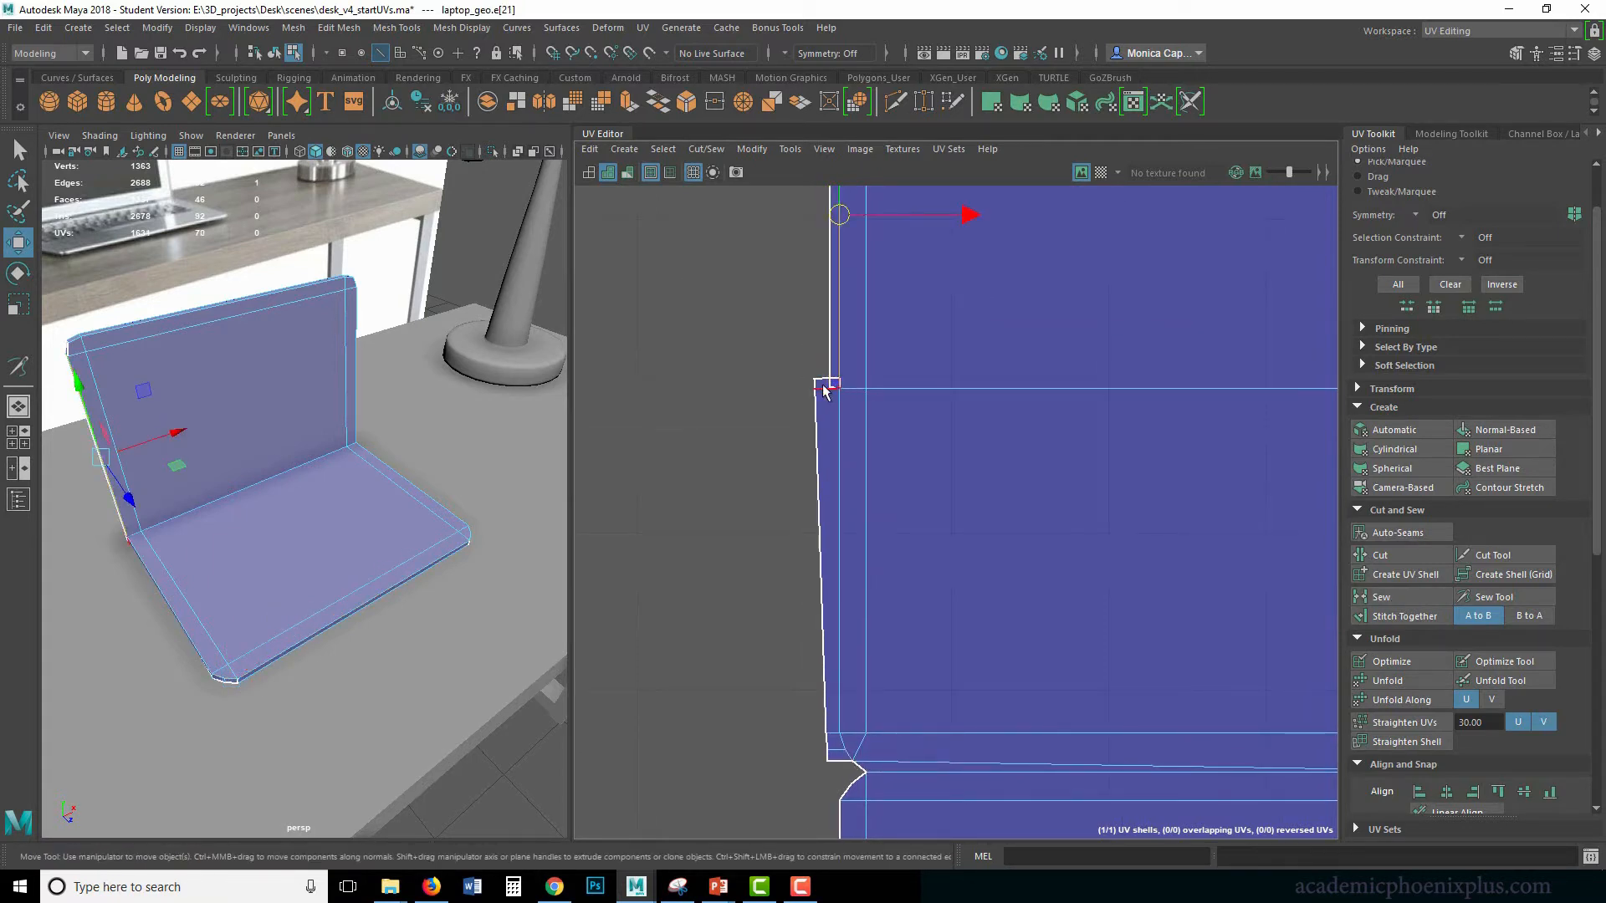
pyautogui.click(828, 386)
pyautogui.click(761, 429)
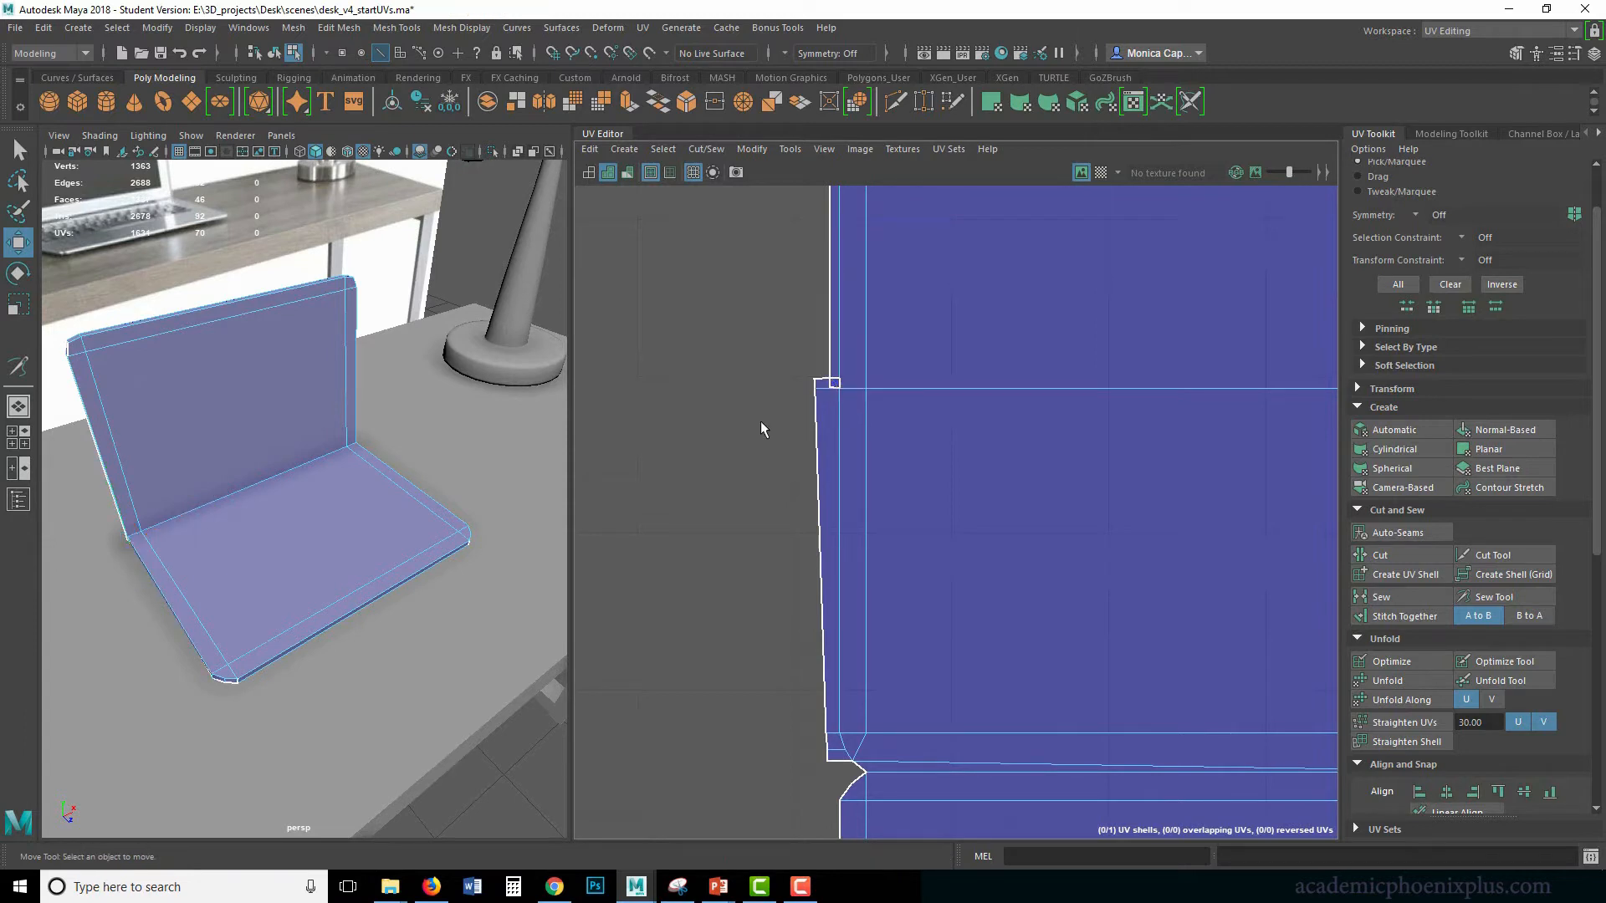
pyautogui.click(835, 386)
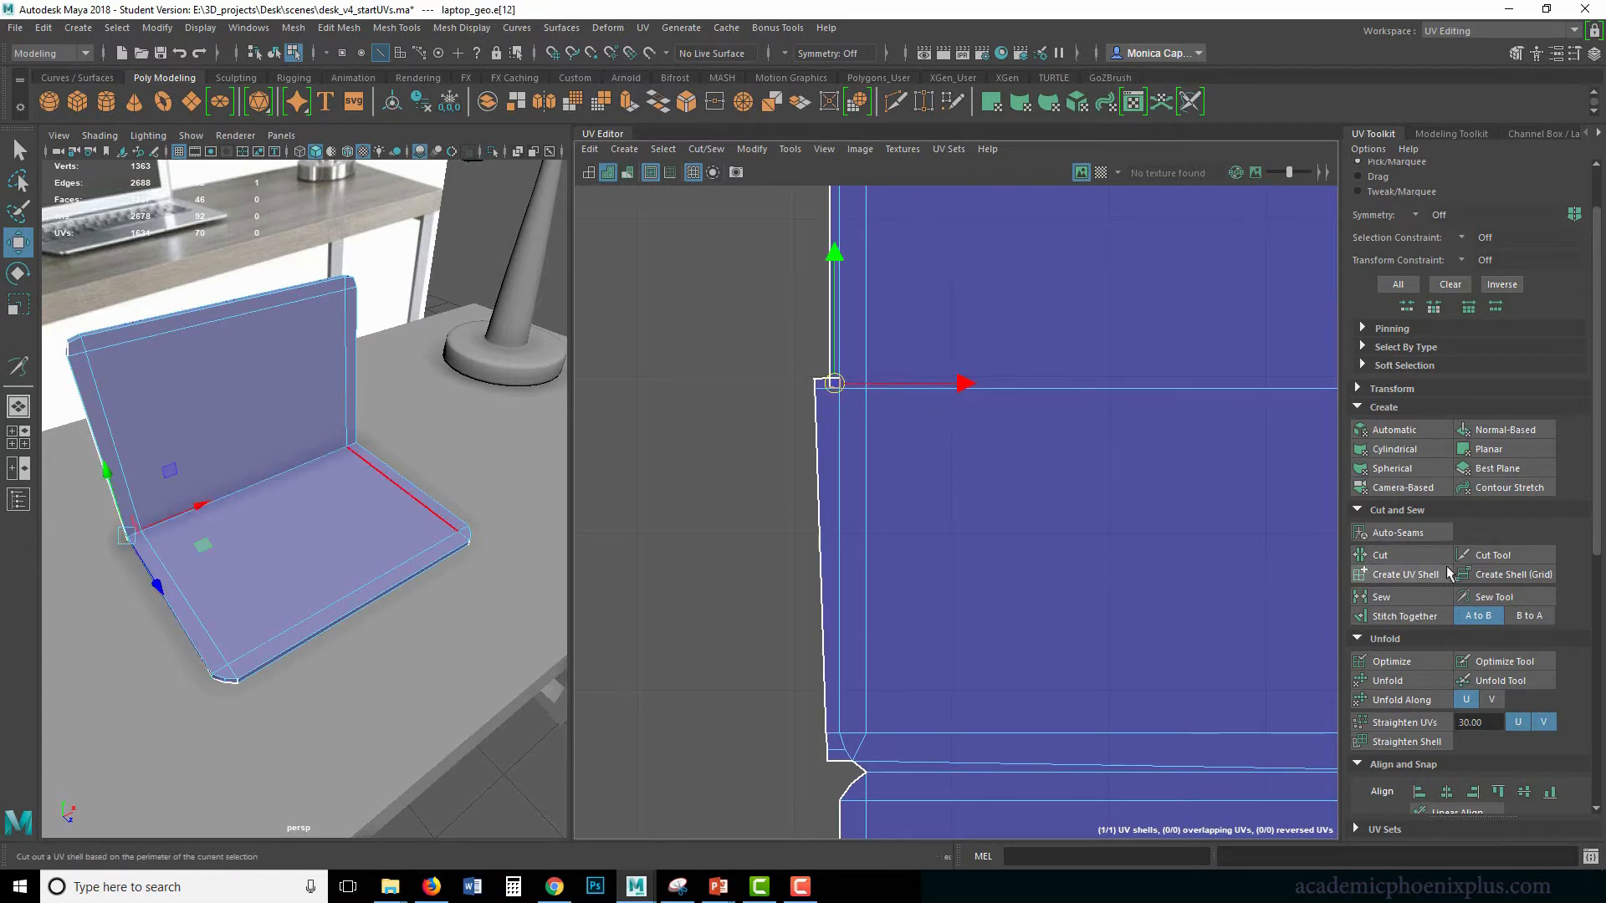
pyautogui.click(1381, 596)
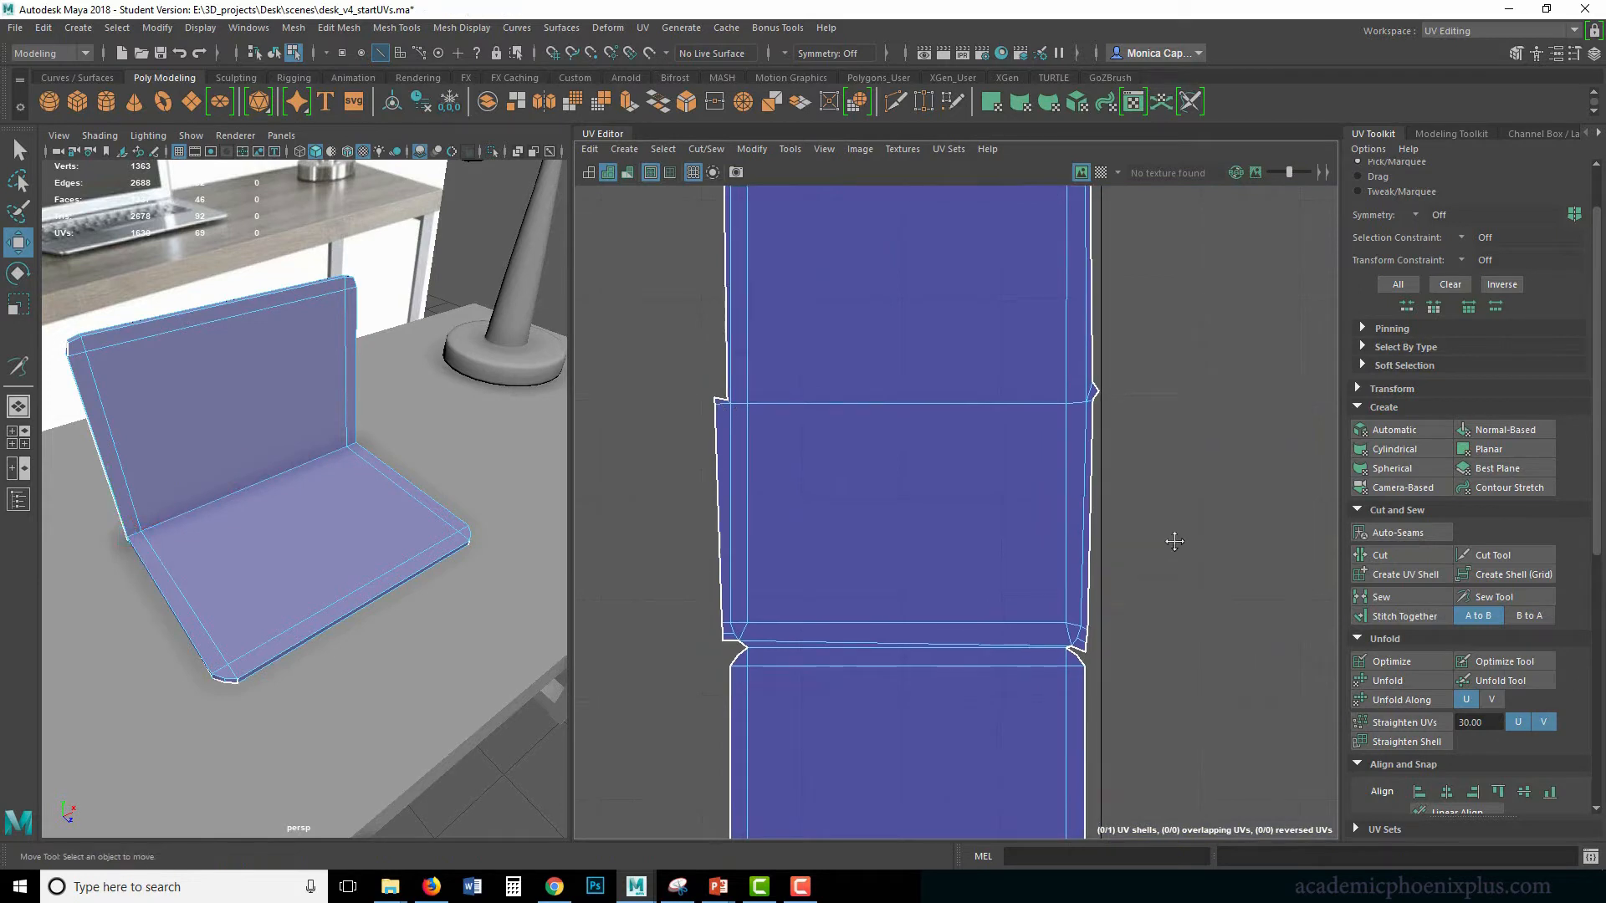
# Try to stitch together the right border edge of the laptop shell's middle panel.
pyautogui.keyDown('alt'); pyautogui.moveTo(1119, 568); pyautogui.dragTo(1039, 430, button='middle'); pyautogui.keyUp('alt')
pyautogui.click(1013, 430)
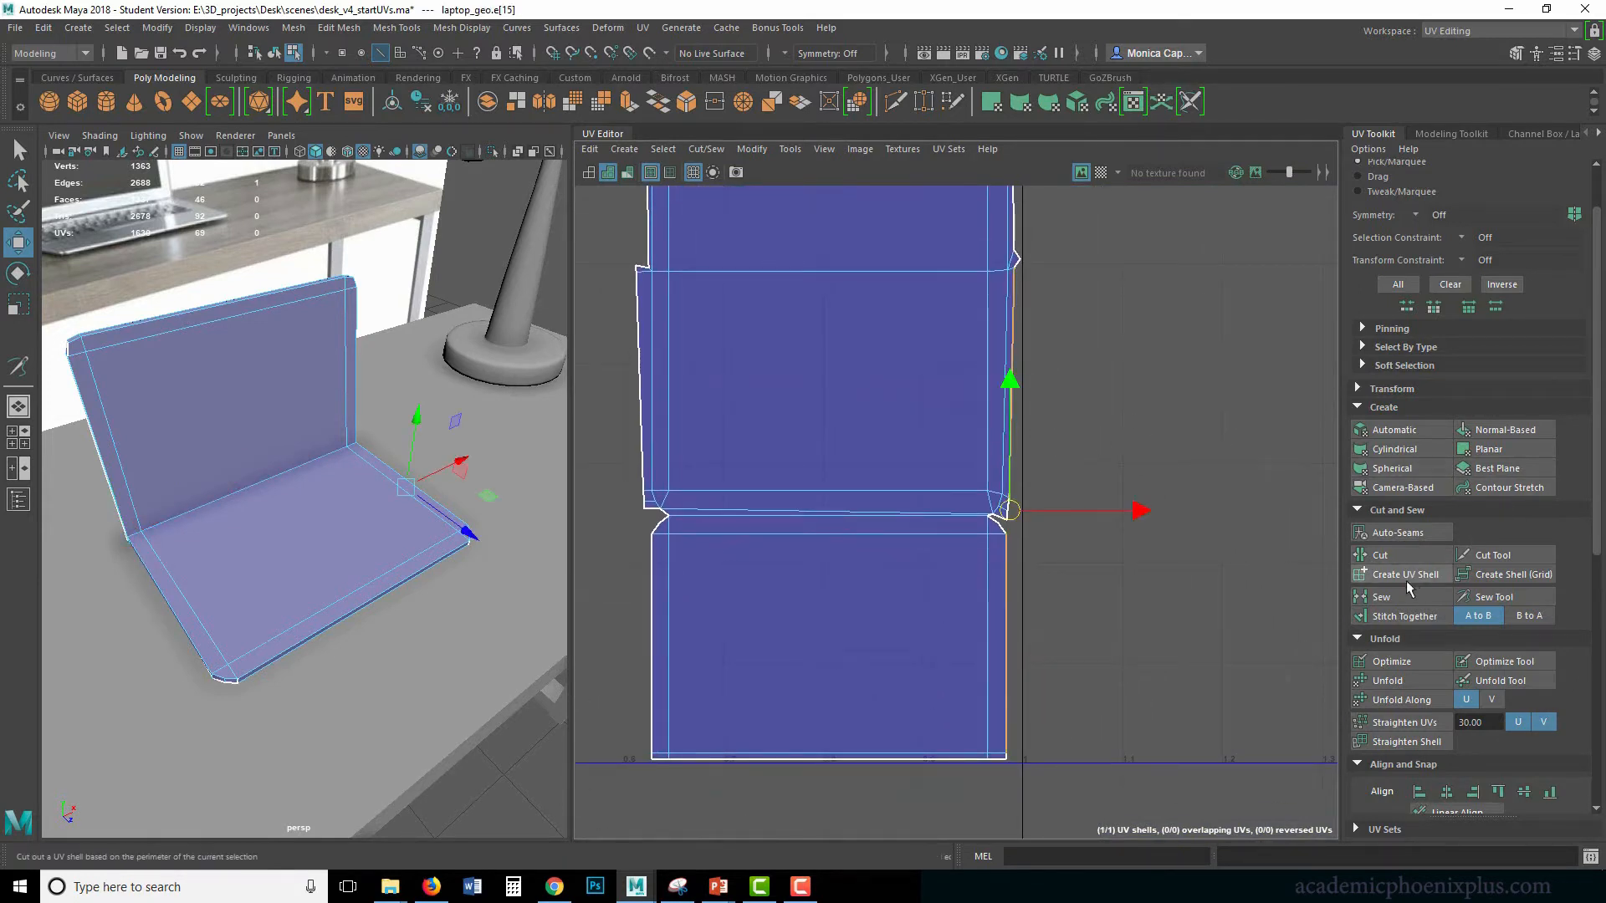
pyautogui.click(1416, 618)
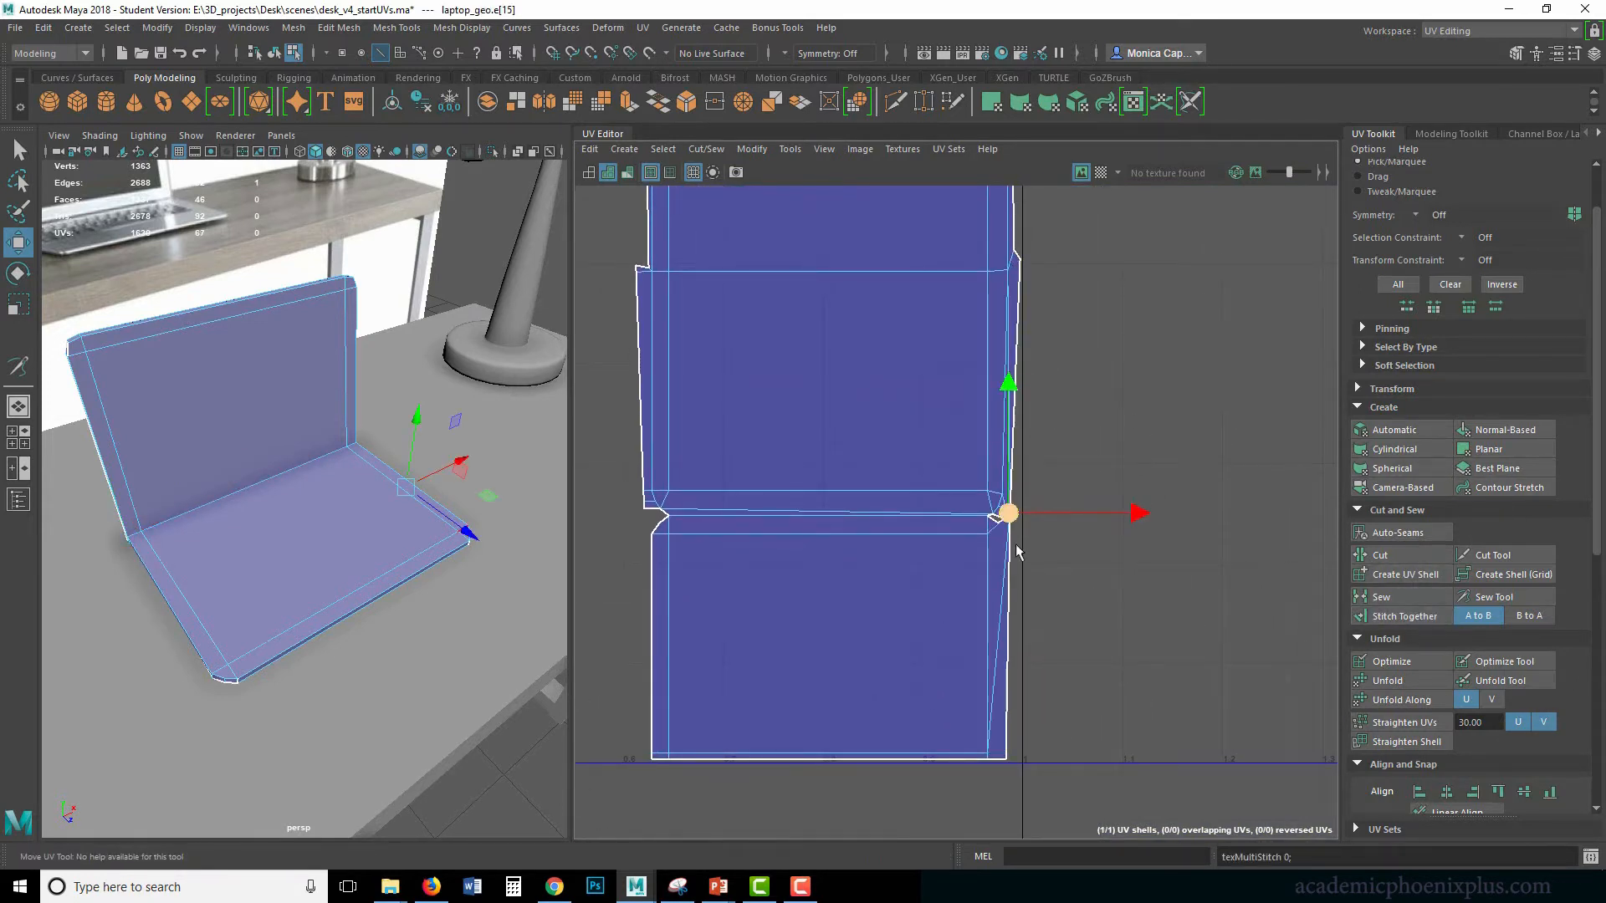
# Undo the right border stitch and its edge selection.
pyautogui.hotkey('ctrl', 'z')
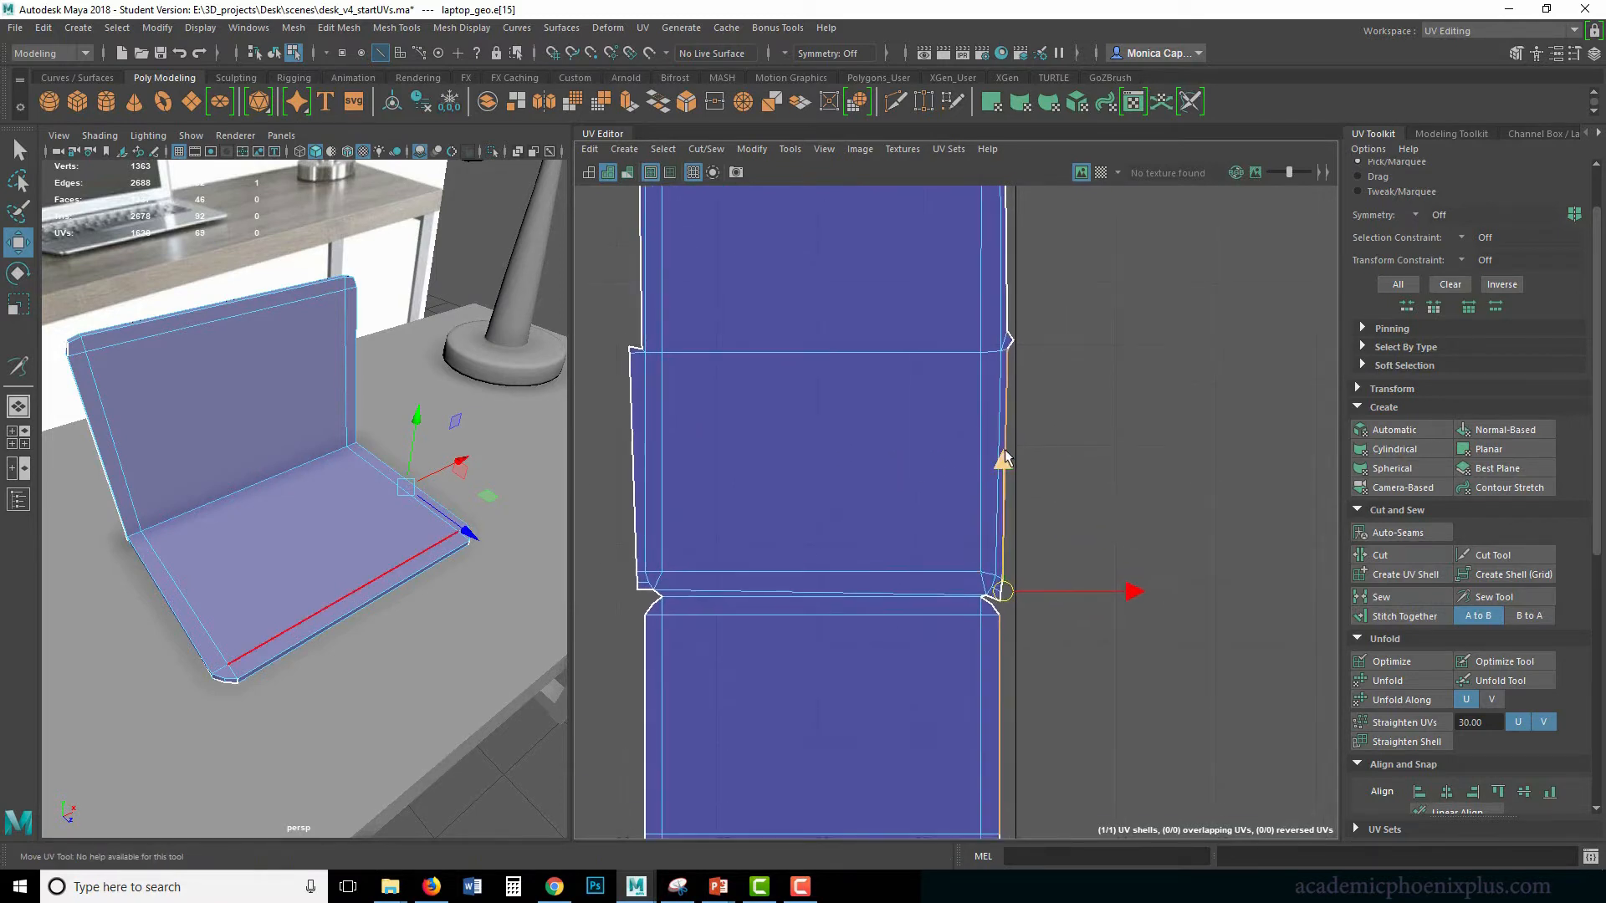
pyautogui.hotkey('ctrl', 'z')
pyautogui.hotkey('ctrl', 'z')
pyautogui.hotkey('ctrl', 'z')
pyautogui.hotkey('ctrl', 'z')
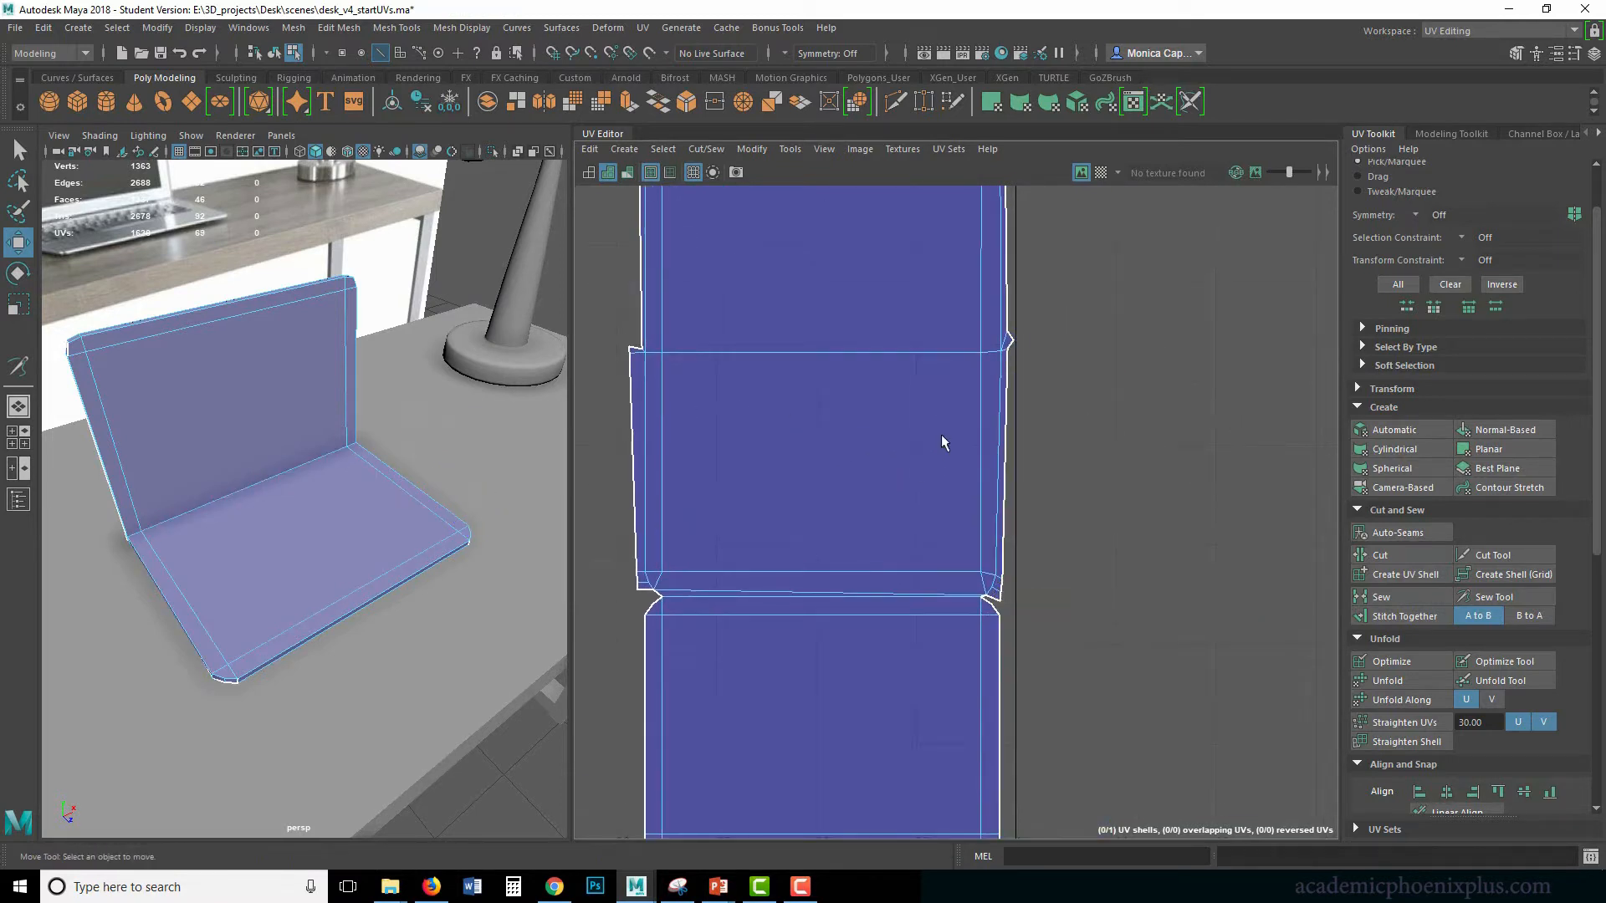
# Display the checker map and examine how it is distributed over the laptop's screen and base.
pyautogui.click(1101, 171)
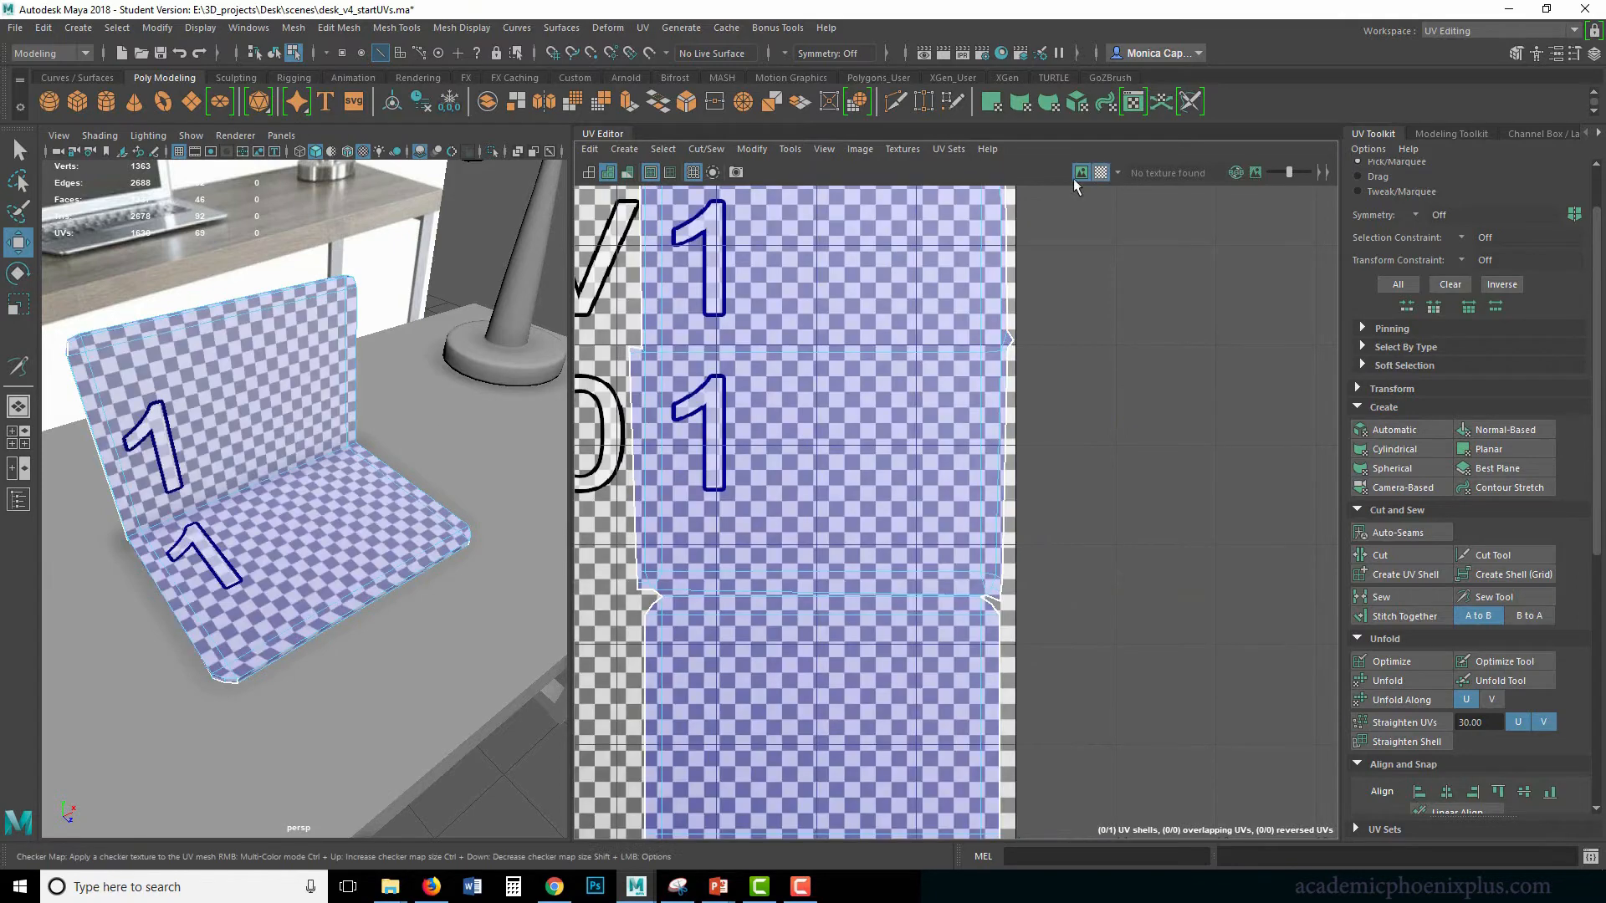
pyautogui.keyDown('alt'); pyautogui.moveTo(240, 511); pyautogui.dragTo(235, 439); pyautogui.keyUp('alt')
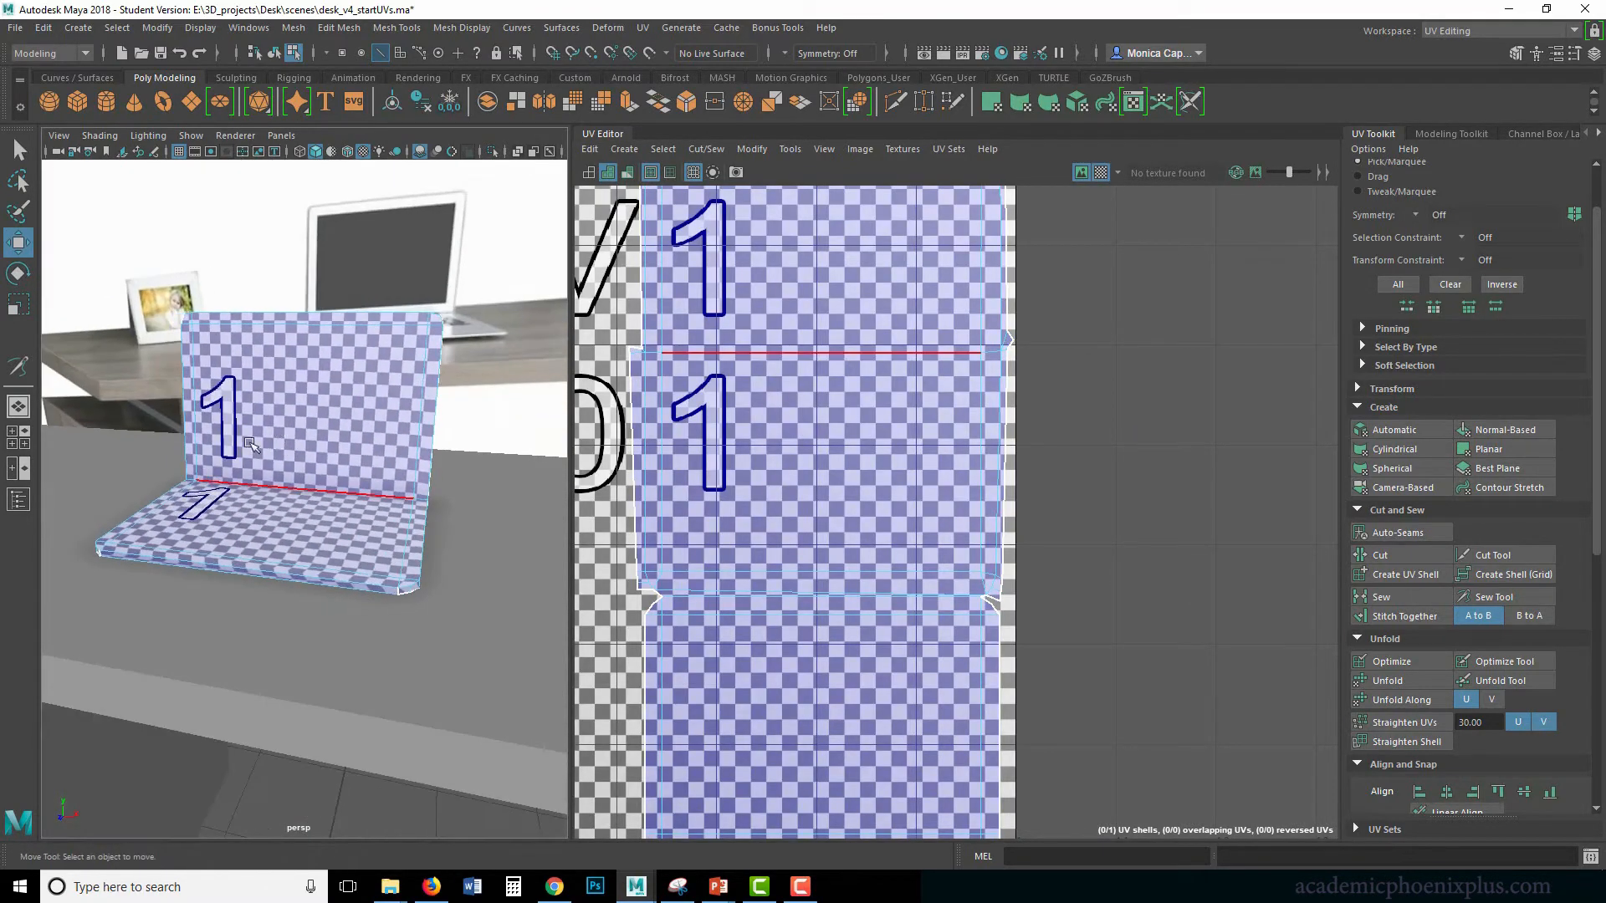
pyautogui.click(232, 434)
# Return the laptop to object mode and delete its construction history.
pyautogui.rightClick(370, 423)
pyautogui.moveTo(406, 425); pyautogui.dragTo(192, 431, button='right')
pyautogui.keyDown('alt'); pyautogui.moveTo(125, 441); pyautogui.dragTo(269, 433); pyautogui.keyUp('alt')
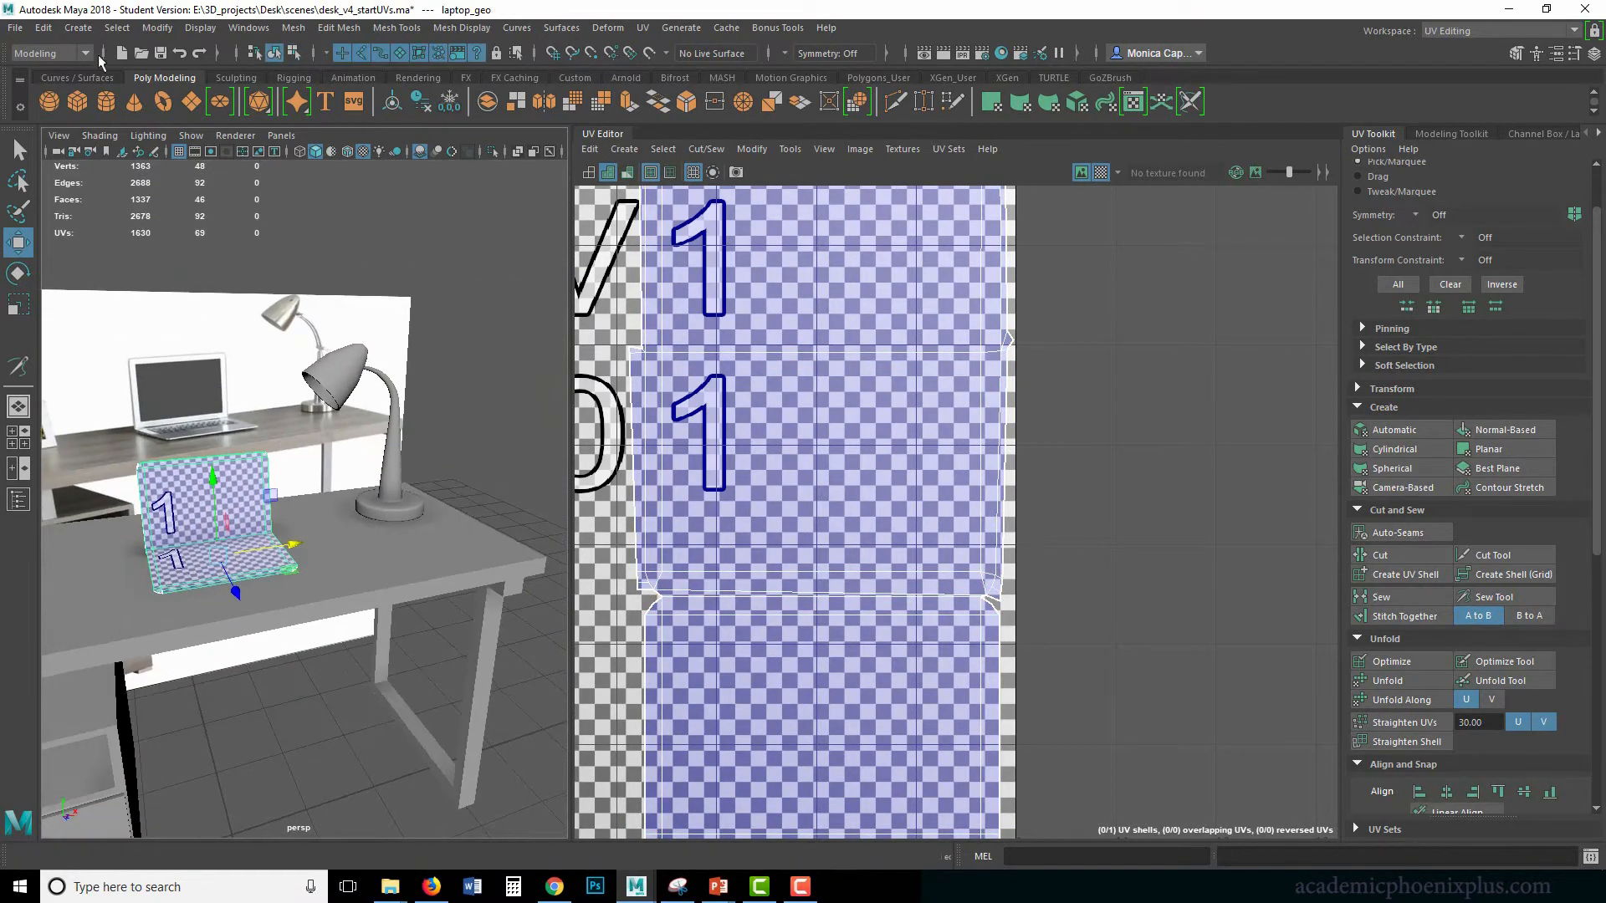
pyautogui.click(45, 32)
pyautogui.moveTo(108, 227)
pyautogui.click(334, 240)
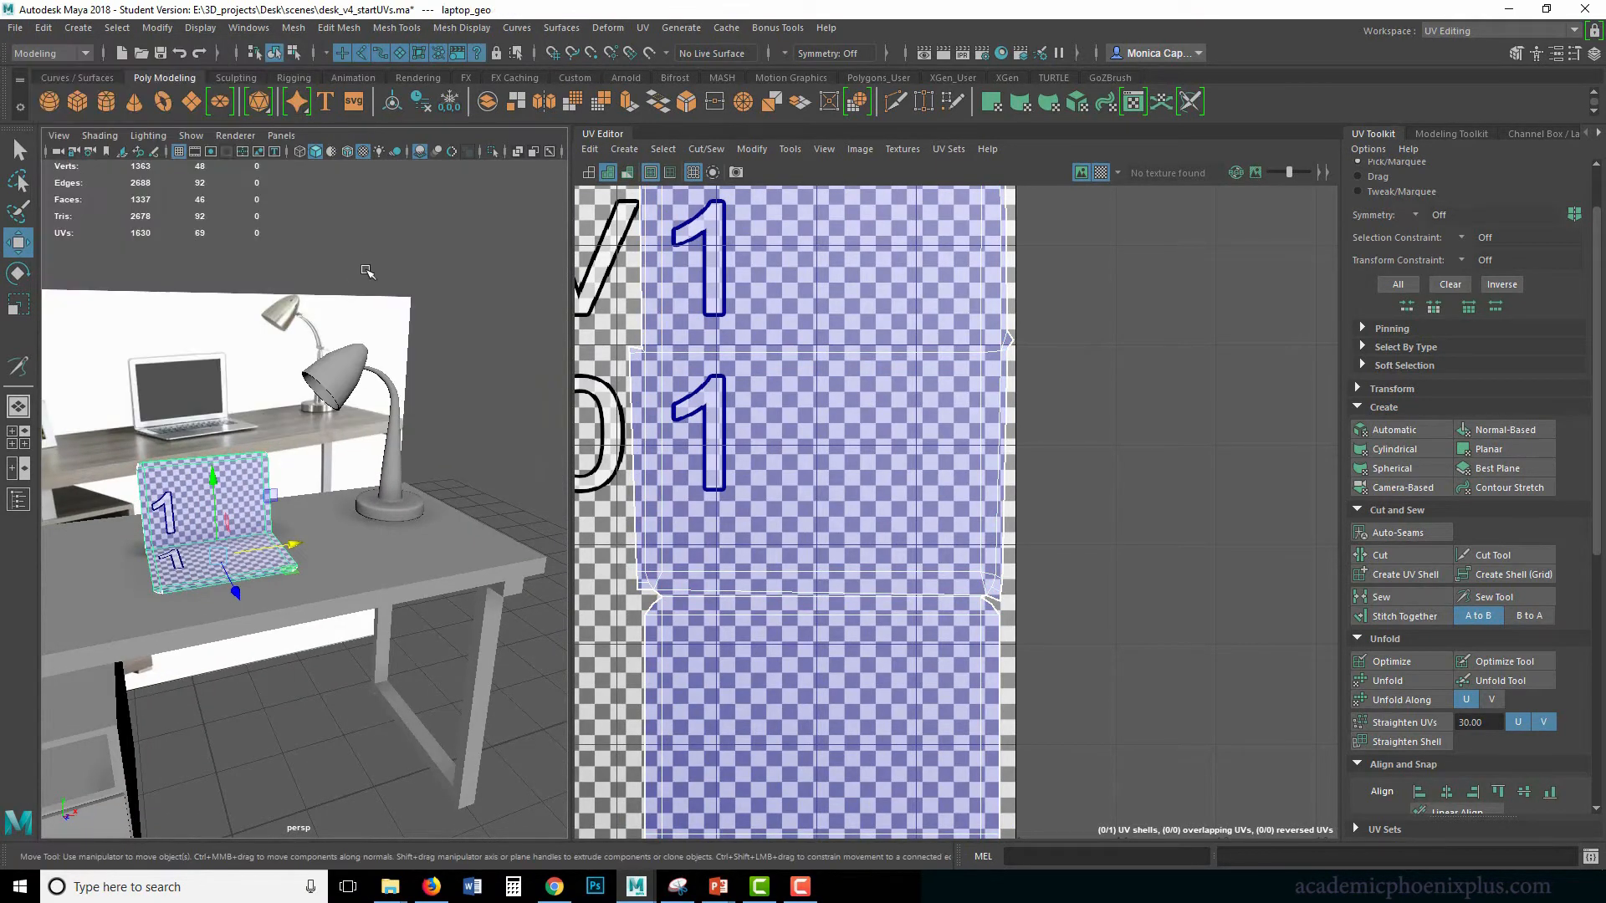
# Select the lamp base and apply Automatic UV mapping to it.
pyautogui.click(393, 380)
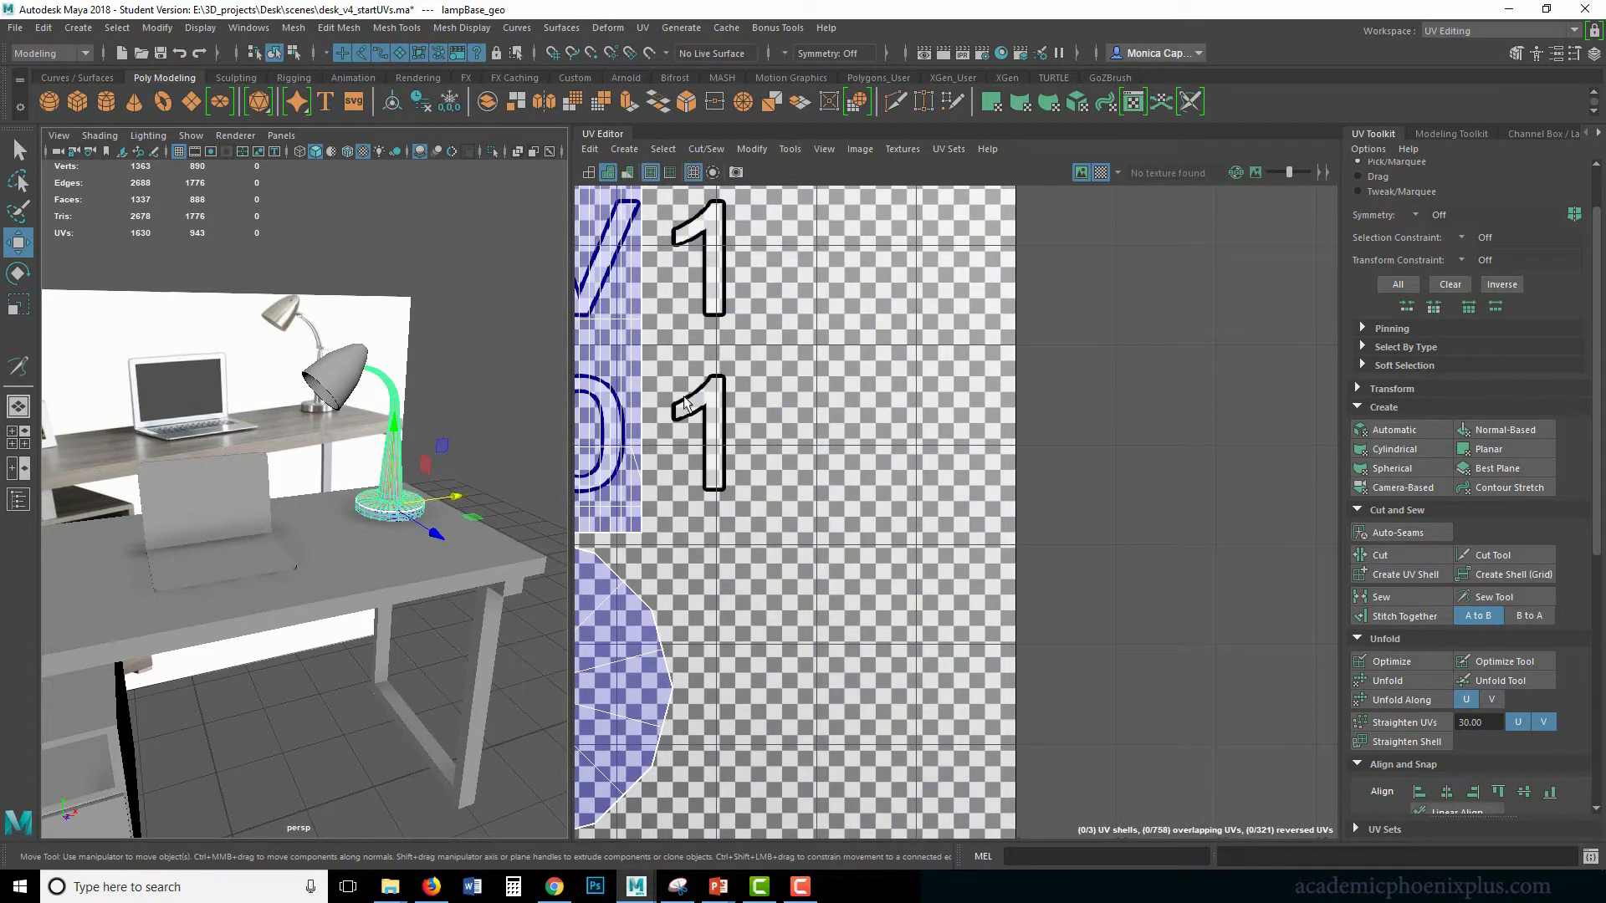
pyautogui.press('f')
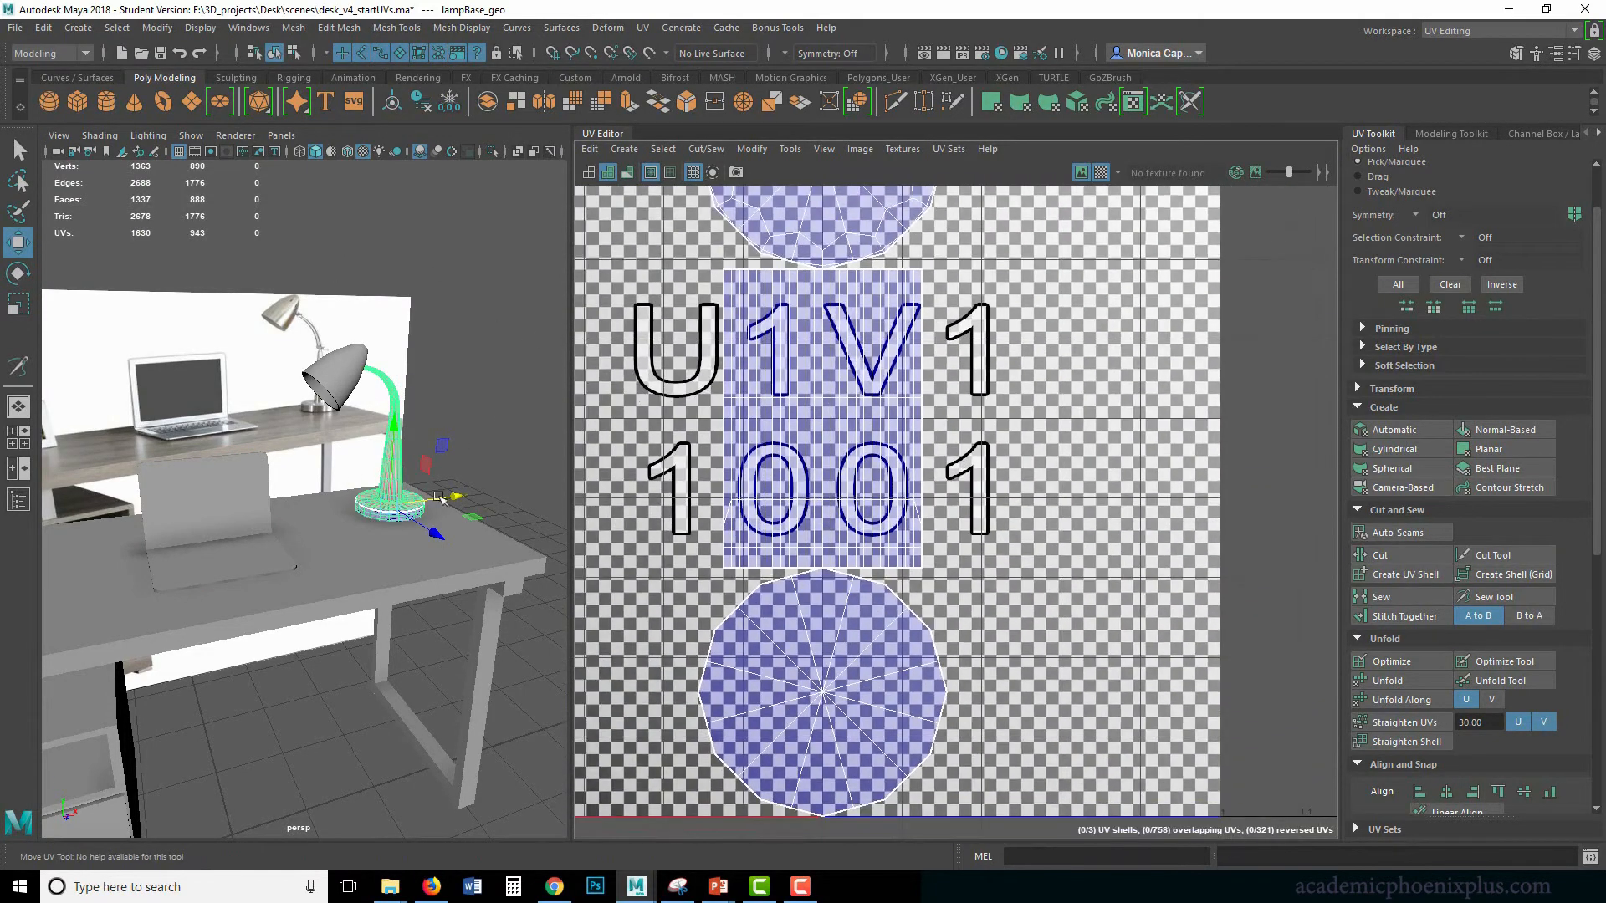
pyautogui.keyDown('alt'); pyautogui.moveTo(440, 499); pyautogui.dragTo(408, 496); pyautogui.keyUp('alt')
pyautogui.scroll(10, 408, 496)
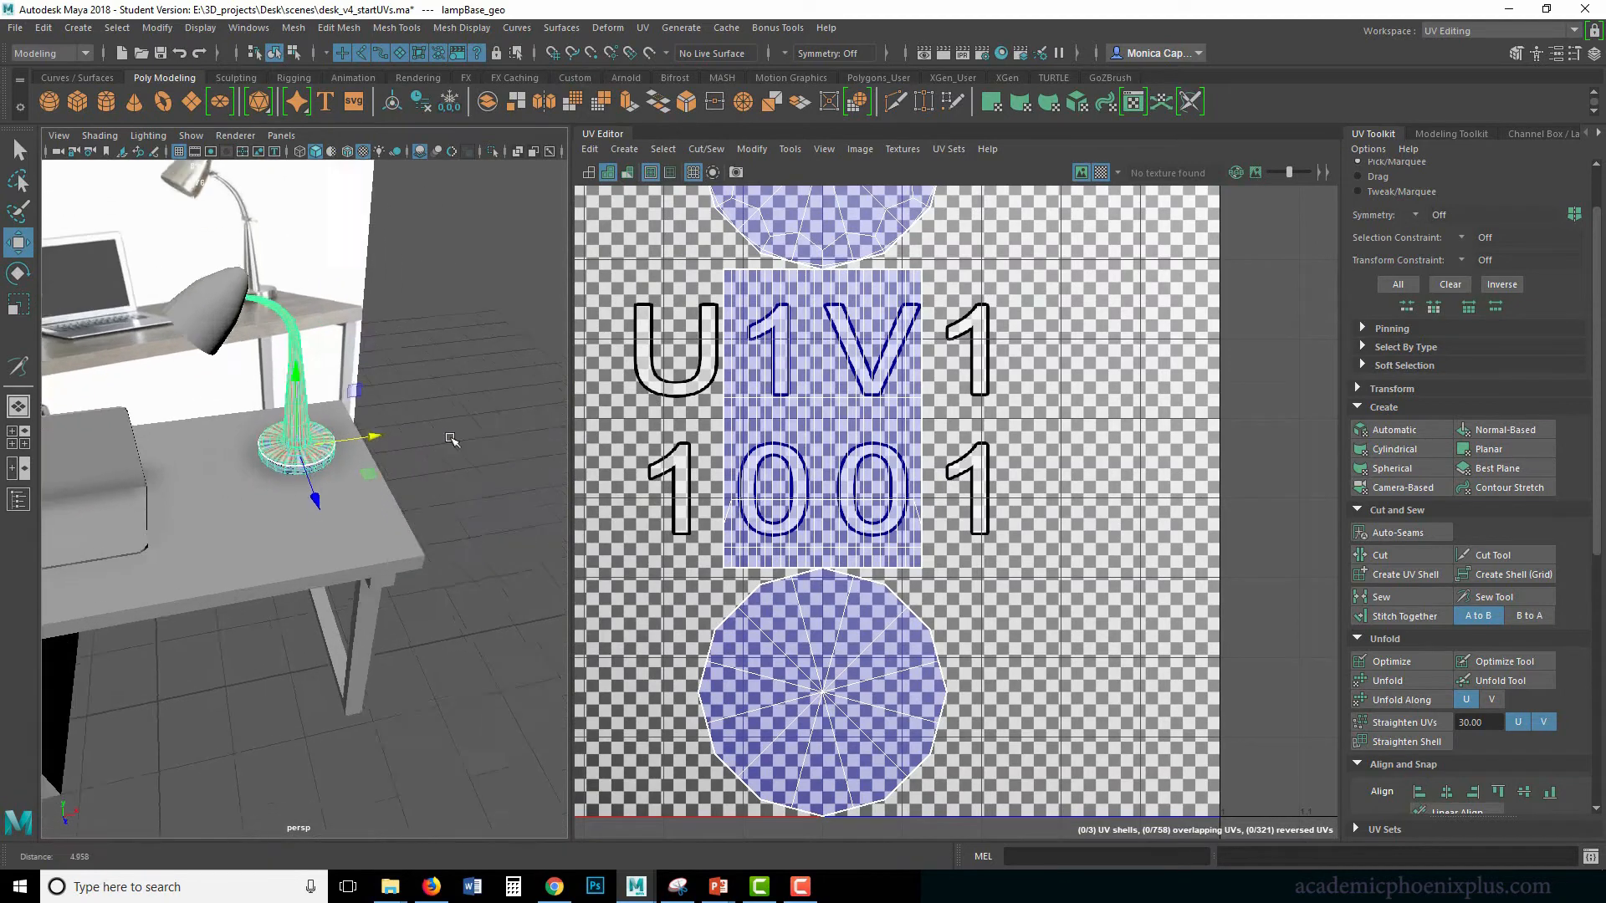
pyautogui.scroll(-6, 430, 538)
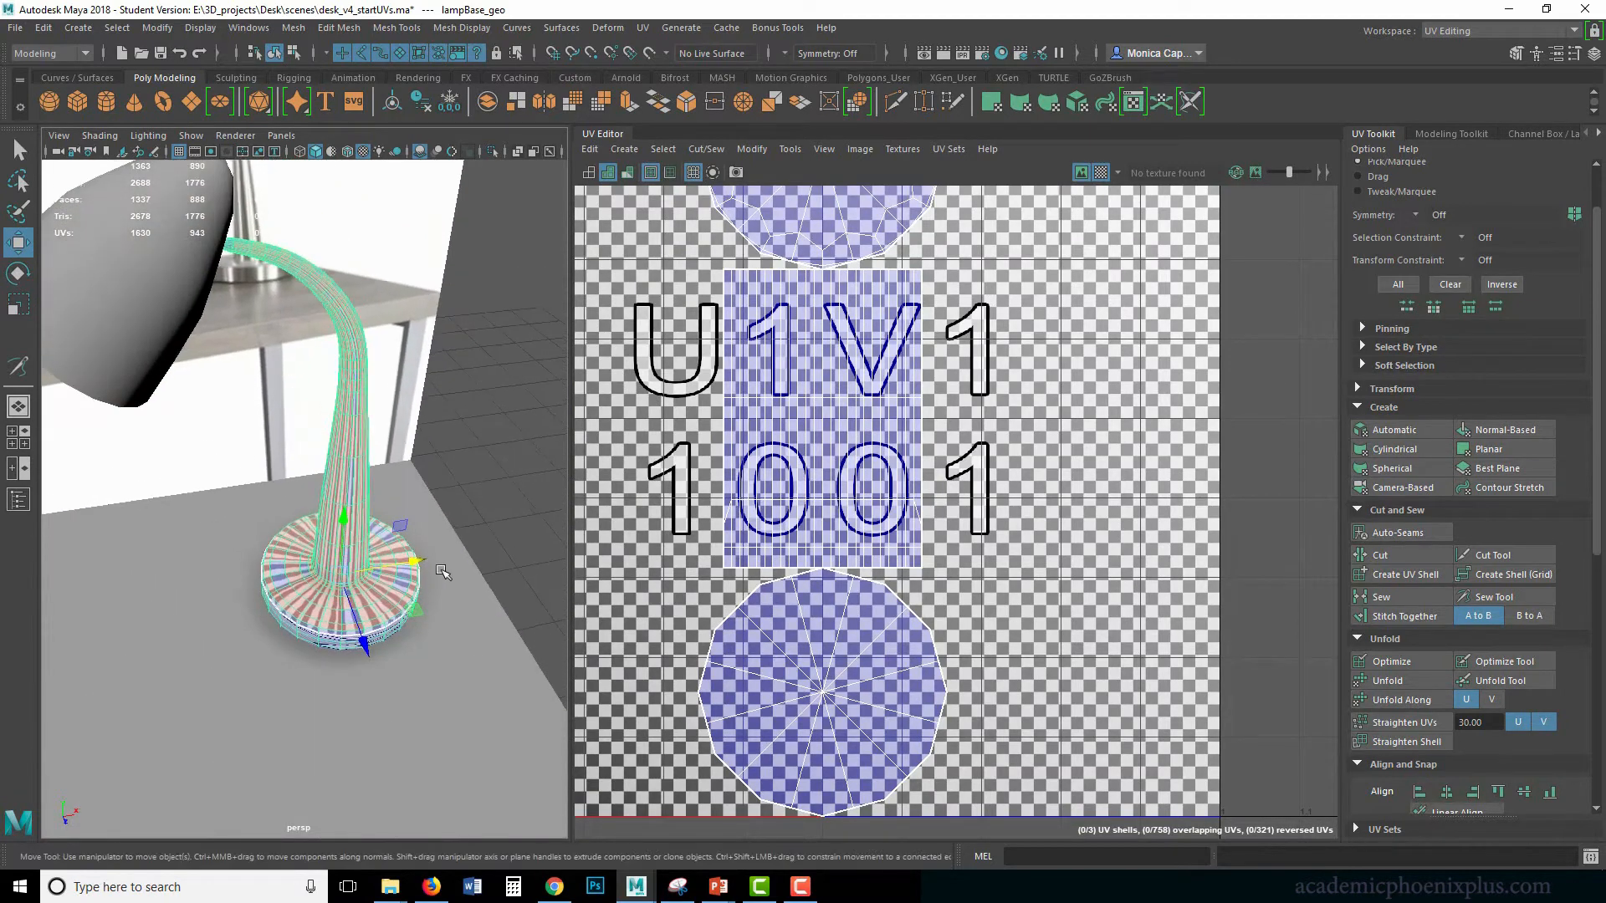
pyautogui.click(642, 30)
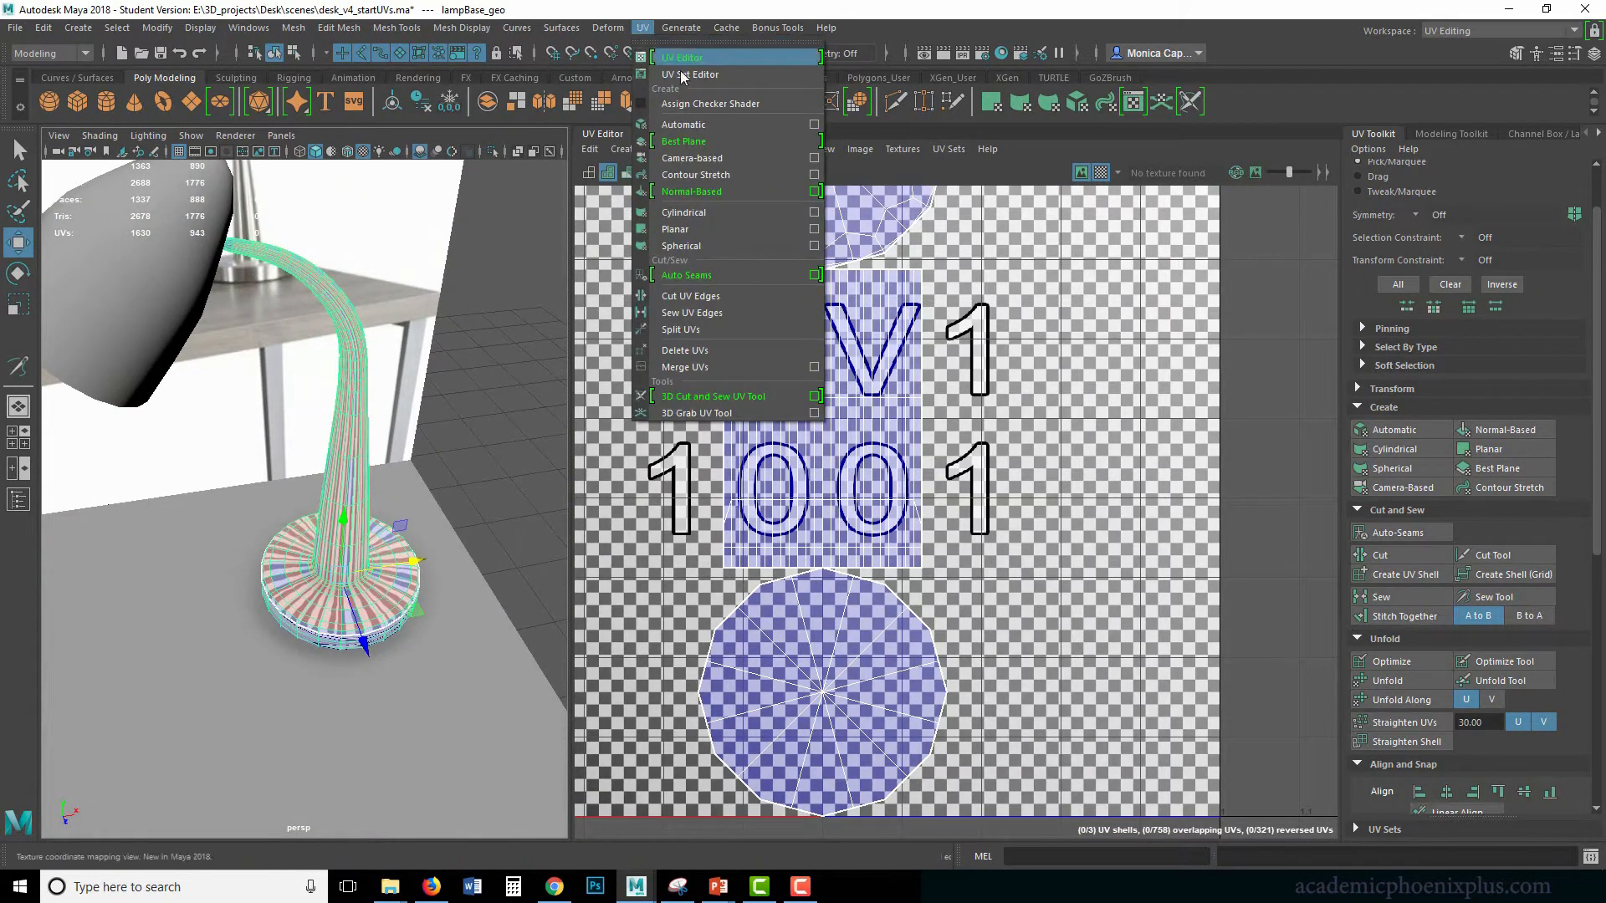
pyautogui.click(673, 126)
pyautogui.scroll(-6, 873, 326)
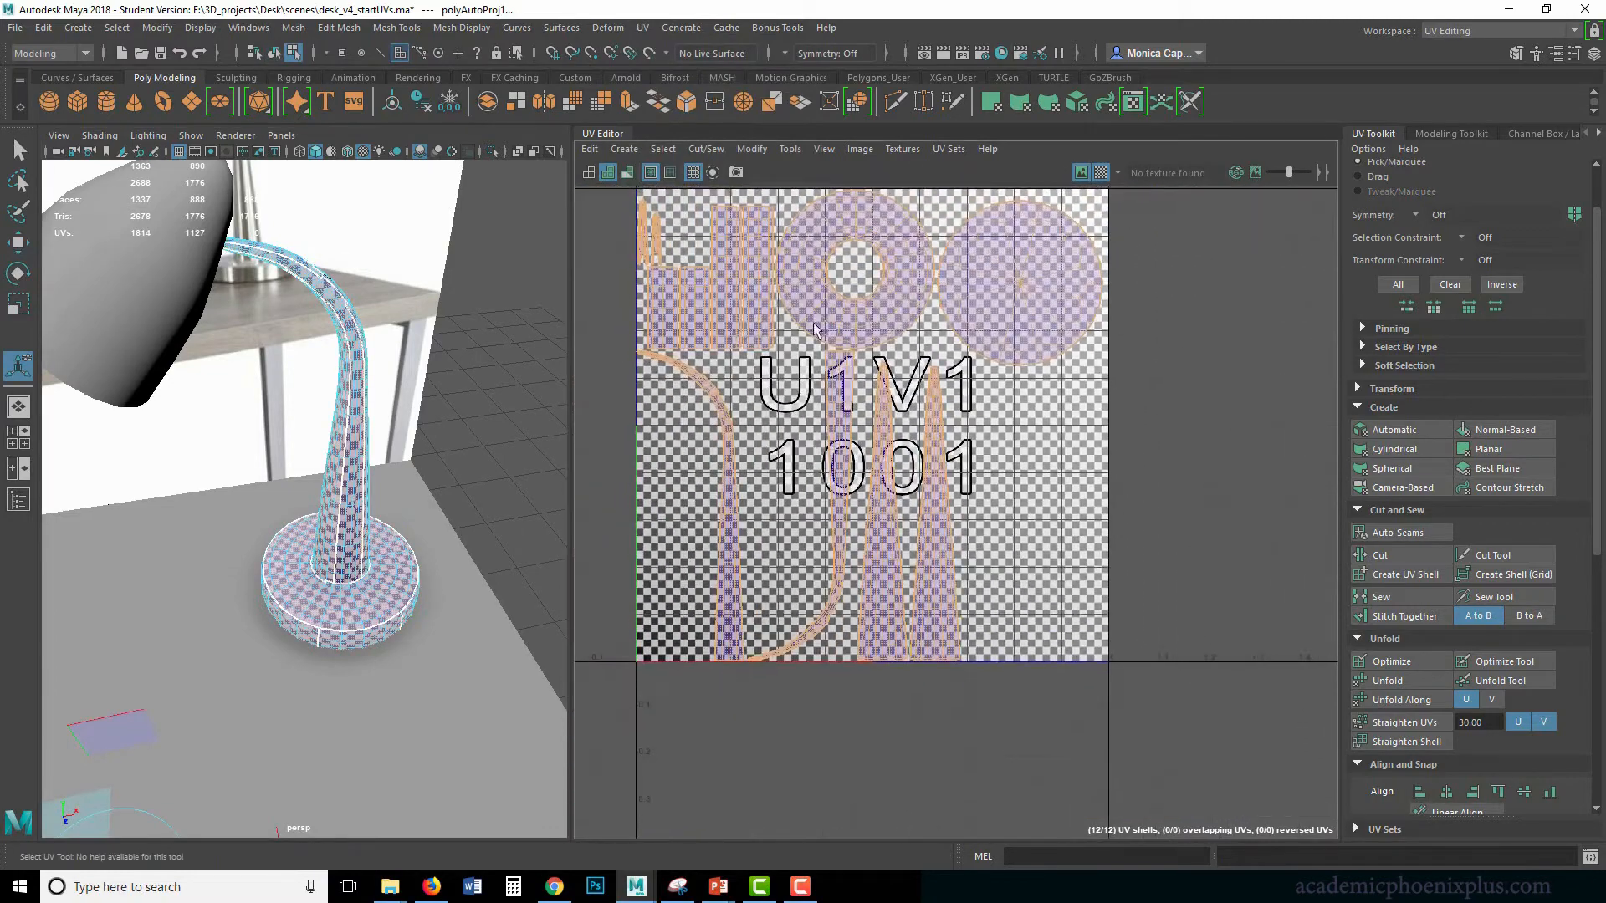
pyautogui.scroll(2, 962, 422)
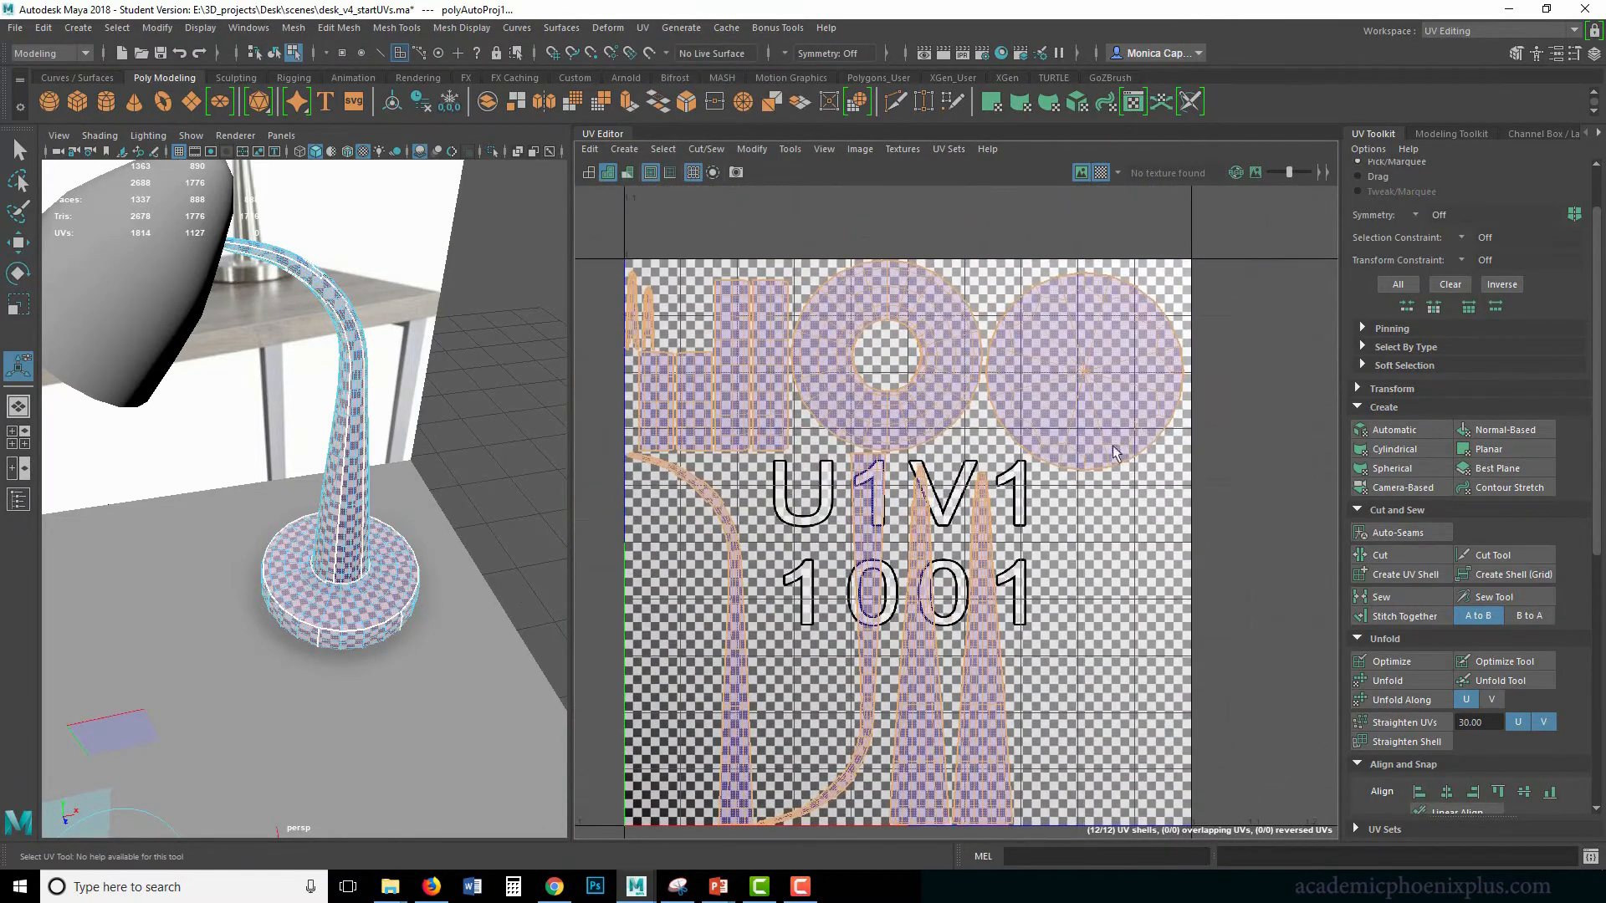
pyautogui.keyDown('alt'); pyautogui.moveTo(1014, 454); pyautogui.dragTo(1014, 382, button='middle'); pyautogui.keyUp('alt')
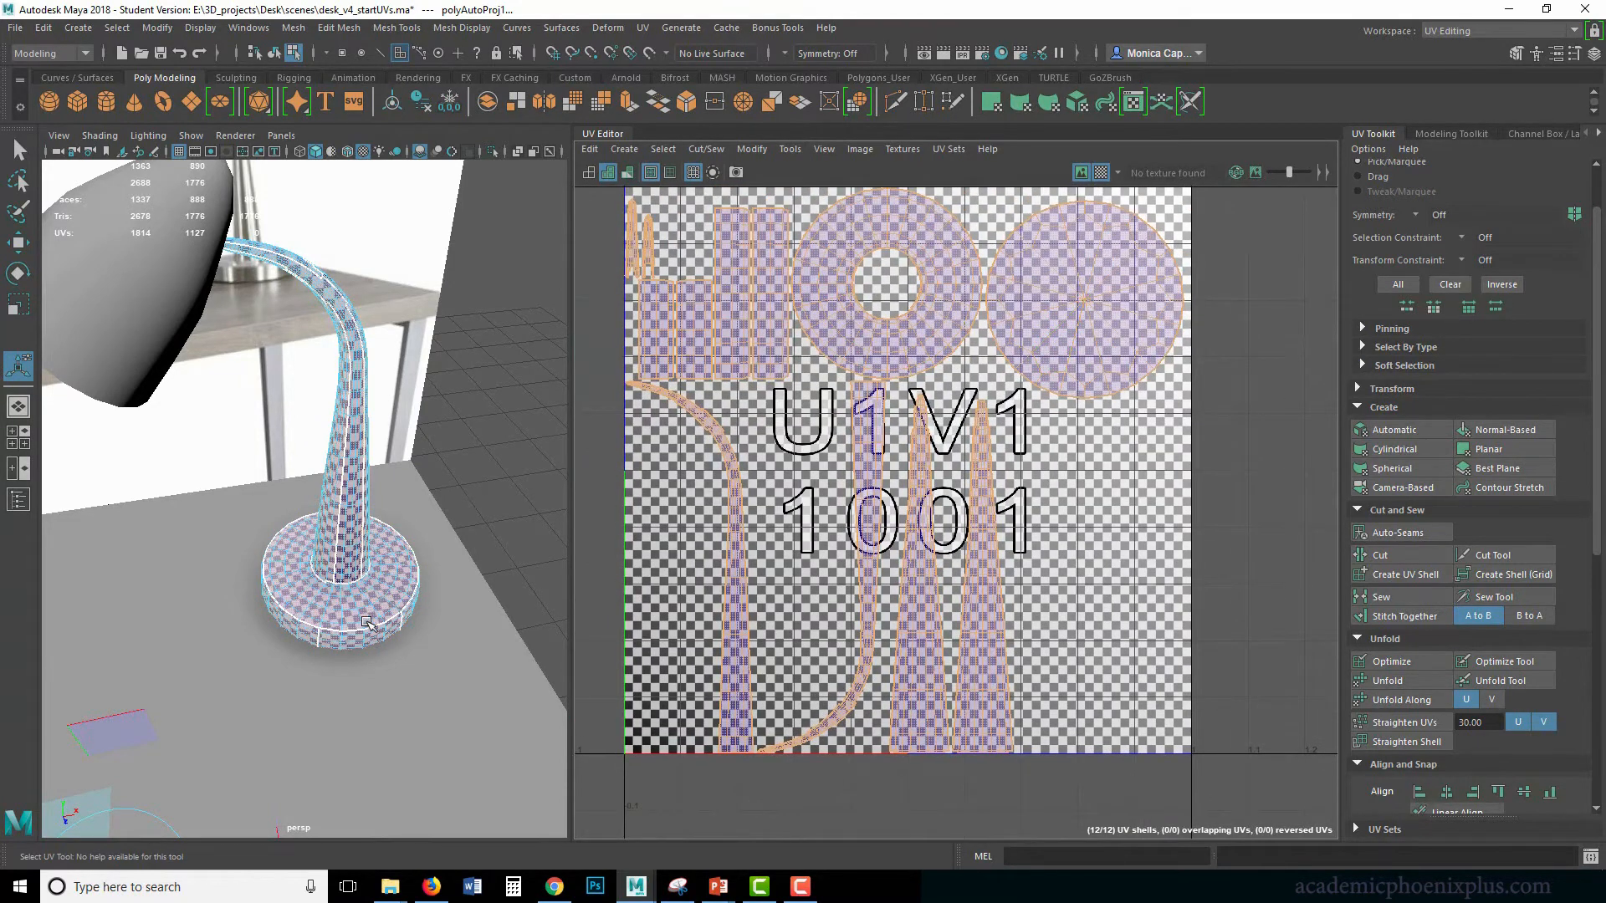
# Inspect the checker pattern on the lamp's round foot and reselect the whole lamp base in object mode.
pyautogui.keyDown('alt'); pyautogui.moveTo(366, 623); pyautogui.dragTo(338, 535); pyautogui.keyUp('alt')
pyautogui.keyDown('alt'); pyautogui.moveTo(338, 535); pyautogui.dragTo(326, 425, button='middle'); pyautogui.keyUp('alt')
pyautogui.keyDown('alt'); pyautogui.moveTo(357, 577); pyautogui.dragTo(335, 557); pyautogui.keyUp('alt')
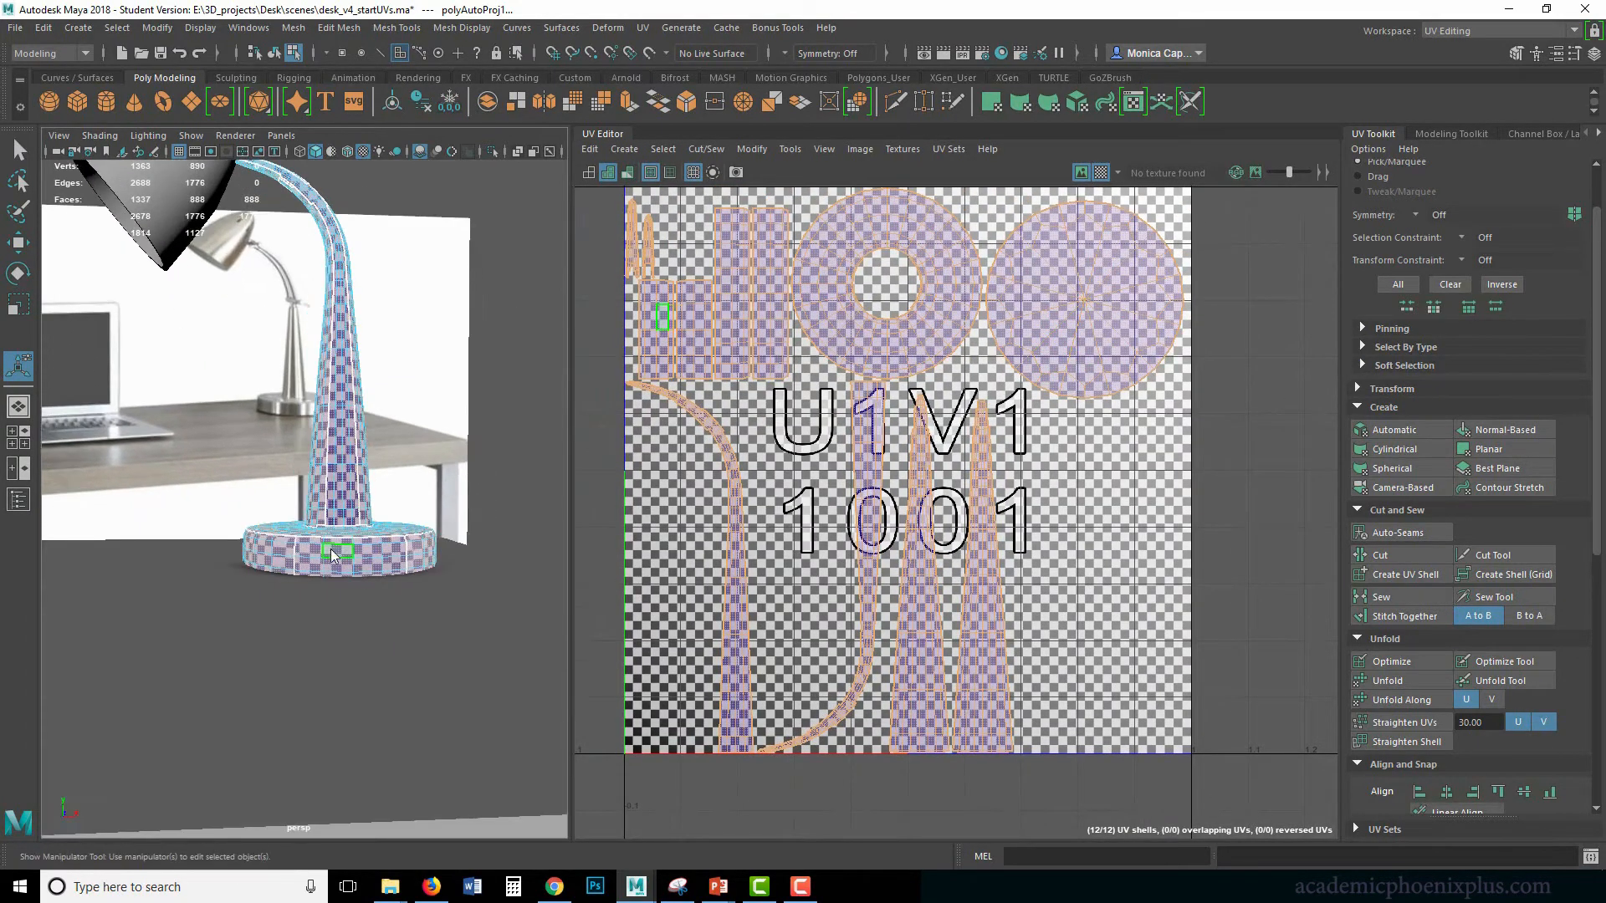
pyautogui.moveTo(329, 549); pyautogui.dragTo(315, 592, button='right')
pyautogui.click(374, 550)
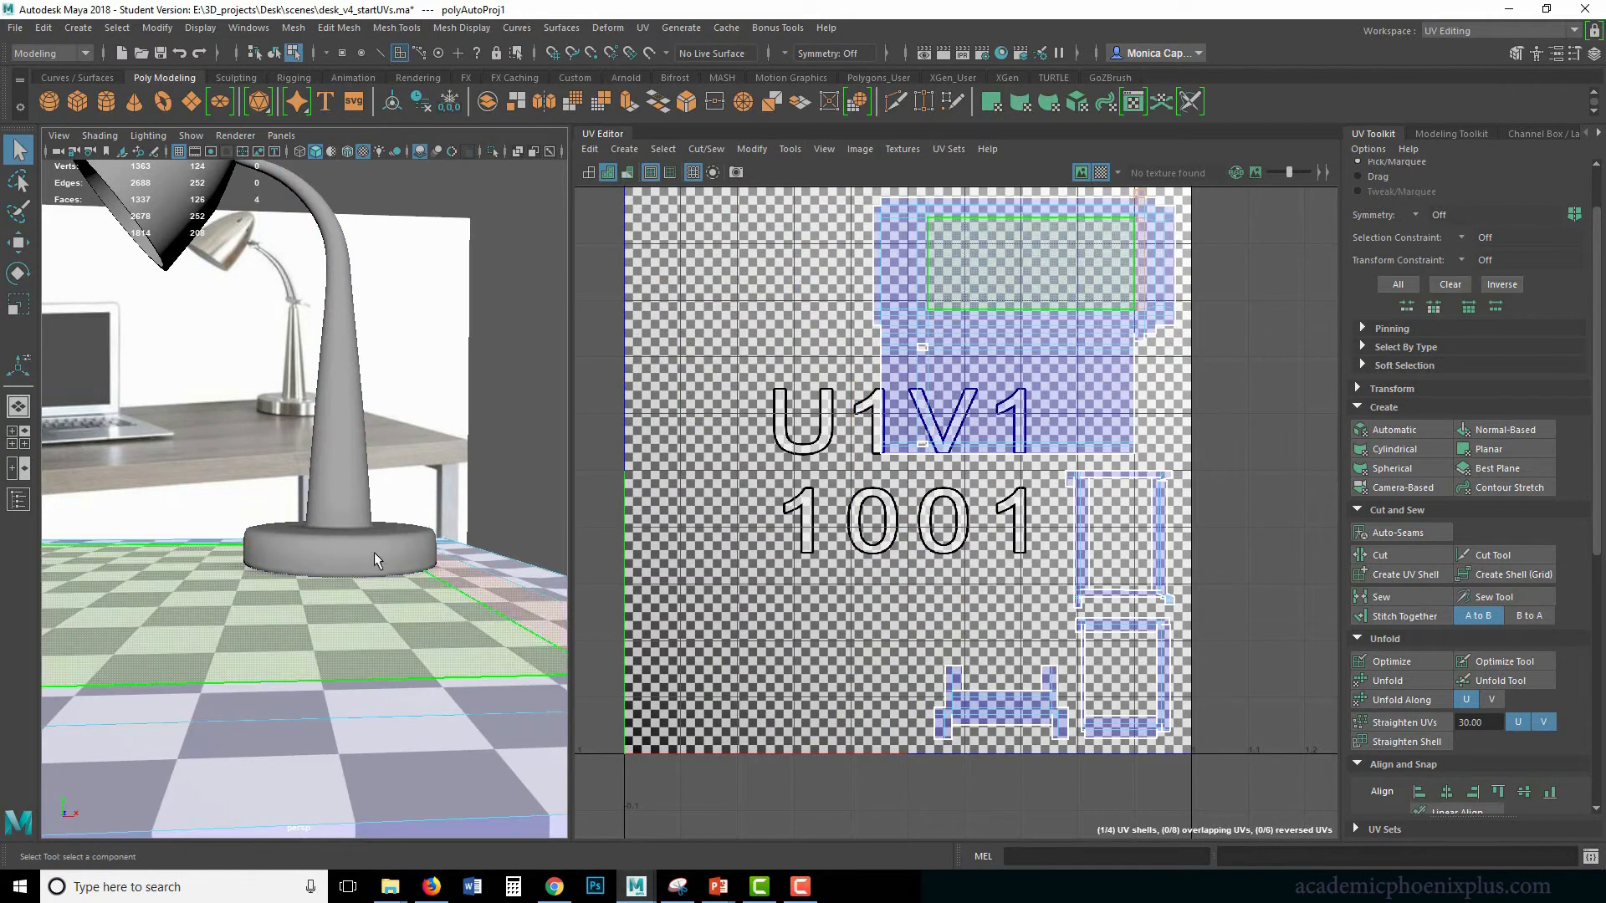
pyautogui.moveTo(338, 408); pyautogui.dragTo(350, 403, button='right')
pyautogui.click(350, 408)
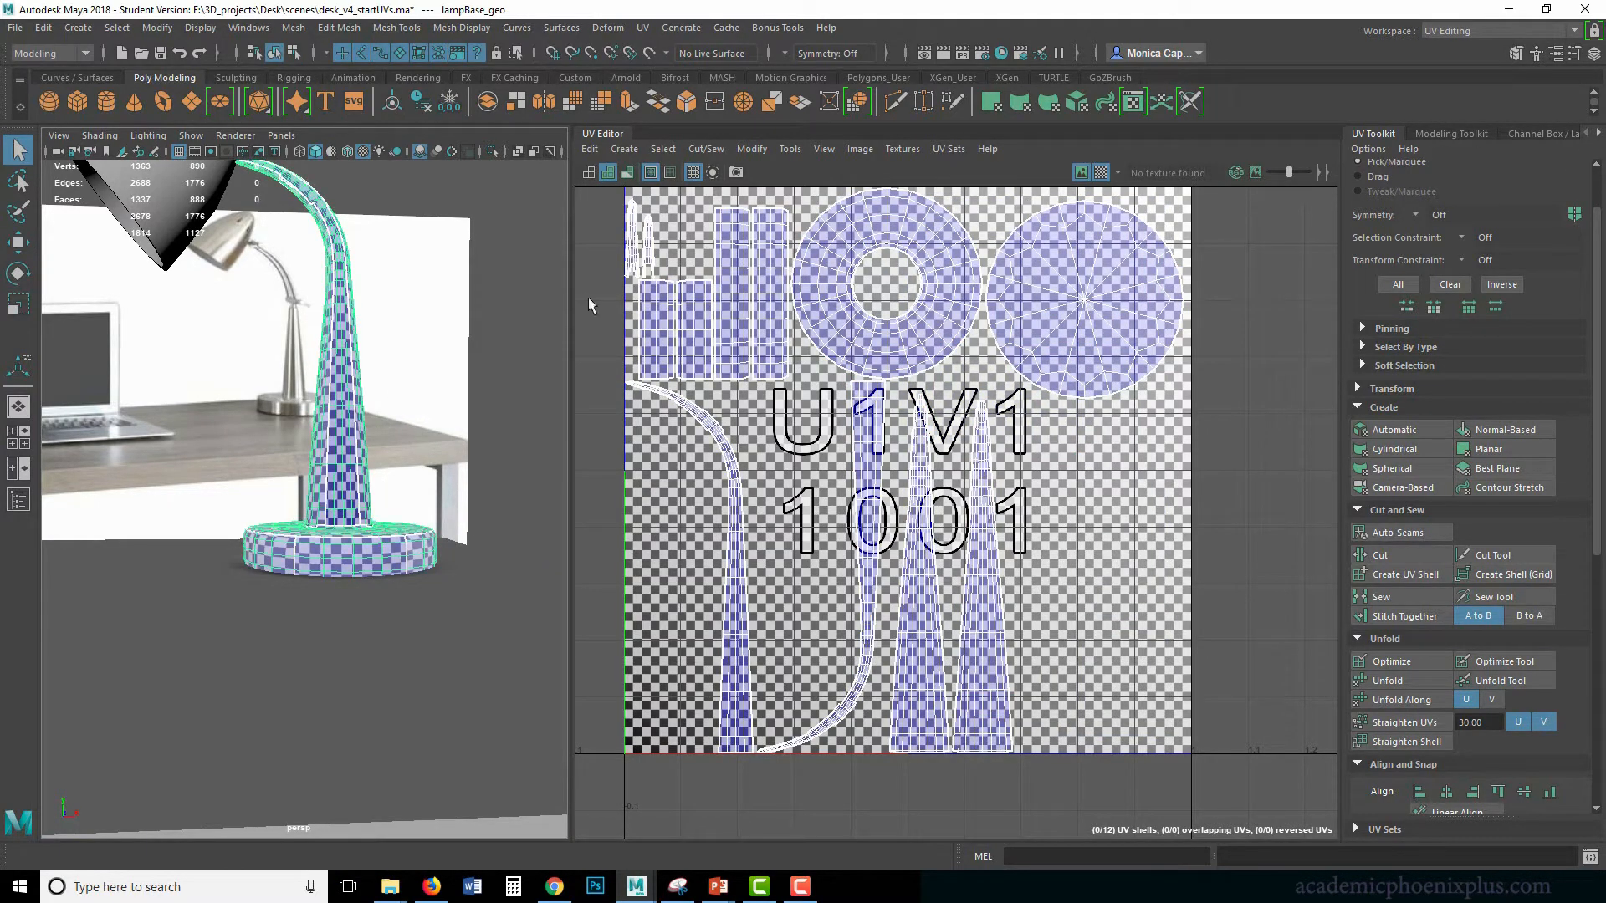
# Select only the faces of the lamp's round foot, excluding the stem, and turn off the checker map.
pyautogui.keyDown('alt'); pyautogui.moveTo(445, 268); pyautogui.dragTo(375, 288); pyautogui.keyUp('alt')
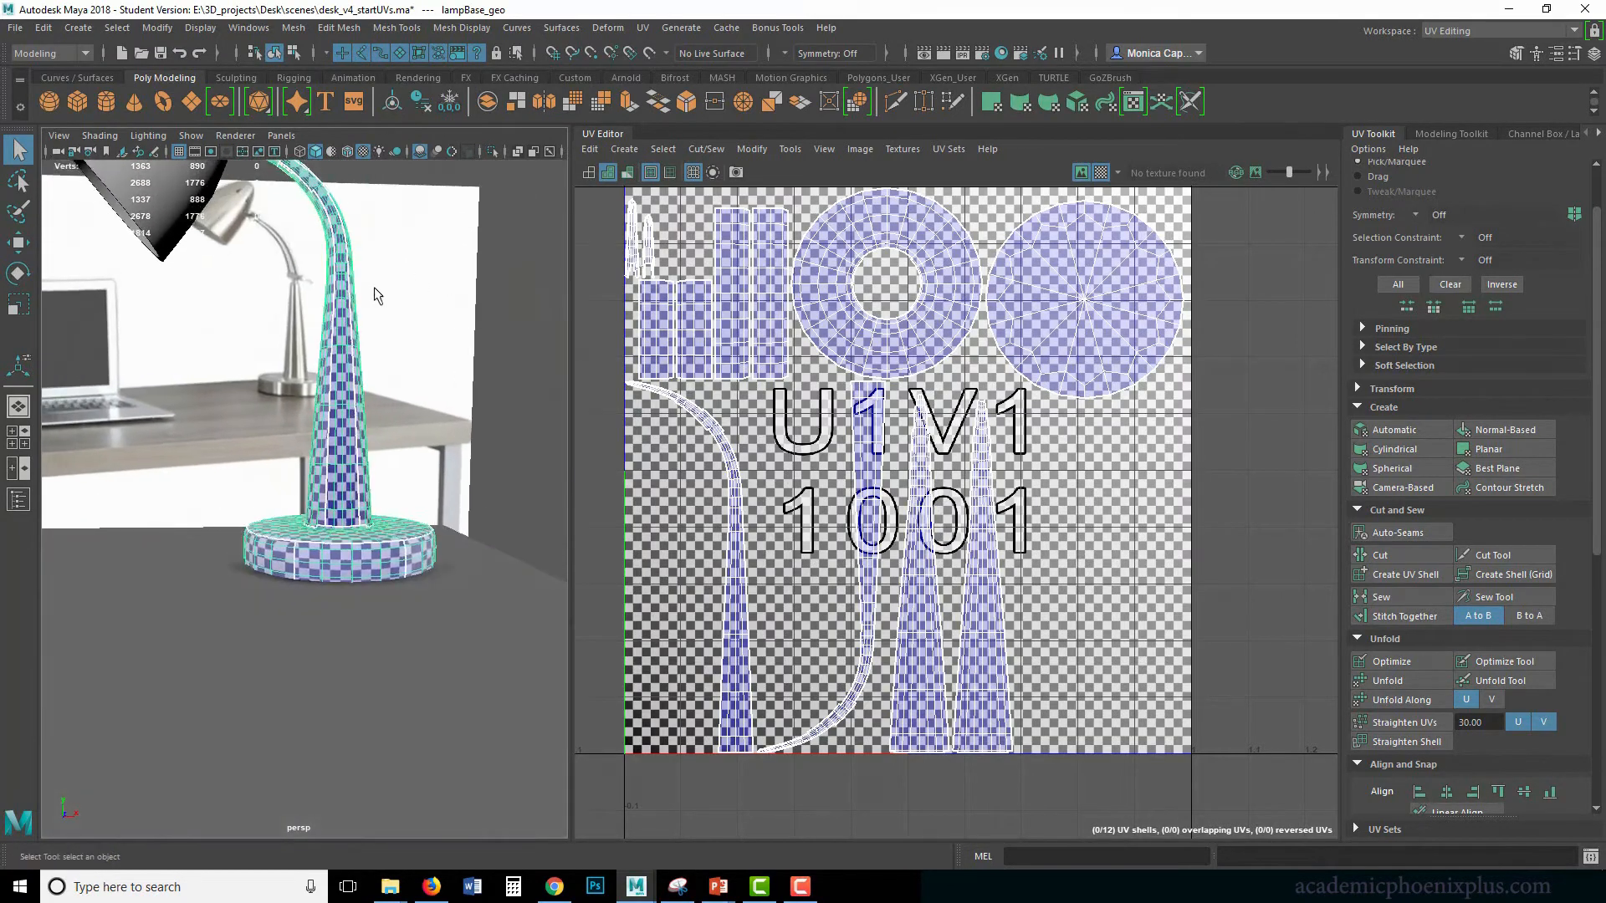
pyautogui.moveTo(326, 537)
pyautogui.keyDown('alt'); pyautogui.mouseDown()
pyautogui.moveTo(324, 558)
pyautogui.moveTo(341, 527)
pyautogui.mouseUp(); pyautogui.keyUp('alt')
pyautogui.moveTo(341, 526); pyautogui.dragTo(337, 470, button='right')
pyautogui.moveTo(176, 459); pyautogui.dragTo(473, 643)
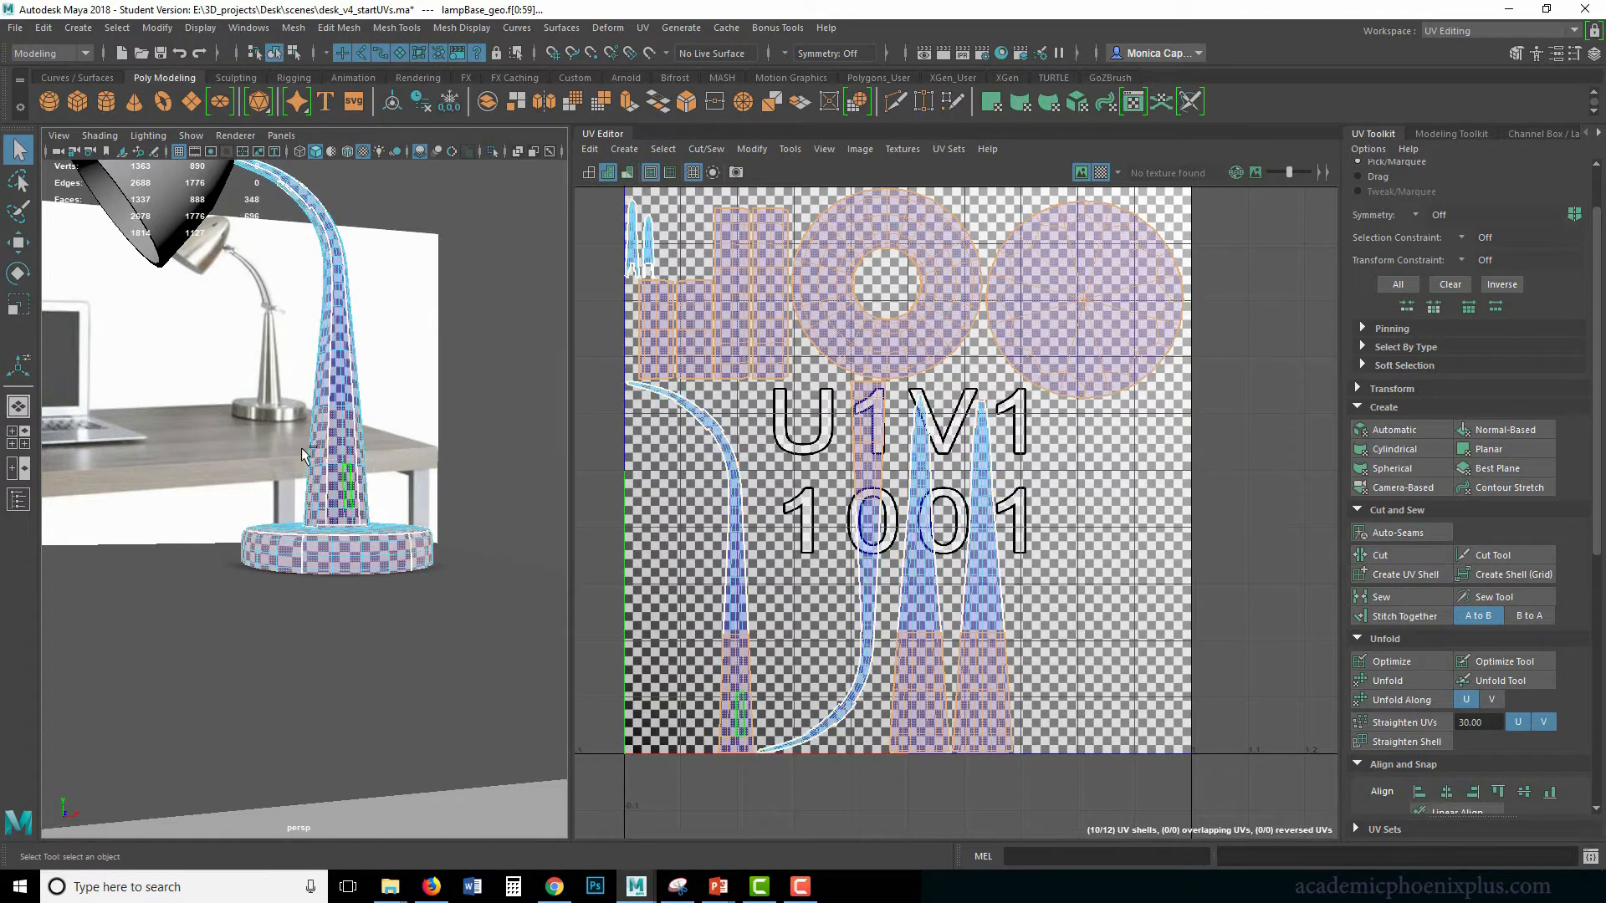
pyautogui.keyDown('ctrl'); pyautogui.moveTo(397, 516); pyautogui.dragTo(397, 518); pyautogui.keyUp('ctrl')
pyautogui.keyDown('alt'); pyautogui.moveTo(411, 435); pyautogui.dragTo(222, 474); pyautogui.keyUp('alt')
pyautogui.click(1101, 172)
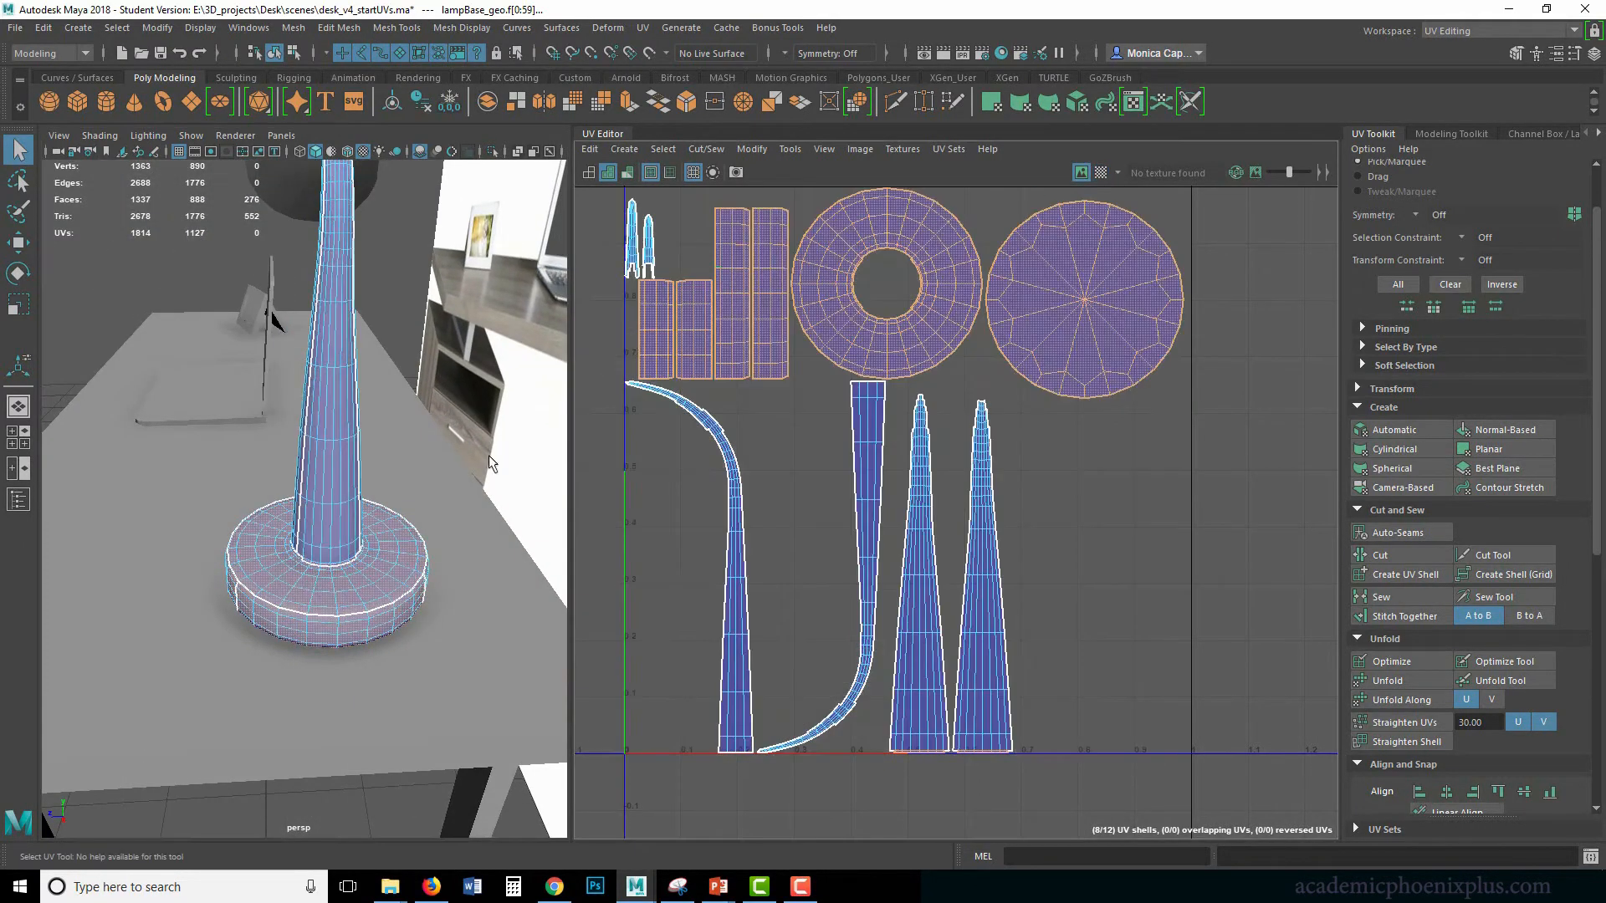
# Narrow the face selection to the outer side wall of the lamp's round foot, deselecting its top ring and underside faces.
pyautogui.click(433, 494)
pyautogui.hotkey('ctrl', 'z')
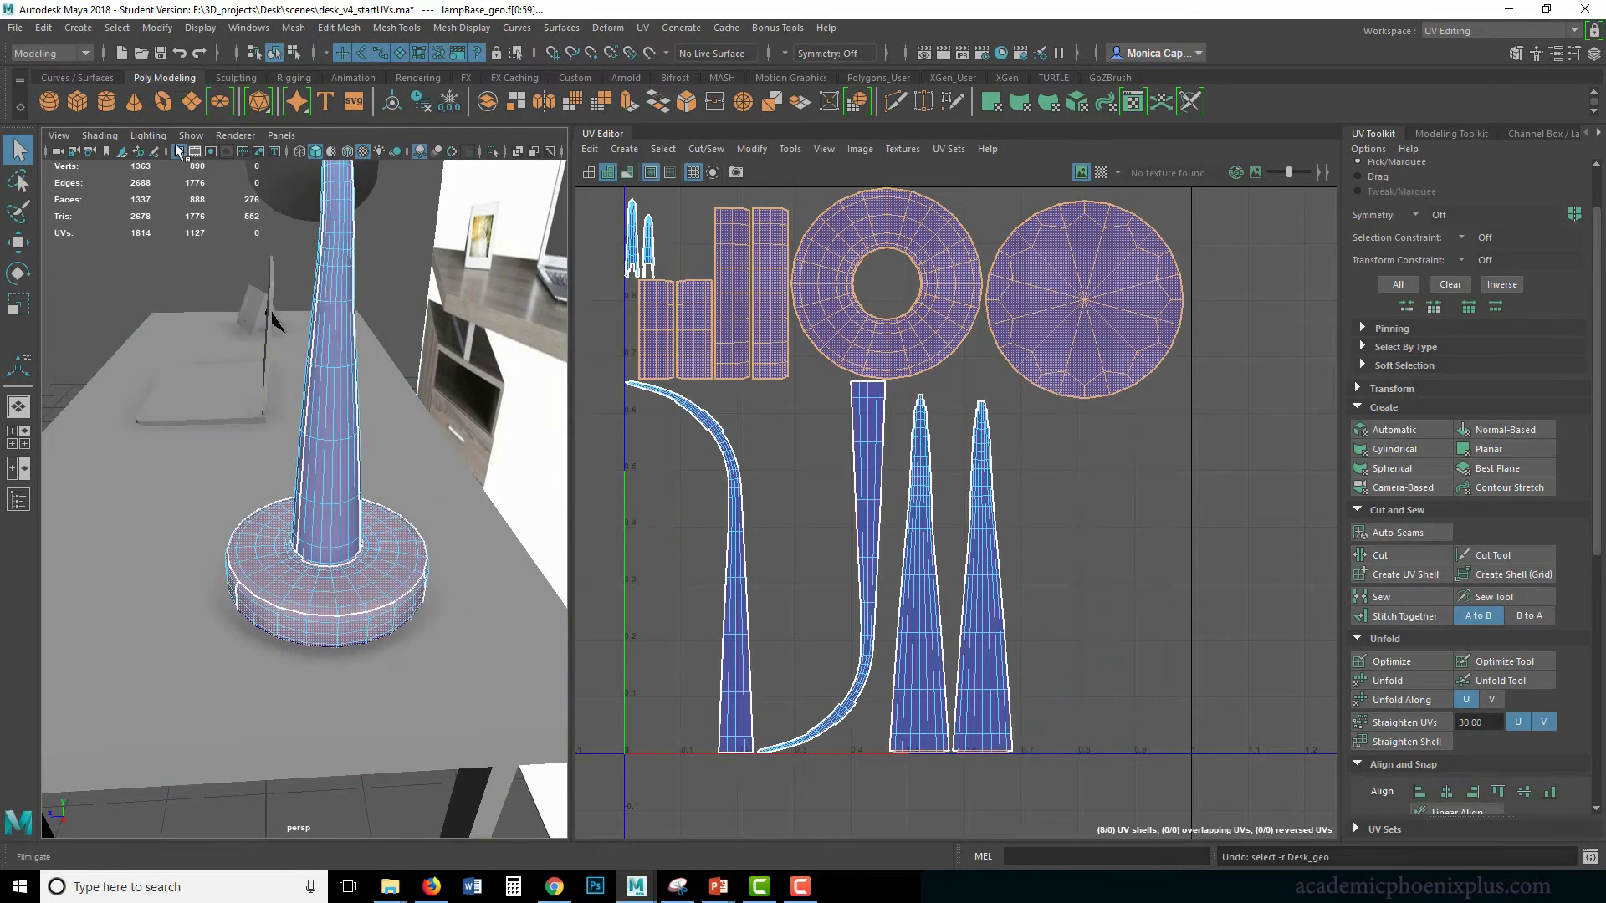
pyautogui.click(17, 436)
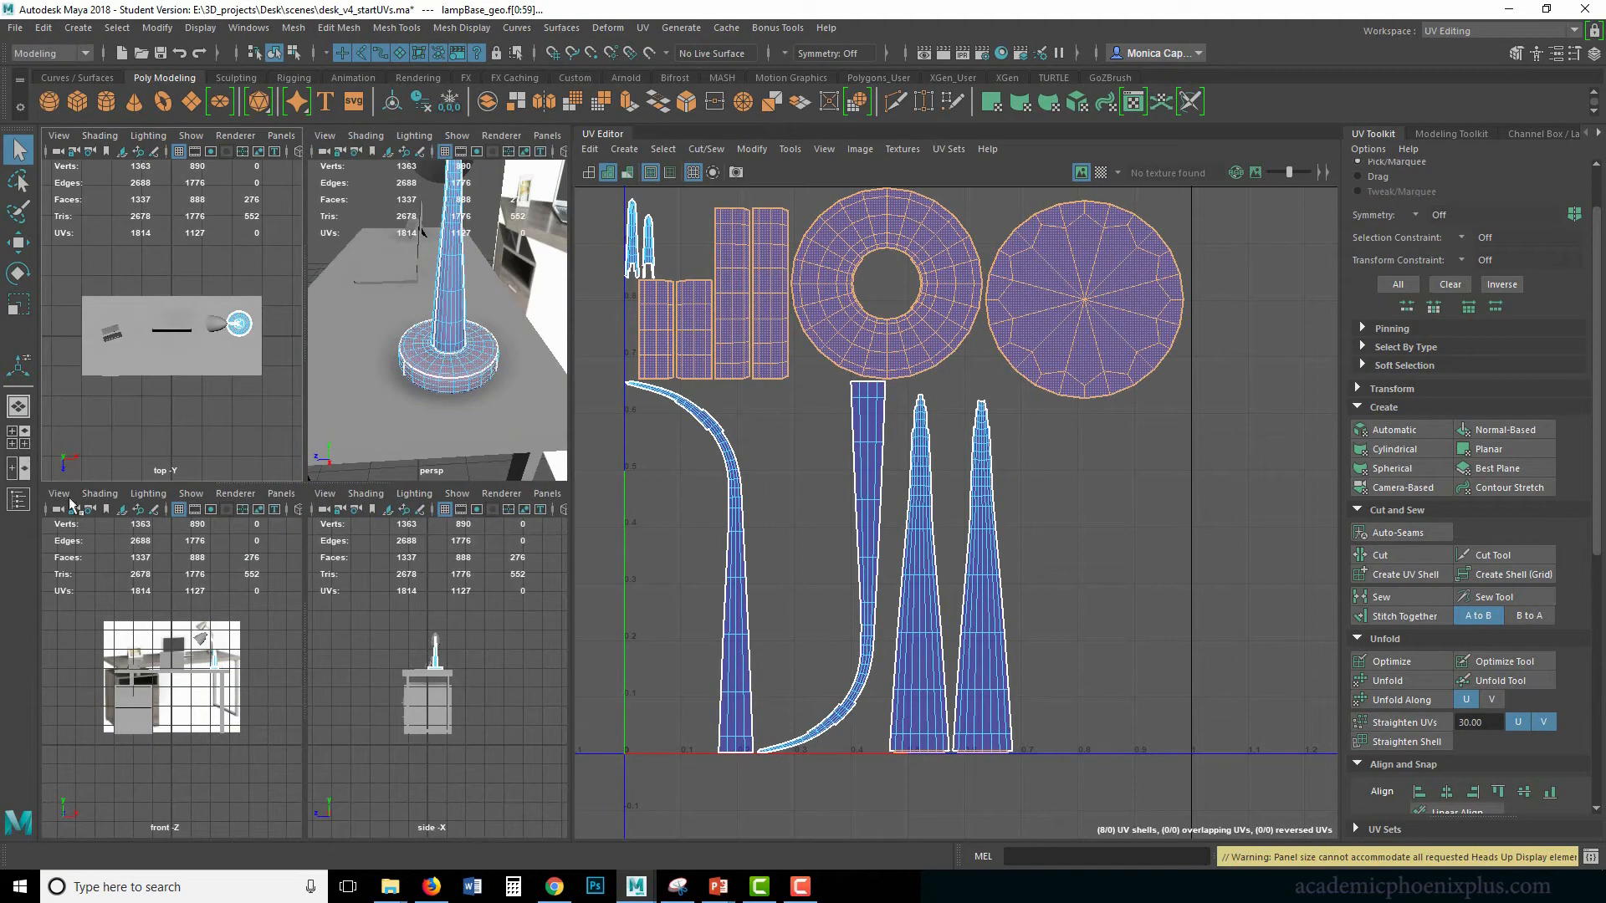
pyautogui.press('f')
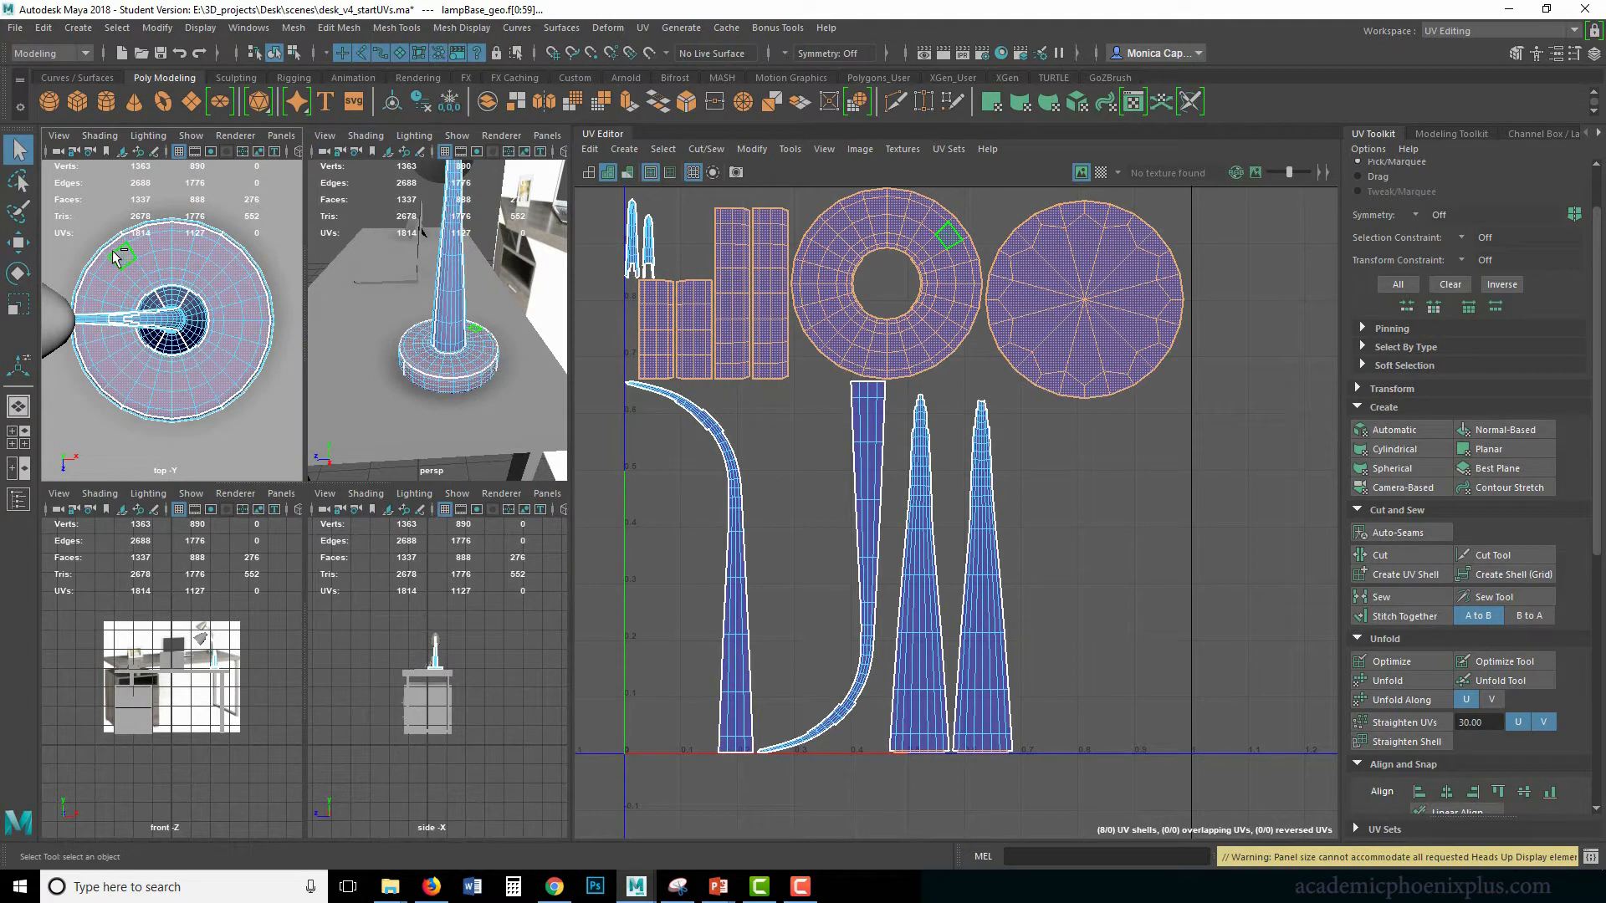
pyautogui.click(239, 372)
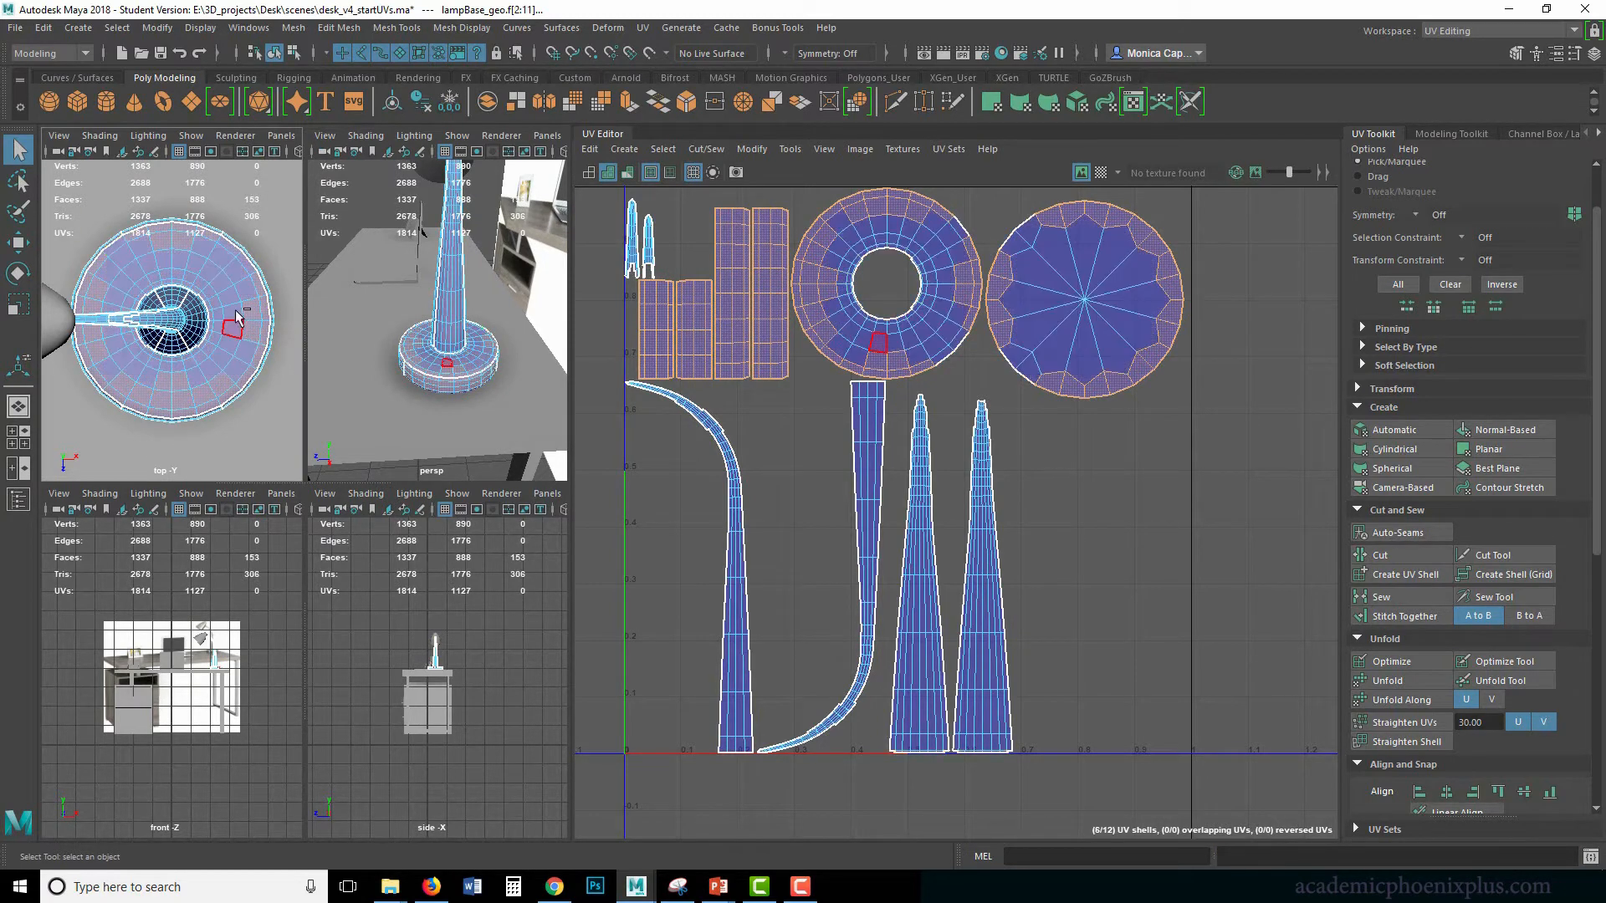
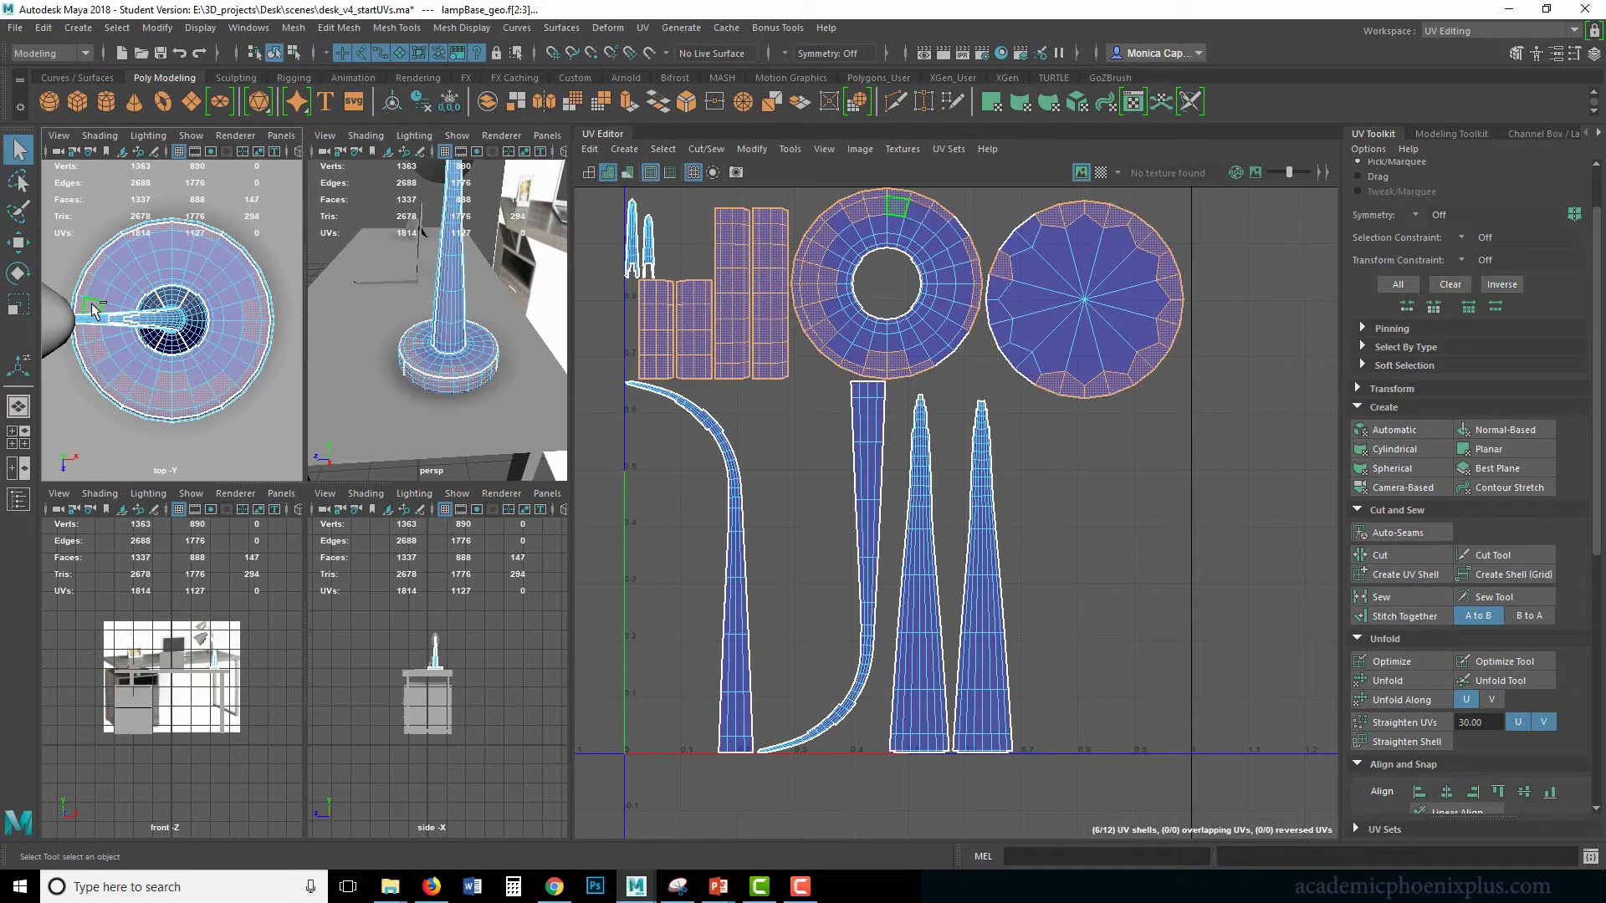
pyautogui.keyDown('ctrl'); pyautogui.click(266, 308); pyautogui.keyUp('ctrl')
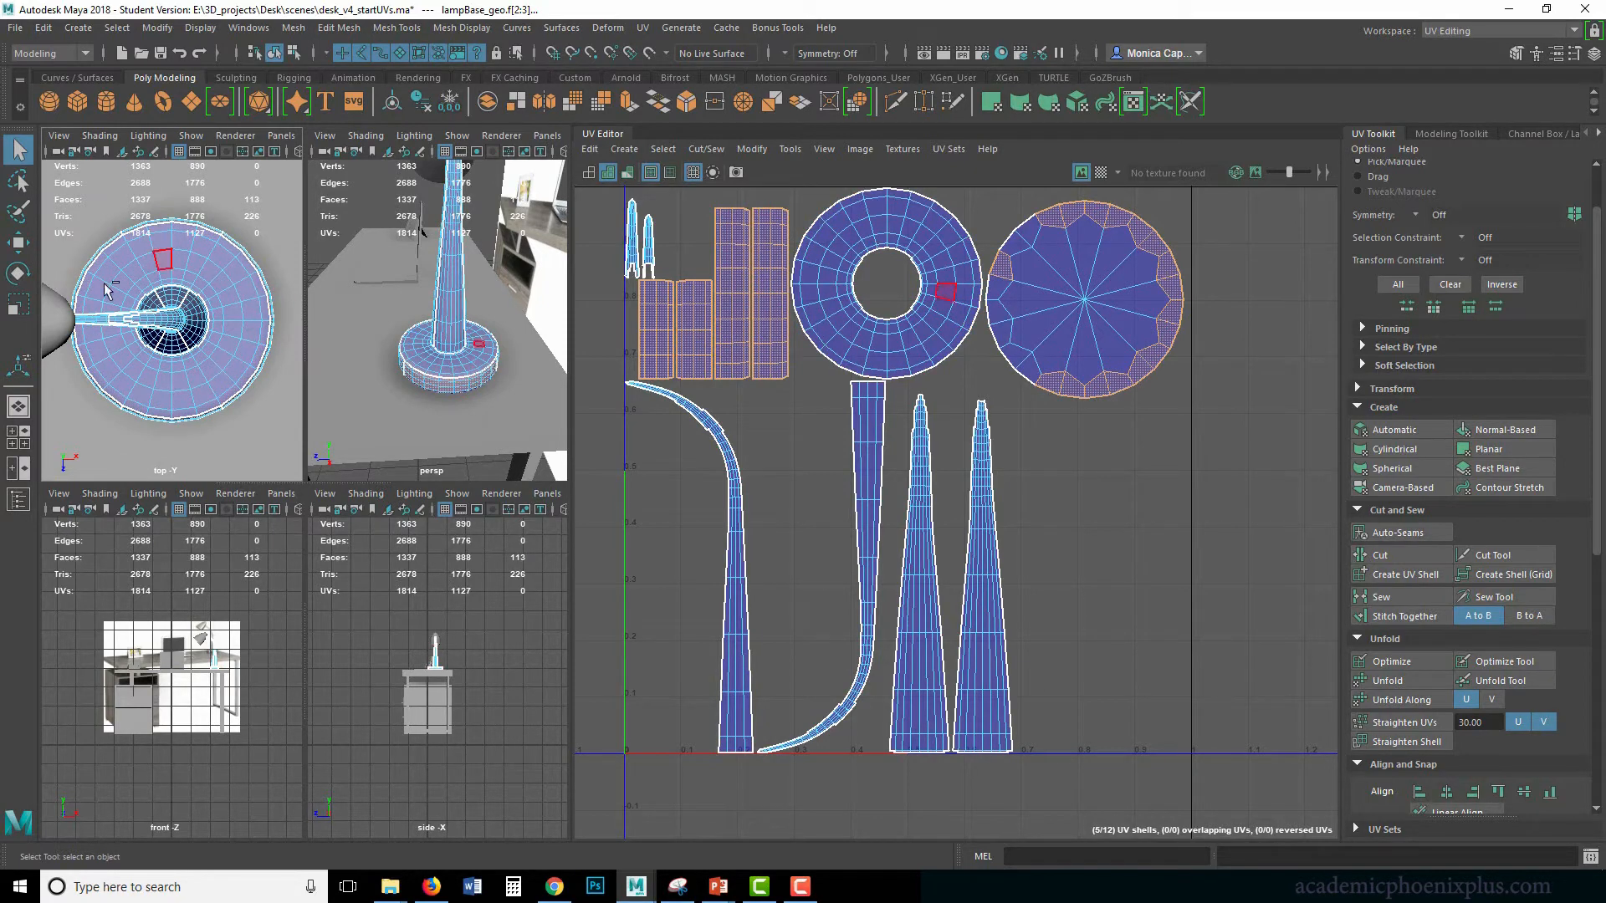
pyautogui.keyDown('alt'); pyautogui.moveTo(456, 413); pyautogui.dragTo(508, 371); pyautogui.keyUp('alt')
pyautogui.keyDown('ctrl'); pyautogui.moveTo(1234, 405); pyautogui.dragTo(1001, 201); pyautogui.keyUp('ctrl')
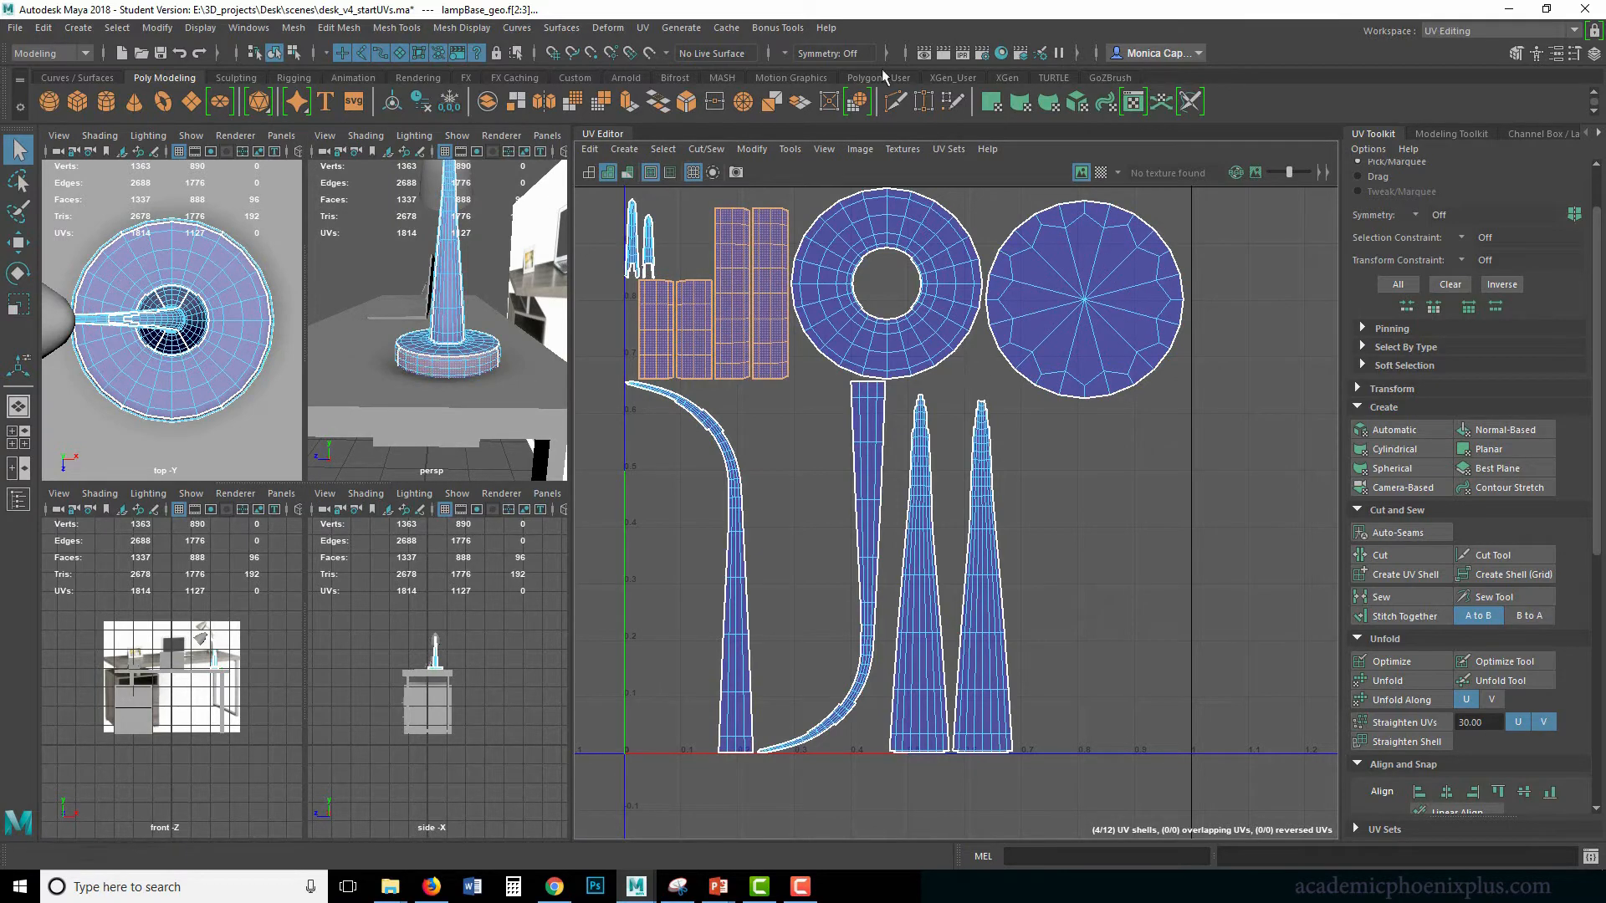
# Apply Cylindrical UV mapping to the foot's side wall and widen the projection around the whole foot.
pyautogui.click(642, 27)
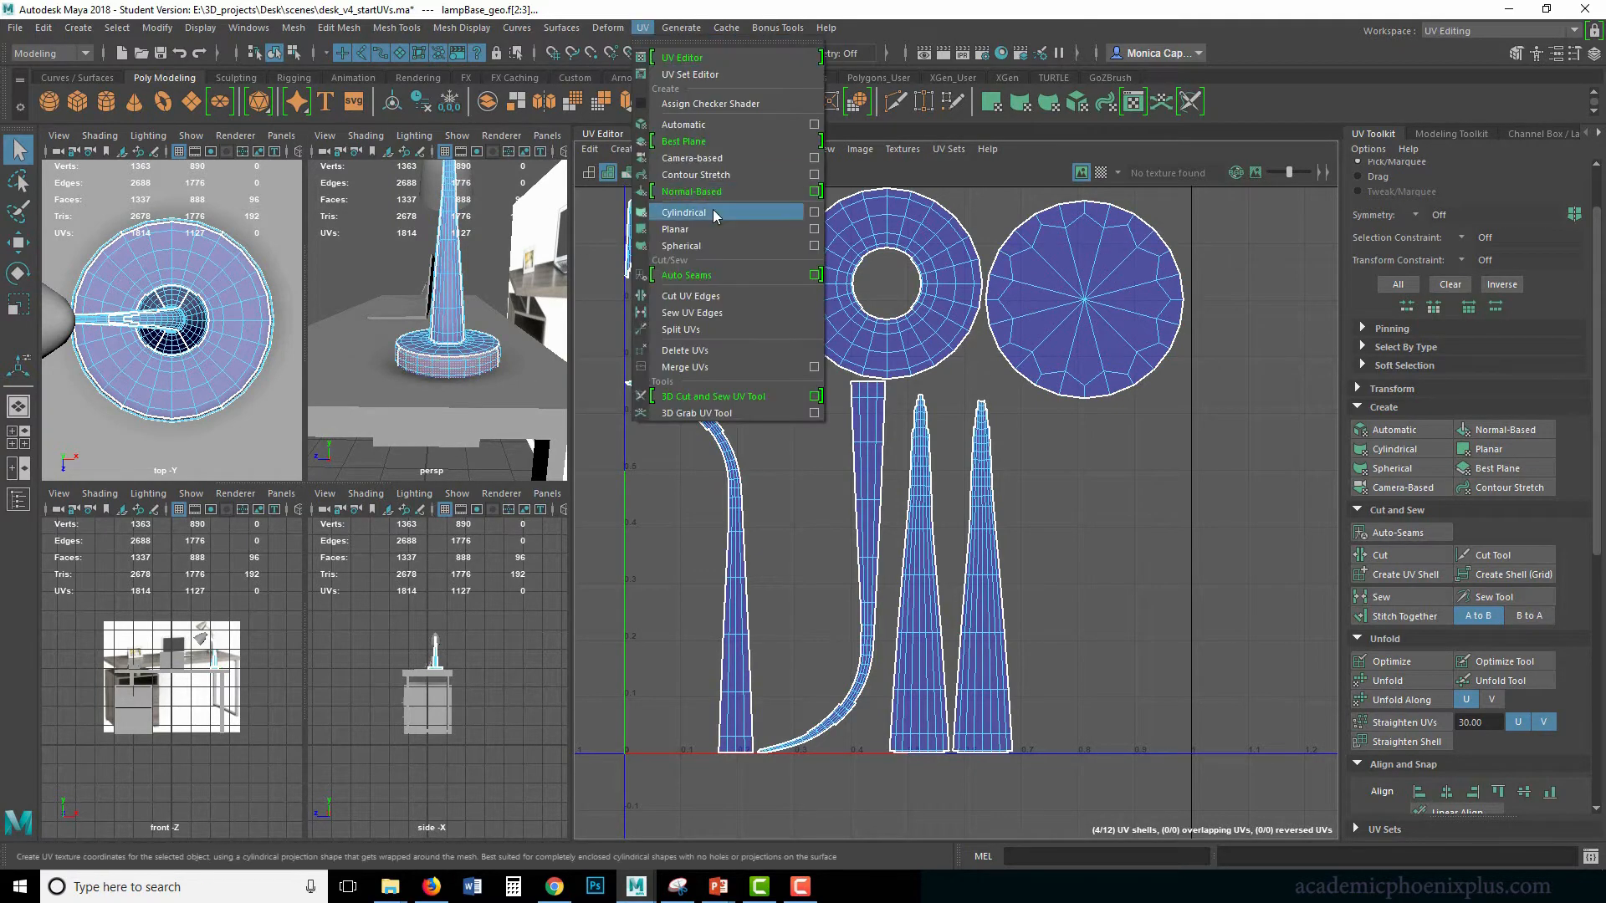
pyautogui.click(713, 216)
pyautogui.keyDown('alt'); pyautogui.moveTo(493, 339); pyautogui.dragTo(440, 361); pyautogui.keyUp('alt')
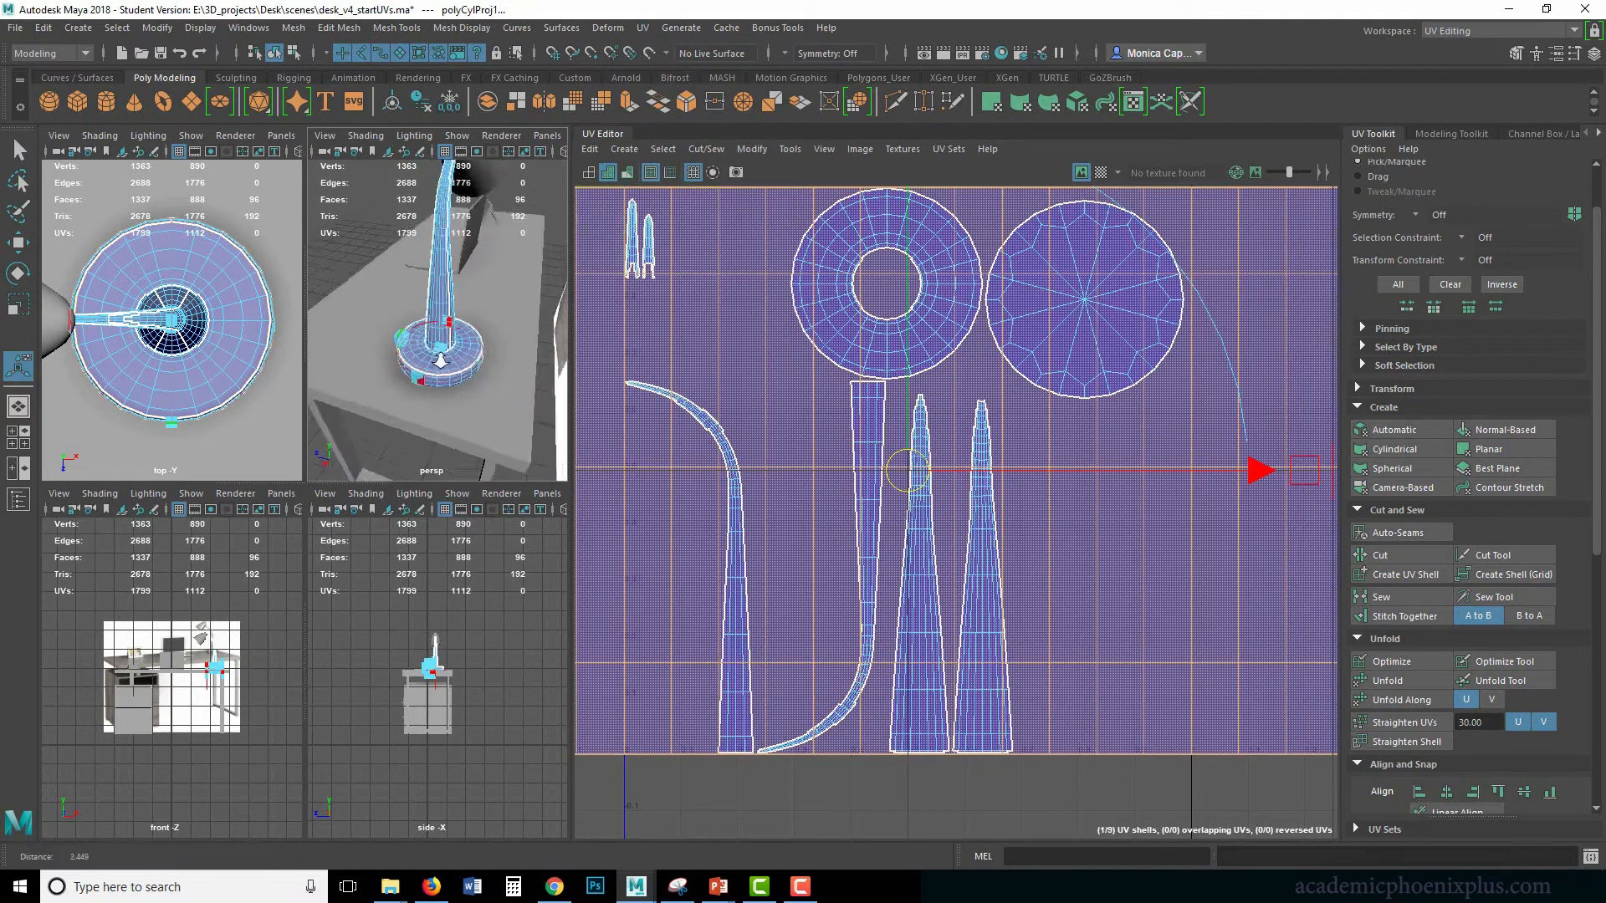
pyautogui.keyDown('alt'); pyautogui.moveTo(441, 362); pyautogui.dragTo(391, 359, button='right'); pyautogui.keyUp('alt')
pyautogui.keyDown('alt'); pyautogui.moveTo(392, 359); pyautogui.dragTo(354, 358, button='middle'); pyautogui.keyUp('alt')
pyautogui.keyDown('alt'); pyautogui.moveTo(355, 358); pyautogui.dragTo(405, 373, button='right'); pyautogui.keyUp('alt')
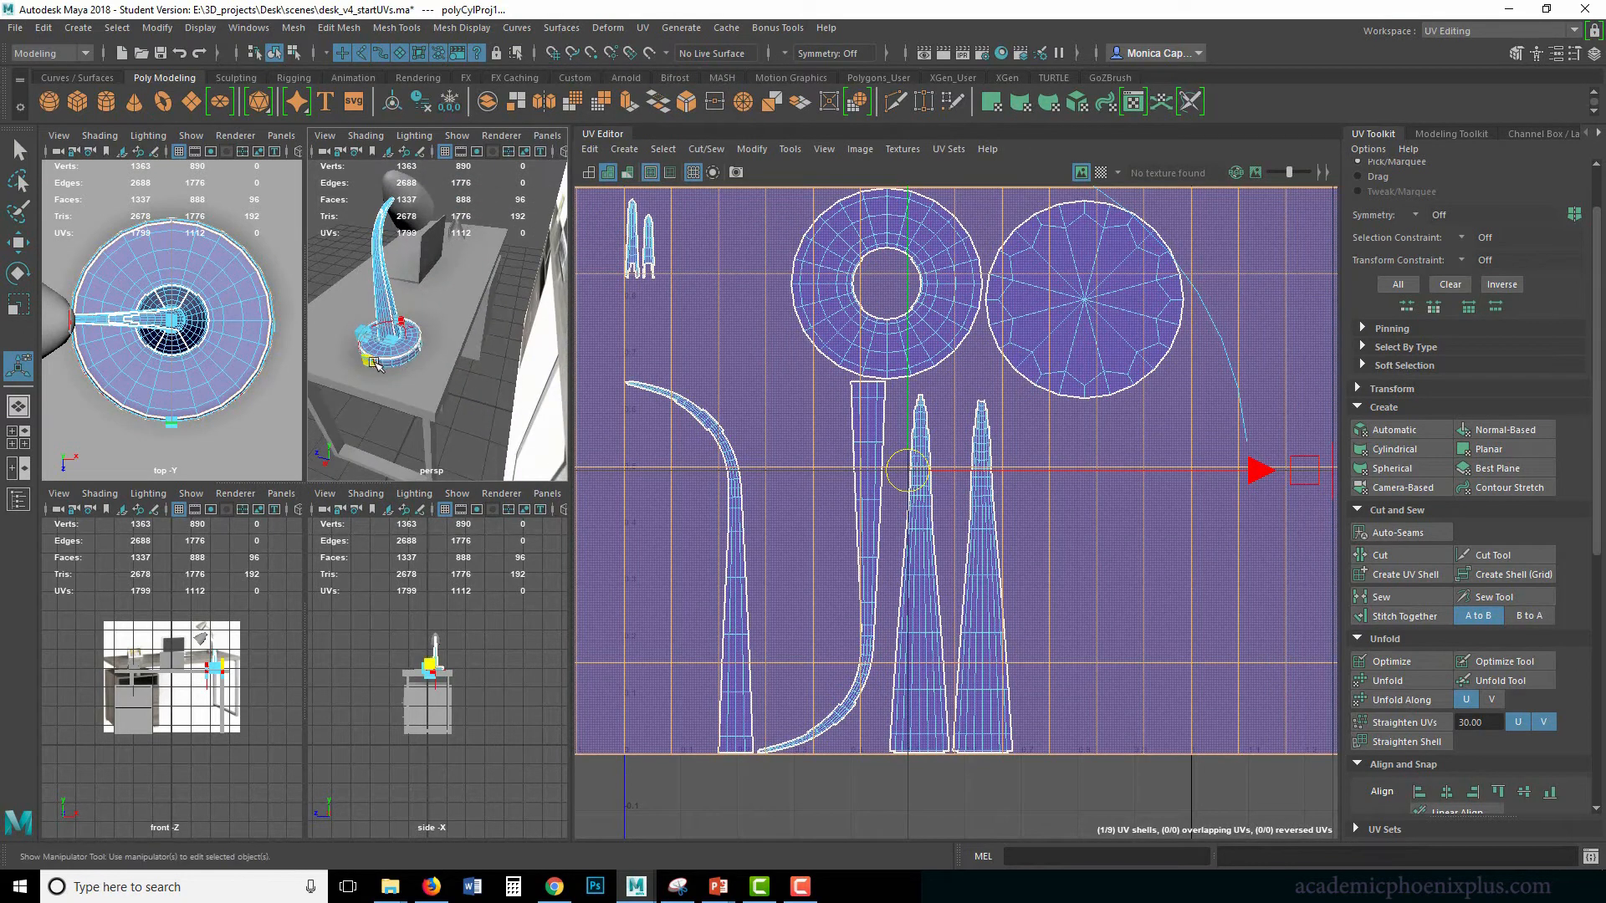
pyautogui.moveTo(377, 366); pyautogui.dragTo(443, 358)
# Move the side wall's UV shell out to the left of the U1V1 tile and turn on the checker map.
pyautogui.keyDown('alt'); pyautogui.moveTo(1068, 366); pyautogui.dragTo(1133, 336, button='middle'); pyautogui.keyUp('alt')
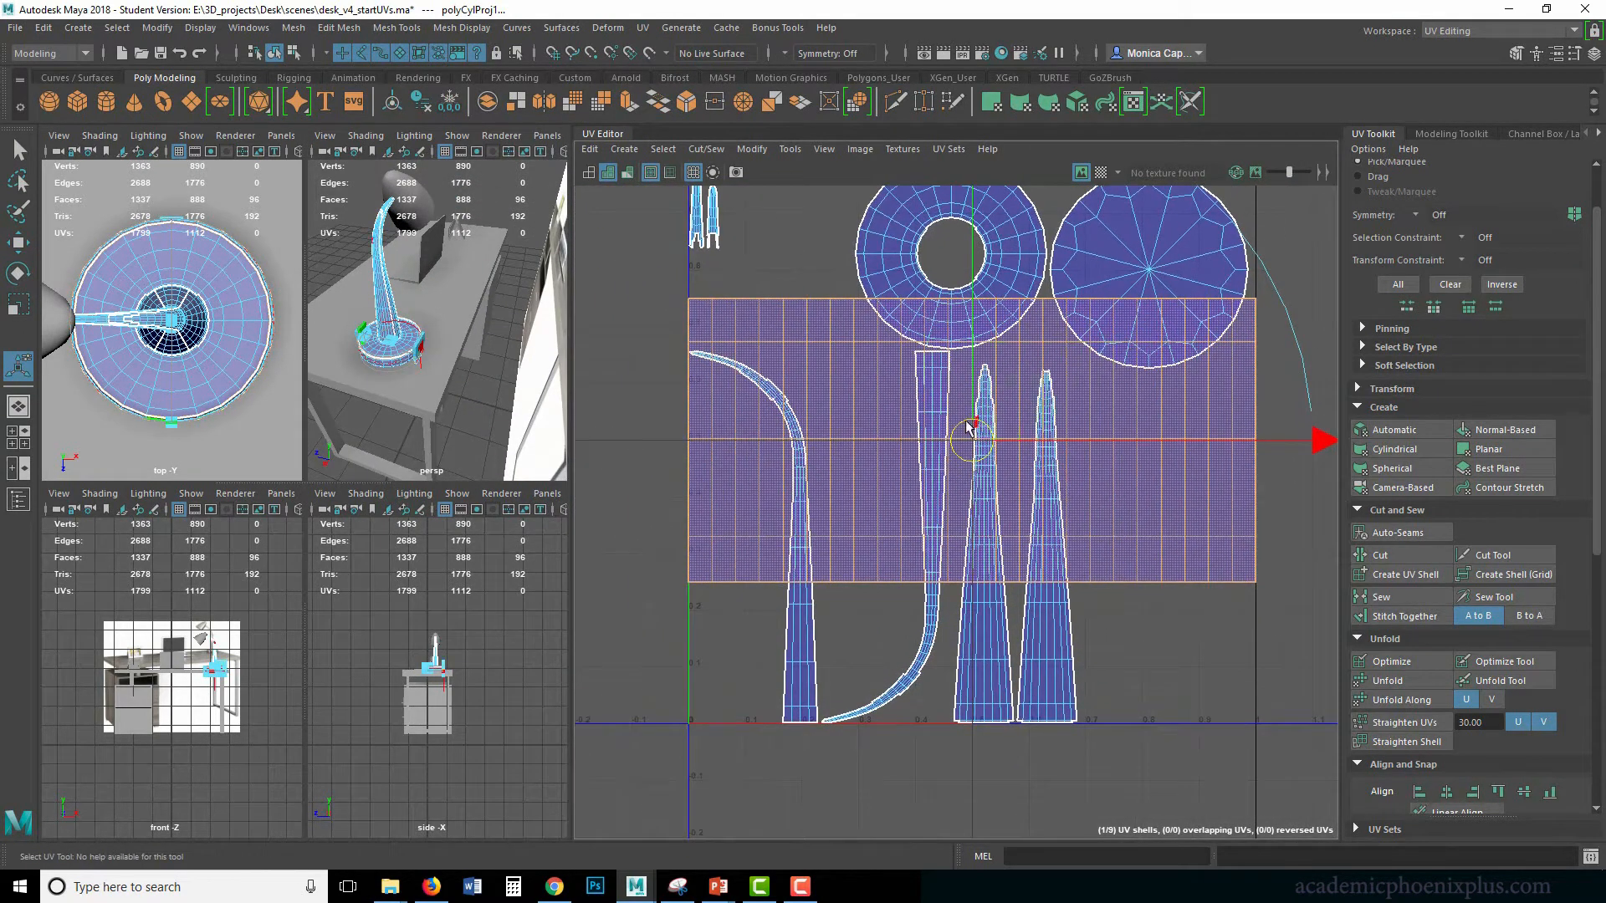
pyautogui.moveTo(968, 426); pyautogui.dragTo(312, 488)
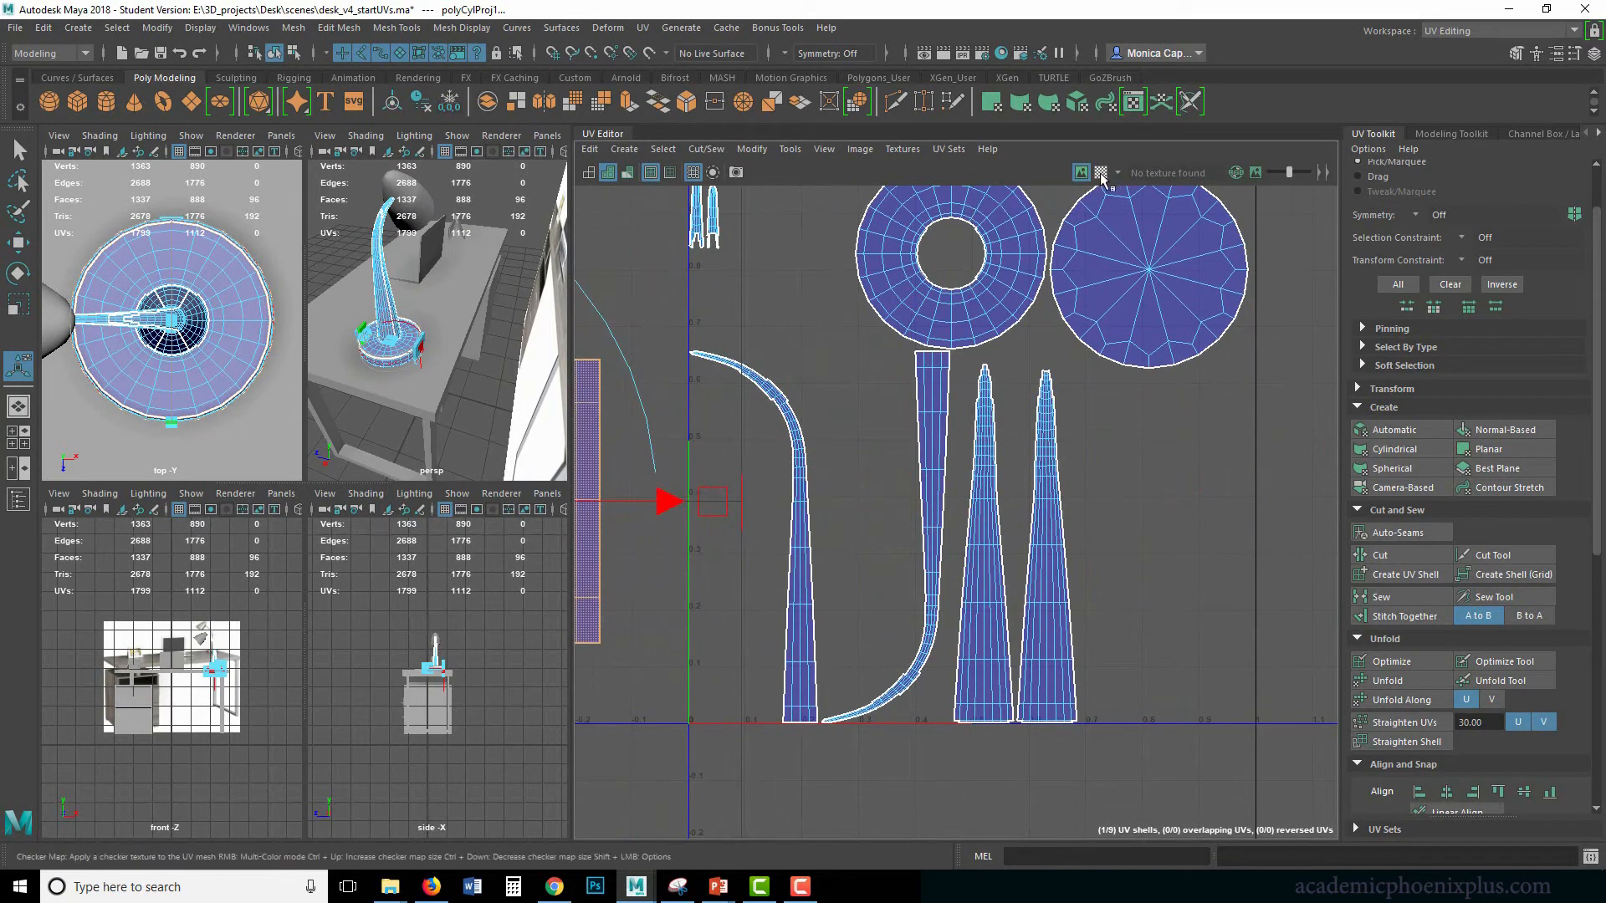
pyautogui.click(1101, 173)
# Scale the side wall's UV shell down vertically into a thin strip so its checkers look roughly square.
pyautogui.keyDown('alt'); pyautogui.moveTo(446, 349); pyautogui.dragTo(537, 385, button='right'); pyautogui.keyUp('alt')
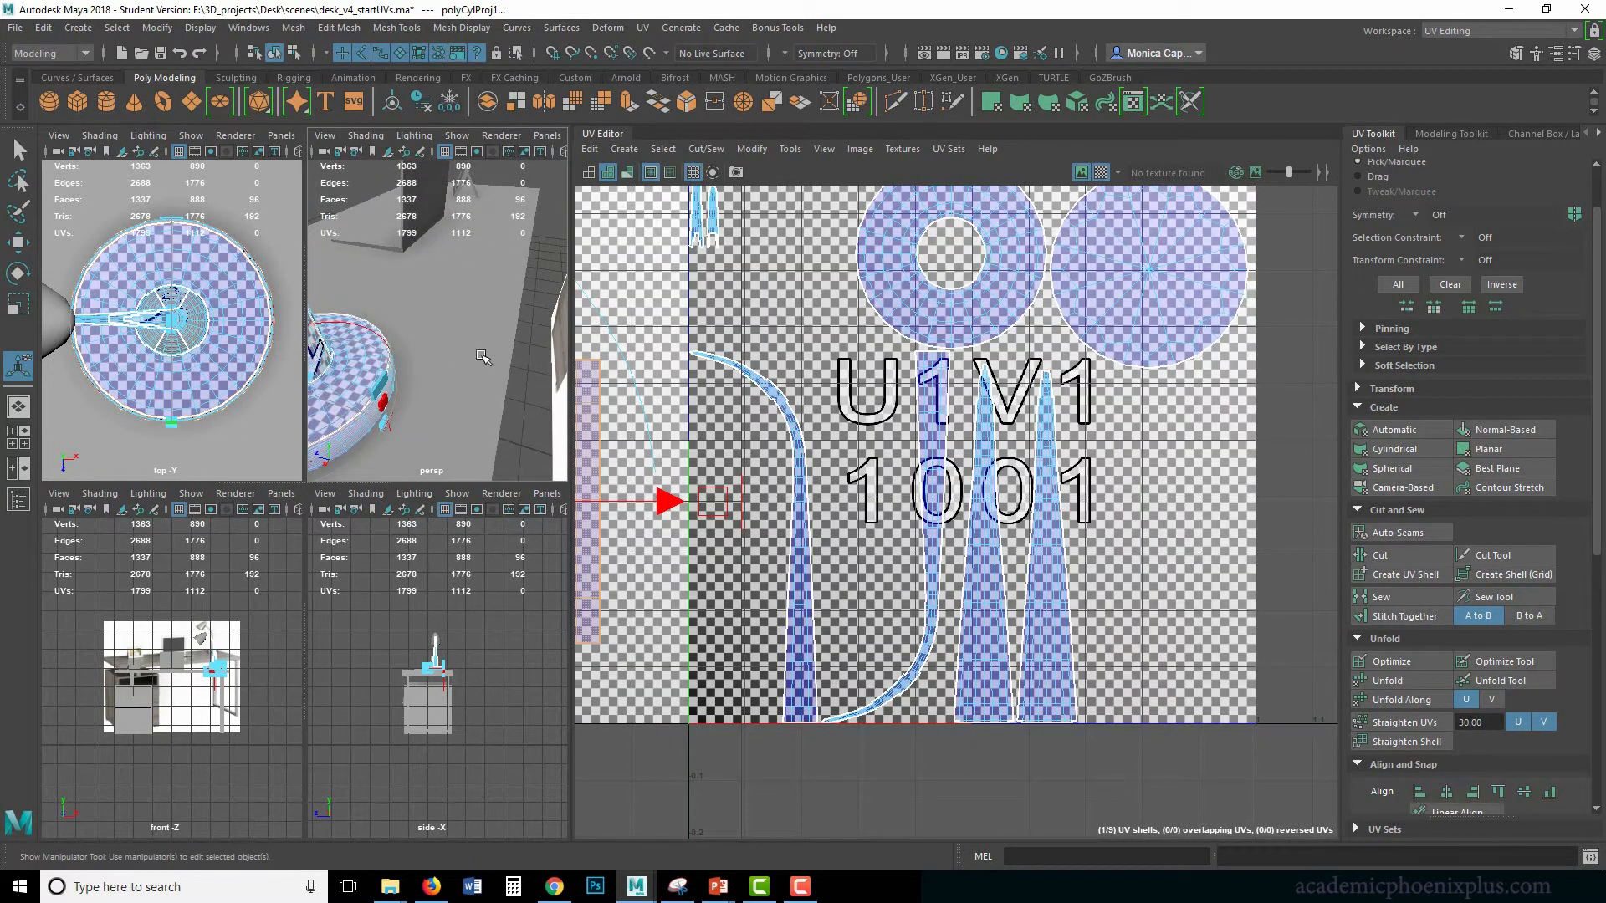
pyautogui.keyDown('alt'); pyautogui.moveTo(440, 425); pyautogui.dragTo(460, 335); pyautogui.keyUp('alt')
pyautogui.keyDown('alt'); pyautogui.moveTo(598, 386); pyautogui.dragTo(907, 355, button='middle'); pyautogui.keyUp('alt')
pyautogui.keyDown('alt'); pyautogui.moveTo(907, 355); pyautogui.dragTo(918, 303, button='right'); pyautogui.keyUp('alt')
pyautogui.press('r')
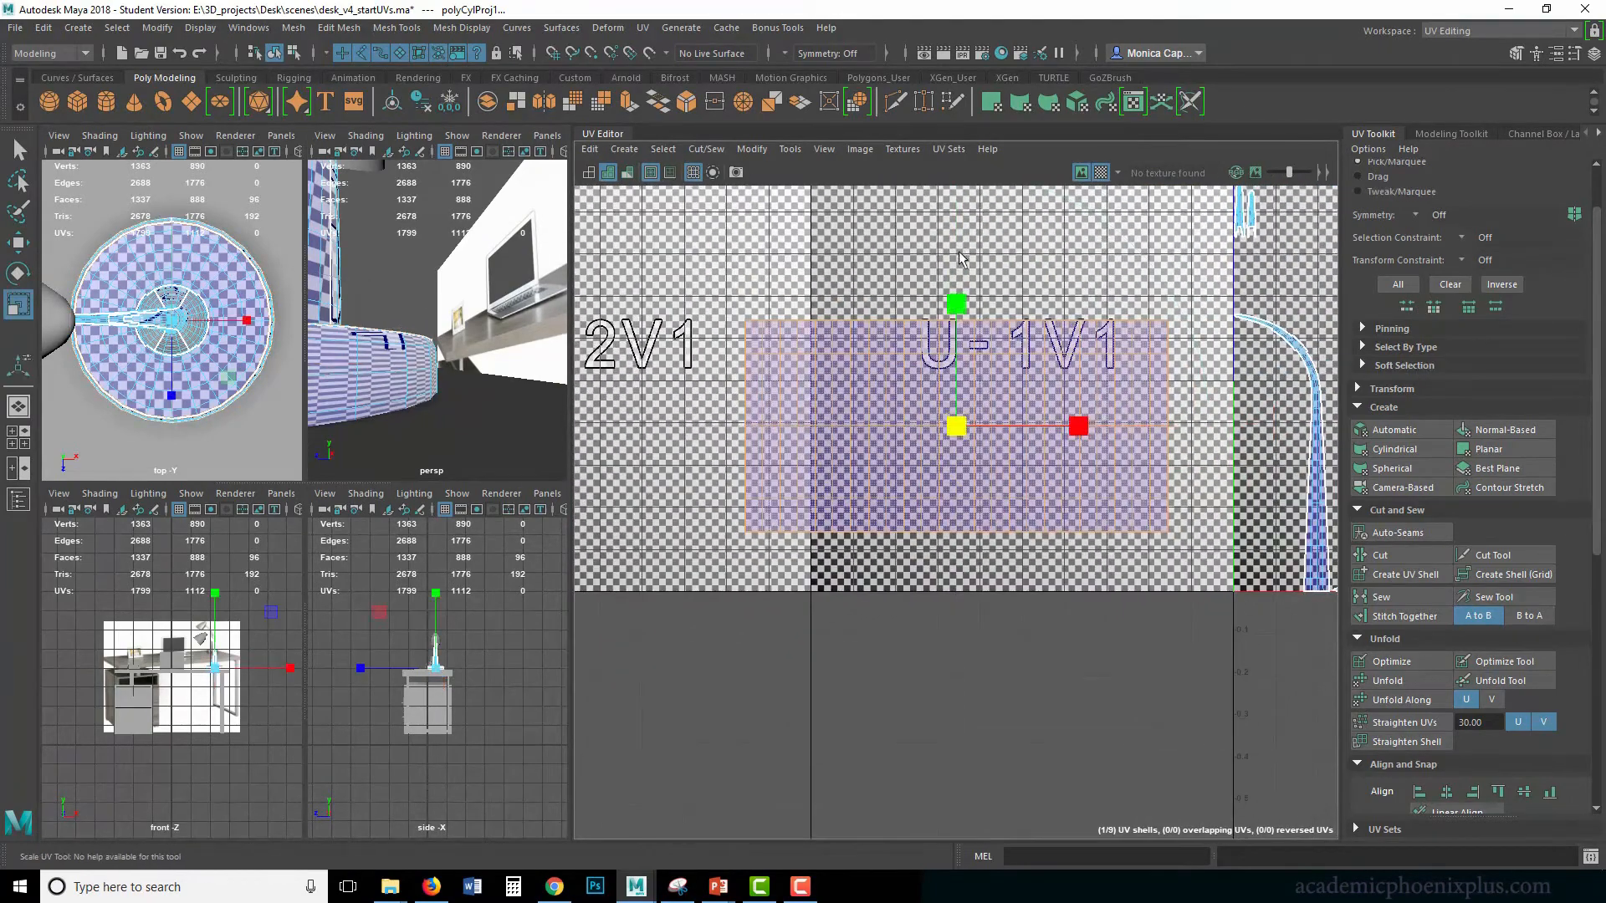
pyautogui.keyDown('alt'); pyautogui.moveTo(959, 284); pyautogui.dragTo(956, 325, button='middle'); pyautogui.keyUp('alt')
pyautogui.moveTo(956, 328); pyautogui.dragTo(929, 454)
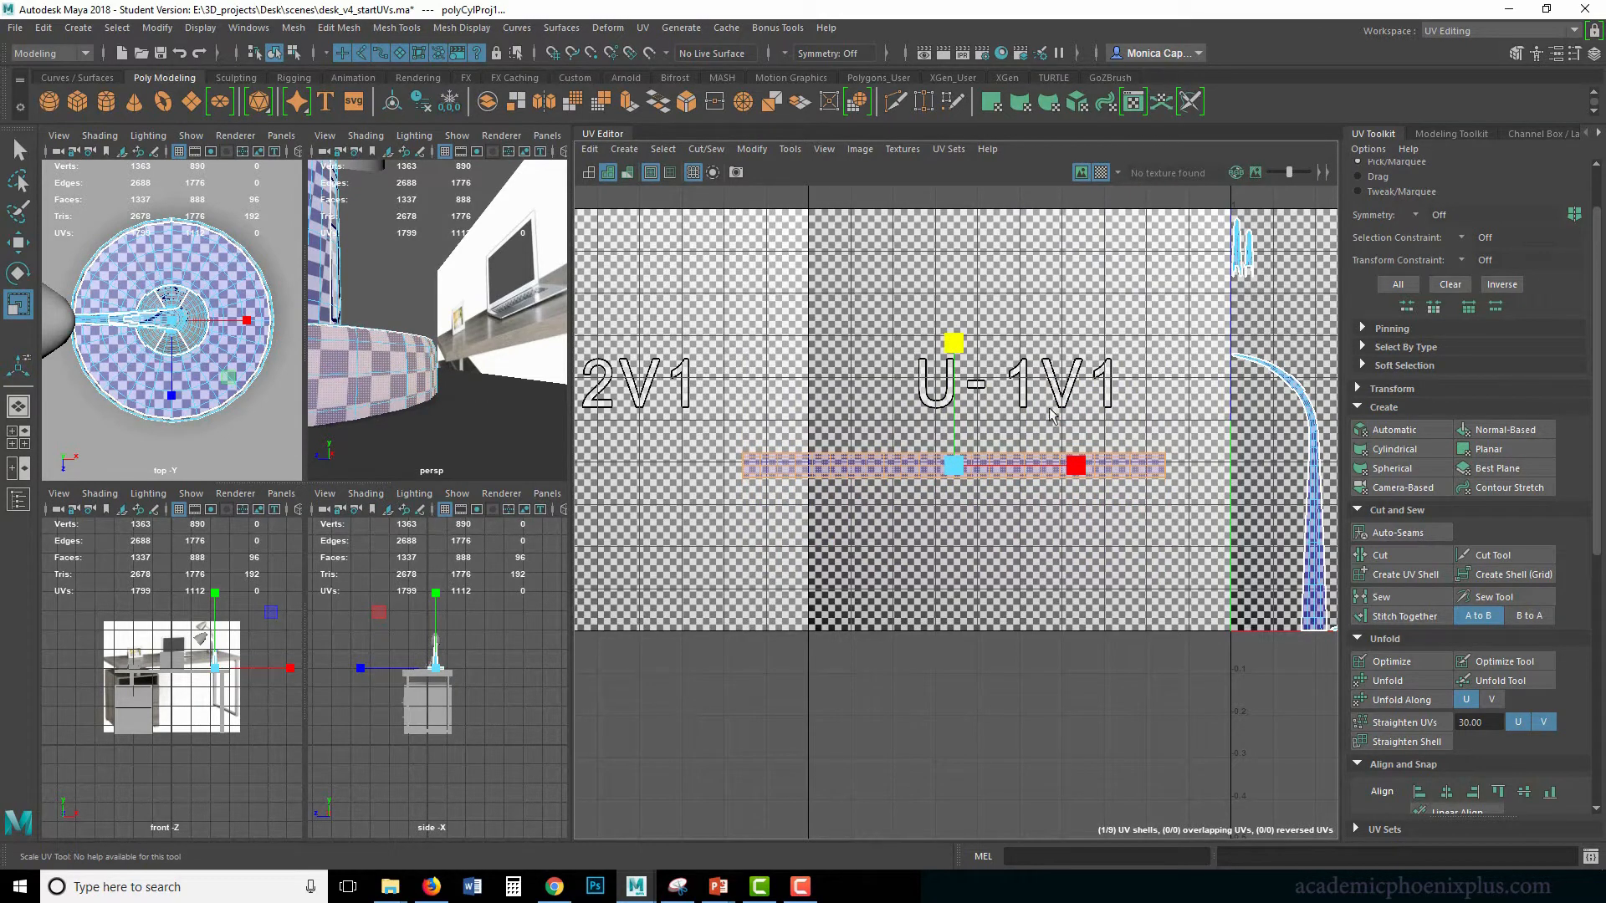
# Select the foot's ring and disc UV shells and move them into the U-1V1 tile above the side strip.
pyautogui.keyDown('alt'); pyautogui.moveTo(1184, 395); pyautogui.dragTo(695, 432, button='middle'); pyautogui.keyUp('alt')
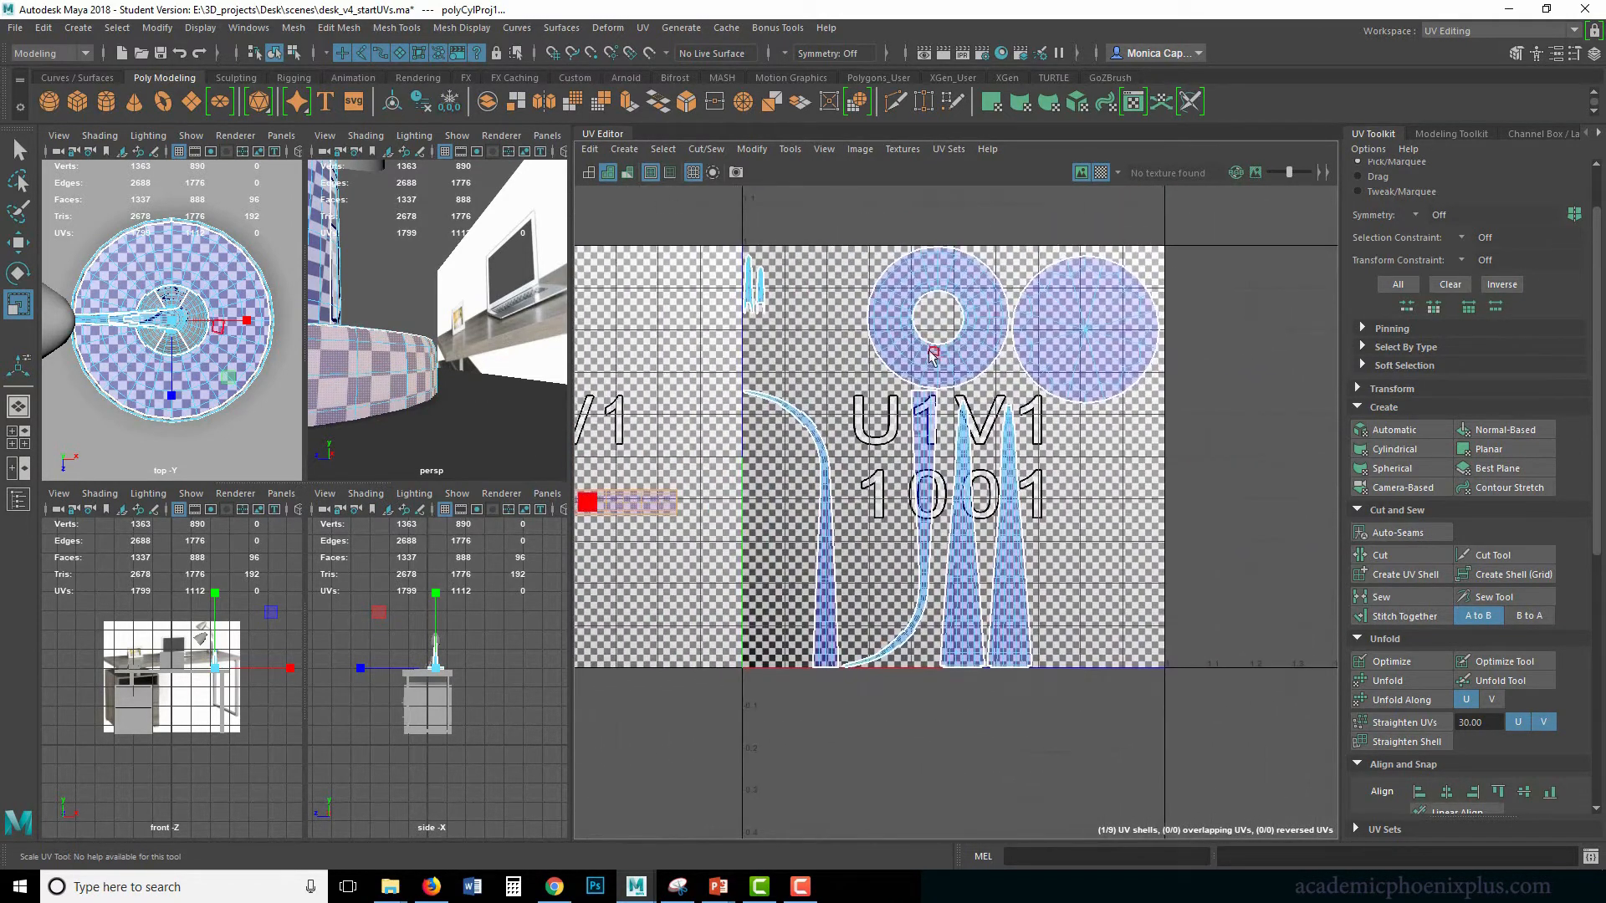
pyautogui.moveTo(940, 350); pyautogui.dragTo(942, 378, button='right')
pyautogui.click(943, 372)
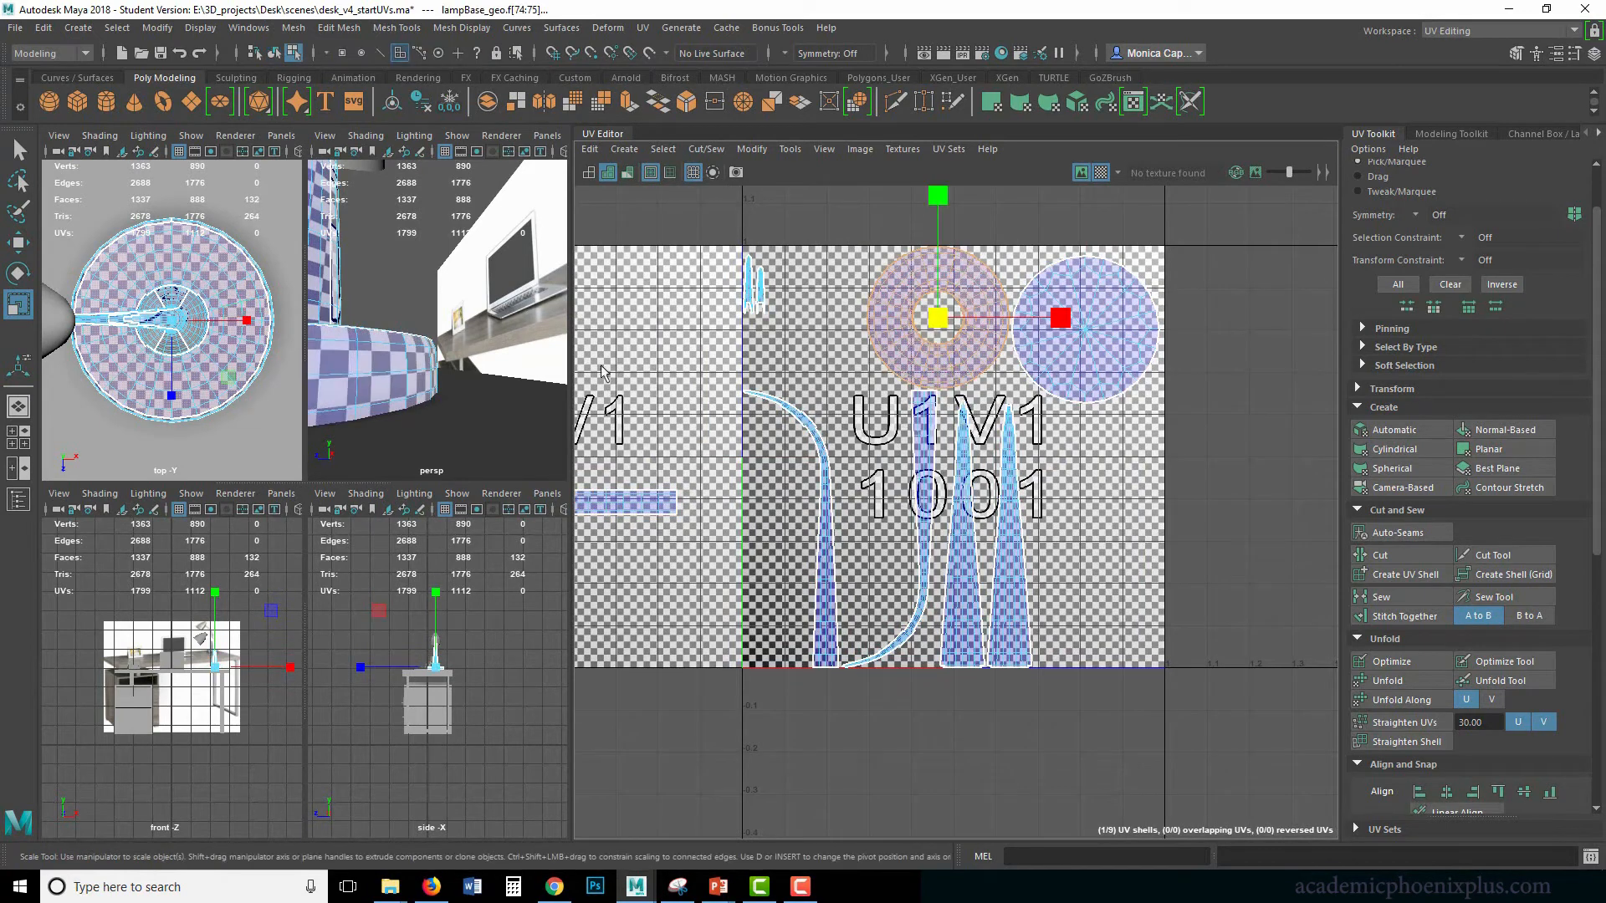
pyautogui.click(91, 317)
pyautogui.click(974, 347)
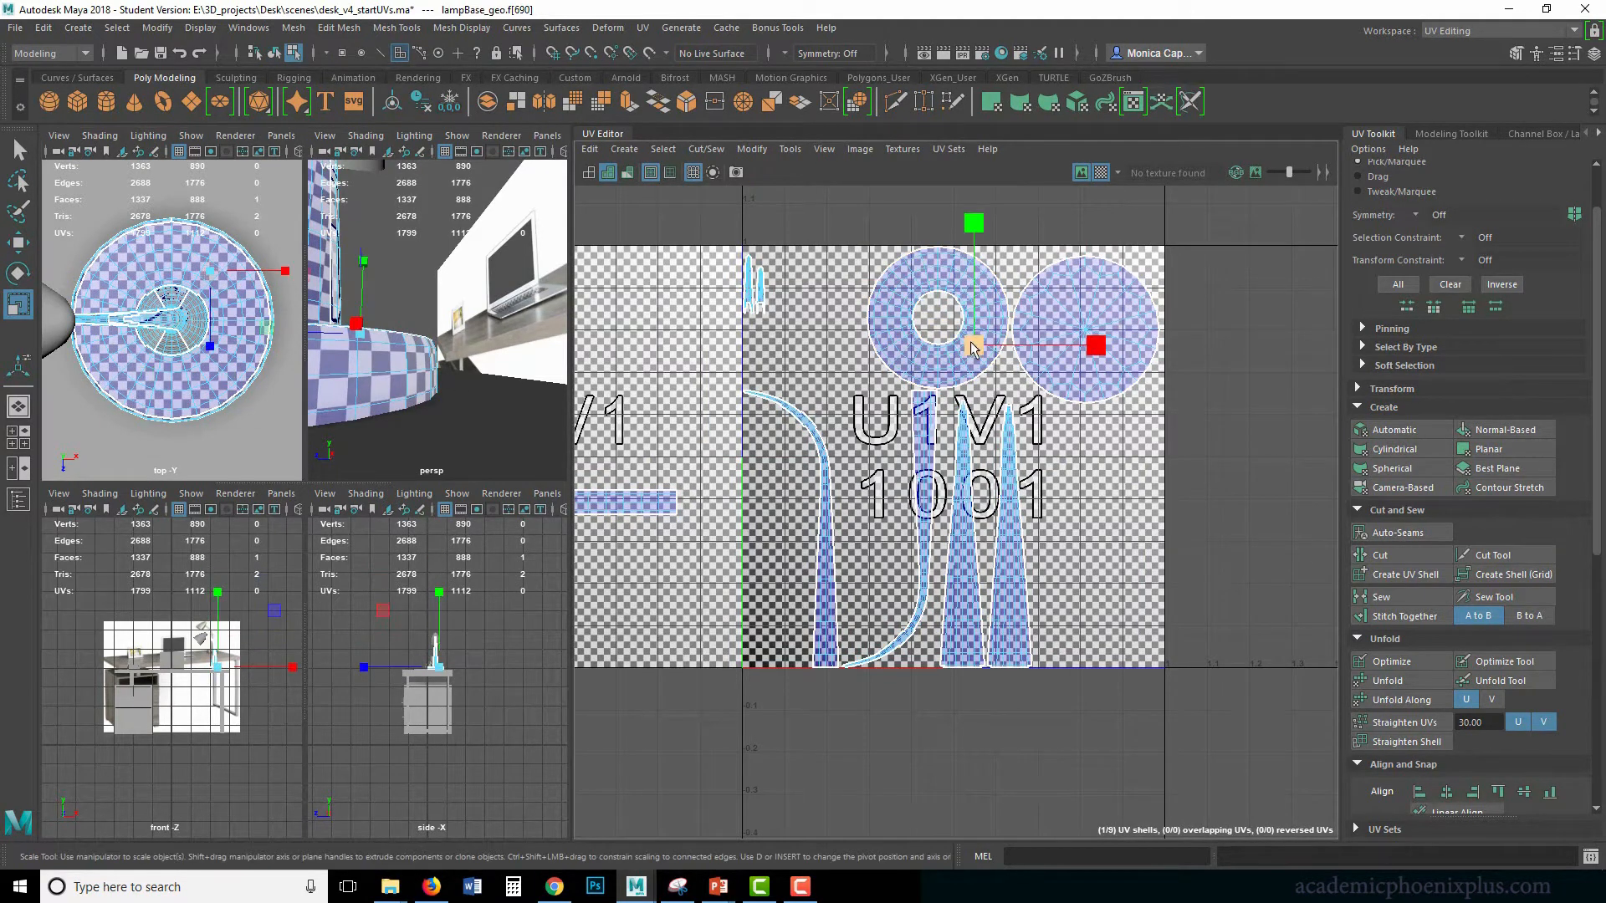
pyautogui.click(964, 373)
pyautogui.click(1148, 320)
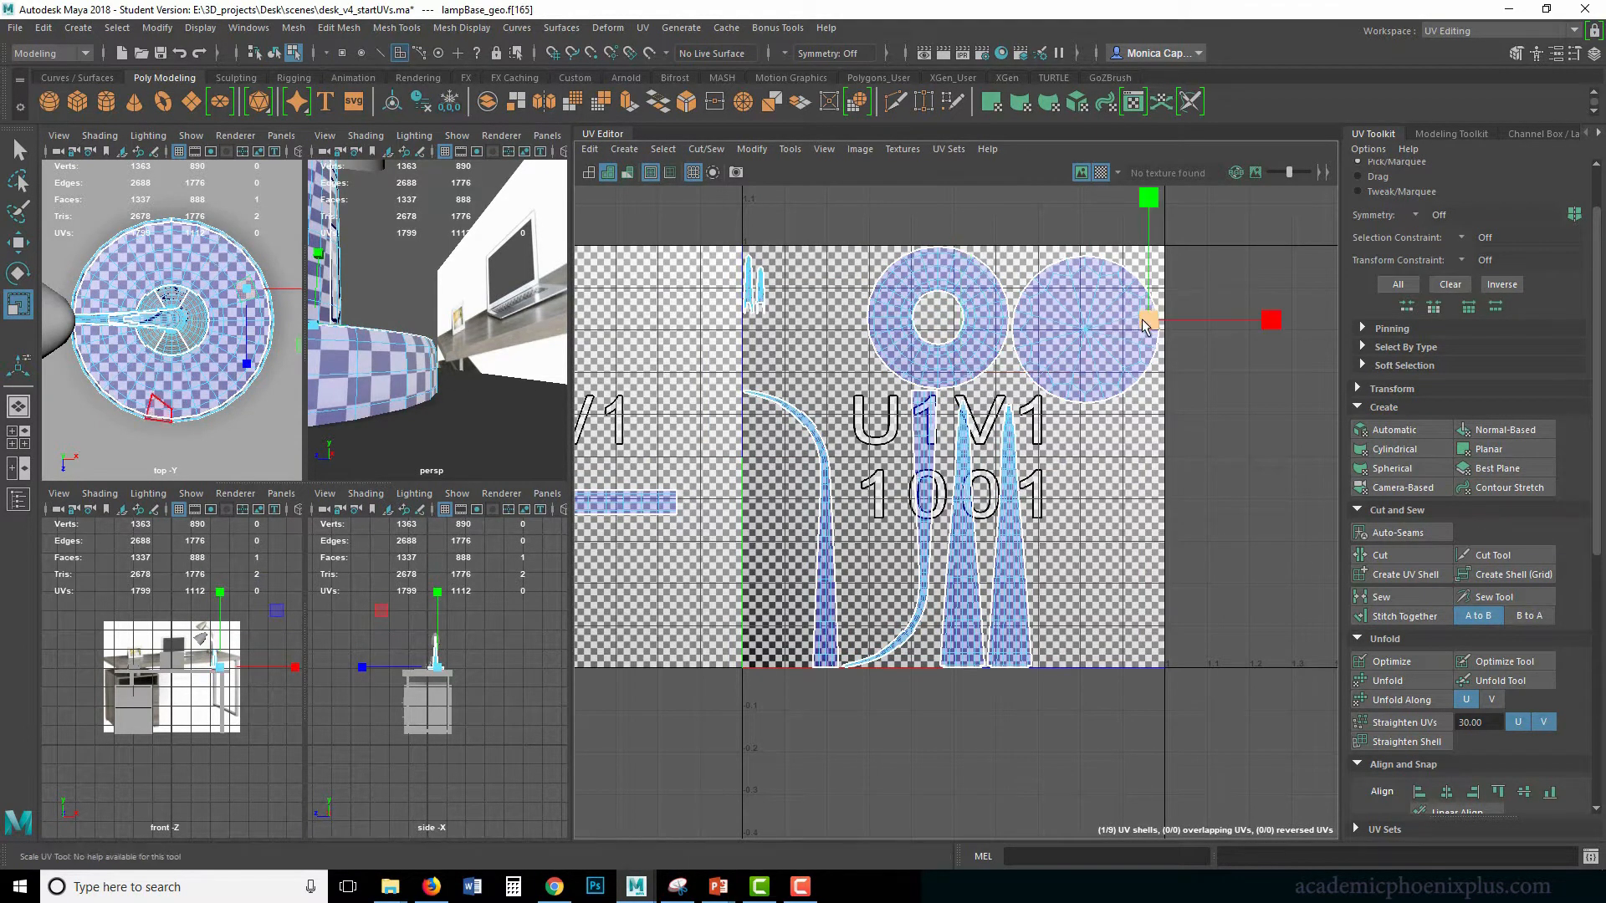
pyautogui.doubleClick(1107, 364)
pyautogui.keyDown('shift'); pyautogui.doubleClick(952, 357); pyautogui.keyUp('shift')
pyautogui.keyDown('alt'); pyautogui.moveTo(1009, 324); pyautogui.dragTo(785, 298, button='right'); pyautogui.keyUp('alt')
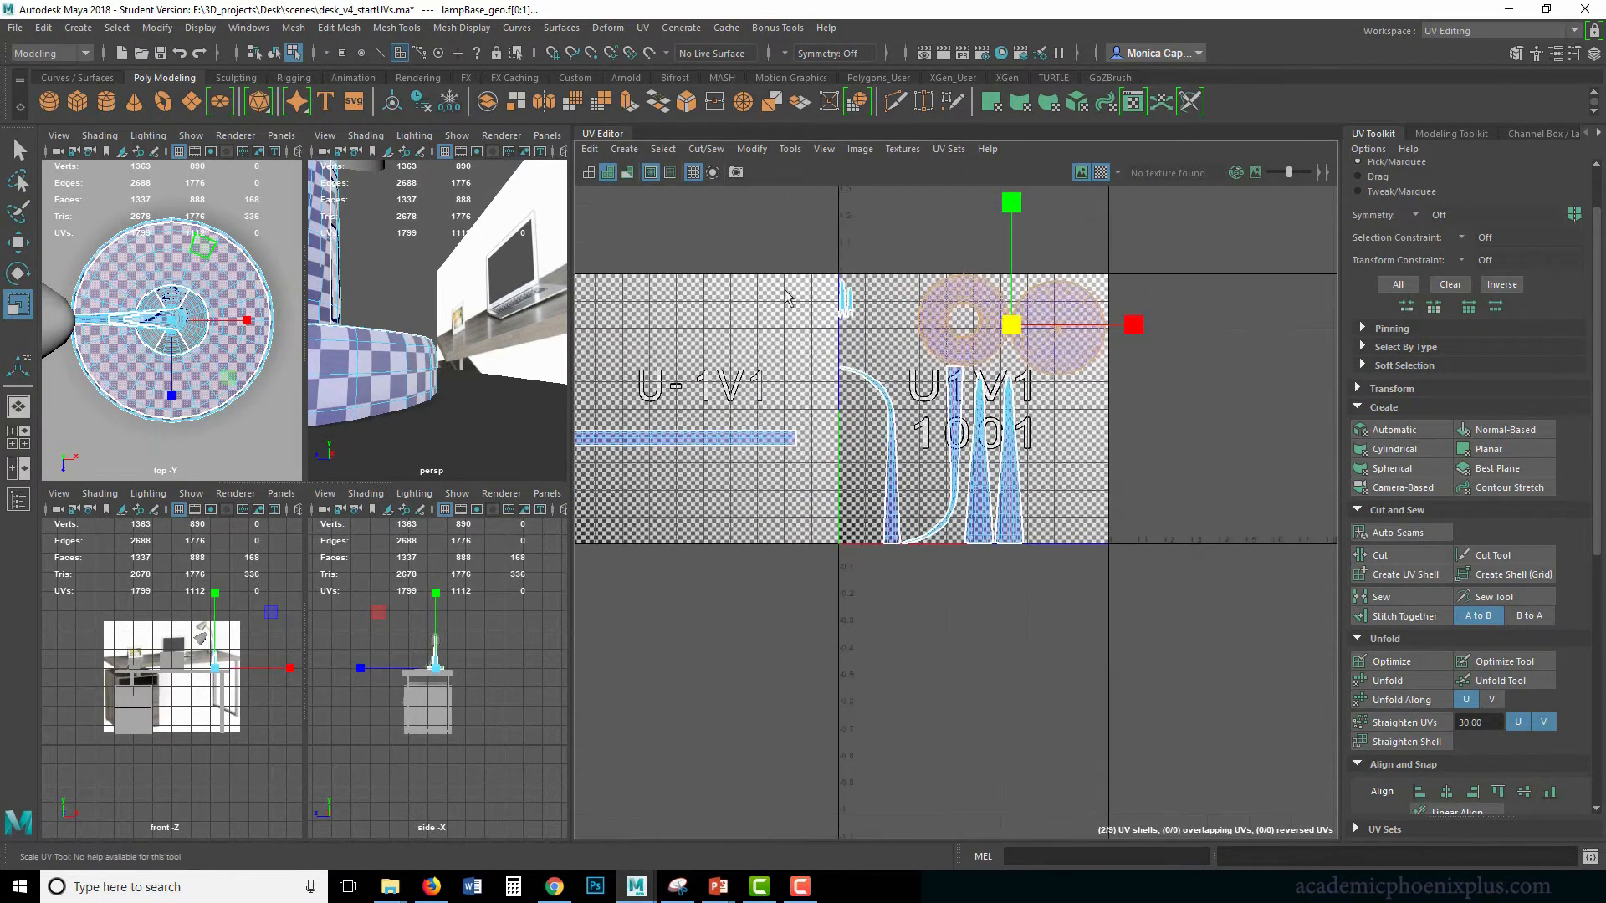
pyautogui.press('w')
pyautogui.moveTo(1016, 341); pyautogui.dragTo(656, 343)
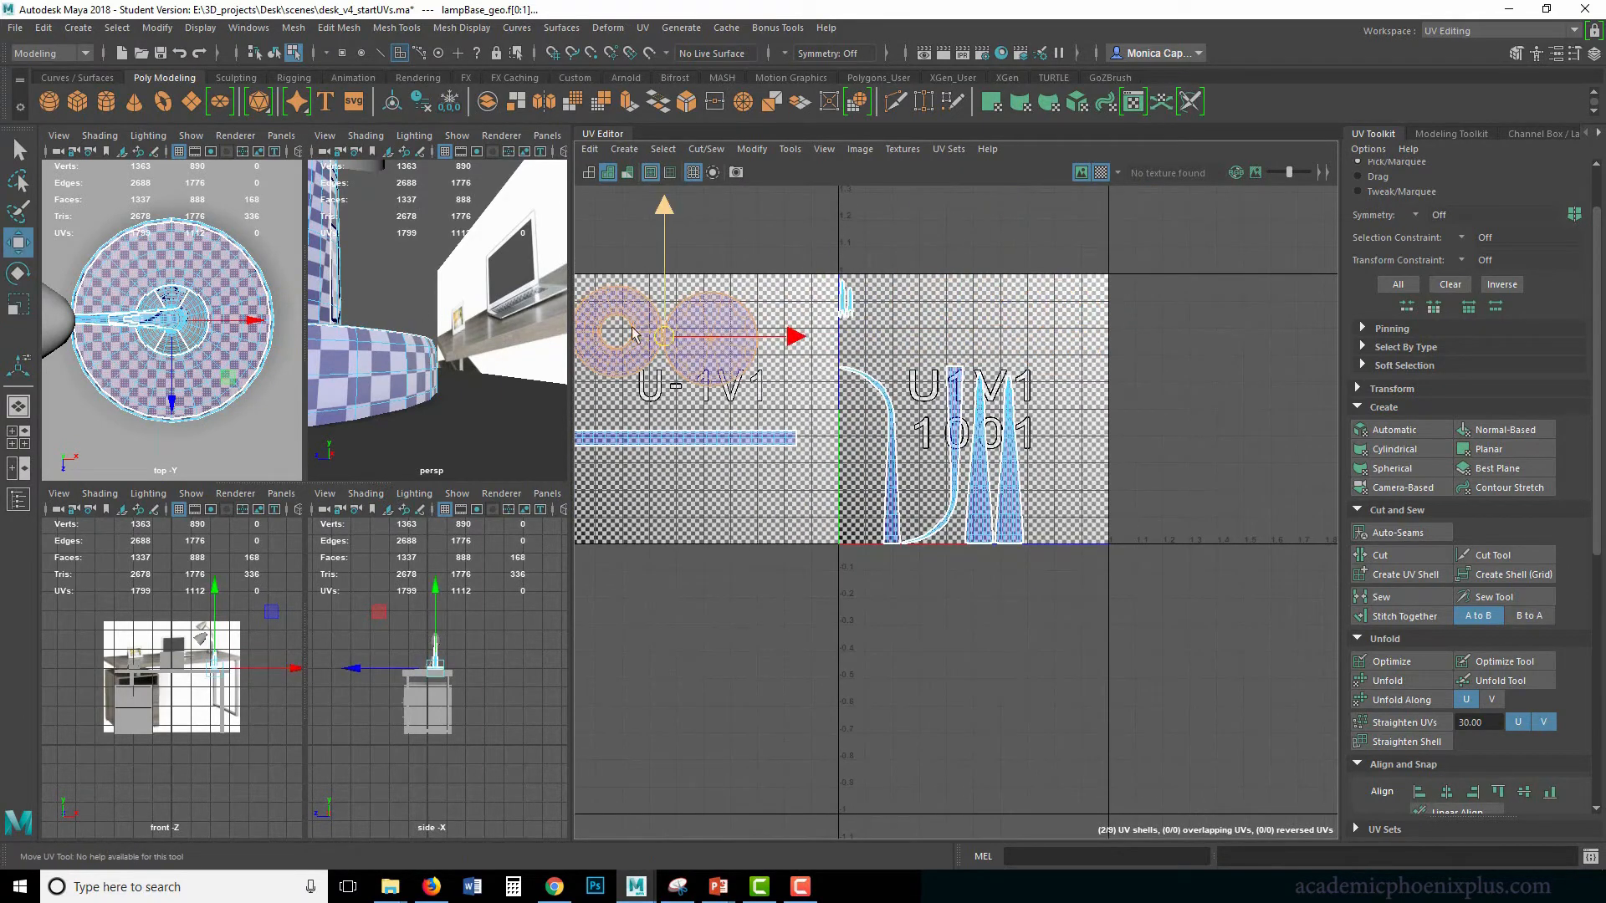
# Select the small narrow UV shells in the U1V1 tile and examine the stem and its checker pattern in the perspective view.
pyautogui.keyDown('alt'); pyautogui.moveTo(879, 326); pyautogui.dragTo(1036, 361, button='middle'); pyautogui.keyUp('alt')
pyautogui.moveTo(1015, 291); pyautogui.dragTo(995, 316)
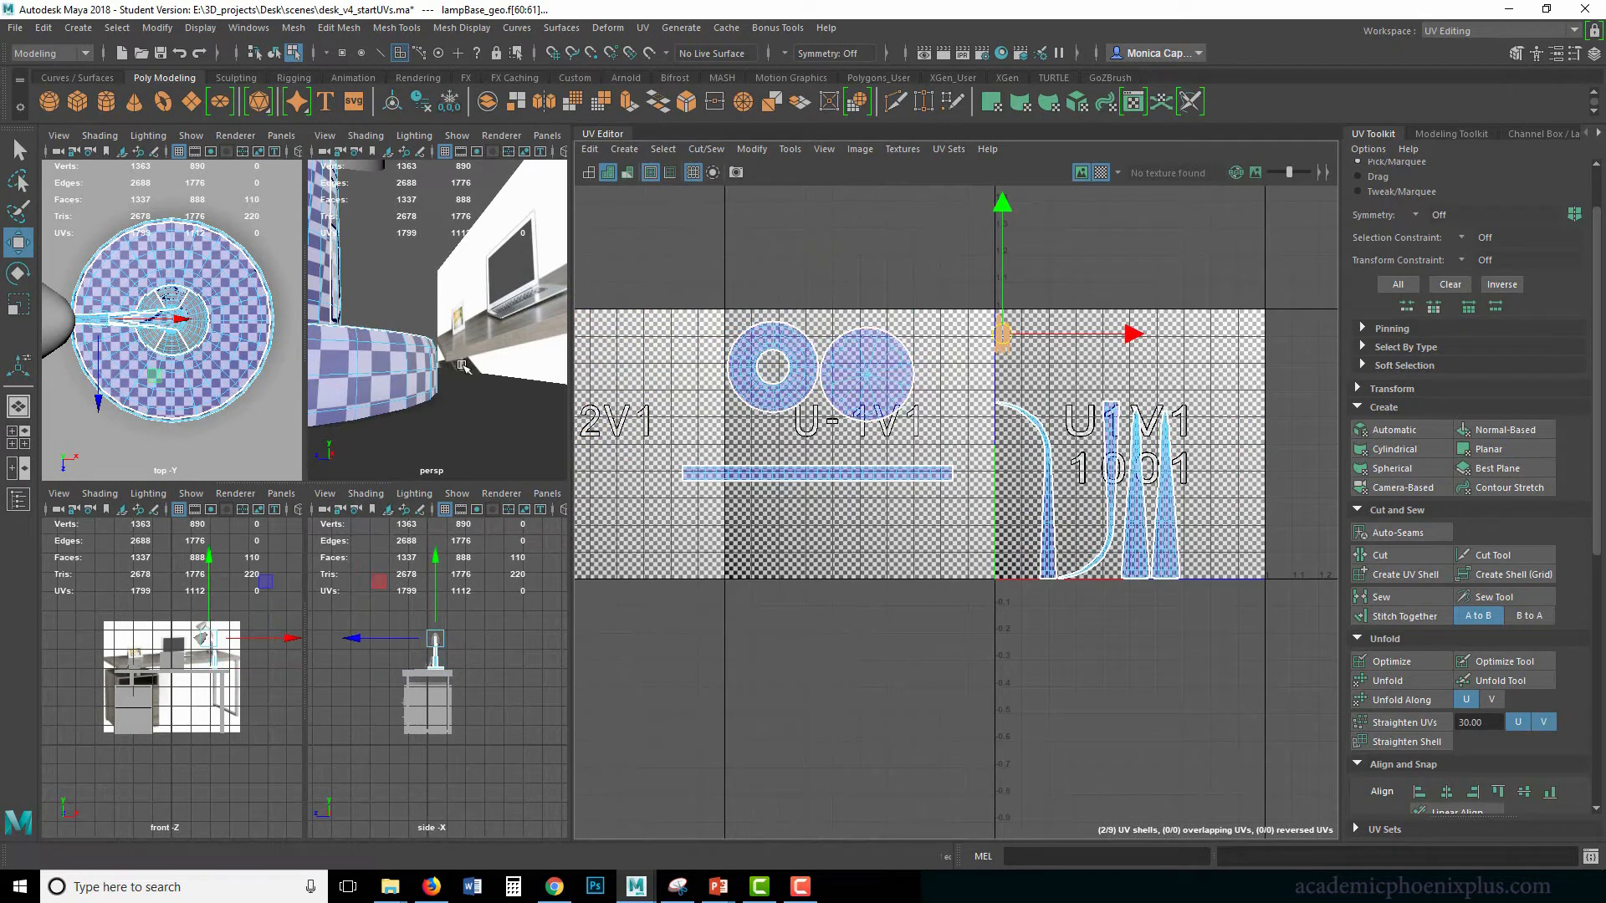
pyautogui.press('f')
pyautogui.keyDown('alt'); pyautogui.moveTo(420, 296); pyautogui.dragTo(368, 310); pyautogui.keyUp('alt')
pyautogui.press('space')
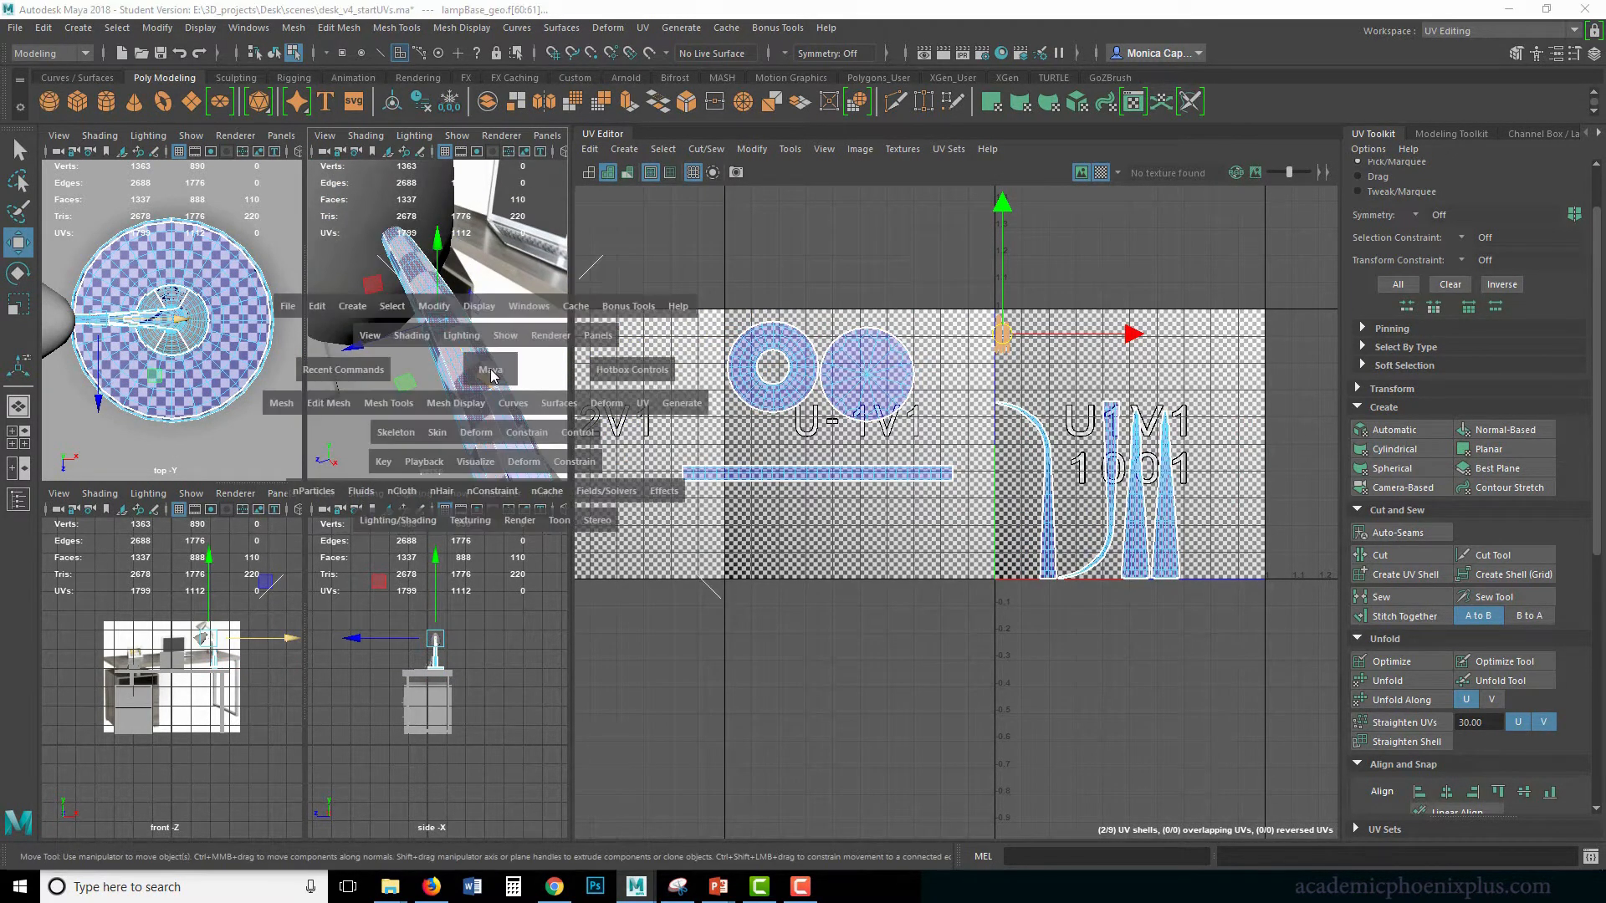
pyautogui.keyDown('alt'); pyautogui.moveTo(377, 533); pyautogui.dragTo(313, 483, button='right'); pyautogui.keyUp('alt')
pyautogui.keyDown('alt'); pyautogui.moveTo(313, 483); pyautogui.dragTo(313, 374, button='middle'); pyautogui.keyUp('alt')
pyautogui.keyDown('alt'); pyautogui.moveTo(359, 517); pyautogui.dragTo(430, 452); pyautogui.keyUp('alt')
pyautogui.moveTo(327, 575); pyautogui.dragTo(330, 471, button='right')
pyautogui.click(328, 516)
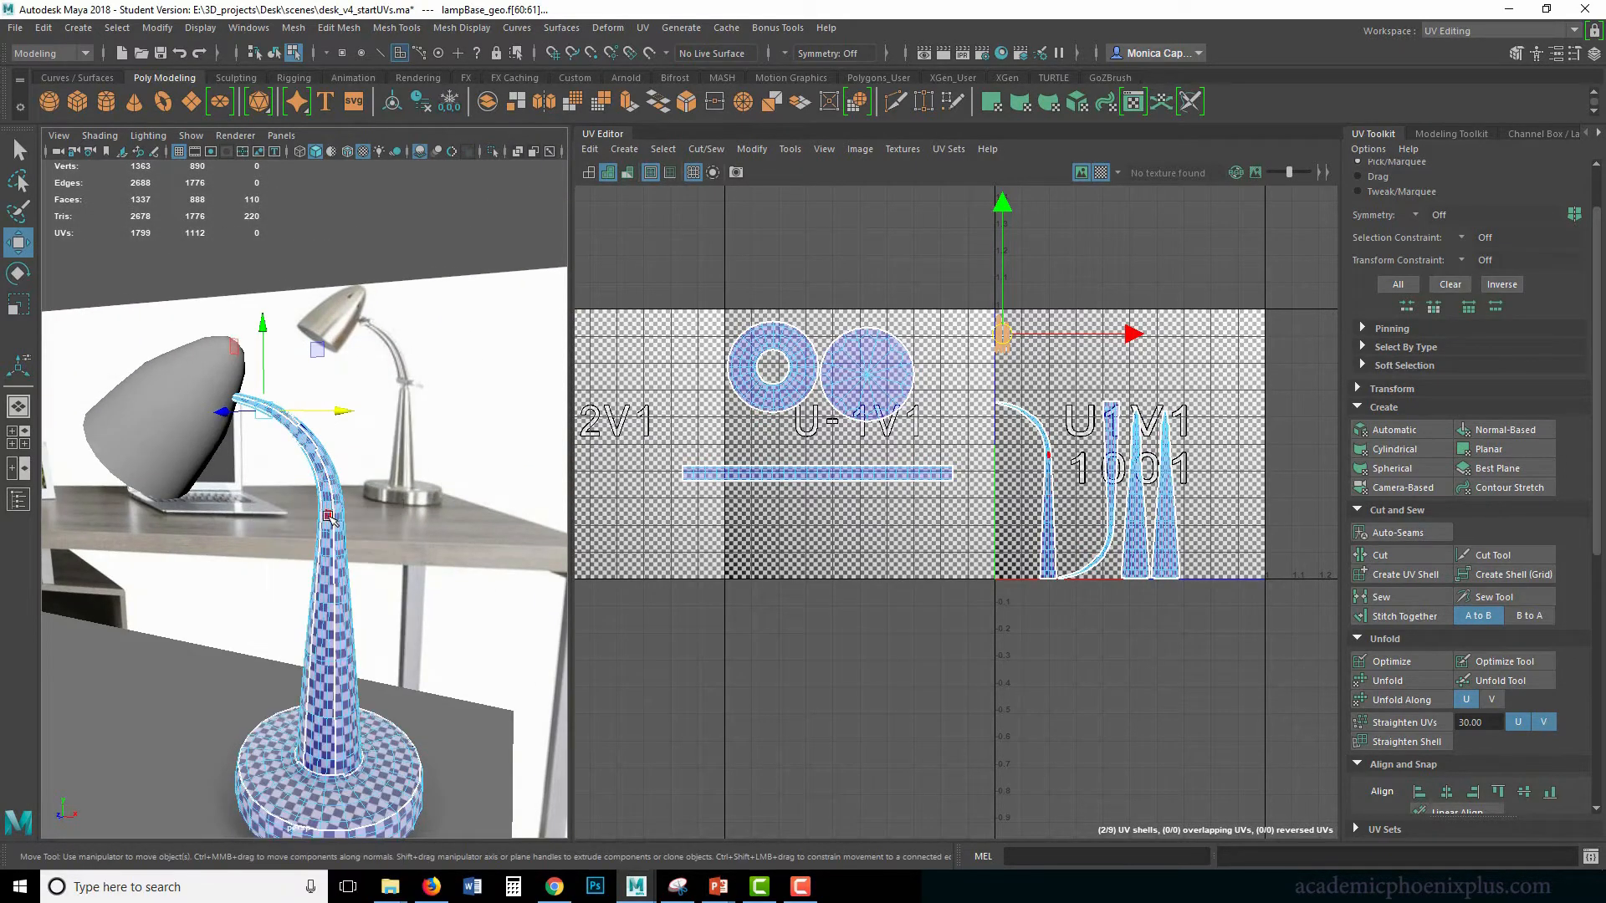
pyautogui.keyDown('alt'); pyautogui.moveTo(335, 552); pyautogui.dragTo(348, 501, button='middle'); pyautogui.keyUp('alt')
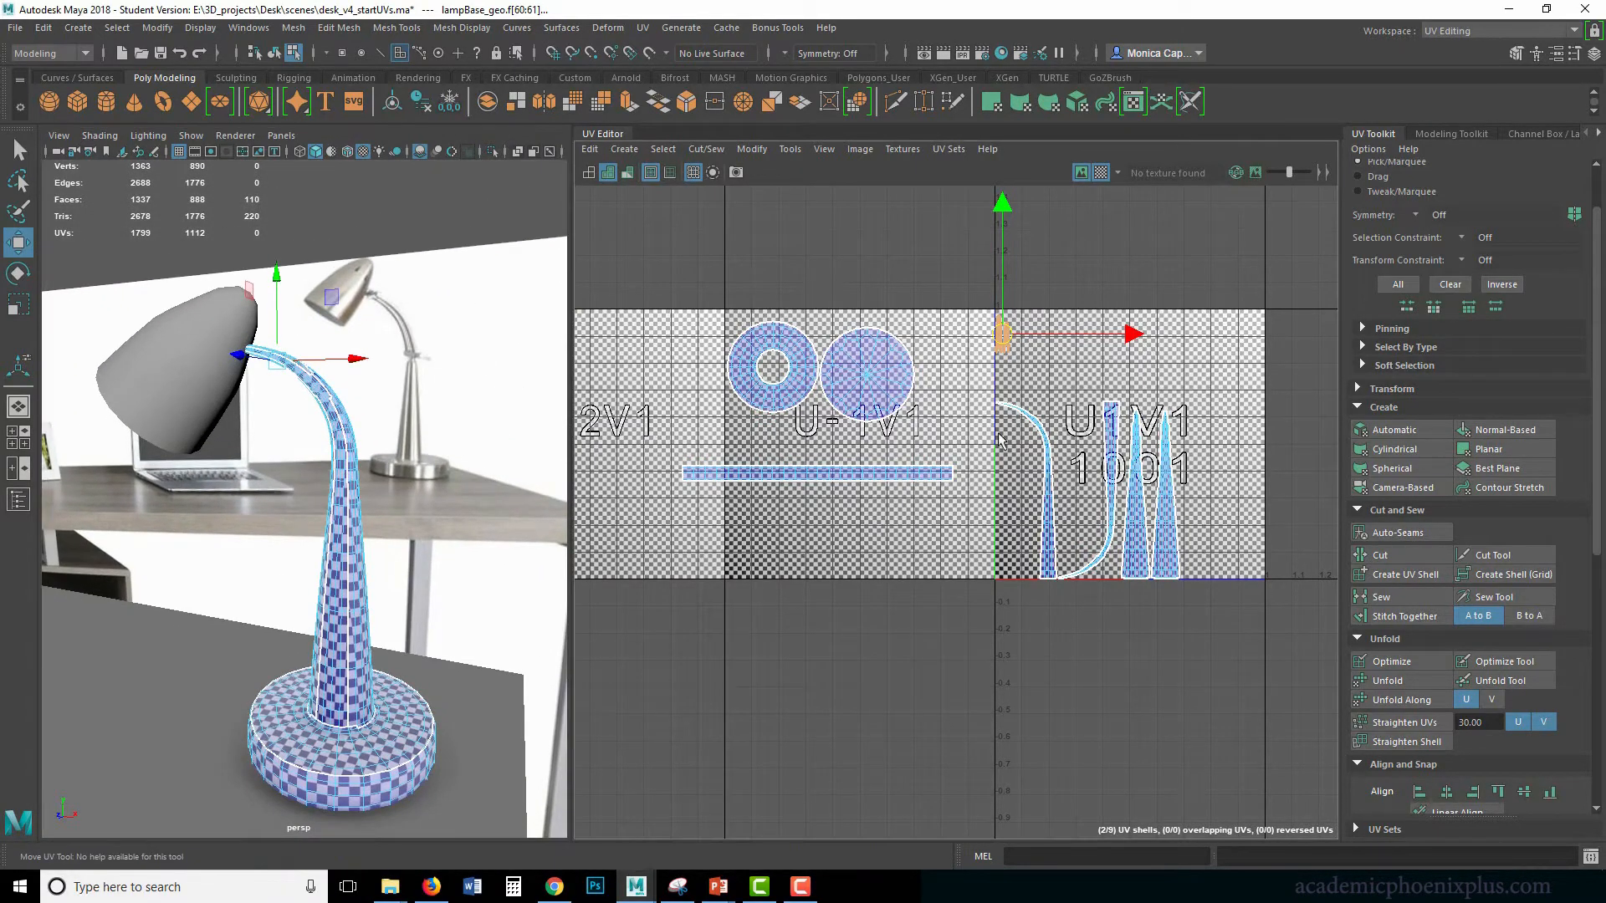
# Select all the stem's UV shells and apply Planar mapping projected from the Z axis, fitted to the bounding box.
pyautogui.moveTo(166, 284); pyautogui.dragTo(489, 740)
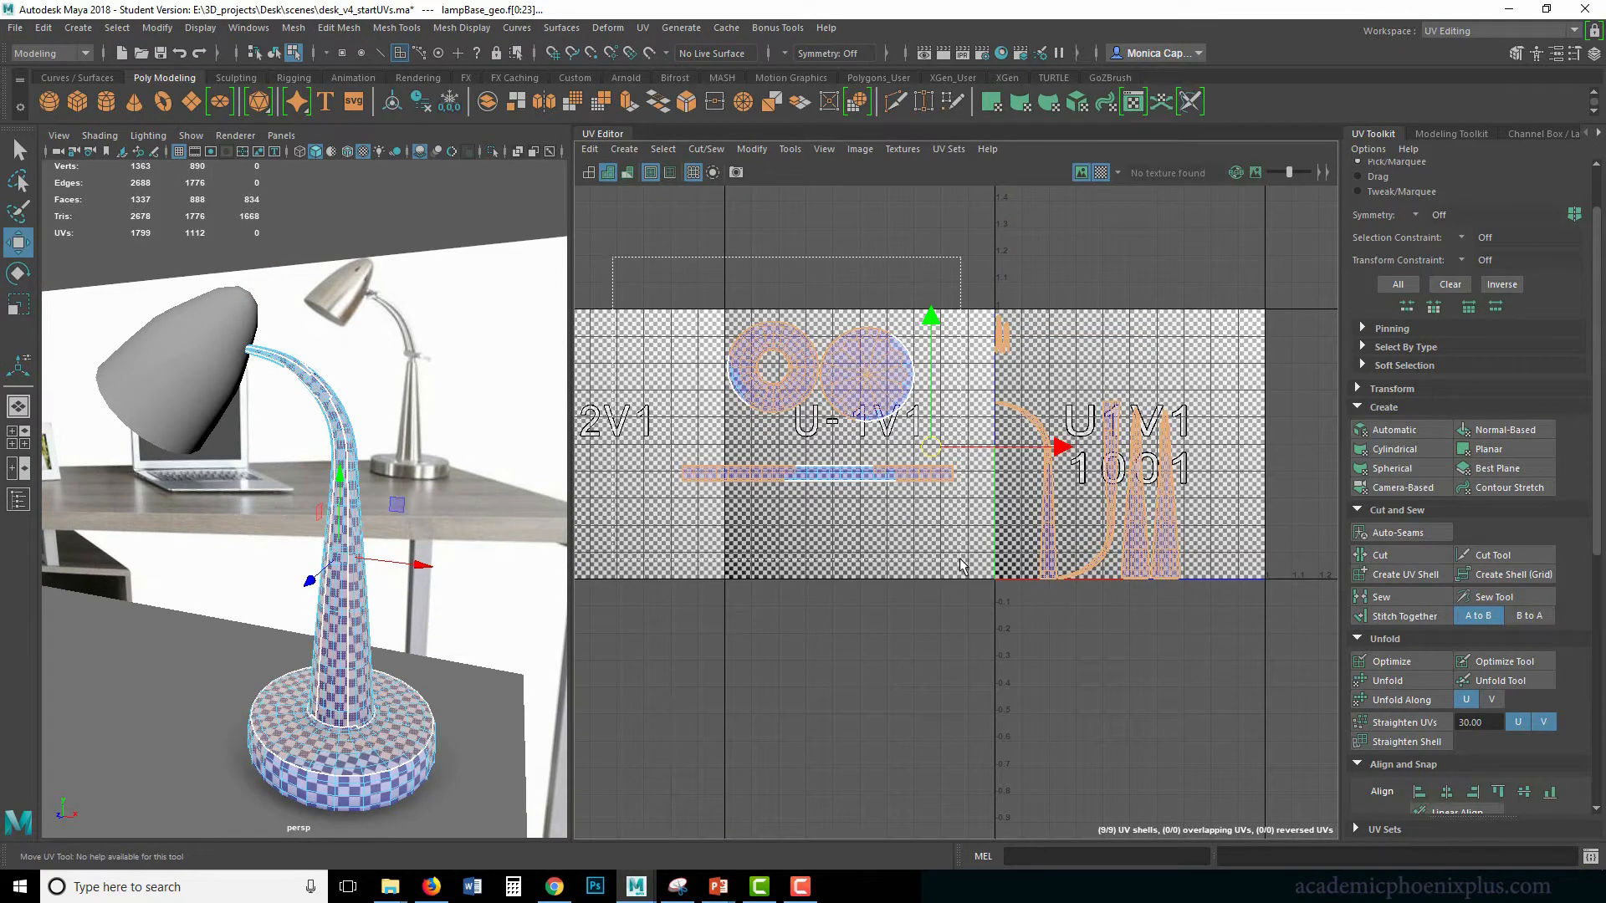
pyautogui.moveTo(957, 567); pyautogui.dragTo(958, 574)
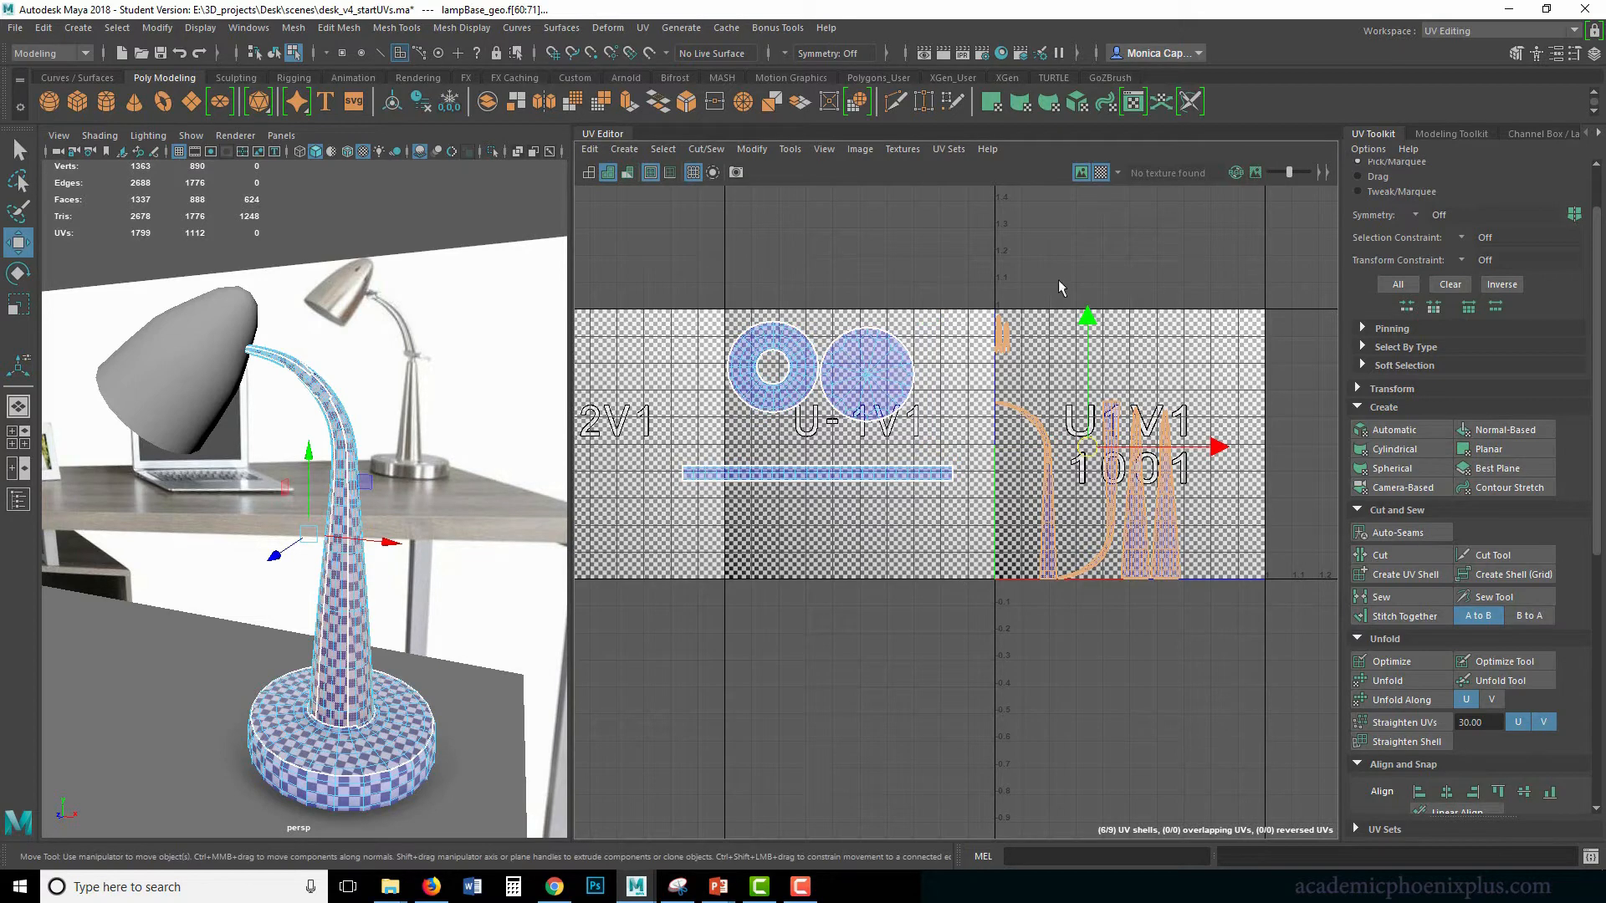
pyautogui.keyDown('alt'); pyautogui.moveTo(395, 409); pyautogui.dragTo(446, 395); pyautogui.keyUp('alt')
pyautogui.click(663, 28)
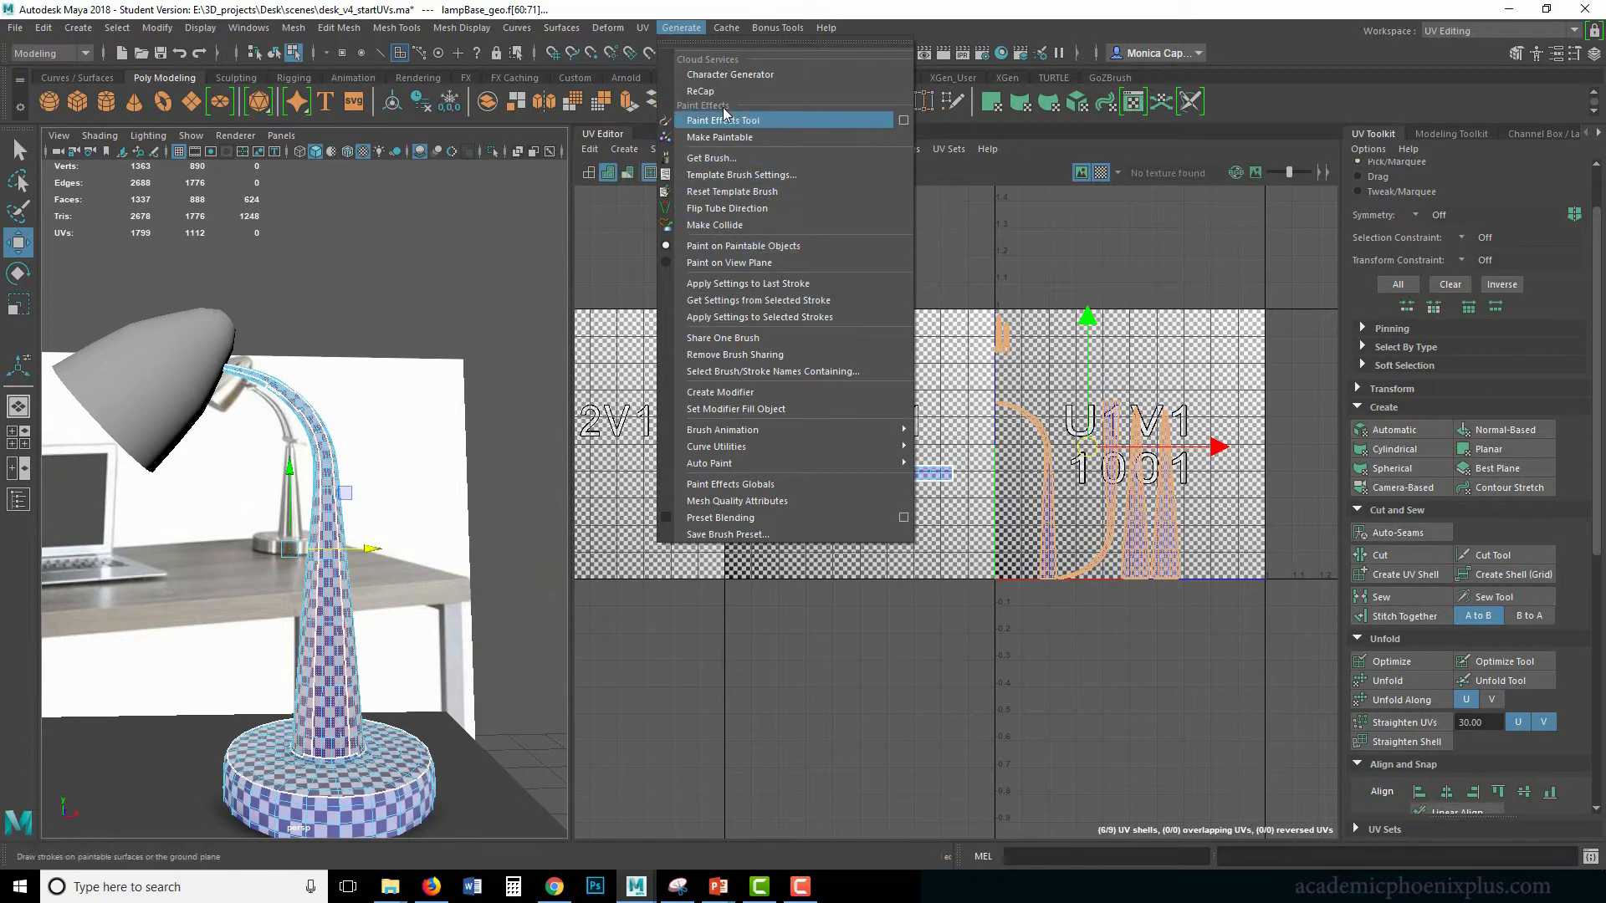
pyautogui.moveTo(645, 30)
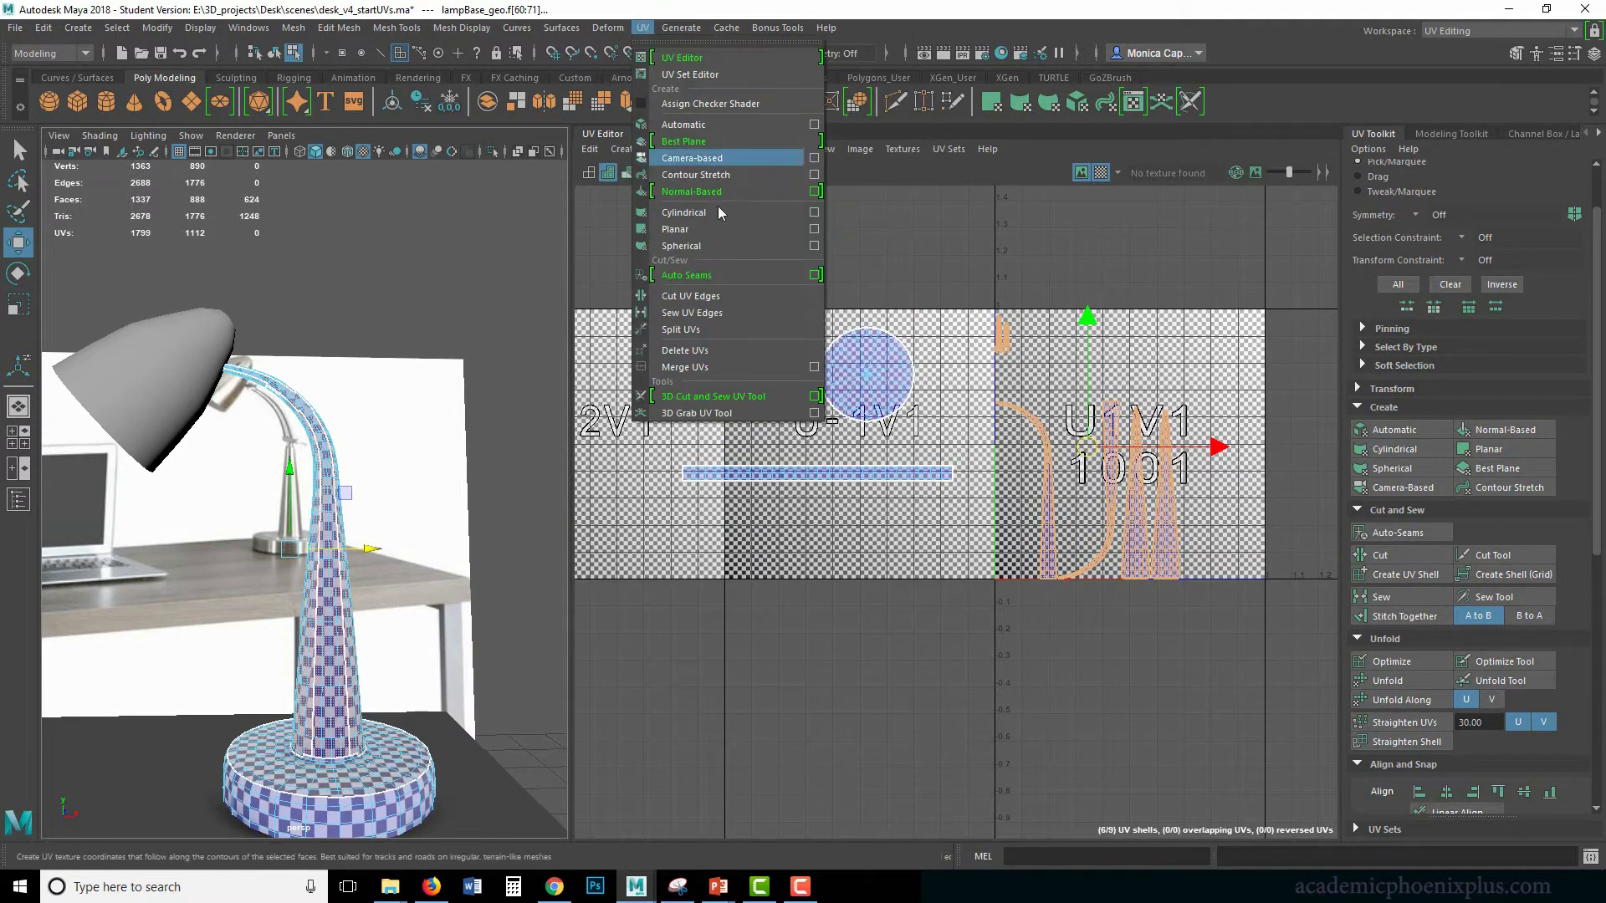
pyautogui.click(814, 230)
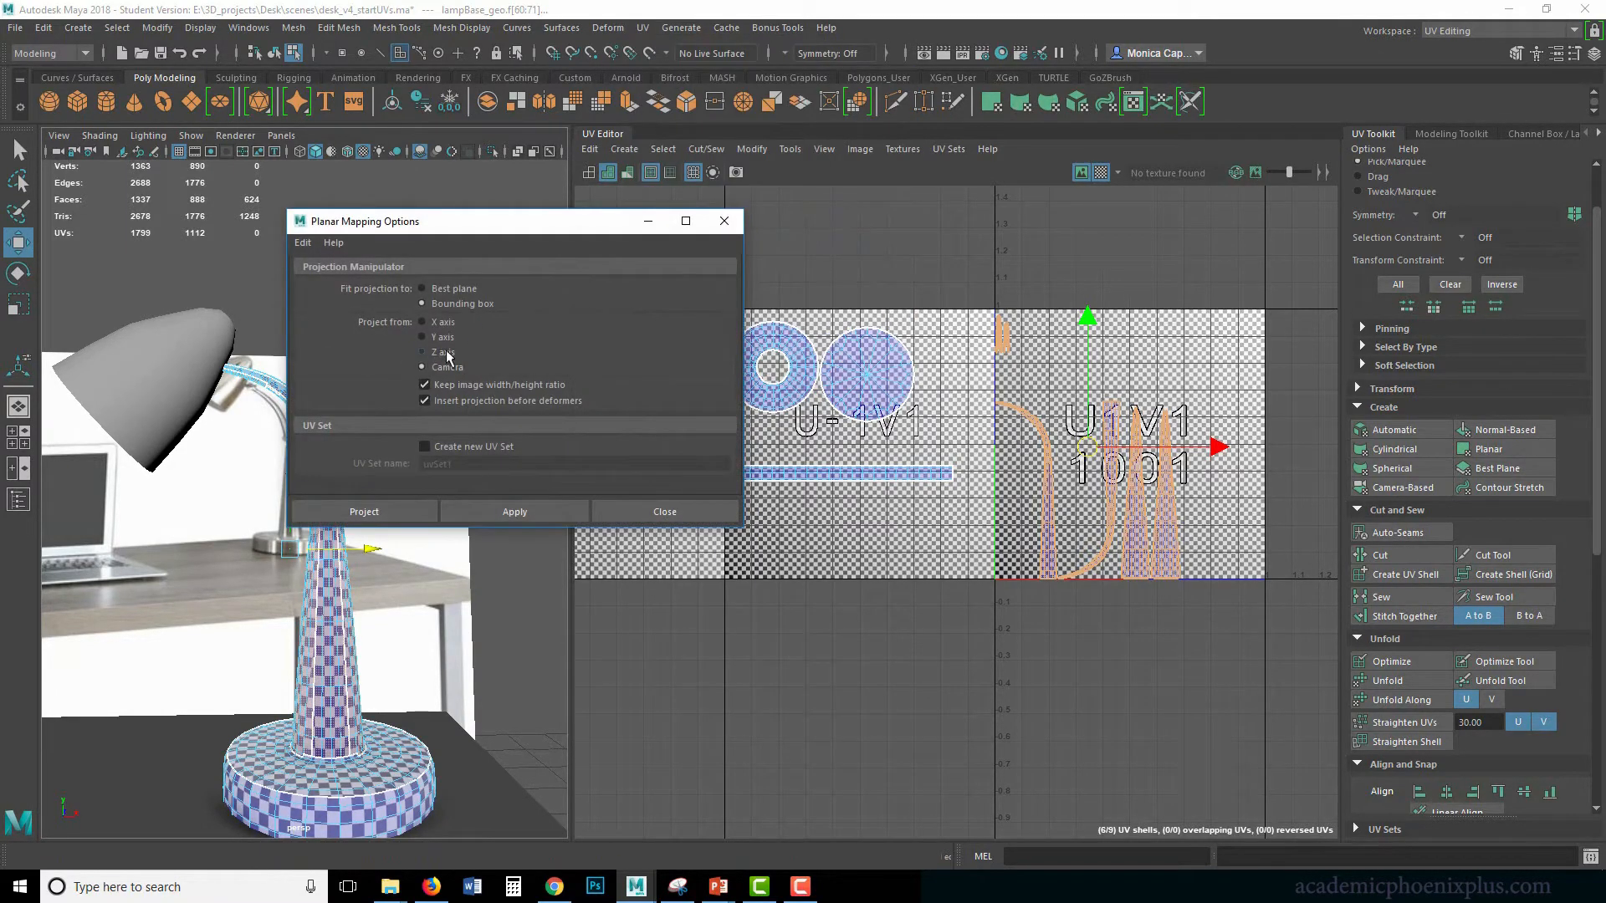
pyautogui.keyDown('alt'); pyautogui.moveTo(201, 598); pyautogui.dragTo(126, 765); pyautogui.keyUp('alt')
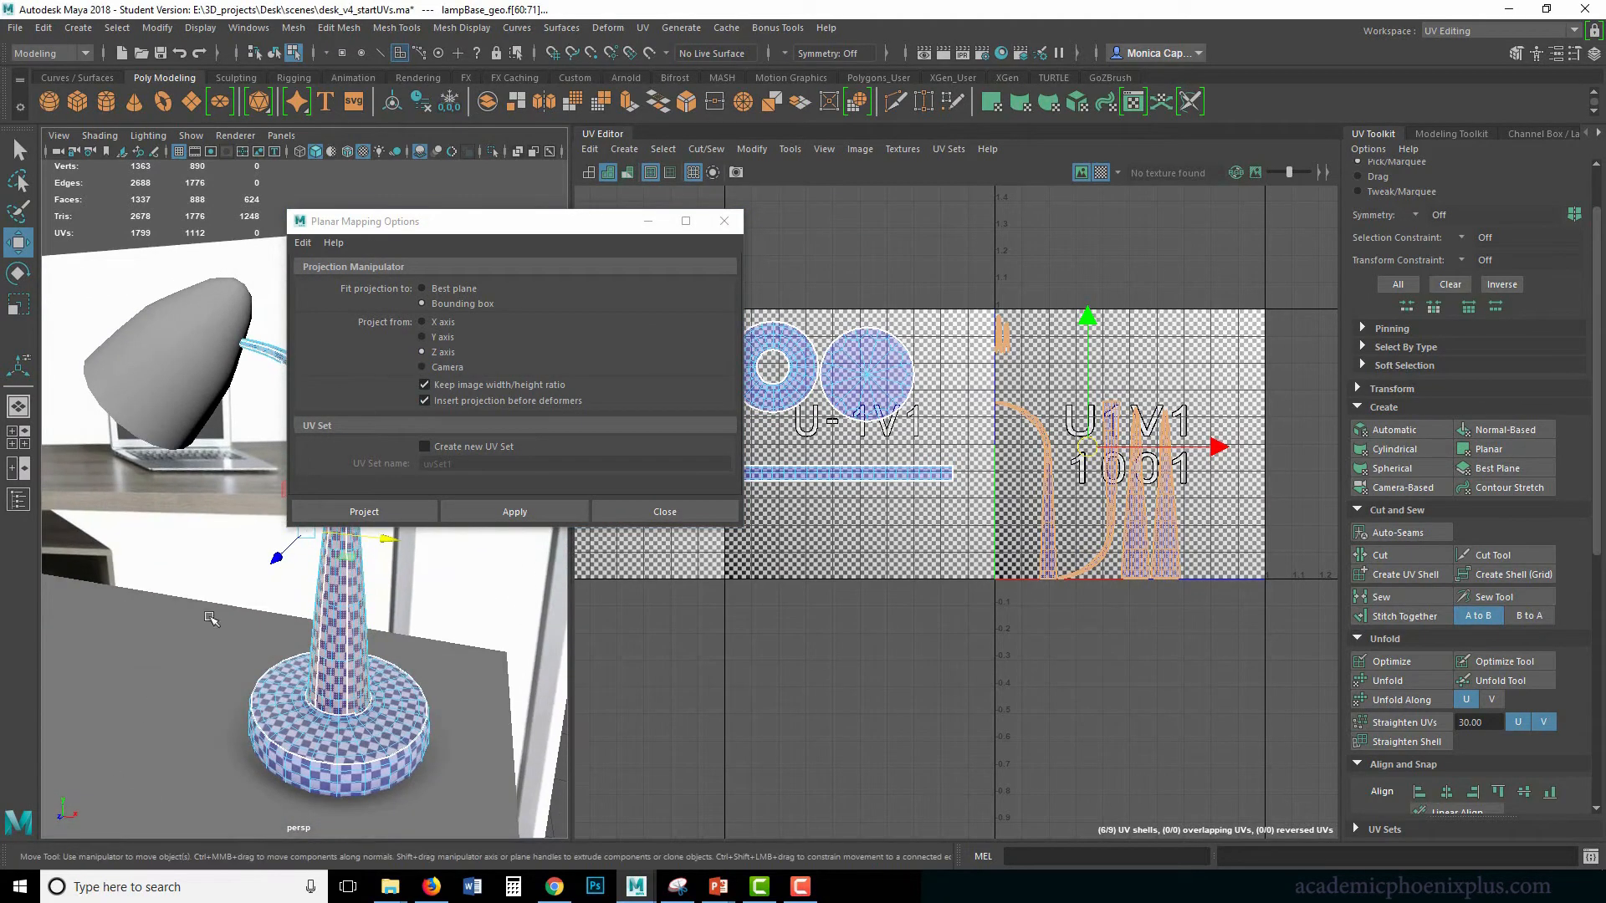
pyautogui.click(363, 513)
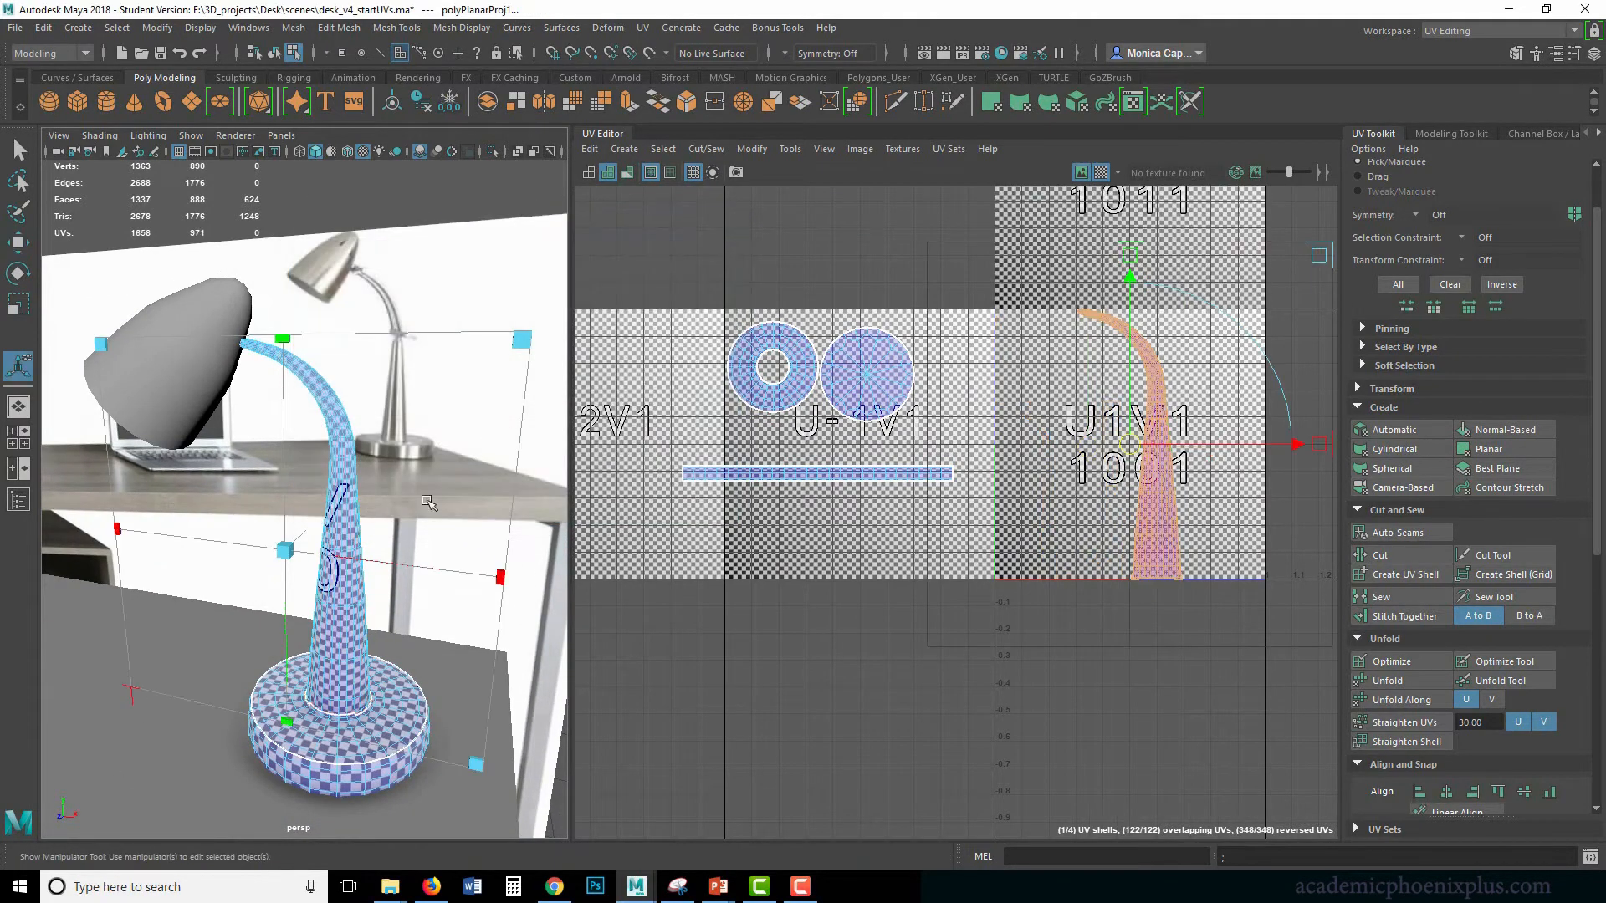
# Select the lengthwise edge loop running up one side of the lamp stem.
pyautogui.keyDown('alt'); pyautogui.moveTo(1076, 355); pyautogui.dragTo(938, 374, button='middle'); pyautogui.keyUp('alt')
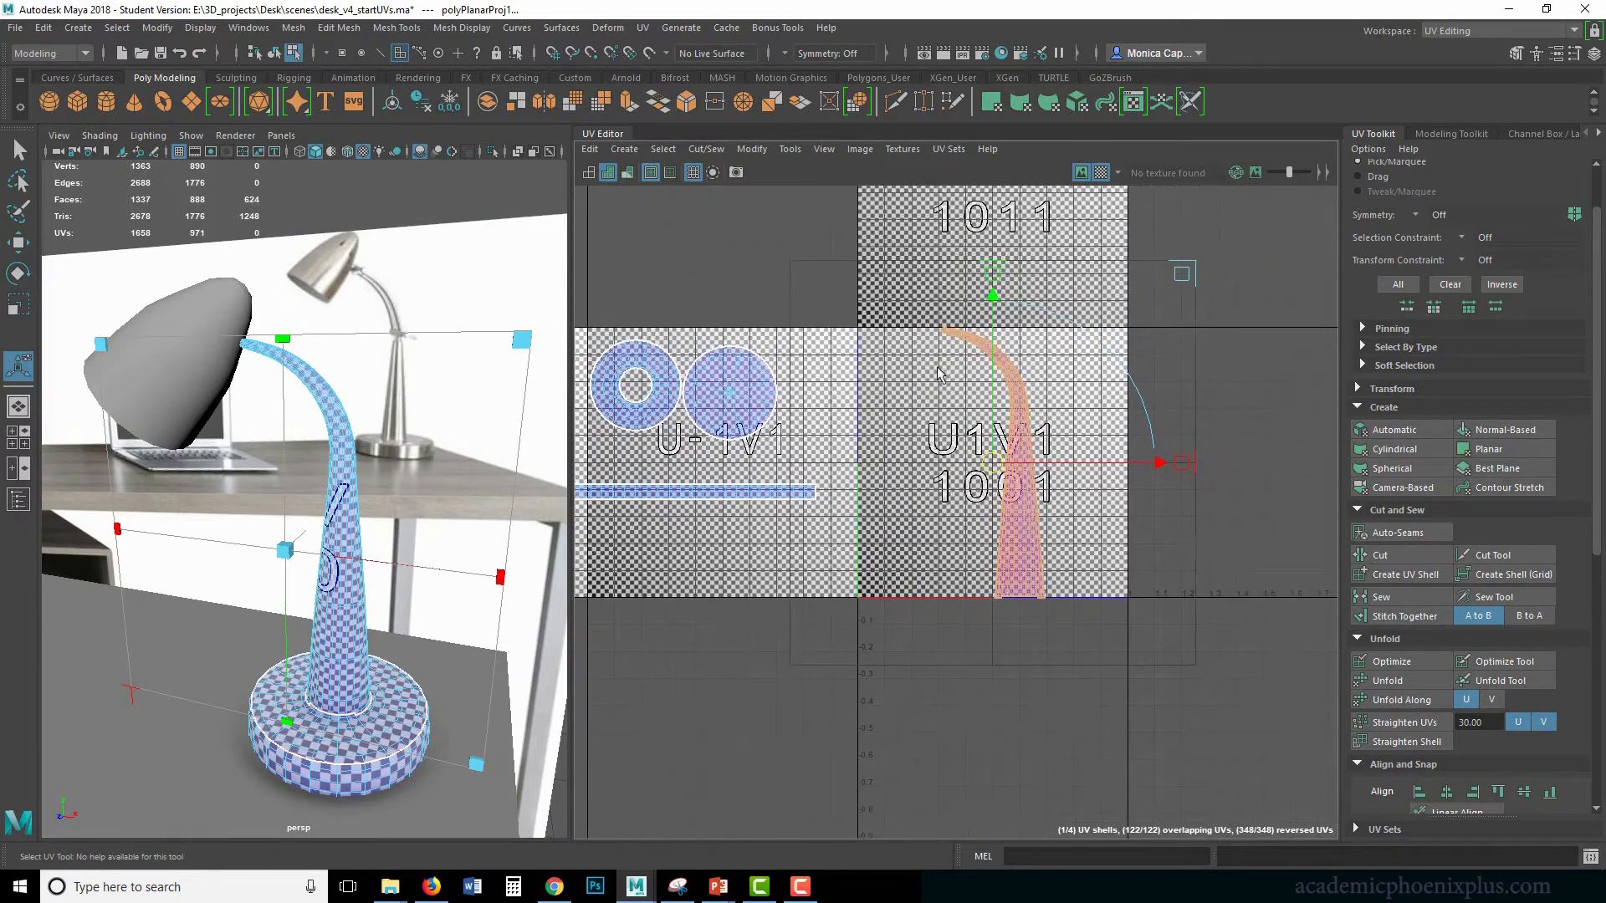
pyautogui.keyDown('alt'); pyautogui.moveTo(939, 374); pyautogui.dragTo(1185, 503, button='right'); pyautogui.keyUp('alt')
pyautogui.keyDown('alt'); pyautogui.moveTo(820, 499); pyautogui.dragTo(682, 391, button='middle'); pyautogui.keyUp('alt')
pyautogui.keyDown('alt'); pyautogui.moveTo(376, 541); pyautogui.dragTo(309, 538); pyautogui.keyUp('alt')
pyautogui.moveTo(344, 424); pyautogui.dragTo(342, 386, button='right')
pyautogui.doubleClick(372, 596)
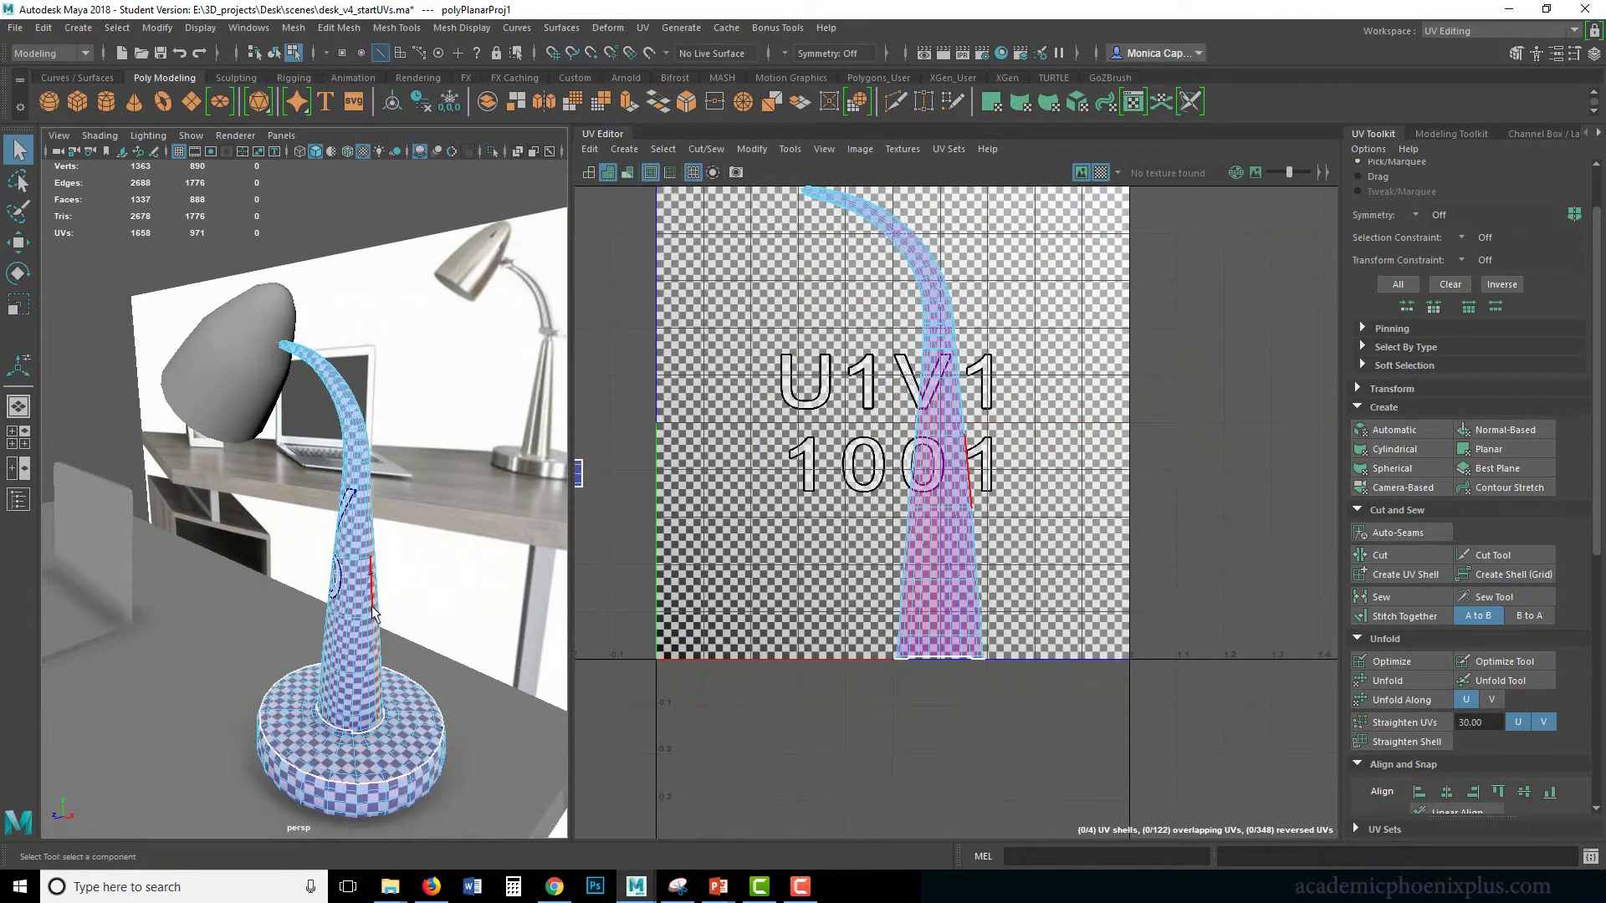
pyautogui.keyDown('alt'); pyautogui.moveTo(339, 609); pyautogui.dragTo(418, 569); pyautogui.keyUp('alt')
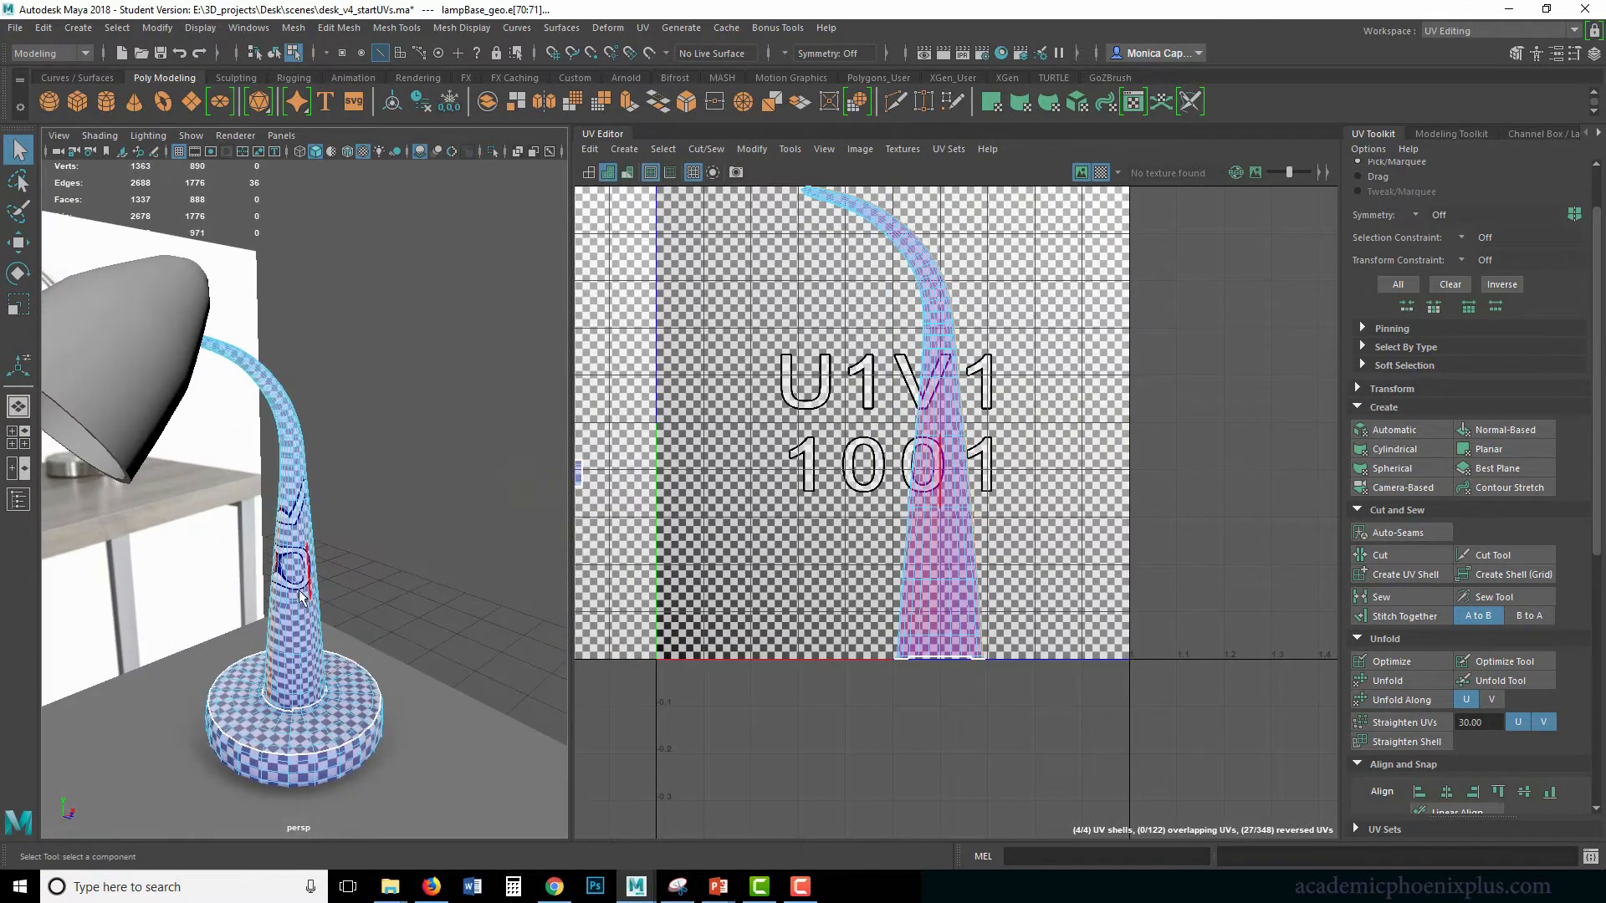
# Add the lengthwise edge loop on the stem's opposite side, deselect the foot's edges, and cut the UVs along both stem loops.
pyautogui.keyDown('alt'); pyautogui.moveTo(271, 623); pyautogui.dragTo(260, 531, button='middle'); pyautogui.keyUp('alt')
pyautogui.keyDown('alt'); pyautogui.moveTo(632, 341); pyautogui.dragTo(962, 384, button='middle'); pyautogui.keyUp('alt')
pyautogui.keyDown('alt'); pyautogui.moveTo(961, 385); pyautogui.dragTo(820, 391, button='right'); pyautogui.keyUp('alt')
pyautogui.keyDown('alt'); pyautogui.moveTo(820, 392); pyautogui.dragTo(927, 400, button='middle'); pyautogui.keyUp('alt')
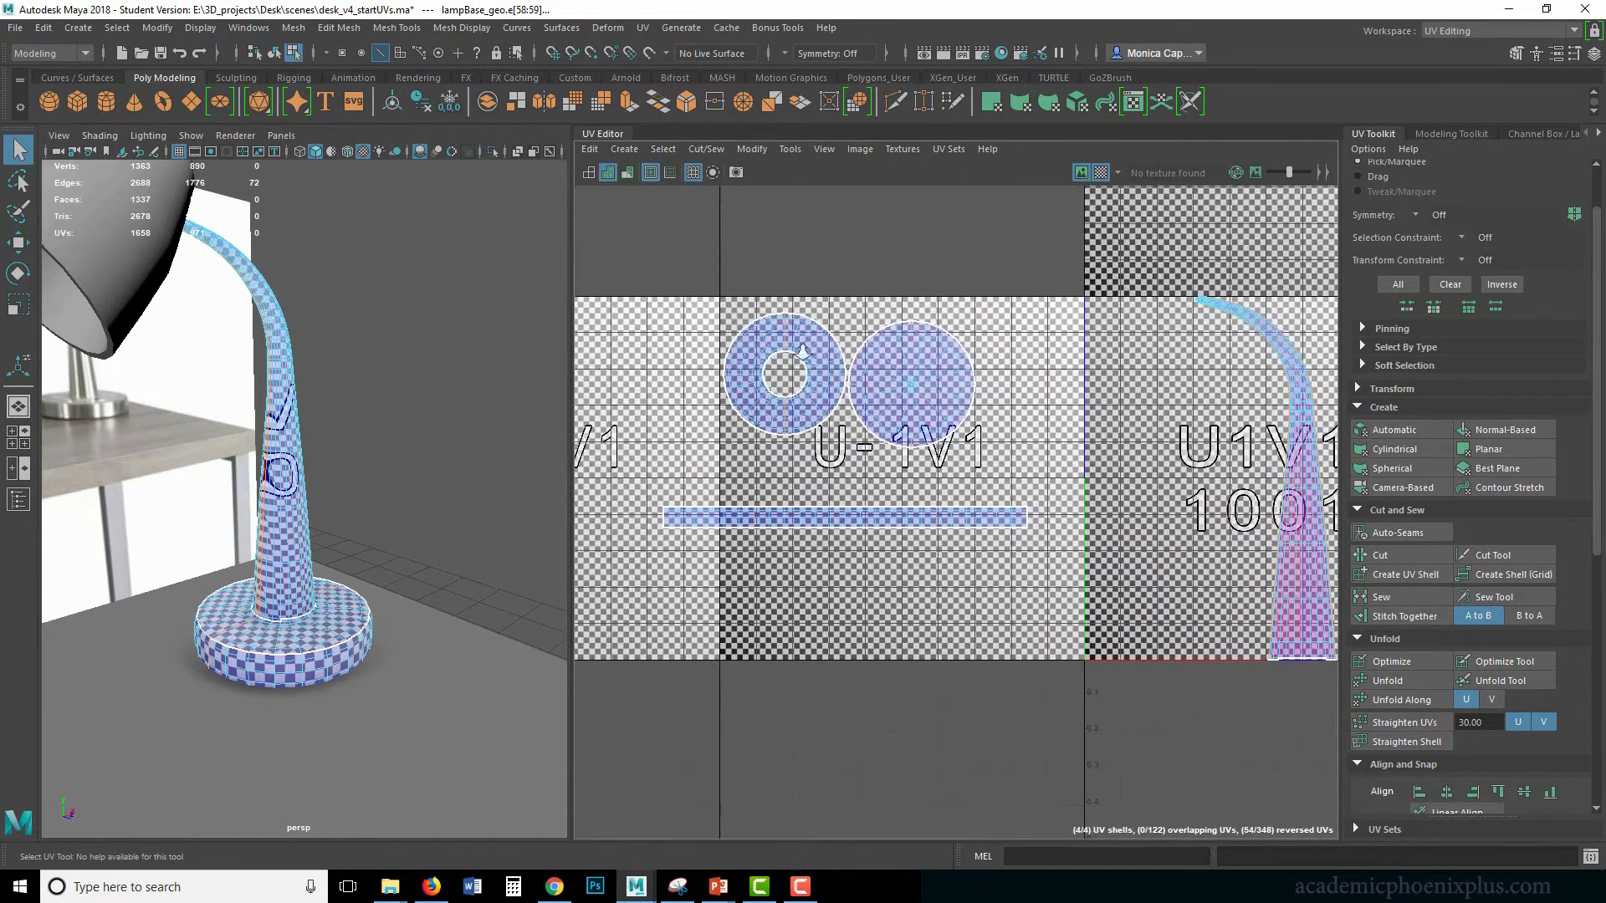
pyautogui.keyDown('alt'); pyautogui.moveTo(928, 399); pyautogui.dragTo(824, 366, button='right'); pyautogui.keyUp('alt')
pyautogui.moveTo(1027, 587); pyautogui.dragTo(1027, 588)
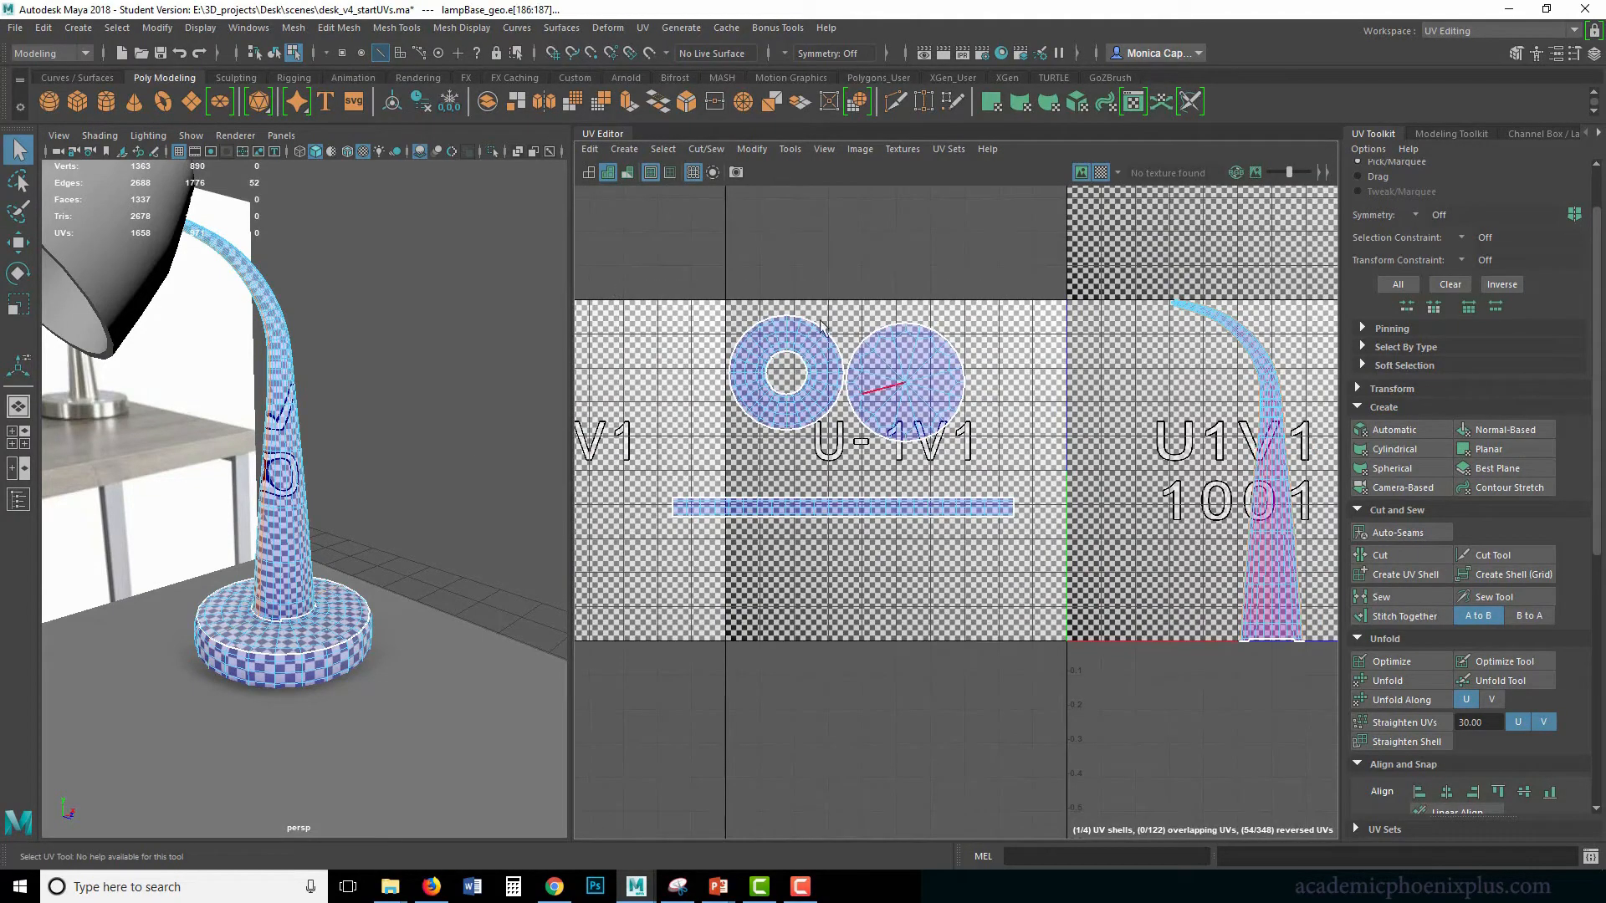
pyautogui.keyDown('alt'); pyautogui.moveTo(1022, 473); pyautogui.dragTo(711, 443, button='middle'); pyautogui.keyUp('alt')
pyautogui.keyDown('alt'); pyautogui.moveTo(1062, 439); pyautogui.dragTo(1239, 450, button='right'); pyautogui.keyUp('alt')
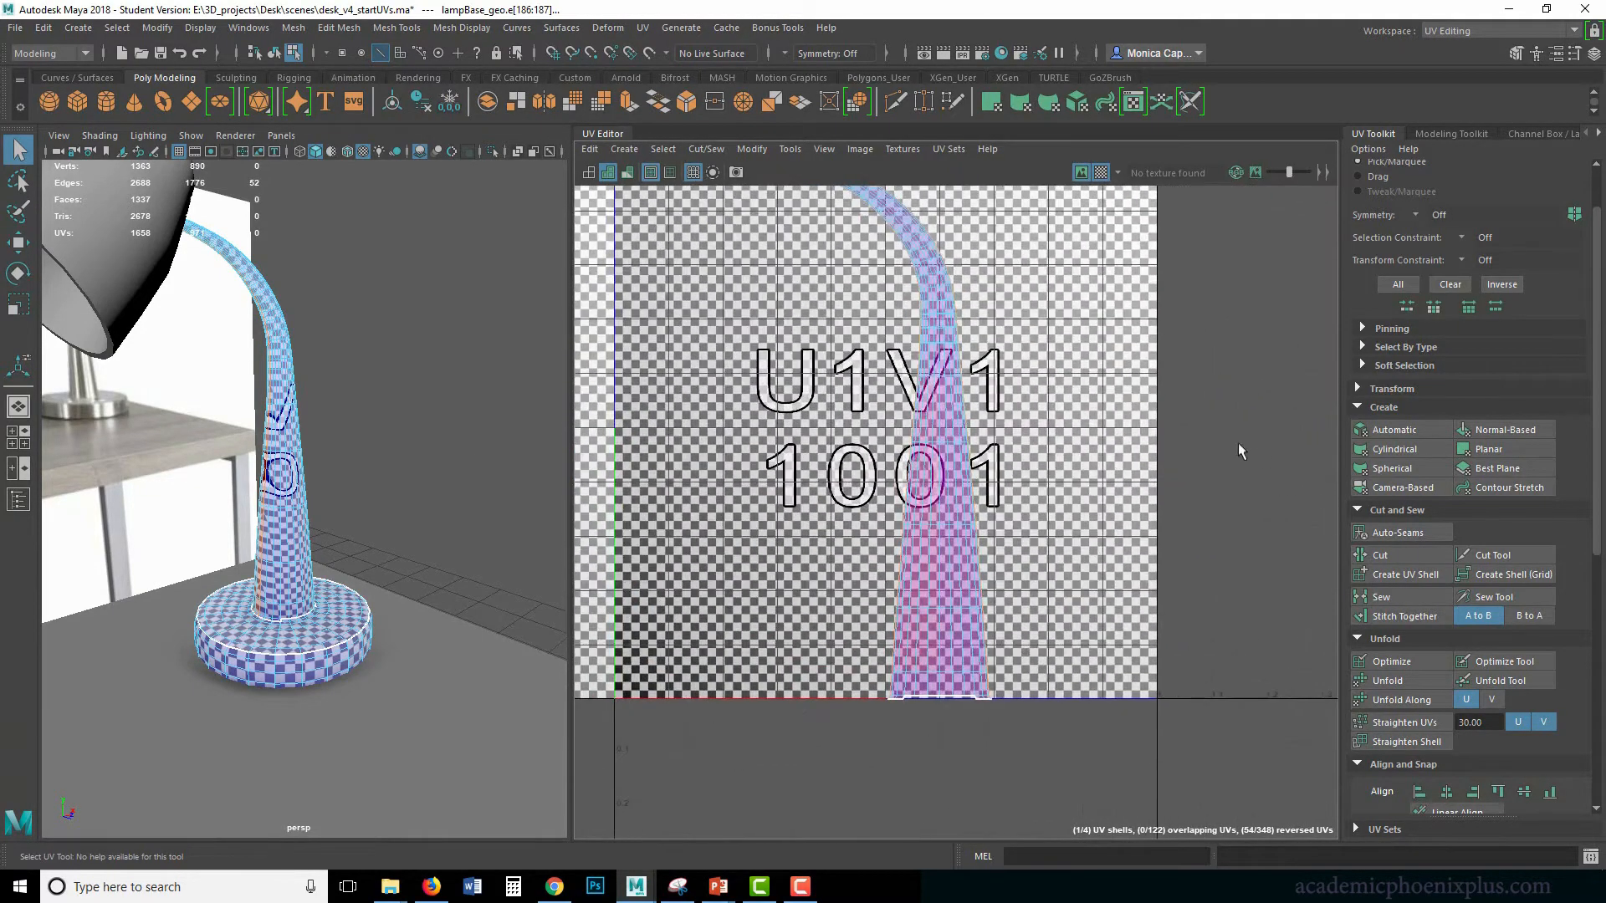
pyautogui.click(1398, 555)
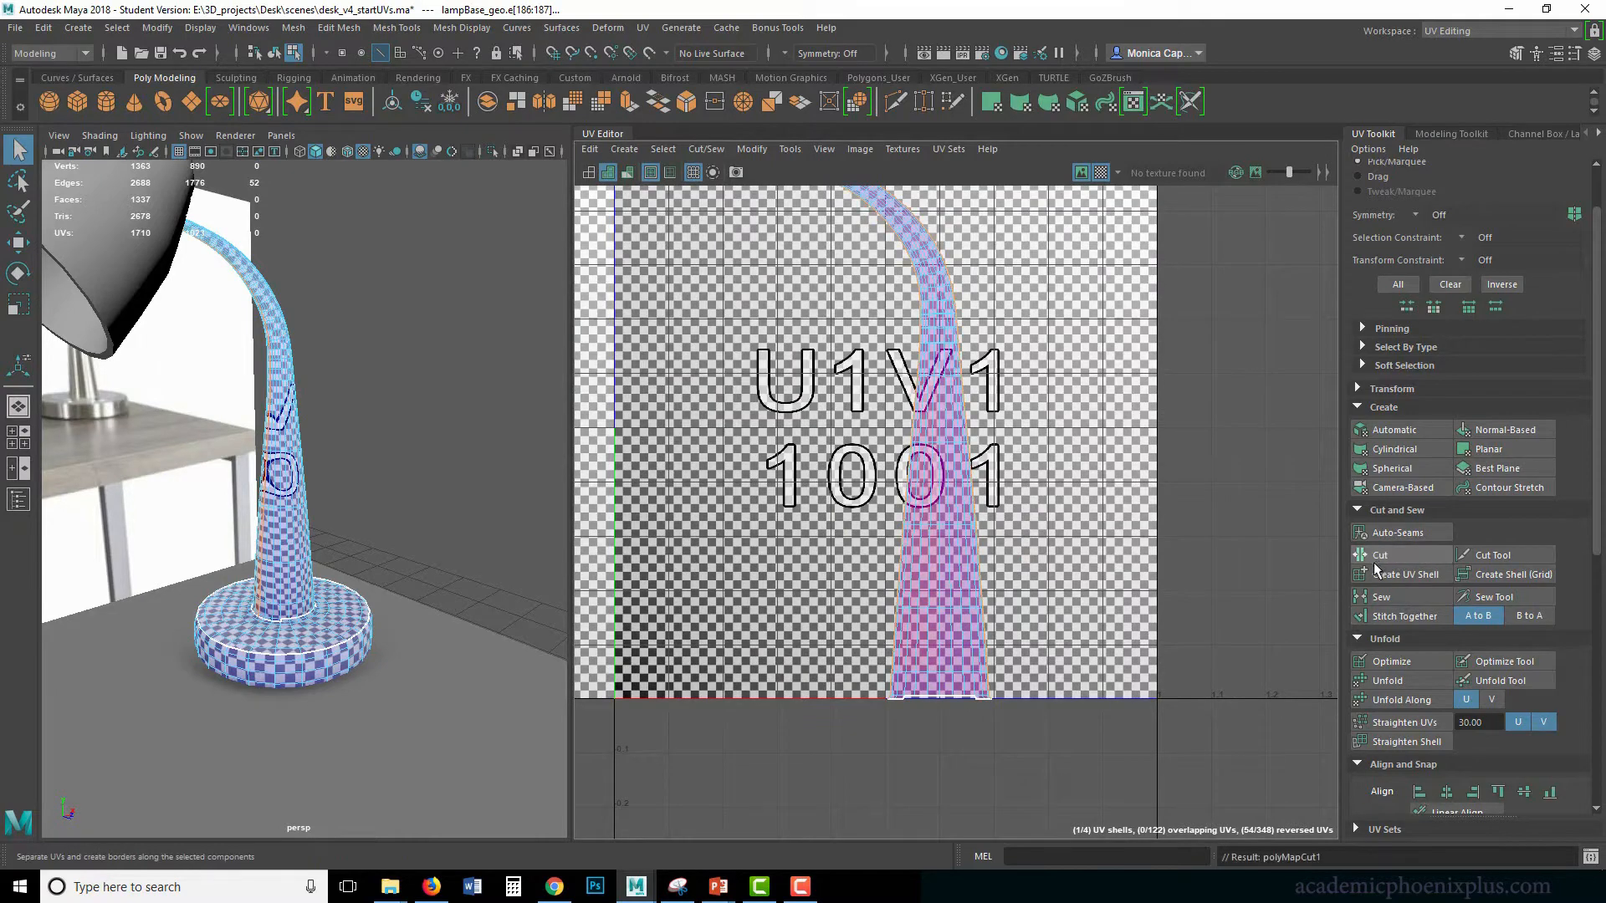
# Try to move half of the stem's UV shell away to test the cut, and undo the moves.
pyautogui.keyDown('alt'); pyautogui.moveTo(976, 433); pyautogui.dragTo(787, 323, button='right'); pyautogui.keyUp('alt')
pyautogui.keyDown('alt'); pyautogui.moveTo(831, 346); pyautogui.dragTo(823, 391, button='middle'); pyautogui.keyUp('alt')
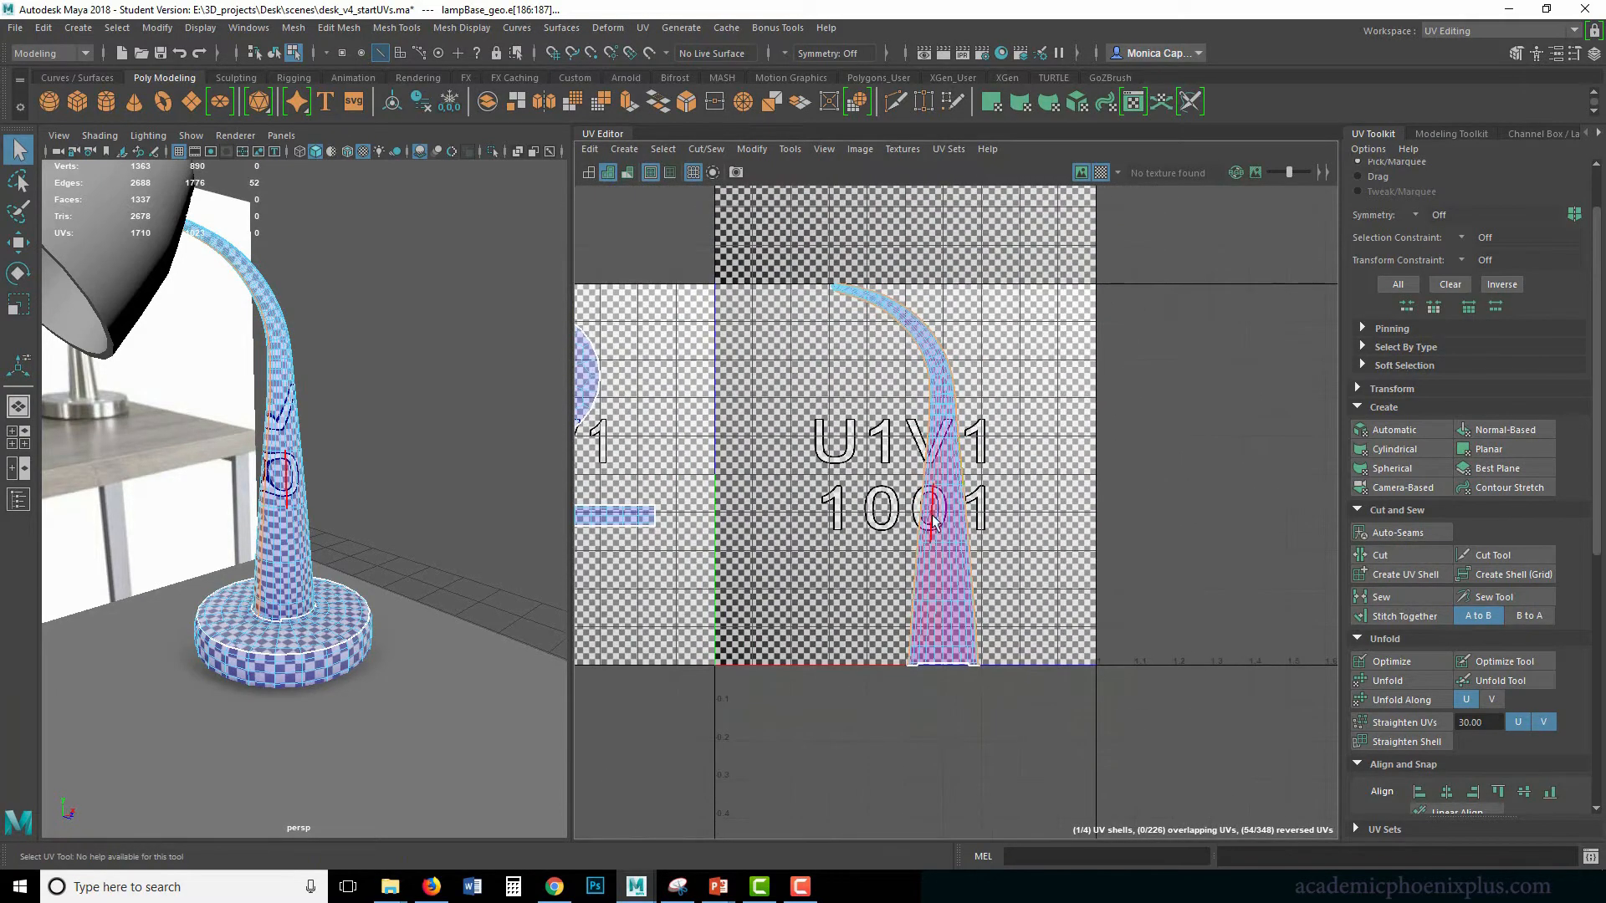
pyautogui.moveTo(933, 523); pyautogui.dragTo(940, 559, button='right')
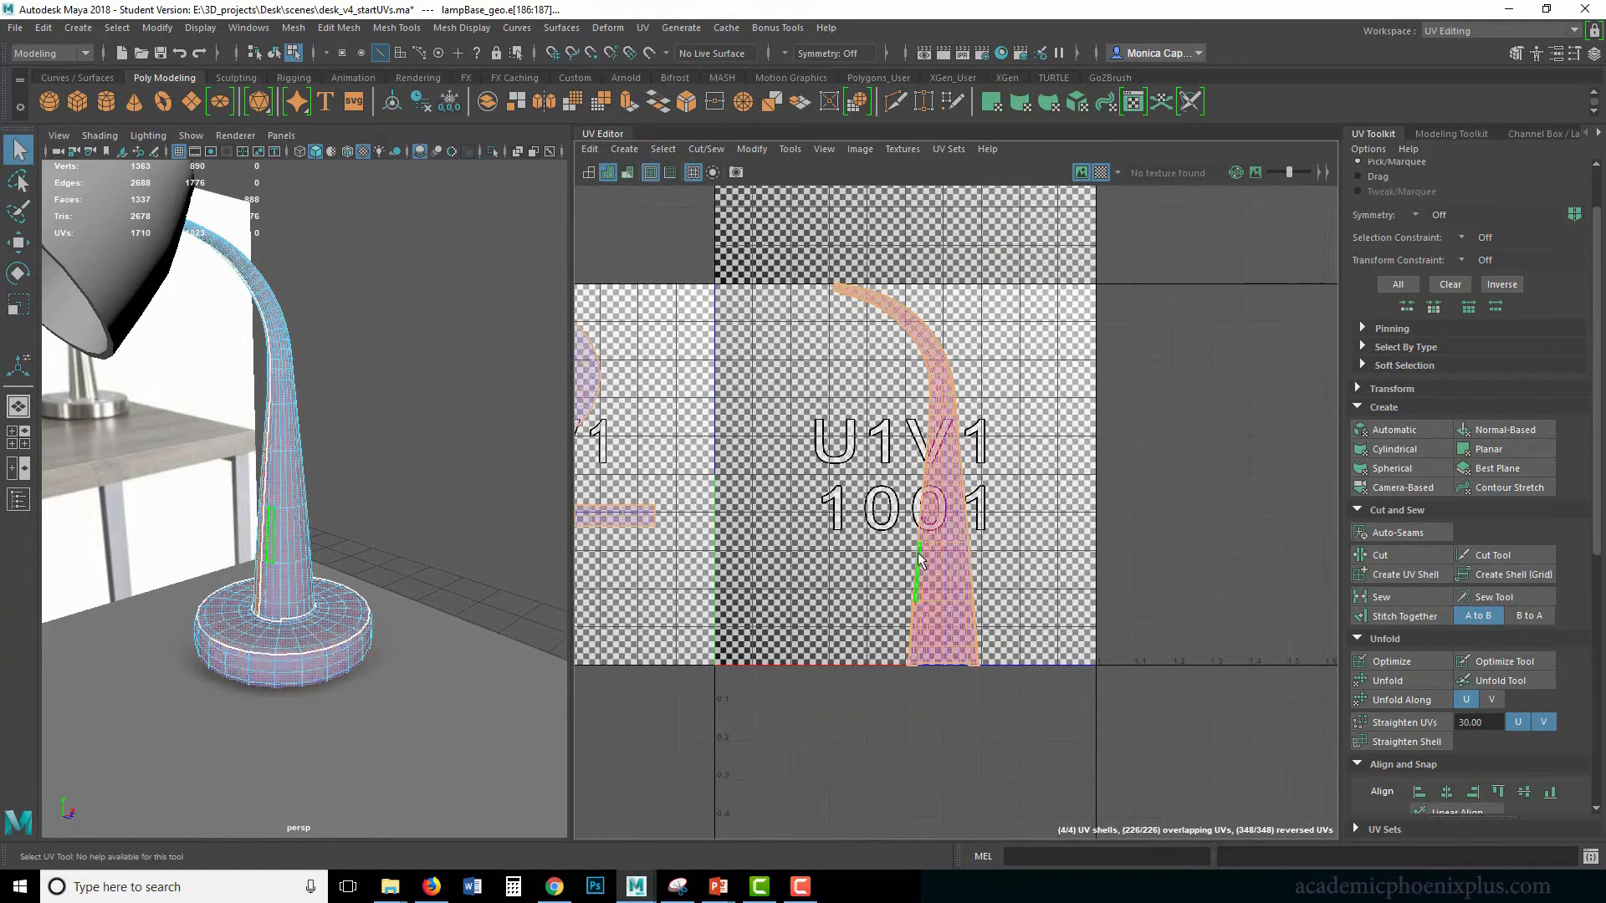
pyautogui.doubleClick(964, 590)
pyautogui.press('w')
pyautogui.moveTo(952, 475)
pyautogui.mouseDown(button='middle')
pyautogui.moveTo(1008, 467)
pyautogui.moveTo(965, 475)
pyautogui.mouseUp(button='middle')
pyautogui.hotkey('ctrl', 'z')
pyautogui.moveTo(729, 257); pyautogui.dragTo(734, 345, button='middle')
pyautogui.hotkey('ctrl', 'z')
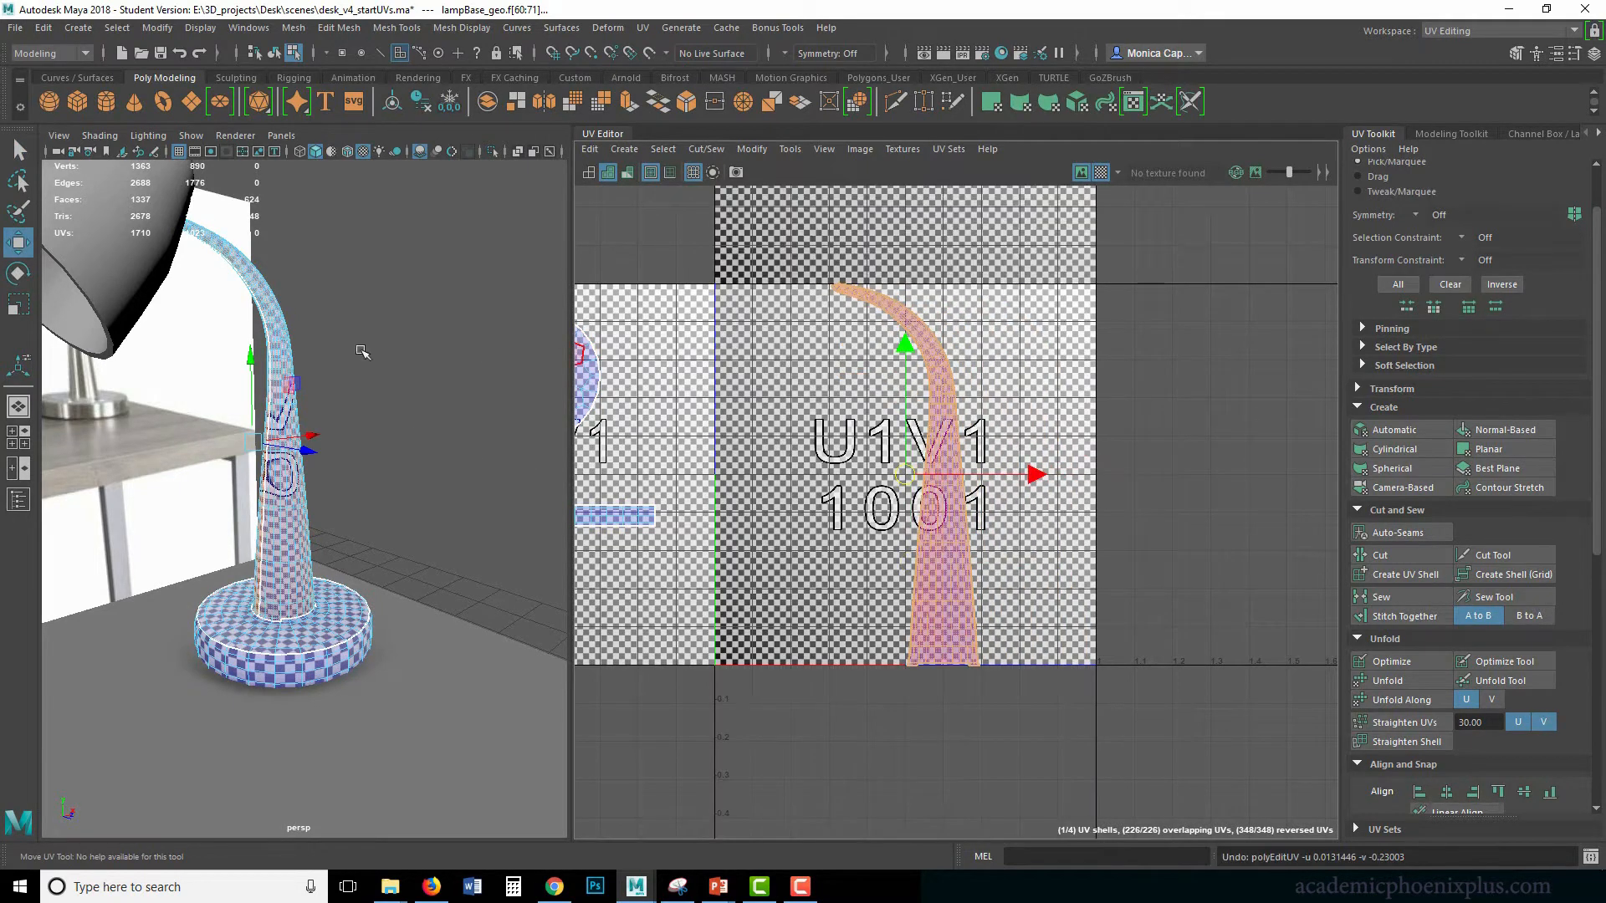
# Isolate the lamp base in the perspective view and frame the end cap at the stem's tip.
pyautogui.press('F8')
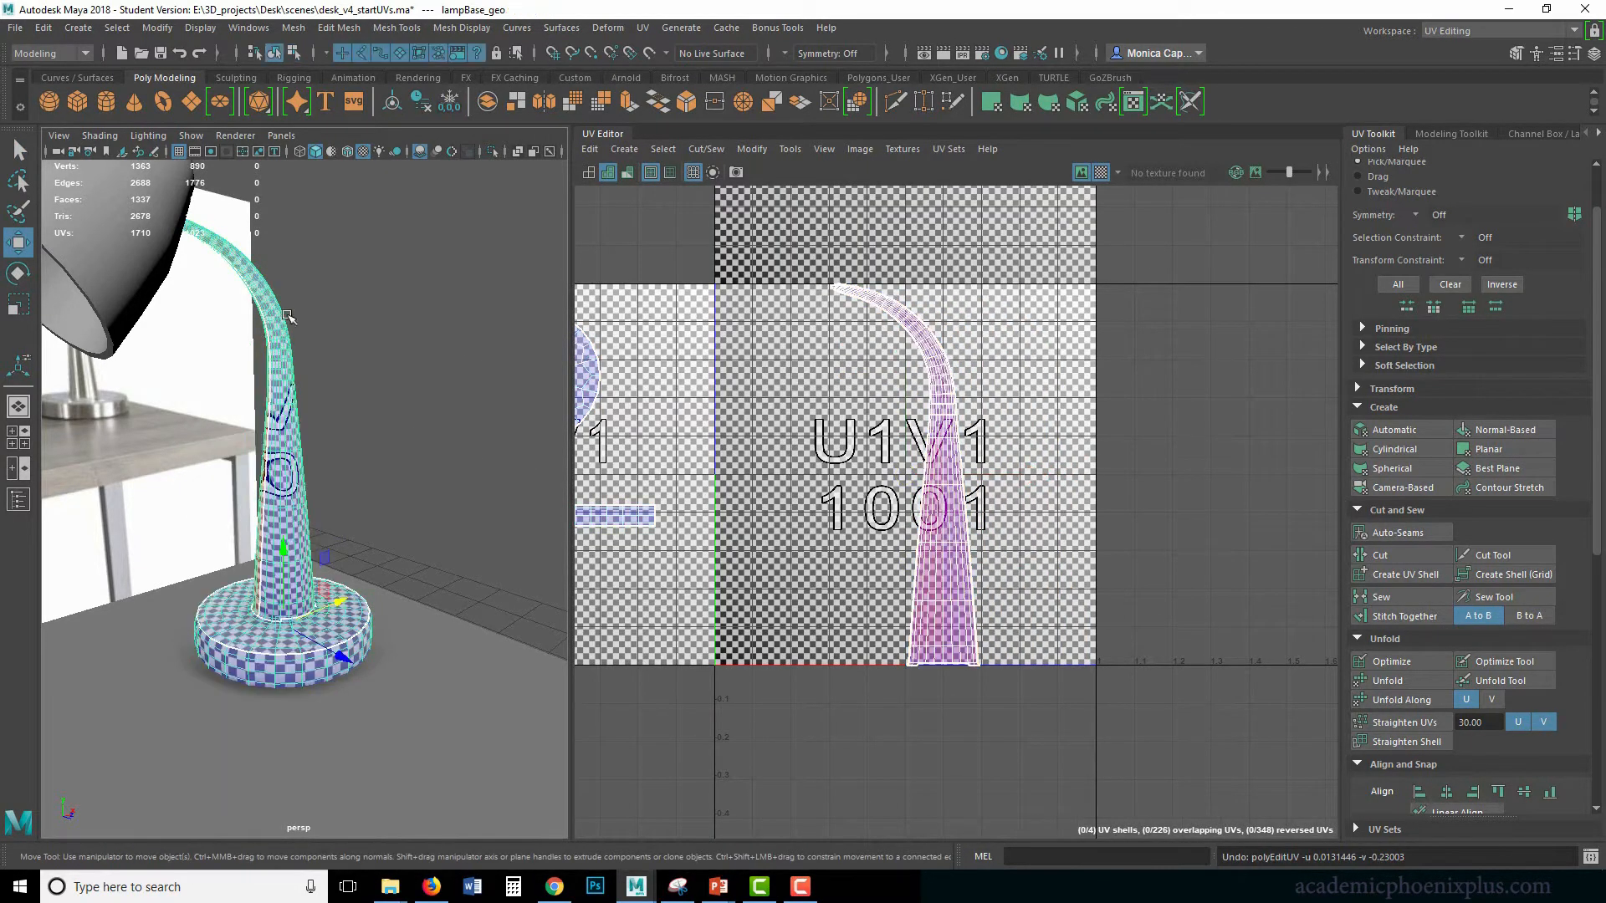
pyautogui.click(495, 152)
pyautogui.press('f')
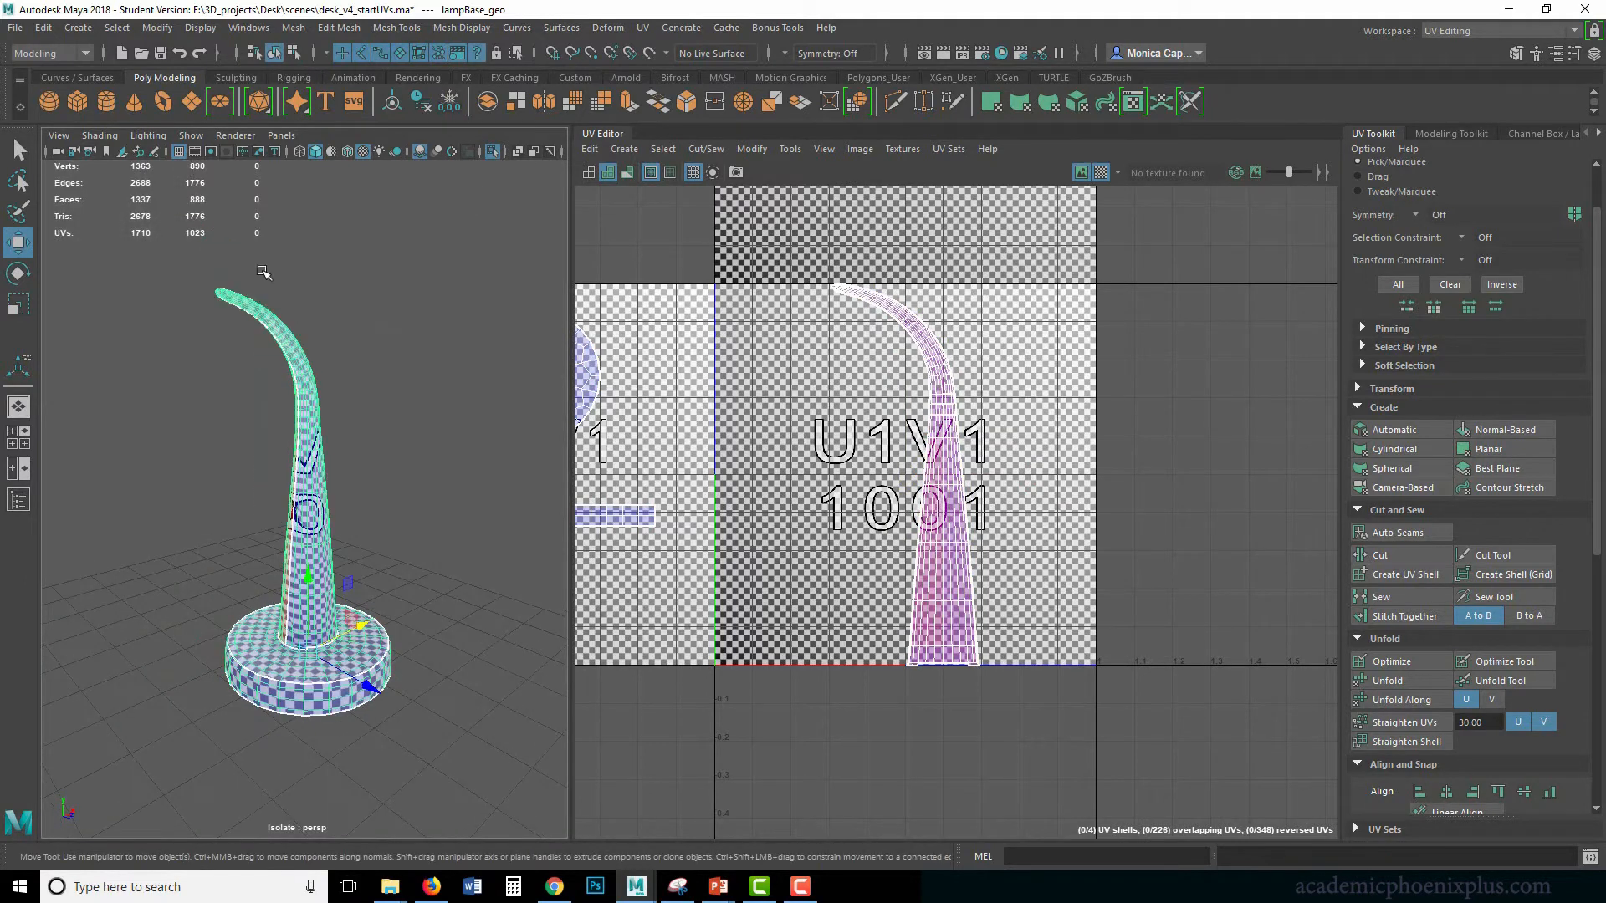
pyautogui.keyDown('alt'); pyautogui.moveTo(262, 268); pyautogui.dragTo(334, 294, button='middle'); pyautogui.keyUp('alt')
pyautogui.keyDown('alt'); pyautogui.moveTo(286, 339); pyautogui.dragTo(354, 327); pyautogui.keyUp('alt')
pyautogui.keyDown('alt'); pyautogui.moveTo(358, 331); pyautogui.dragTo(409, 339, button='right'); pyautogui.keyUp('alt')
pyautogui.keyDown('alt'); pyautogui.moveTo(344, 359); pyautogui.dragTo(268, 426, button='middle'); pyautogui.keyUp('alt')
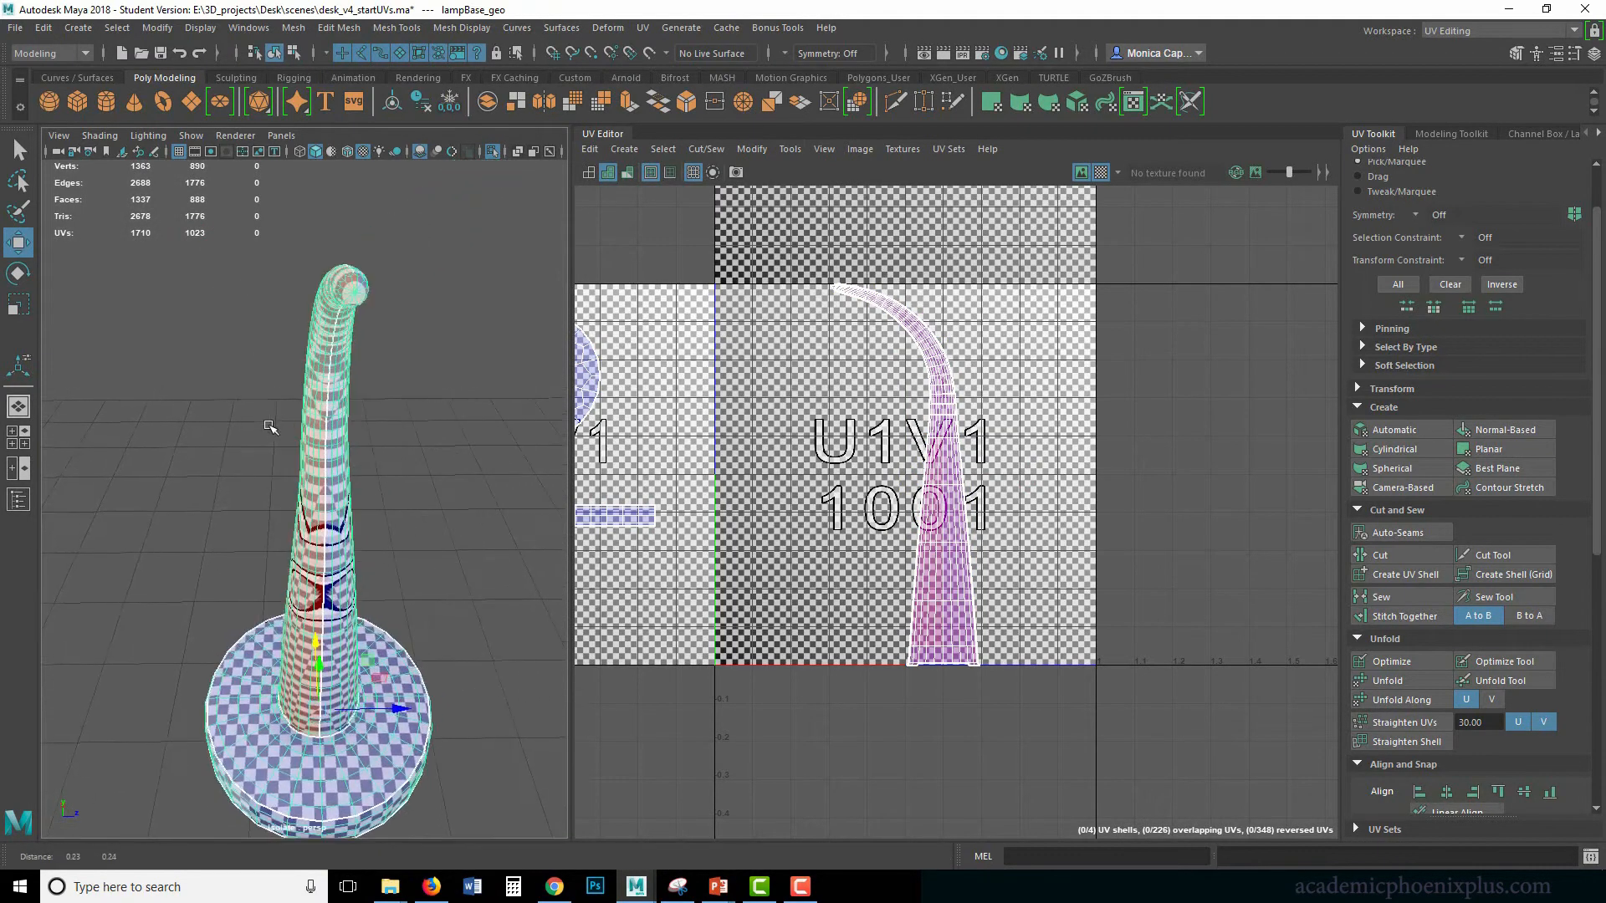
pyautogui.keyDown('alt'); pyautogui.moveTo(268, 427); pyautogui.dragTo(373, 373); pyautogui.keyUp('alt')
pyautogui.keyDown('alt'); pyautogui.moveTo(373, 373); pyautogui.dragTo(428, 385, button='right'); pyautogui.keyUp('alt')
pyautogui.keyDown('alt'); pyautogui.moveTo(347, 337); pyautogui.dragTo(349, 354); pyautogui.keyUp('alt')
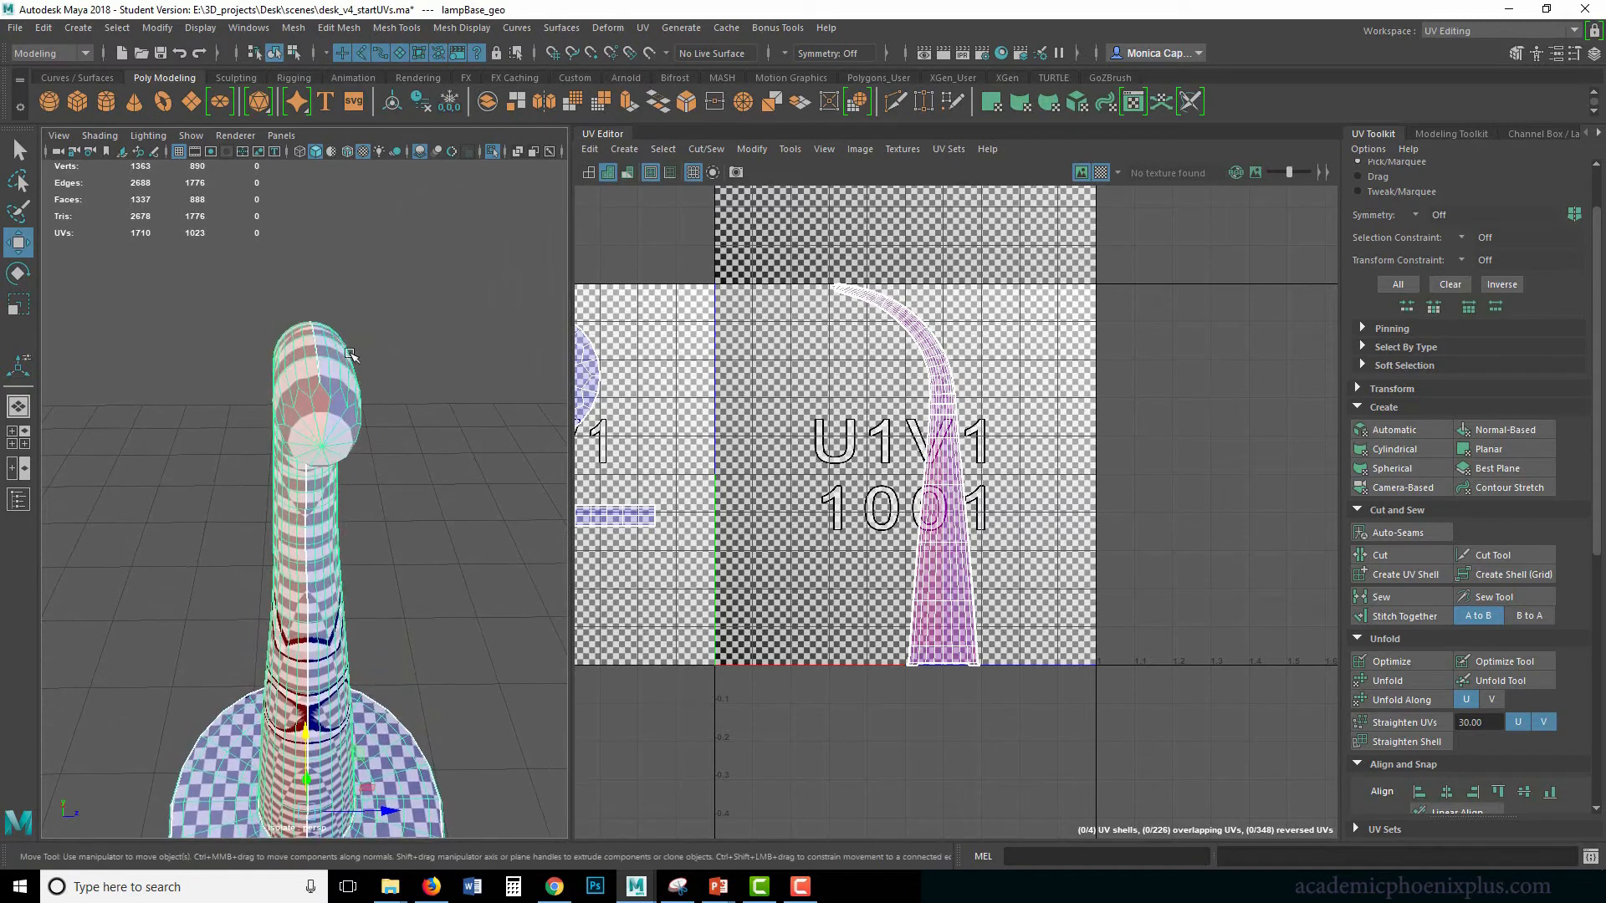
# Select the four edges that continue the side seams across the stem's tip and end cap, and cut the UVs along them.
pyautogui.moveTo(318, 381); pyautogui.dragTo(318, 358, button='right')
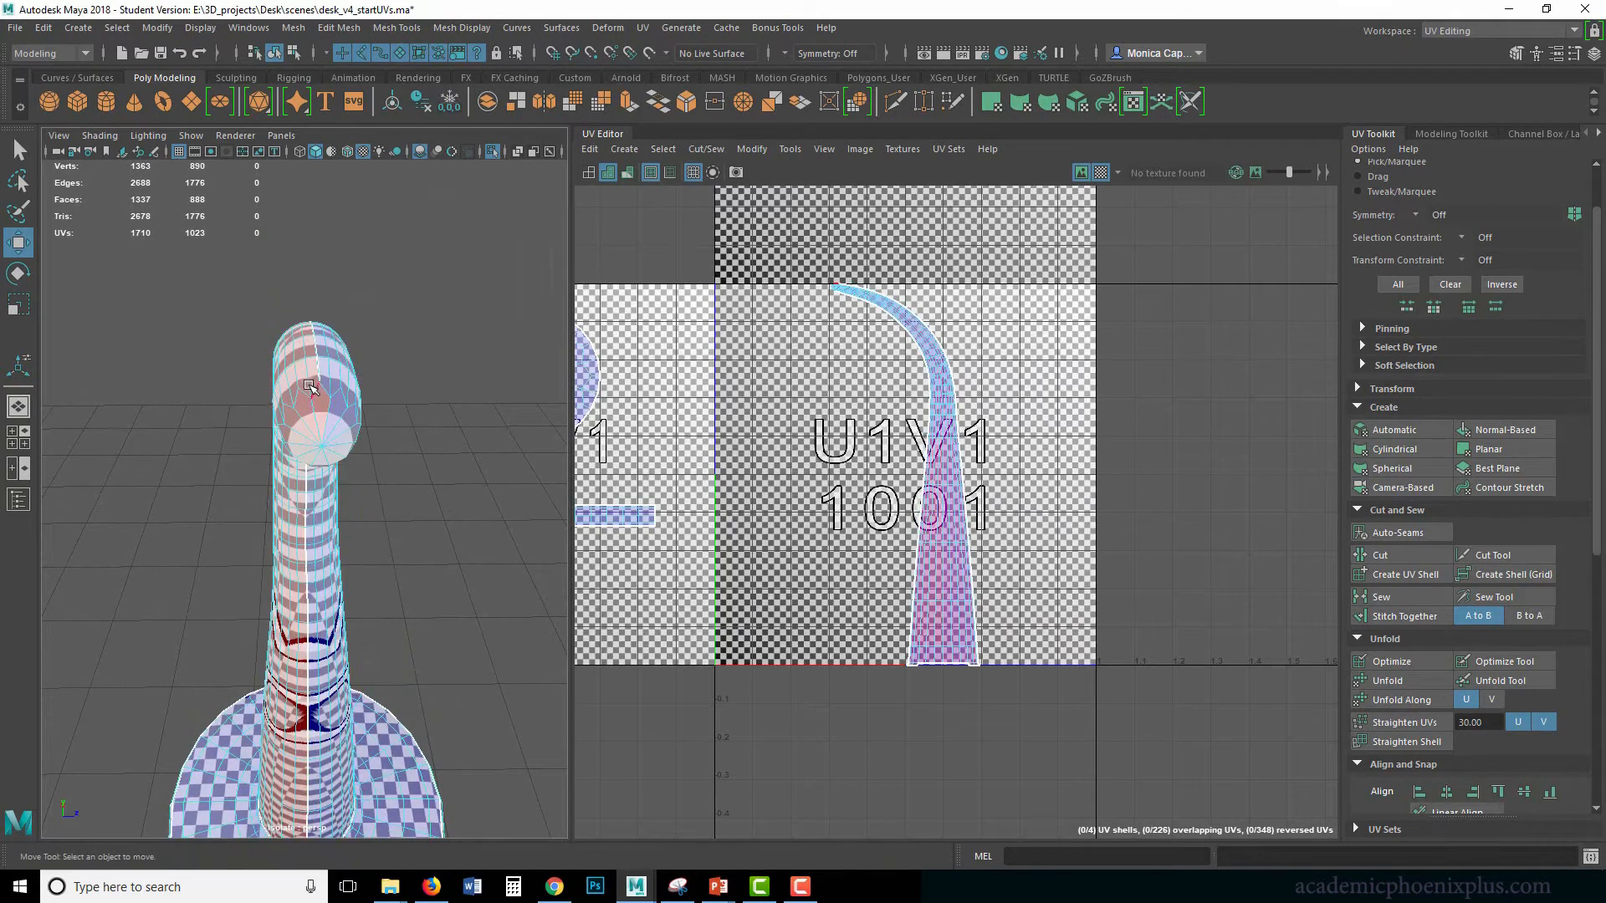
pyautogui.click(314, 389)
pyautogui.keyDown('shift'); pyautogui.click(310, 416); pyautogui.keyUp('shift')
pyautogui.keyDown('alt'); pyautogui.moveTo(388, 423); pyautogui.dragTo(380, 351); pyautogui.keyUp('alt')
pyautogui.keyDown('alt'); pyautogui.moveTo(380, 351); pyautogui.dragTo(381, 391, button='middle'); pyautogui.keyUp('alt')
pyautogui.keyDown('alt'); pyautogui.moveTo(381, 392); pyautogui.dragTo(383, 351); pyautogui.keyUp('alt')
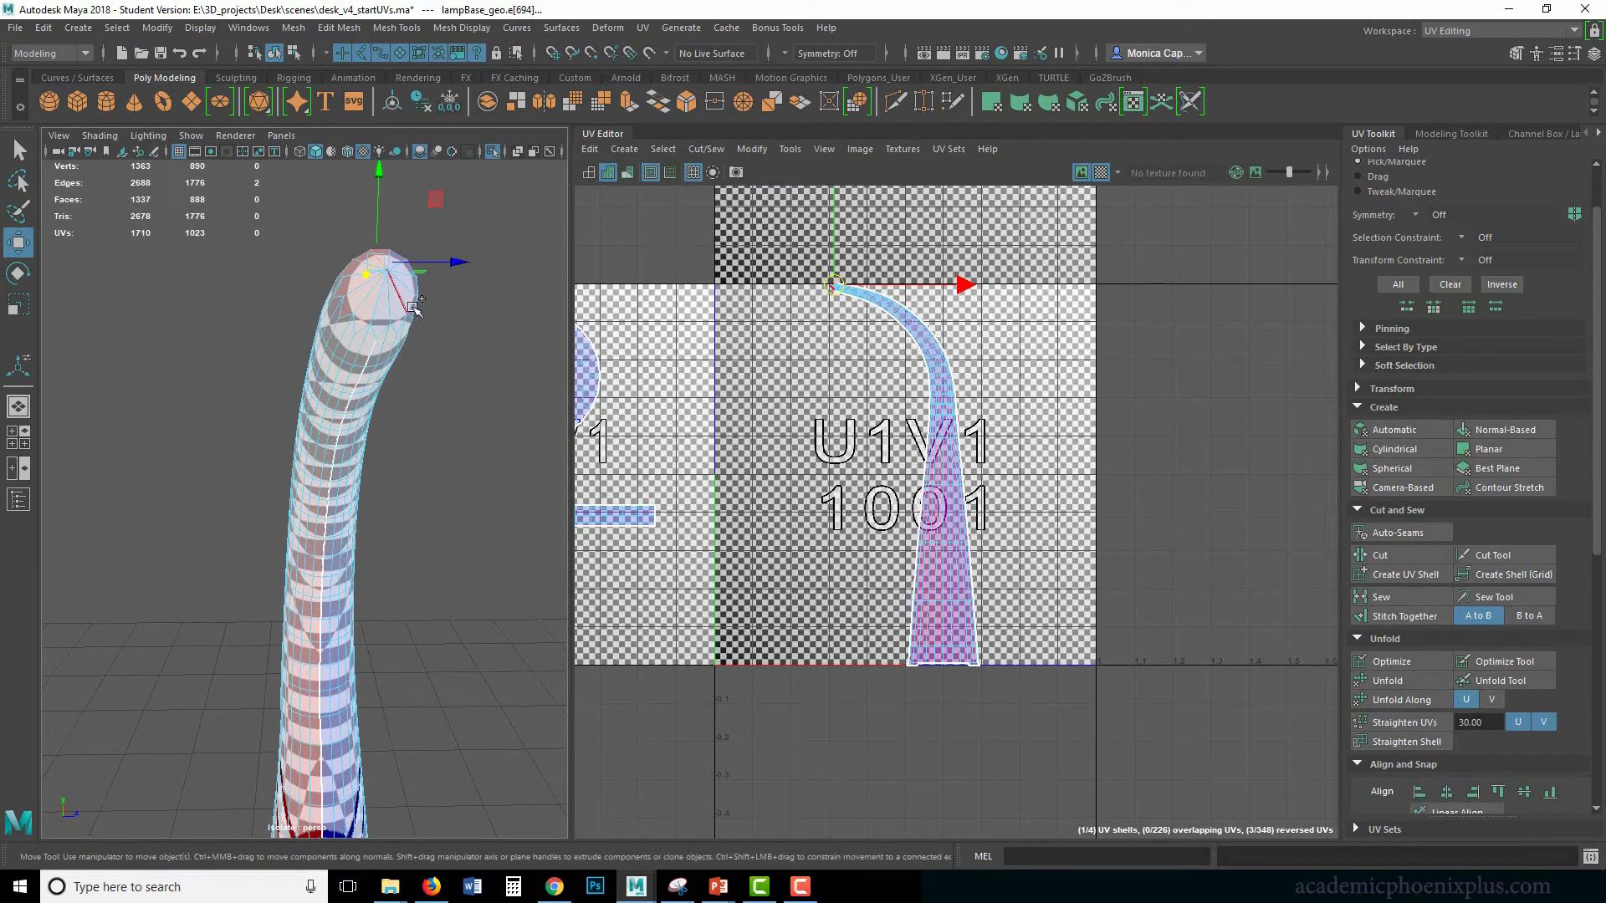
pyautogui.keyDown('shift'); pyautogui.click(380, 308); pyautogui.keyUp('shift')
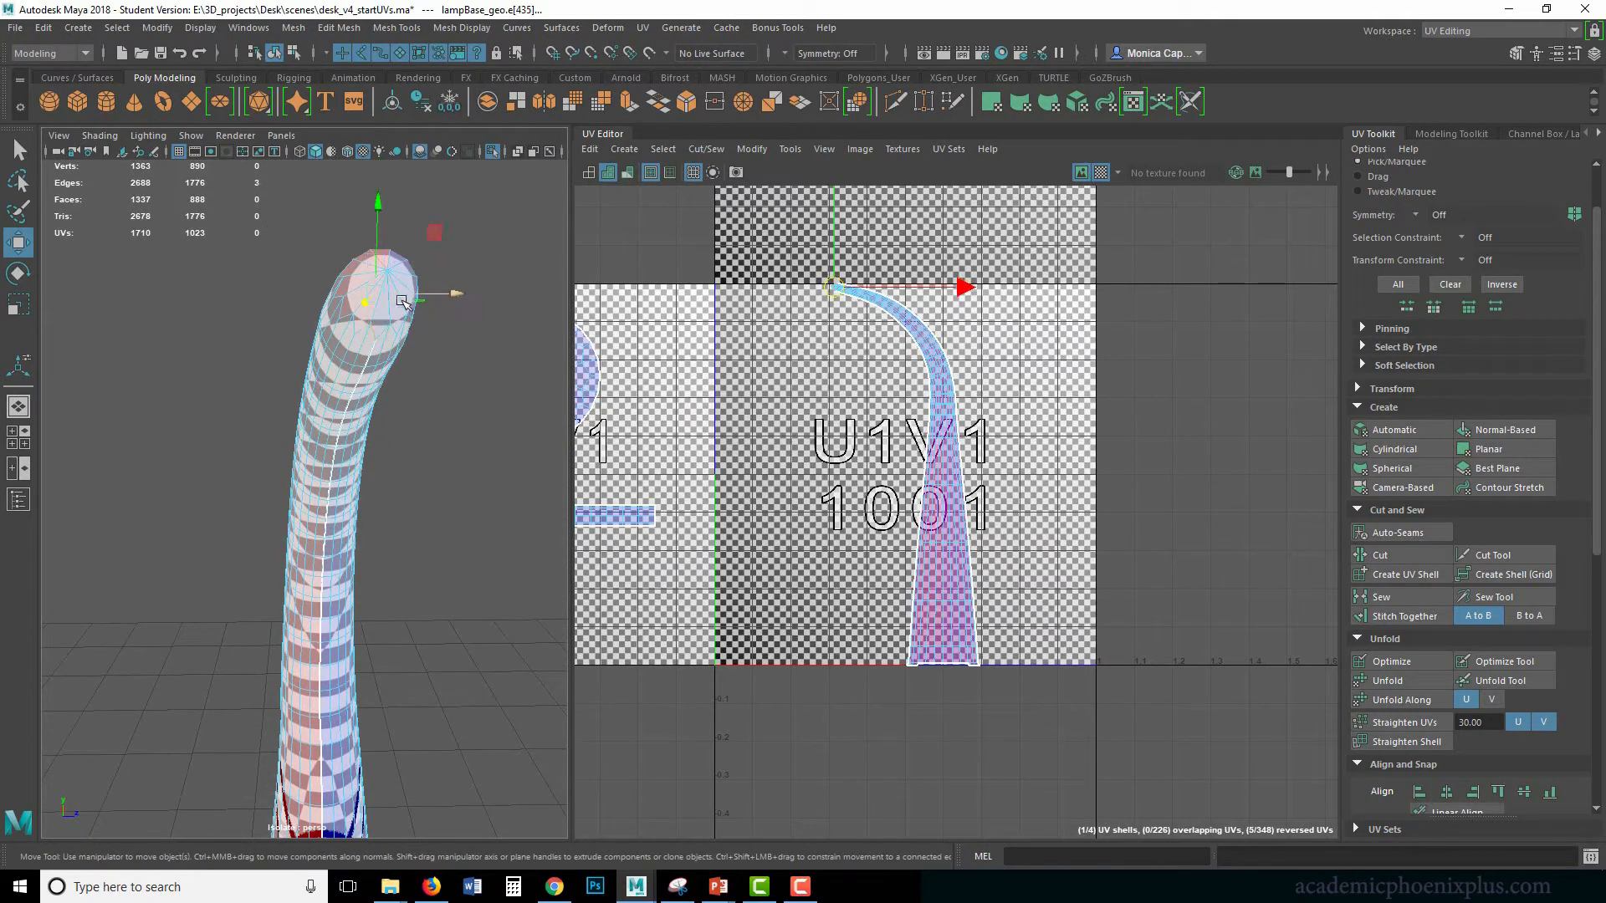
pyautogui.press('q')
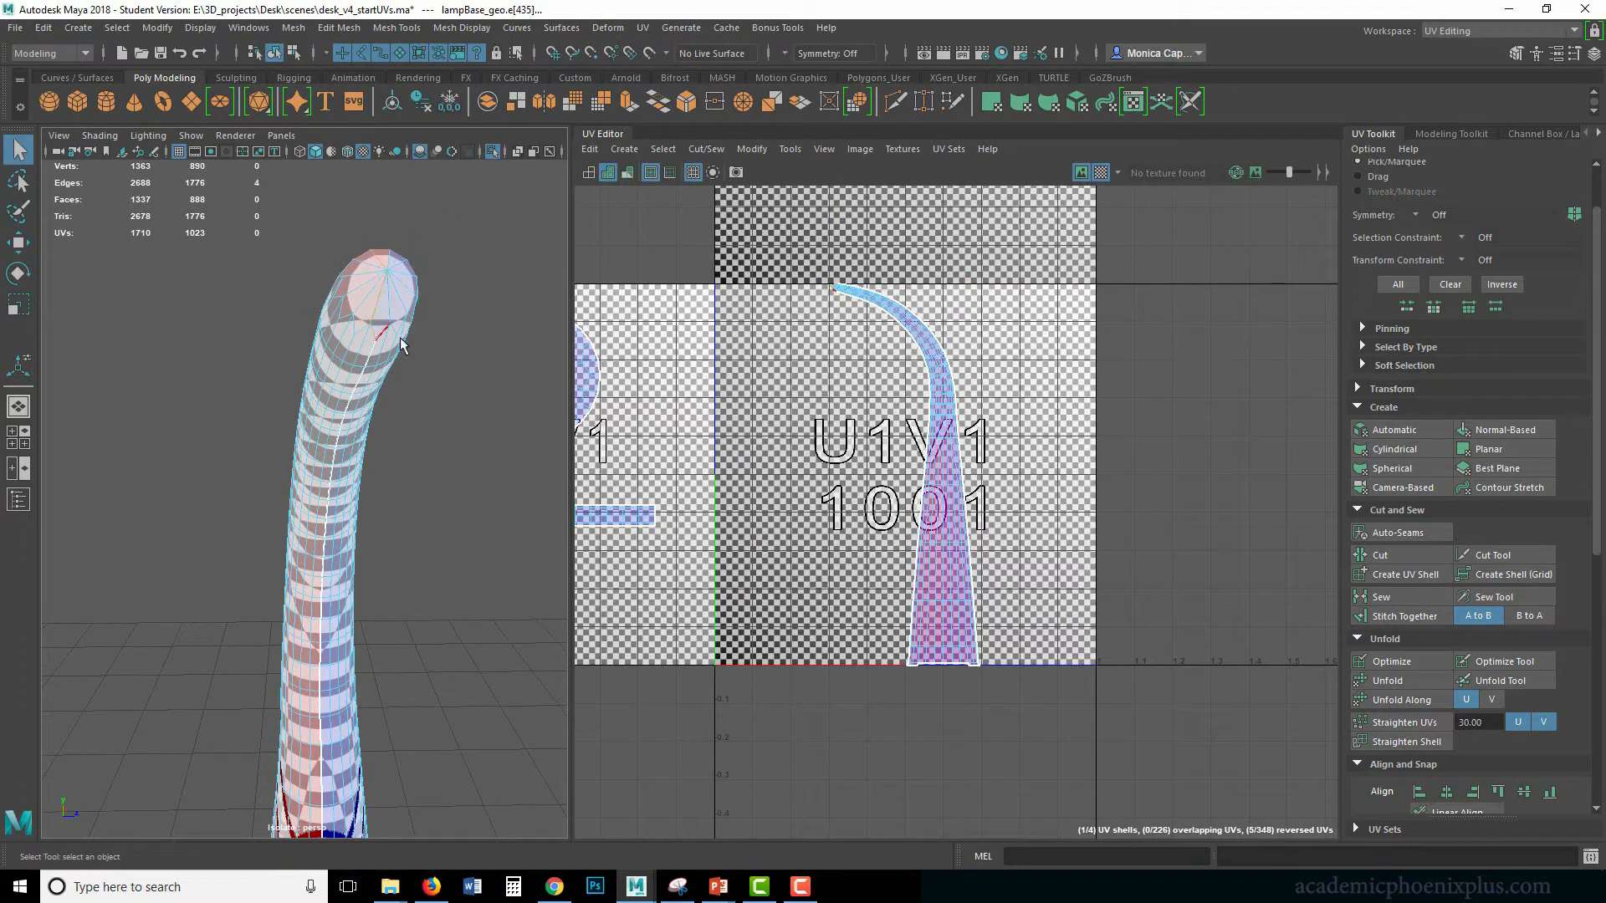
pyautogui.keyDown('alt'); pyautogui.moveTo(437, 365); pyautogui.dragTo(430, 366); pyautogui.keyUp('alt')
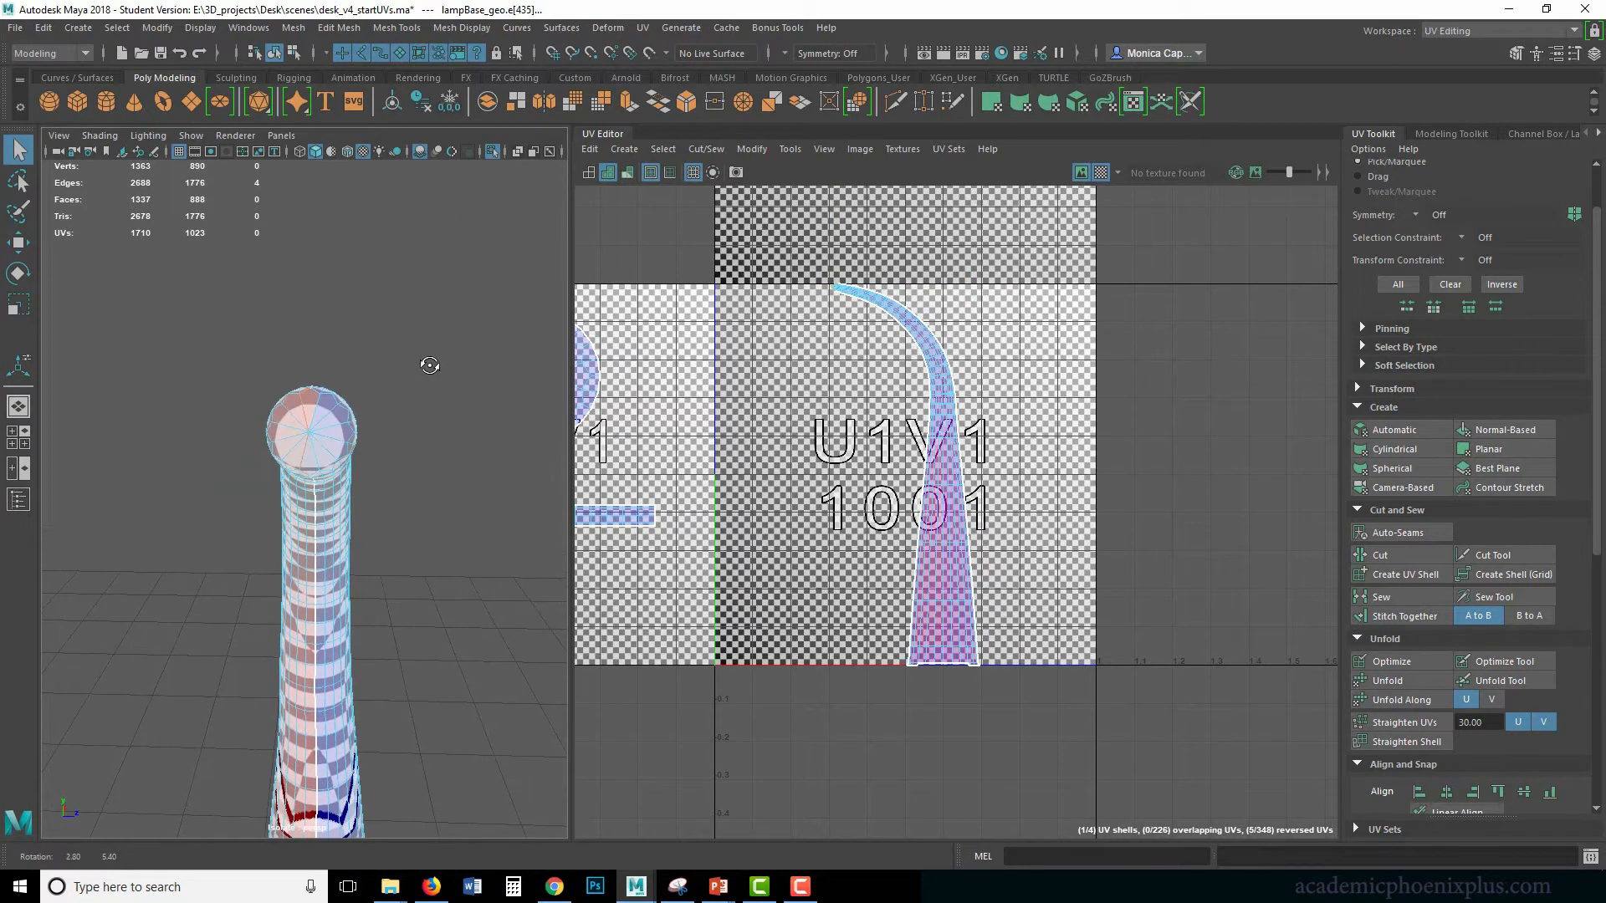
pyautogui.click(1390, 555)
# Select one half of the stem's UVs as a shell and move it sideways clear of the other half.
pyautogui.moveTo(945, 463); pyautogui.dragTo(936, 507, button='right')
pyautogui.doubleClick(932, 507)
pyautogui.press('w')
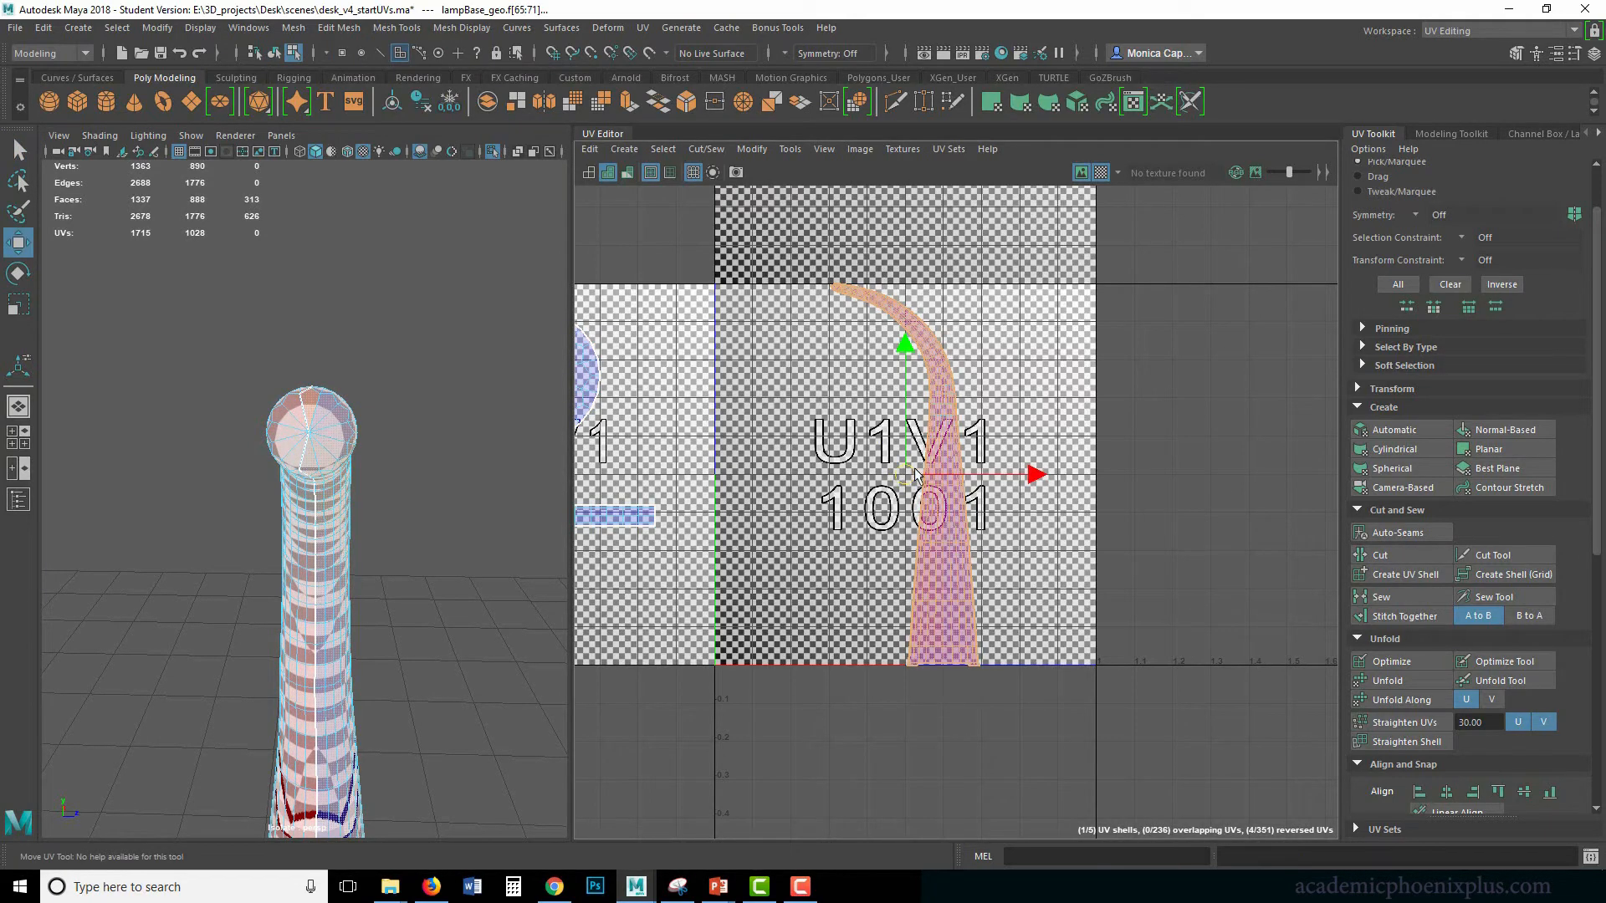
pyautogui.moveTo(916, 474); pyautogui.dragTo(987, 475)
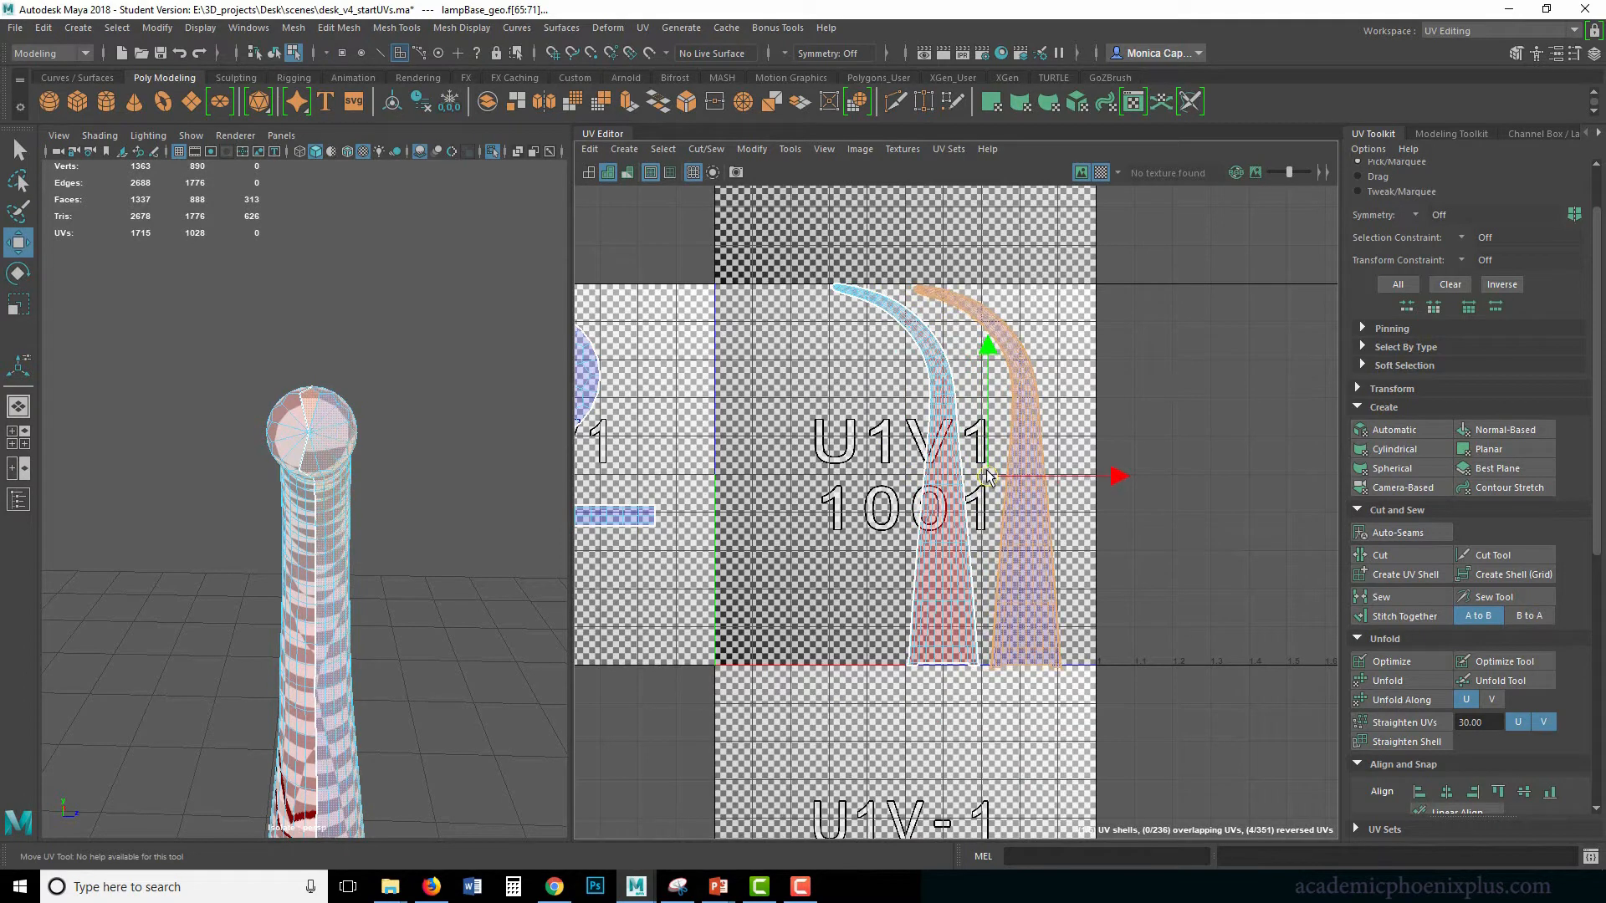
pyautogui.click(1212, 561)
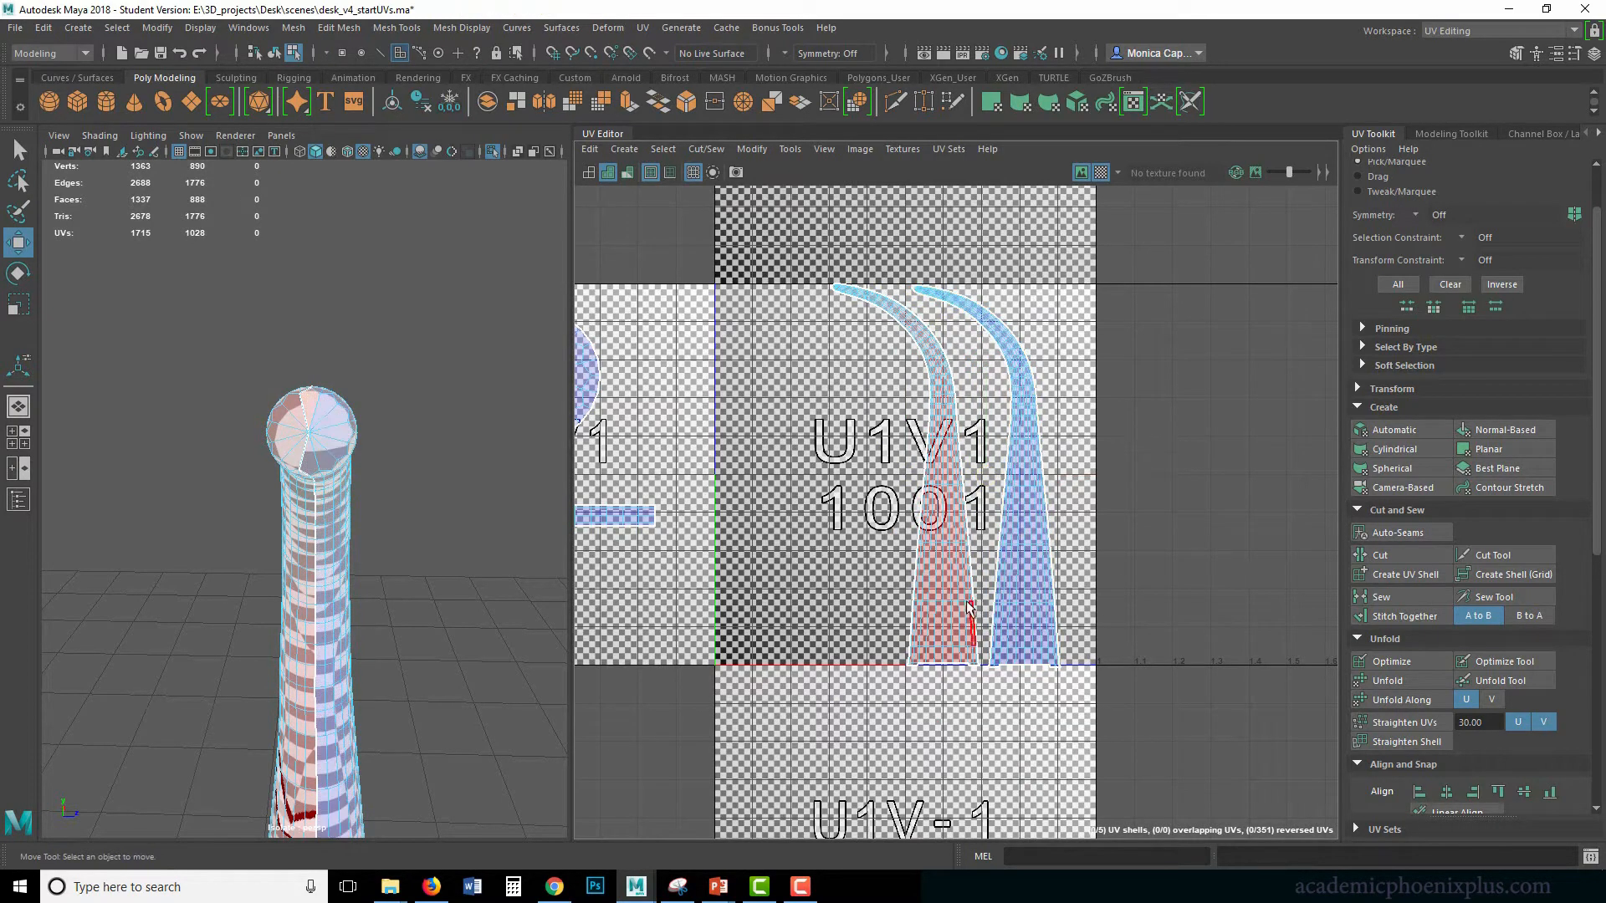
# Select the stem's other half shell, which has reversed UVs, and flip it in U.
pyautogui.doubleClick(967, 603)
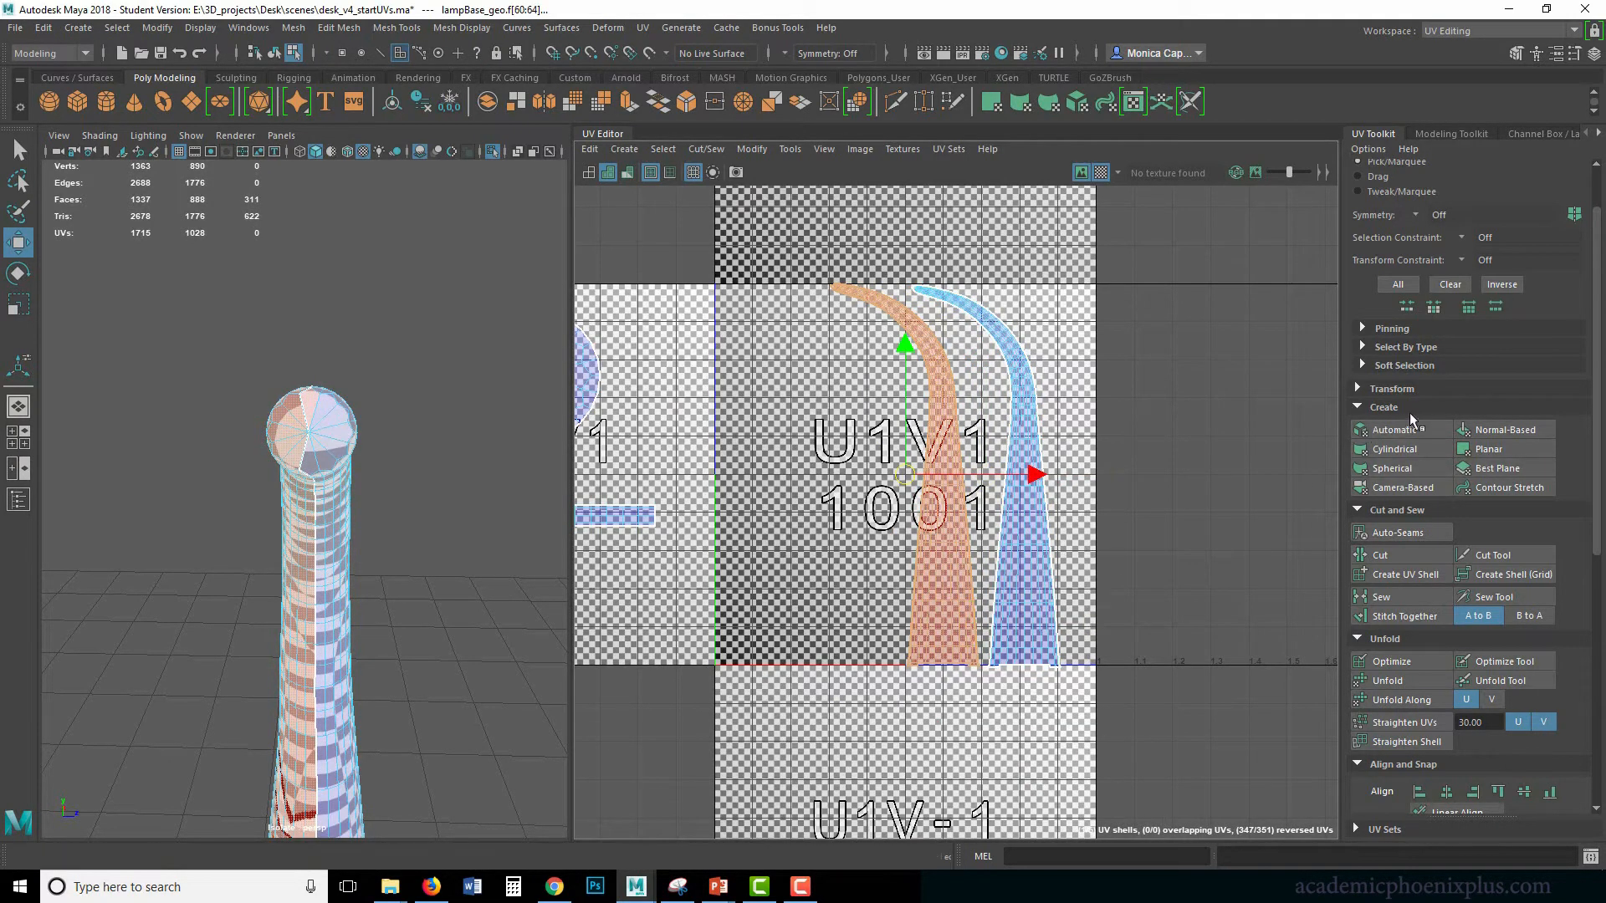
pyautogui.click(1394, 388)
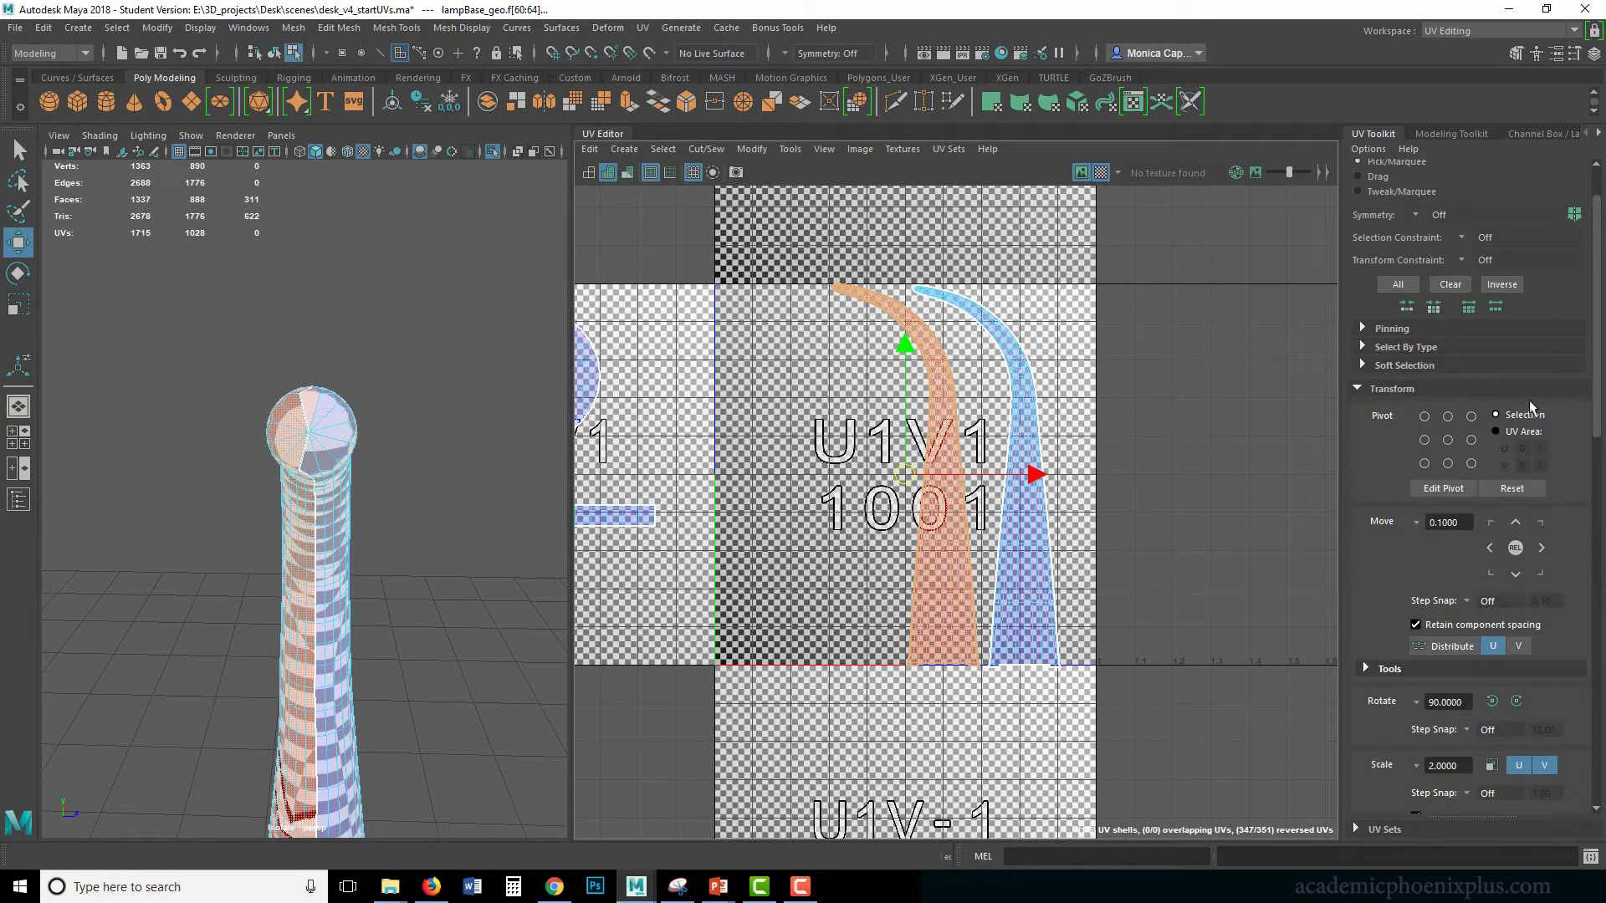
pyautogui.scroll(-3, 1479, 586)
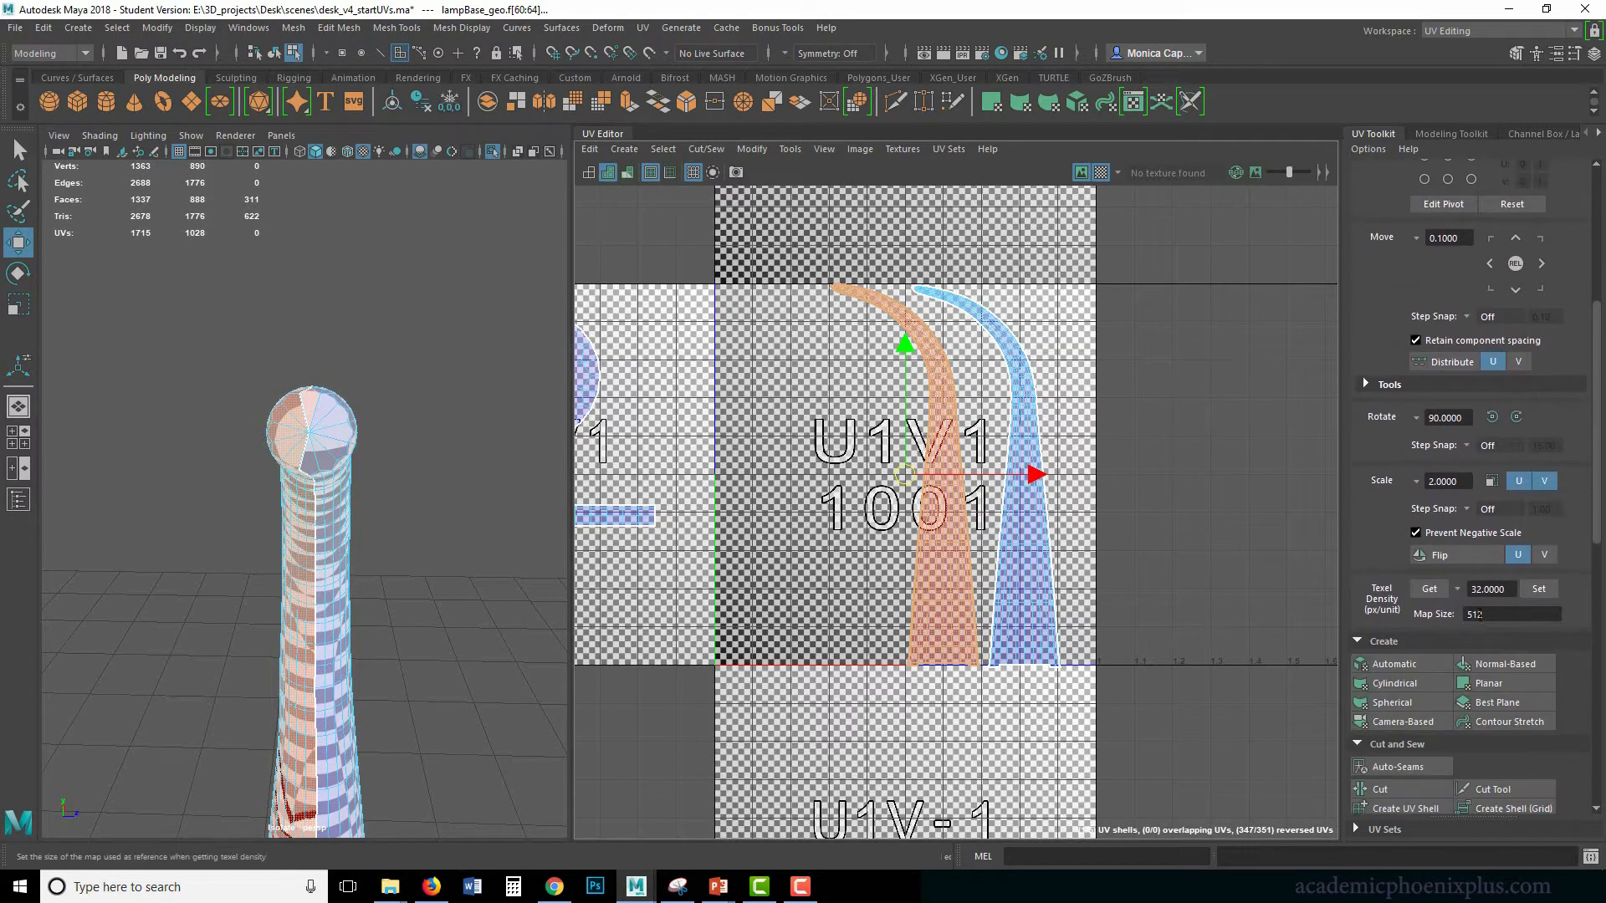
pyautogui.click(1453, 554)
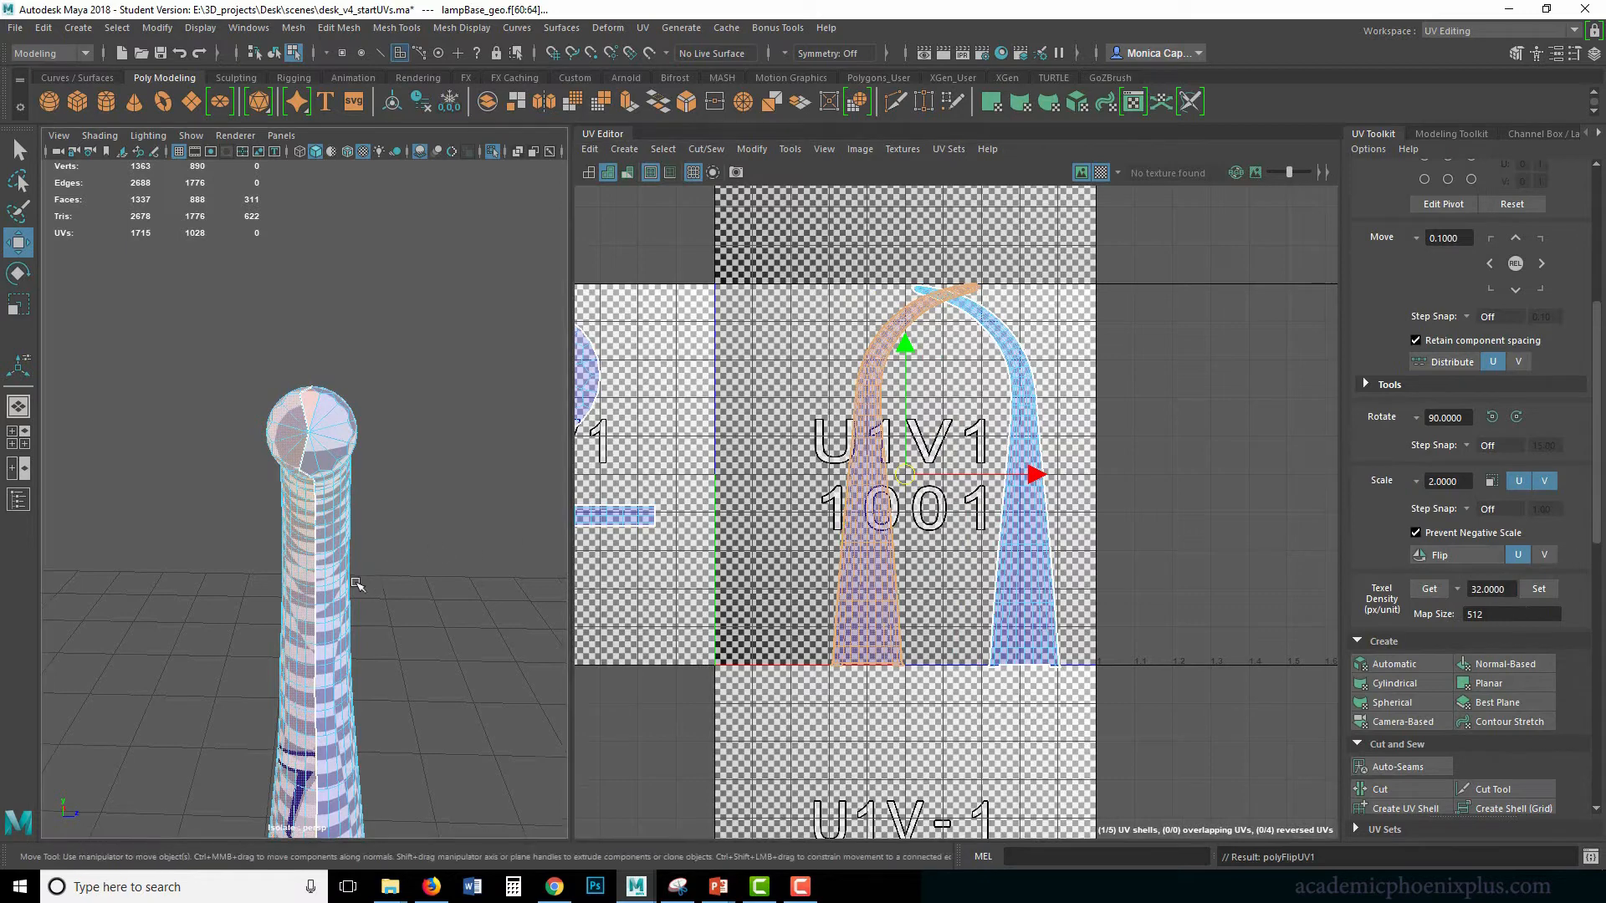
pyautogui.scroll(3, 376, 507)
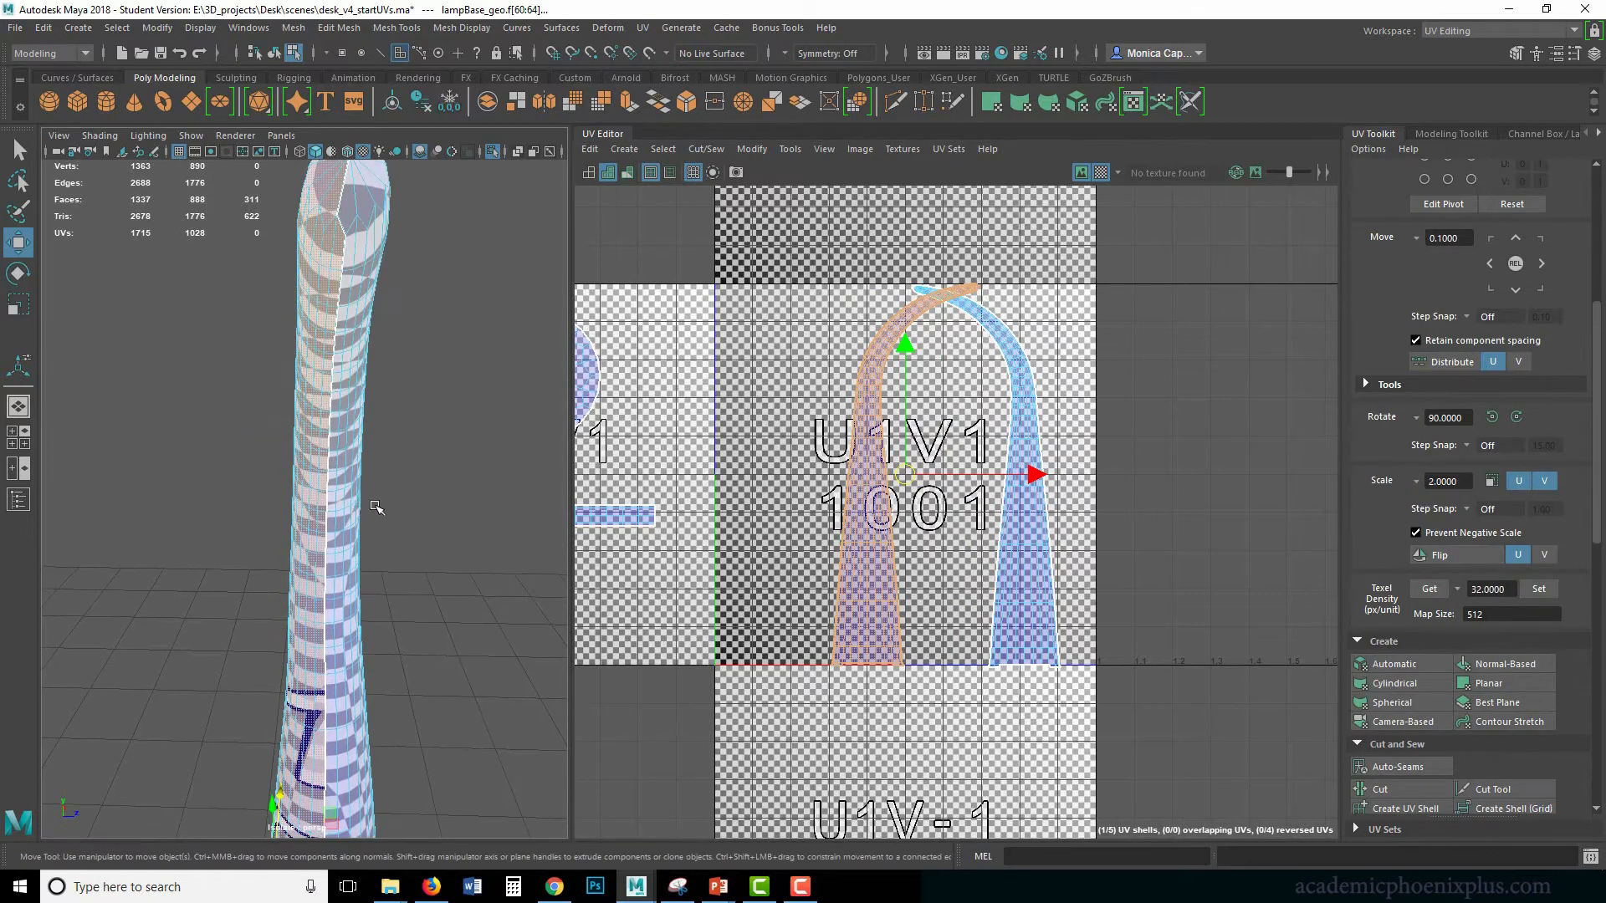
# Unfold the stem's half shells, and optimize the half that was not flipped.
pyautogui.click(1392, 383)
pyautogui.scroll(5, 1575, 366)
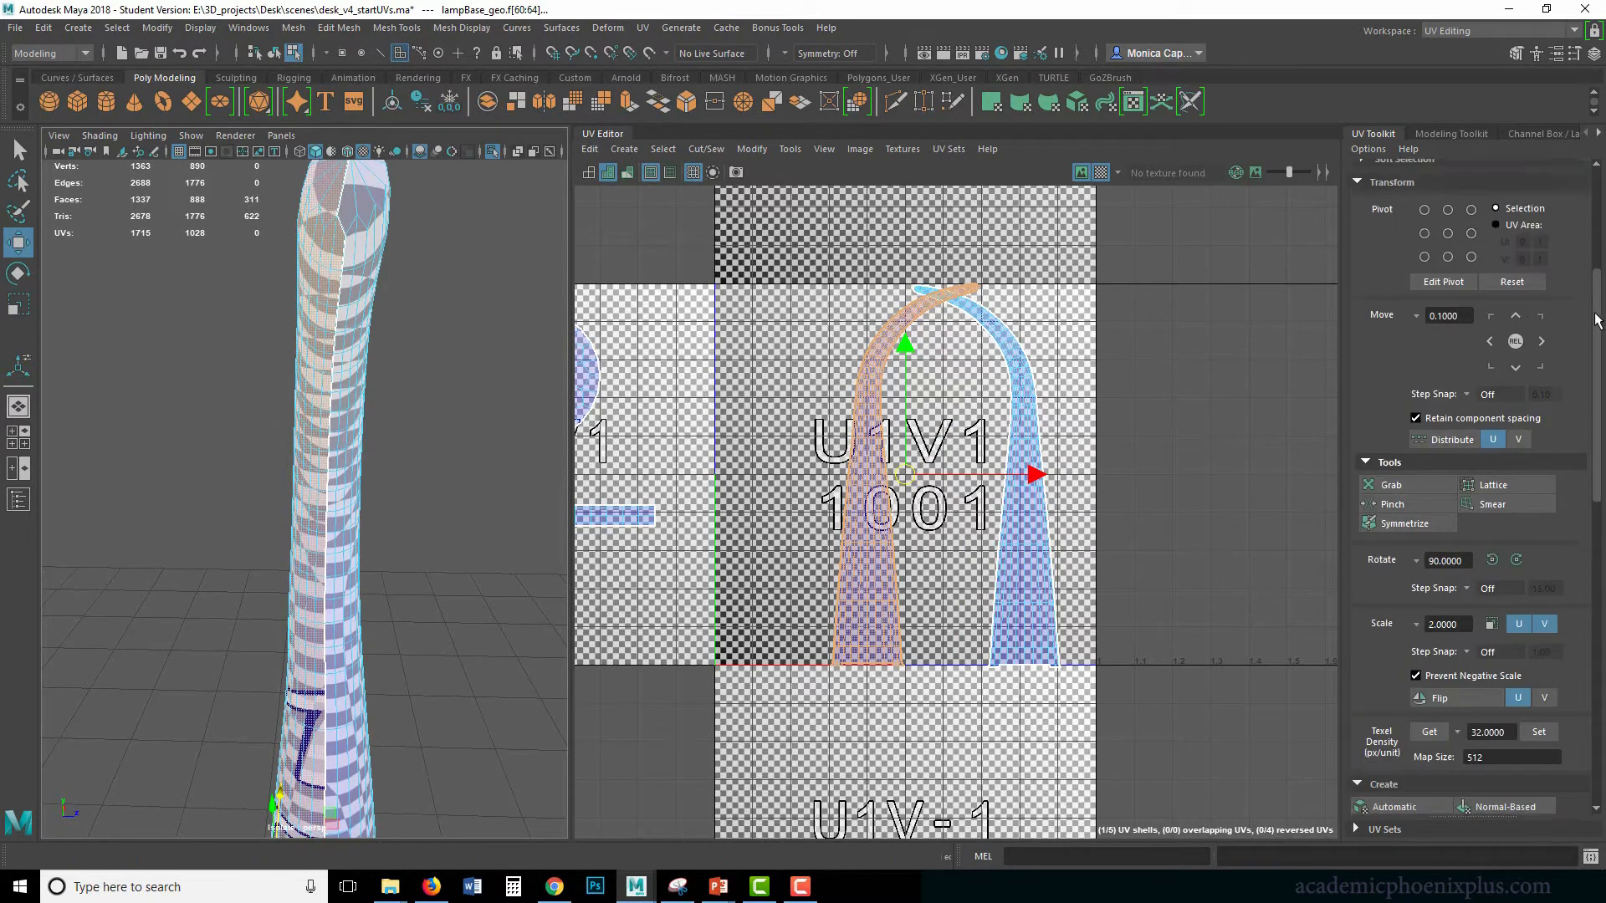
pyautogui.click(1384, 425)
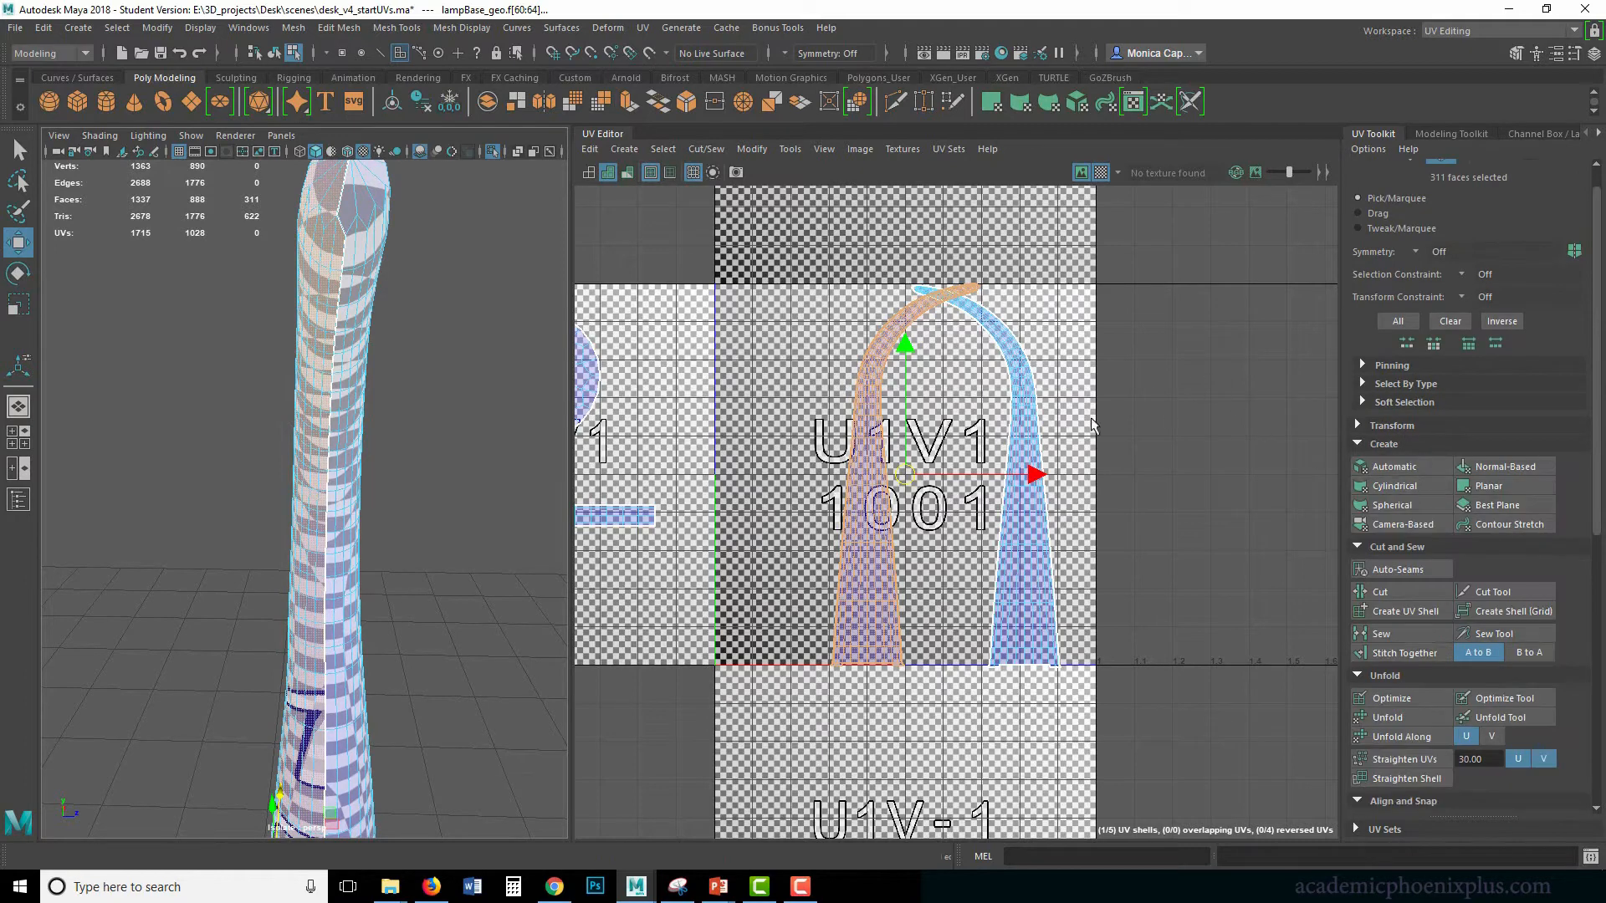
pyautogui.click(1400, 719)
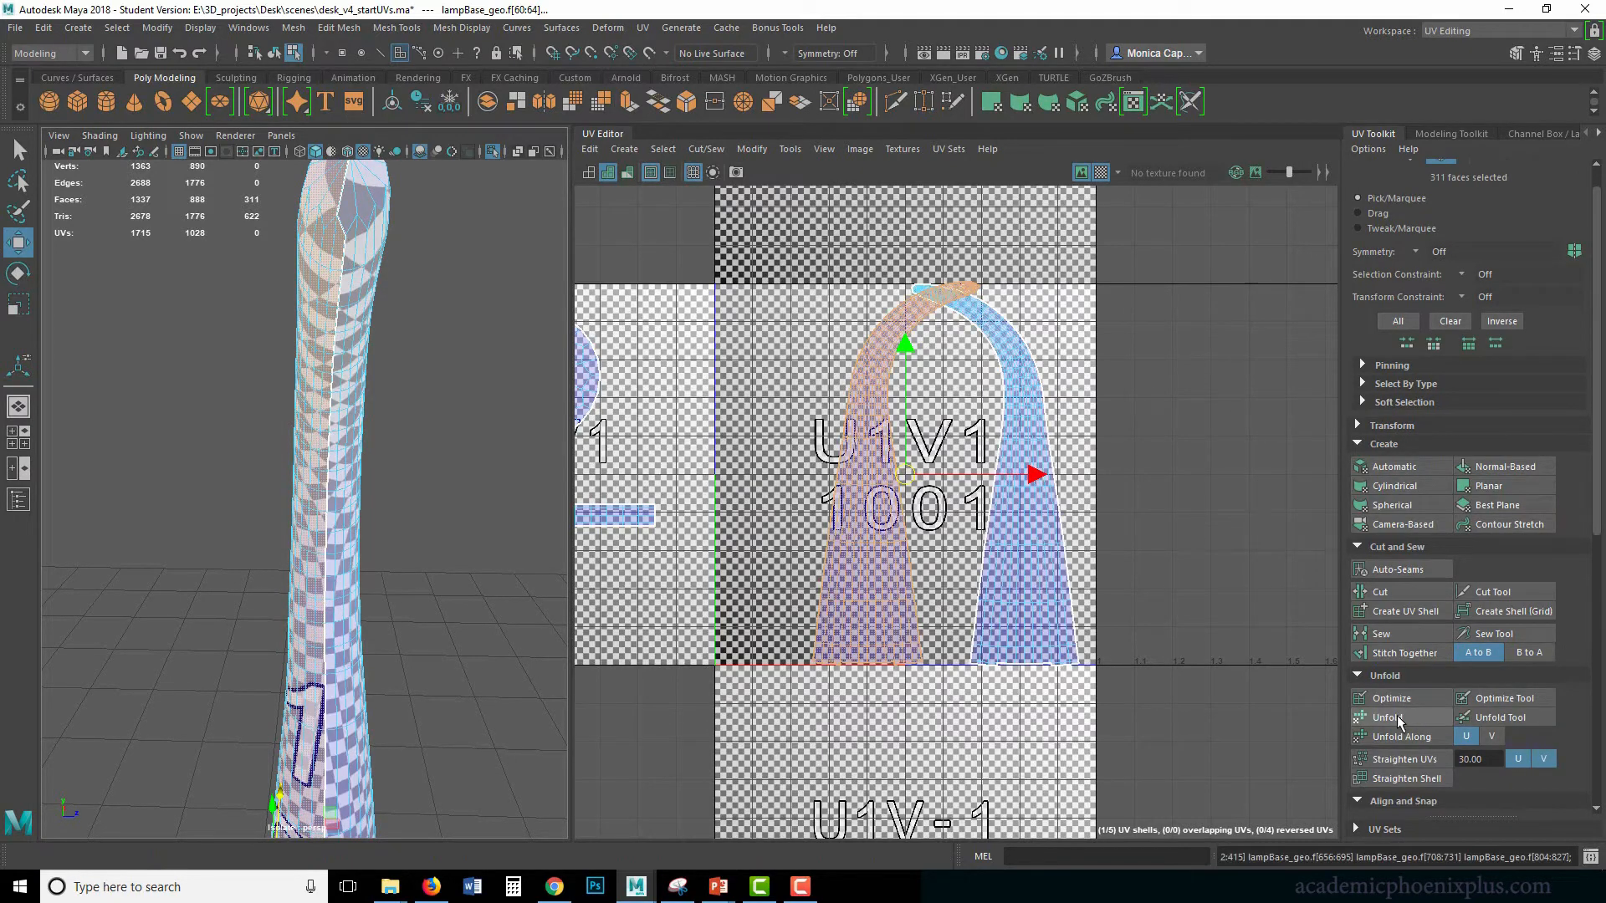
pyautogui.click(1028, 584)
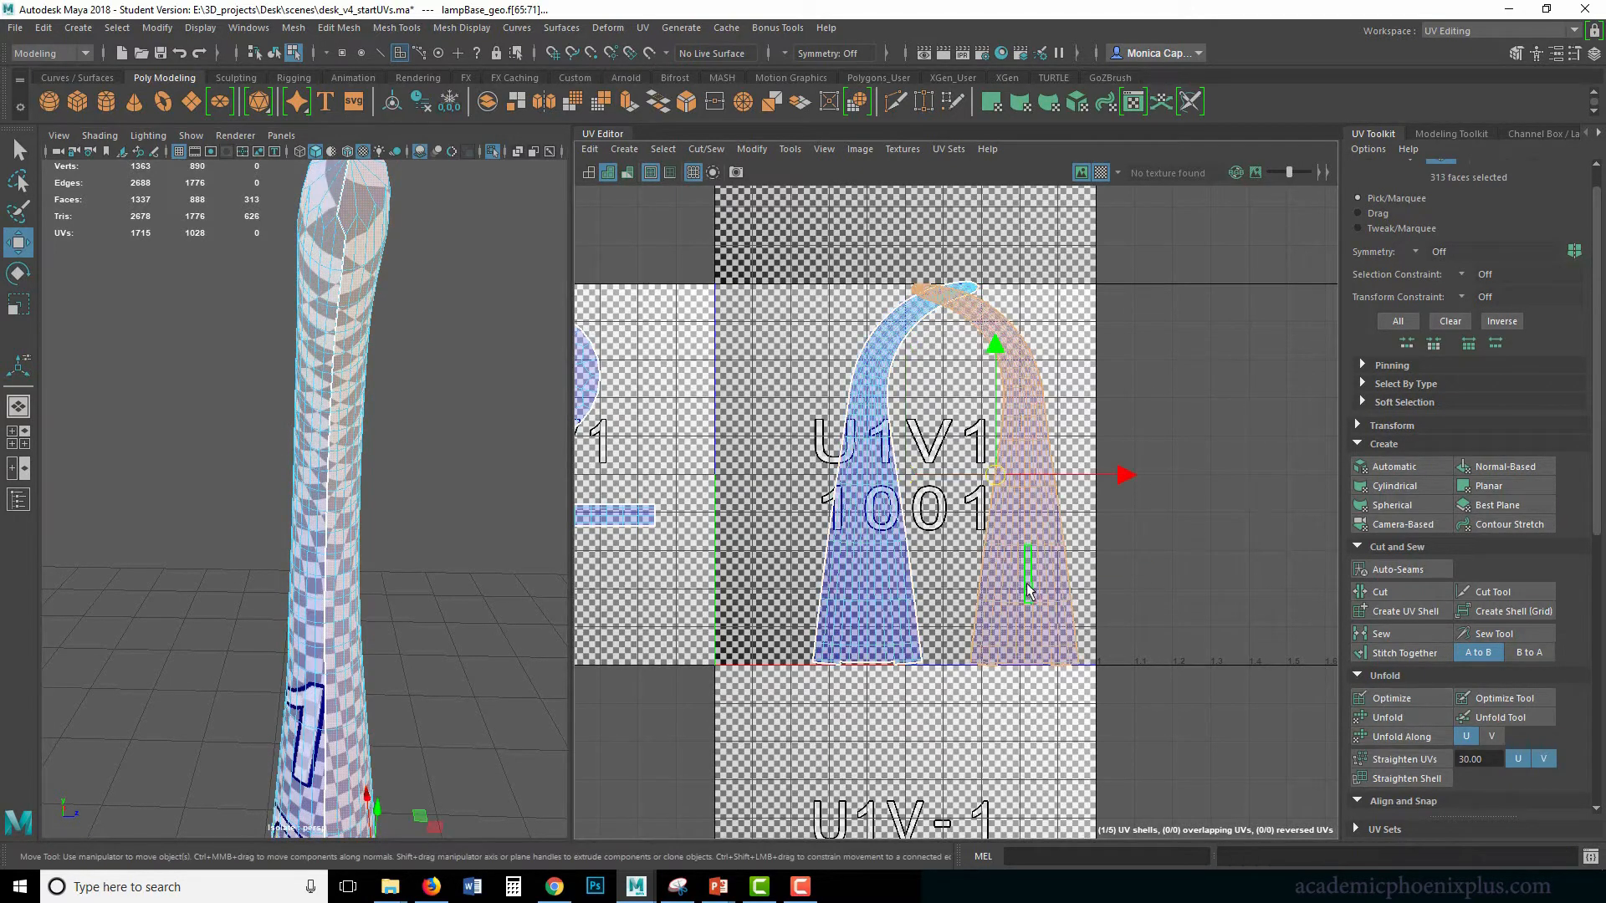
pyautogui.click(1396, 699)
pyautogui.keyDown('alt'); pyautogui.moveTo(283, 544); pyautogui.dragTo(259, 481); pyautogui.keyUp('alt')
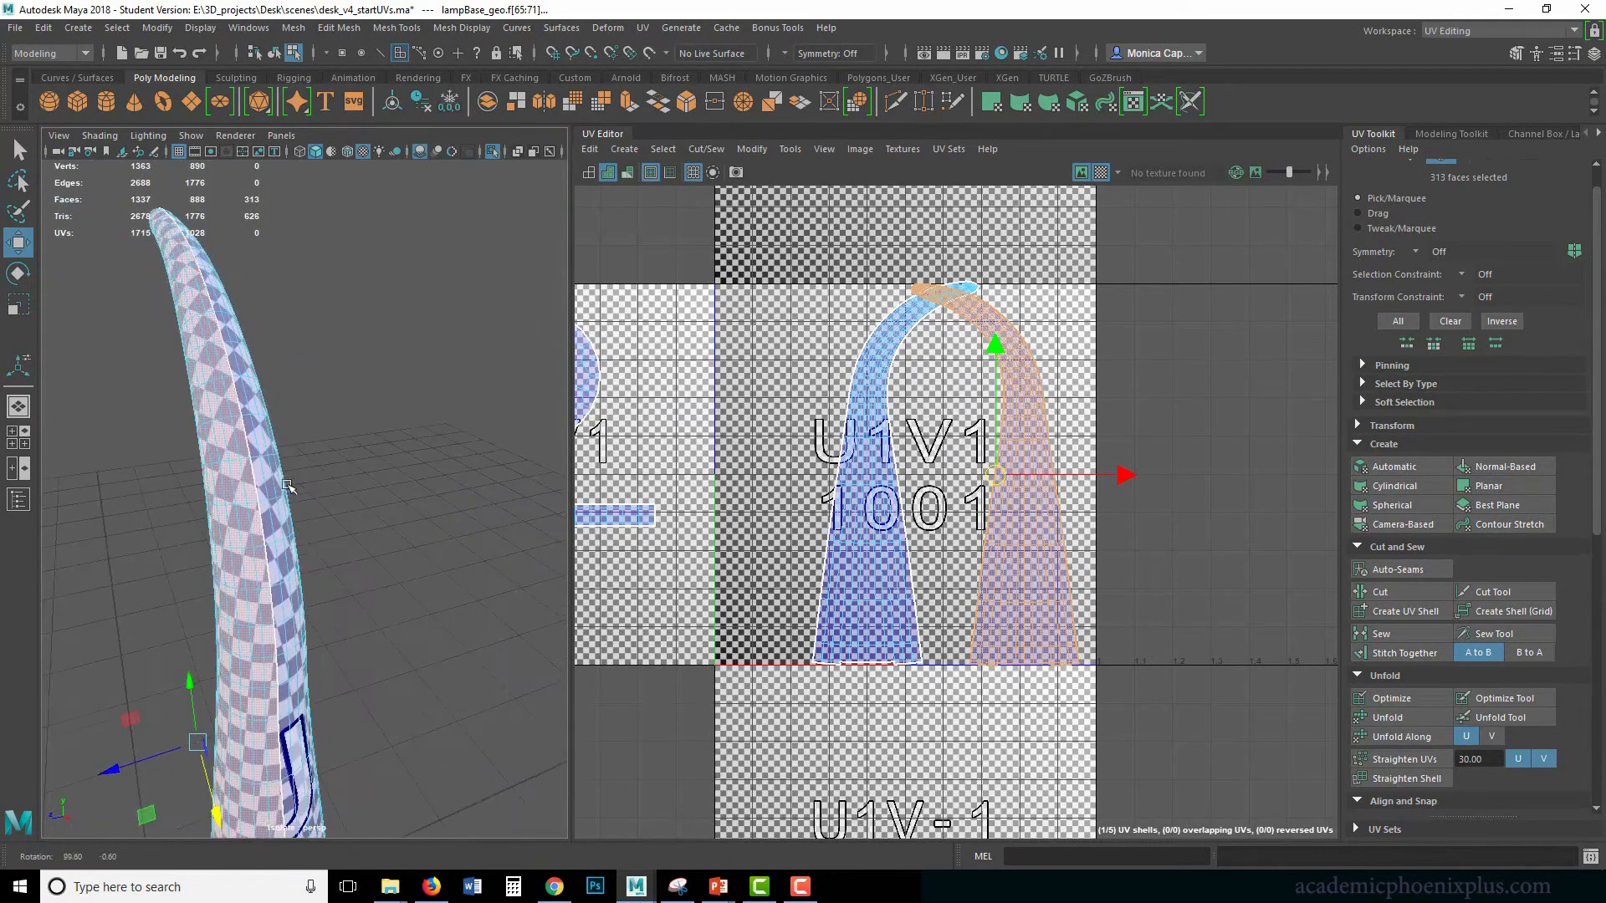
# Select the lower 11 edges of the stem halves' outer side seam and stitch the two UV shells together along them.
pyautogui.keyDown('shift'); pyautogui.moveTo(888, 514); pyautogui.dragTo(817, 585, button='right'); pyautogui.keyUp('shift')
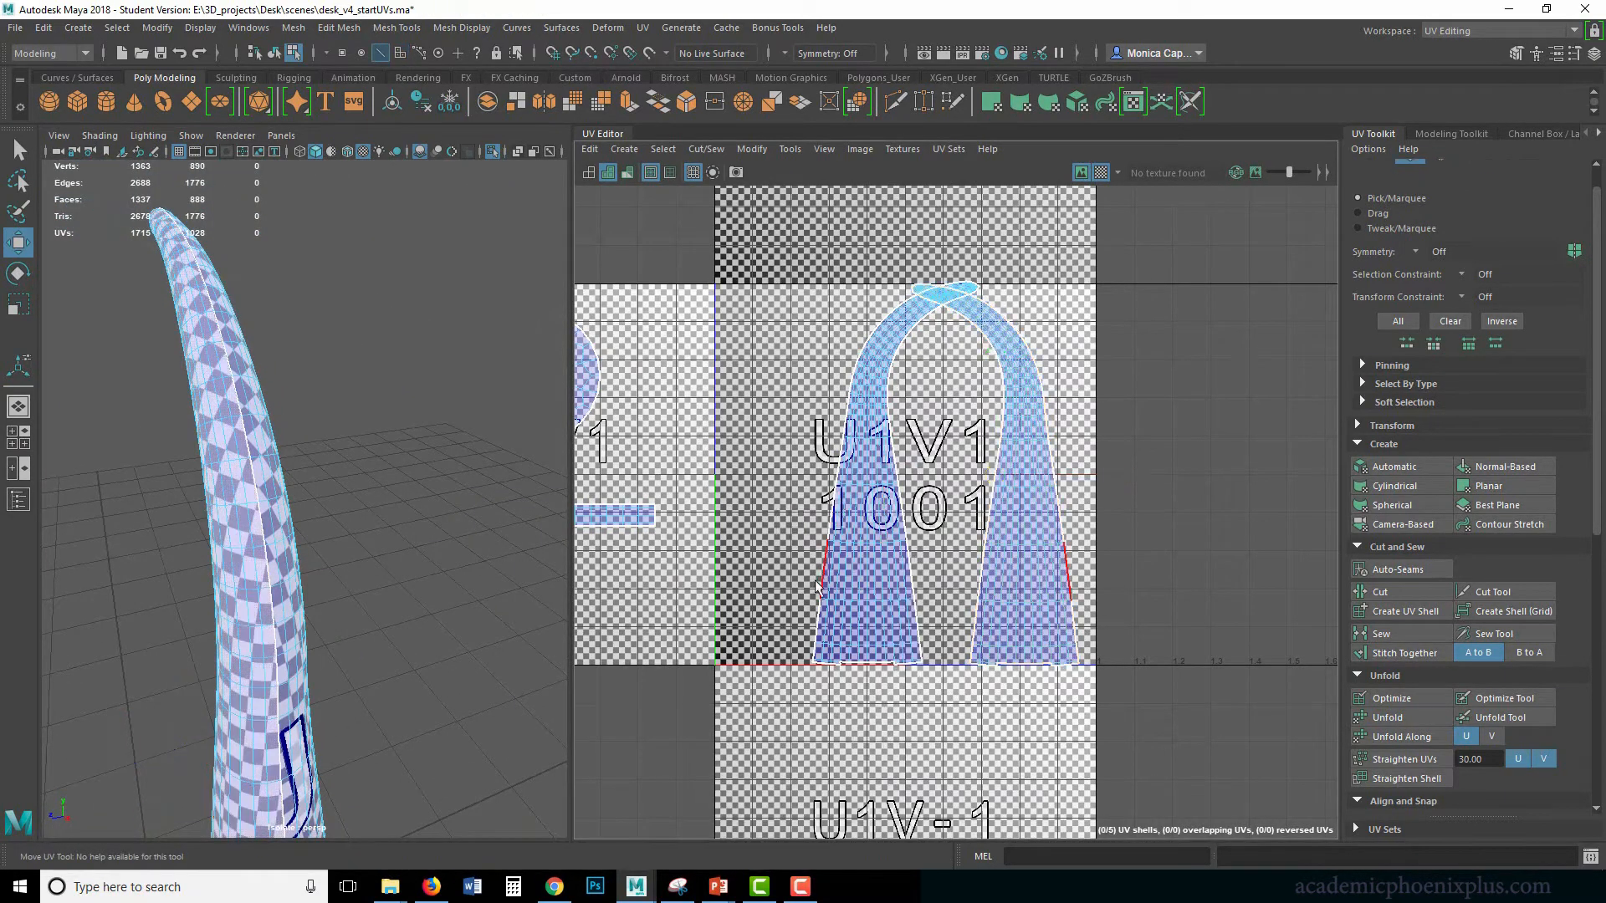
pyautogui.click(815, 650)
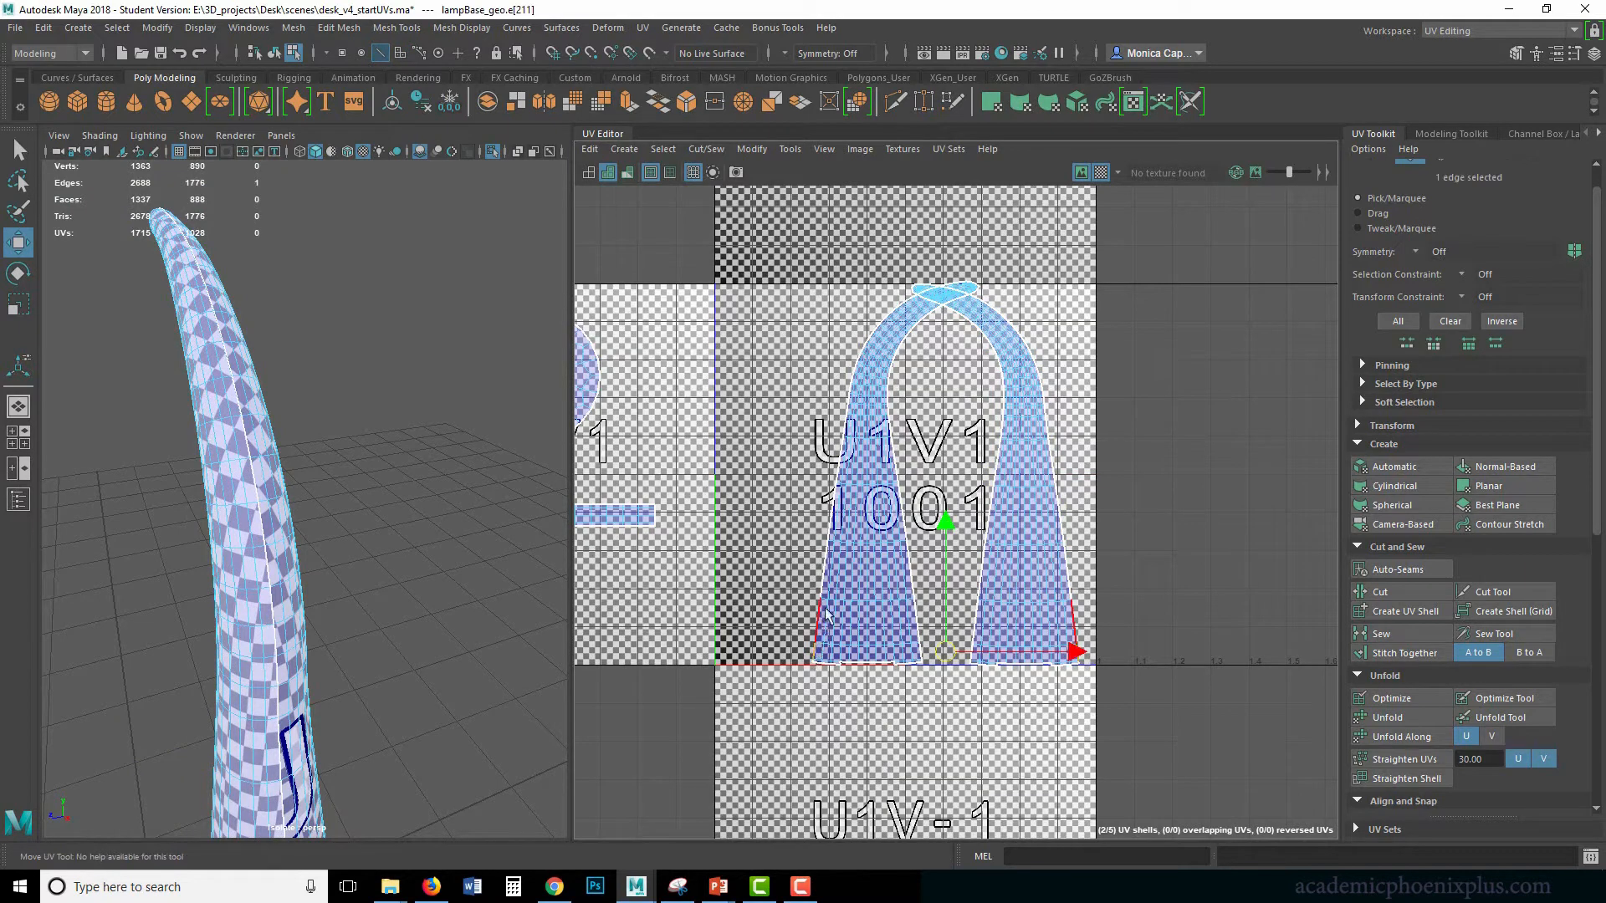
pyautogui.keyDown('shift'); pyautogui.click(307, 592); pyautogui.keyUp('shift')
pyautogui.click(266, 565)
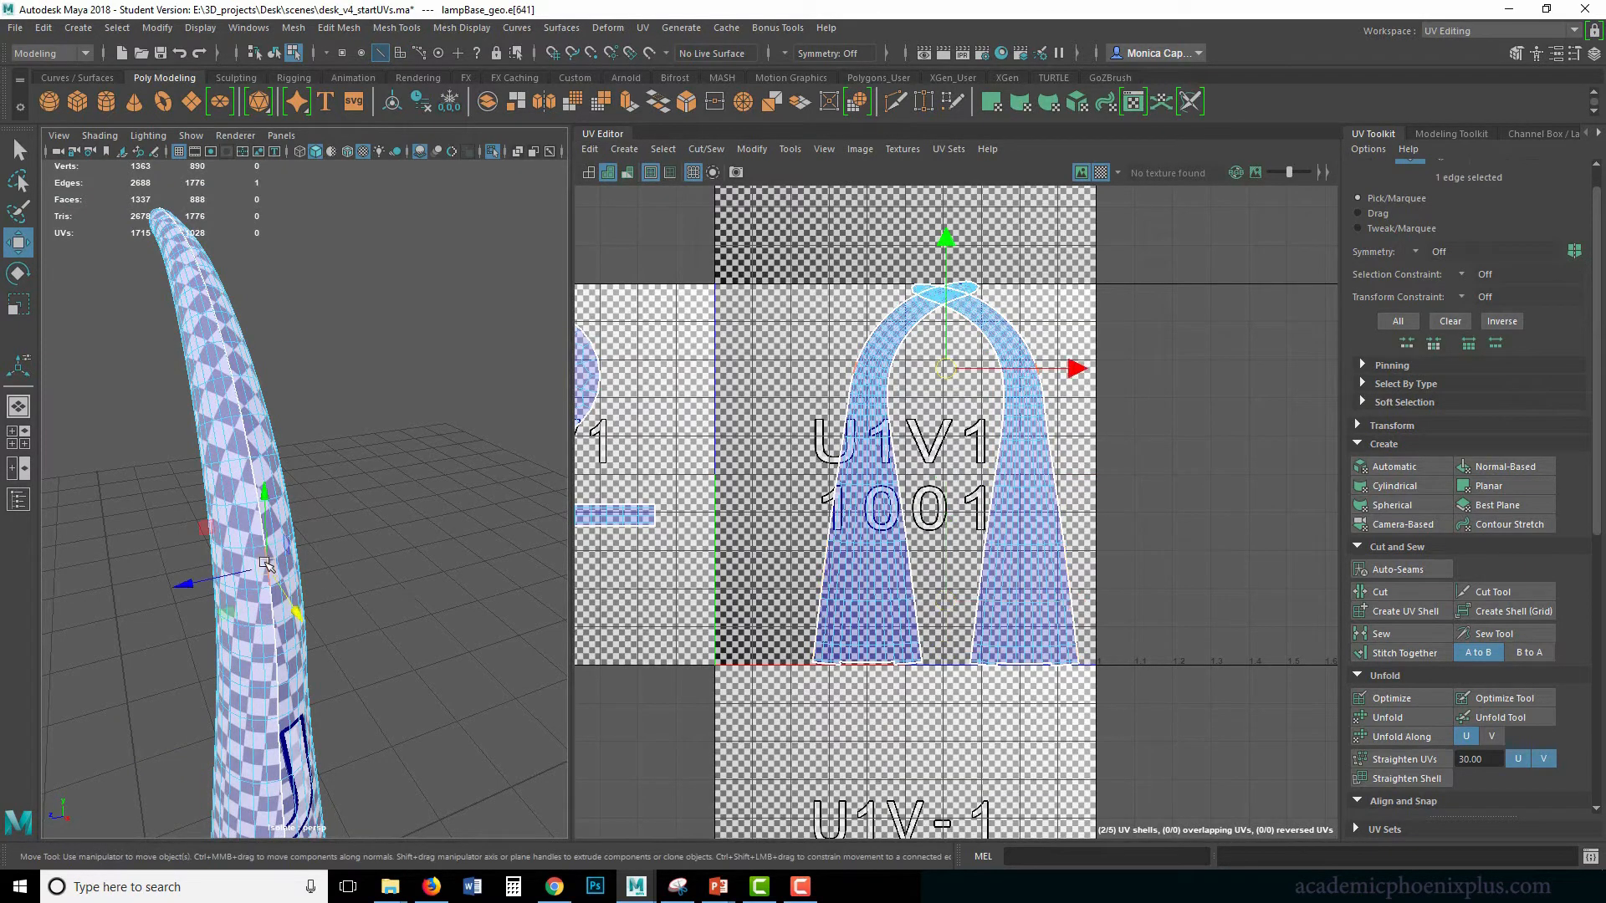
pyautogui.click(1081, 657)
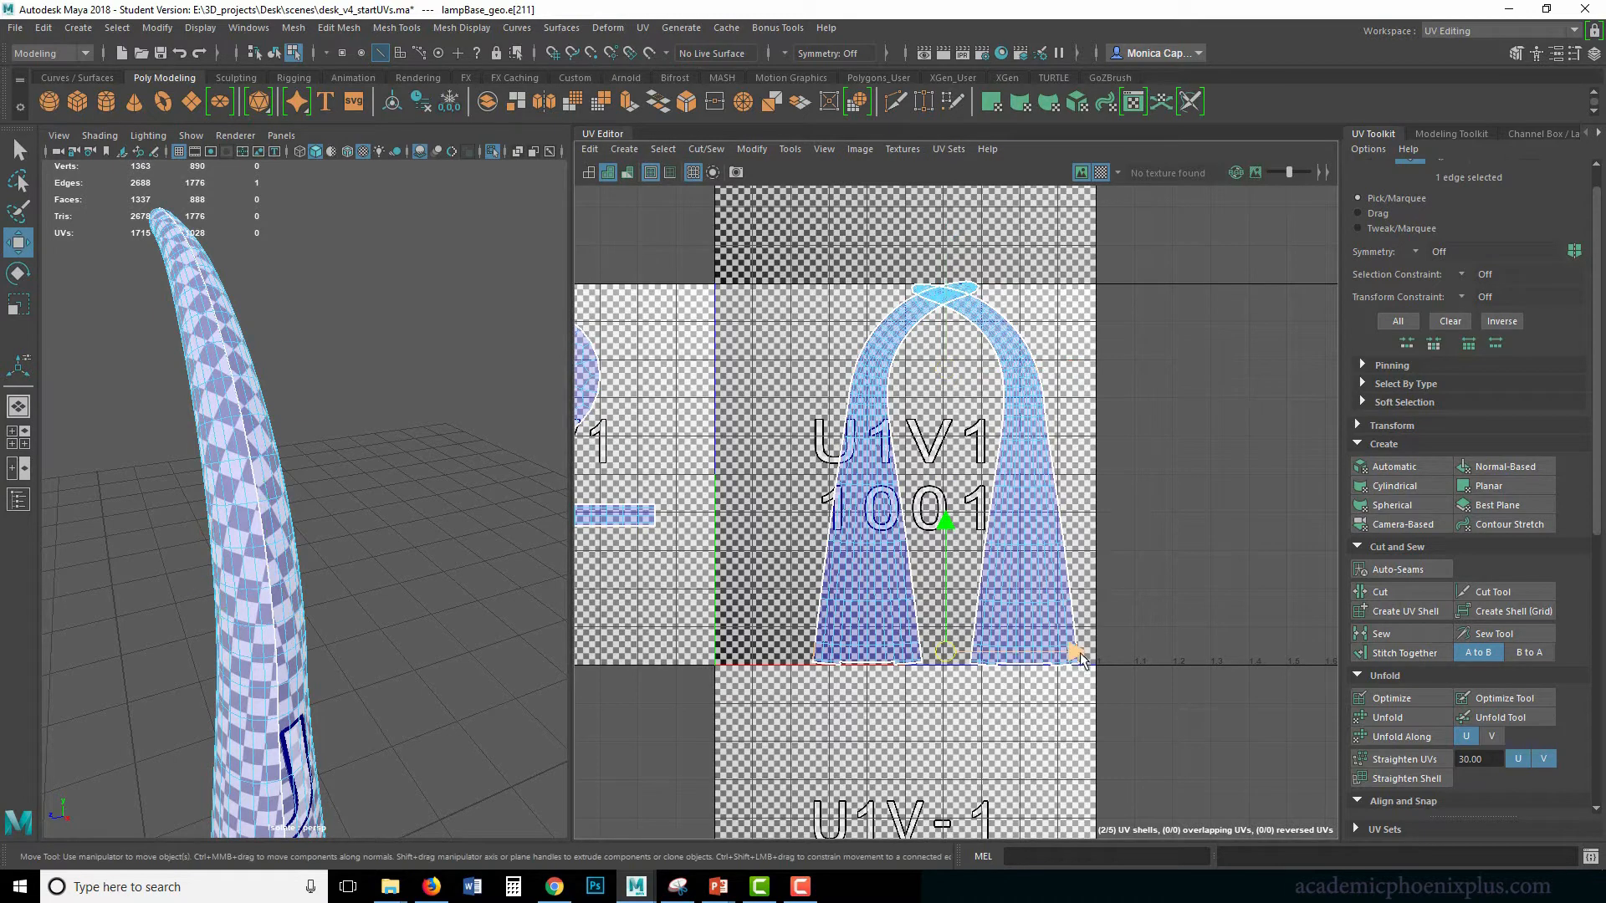
pyautogui.doubleClick(1047, 423)
pyautogui.keyDown('ctrl'); pyautogui.moveTo(964, 349); pyautogui.dragTo(1000, 644); pyautogui.keyUp('ctrl')
pyautogui.keyDown('ctrl'); pyautogui.moveTo(932, 584); pyautogui.dragTo(1046, 656); pyautogui.keyUp('ctrl')
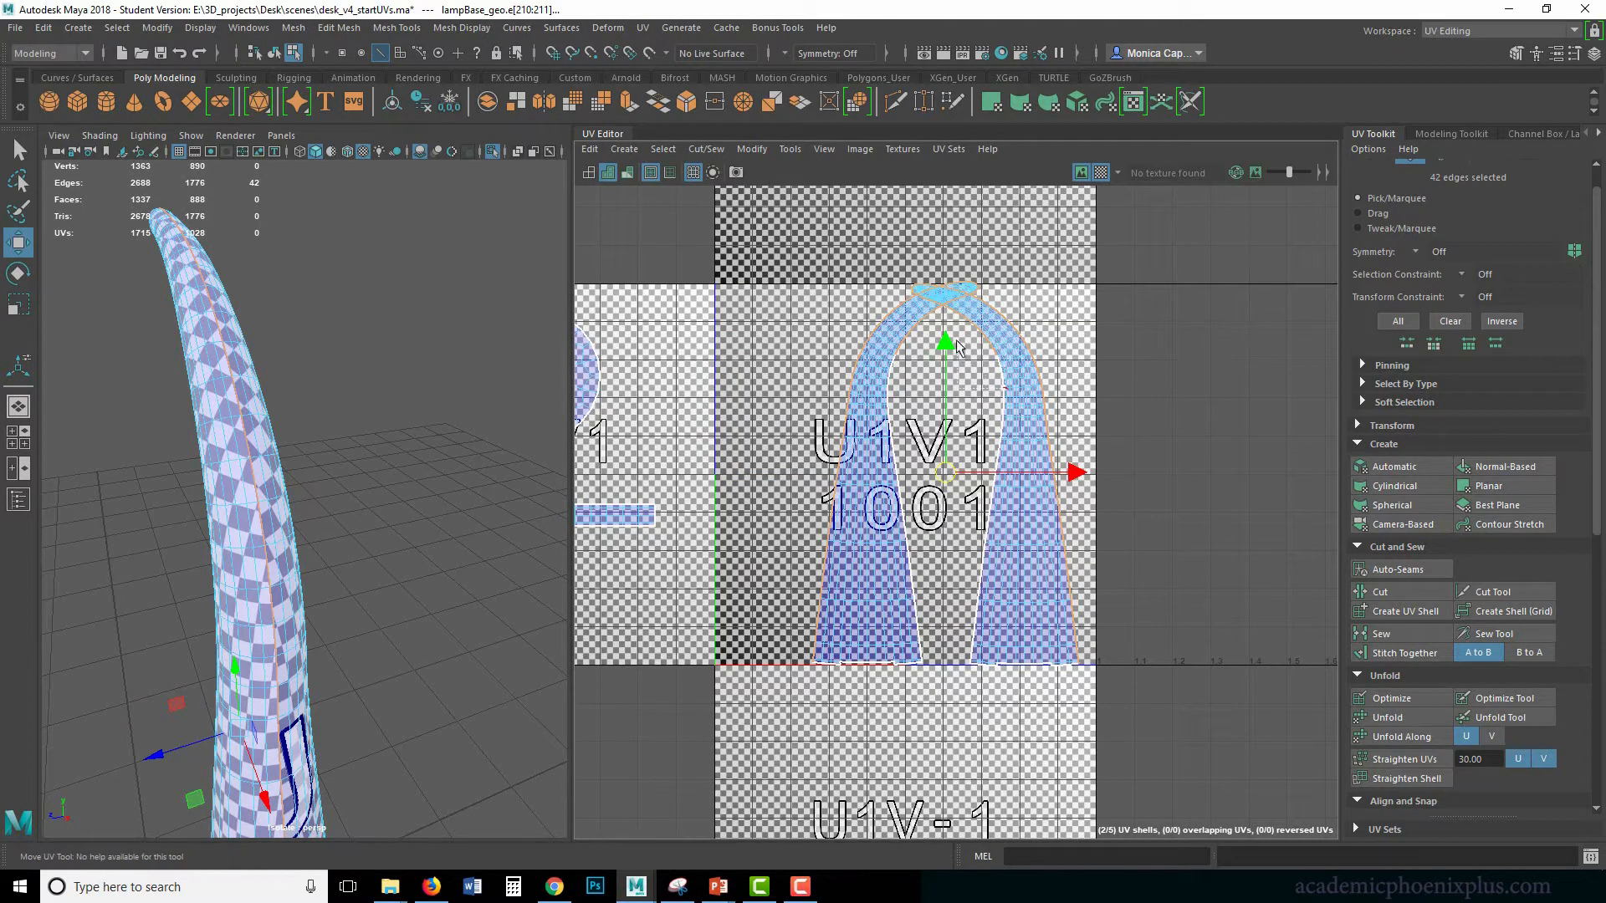
pyautogui.keyDown('ctrl'); pyautogui.moveTo(916, 245); pyautogui.dragTo(1053, 398); pyautogui.keyUp('ctrl')
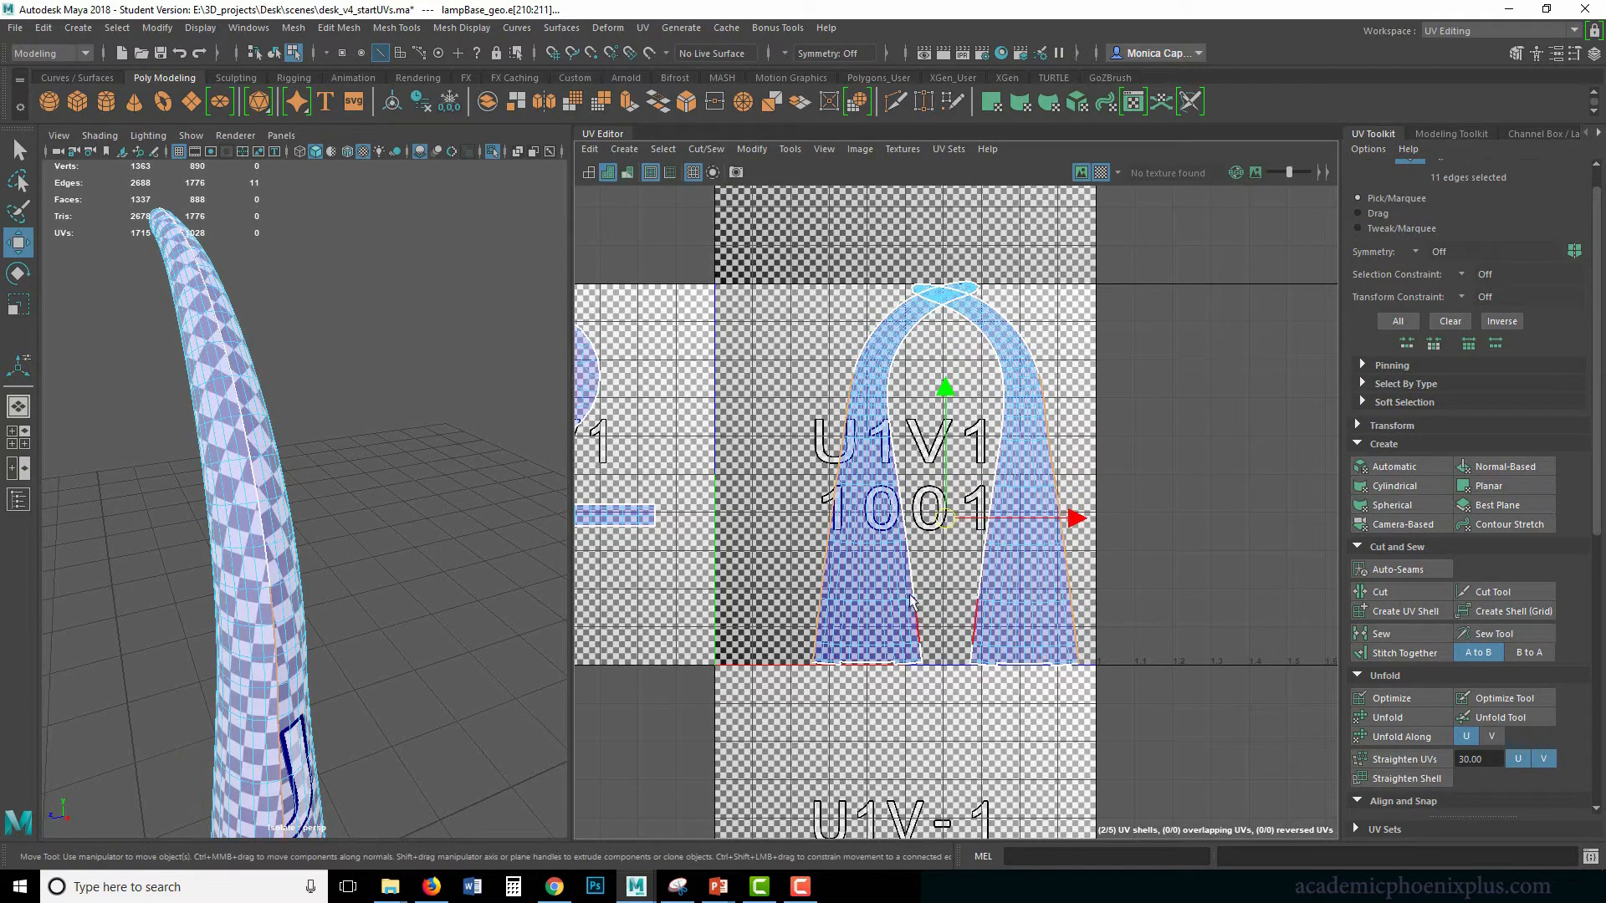
pyautogui.scroll(-3, 658, 623)
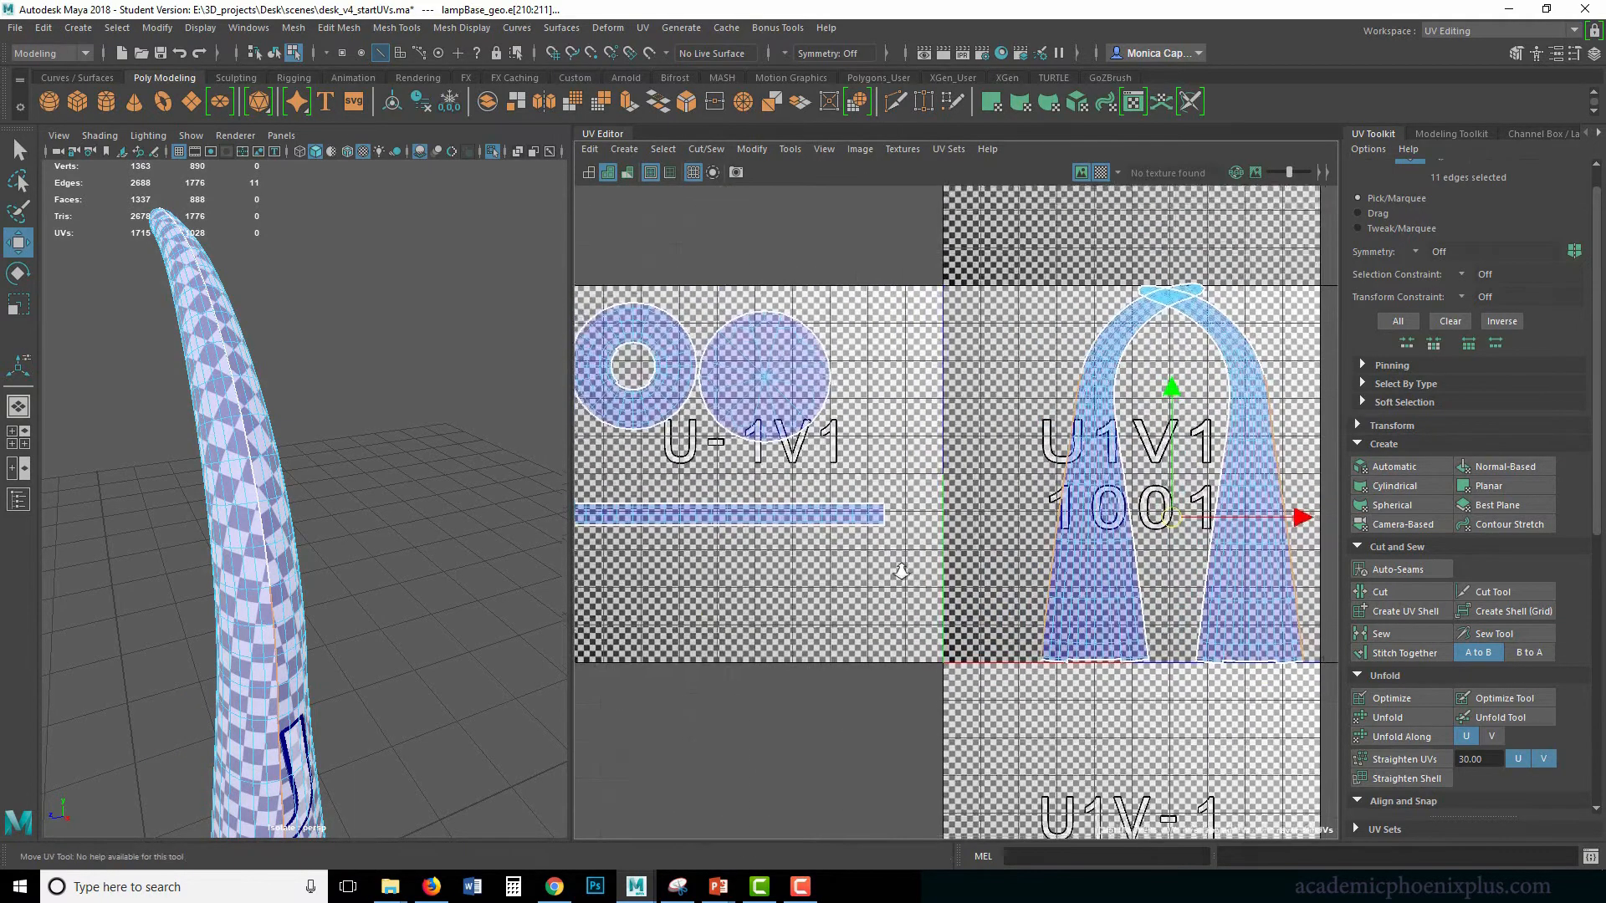
pyautogui.moveTo(635, 374); pyautogui.dragTo(910, 606)
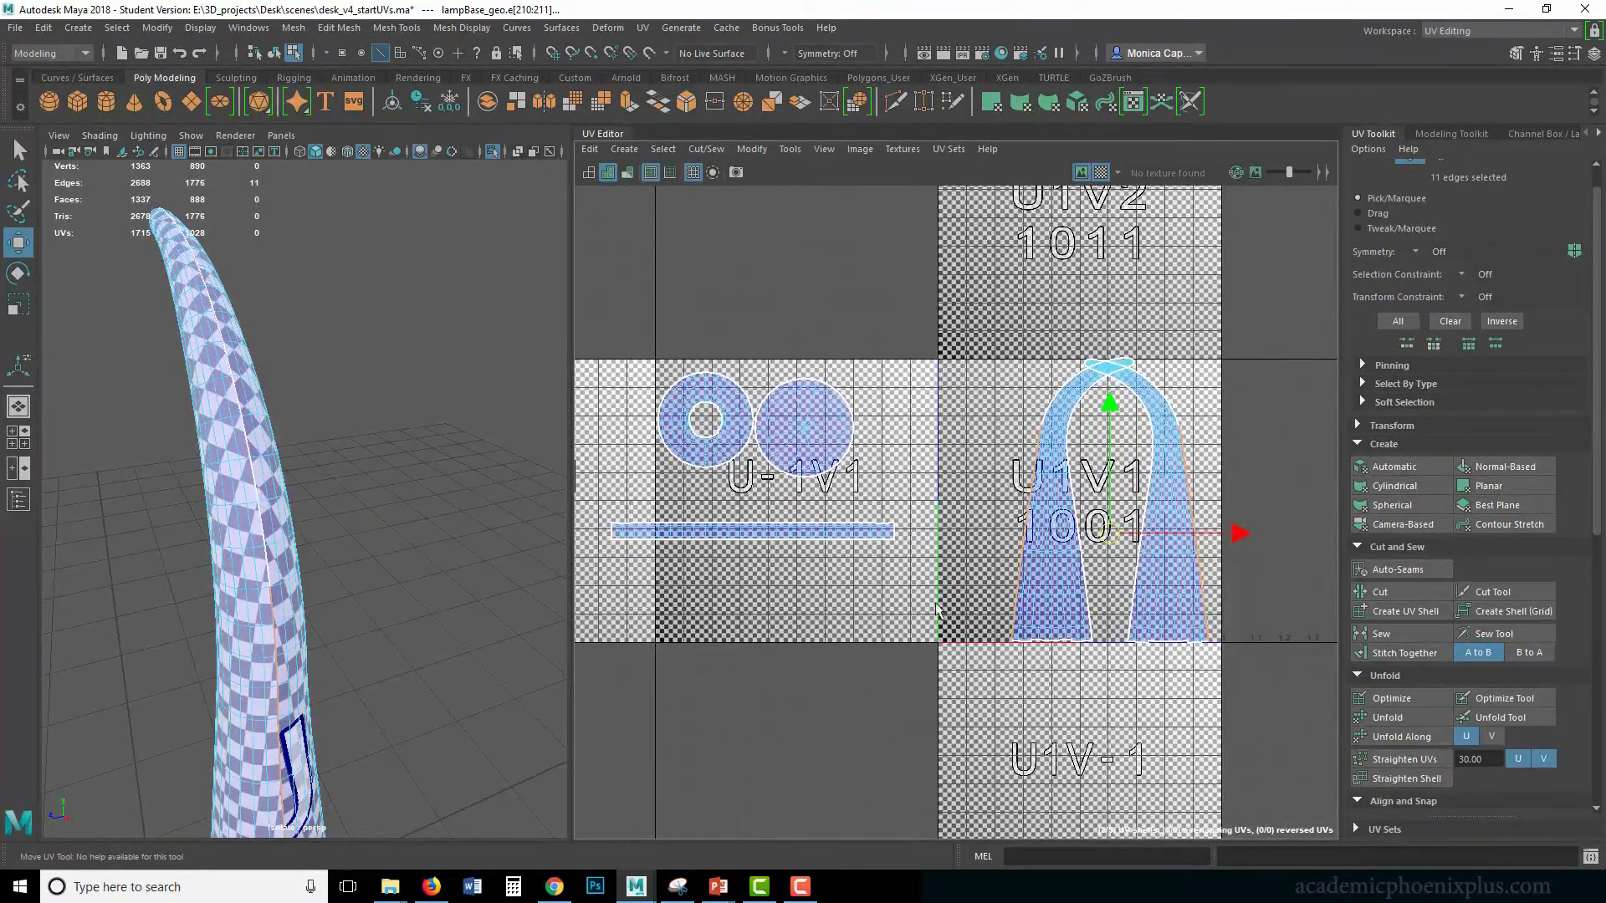
pyautogui.click(1395, 652)
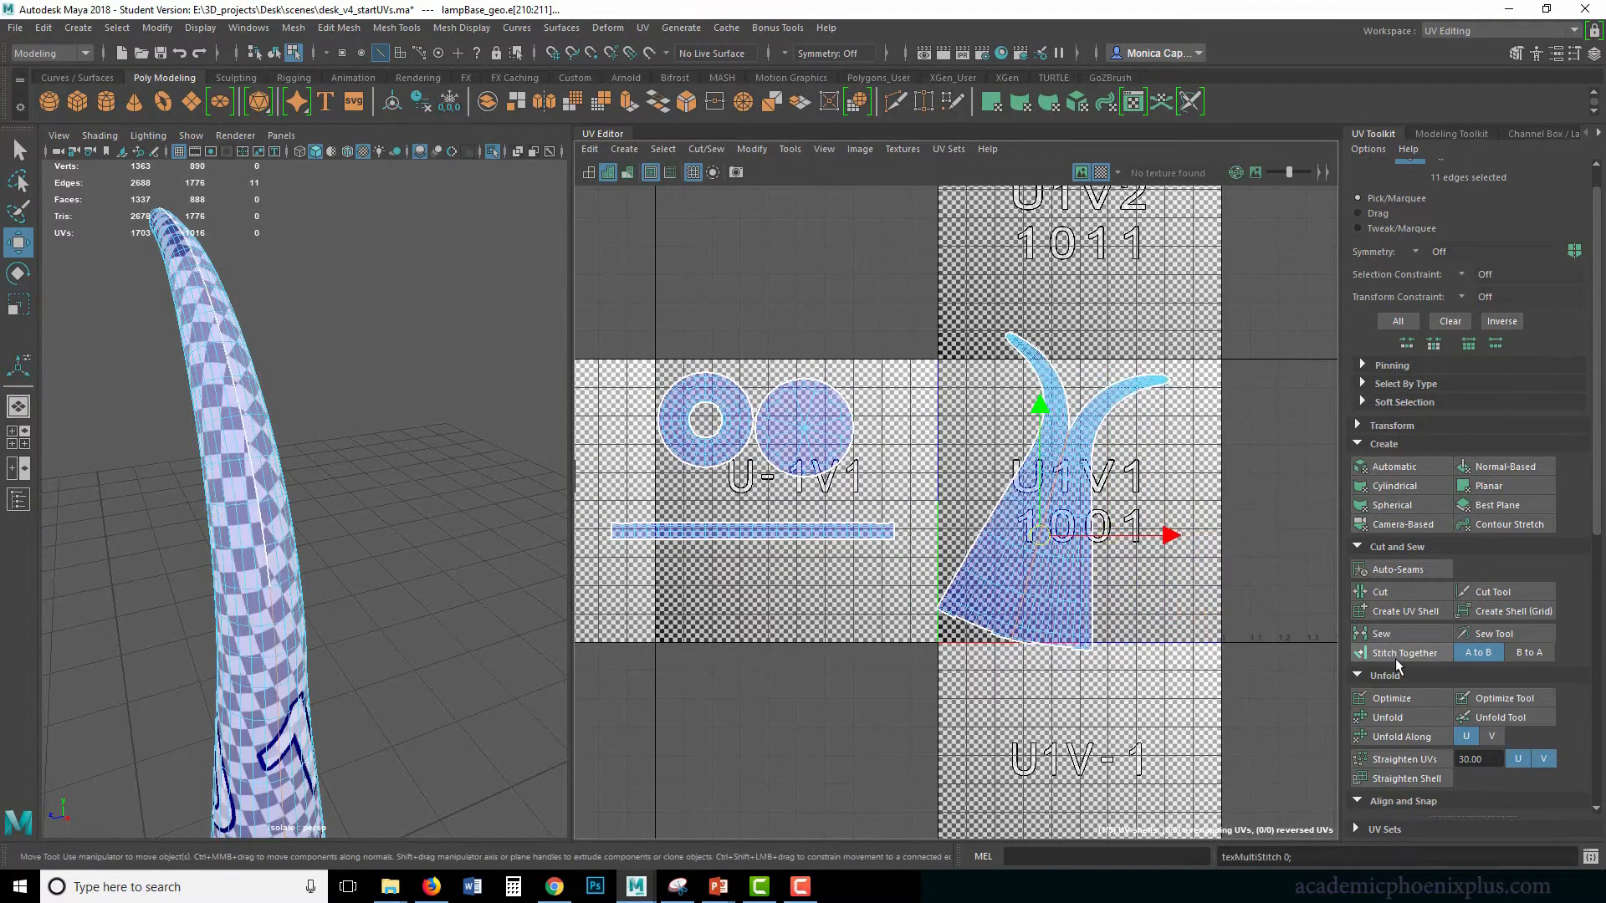
# Select the joined stem shell, rotate it upright, and scale it down to fit inside the U1V1 tile.
pyautogui.moveTo(1039, 542); pyautogui.dragTo(1034, 585, button='right')
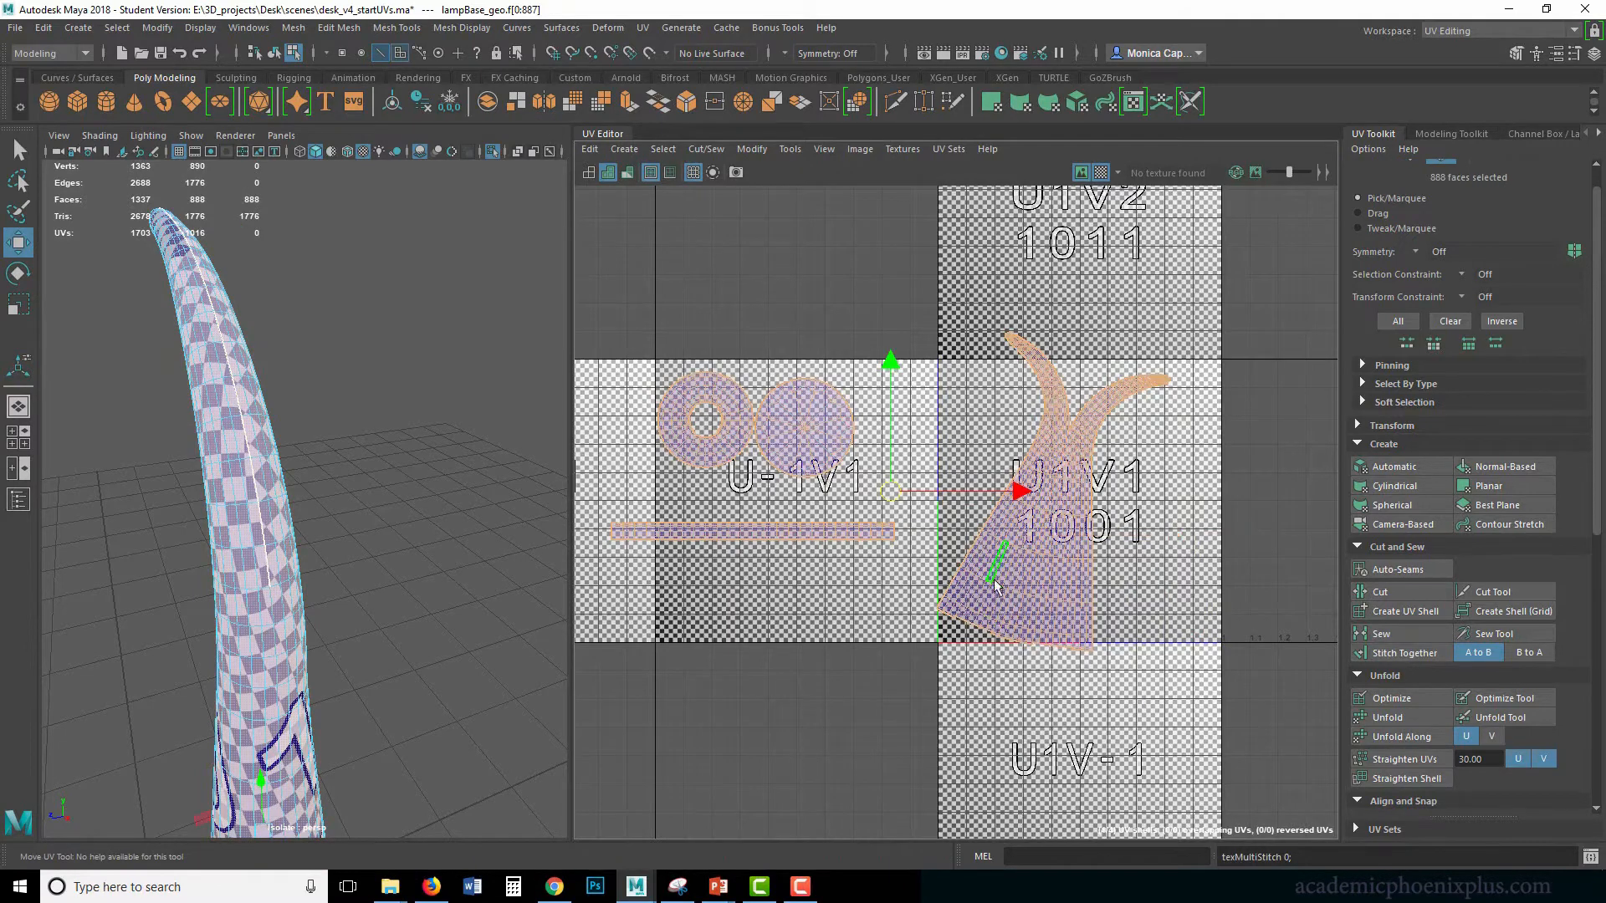
pyautogui.click(993, 620)
pyautogui.doubleClick(993, 621)
pyautogui.press('f')
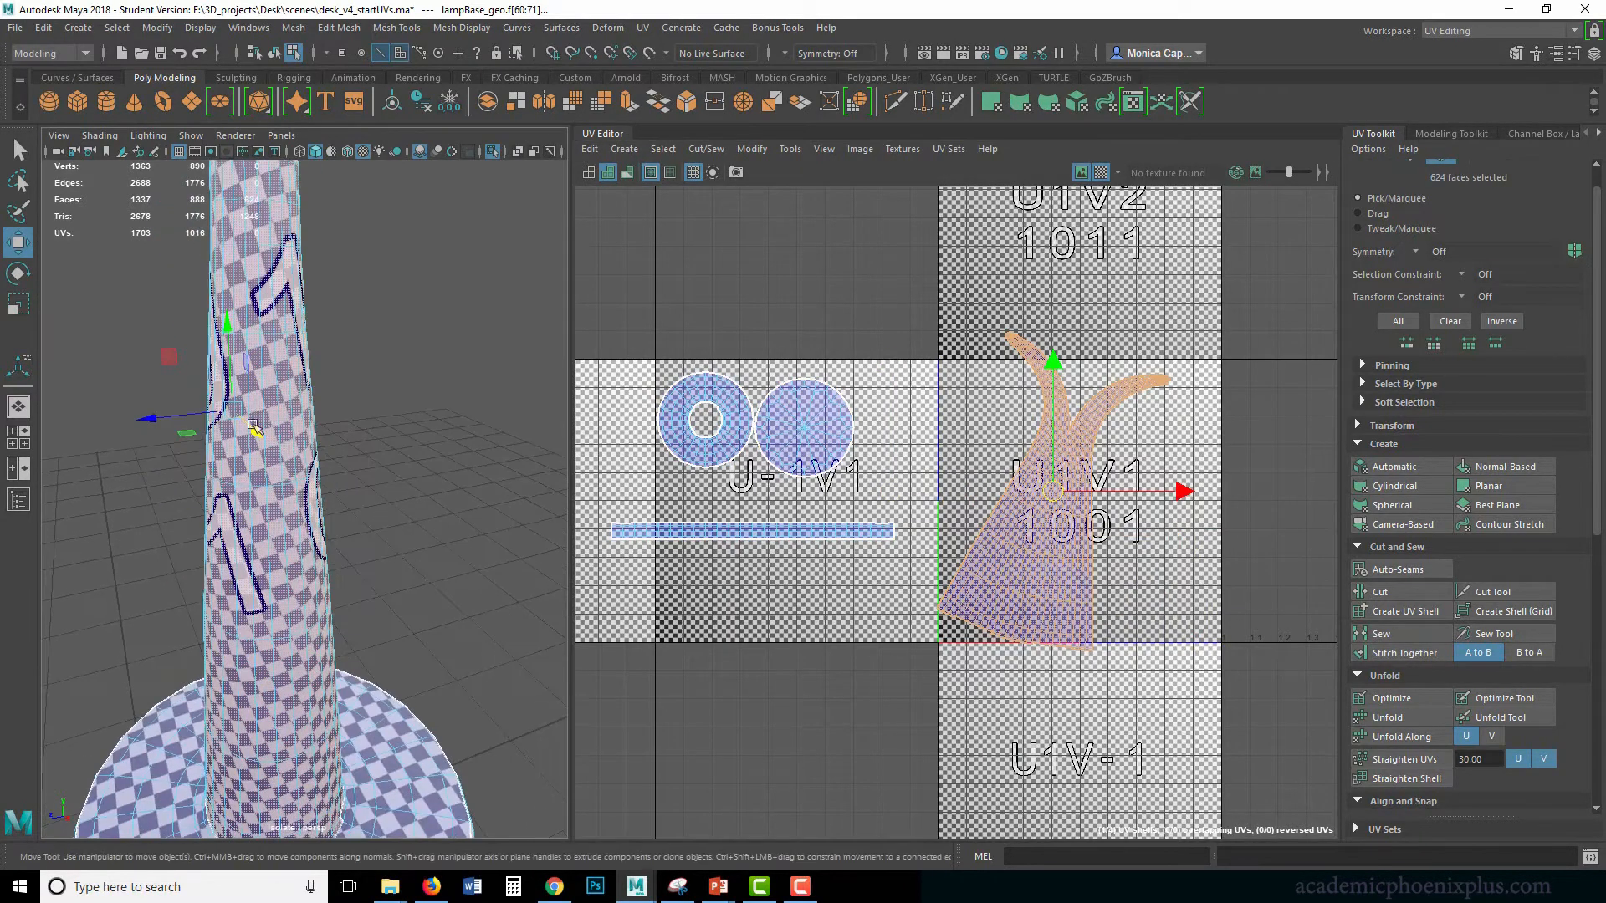
pyautogui.press('a')
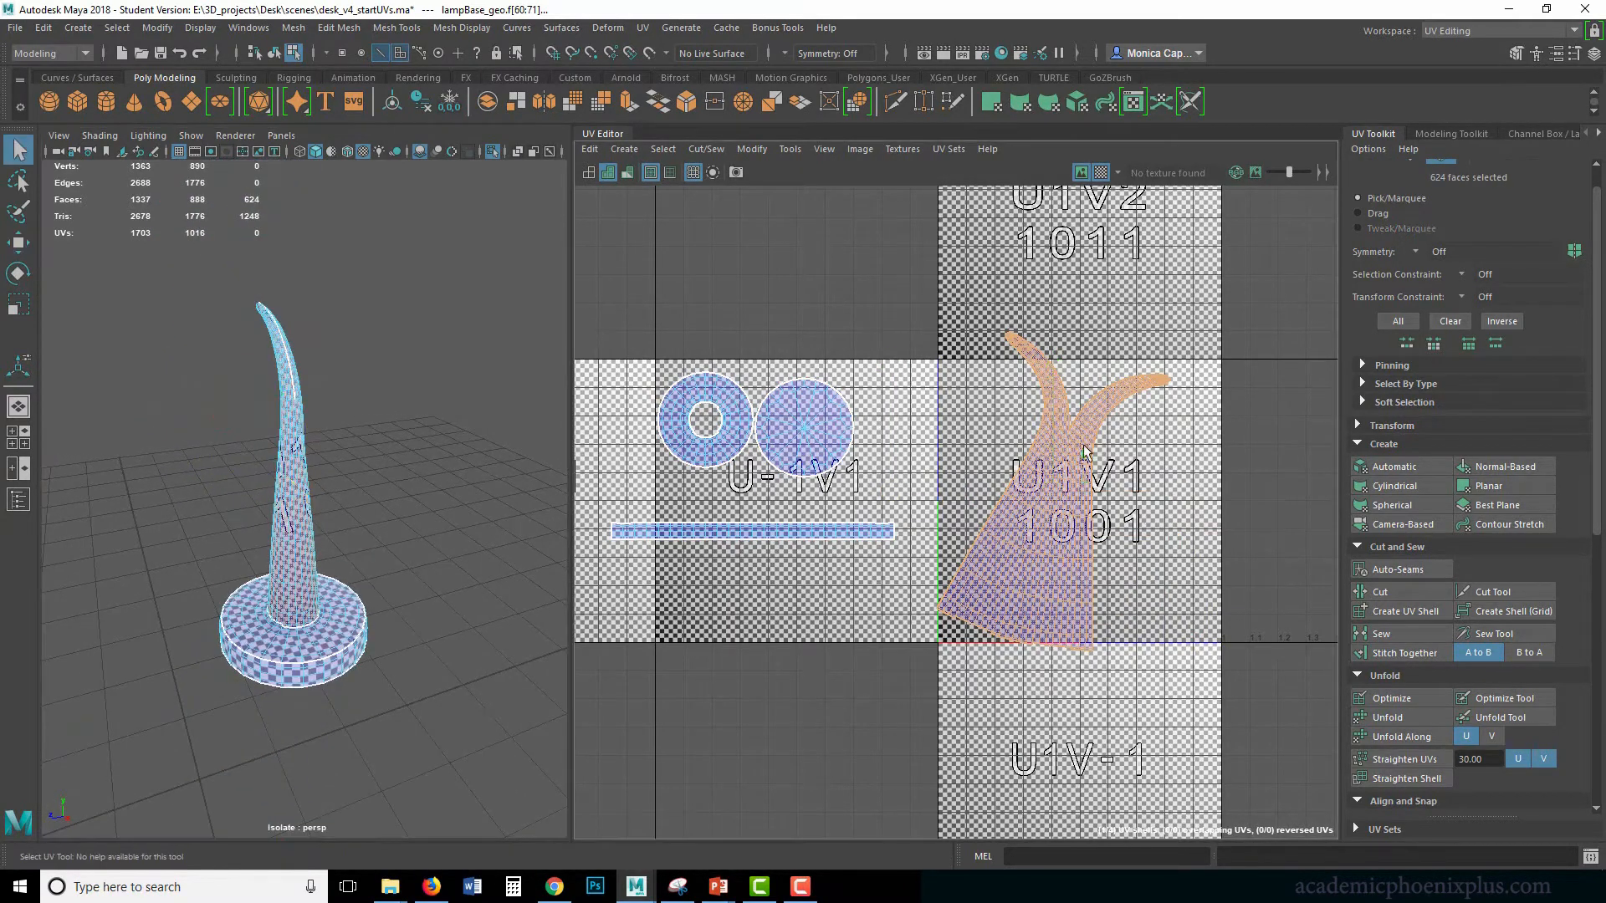
pyautogui.press('e')
pyautogui.moveTo(1030, 376); pyautogui.dragTo(996, 389)
pyautogui.press('r')
pyautogui.moveTo(1054, 493); pyautogui.dragTo(1024, 494)
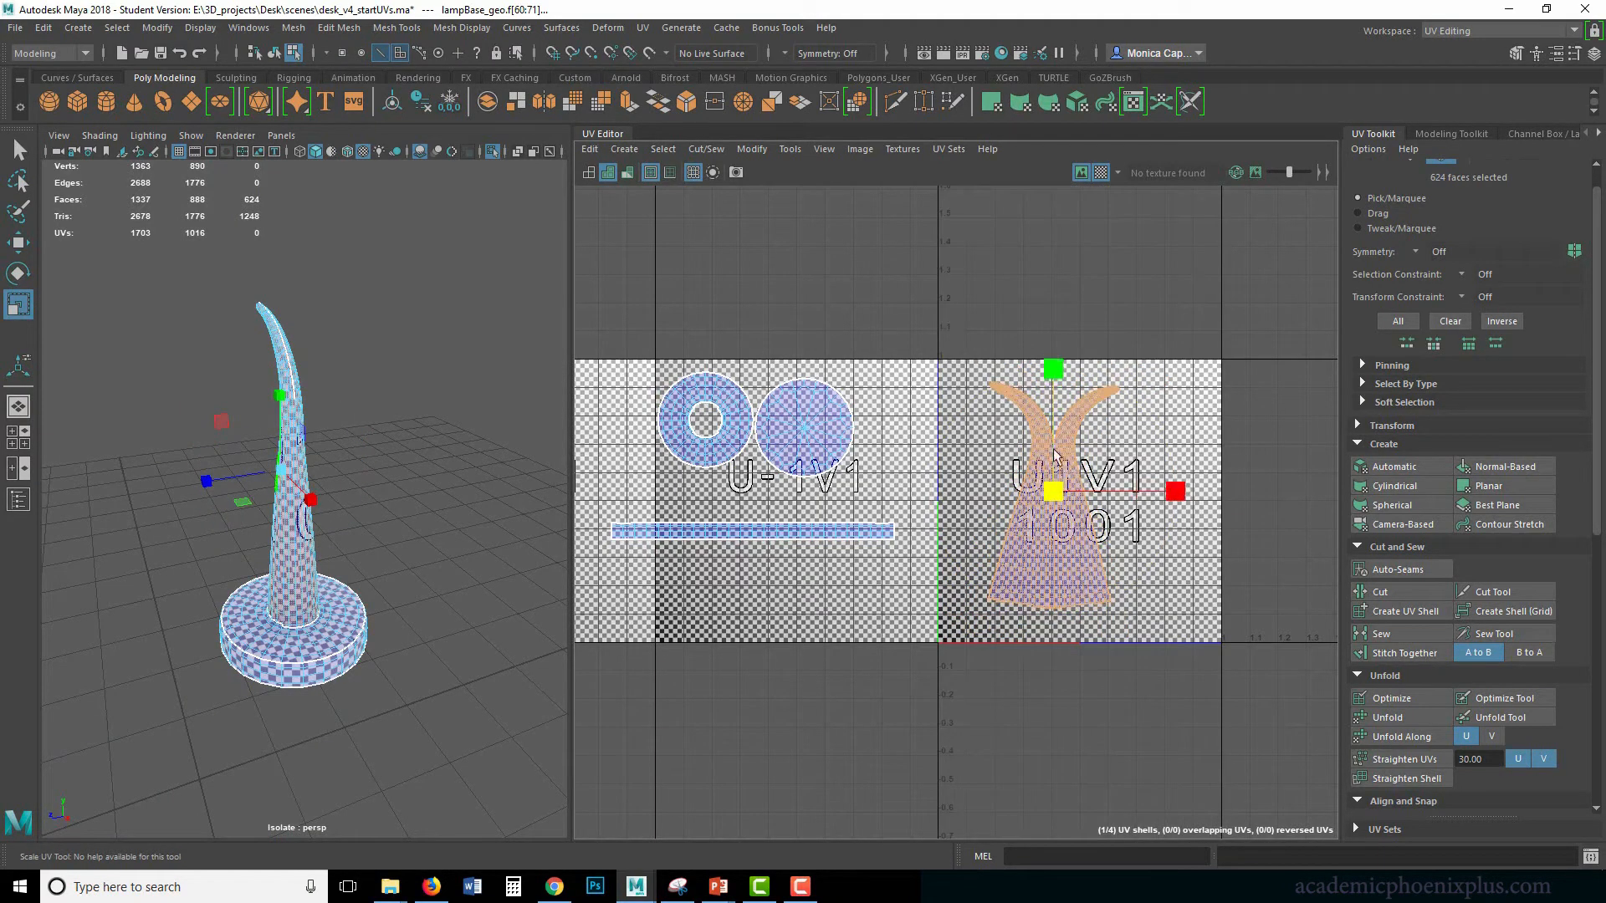
pyautogui.press('w')
pyautogui.press('e')
pyautogui.press('w')
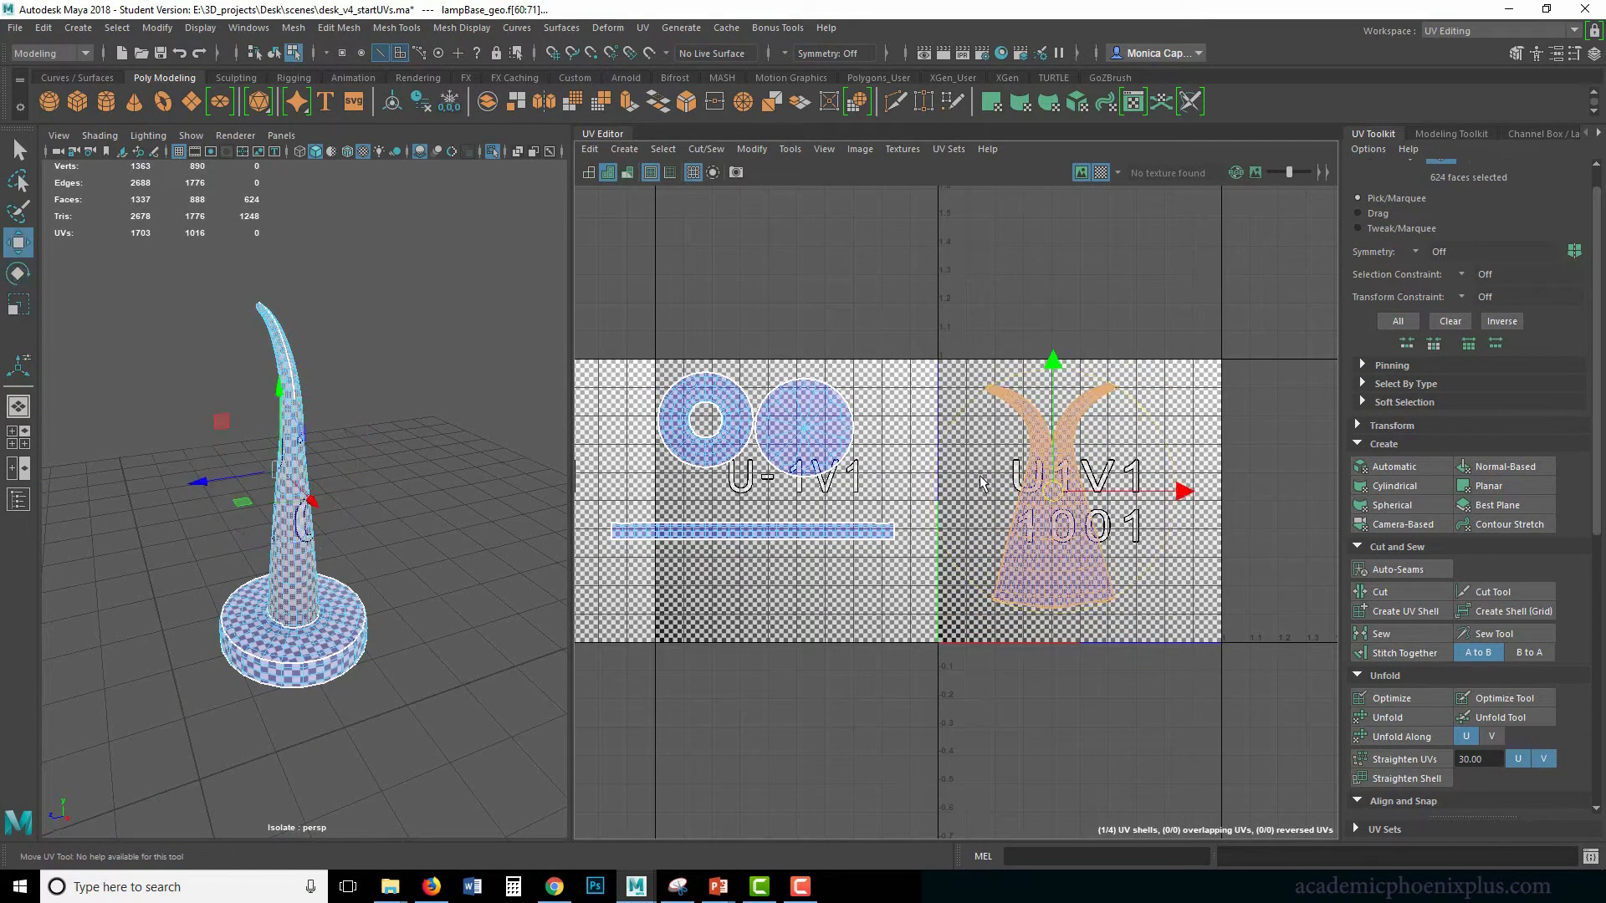
# Return to object selection, end the lamp base's isolation, and select the lampshade.
pyautogui.scroll(-2, 332, 497)
pyautogui.moveTo(305, 470); pyautogui.dragTo(292, 447, button='right')
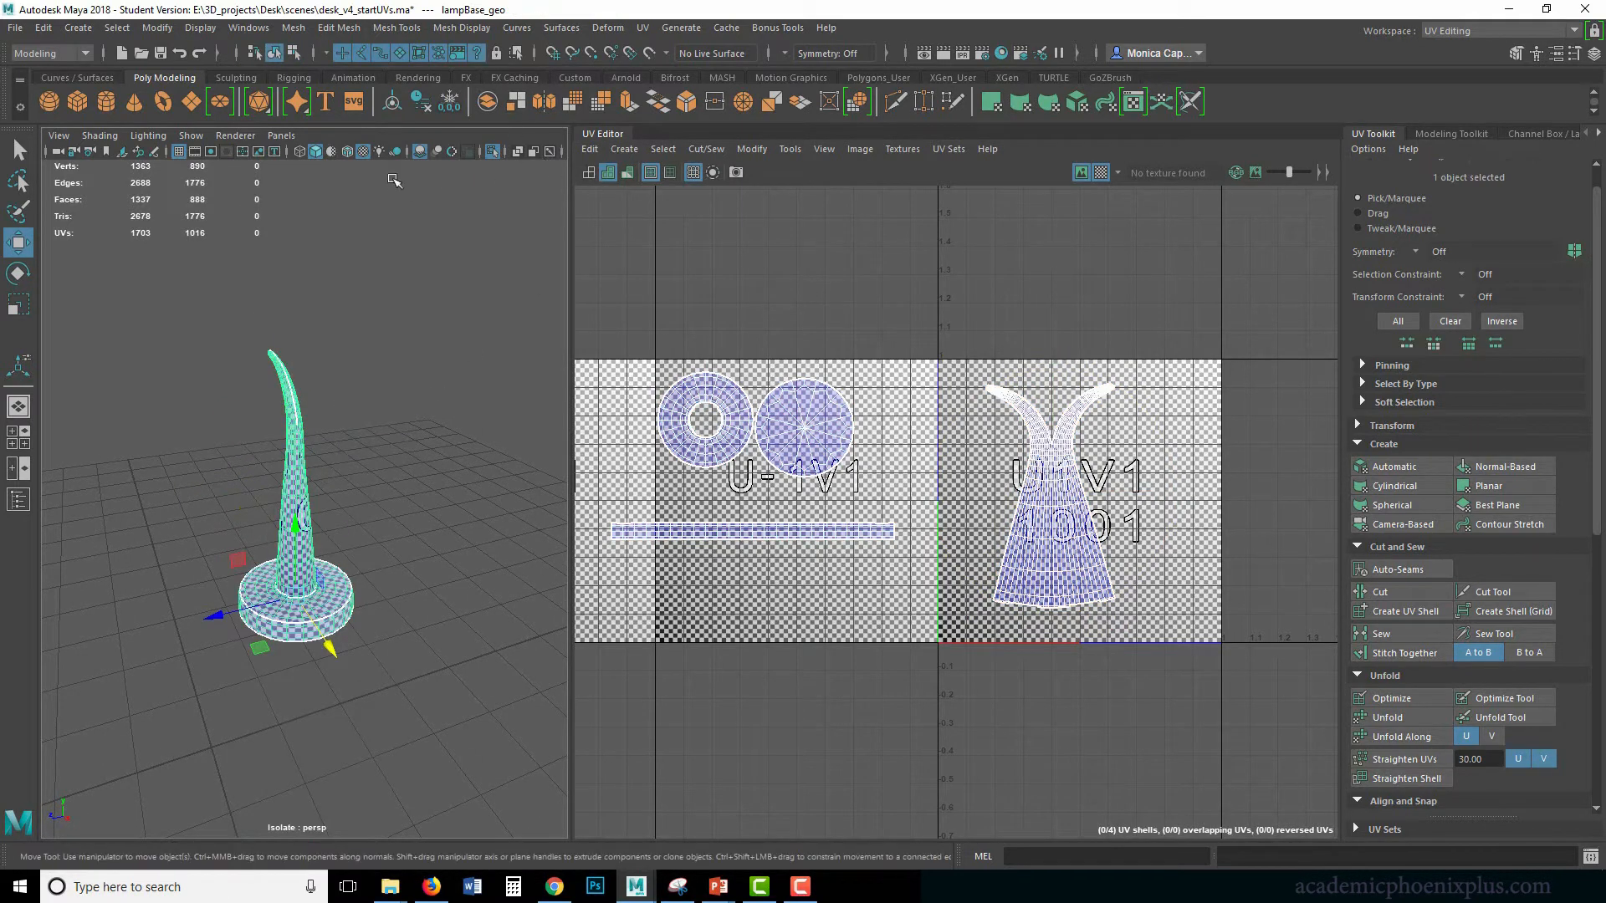
pyautogui.hotkey('ctrl', '1')
pyautogui.click(261, 326)
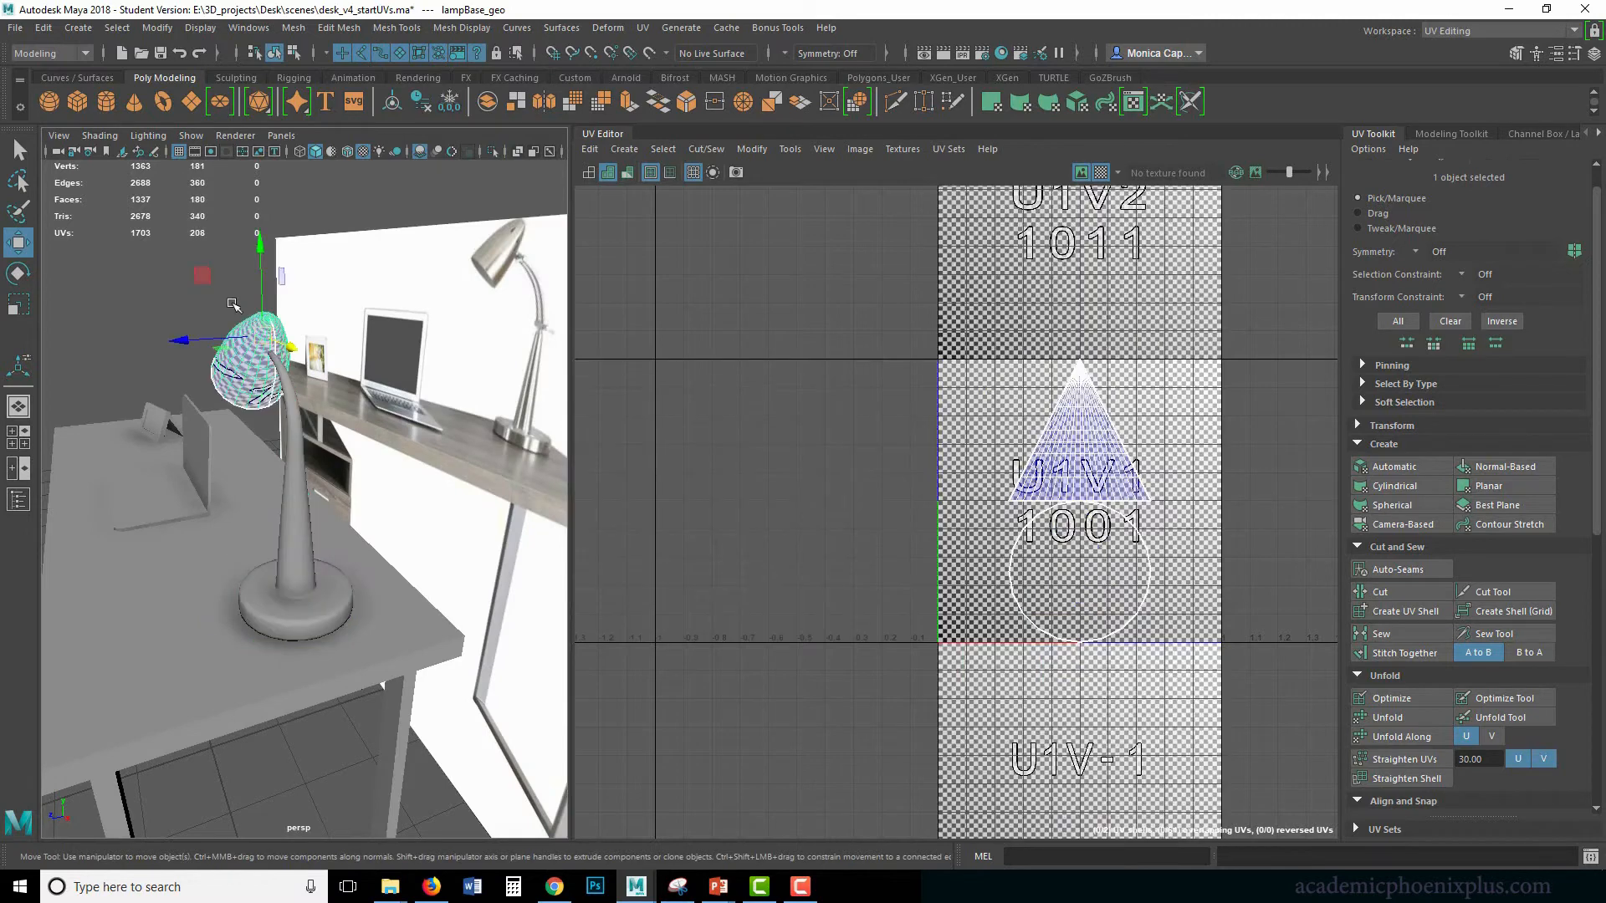
pyautogui.moveTo(276, 256); pyautogui.dragTo(281, 258)
pyautogui.click(259, 343)
# Apply a cylindrical UV projection to the lampshade.
pyautogui.keyDown('alt'); pyautogui.moveTo(186, 276); pyautogui.dragTo(359, 285); pyautogui.keyUp('alt')
pyautogui.click(643, 27)
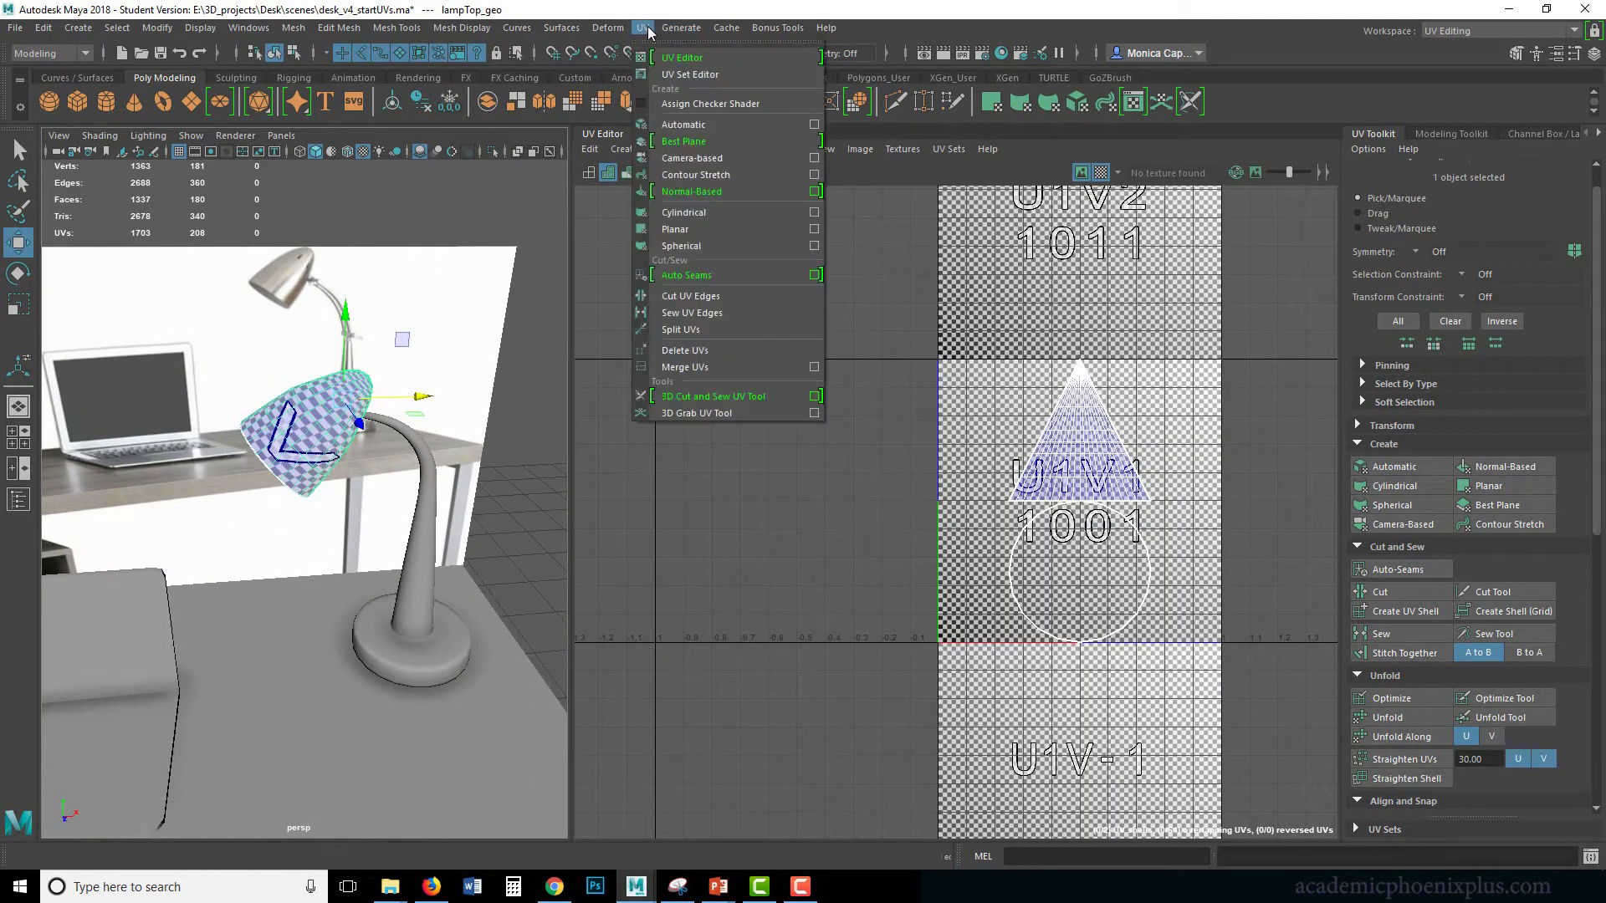
pyautogui.click(692, 212)
pyautogui.scroll(3, 368, 368)
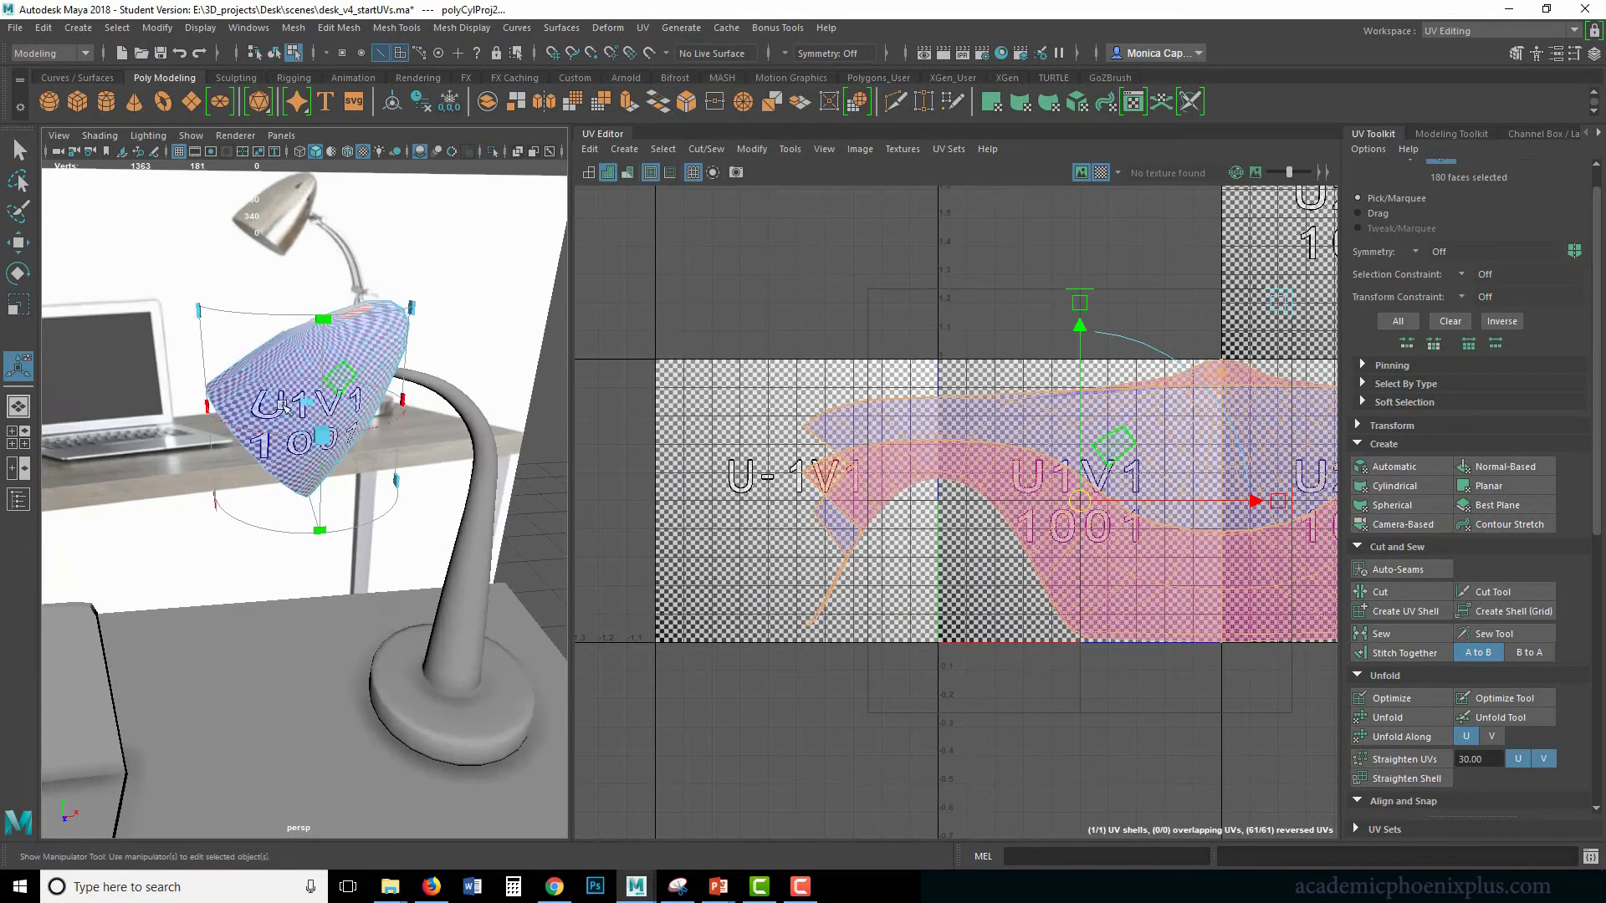
# Widen the cylindrical projection's horizontal sweep so that it wraps completely around the lampshade.
pyautogui.hotkey('ctrl', 'z')
pyautogui.keyDown('alt'); pyautogui.moveTo(368, 542); pyautogui.dragTo(368, 477); pyautogui.keyUp('alt')
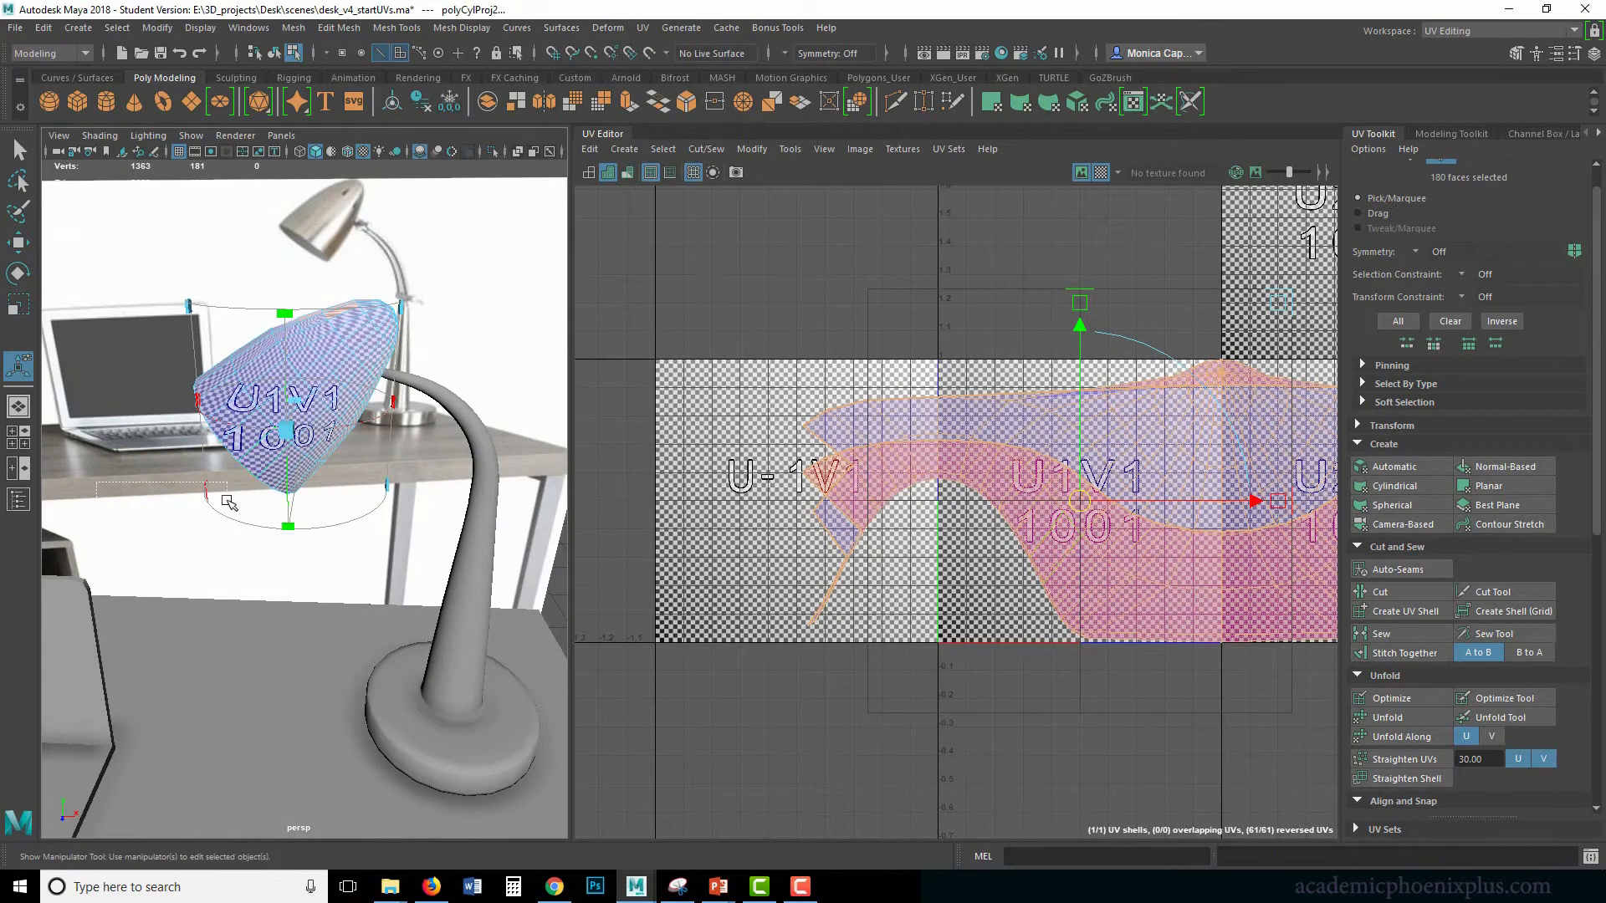
pyautogui.moveTo(227, 500); pyautogui.dragTo(353, 537)
pyautogui.hotkey('ctrl', 'z')
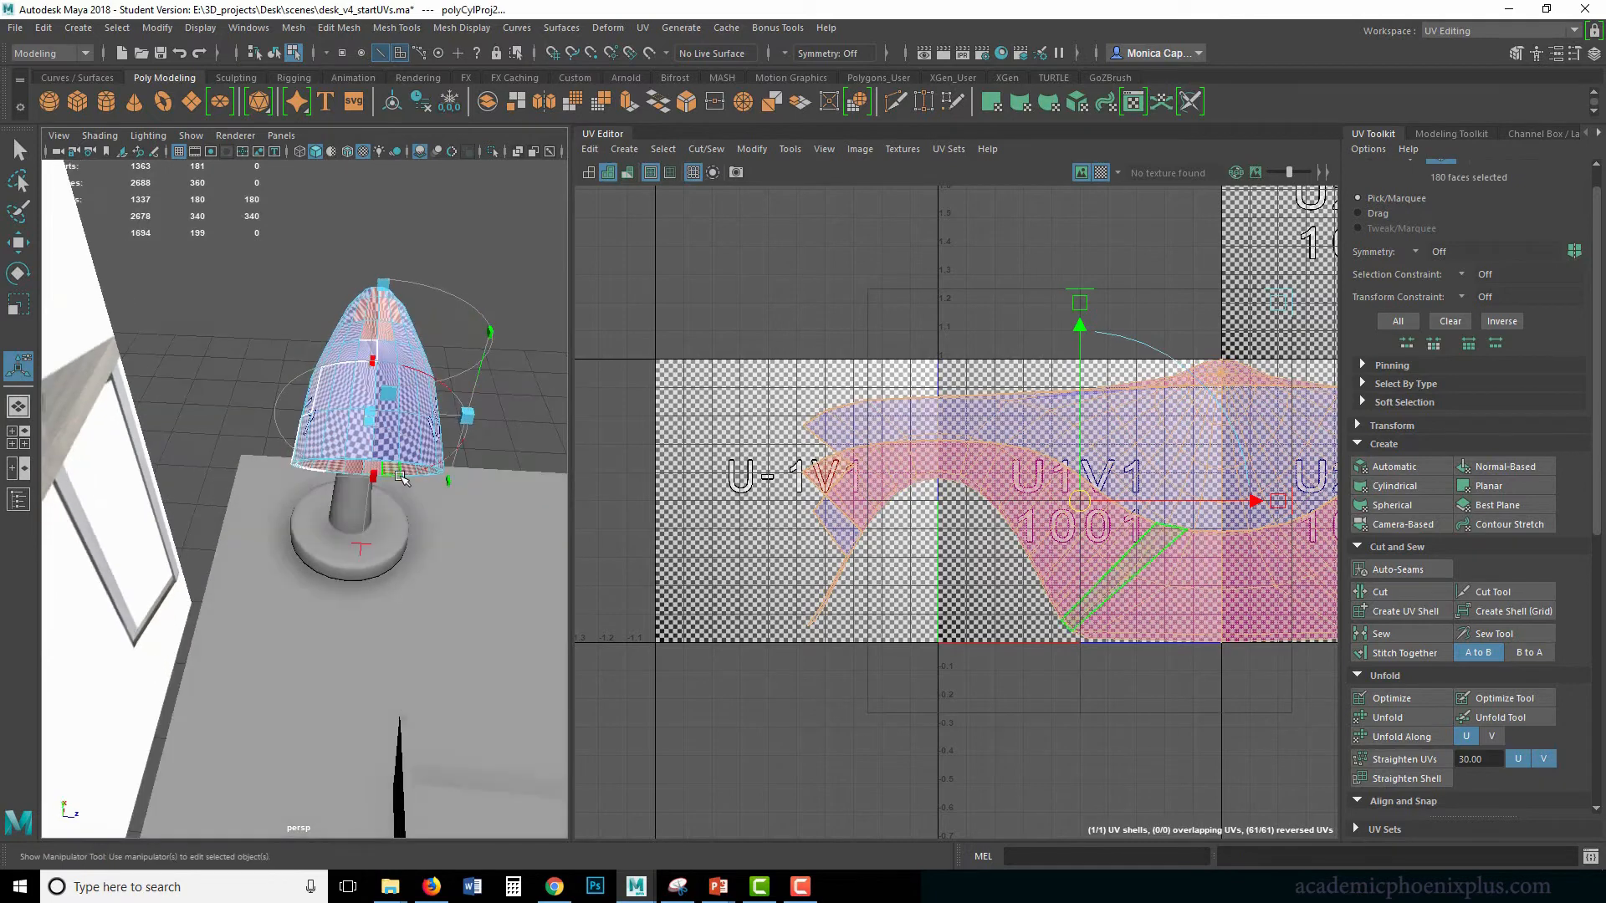
pyautogui.moveTo(346, 475); pyautogui.dragTo(178, 376)
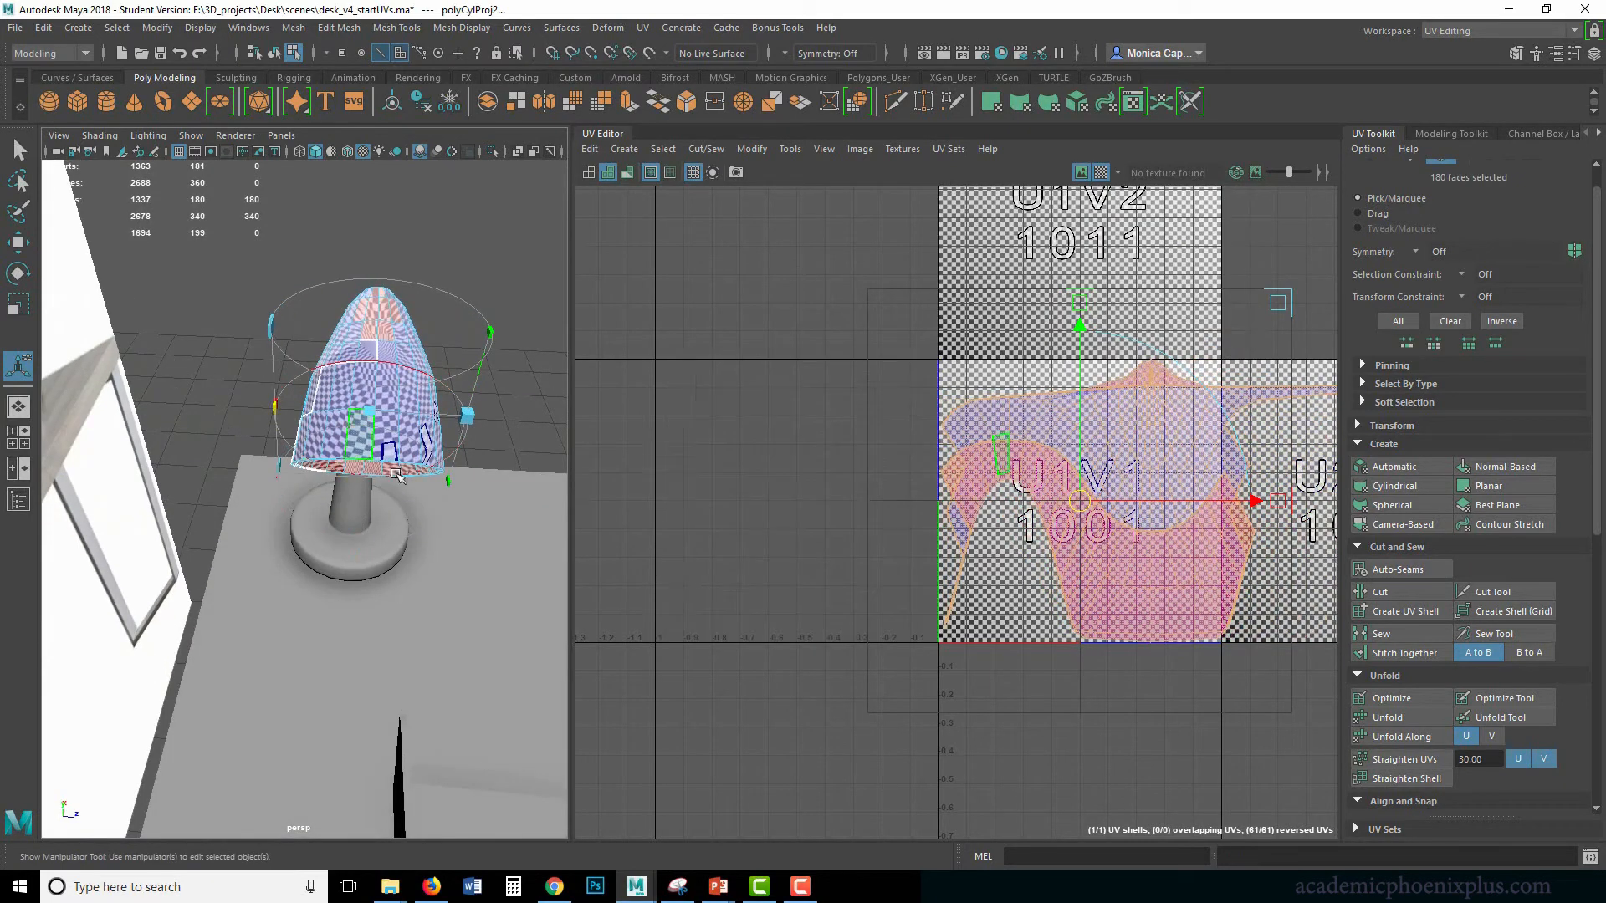
# Rotate the cylindrical projection about -61 degrees in Z to tilt it along the lampshade's axis.
pyautogui.keyDown('alt'); pyautogui.moveTo(396, 475); pyautogui.dragTo(295, 477); pyautogui.keyUp('alt')
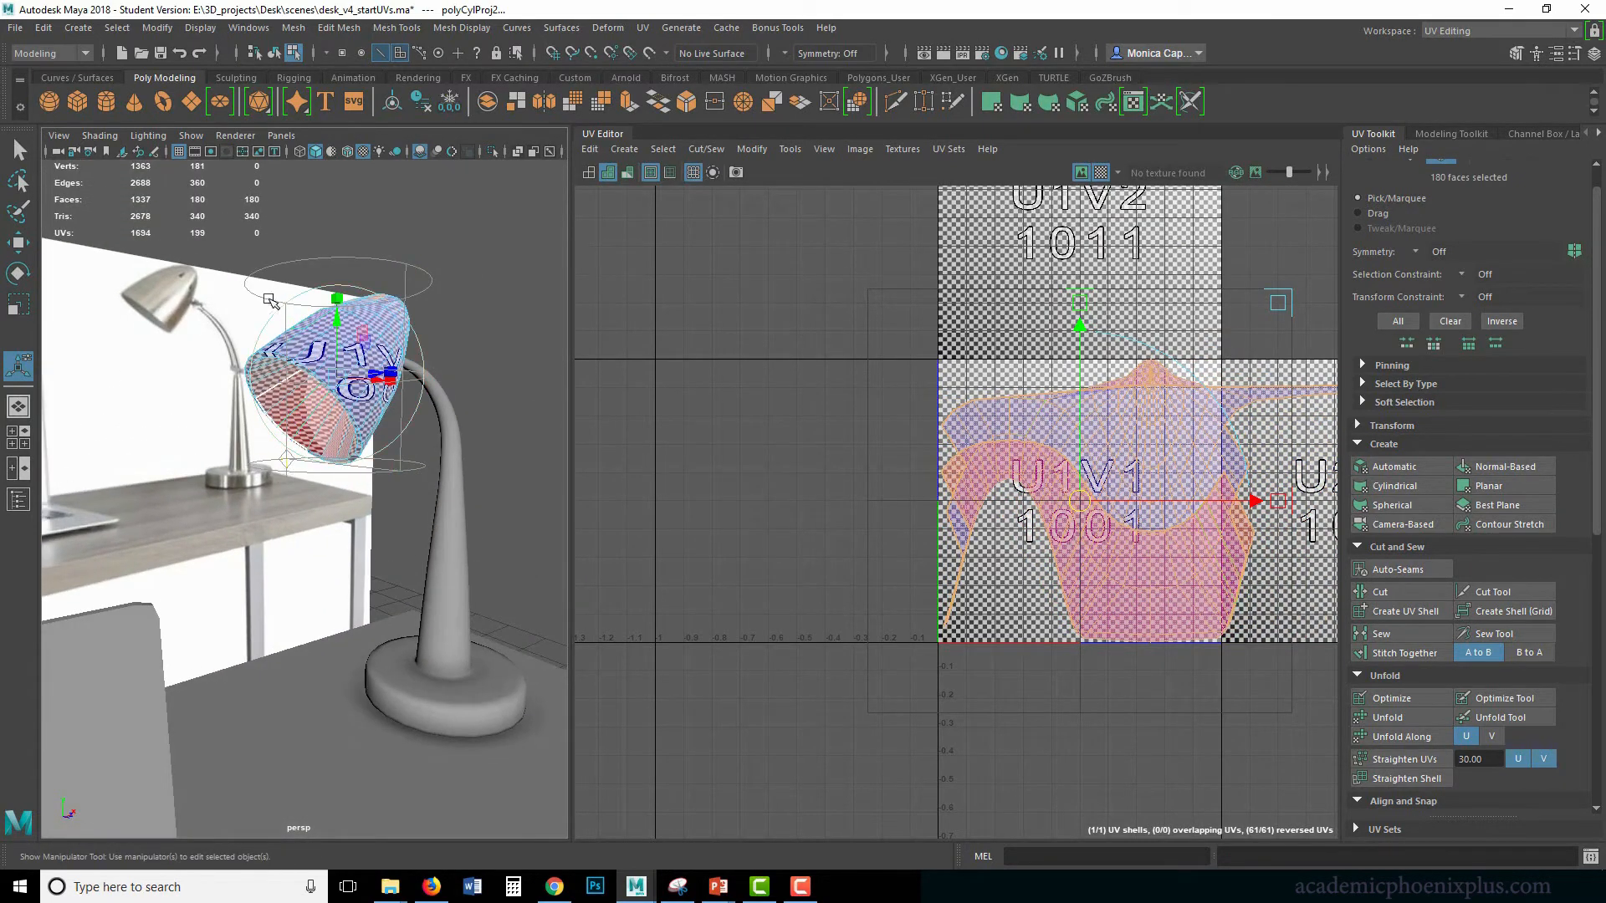
pyautogui.moveTo(270, 300); pyautogui.dragTo(377, 289)
pyautogui.keyDown('alt'); pyautogui.moveTo(501, 217); pyautogui.dragTo(371, 378); pyautogui.keyUp('alt')
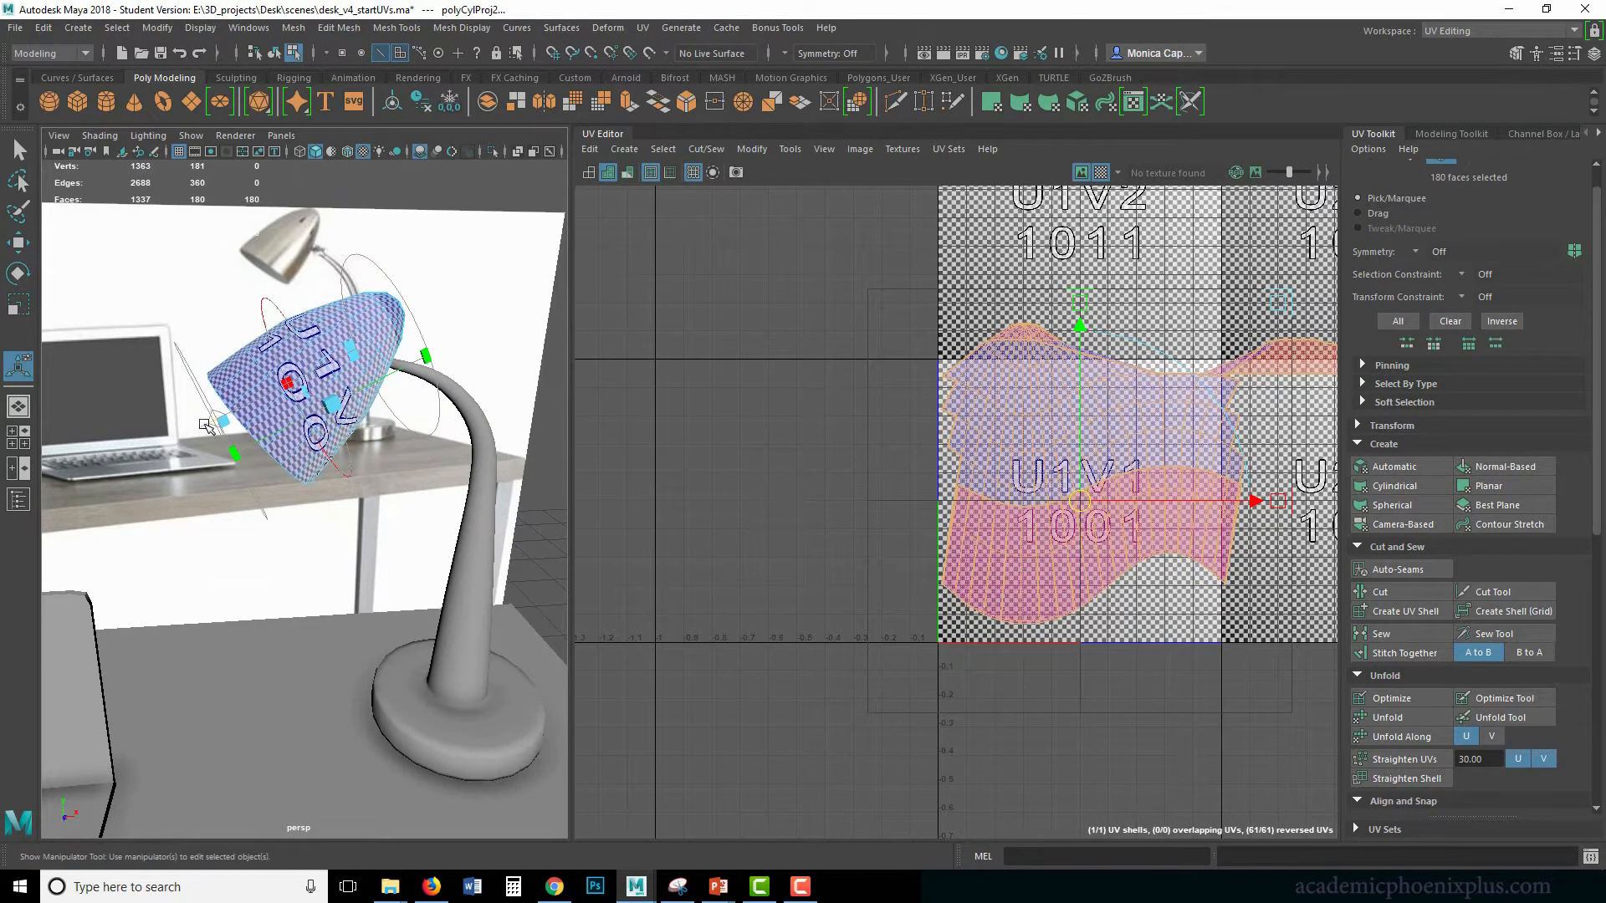
pyautogui.moveTo(251, 339); pyautogui.dragTo(246, 344)
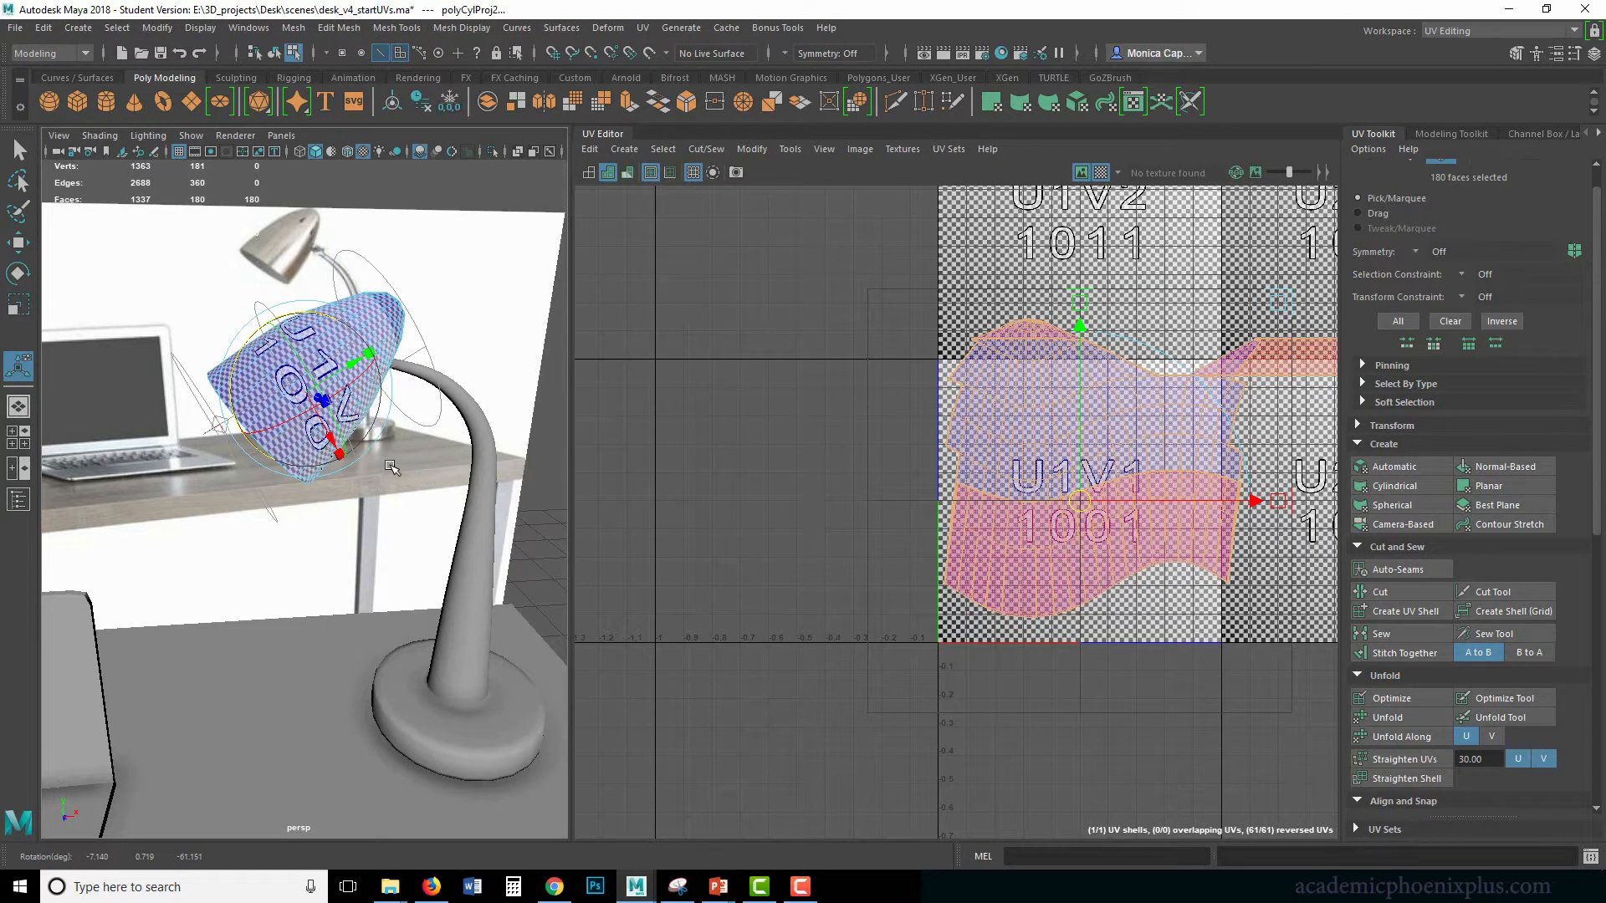
# Fine-tune the projection's rotation until the lampshade's UV rows run nearly straight, and return to object selection.
pyautogui.keyDown('alt'); pyautogui.moveTo(380, 492); pyautogui.dragTo(519, 474); pyautogui.keyUp('alt')
pyautogui.moveTo(395, 409)
pyautogui.mouseDown()
pyautogui.moveTo(371, 413)
pyautogui.moveTo(397, 412)
pyautogui.mouseUp()
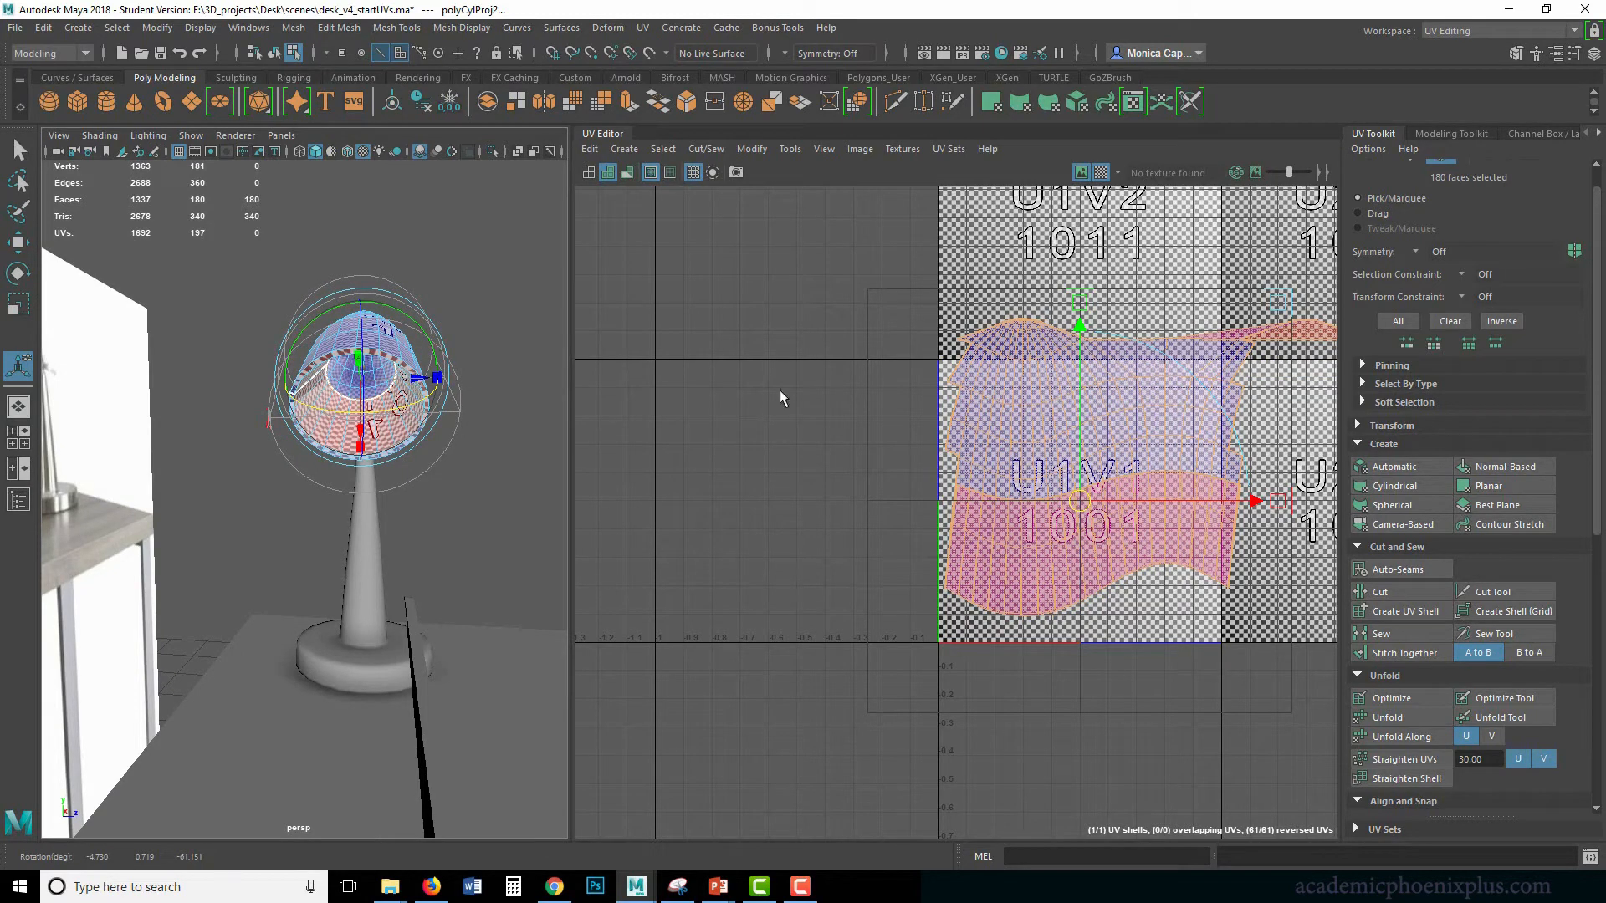
pyautogui.moveTo(395, 410); pyautogui.dragTo(397, 408)
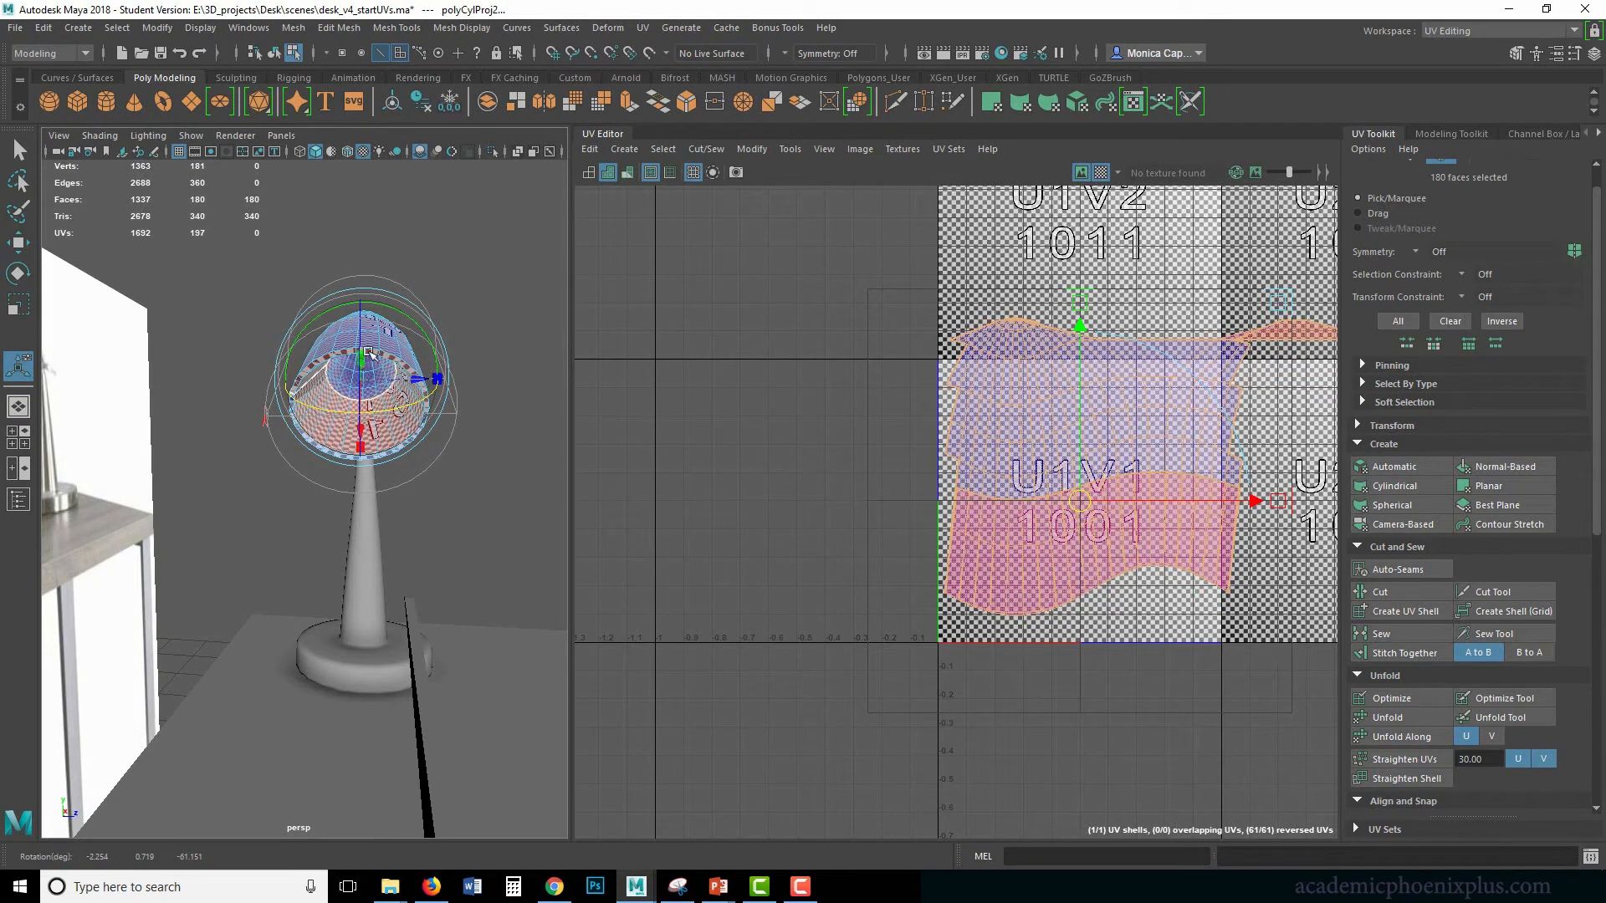
pyautogui.moveTo(368, 352); pyautogui.dragTo(370, 355)
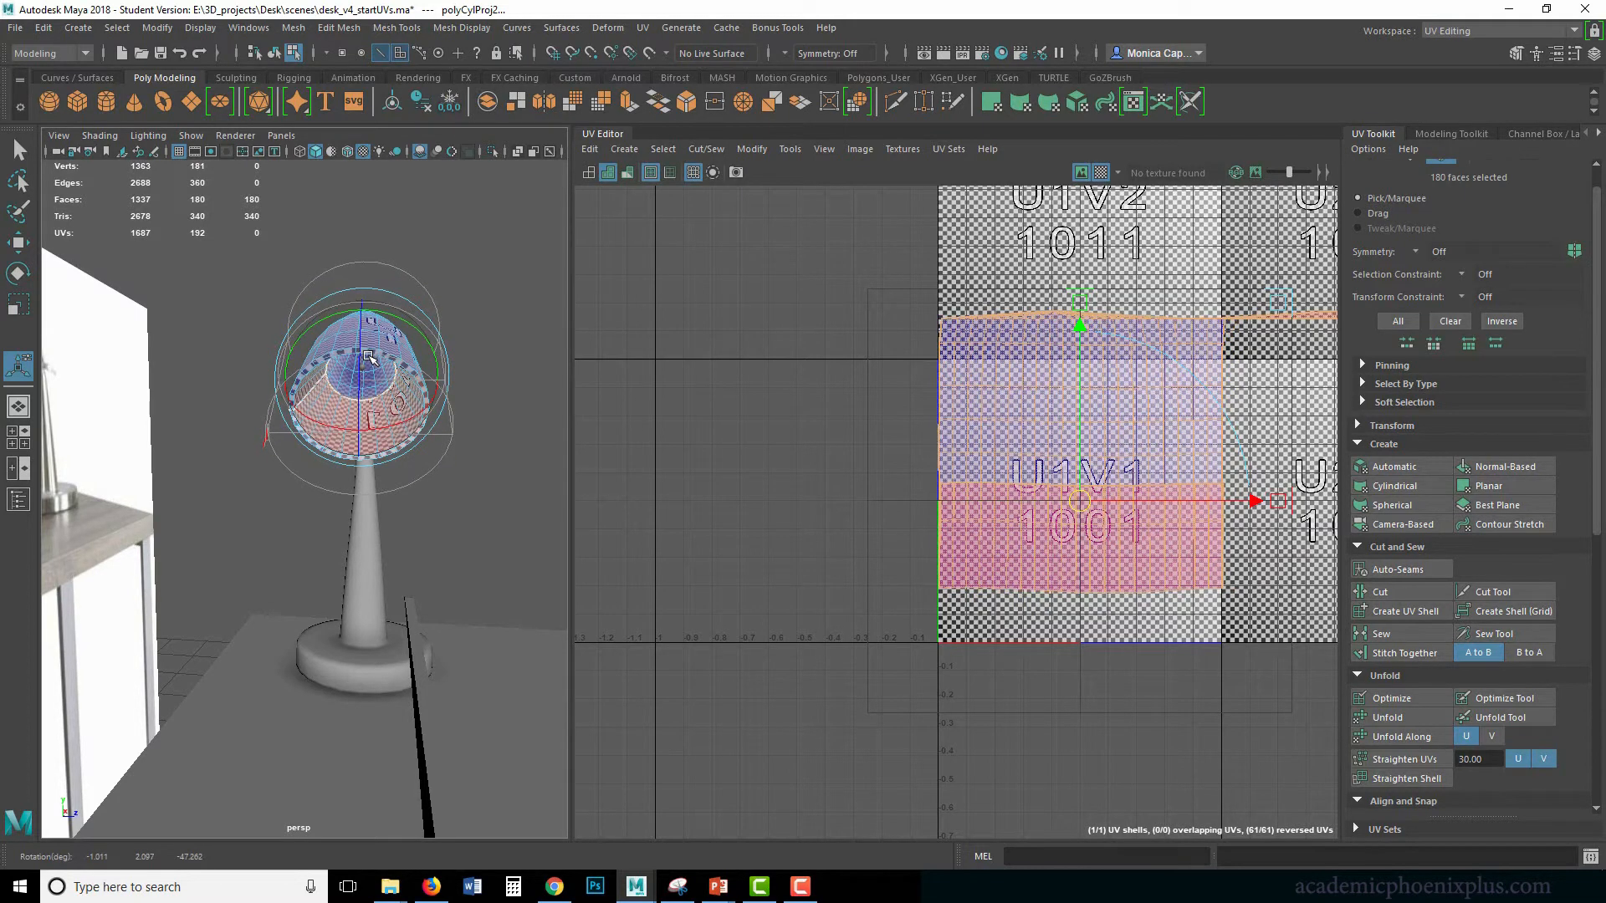
pyautogui.moveTo(369, 355); pyautogui.dragTo(358, 369)
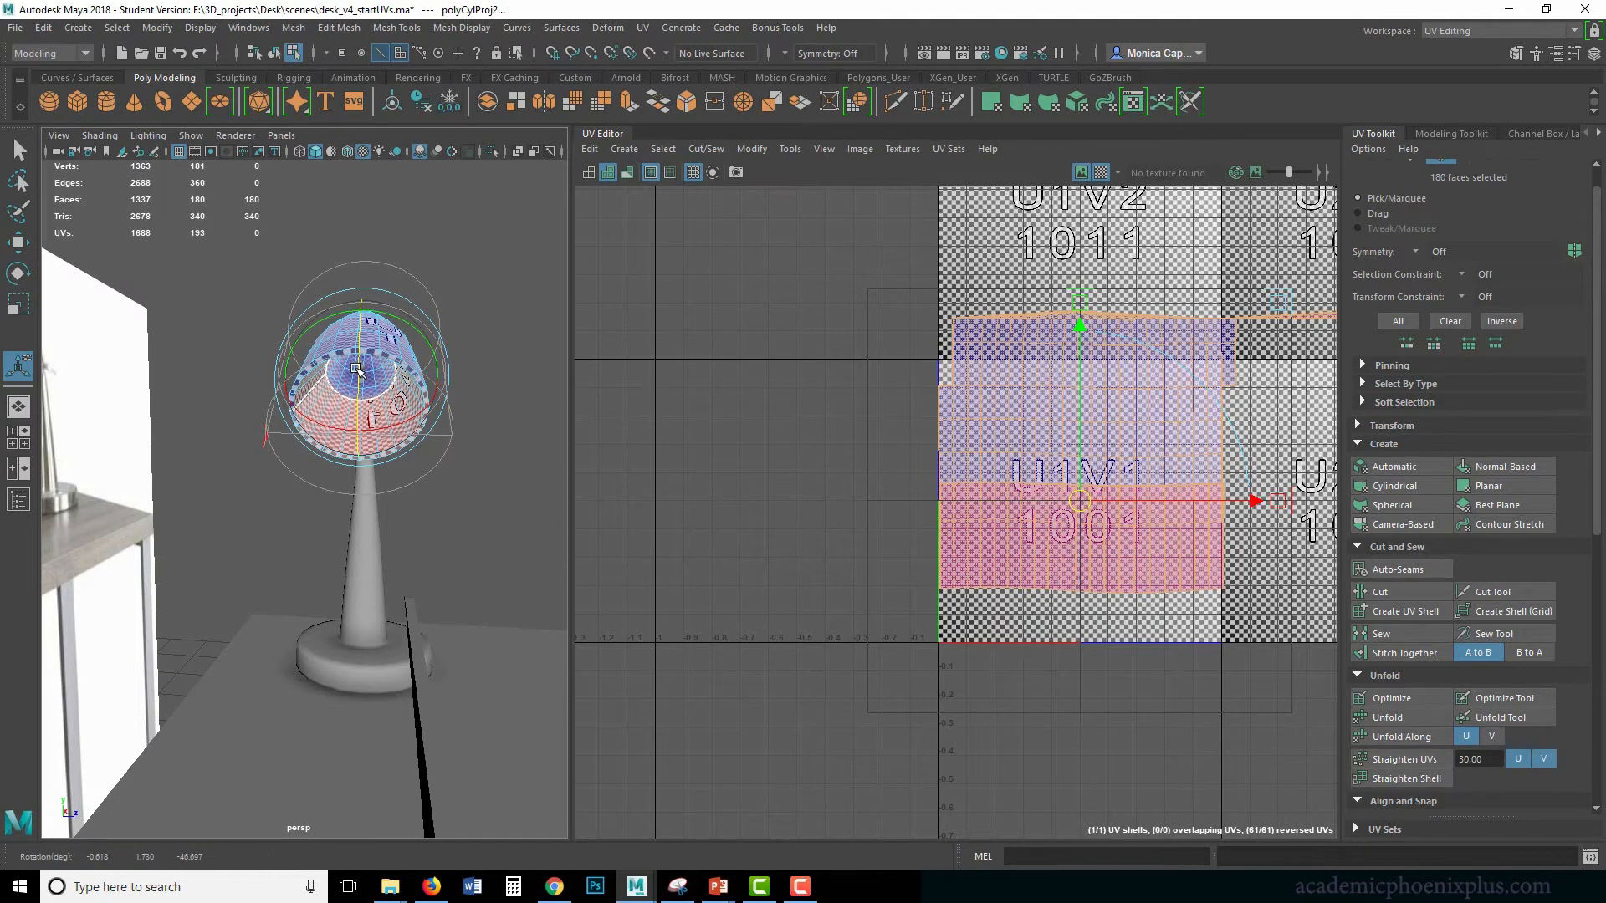
pyautogui.moveTo(403, 422); pyautogui.dragTo(405, 419)
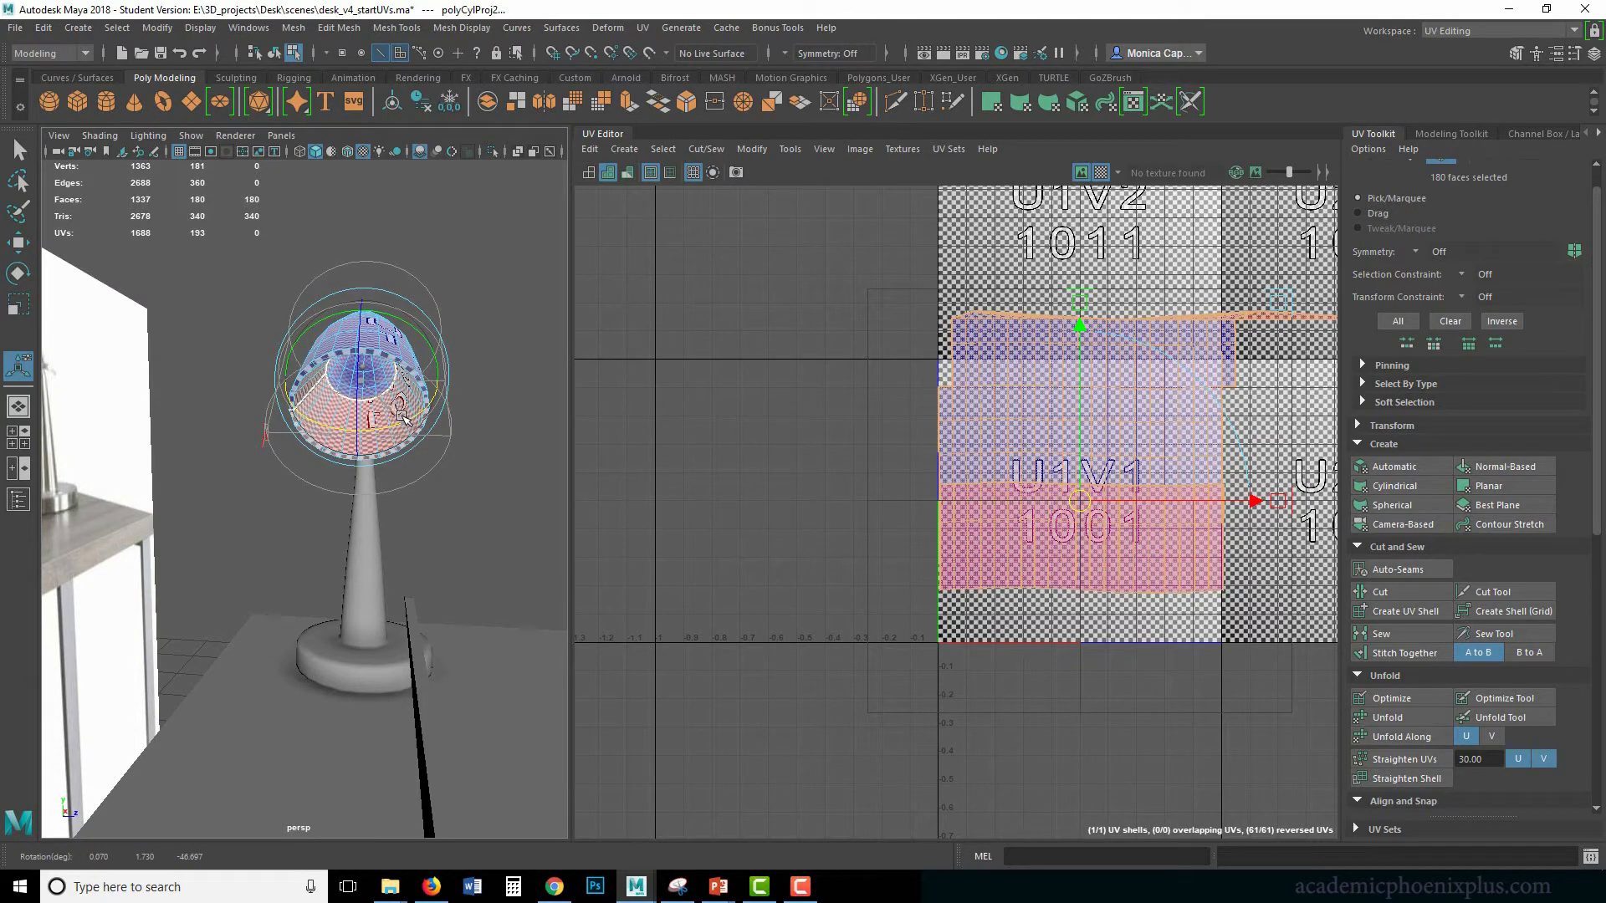
pyautogui.keyDown('alt'); pyautogui.moveTo(487, 387); pyautogui.dragTo(373, 403); pyautogui.keyUp('alt')
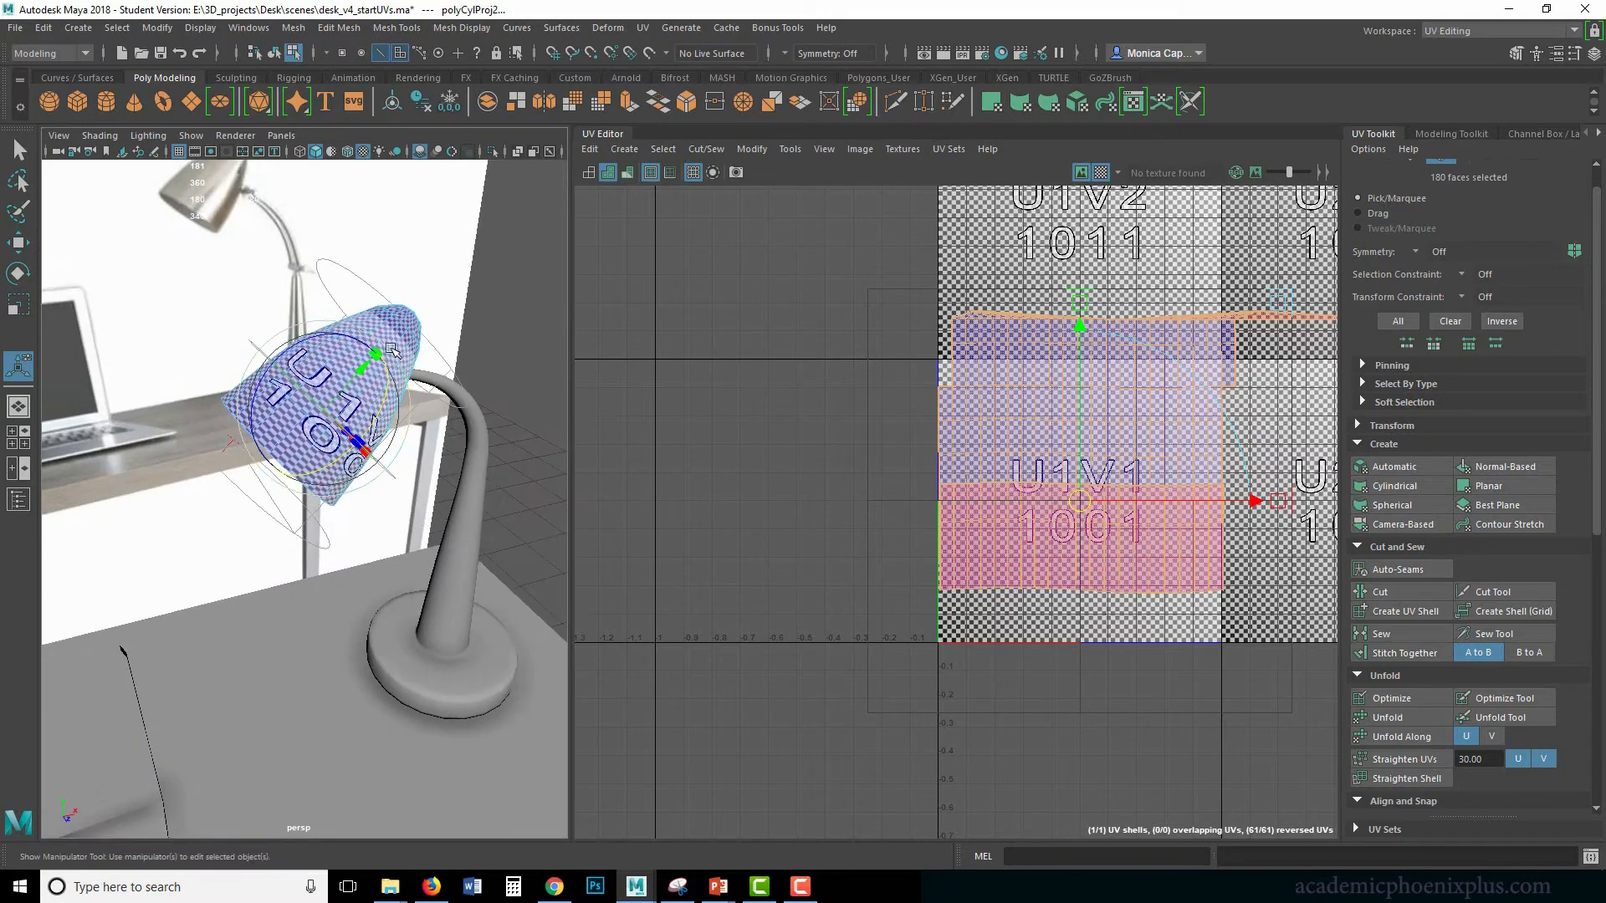
pyautogui.moveTo(390, 348); pyautogui.dragTo(472, 326, button='right')
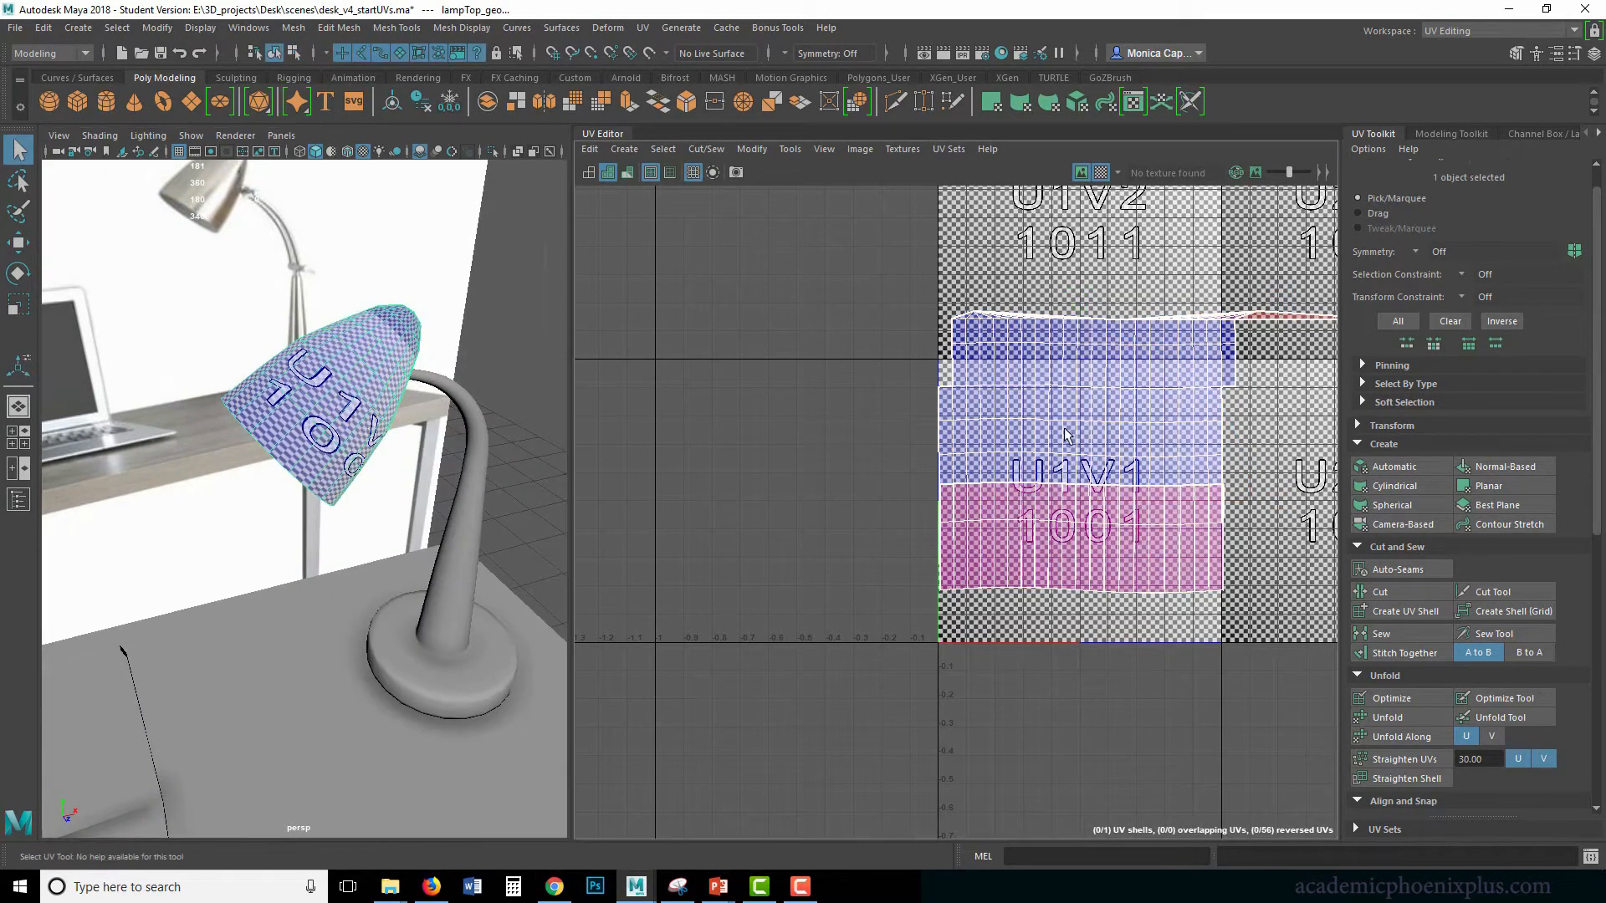
# Select the edge loop where the lampshade's inner surface meets its rim, and cut the UVs along it.
pyautogui.keyDown('alt'); pyautogui.moveTo(1120, 445); pyautogui.dragTo(926, 381, button='middle'); pyautogui.keyUp('alt')
pyautogui.scroll(3, 925, 380)
pyautogui.keyDown('alt'); pyautogui.moveTo(792, 449); pyautogui.dragTo(863, 424, button='middle'); pyautogui.keyUp('alt')
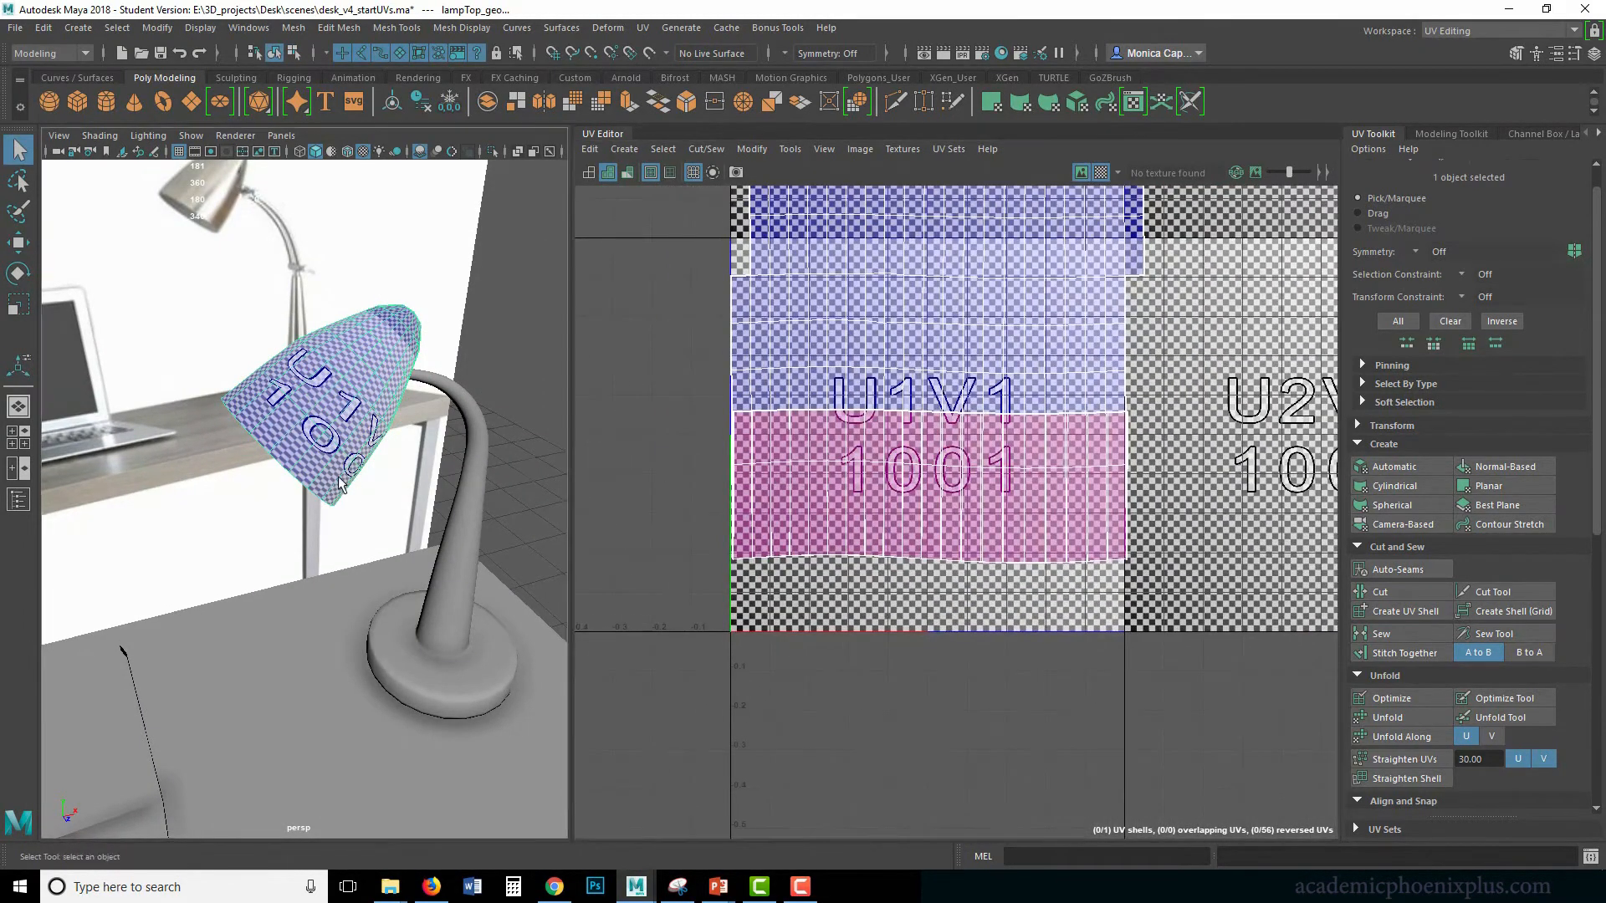
pyautogui.keyDown('alt'); pyautogui.moveTo(334, 462); pyautogui.dragTo(437, 441); pyautogui.keyUp('alt')
pyautogui.keyDown('alt'); pyautogui.moveTo(437, 440); pyautogui.dragTo(516, 499, button='right'); pyautogui.keyUp('alt')
pyautogui.moveTo(422, 402); pyautogui.dragTo(421, 345, button='right')
pyautogui.doubleClick(423, 413)
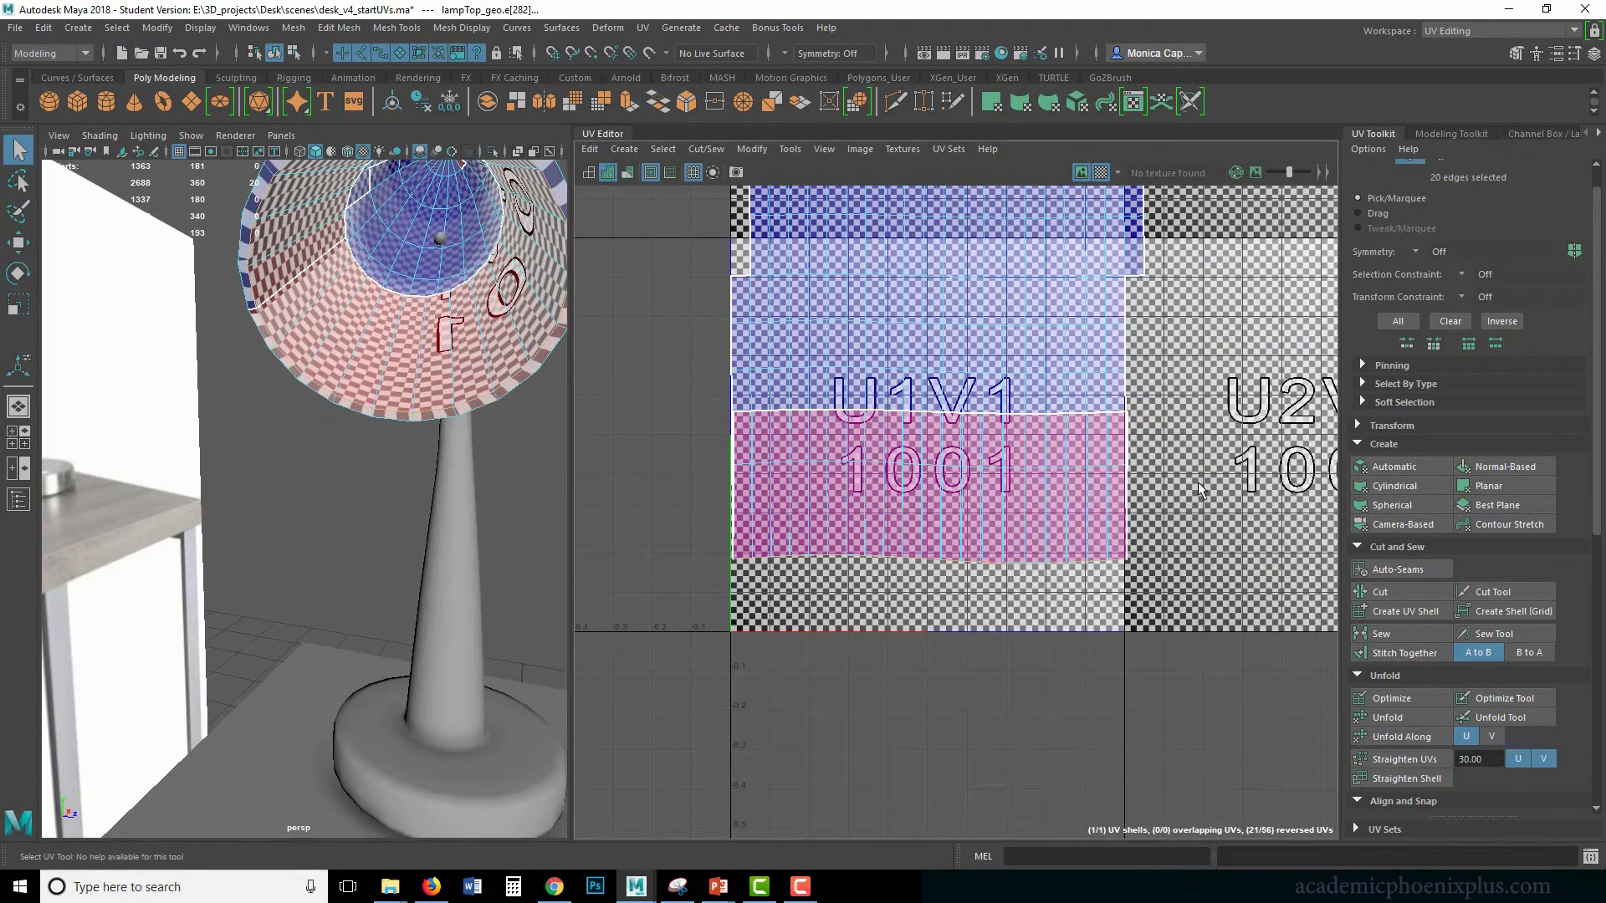
pyautogui.moveTo(436, 301); pyautogui.dragTo(440, 317, button='right')
# Select the lampshade's cut-off inner surface as a UV shell and move it sideways into the U-1V1 tile.
pyautogui.doubleClick(868, 474)
pyautogui.keyDown('alt'); pyautogui.moveTo(1046, 415); pyautogui.dragTo(703, 376, button='right'); pyautogui.keyUp('alt')
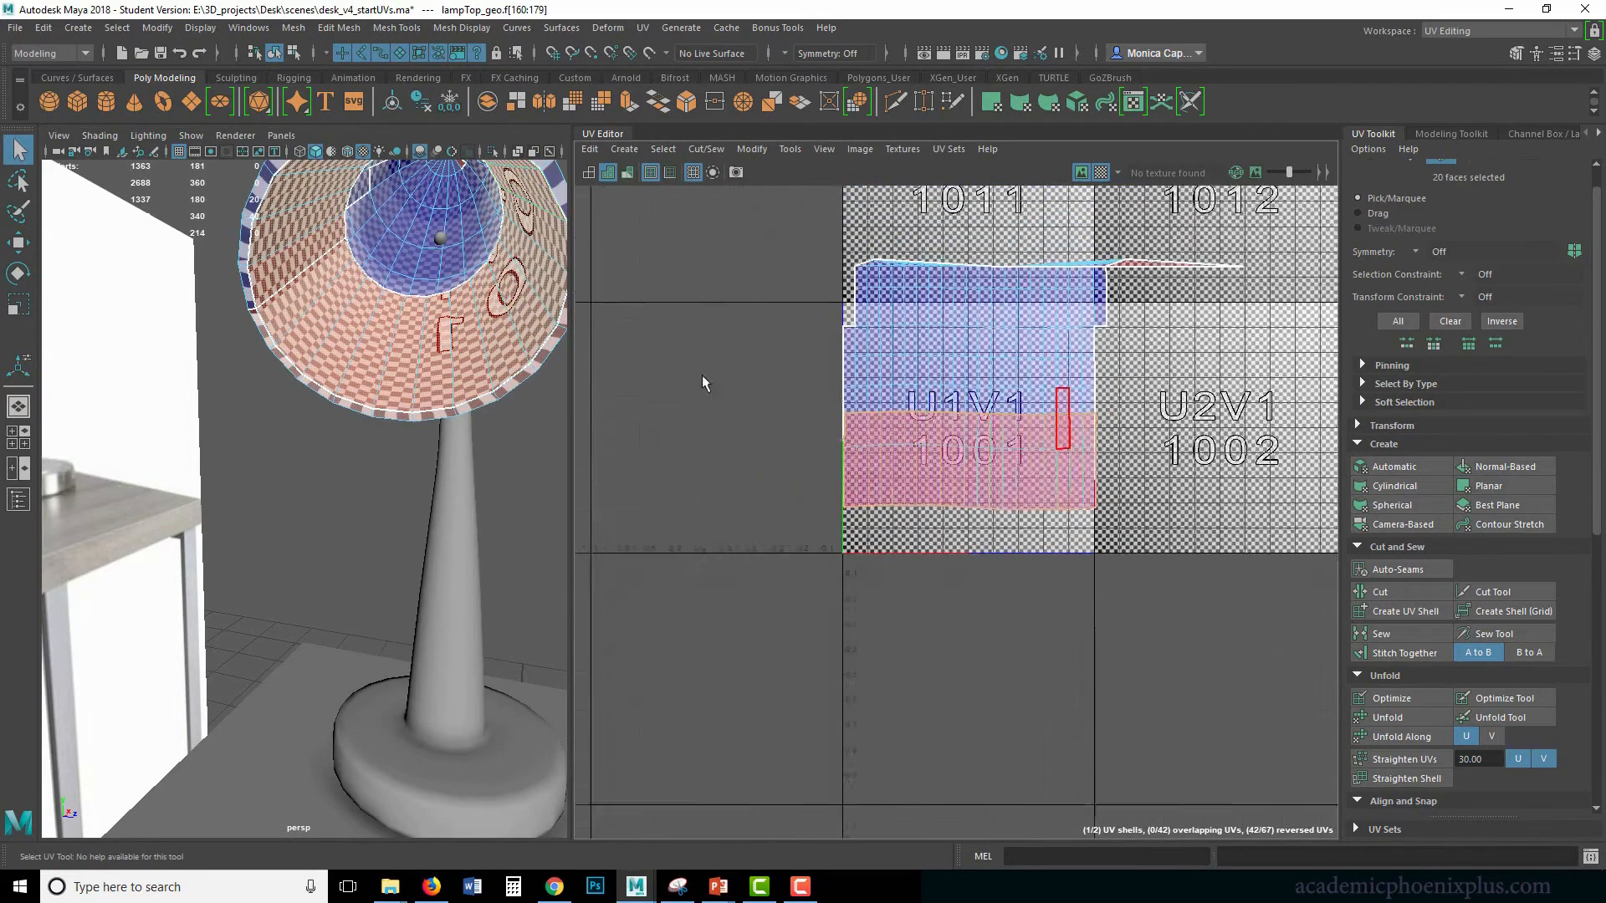
pyautogui.press('w')
pyautogui.moveTo(971, 463); pyautogui.dragTo(688, 458)
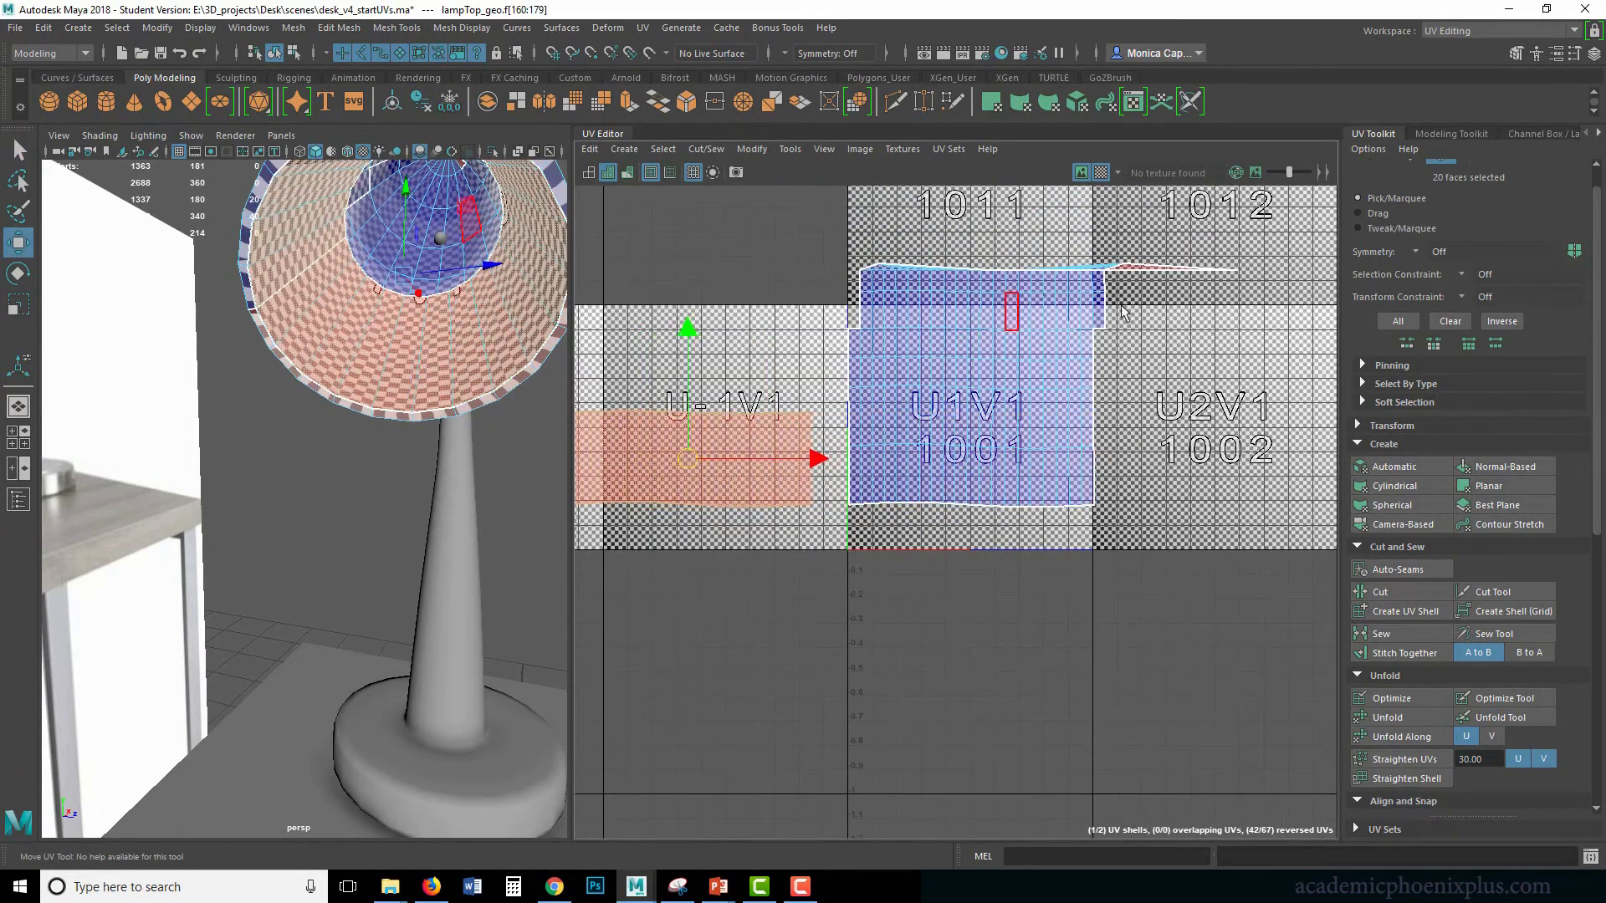
# Flip the lampshade's detached inner-surface shell in the U direction.
pyautogui.click(1422, 425)
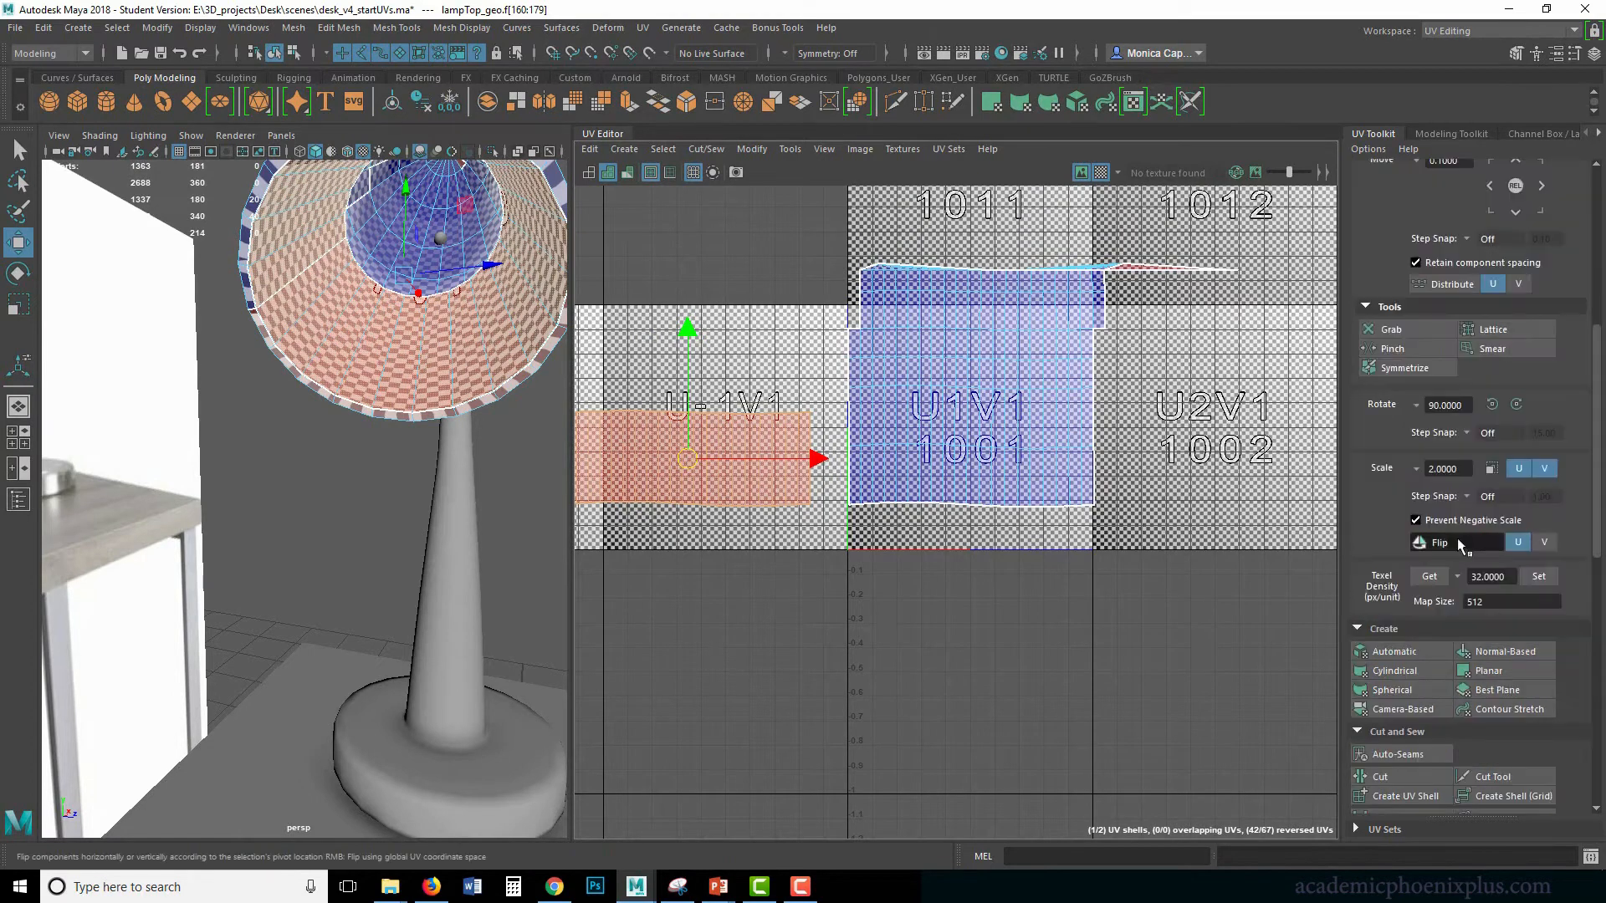
pyautogui.click(1457, 541)
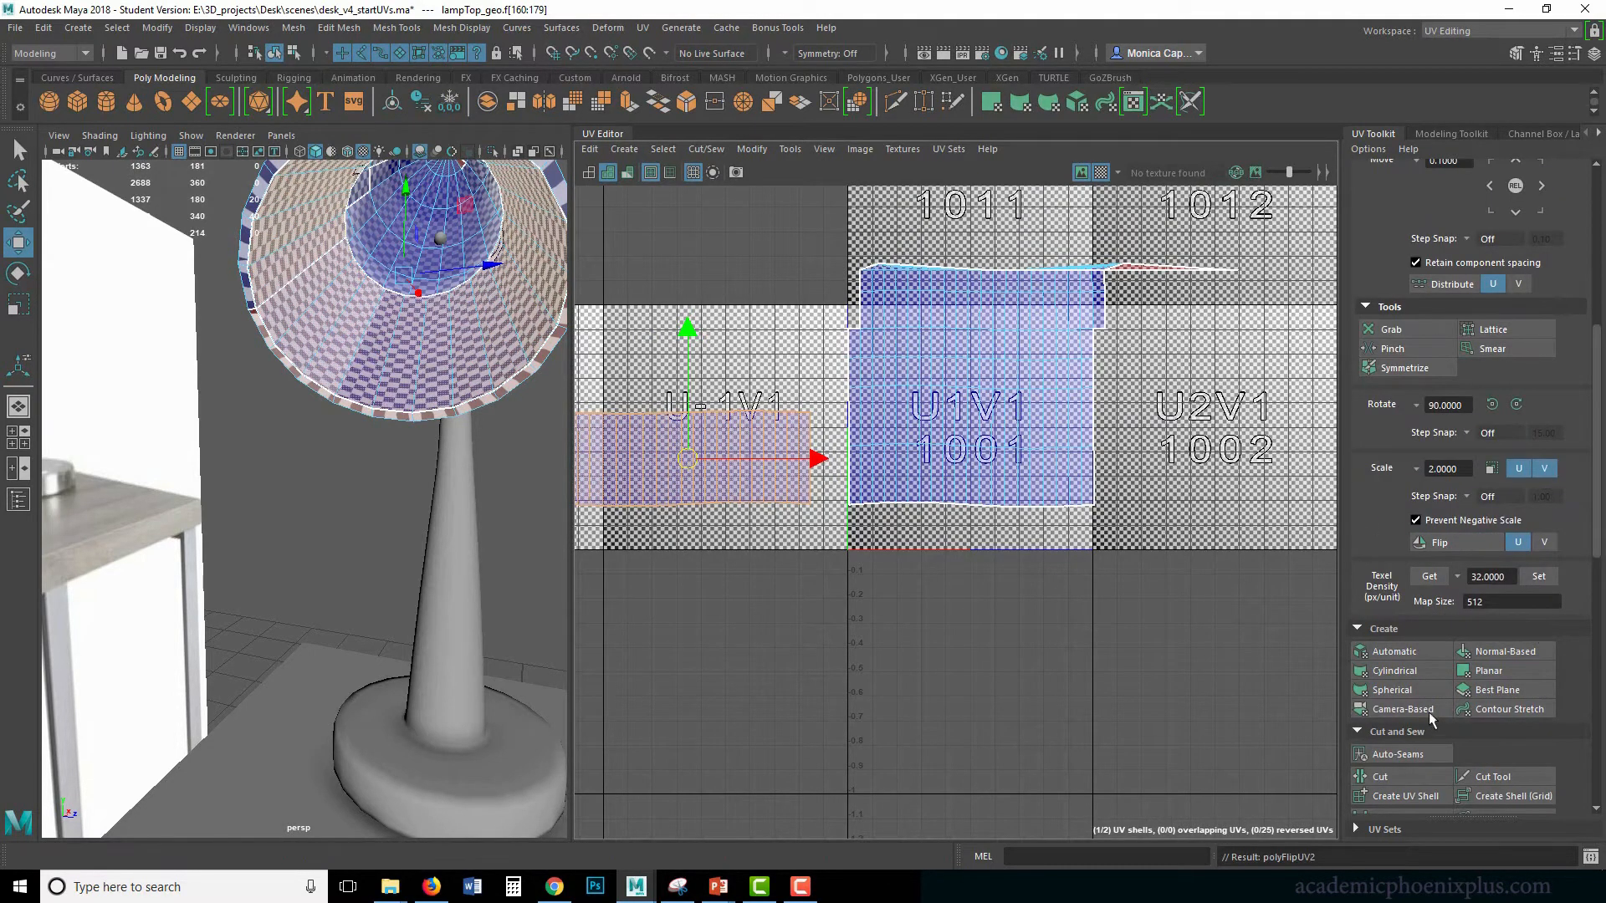
pyautogui.scroll(-10, 1599, 542)
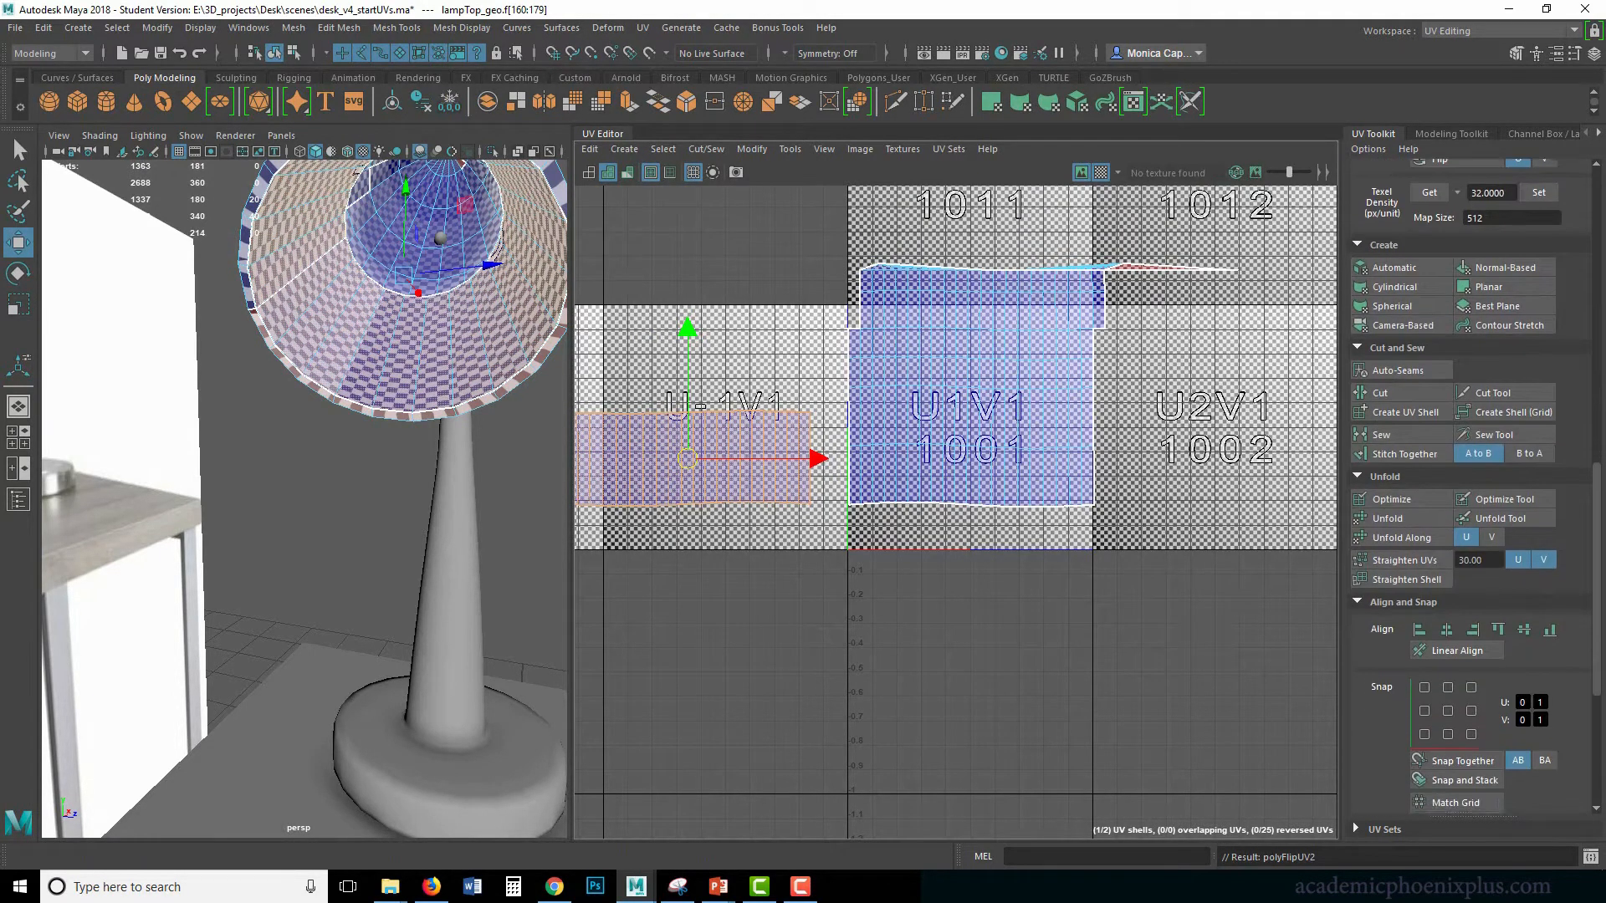
pyautogui.scroll(5, 1591, 755)
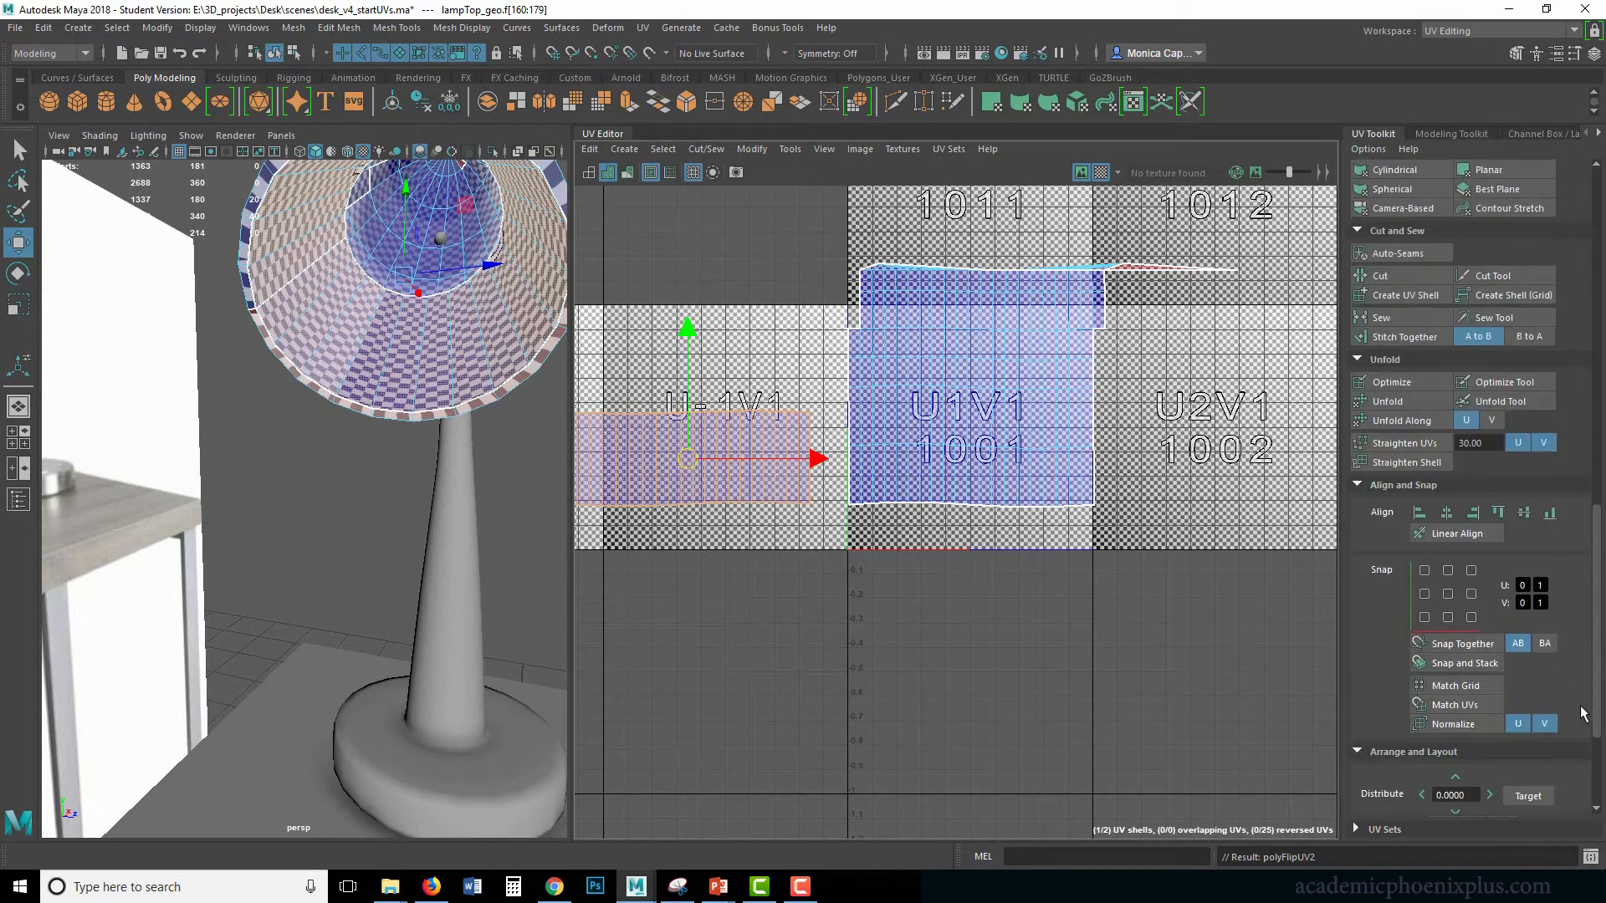
pyautogui.scroll(2, 1382, 751)
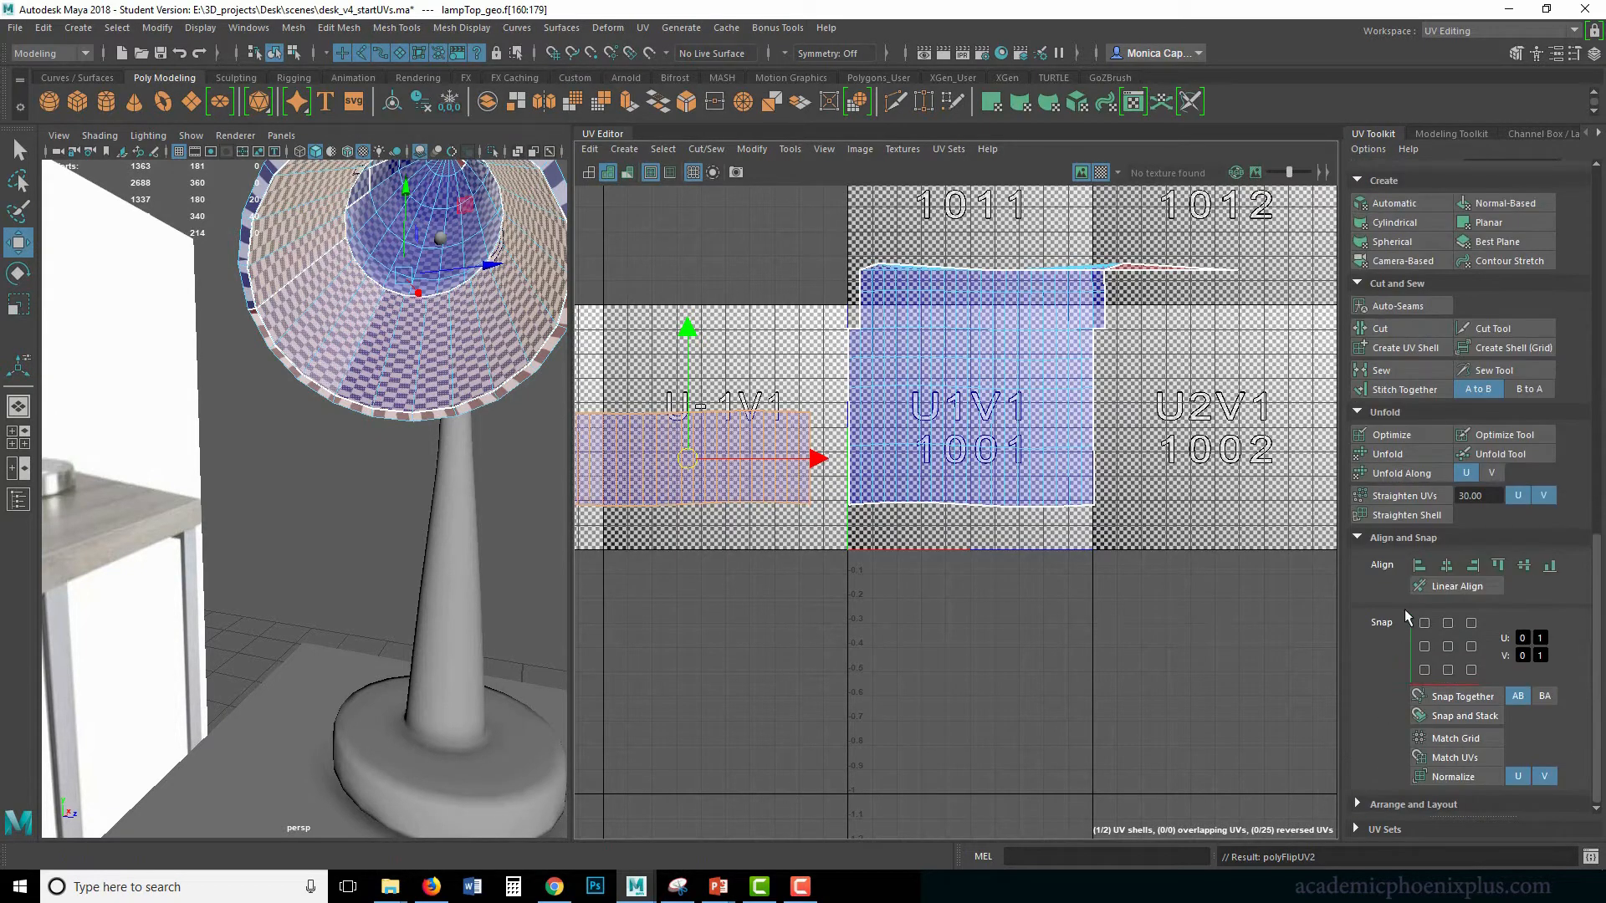
pyautogui.click(1405, 537)
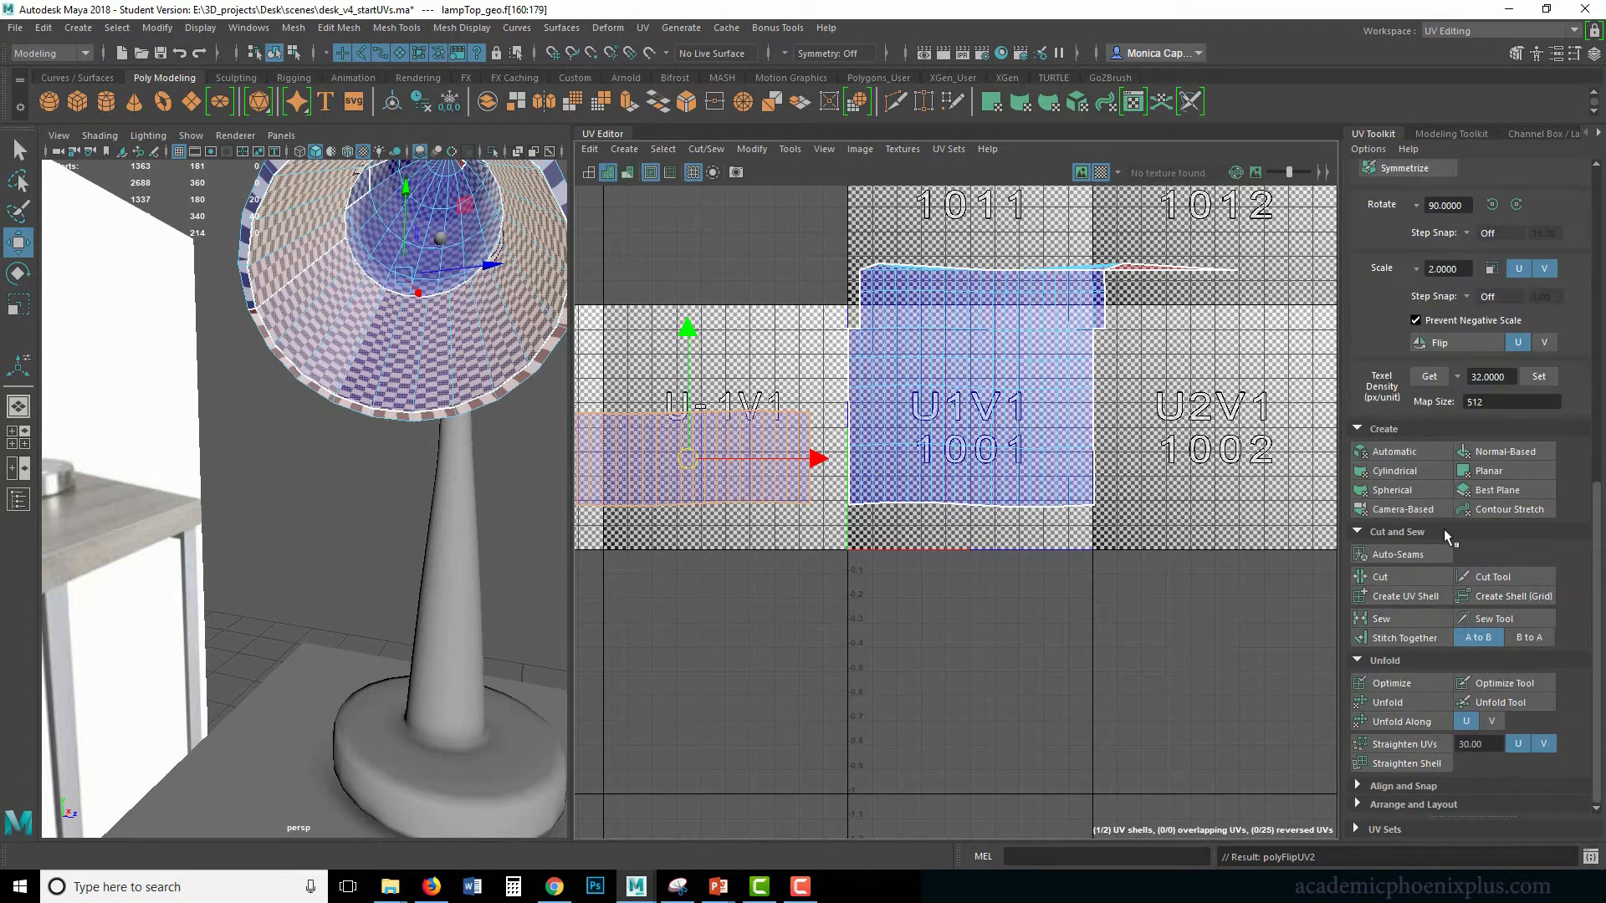
# Try to unfold the lampshade's inner-surface shell, and undo the attempt.
pyautogui.click(1414, 722)
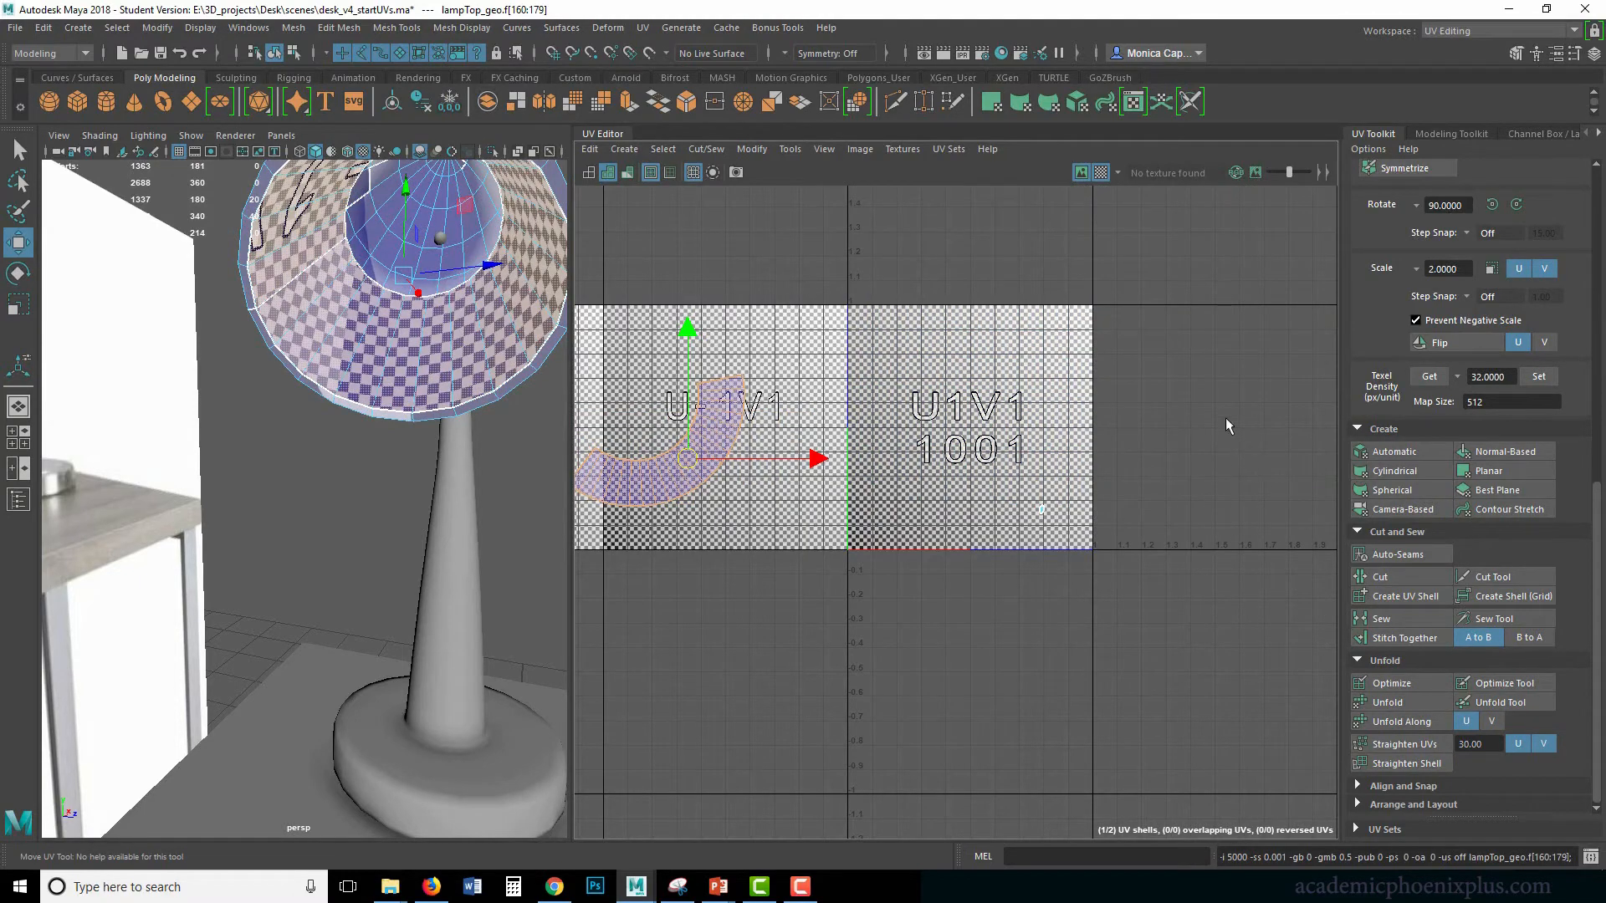
pyautogui.scroll(-4, 1226, 418)
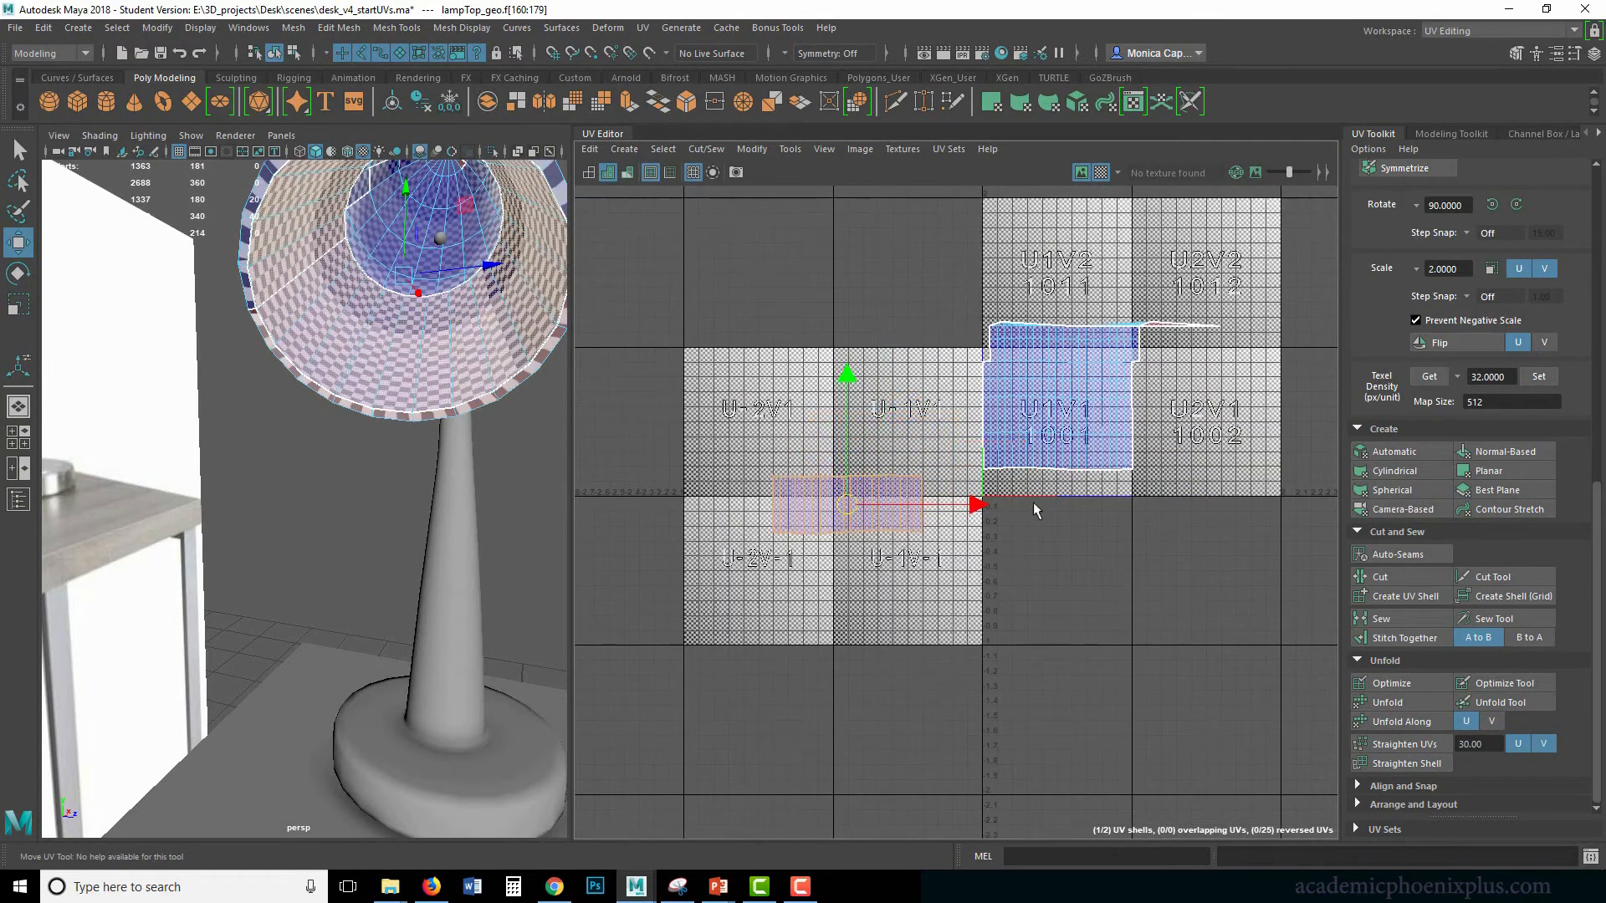
pyautogui.hotkey('ctrl', 'z')
pyautogui.hotkey('ctrl', 'z')
pyautogui.scroll(2, 1036, 476)
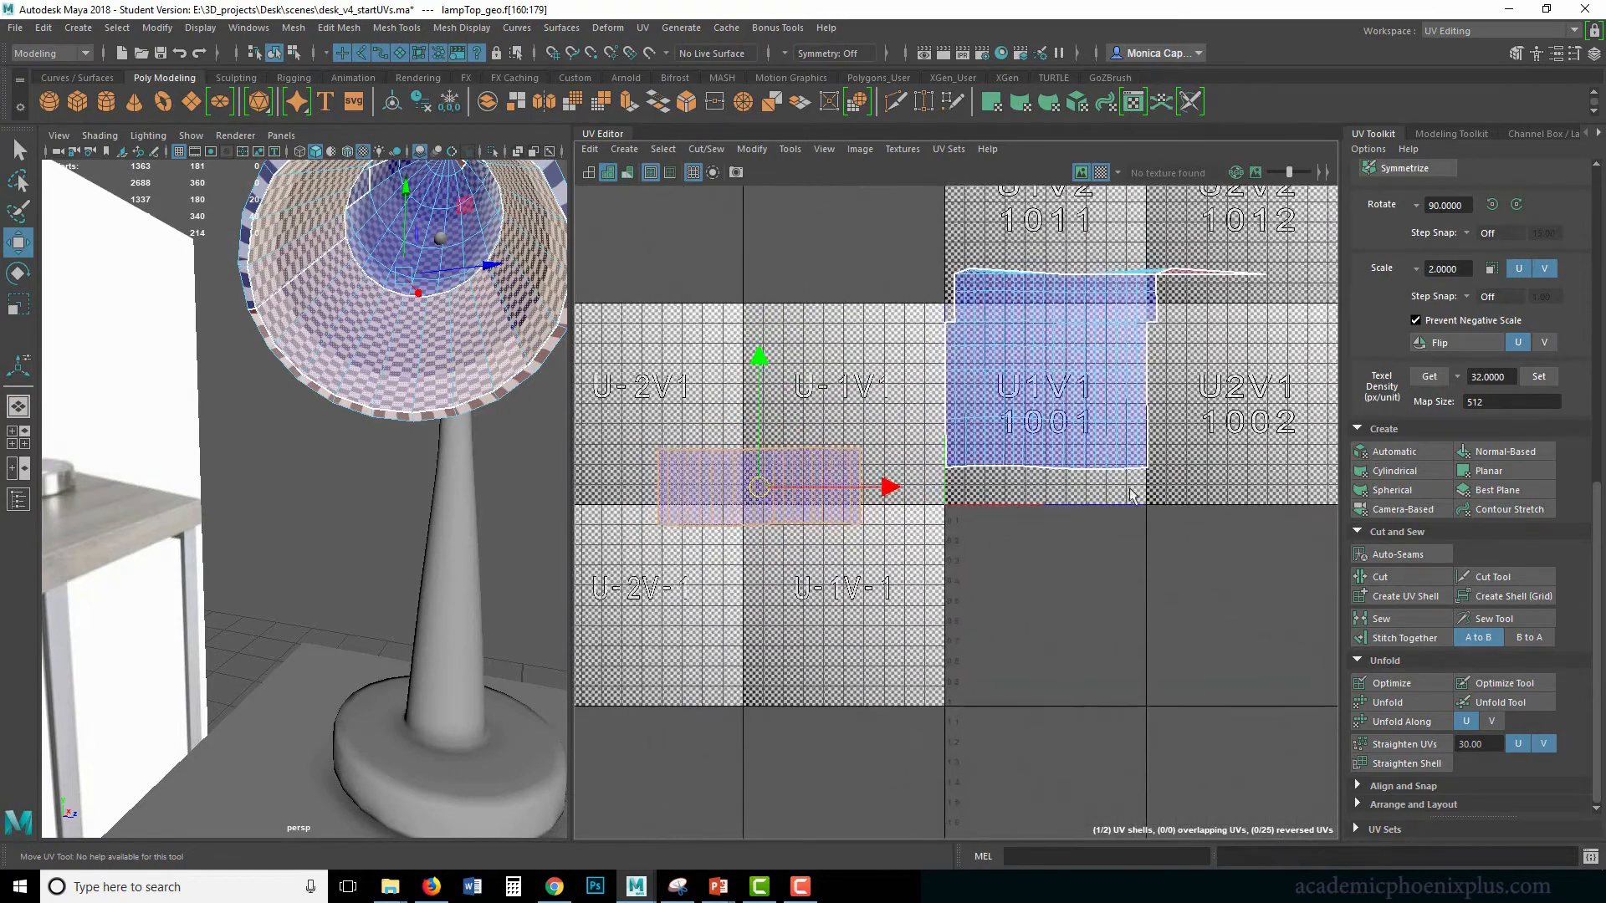
pyautogui.keyDown('alt'); pyautogui.moveTo(1036, 477); pyautogui.dragTo(1048, 487, button='middle'); pyautogui.keyUp('alt')
# Select the lampshade's outer shell in the U1V1 tile, try to unfold it, and undo the attempt.
pyautogui.doubleClick(1093, 434)
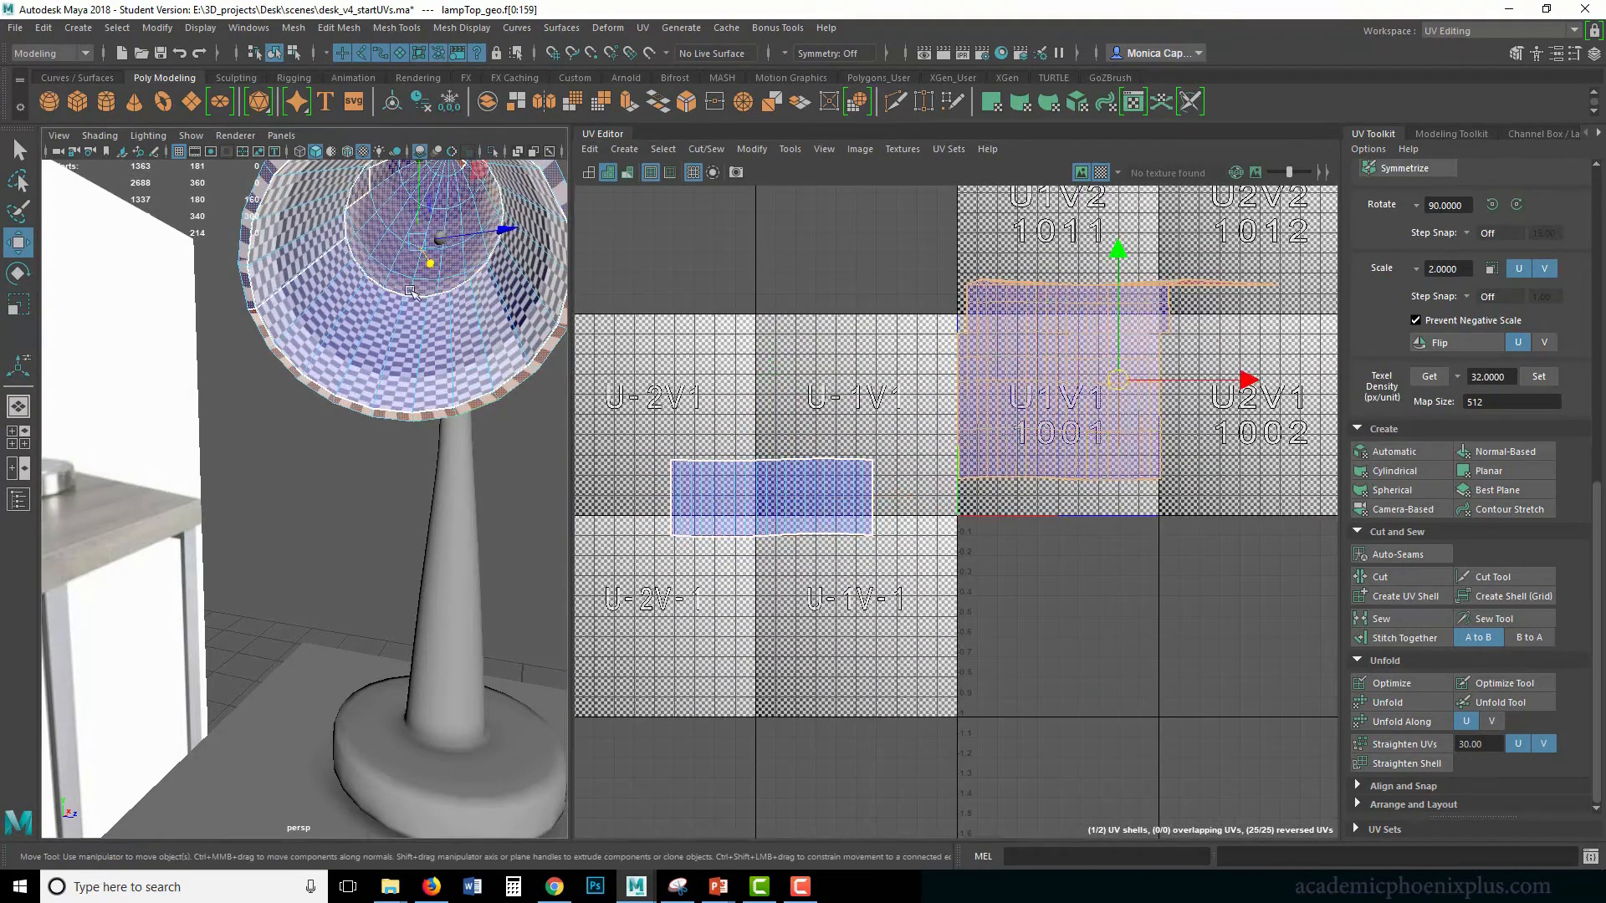
pyautogui.keyDown('alt'); pyautogui.moveTo(334, 351); pyautogui.dragTo(419, 435); pyautogui.keyUp('alt')
pyautogui.keyDown('alt'); pyautogui.moveTo(418, 435); pyautogui.dragTo(330, 318, button='right'); pyautogui.keyUp('alt')
pyautogui.keyDown('alt'); pyautogui.moveTo(330, 317); pyautogui.dragTo(150, 332); pyautogui.keyUp('alt')
pyautogui.keyDown('alt'); pyautogui.moveTo(309, 334); pyautogui.dragTo(398, 338, button='right'); pyautogui.keyUp('alt')
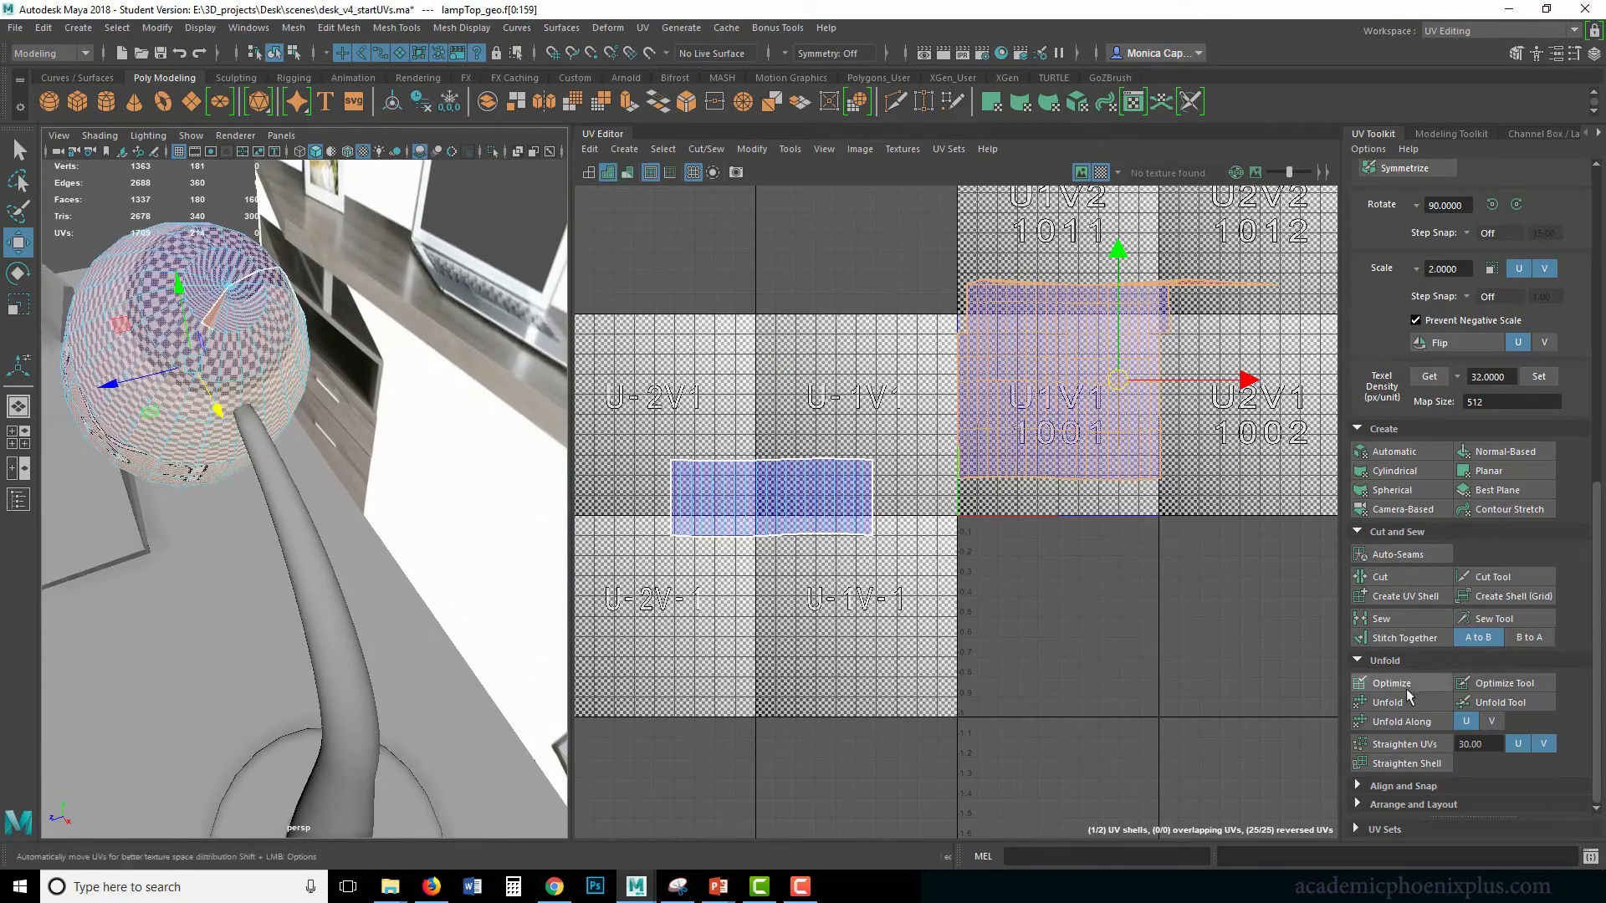
pyautogui.click(1395, 703)
pyautogui.hotkey('ctrl', 'z')
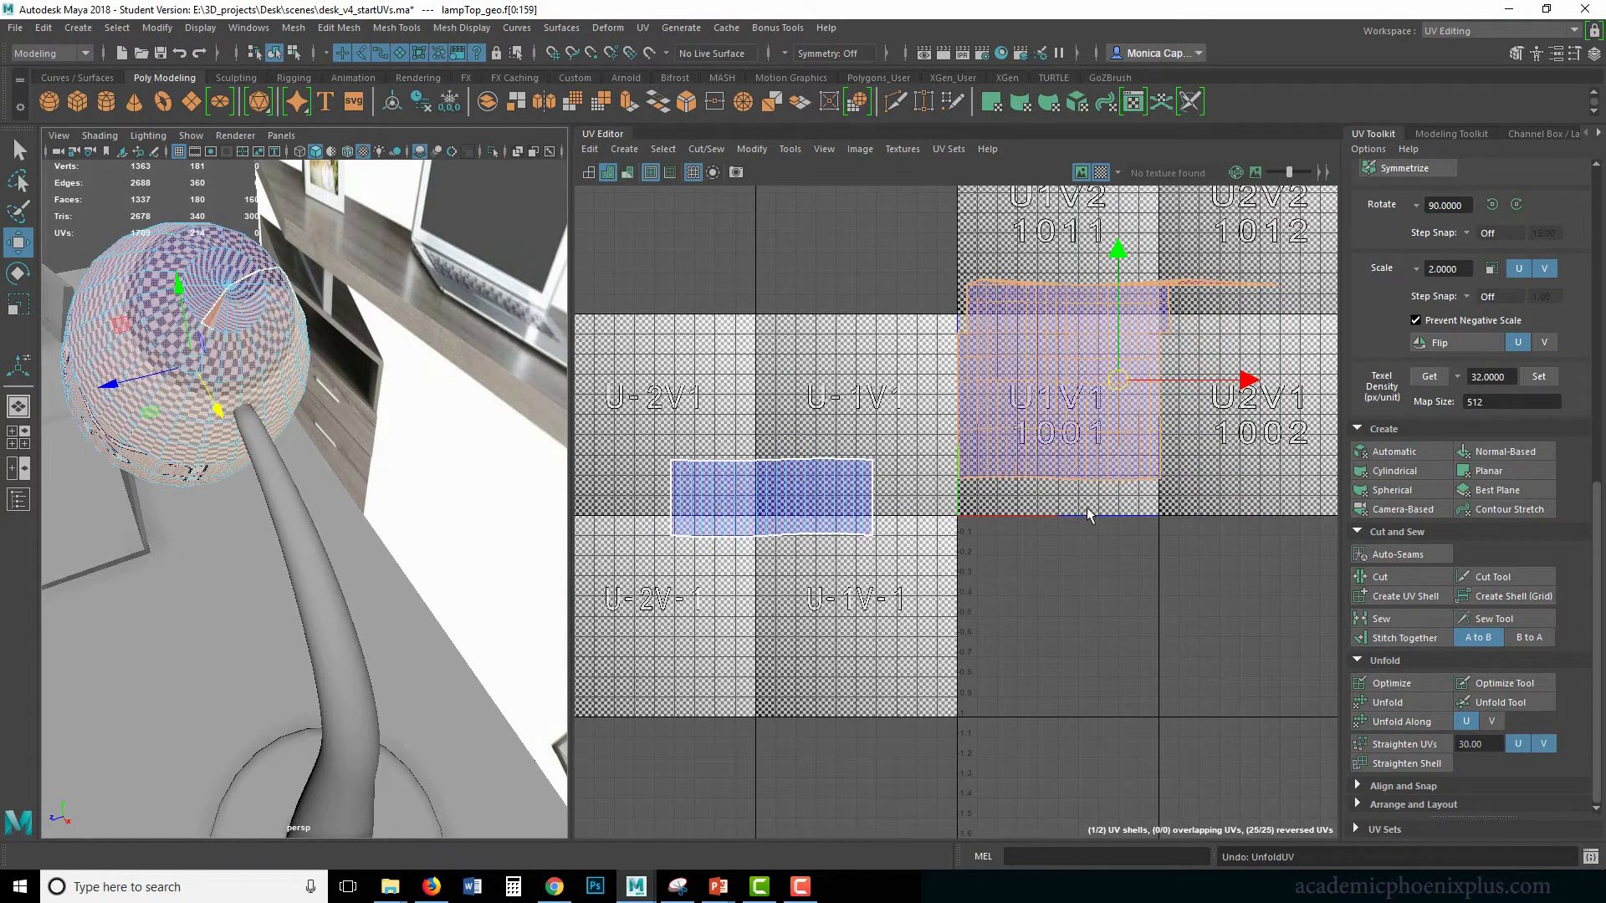
# Select the vertical edge line one column in from the outer shell's left border and cut the UVs along it.
pyautogui.click(1090, 515)
pyautogui.keyDown('alt'); pyautogui.moveTo(1101, 407); pyautogui.dragTo(1046, 506, button='middle'); pyautogui.keyUp('alt')
pyautogui.keyDown('alt'); pyautogui.moveTo(1047, 505); pyautogui.dragTo(1263, 435, button='right'); pyautogui.keyUp('alt')
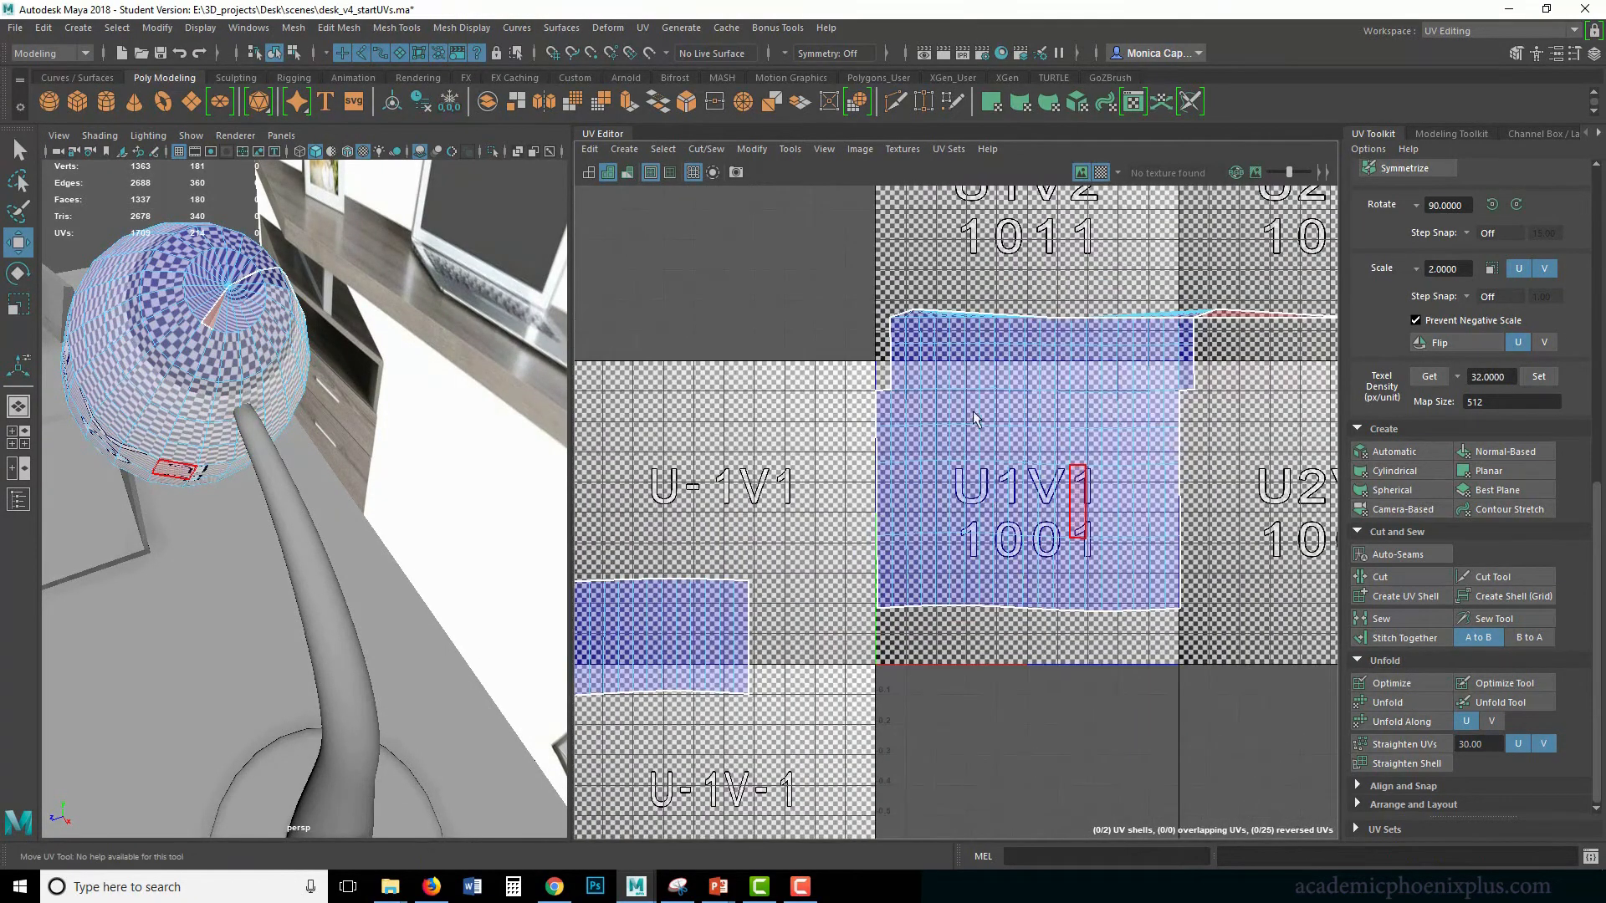
pyautogui.keyDown('alt'); pyautogui.moveTo(1081, 402); pyautogui.dragTo(1016, 447, button='middle'); pyautogui.keyUp('alt')
pyautogui.moveTo(979, 430); pyautogui.dragTo(979, 385, button='right')
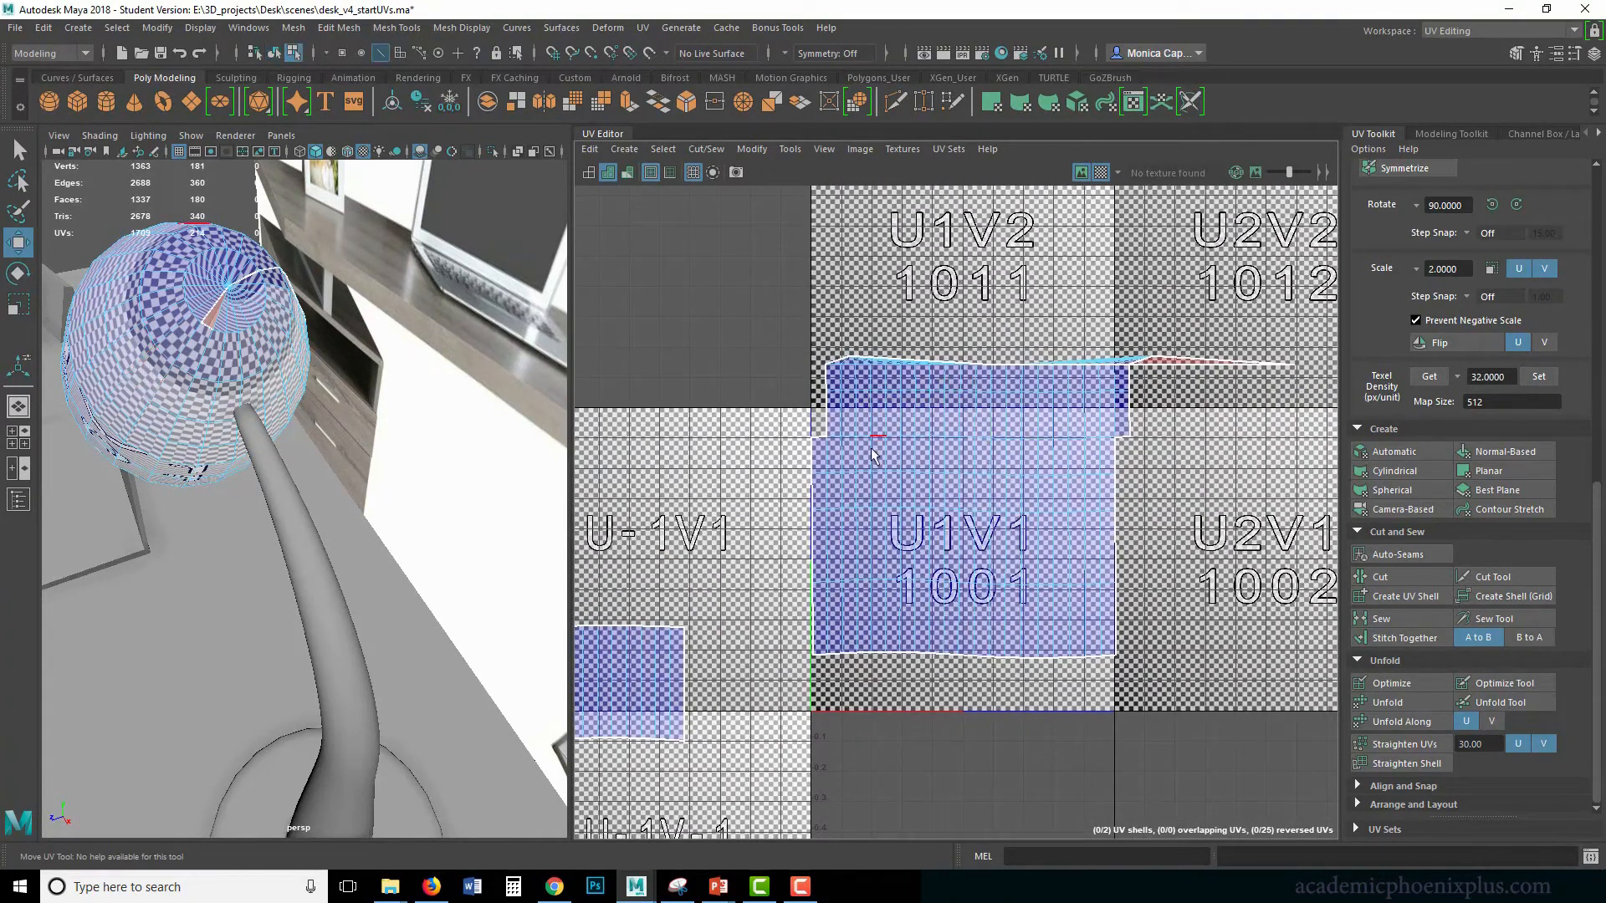
pyautogui.click(826, 457)
pyautogui.keyDown('alt'); pyautogui.moveTo(825, 485); pyautogui.dragTo(794, 458, button='middle'); pyautogui.keyUp('alt')
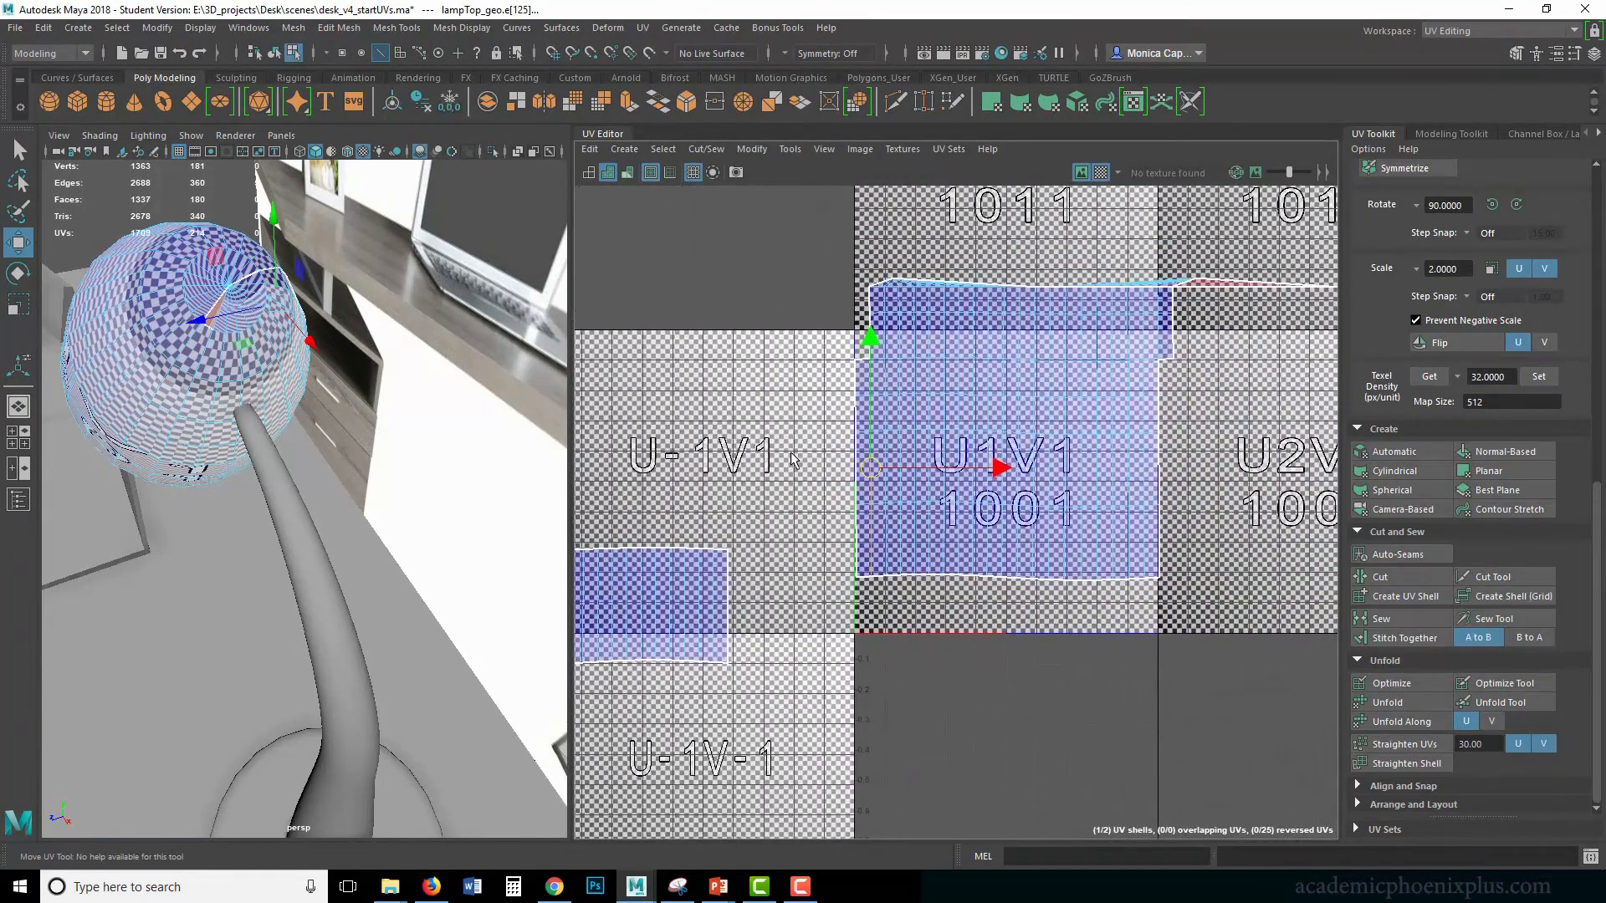
pyautogui.click(1395, 580)
# Stitch the cut-off strip onto the outer shell's right border, and sew the leftover seam edge near its lower end.
pyautogui.click(1162, 382)
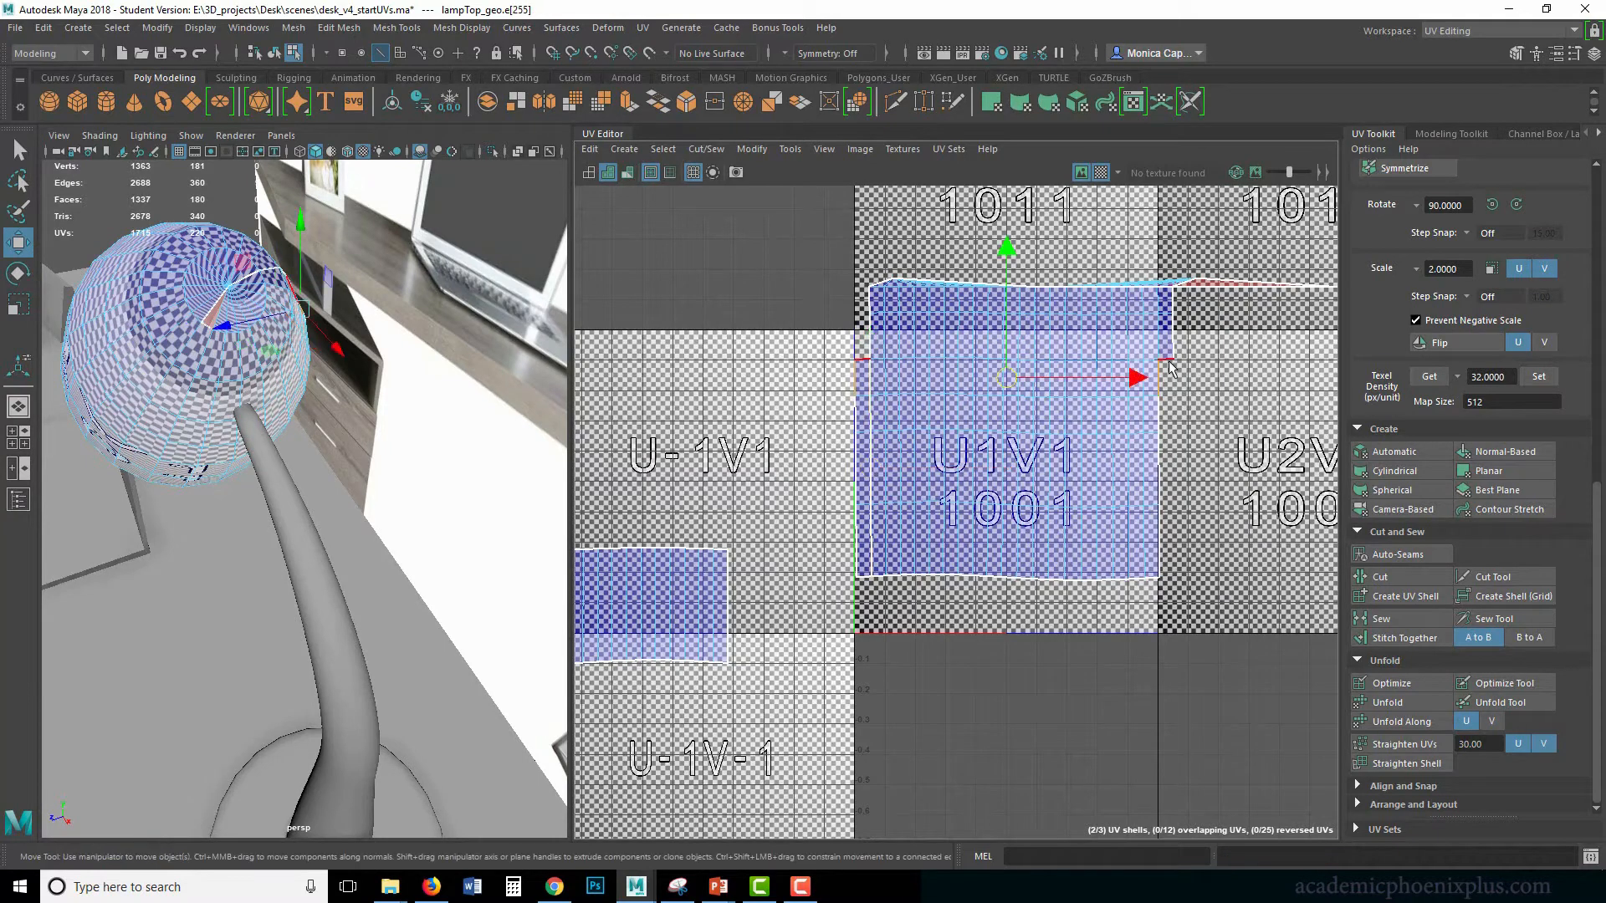
pyautogui.keyDown('shift'); pyautogui.click(1158, 412); pyautogui.keyUp('shift')
pyautogui.keyDown('shift'); pyautogui.click(1156, 457); pyautogui.keyUp('shift')
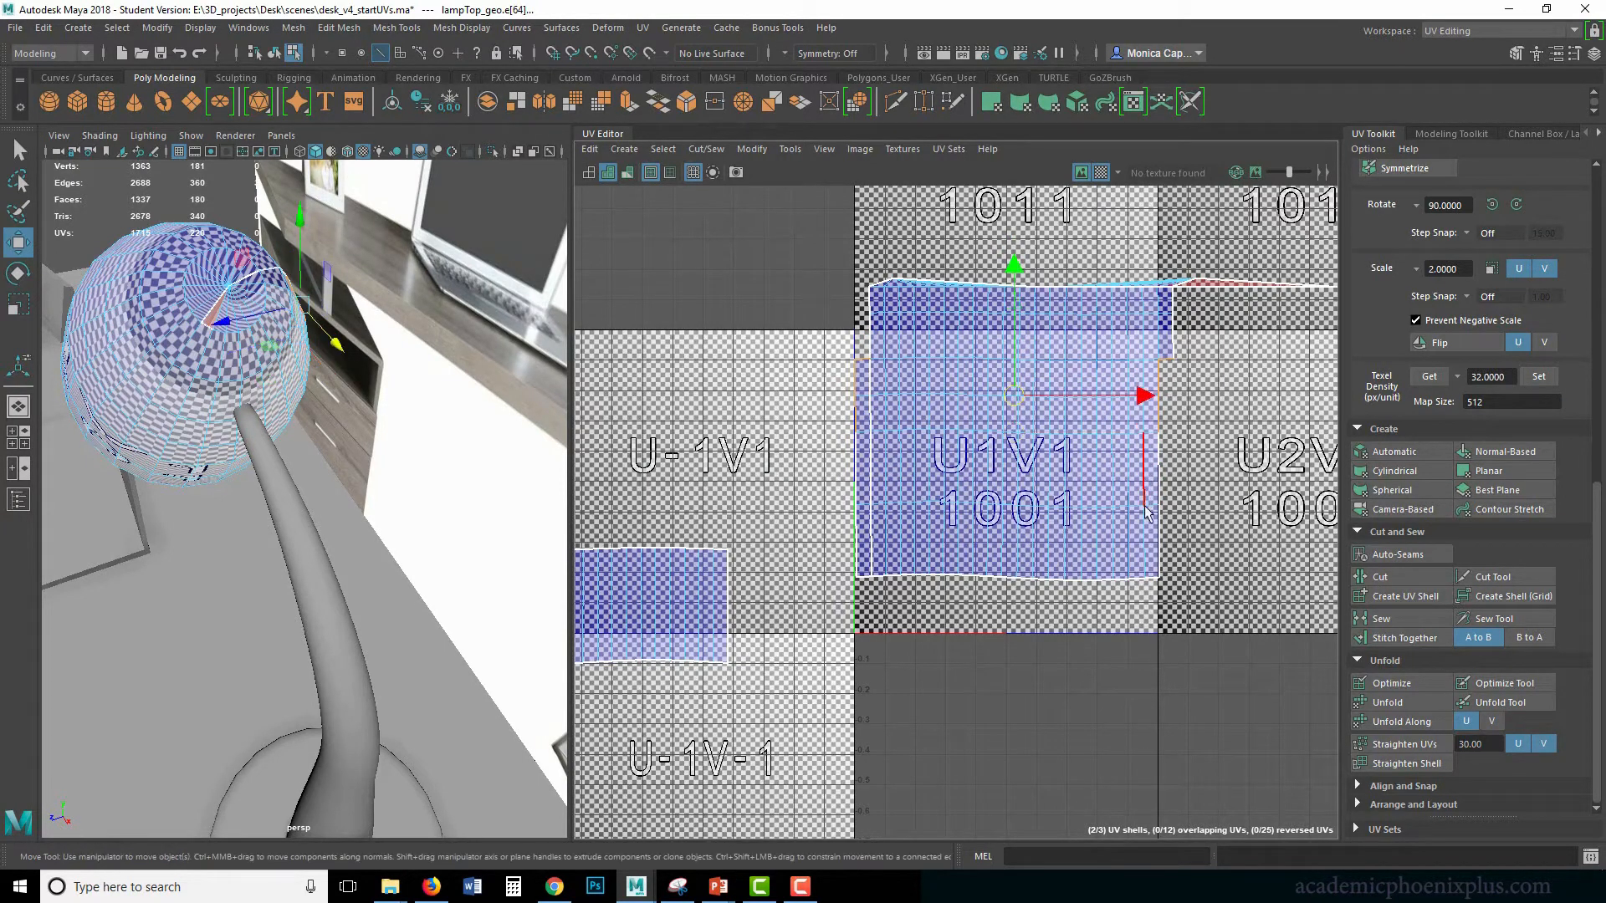
pyautogui.keyDown('shift'); pyautogui.click(1159, 536); pyautogui.keyUp('shift')
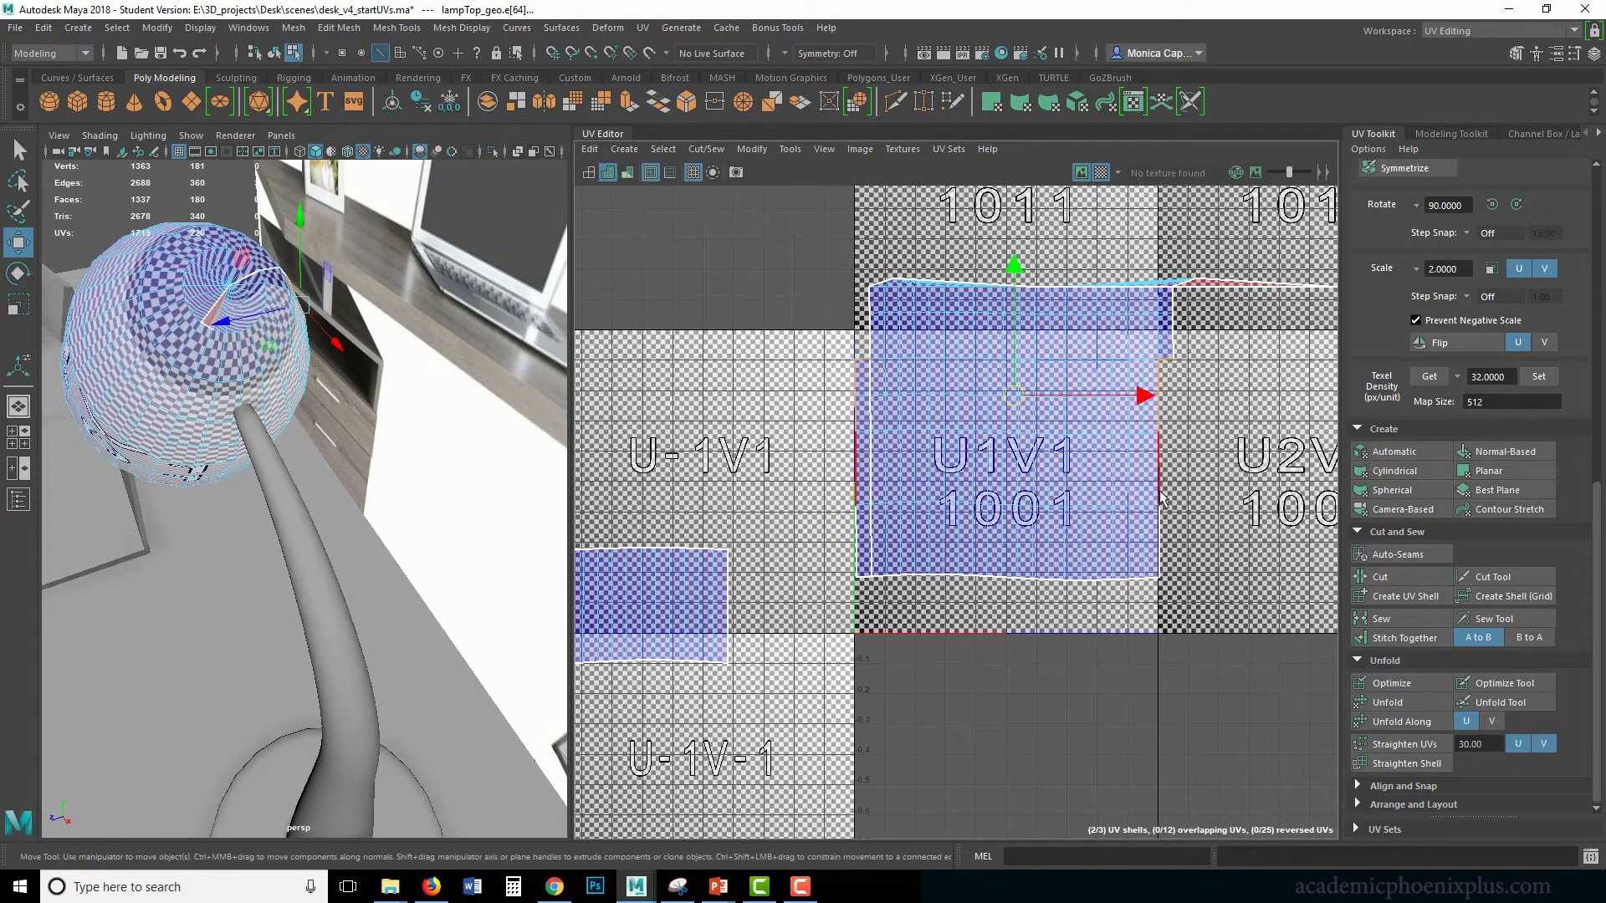
pyautogui.click(1405, 639)
pyautogui.click(1159, 552)
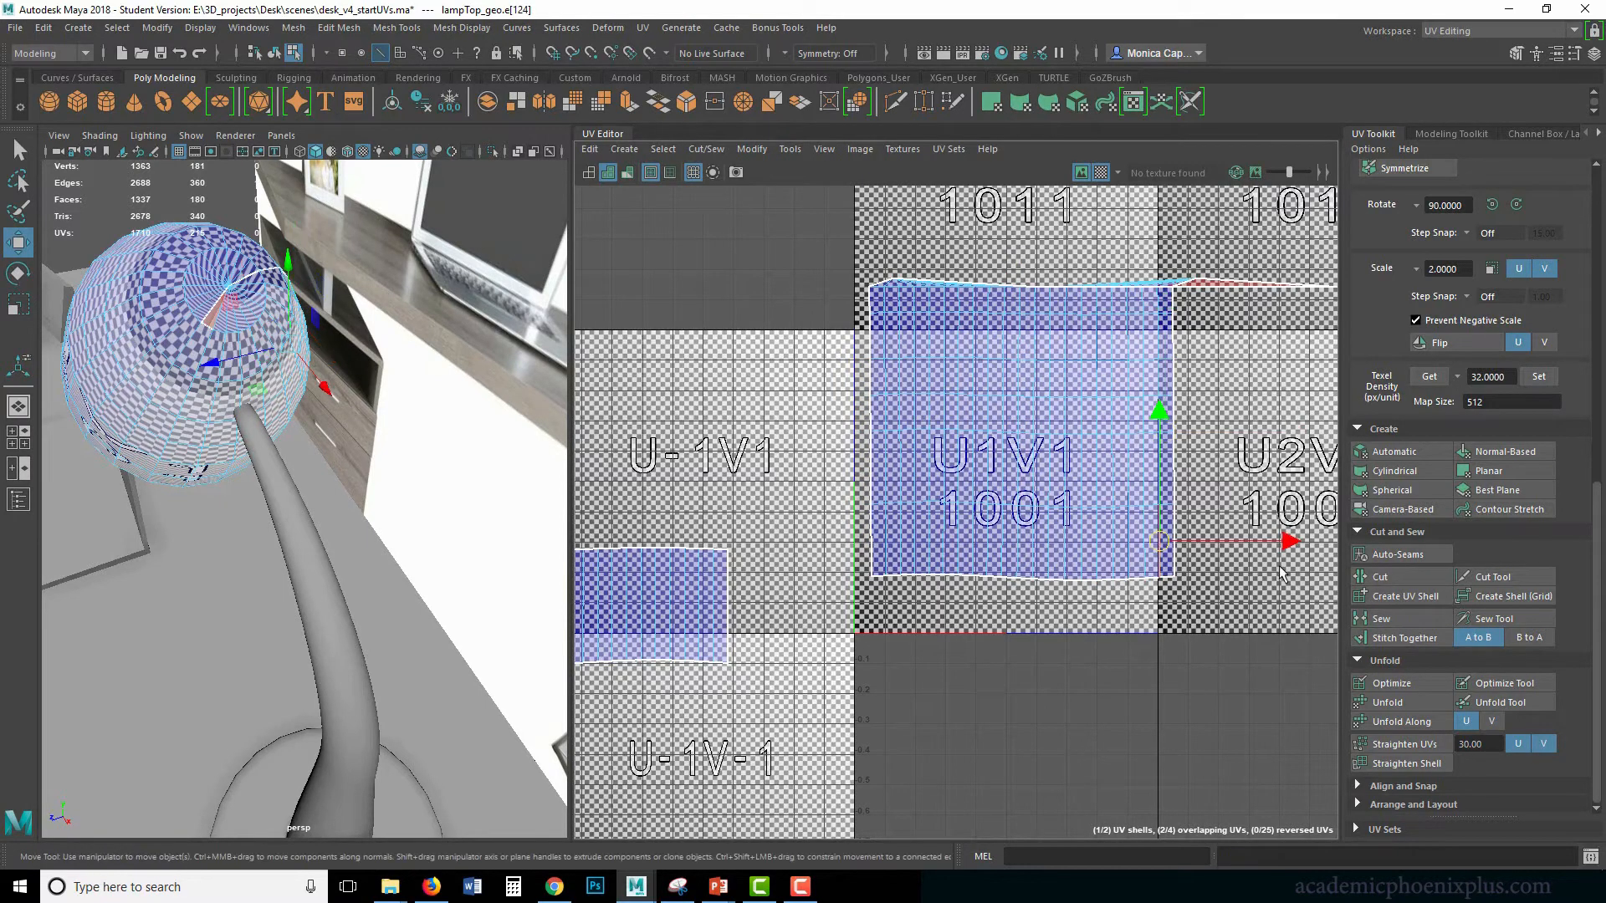
pyautogui.click(1384, 619)
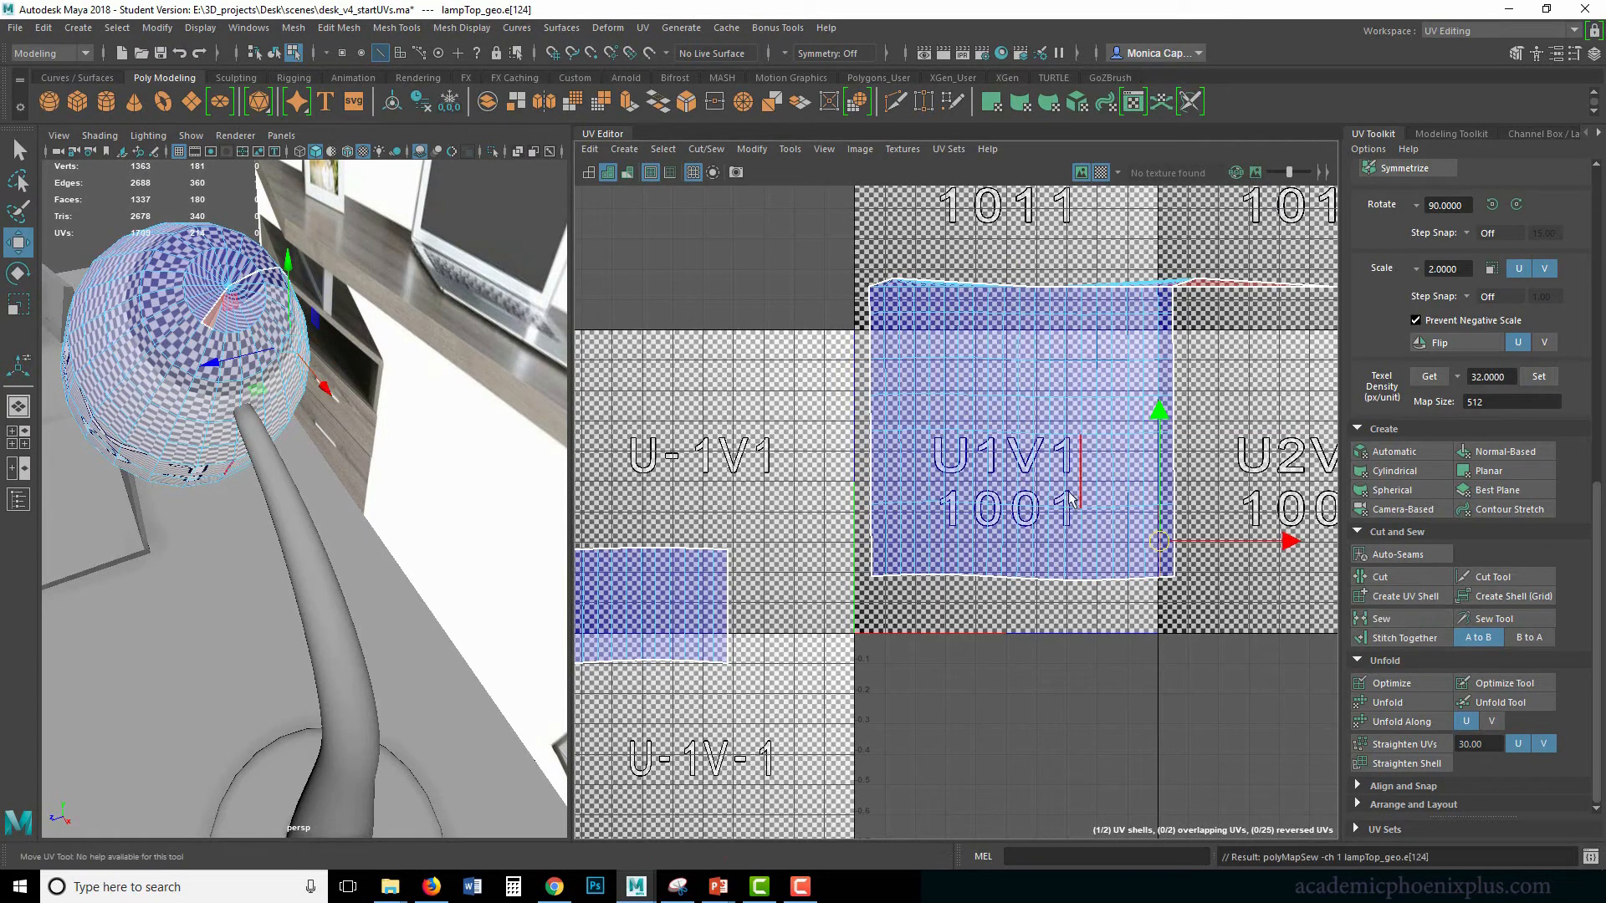
pyautogui.click(1111, 624)
# Select the stray UV point stretching into the U2V1 tile and move it back above the middle of the outer shell.
pyautogui.keyDown('alt'); pyautogui.moveTo(1208, 425); pyautogui.dragTo(1142, 455, button='middle'); pyautogui.keyUp('alt')
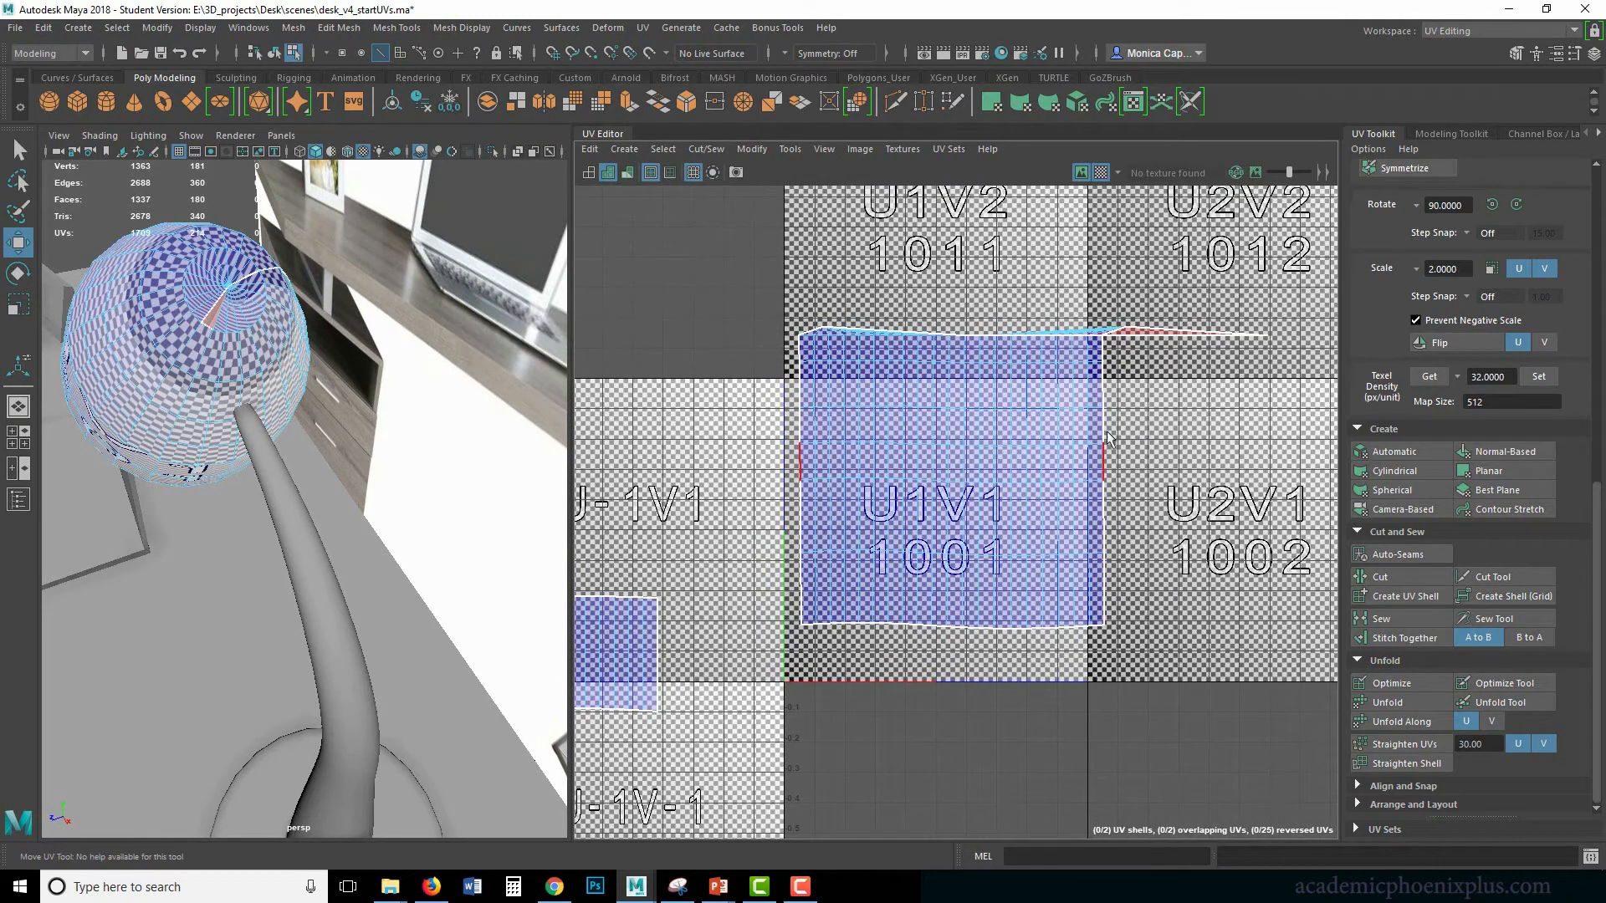
pyautogui.moveTo(1196, 343); pyautogui.dragTo(1267, 338, button='right')
pyautogui.click(1267, 338)
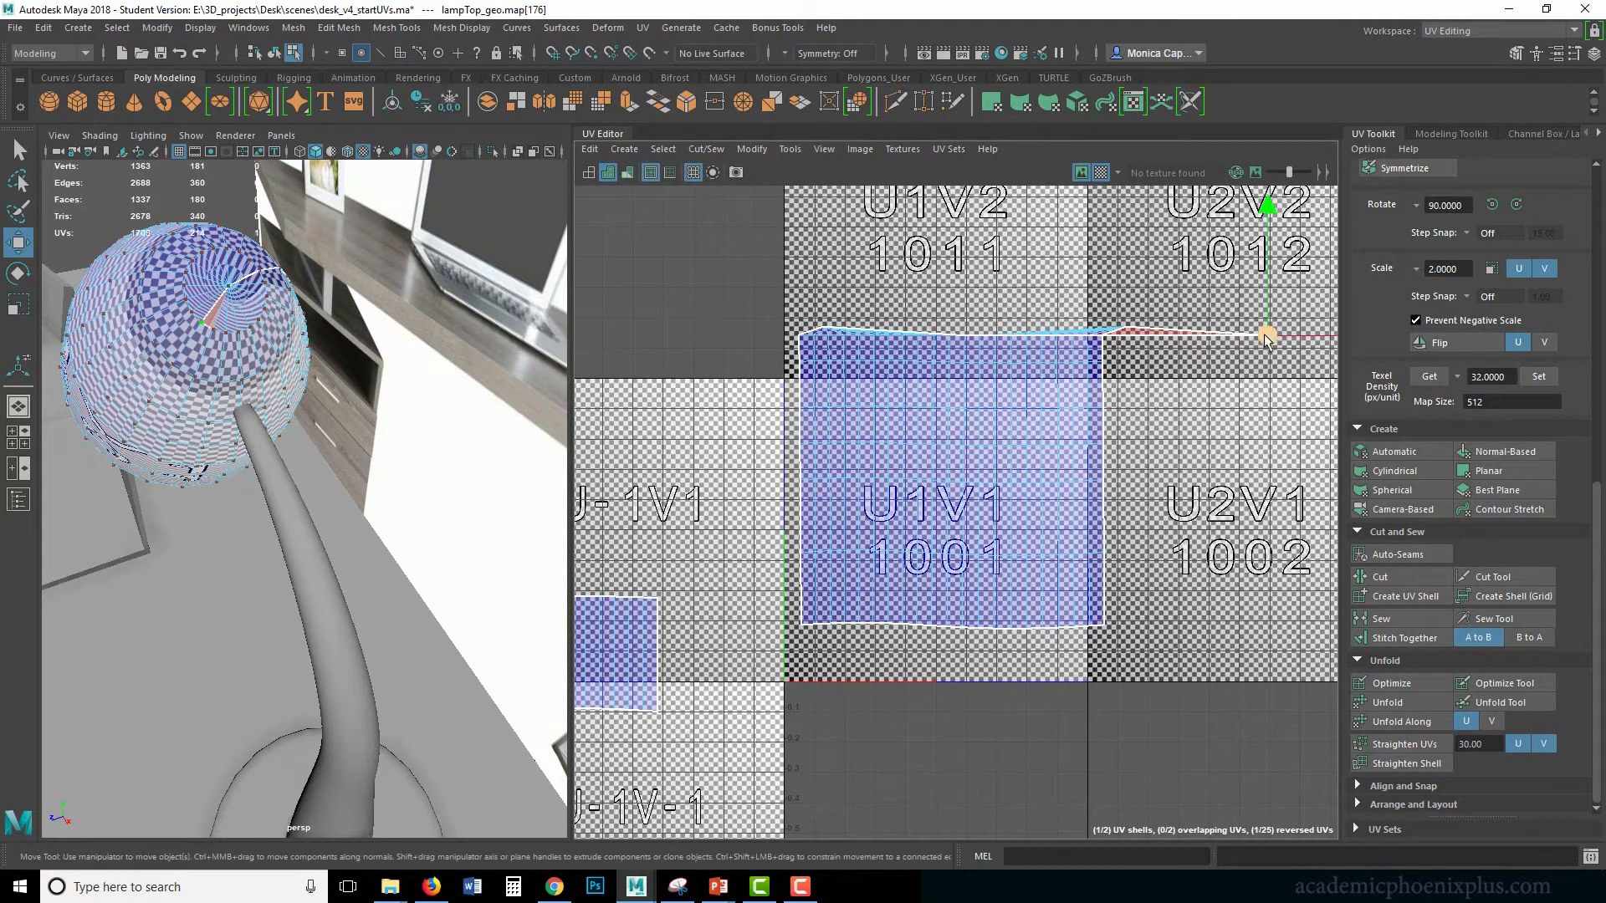
pyautogui.moveTo(1267, 338); pyautogui.dragTo(975, 319)
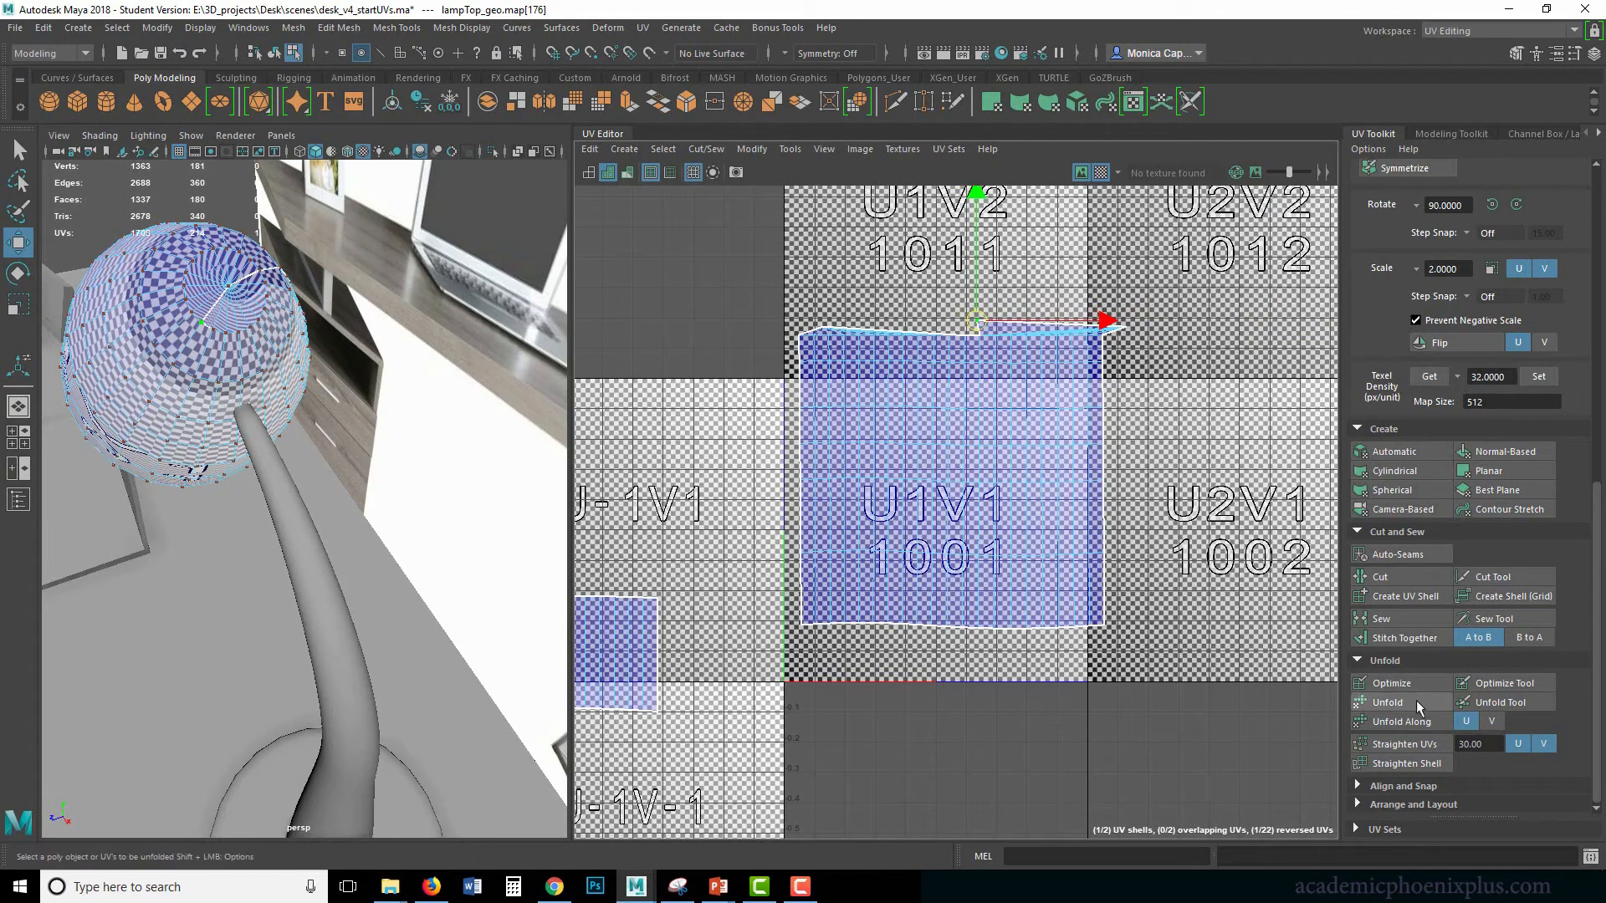
# Select the lampshade's whole outer shell and unfold it.
pyautogui.moveTo(1064, 471); pyautogui.dragTo(1062, 518, button='right')
pyautogui.click(1031, 524)
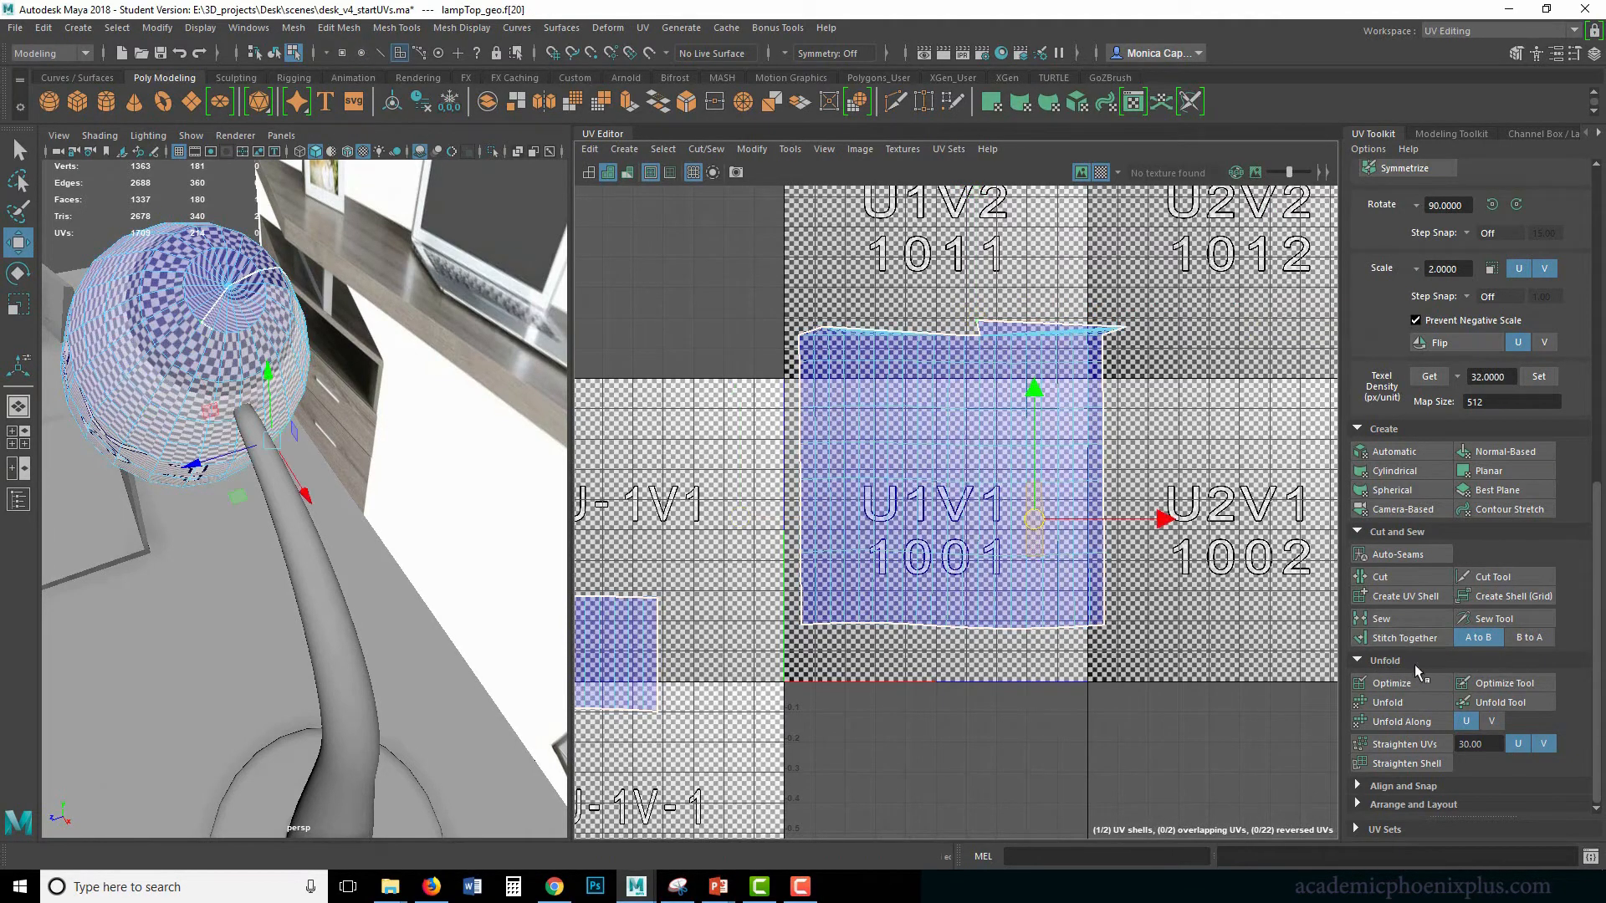
pyautogui.click(1426, 704)
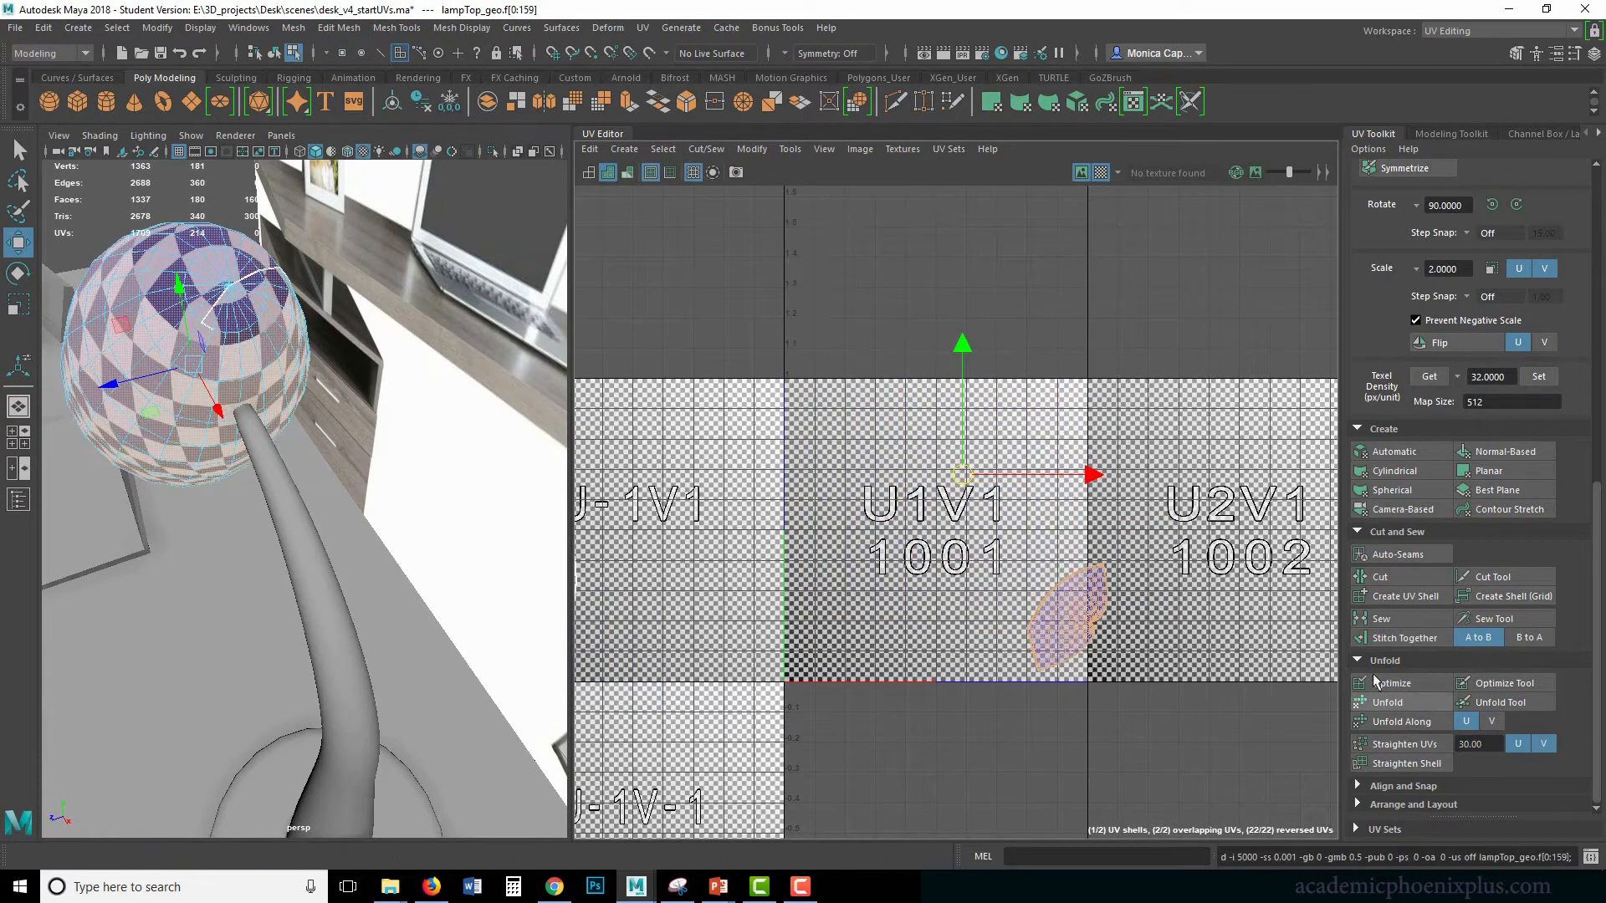
# Move the unfolded outer shell to the middle of the U1V1 tile and scale it up until it nearly fills the tile's height.
pyautogui.keyDown('alt'); pyautogui.moveTo(265, 445); pyautogui.dragTo(529, 393); pyautogui.keyUp('alt')
pyautogui.moveTo(1120, 611); pyautogui.dragTo(1004, 525, button='middle')
pyautogui.press('r')
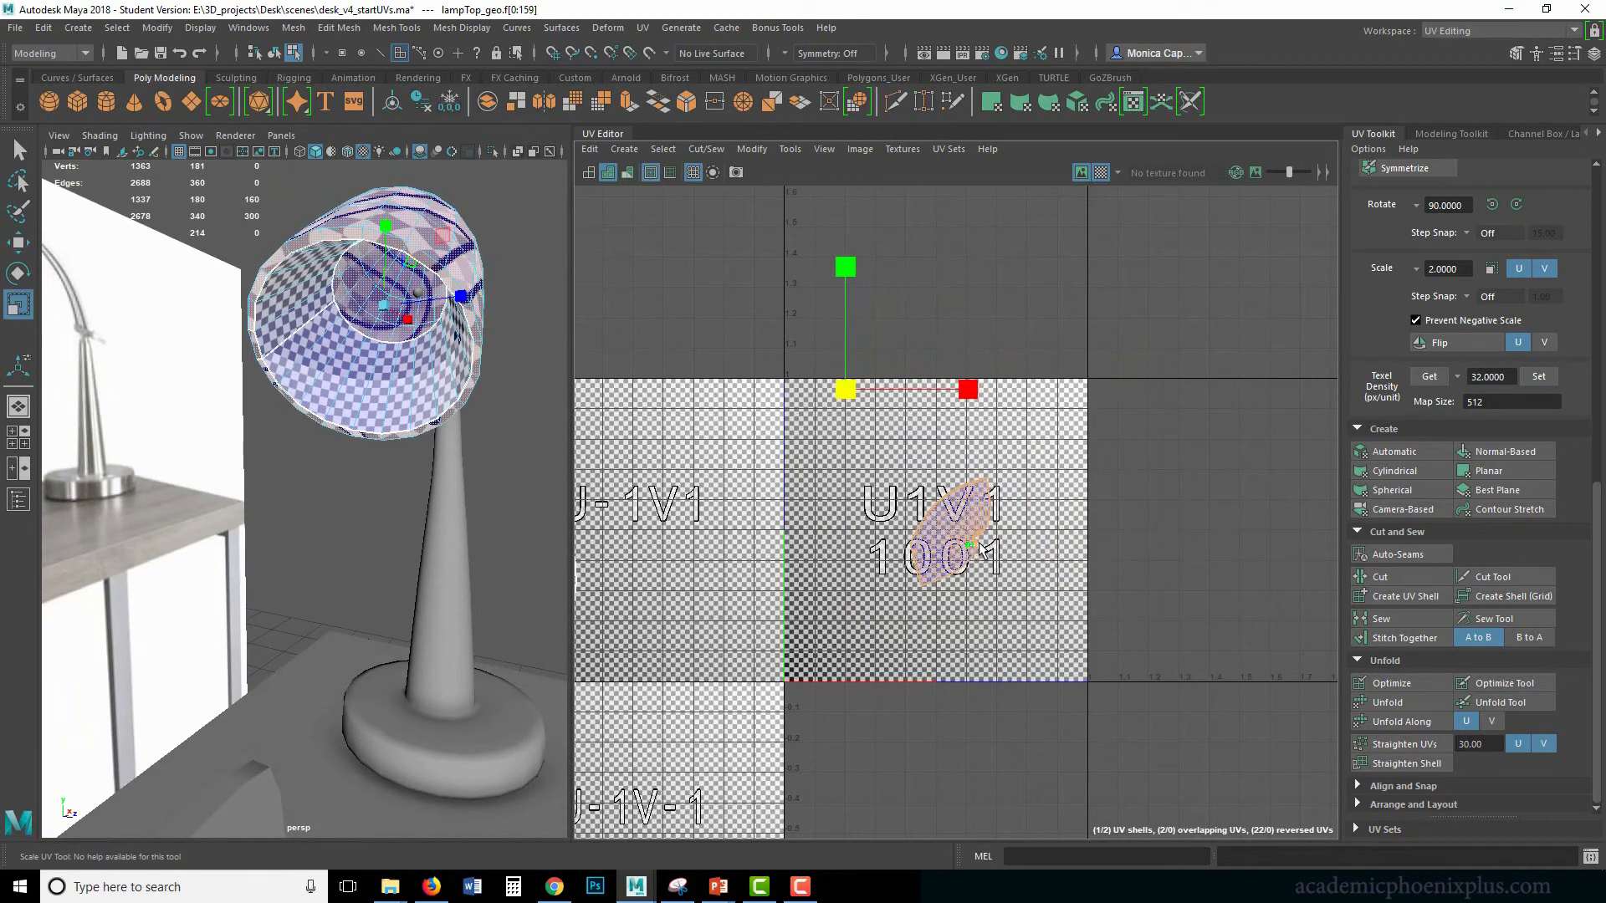
pyautogui.click(980, 547)
pyautogui.scroll(-3, 995, 502)
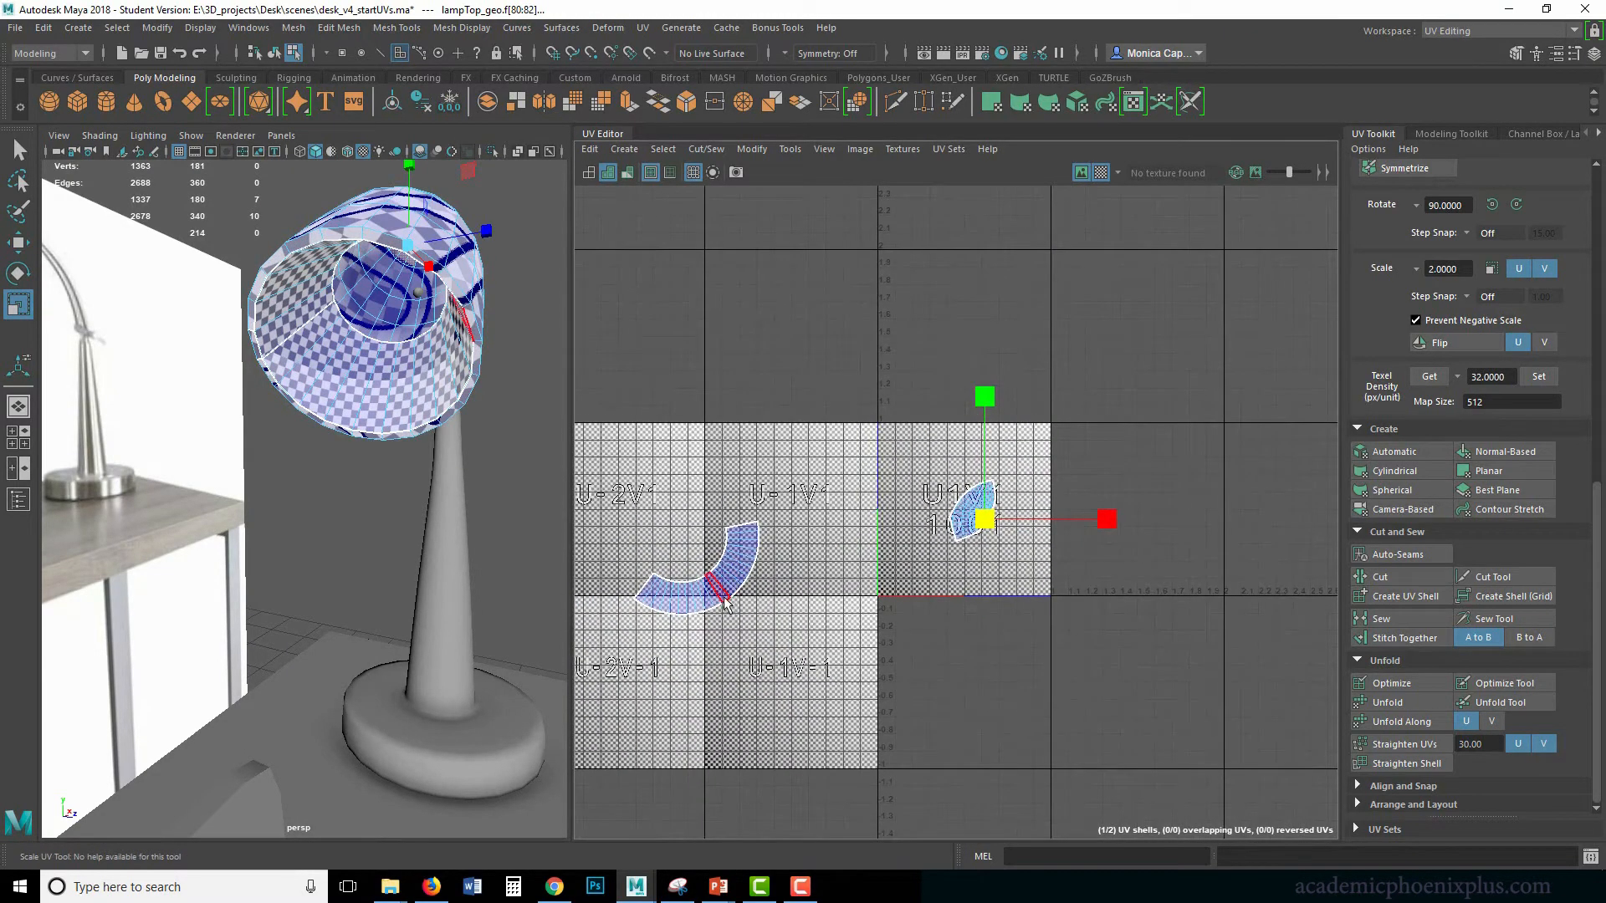
pyautogui.doubleClick(726, 602)
pyautogui.doubleClick(956, 518)
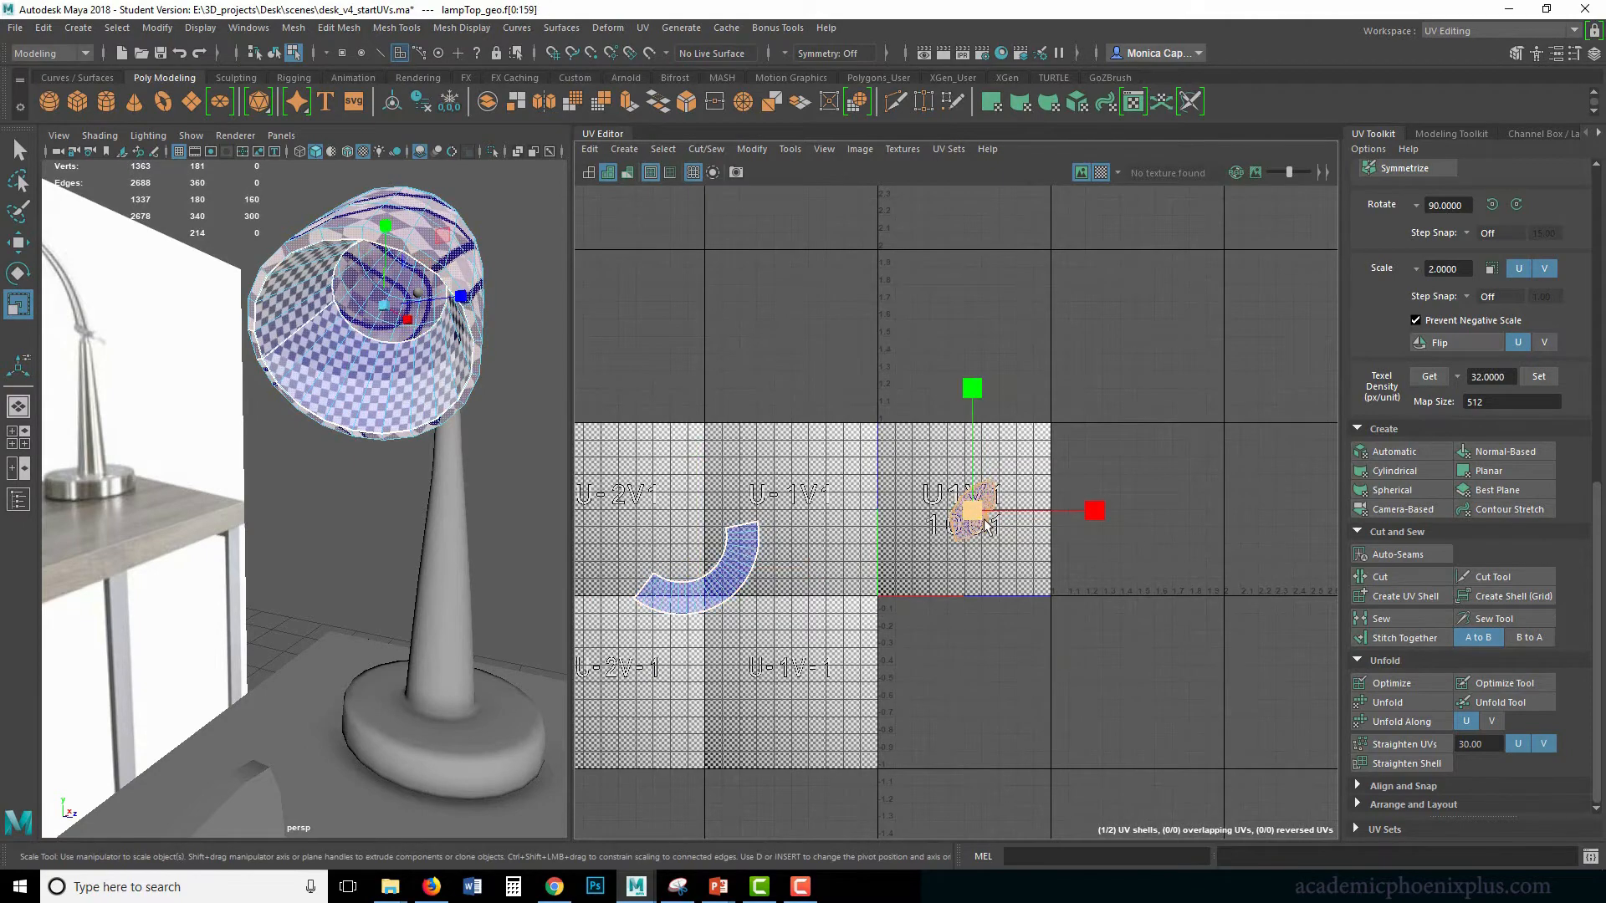
pyautogui.moveTo(962, 519); pyautogui.dragTo(1079, 529, button='middle')
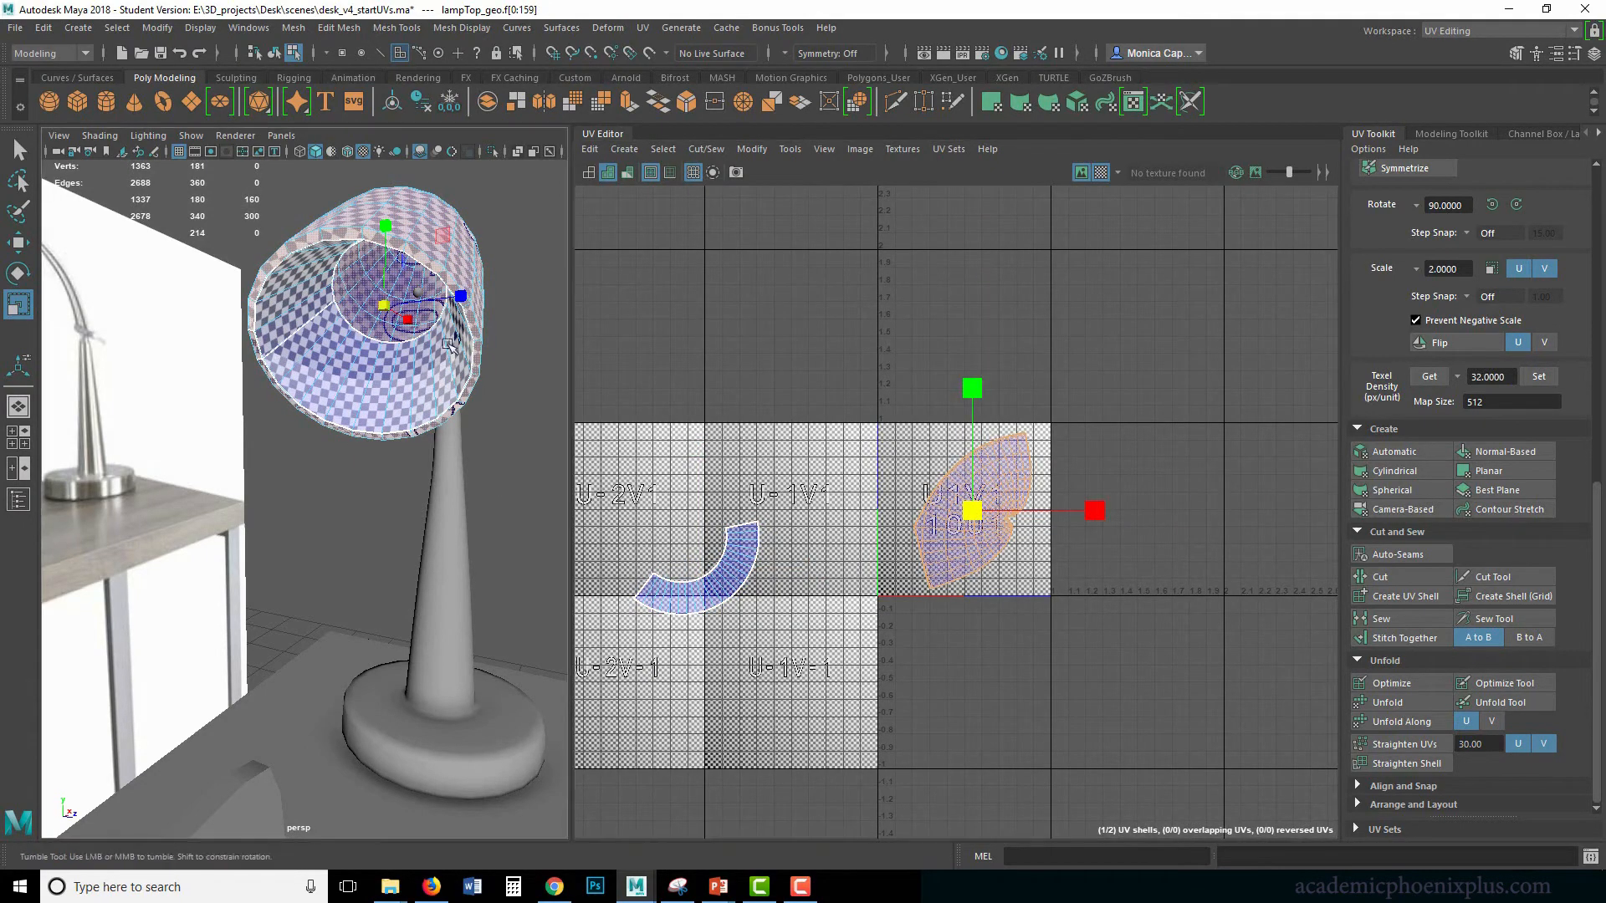
# Rotate the outer lampshade shell until it lies roughly horizontally across the U1V1 tile.
pyautogui.keyDown('alt'); pyautogui.moveTo(465, 244); pyautogui.dragTo(679, 375); pyautogui.keyUp('alt')
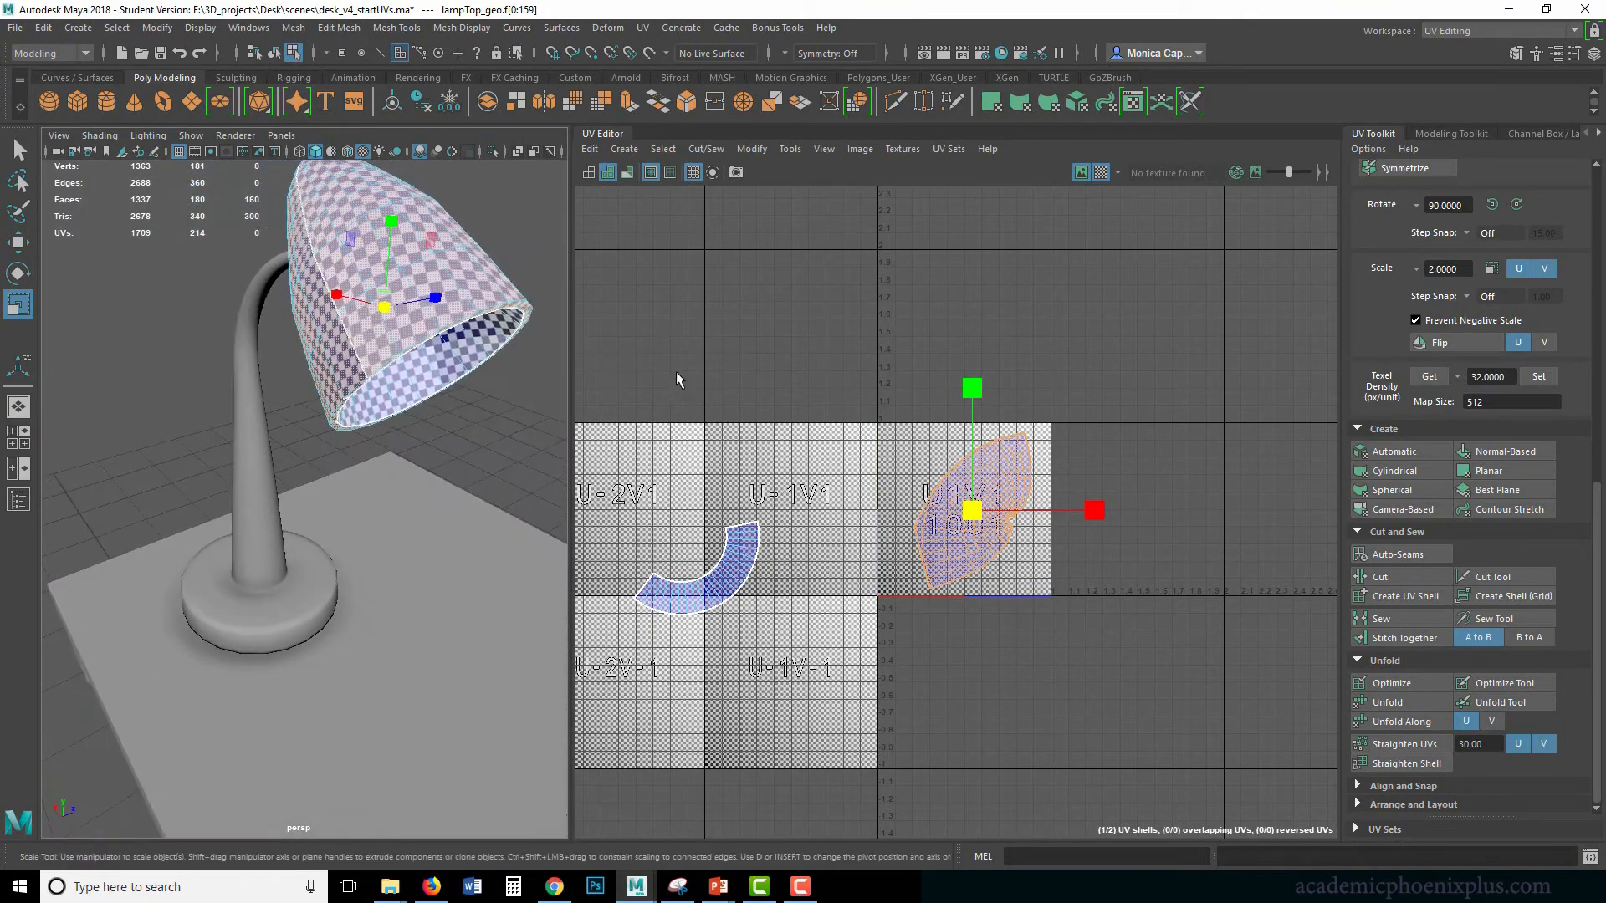
pyautogui.scroll(4, 1043, 550)
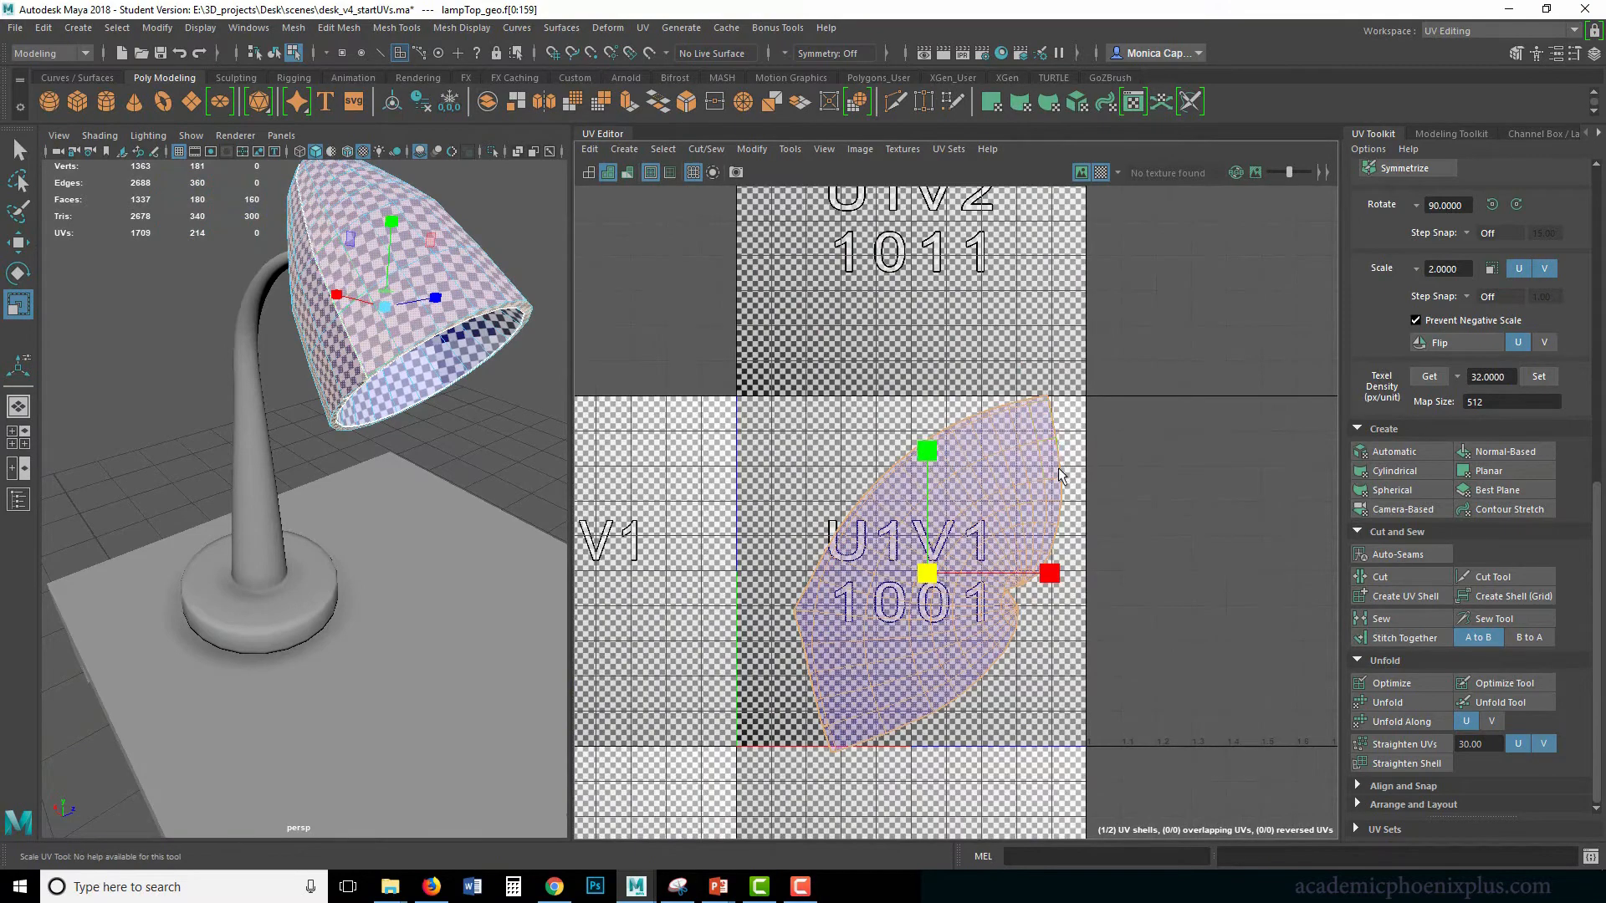
pyautogui.press('e')
pyautogui.moveTo(967, 459); pyautogui.dragTo(1050, 534)
pyautogui.press('r')
pyautogui.keyDown('alt'); pyautogui.moveTo(428, 453); pyautogui.dragTo(206, 445); pyautogui.keyUp('alt')
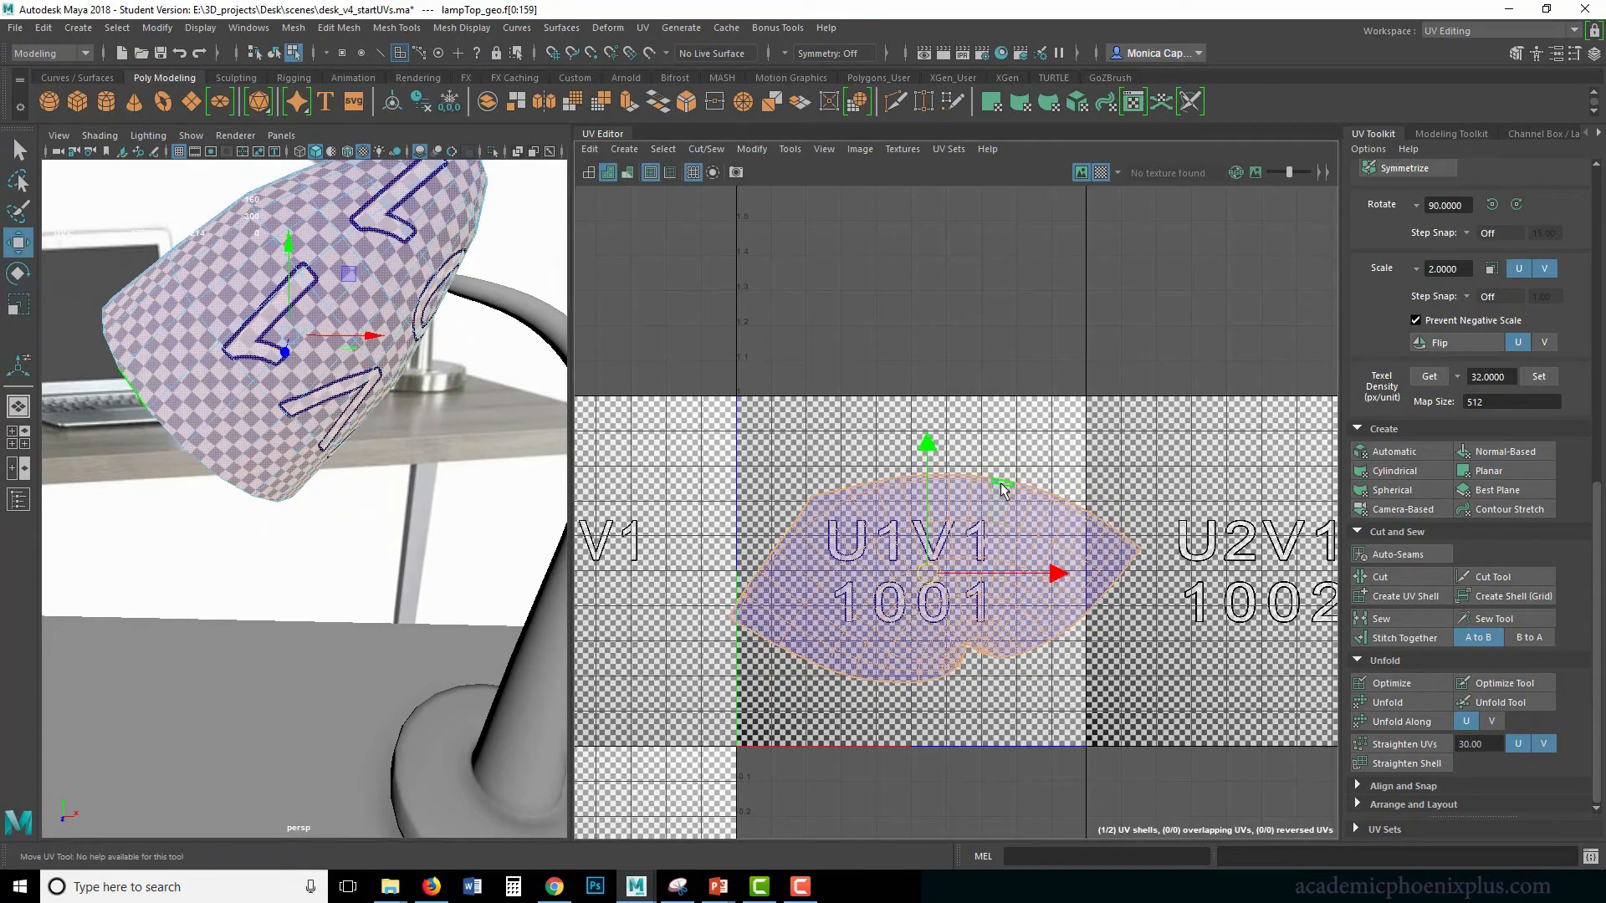
# Rotate the outer lampshade shell so its notch faces up and fit it across the upper half of the U1V1 tile.
pyautogui.press('e')
pyautogui.moveTo(916, 455); pyautogui.dragTo(948, 685)
pyautogui.press('w')
pyautogui.hotkey('ctrl', 'z')
pyautogui.hotkey('ctrl', 'z')
pyautogui.hotkey('ctrl', 'z')
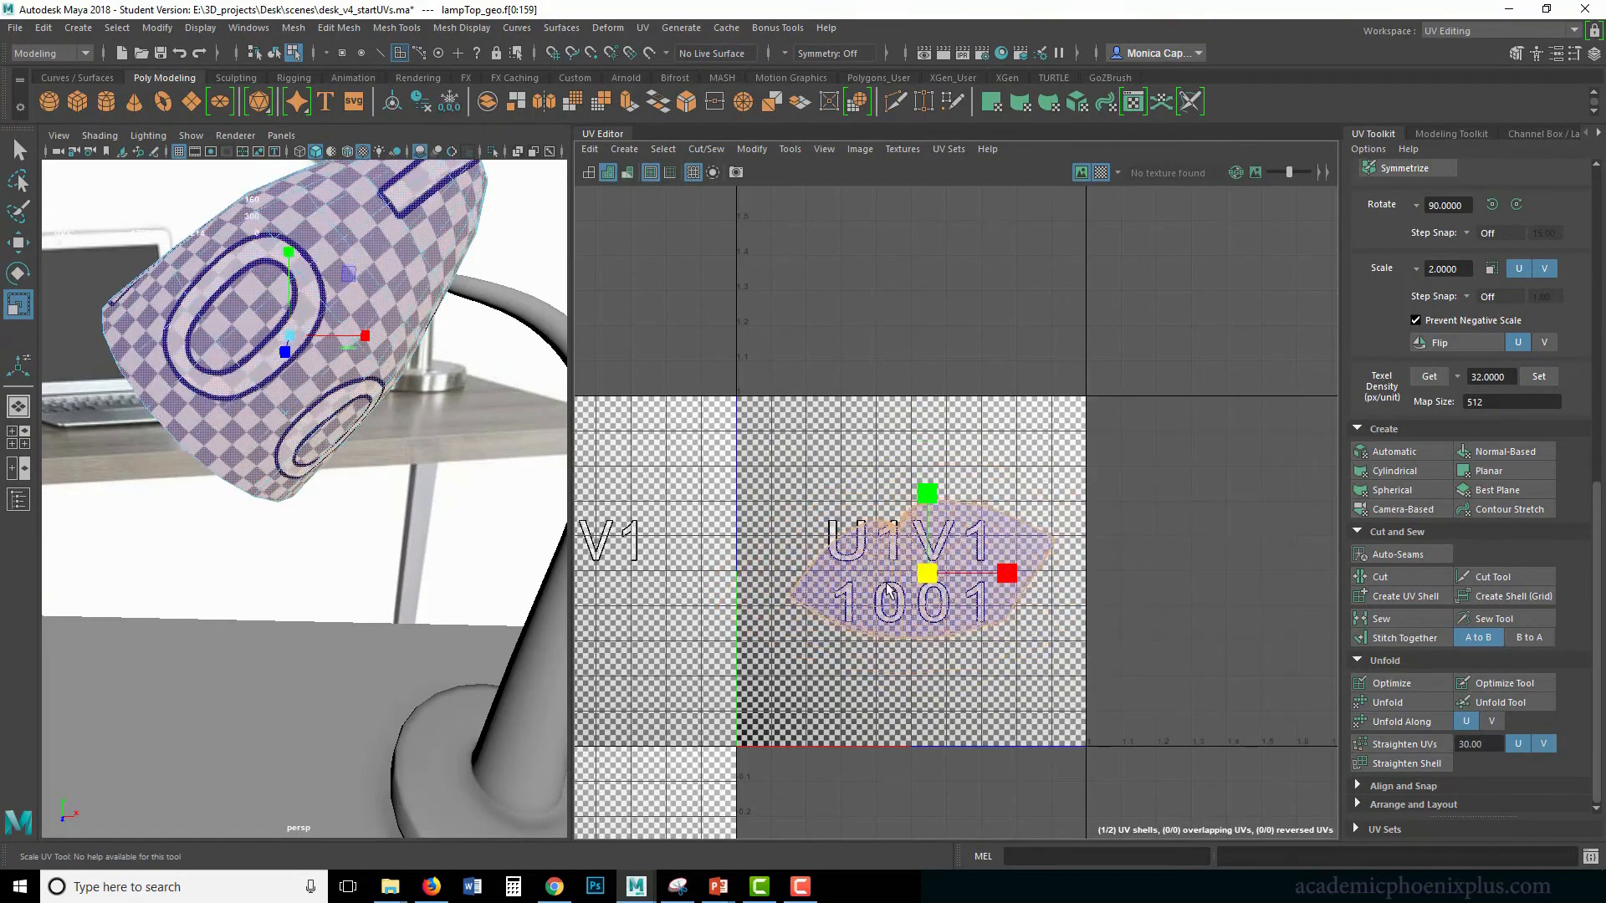
pyautogui.hotkey('ctrl', 'z')
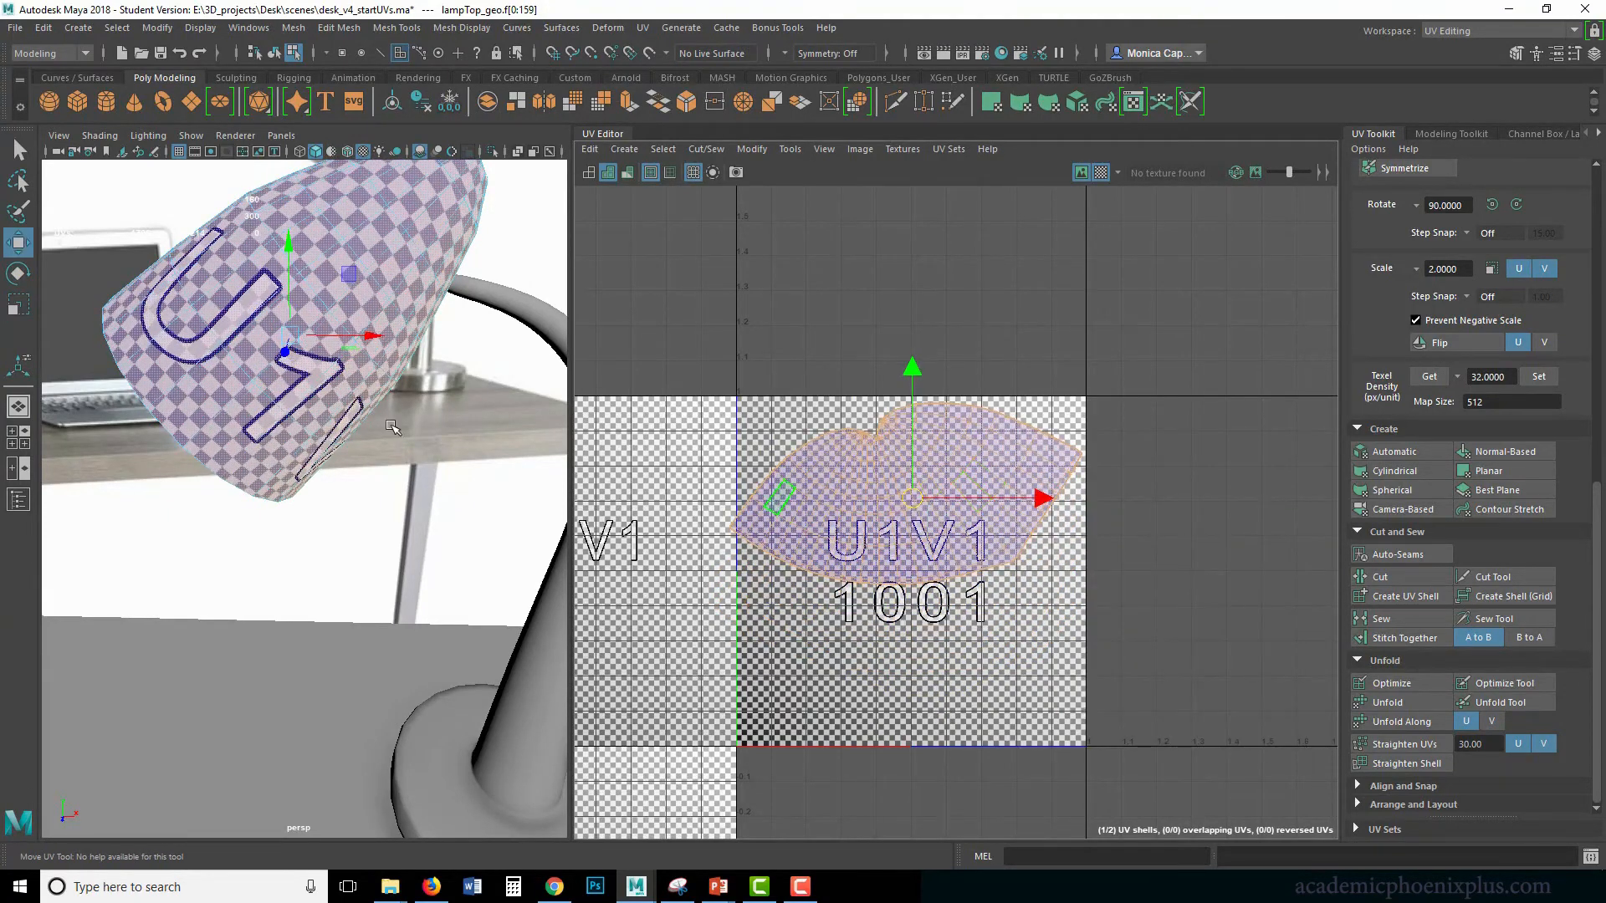
pyautogui.press('e')
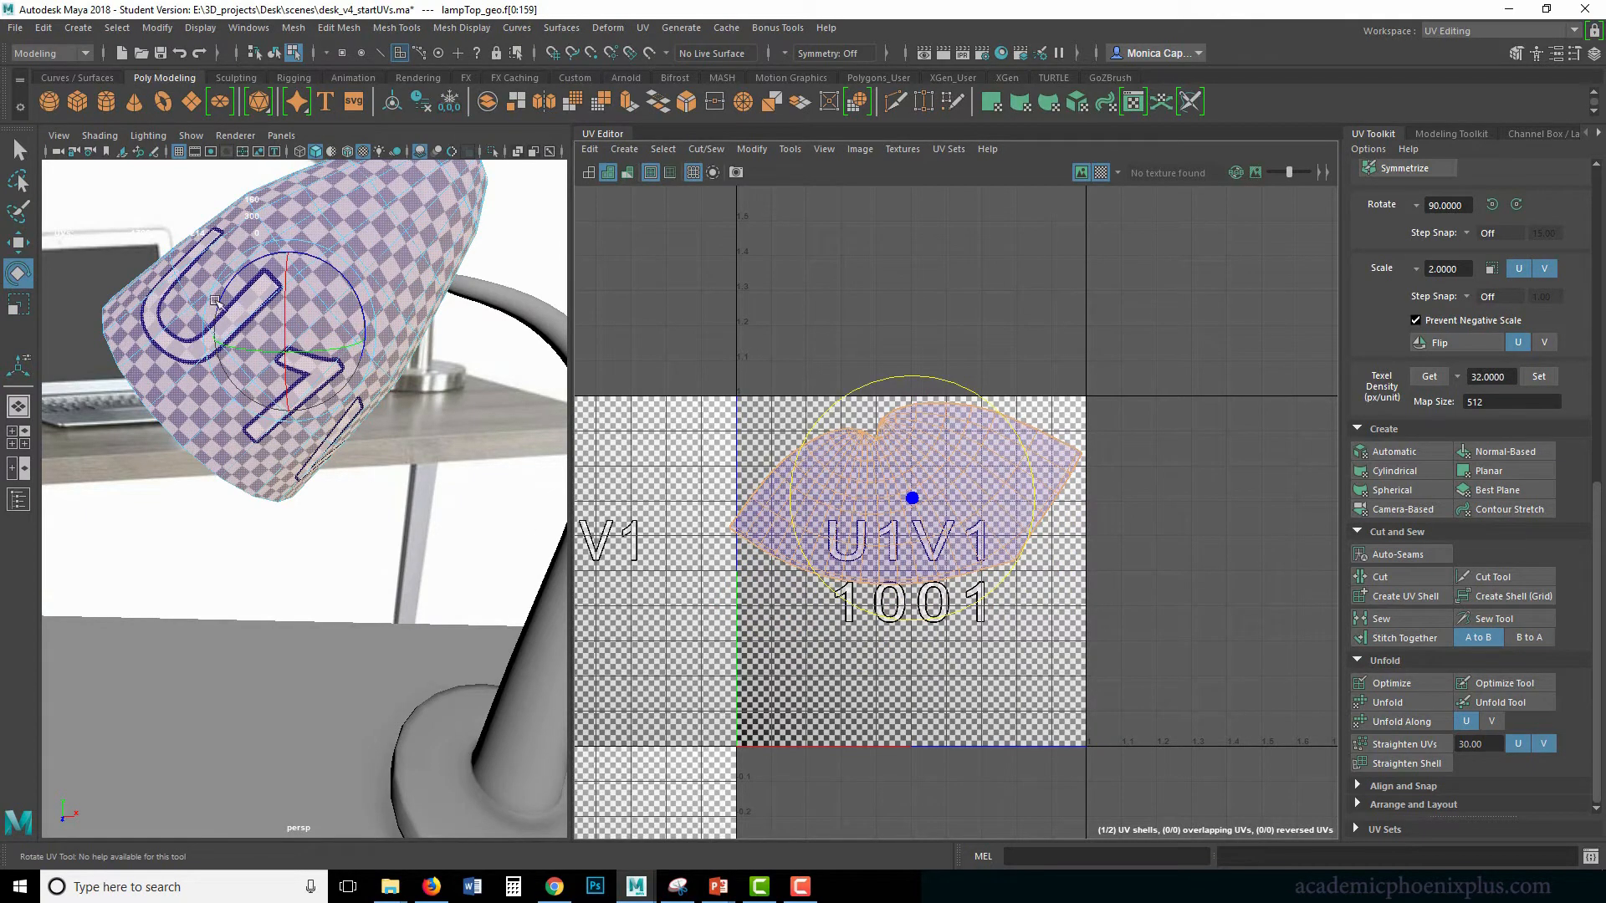
# Move the curved inner lampshade shell into the U1V1 tile below the outer shell and rotate it so its ends point up.
pyautogui.keyDown('alt'); pyautogui.moveTo(216, 303); pyautogui.dragTo(579, 487); pyautogui.keyUp('alt')
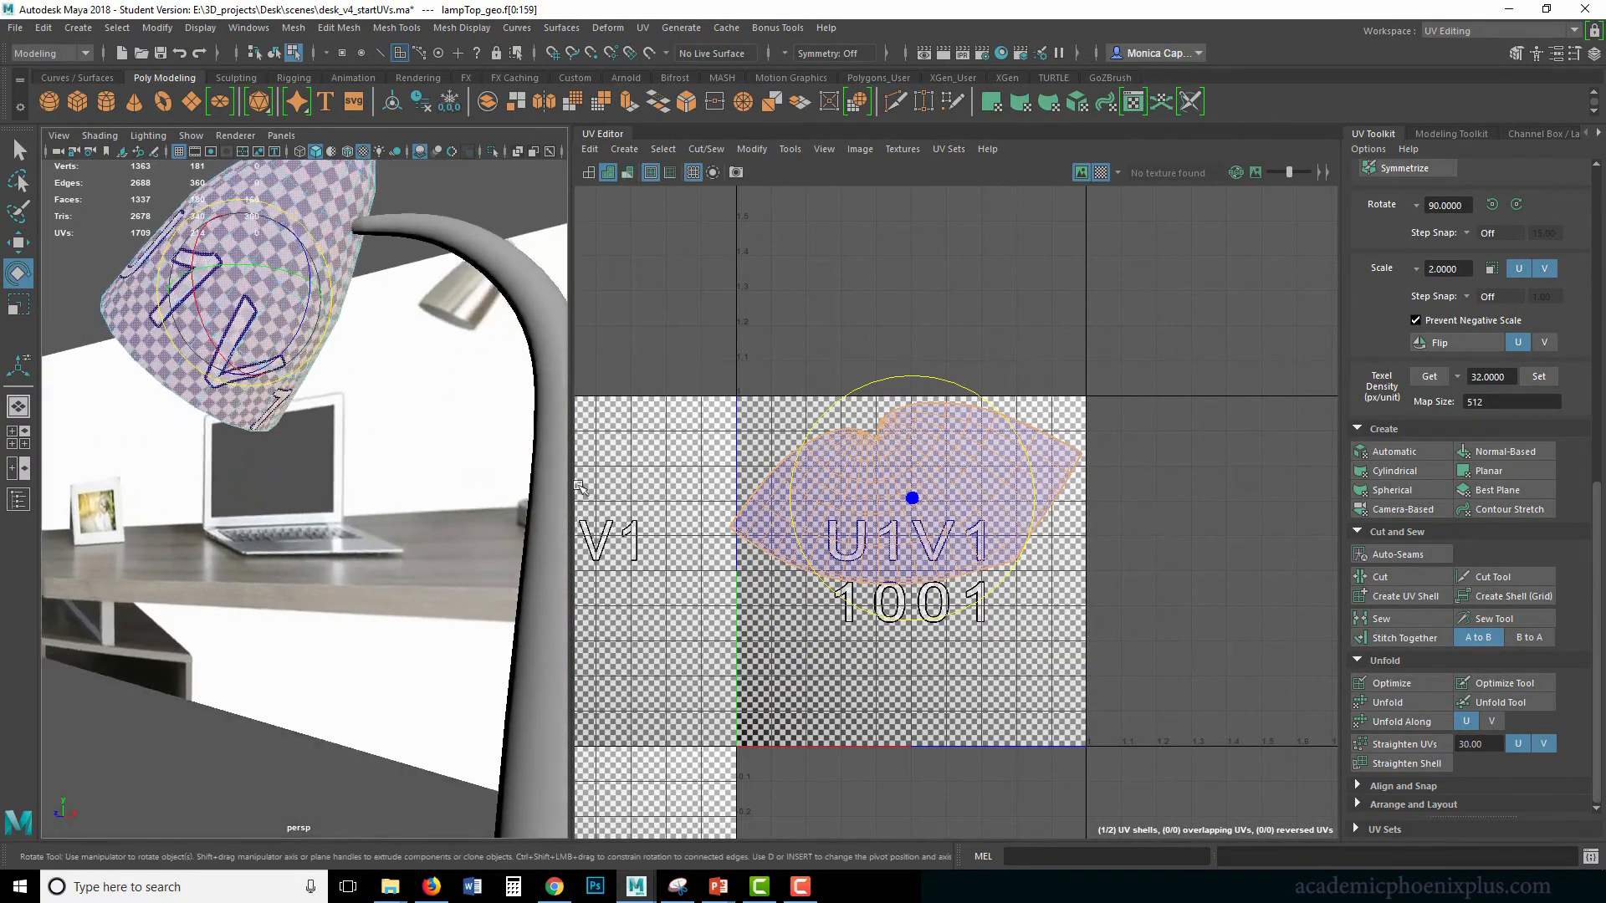
pyautogui.keyDown('alt'); pyautogui.moveTo(1014, 580); pyautogui.dragTo(646, 606, button='right'); pyautogui.keyUp('alt')
pyautogui.click(658, 643)
pyautogui.press('w')
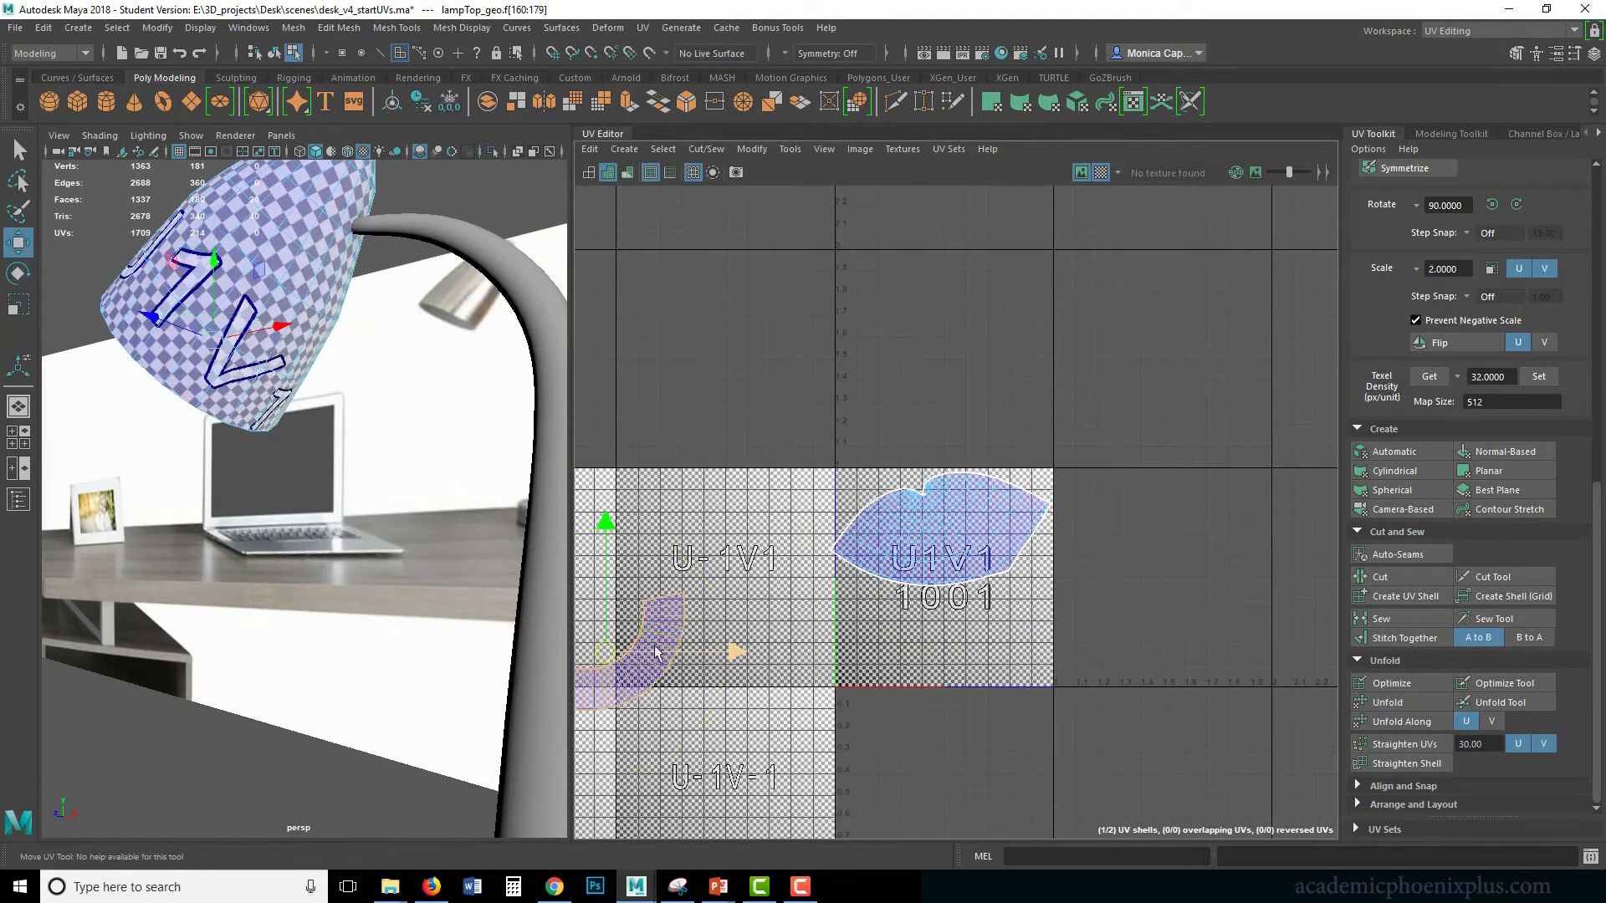
pyautogui.moveTo(605, 654); pyautogui.dragTo(954, 611)
pyautogui.press('e')
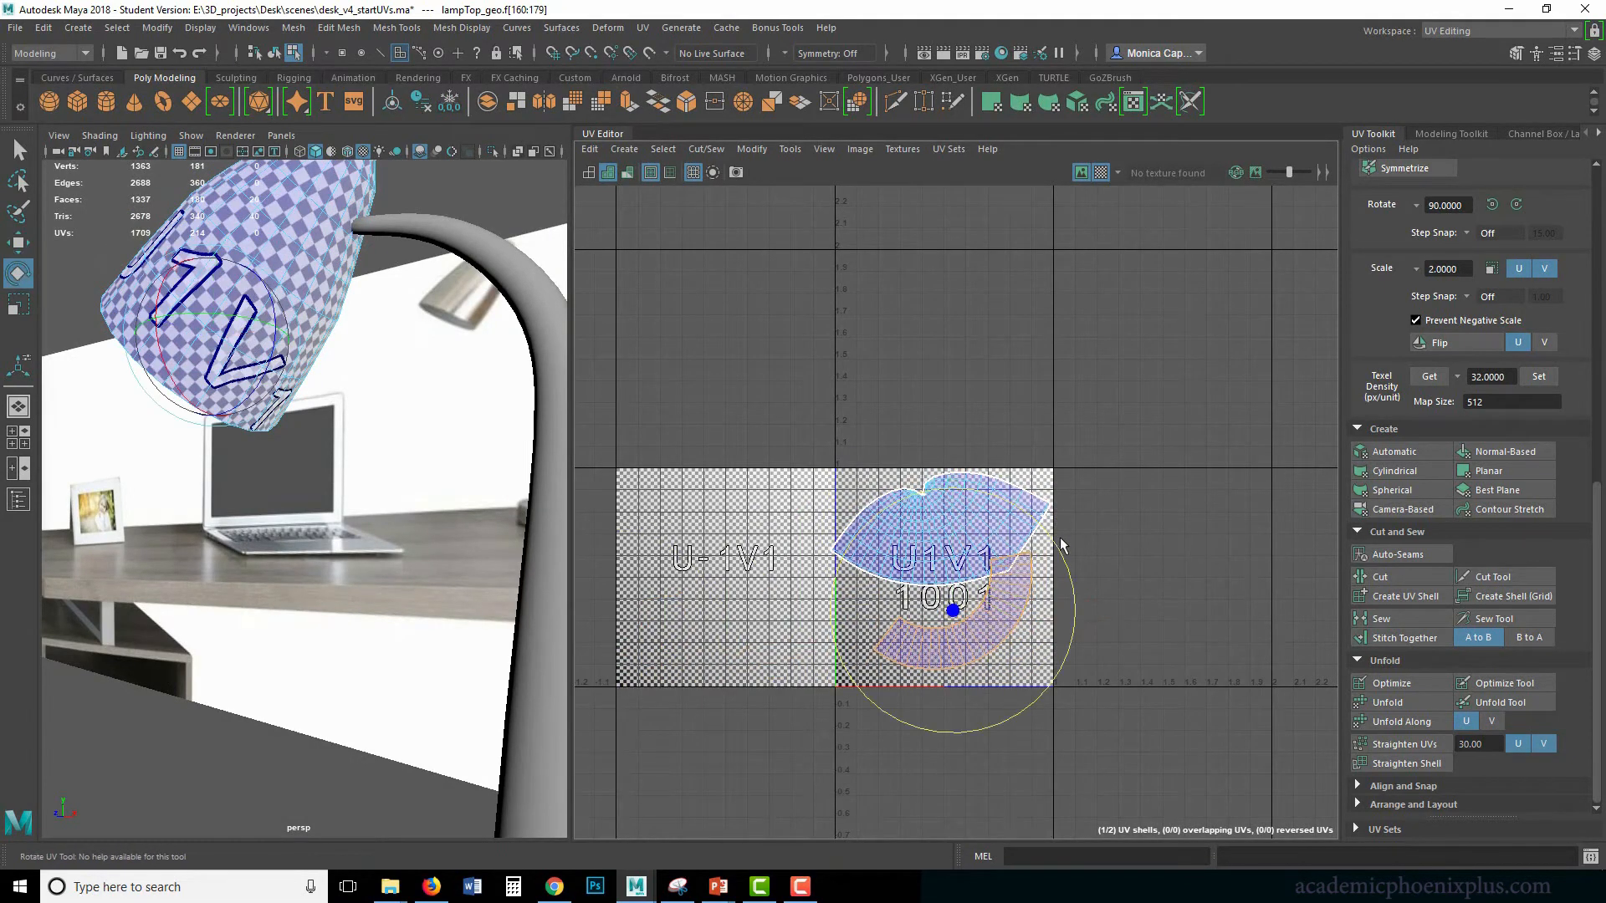
pyautogui.moveTo(1064, 548); pyautogui.dragTo(1062, 586)
# Return to object mode, select all the desk objects, delete their construction history and clear the selection.
pyautogui.keyDown('alt'); pyautogui.moveTo(421, 466); pyautogui.dragTo(207, 376, button='right'); pyautogui.keyUp('alt')
pyautogui.rightClick(289, 421)
pyautogui.moveTo(289, 421)
pyautogui.mouseDown(button='right')
pyautogui.moveTo(371, 397)
pyautogui.moveTo(215, 404)
pyautogui.mouseUp(button='right')
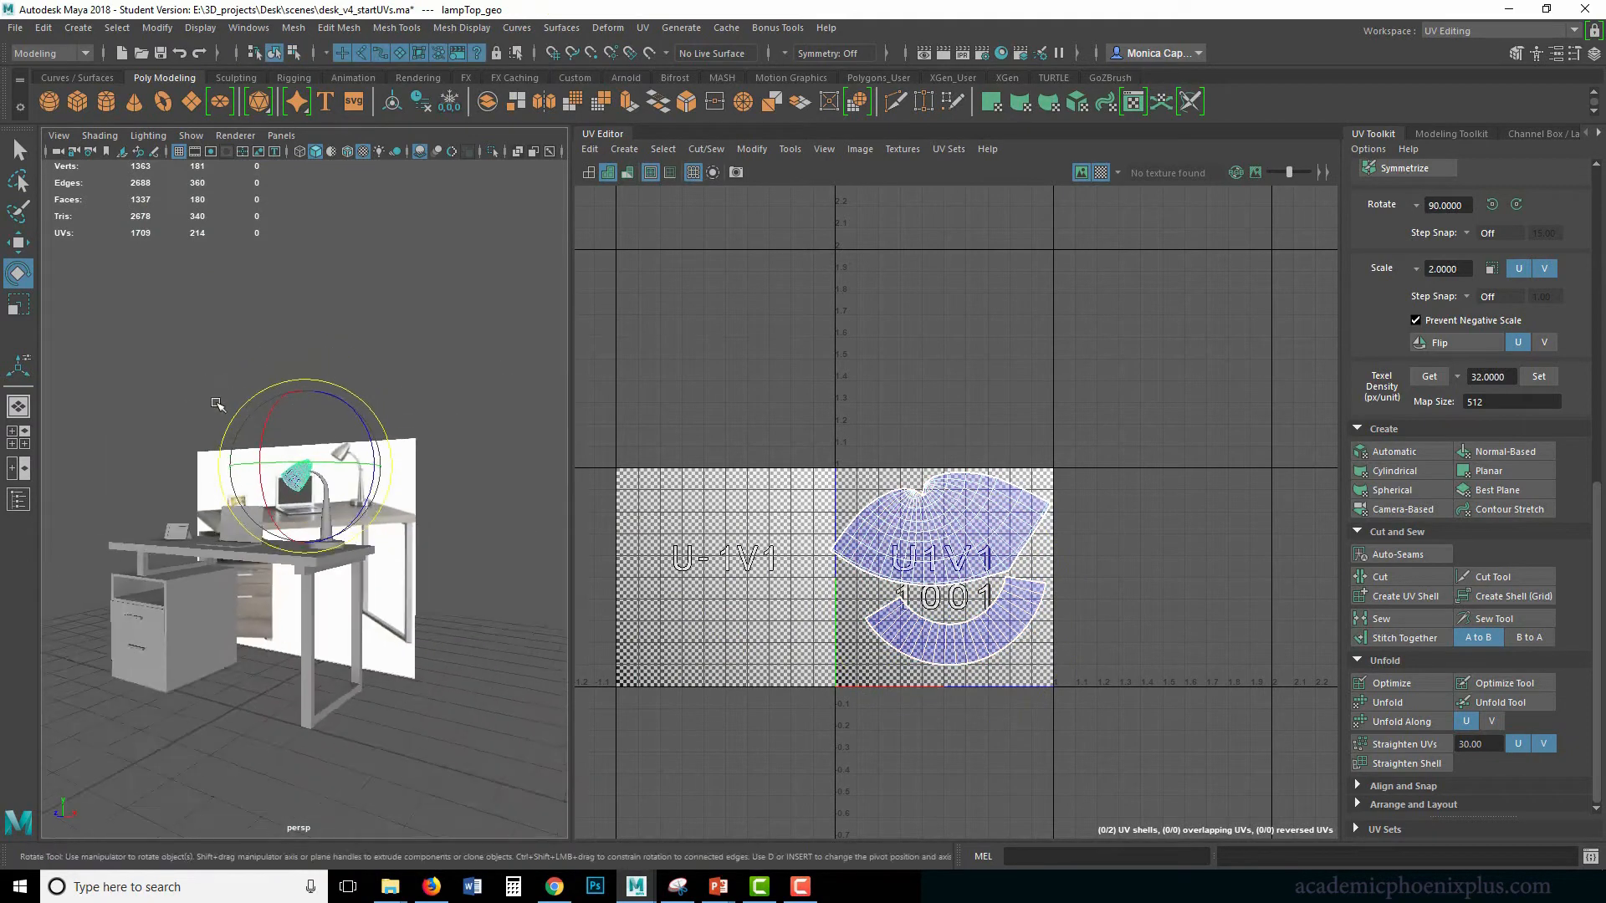
pyautogui.moveTo(207, 425)
pyautogui.keyDown('alt'); pyautogui.mouseDown()
pyautogui.moveTo(138, 401)
pyautogui.moveTo(470, 719)
pyautogui.mouseUp(); pyautogui.keyUp('alt')
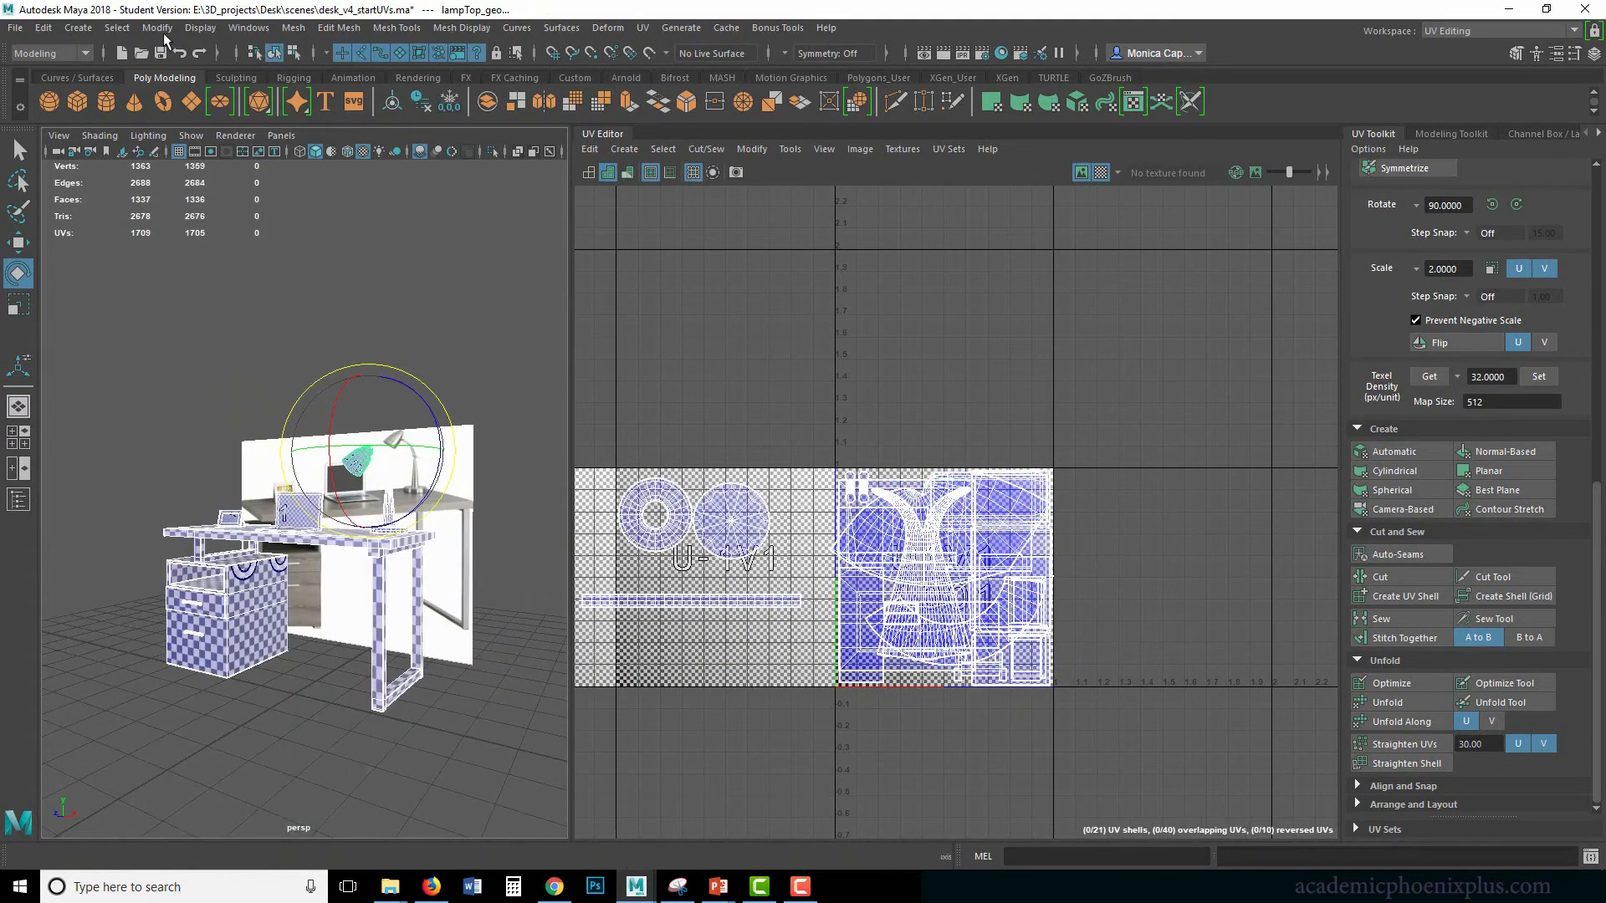
pyautogui.click(43, 30)
pyautogui.click(286, 241)
pyautogui.click(395, 416)
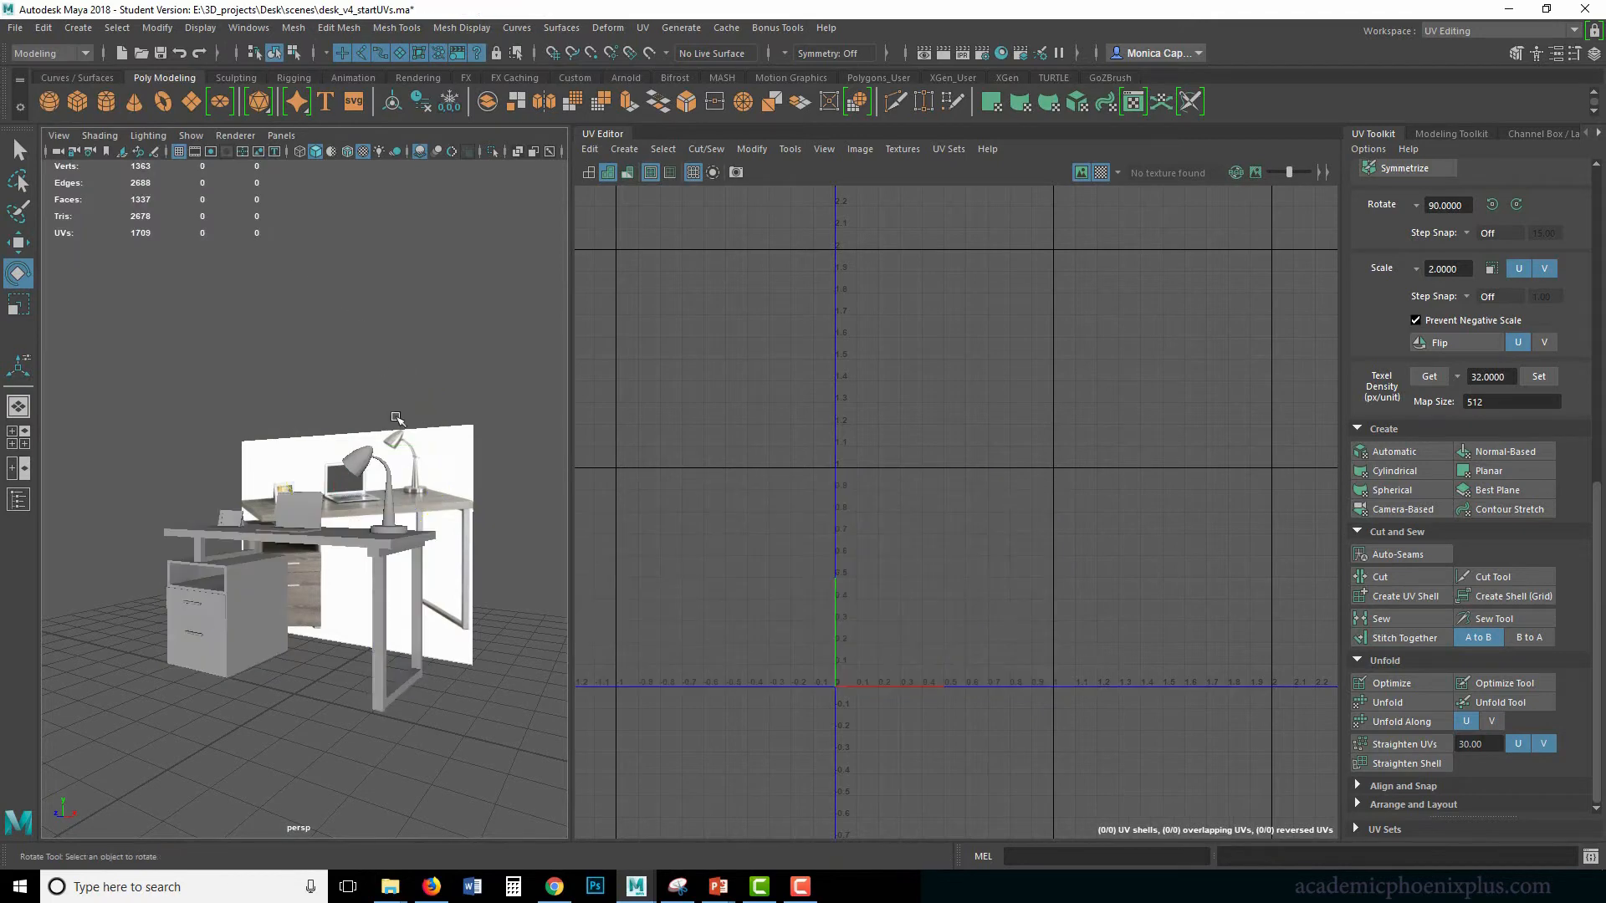
# Select the table and the drawers together to examine how their UV shells share the U1V1 tile.
pyautogui.click(361, 467)
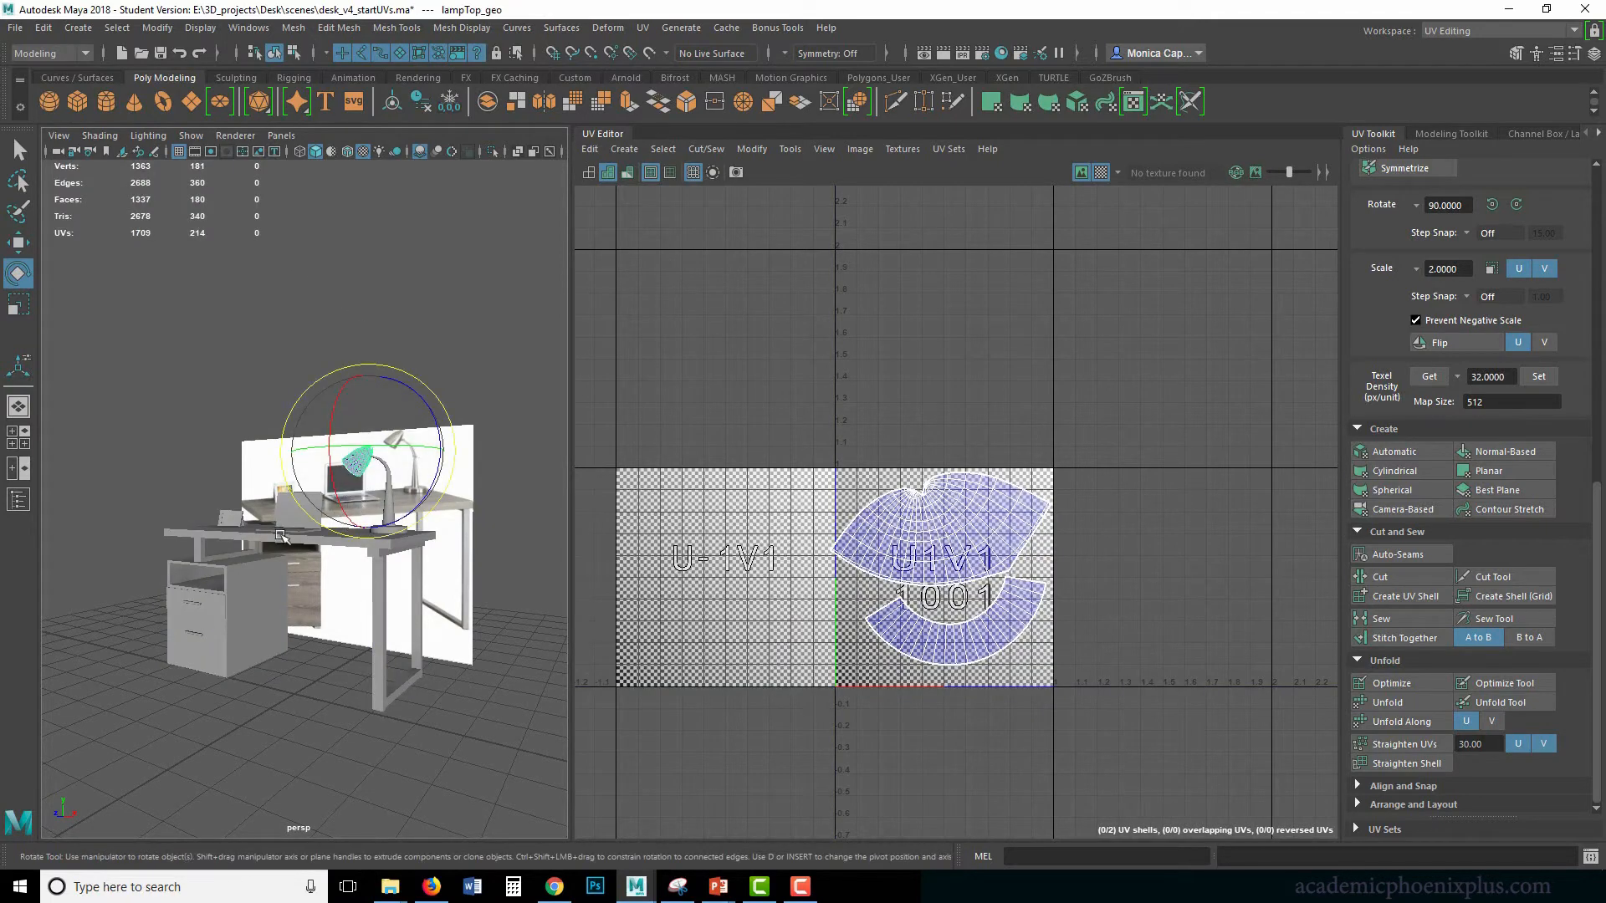
pyautogui.keyDown('alt'); pyautogui.moveTo(293, 614); pyautogui.dragTo(348, 616); pyautogui.keyUp('alt')
pyautogui.keyDown('shift'); pyautogui.click(339, 547); pyautogui.keyUp('shift')
pyautogui.keyDown('alt'); pyautogui.moveTo(303, 548); pyautogui.dragTo(439, 572, button='right'); pyautogui.keyUp('alt')
pyautogui.moveTo(423, 571); pyautogui.dragTo(510, 403, button='right')
pyautogui.click(485, 572)
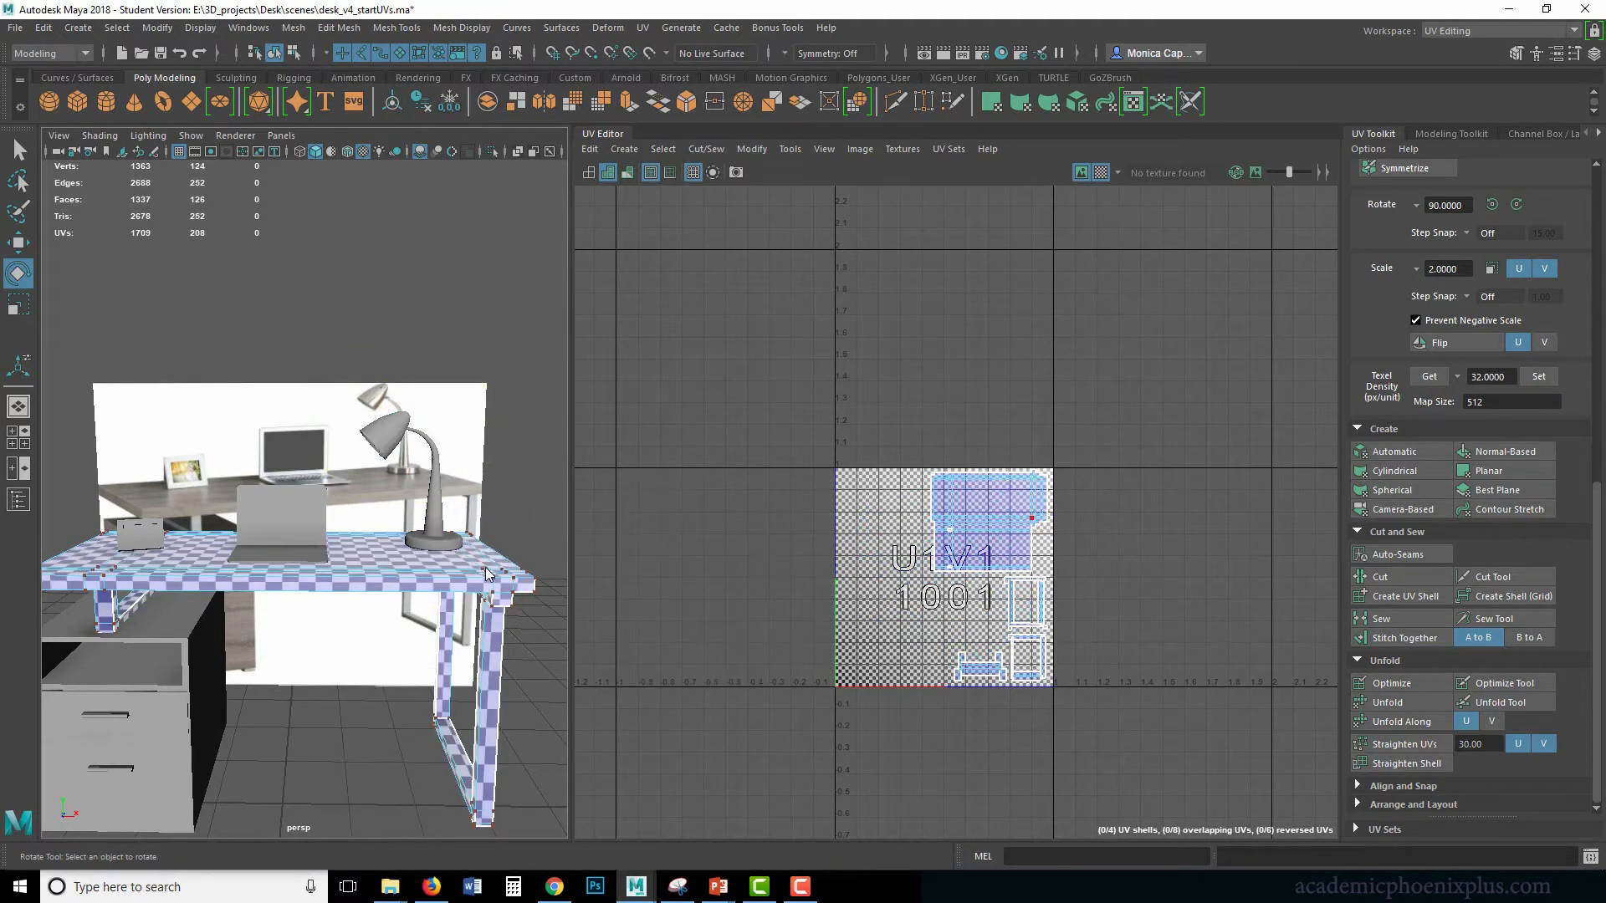
pyautogui.moveTo(485, 567); pyautogui.dragTo(496, 560, button='right')
pyautogui.moveTo(553, 397); pyautogui.dragTo(539, 401, button='right')
pyautogui.click(516, 461)
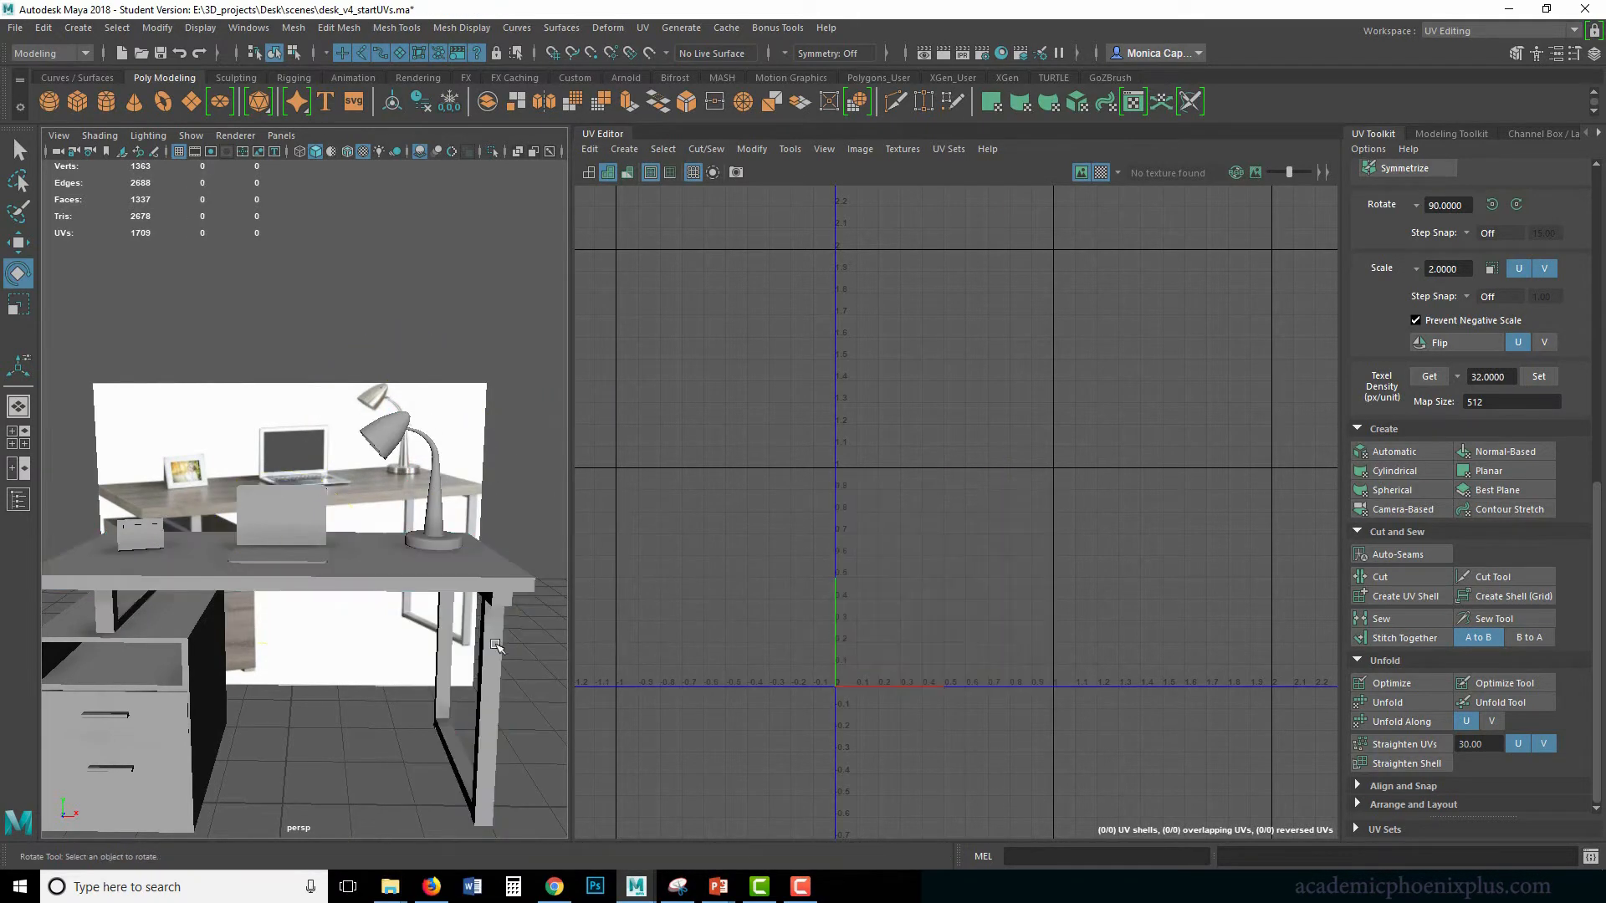
pyautogui.click(498, 607)
pyautogui.keyDown('shift'); pyautogui.click(161, 728); pyautogui.keyUp('shift')
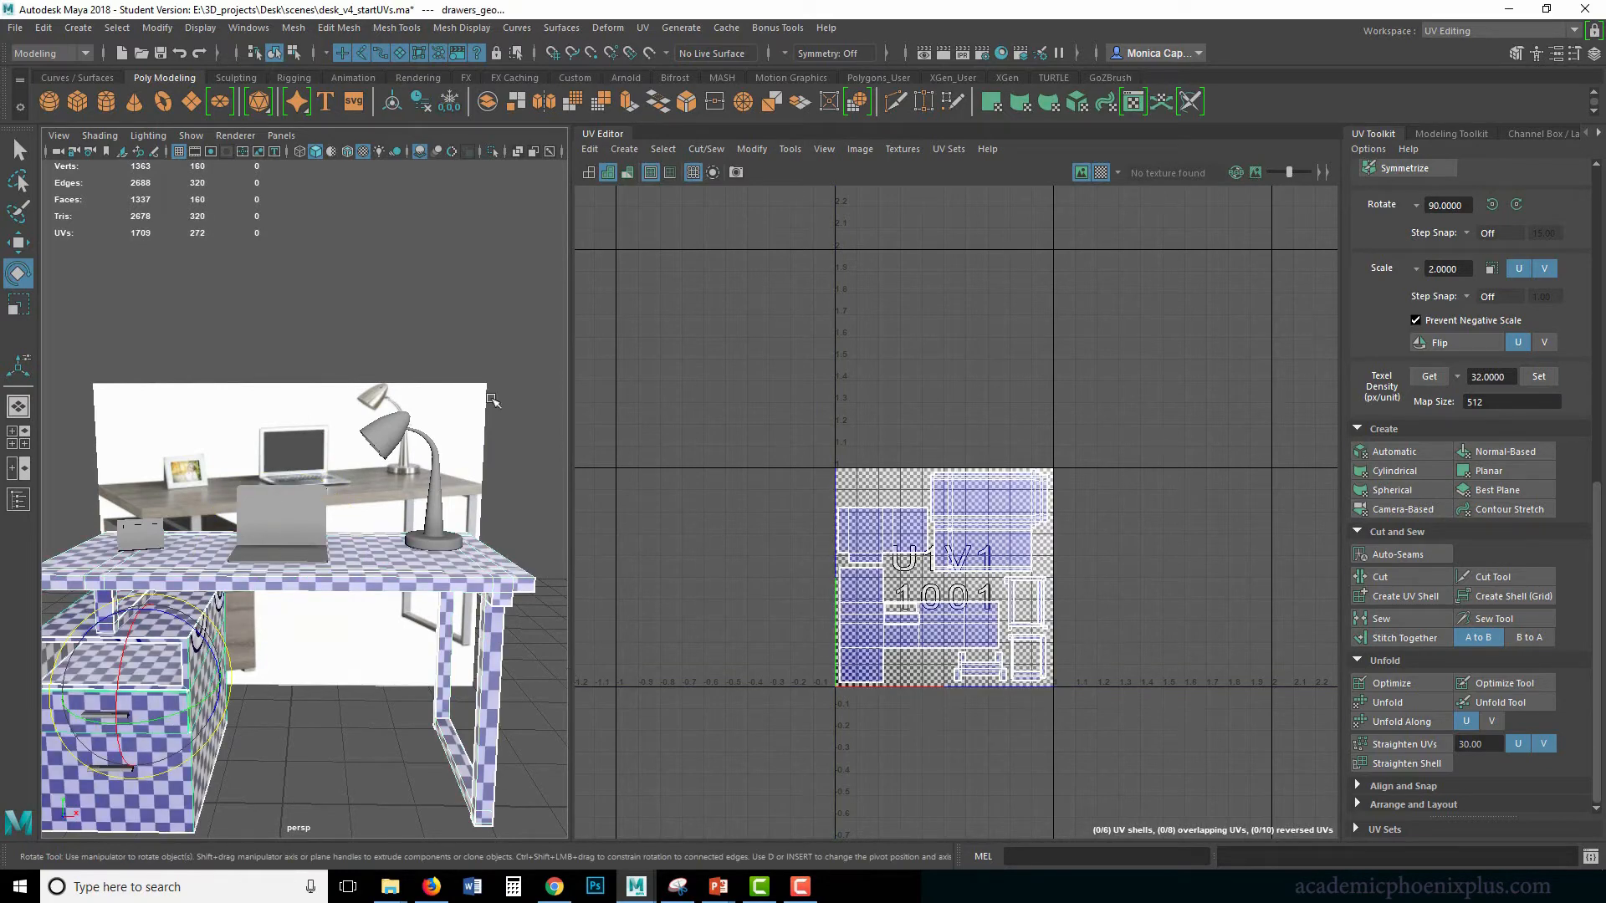
# Select the lampshade, lamp base, laptop and picture frame together and switch to UV shell selection.
pyautogui.click(374, 443)
pyautogui.keyDown('shift'); pyautogui.click(448, 542); pyautogui.keyUp('shift')
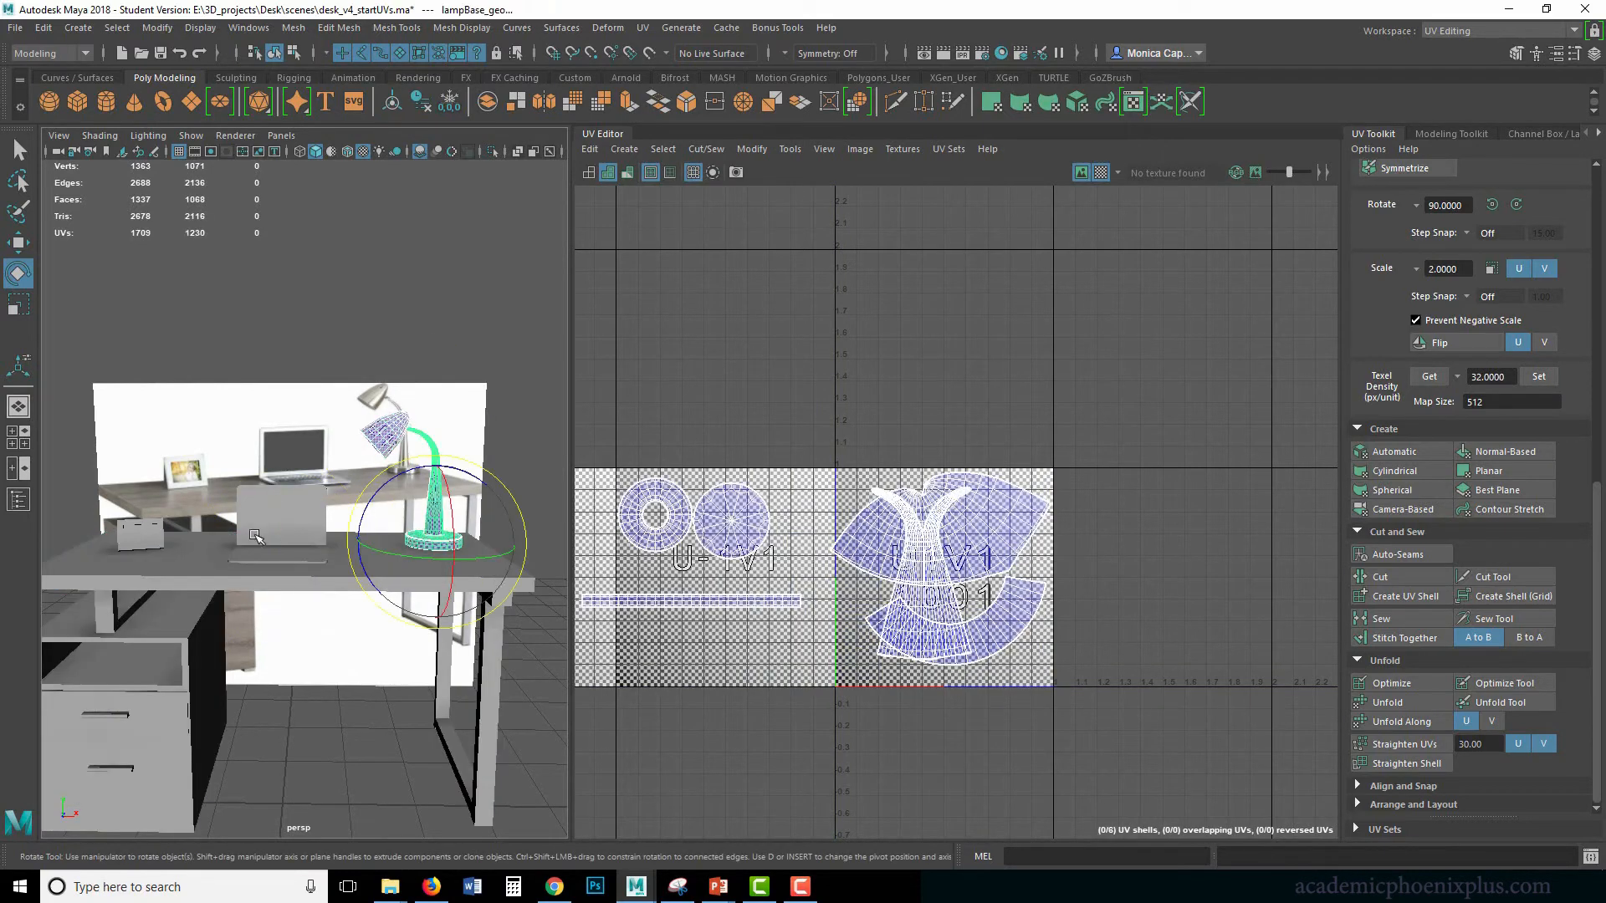
pyautogui.keyDown('shift'); pyautogui.click(259, 535); pyautogui.keyUp('shift')
pyautogui.keyDown('shift'); pyautogui.click(164, 526); pyautogui.keyUp('shift')
pyautogui.scroll(4, 960, 384)
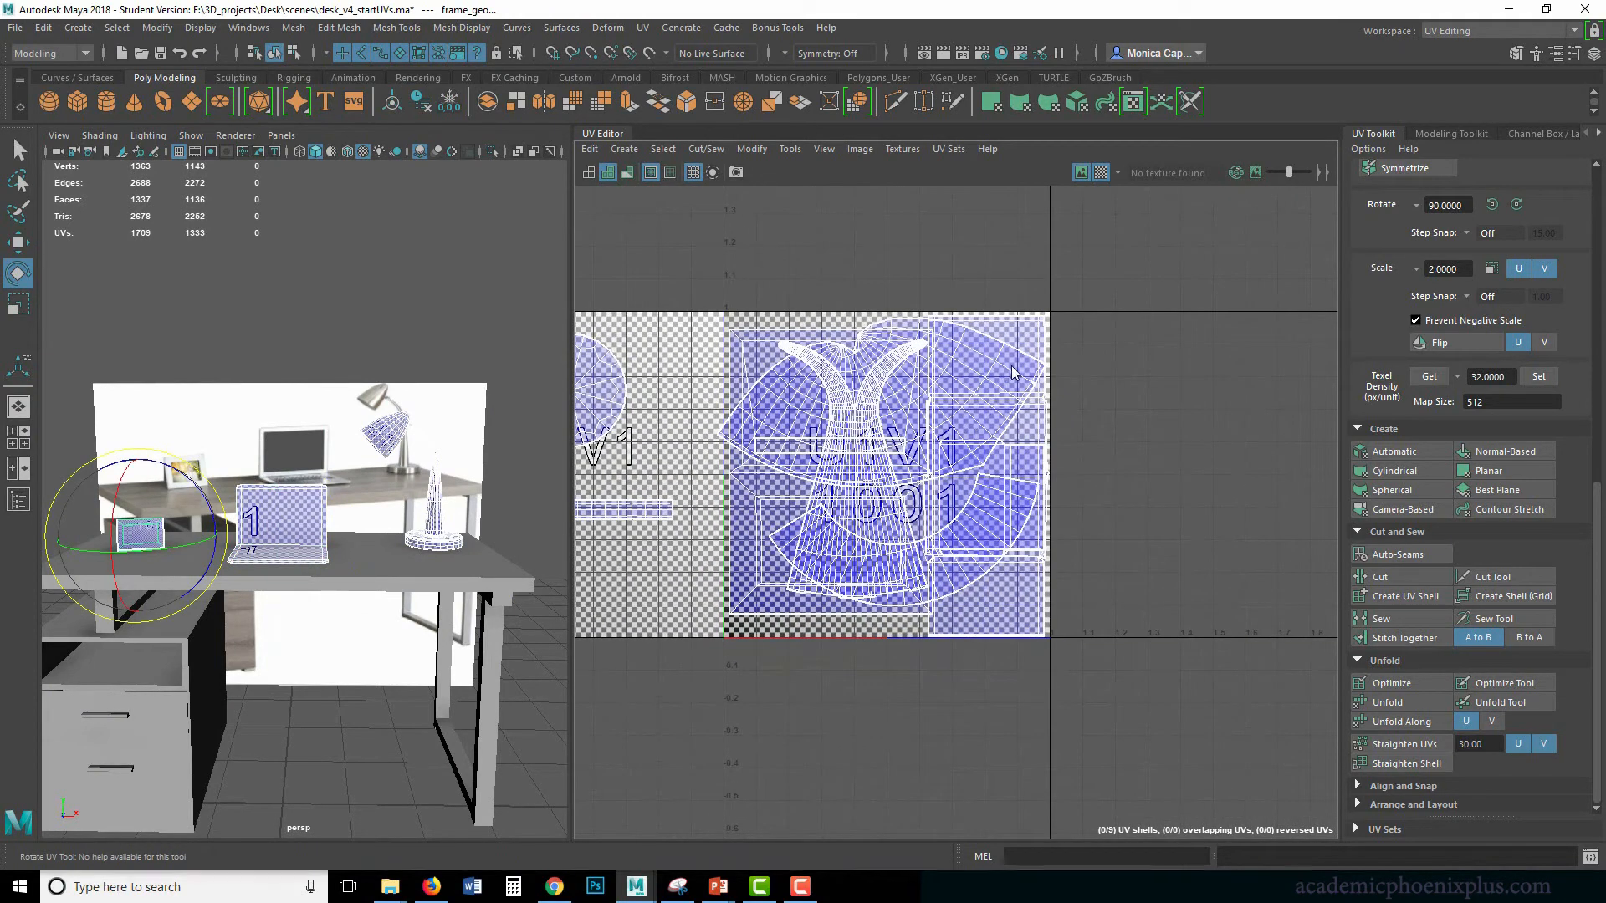
pyautogui.moveTo(1001, 367); pyautogui.dragTo(930, 342, button='right')
# Move the outer lampshade shell and the flared lamp stem shell out of U1V1 into the U2V1 tile.
pyautogui.click(1006, 378)
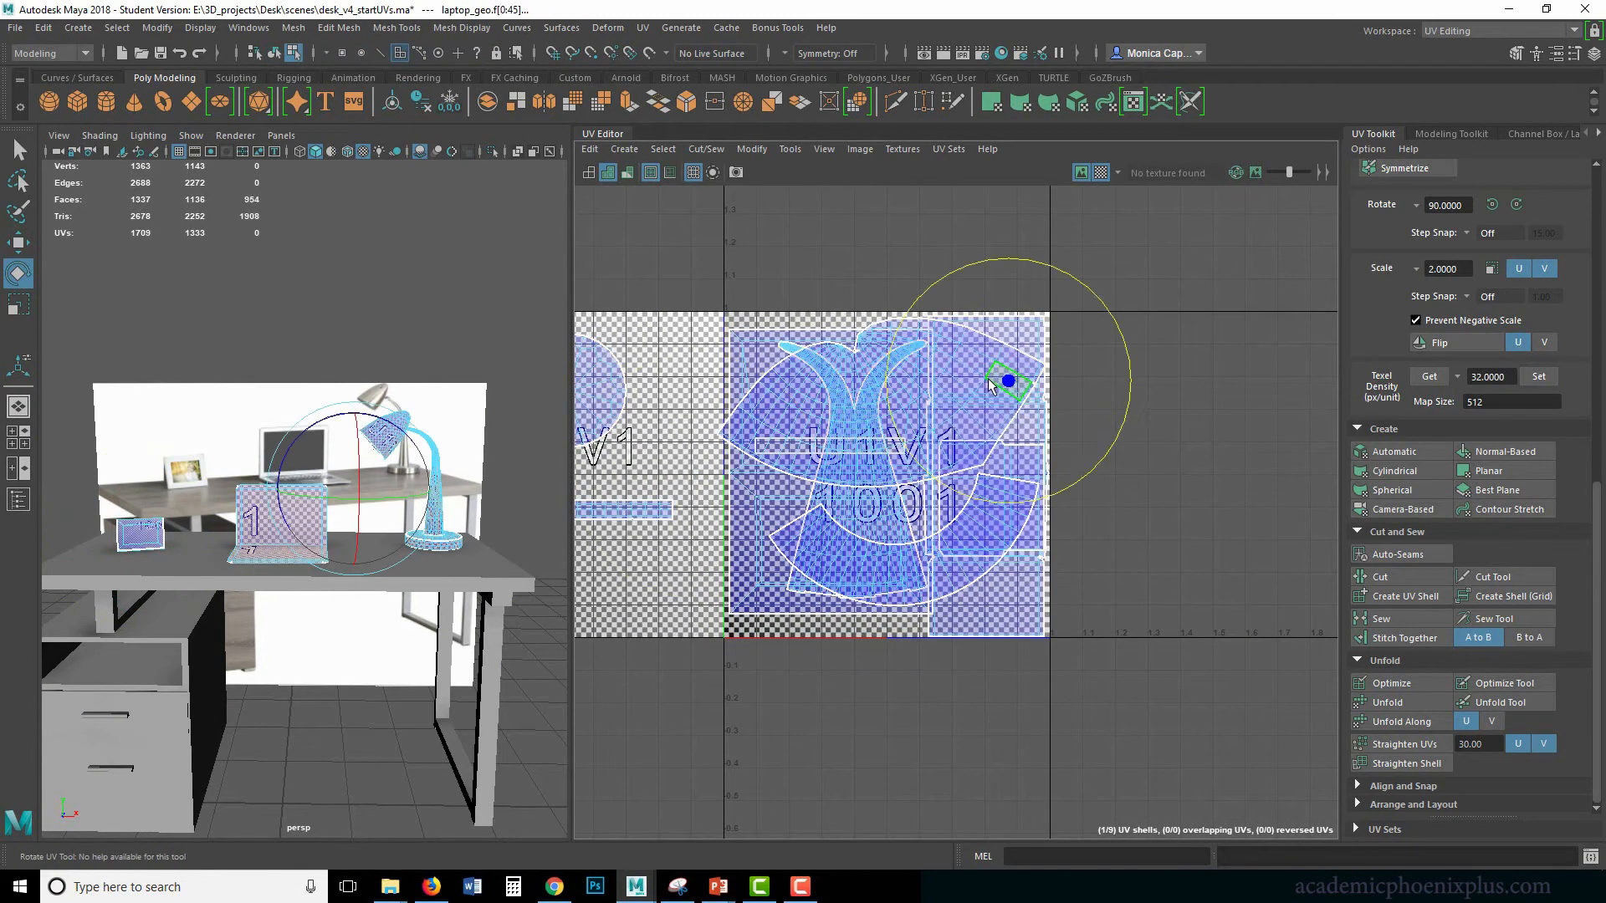
pyautogui.click(980, 389)
pyautogui.press('w')
pyautogui.moveTo(882, 402); pyautogui.dragTo(1231, 357)
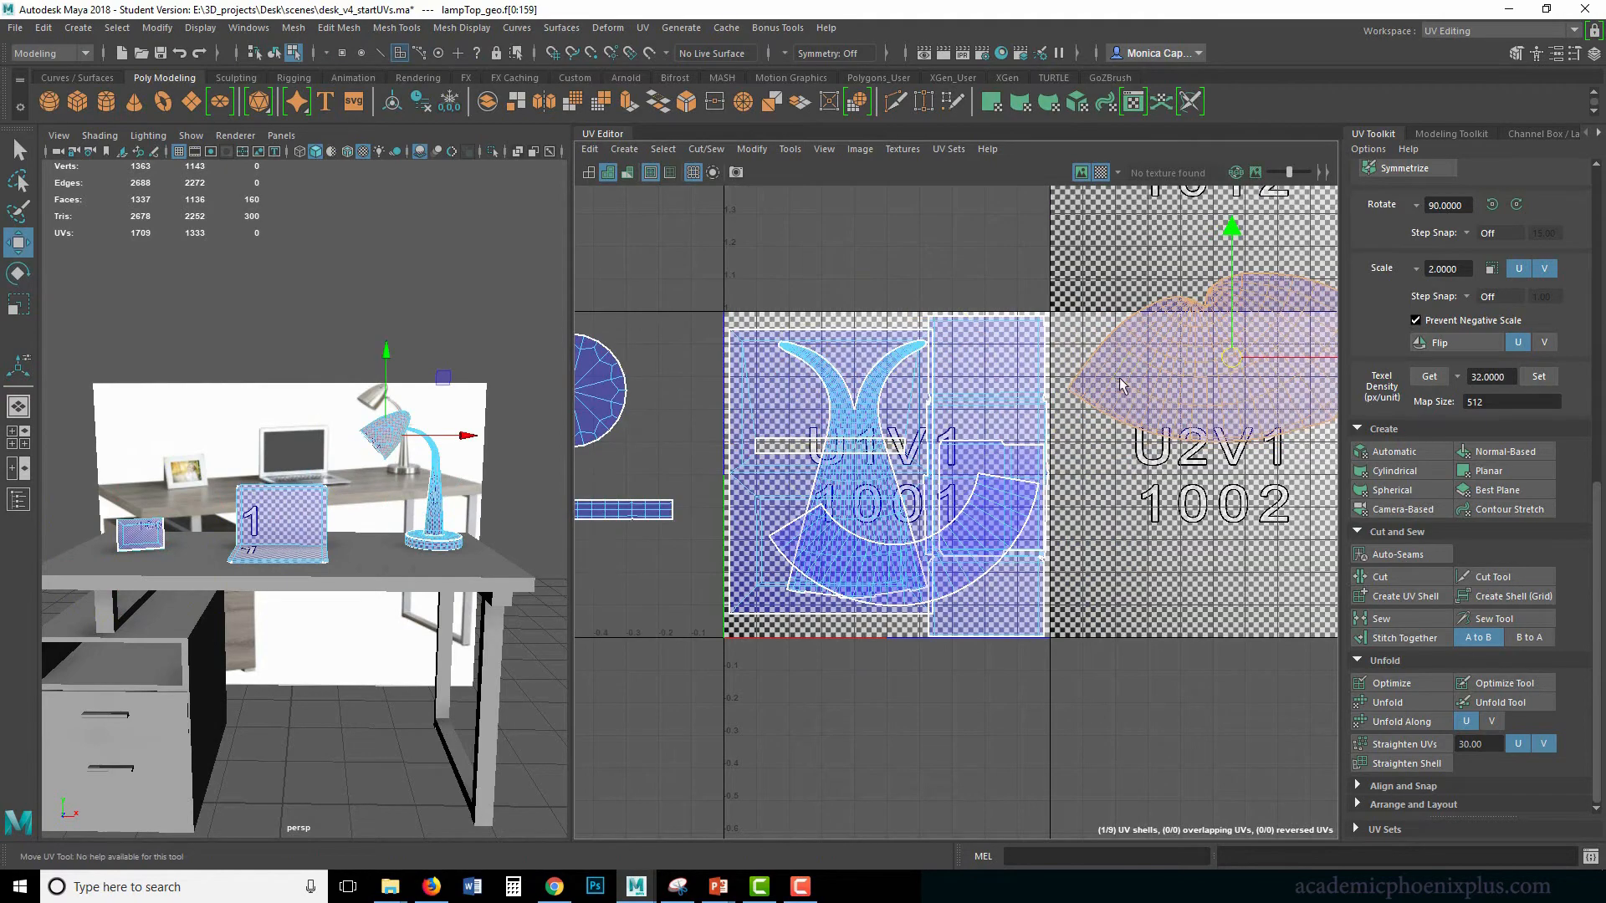
pyautogui.click(830, 515)
pyautogui.moveTo(859, 472); pyautogui.dragTo(1262, 539)
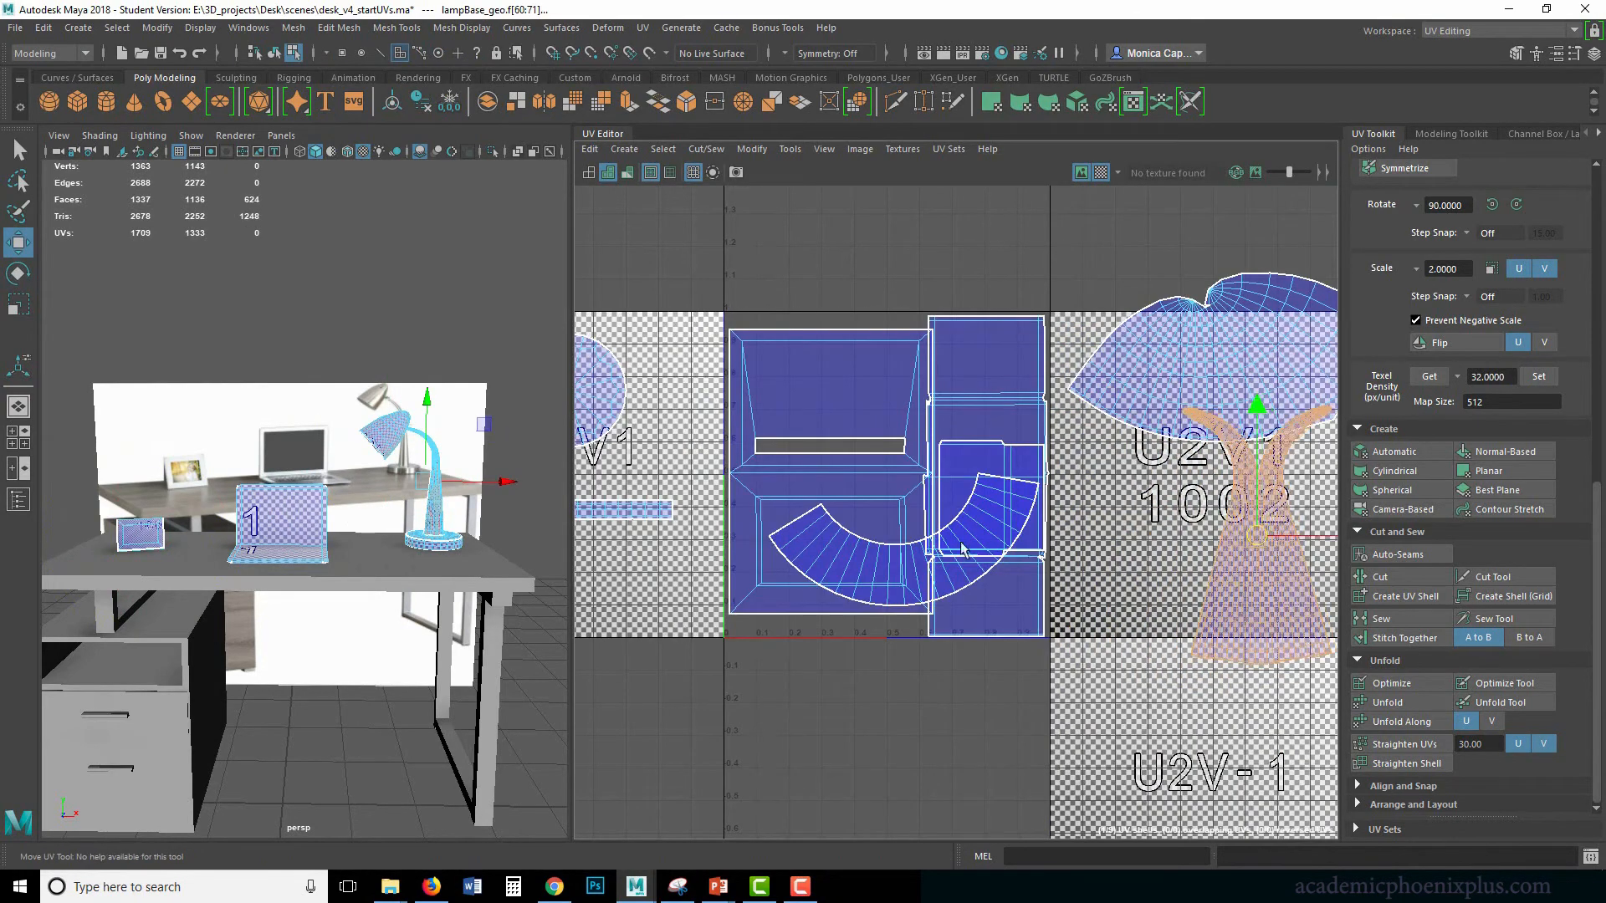
# Scale down the large picture frame shell and place it in the upper-left corner of the U1V1 tile.
pyautogui.click(801, 574)
pyautogui.moveTo(826, 395); pyautogui.dragTo(826, 658)
pyautogui.hotkey('ctrl', 'z')
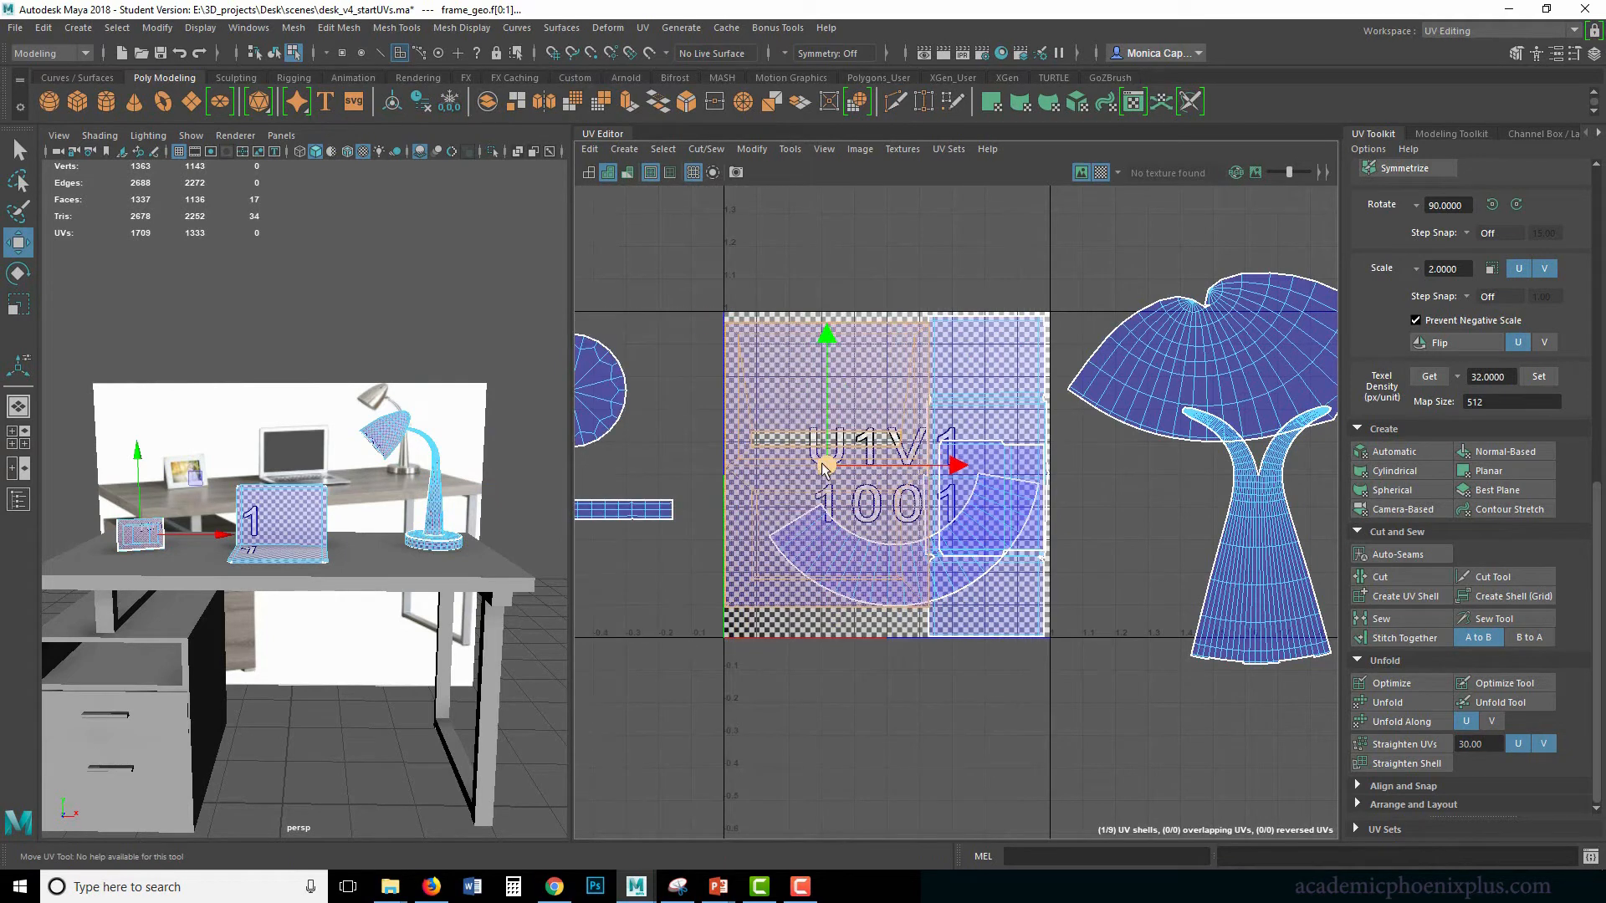
pyautogui.press('r')
pyautogui.moveTo(822, 463); pyautogui.dragTo(776, 384)
pyautogui.press('w')
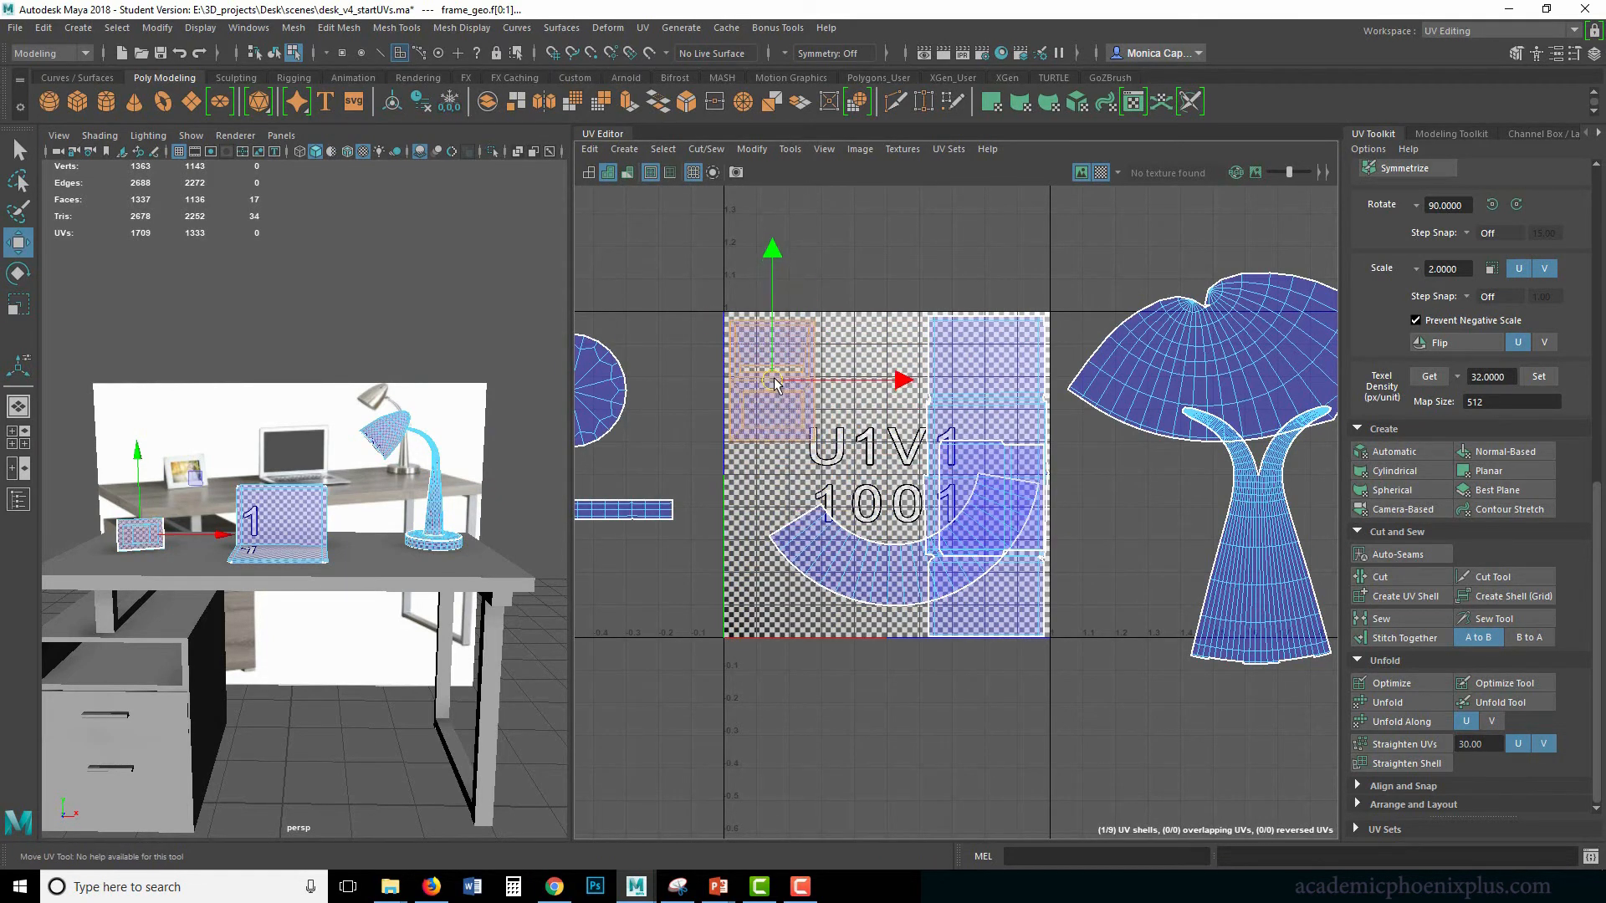
# Scale the curved inner lampshade shell to about half its size and place it in the lower-left corner of the U1V1 tile.
pyautogui.click(954, 474)
pyautogui.doubleClick(982, 470)
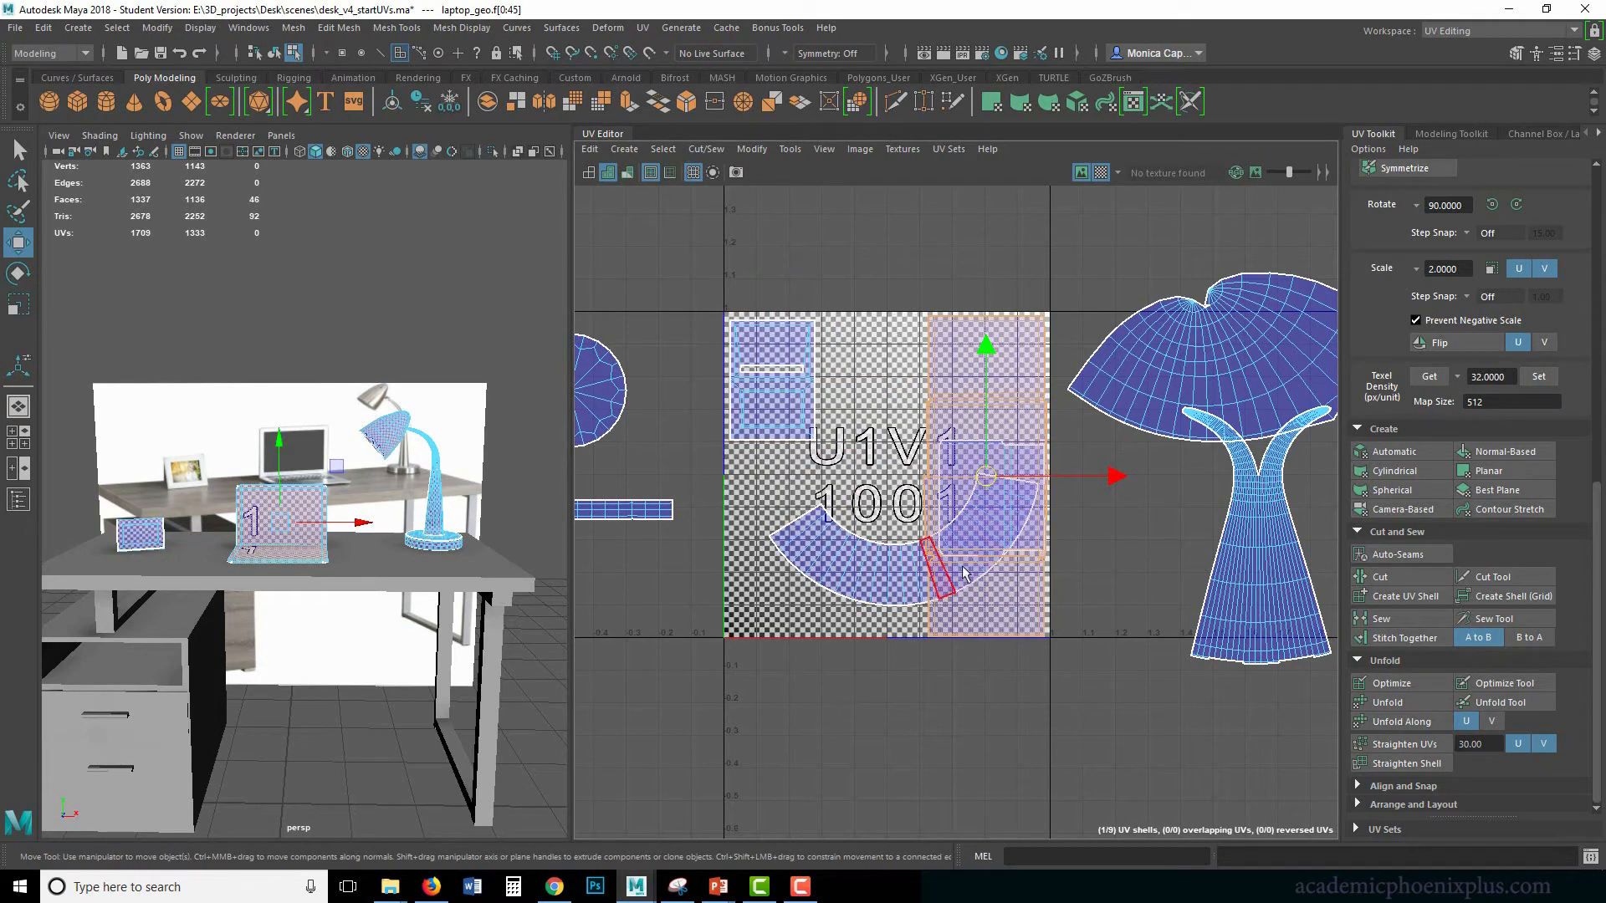
pyautogui.doubleClick(868, 573)
pyautogui.press('r')
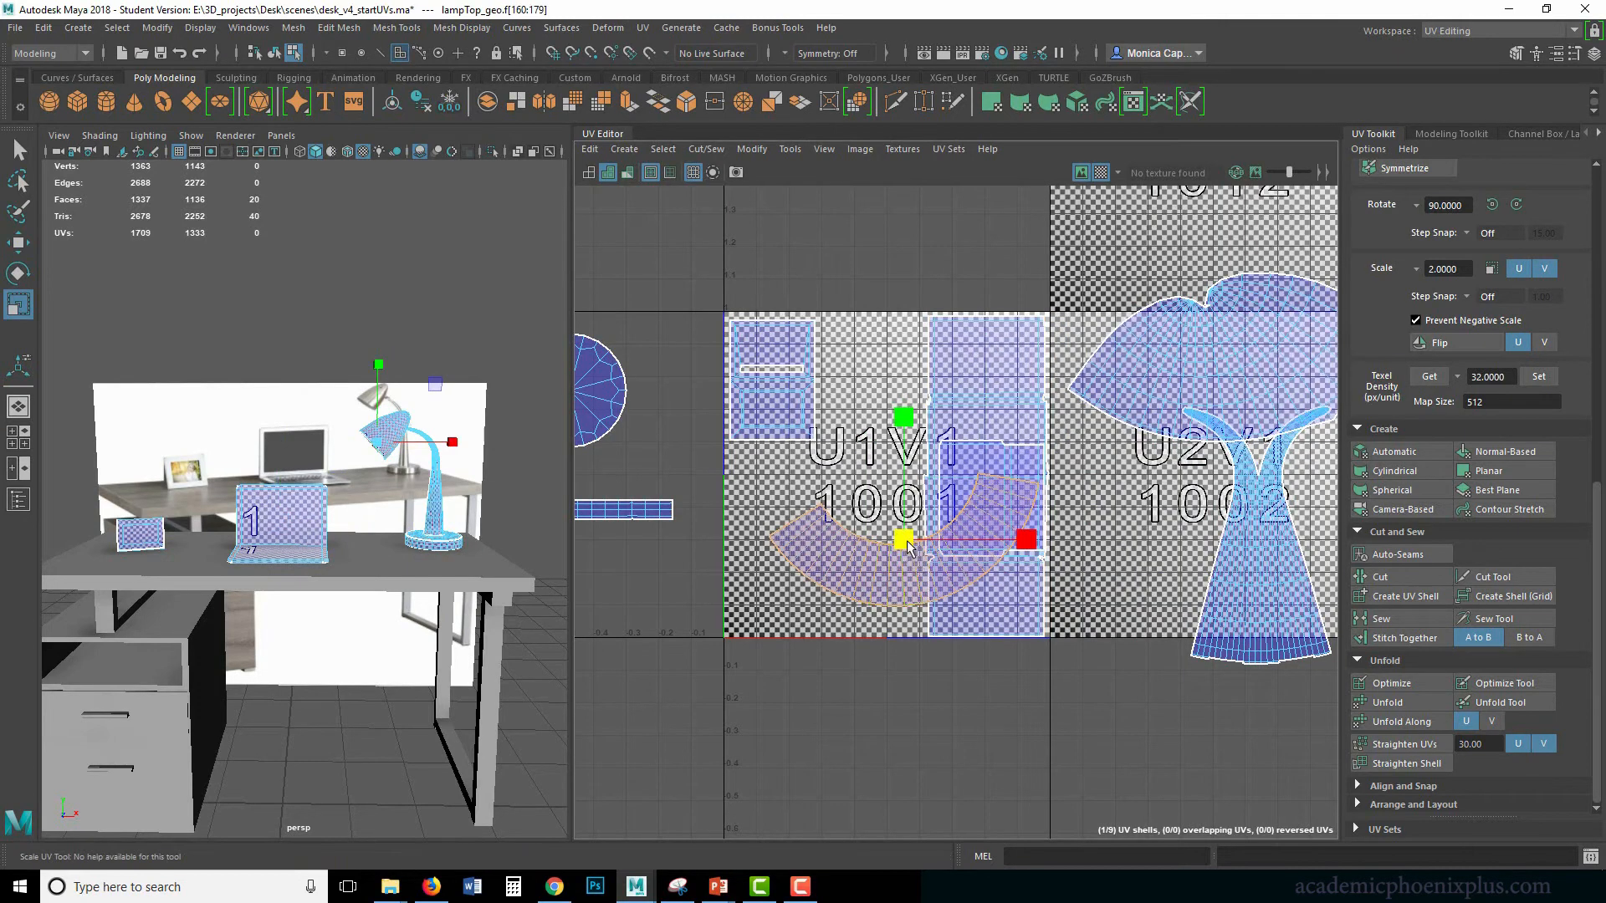
pyautogui.moveTo(903, 541); pyautogui.dragTo(797, 607)
pyautogui.press('w')
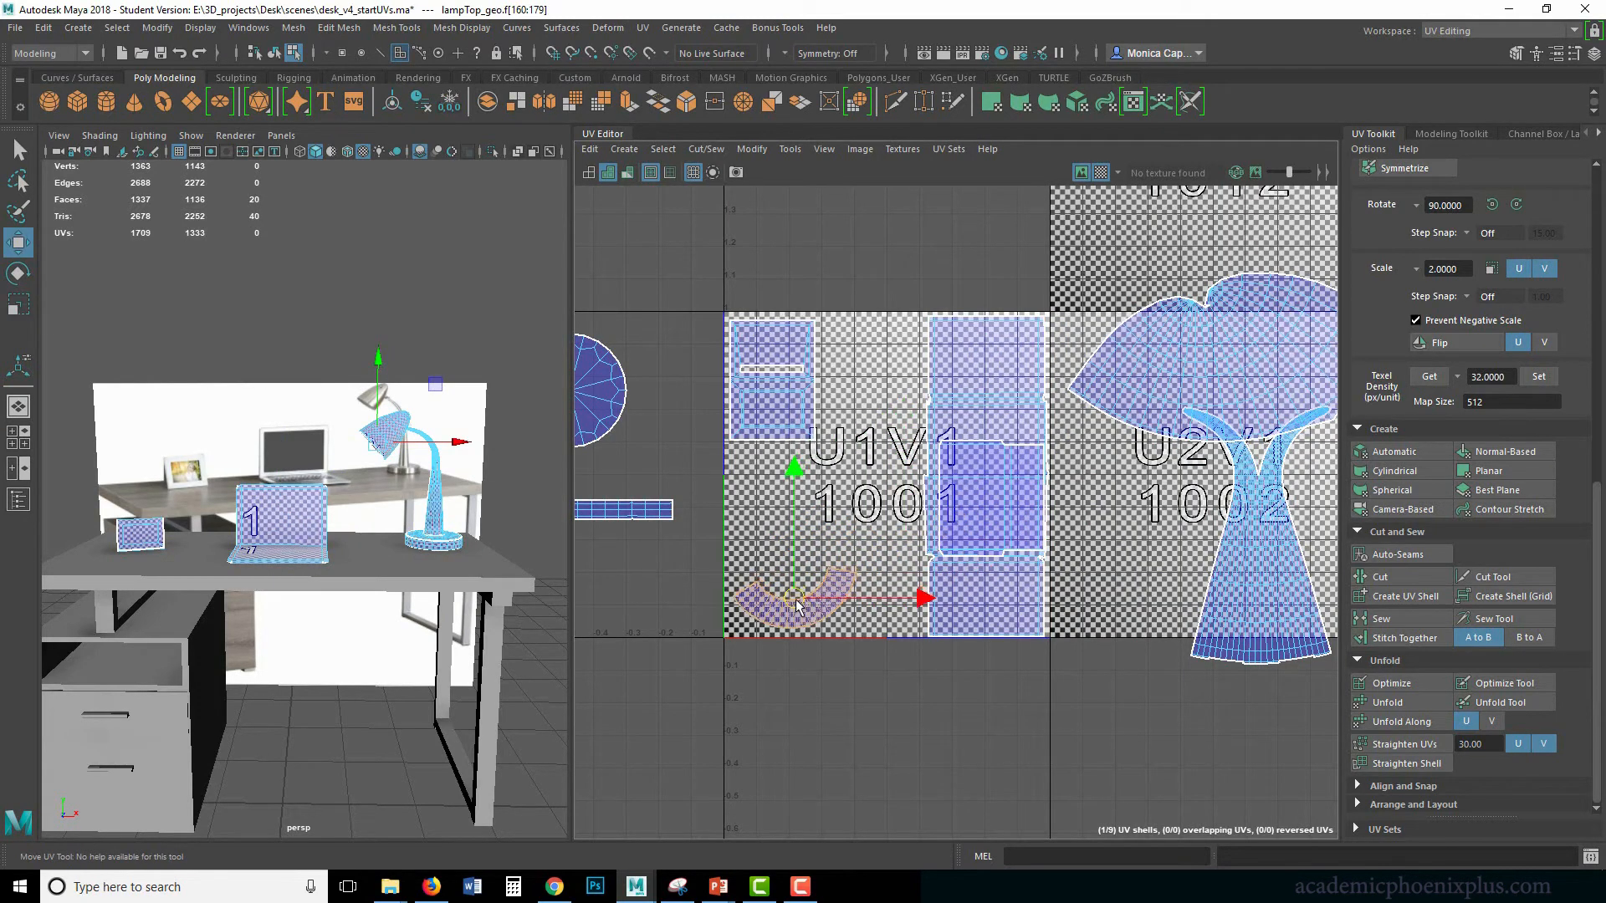
# Move the smaller picture frame shell off the laptop shell and scale it down directly below the large frame shell.
pyautogui.doubleClick(1030, 488)
pyautogui.moveTo(978, 500); pyautogui.dragTo(763, 478)
pyautogui.press('r')
pyautogui.press('w')
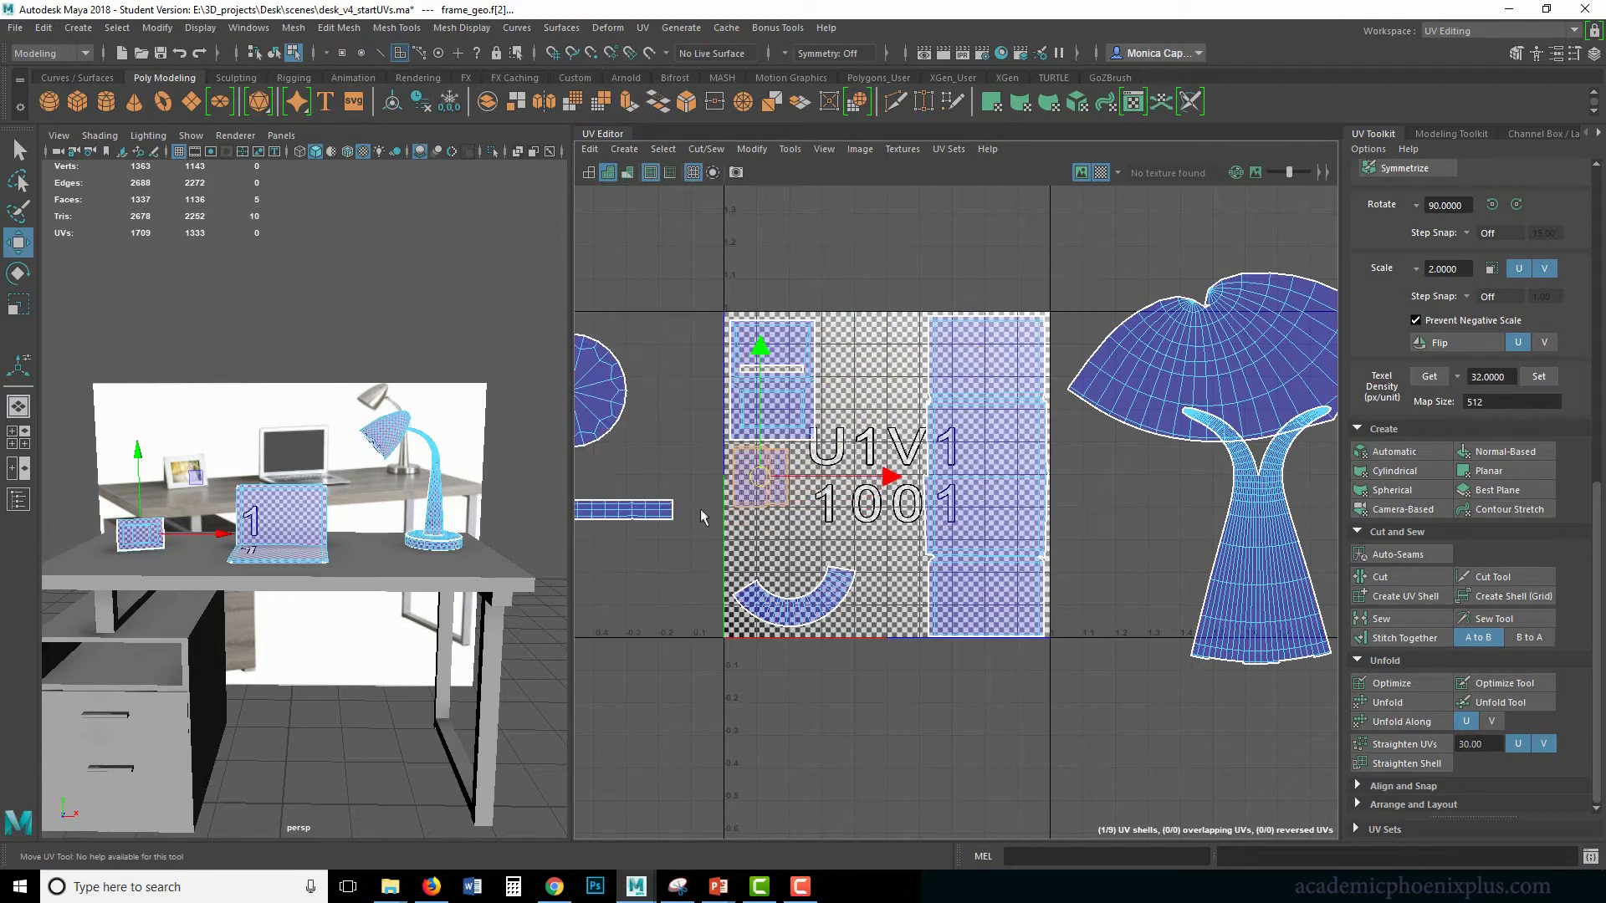
# Scale down the lamp base's long strip shell along the bottom edge of U1V1 and move the inner lampshade shell out to the U-1V1 tile.
pyautogui.keyDown('alt'); pyautogui.moveTo(622, 426); pyautogui.dragTo(822, 388, button='middle'); pyautogui.keyUp('alt')
pyautogui.scroll(-1, 827, 387)
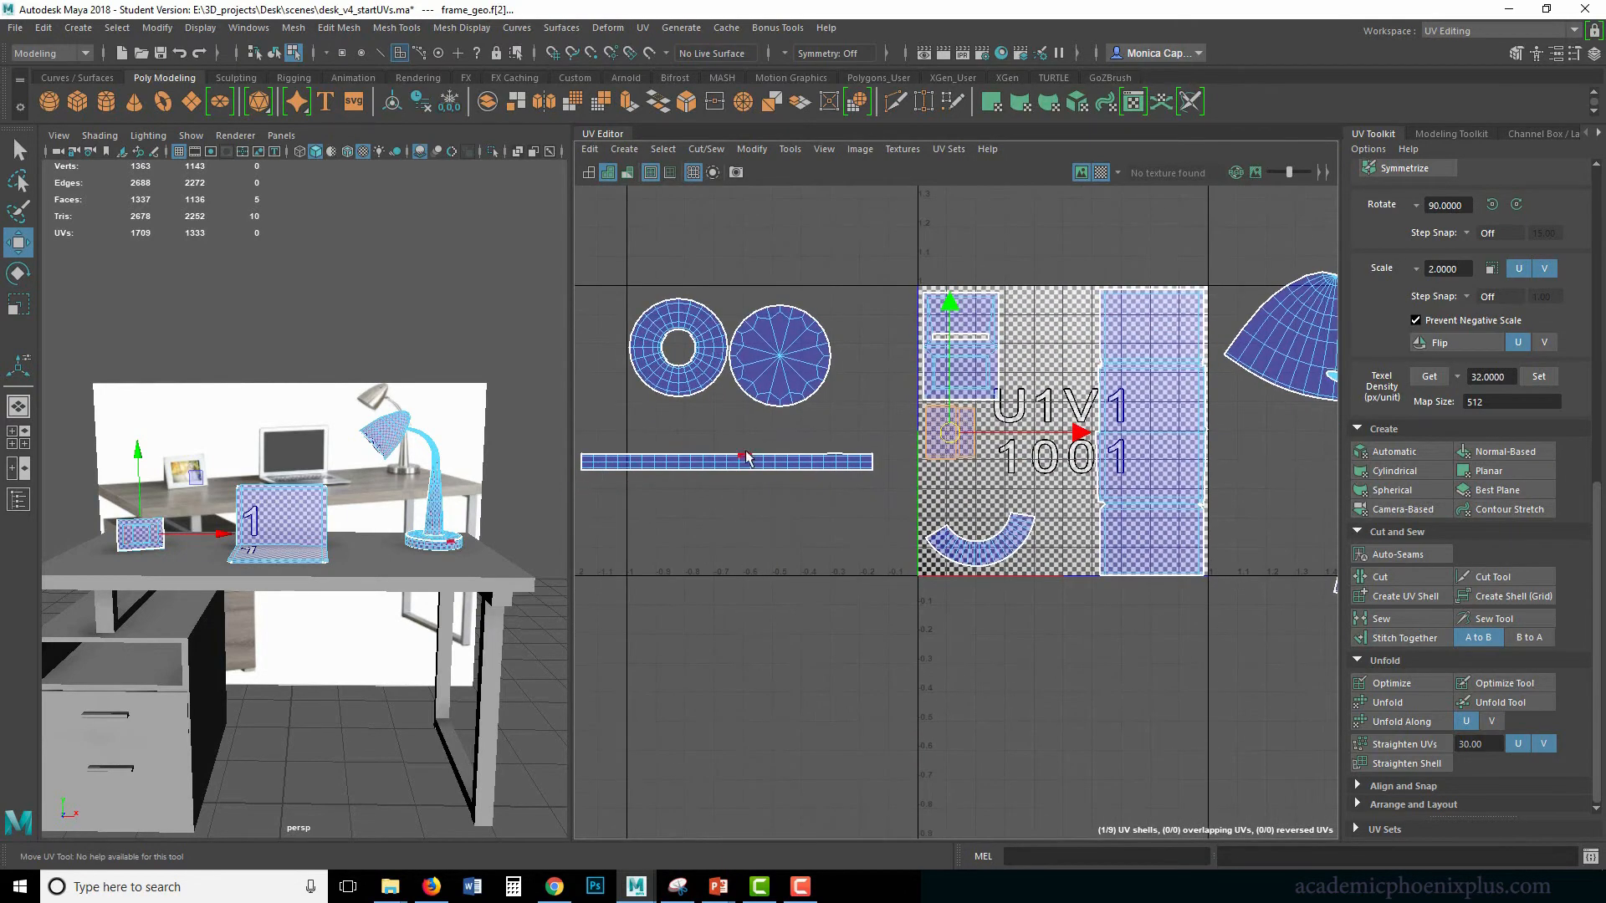
pyautogui.click(741, 461)
pyautogui.doubleClick(743, 461)
pyautogui.press('e')
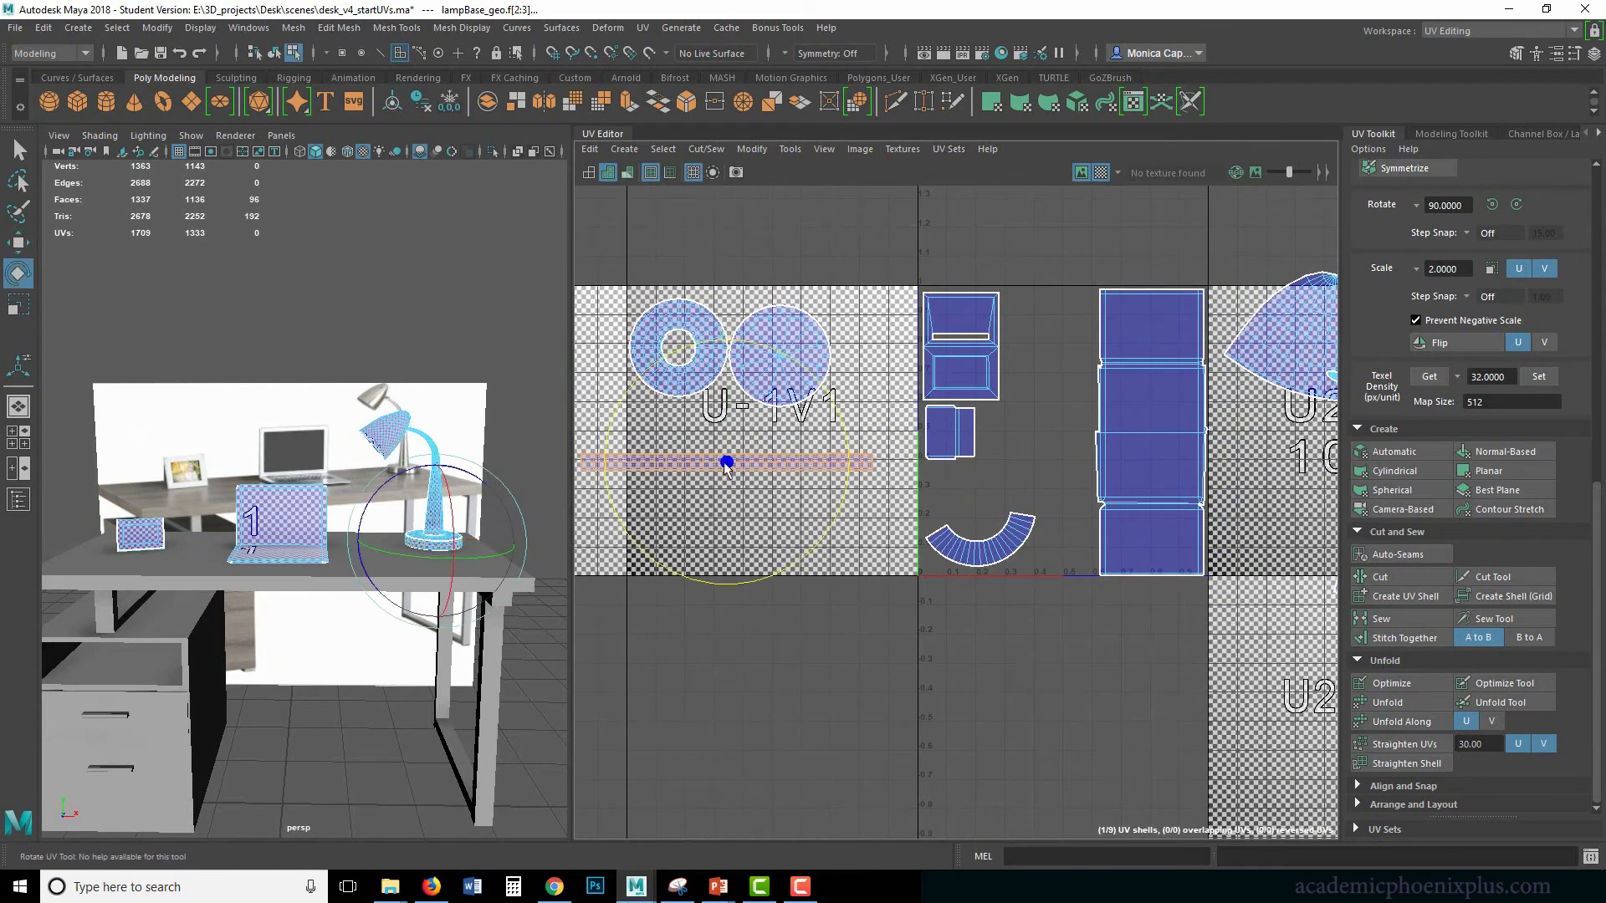
pyautogui.press('w')
pyautogui.moveTo(730, 471); pyautogui.dragTo(822, 516)
pyautogui.press('r')
pyautogui.press('w')
pyautogui.doubleClick(966, 547)
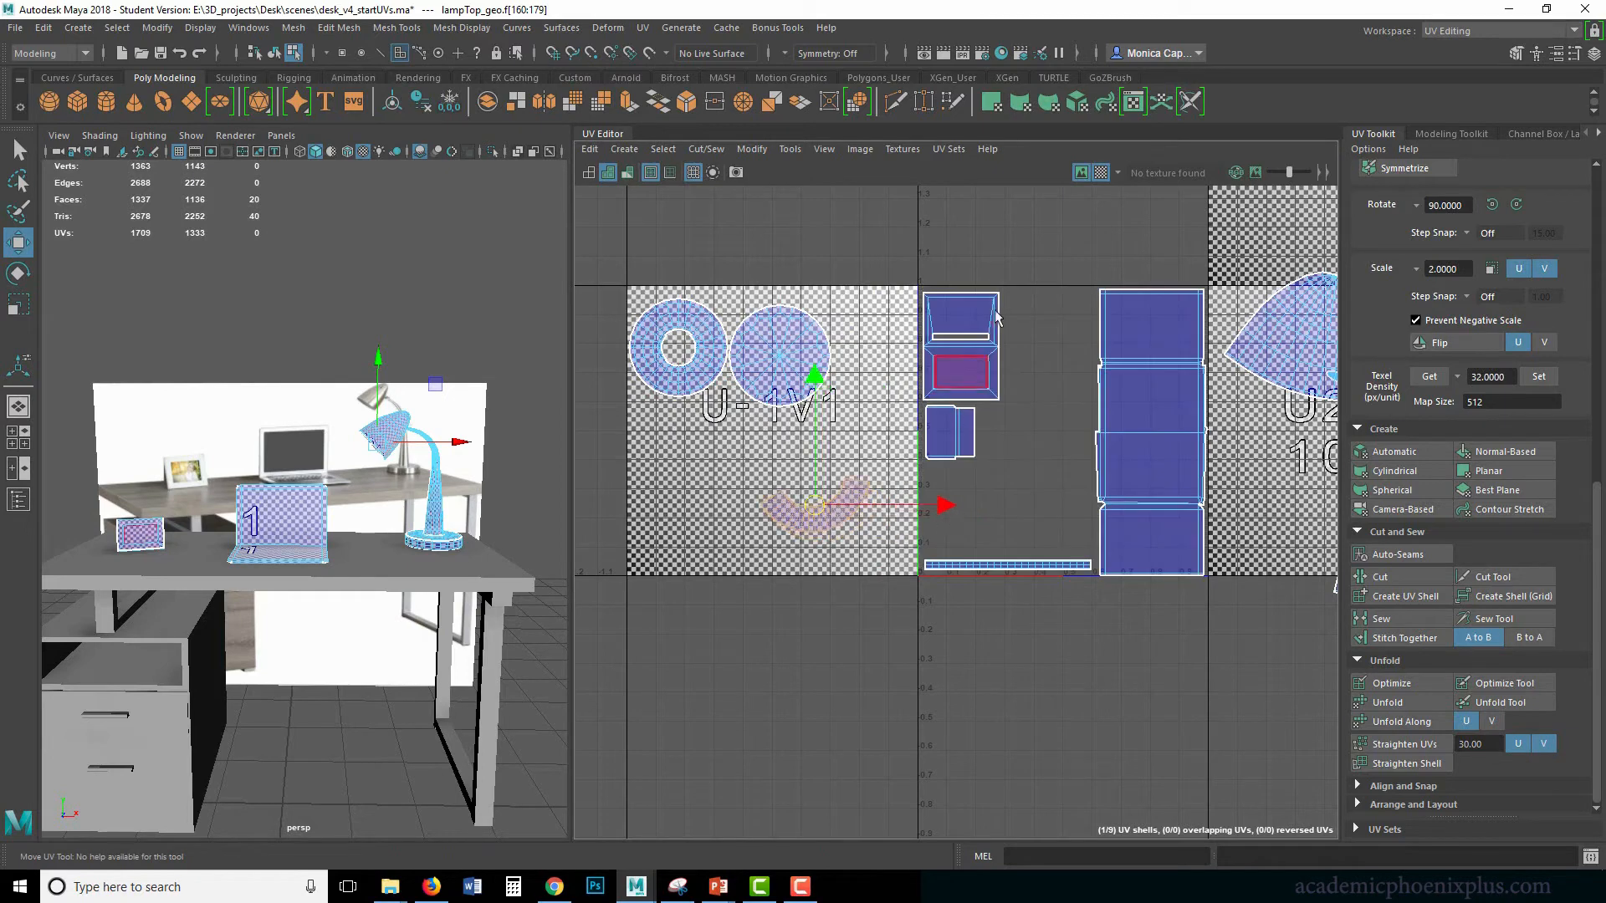
# Scale down the flared lamp stem shell and place it in U1V1 above the strip, beside the laptop shell.
pyautogui.keyDown('alt'); pyautogui.moveTo(1125, 361); pyautogui.dragTo(1050, 362, button='right'); pyautogui.keyUp('alt')
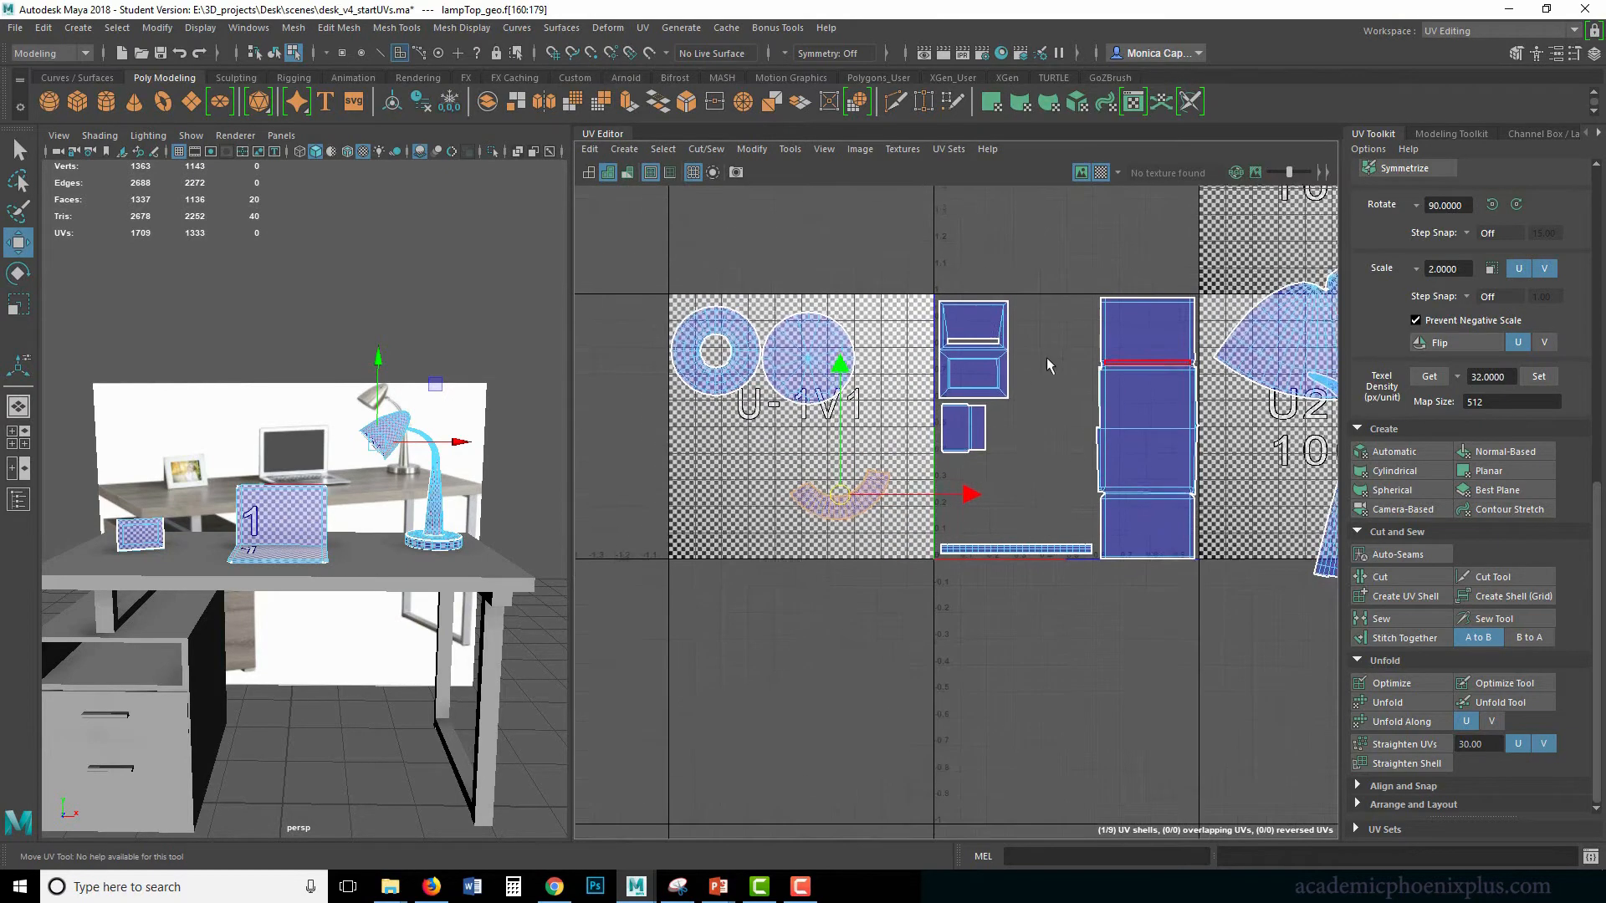
pyautogui.keyDown('alt'); pyautogui.moveTo(1254, 423); pyautogui.dragTo(1061, 430, button='middle'); pyautogui.keyUp('alt')
pyautogui.doubleClick(1165, 496)
pyautogui.moveTo(1170, 486); pyautogui.dragTo(863, 490)
pyautogui.press('r')
pyautogui.press('w')
pyautogui.press('r')
pyautogui.press('w')
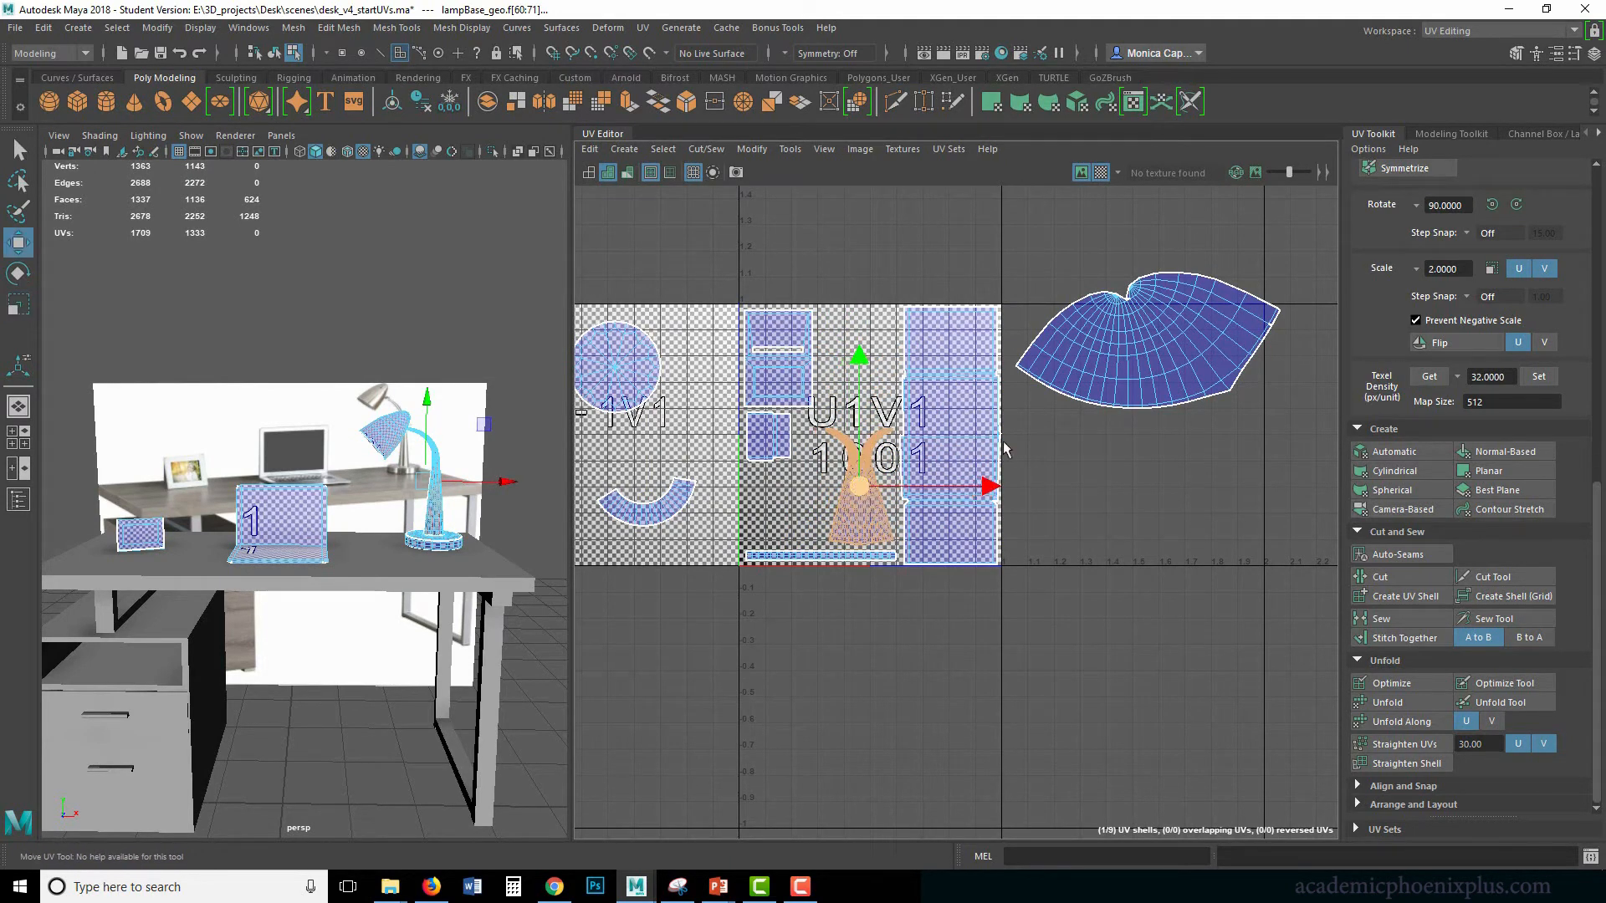
# Scale down the outer lampshade shell and place it in U1V1 below the picture frame shells, beside the lamp stem shell.
pyautogui.click(1142, 381)
pyautogui.press('r')
pyautogui.moveTo(1167, 344); pyautogui.dragTo(778, 500)
pyautogui.press('w')
pyautogui.press('r')
pyautogui.press('w')
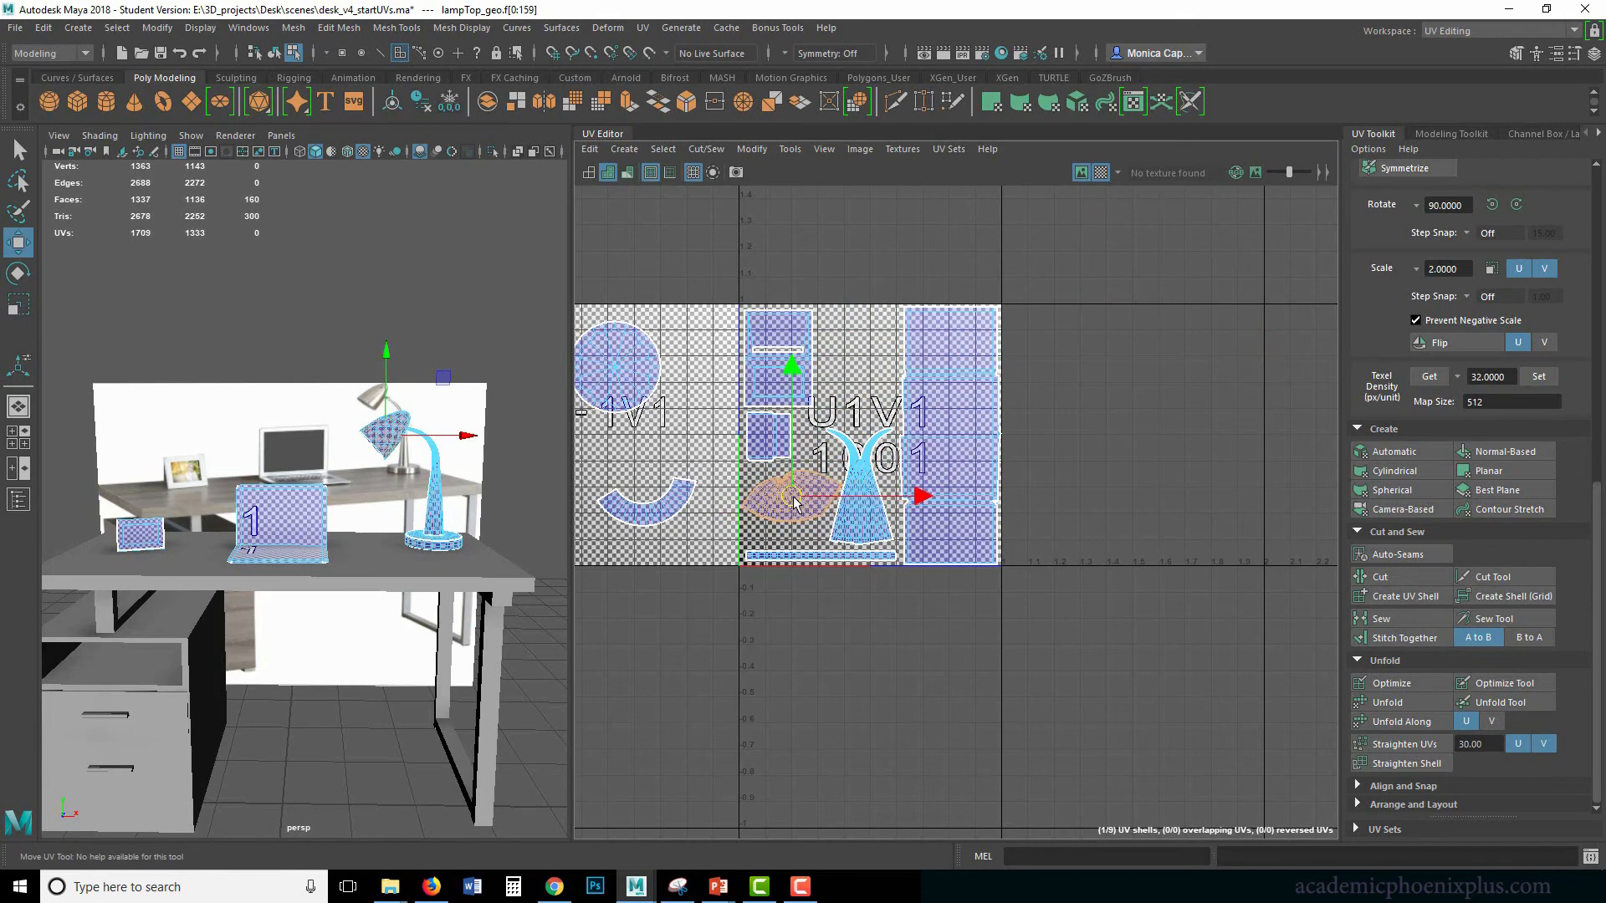
# Move the inner lampshade shell back into U1V1 and scale it down to fit between the outer lampshade shell and the strip.
pyautogui.keyDown('alt'); pyautogui.moveTo(951, 462); pyautogui.dragTo(1028, 423, button='middle'); pyautogui.keyUp('alt')
pyautogui.keyDown('alt'); pyautogui.moveTo(1029, 423); pyautogui.dragTo(1073, 470, button='right'); pyautogui.keyUp('alt')
pyautogui.keyDown('alt'); pyautogui.moveTo(1073, 471); pyautogui.dragTo(1095, 466, button='middle'); pyautogui.keyUp('alt')
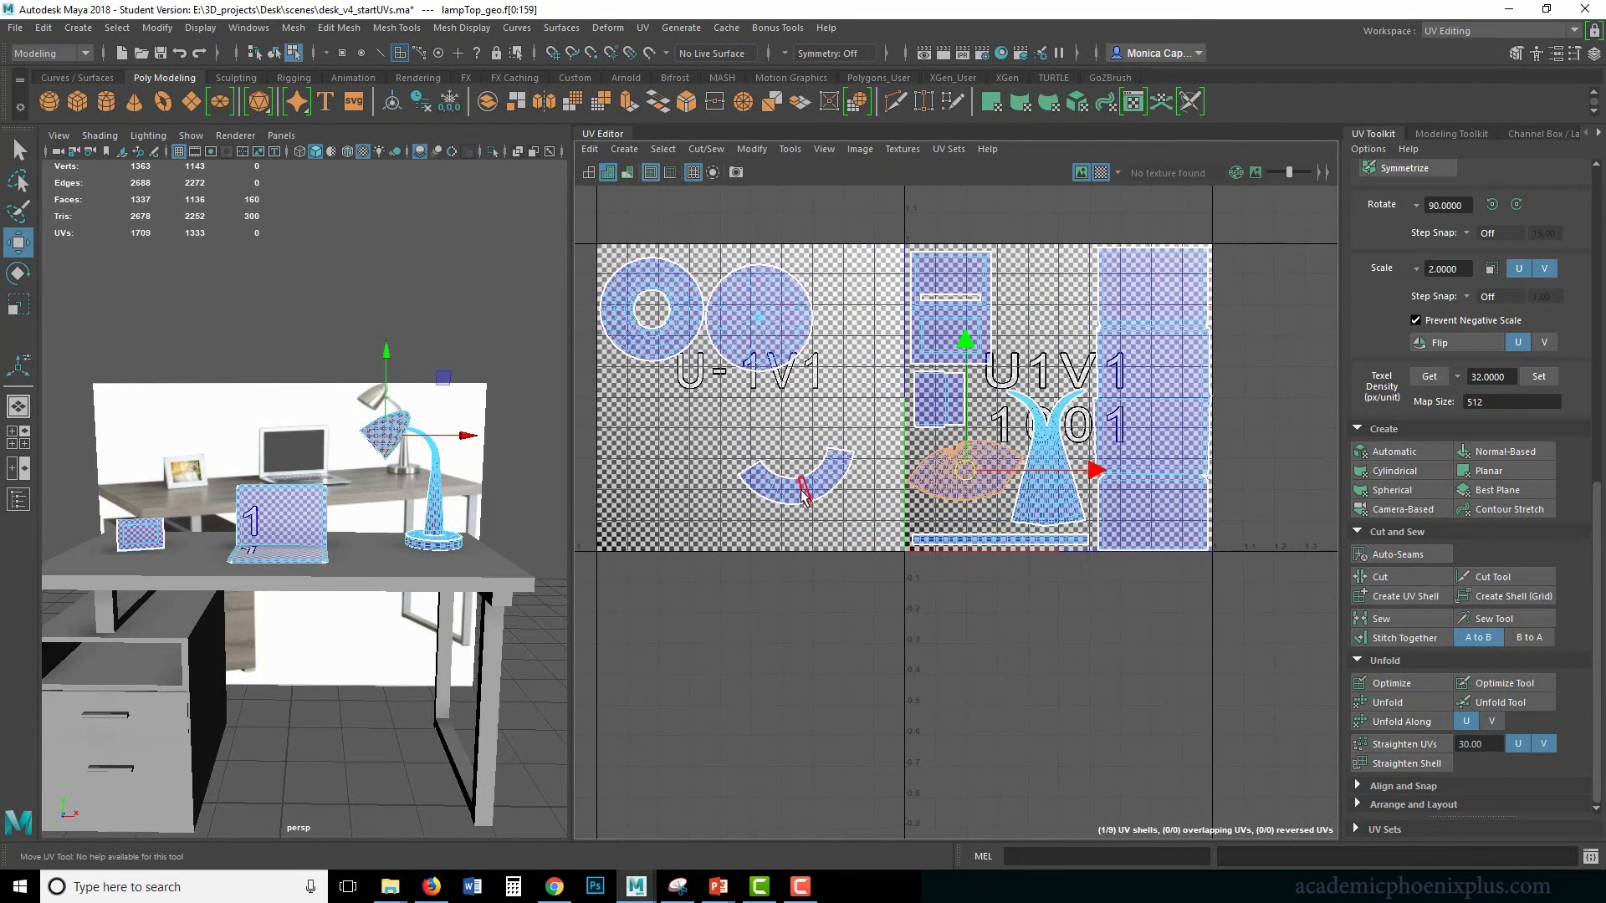
pyautogui.click(802, 495)
pyautogui.moveTo(798, 478); pyautogui.dragTo(940, 521)
pyautogui.press('r')
pyautogui.press('w')
pyautogui.press('f')
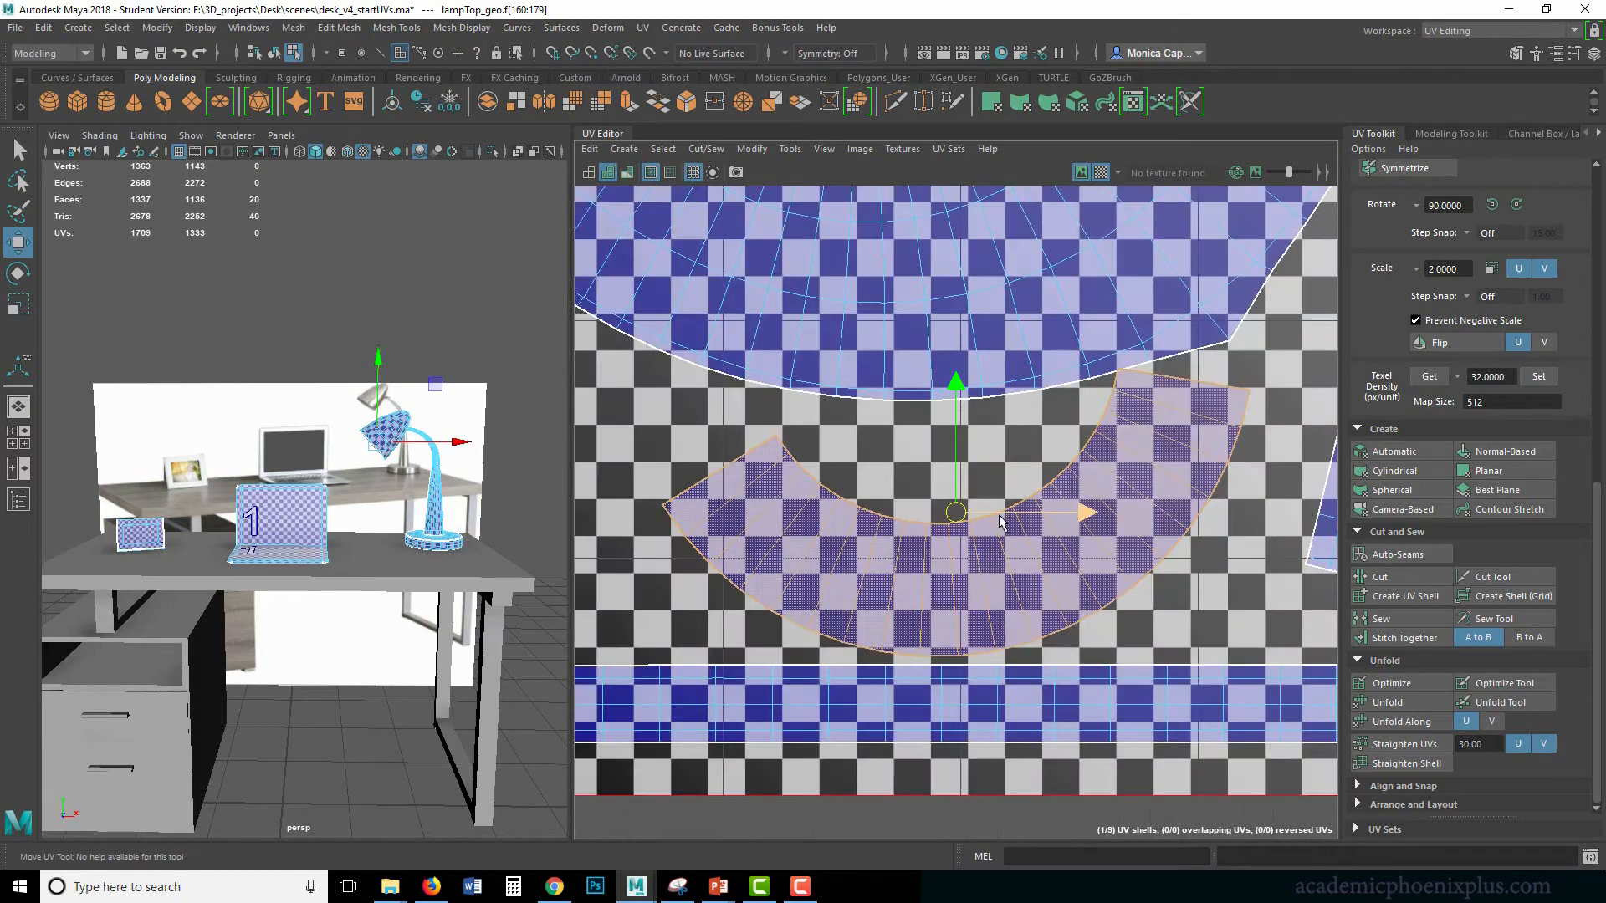
# Move the outer lampshade shell up, then shift the inner lampshade shell up beneath it and scale it up slightly.
pyautogui.keyDown('alt'); pyautogui.moveTo(1000, 519); pyautogui.dragTo(466, 382, button='right'); pyautogui.keyUp('alt')
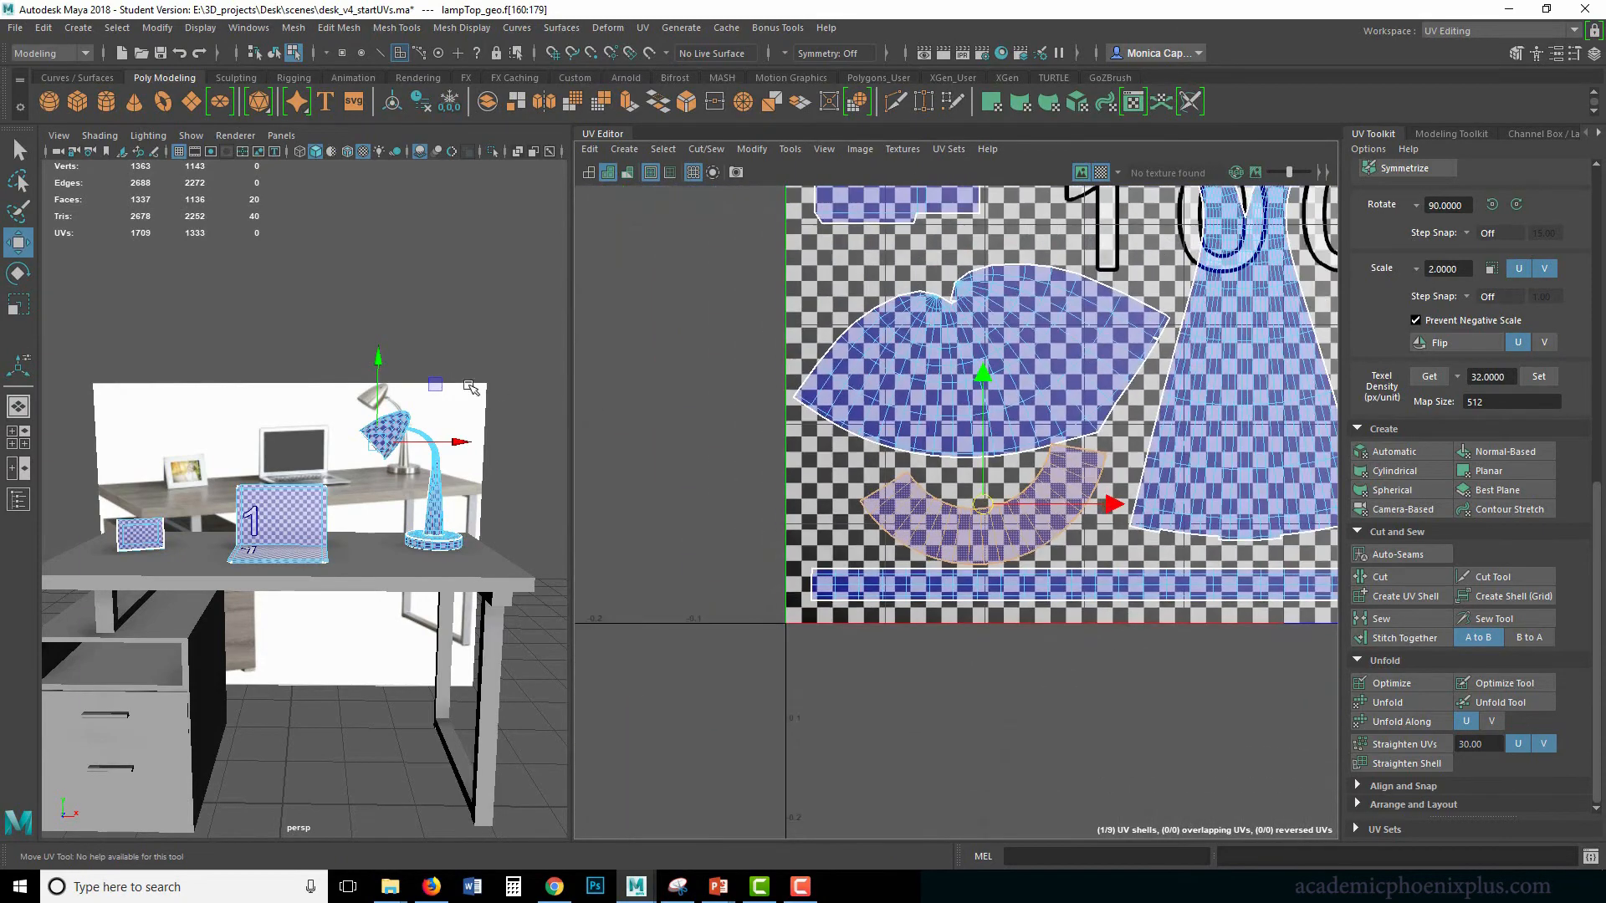
pyautogui.click(894, 424)
pyautogui.keyDown('alt'); pyautogui.moveTo(928, 400); pyautogui.dragTo(858, 475, button='middle'); pyautogui.keyUp('alt')
pyautogui.moveTo(910, 307); pyautogui.dragTo(910, 272)
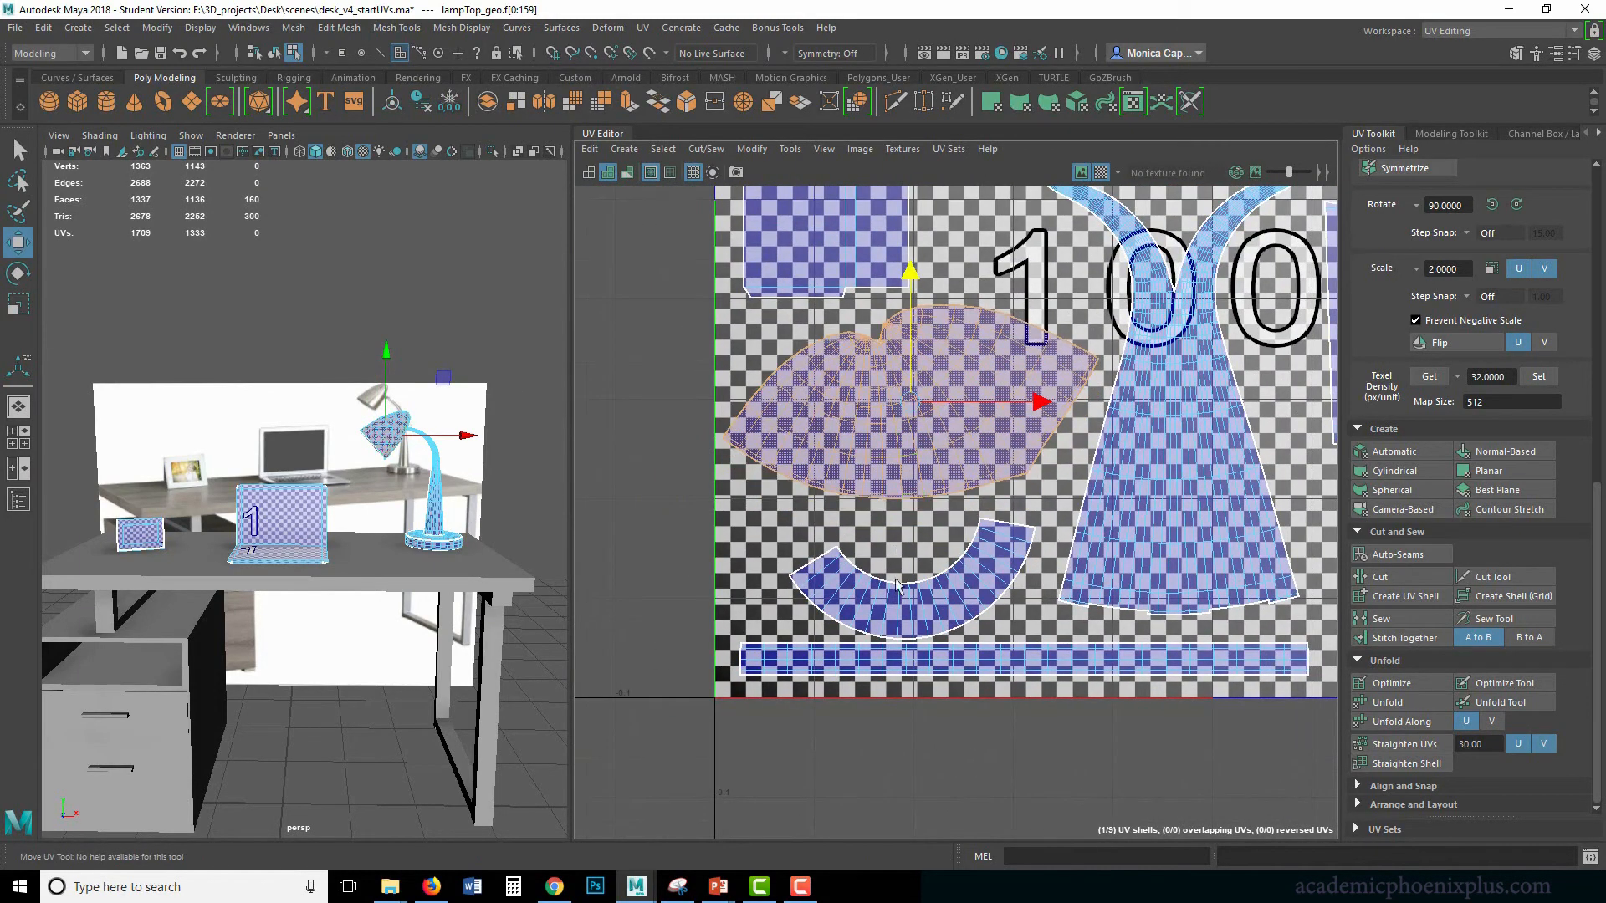
pyautogui.click(894, 598)
pyautogui.moveTo(910, 577); pyautogui.dragTo(898, 564)
pyautogui.press('r')
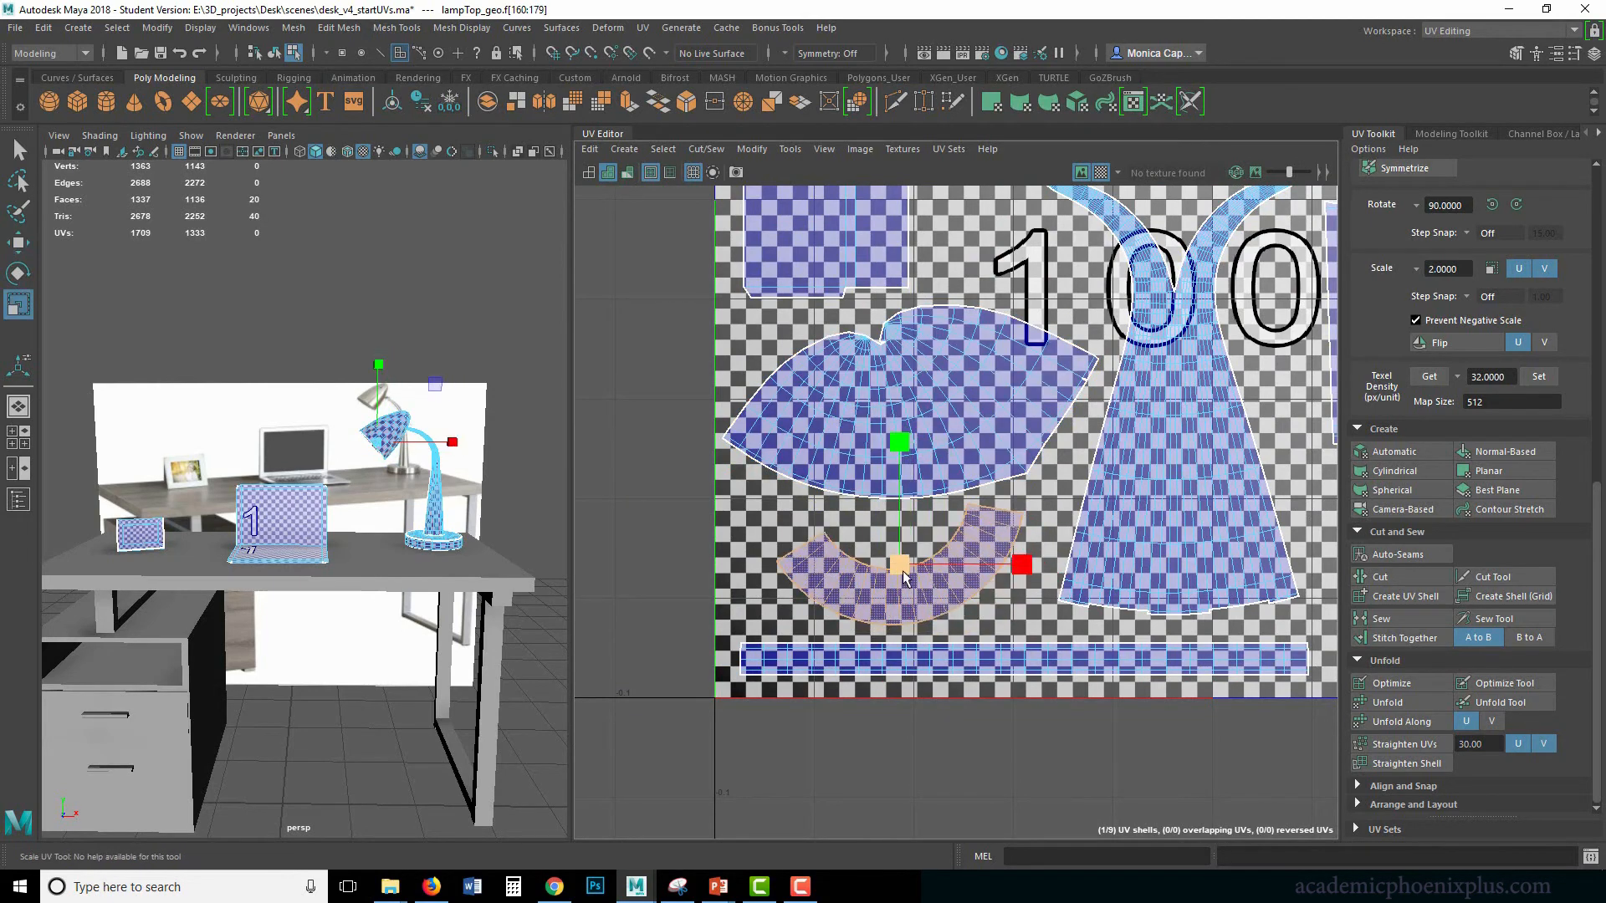
# Scale up the flared lamp stem shell and reposition it between the lampshade shells and the laptop shell.
pyautogui.scroll(-4, 1211, 364)
pyautogui.keyDown('alt'); pyautogui.moveTo(1209, 365); pyautogui.dragTo(937, 438, button='middle'); pyautogui.keyUp('alt')
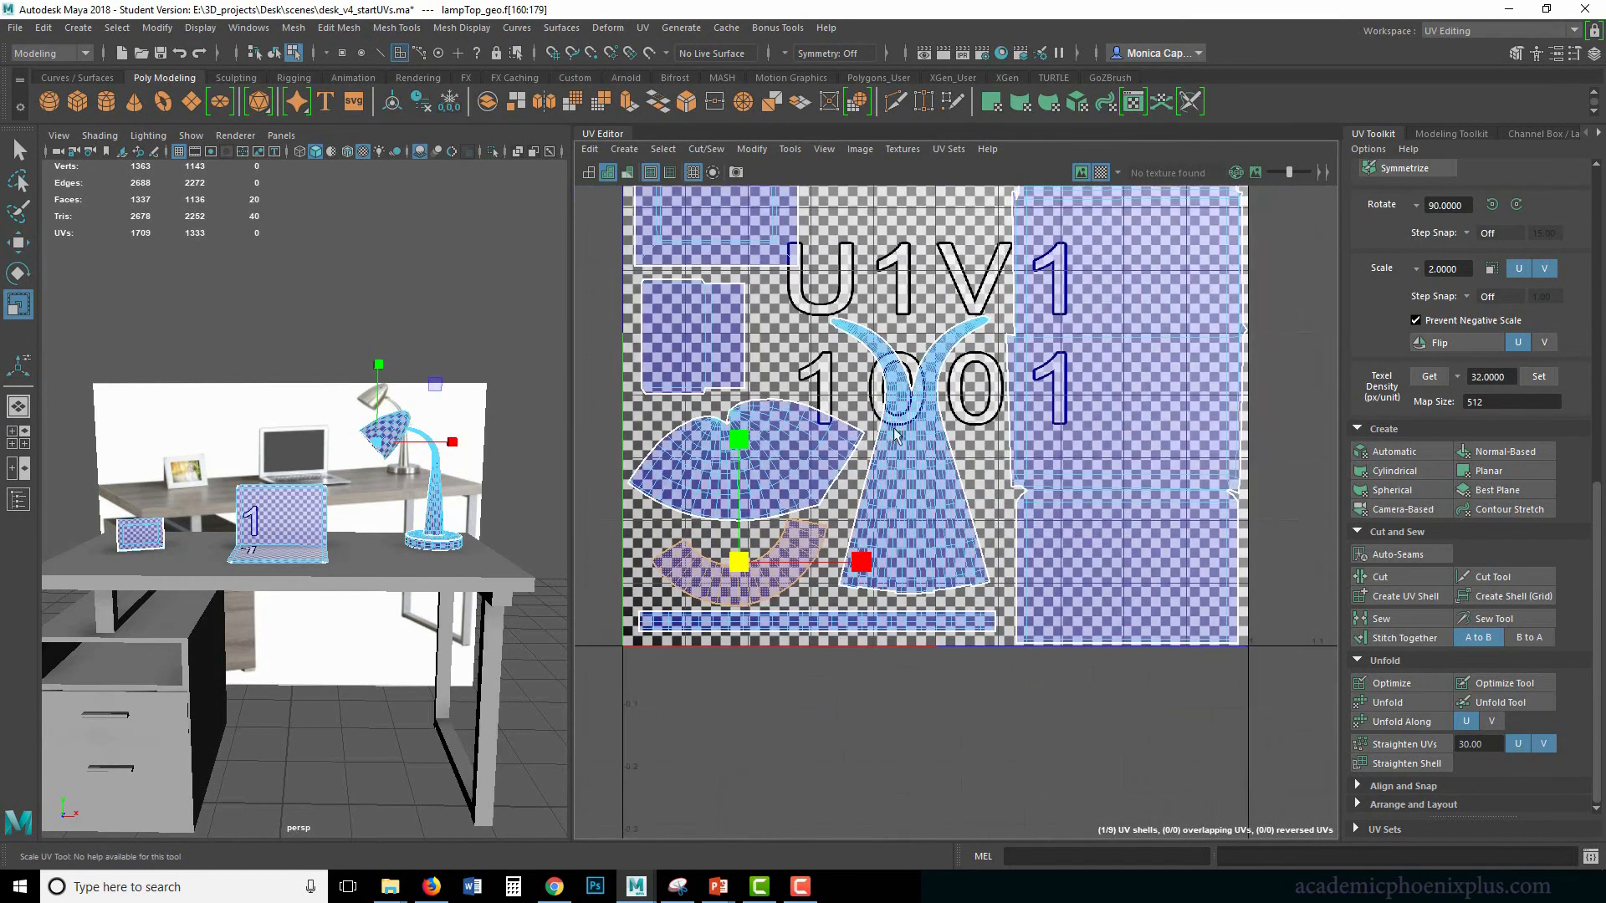
pyautogui.click(899, 482)
pyautogui.moveTo(910, 472)
pyautogui.mouseDown()
pyautogui.moveTo(928, 467)
pyautogui.moveTo(913, 452)
pyautogui.mouseUp()
pyautogui.press('w')
pyautogui.keyDown('alt'); pyautogui.moveTo(900, 469); pyautogui.dragTo(936, 411, button='middle'); pyautogui.keyUp('alt')
# Scale up the lamp base's long strip shell to fill the width between the tile border and the laptop shell.
pyautogui.click(878, 562)
pyautogui.doubleClick(878, 562)
pyautogui.press('r')
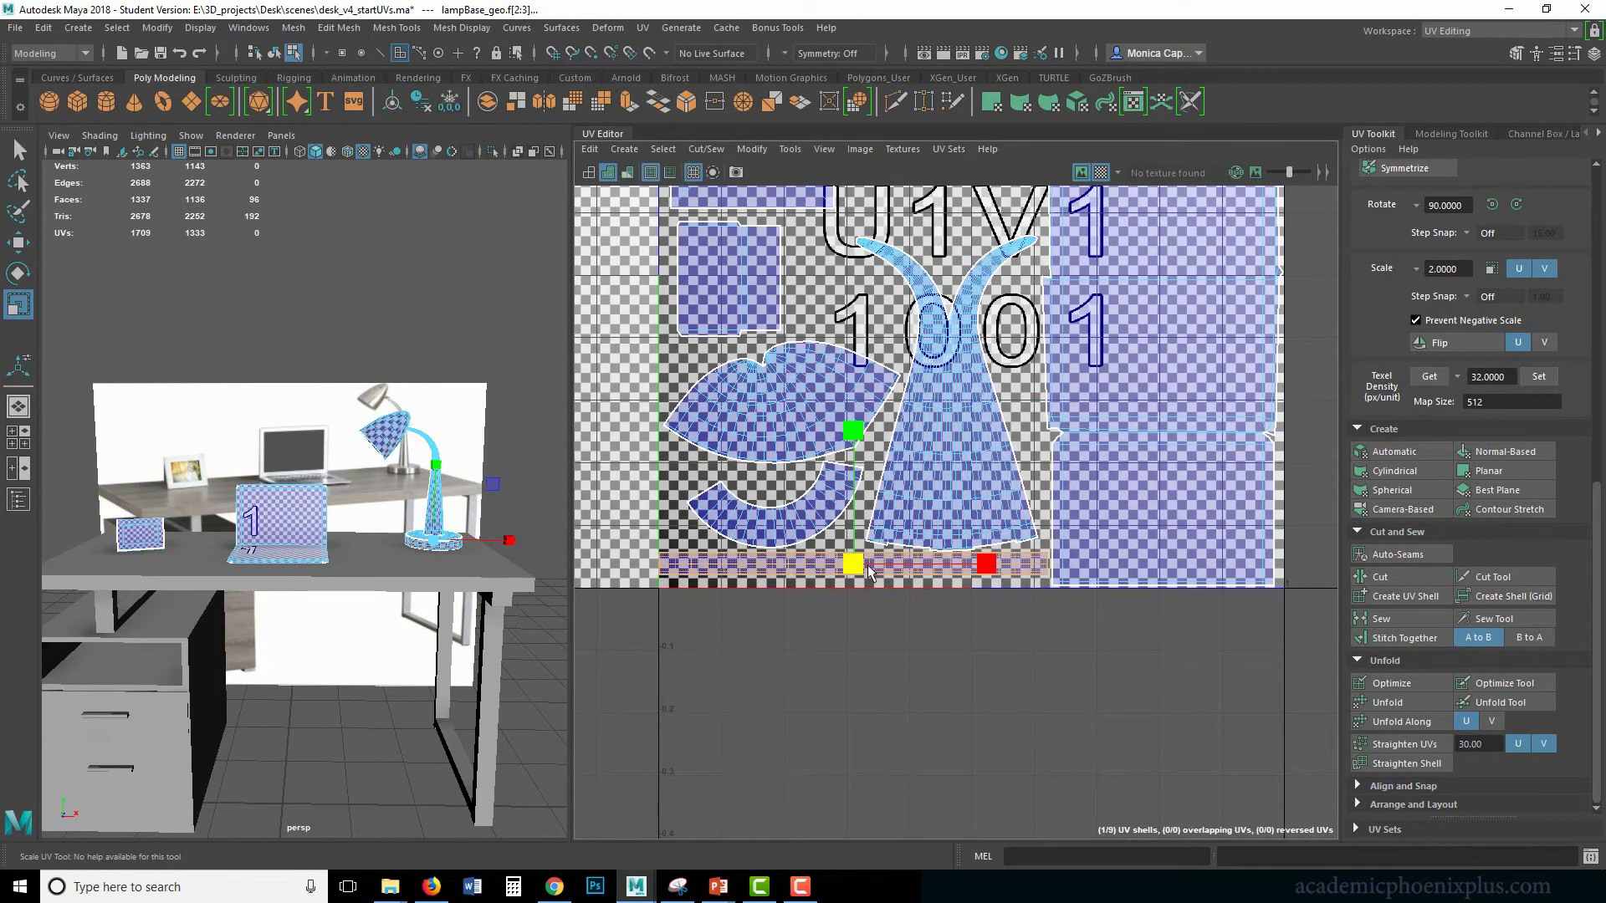
pyautogui.keyDown('alt'); pyautogui.moveTo(835, 574); pyautogui.dragTo(934, 667, button='middle'); pyautogui.keyUp('alt')
pyautogui.scroll(-2, 934, 666)
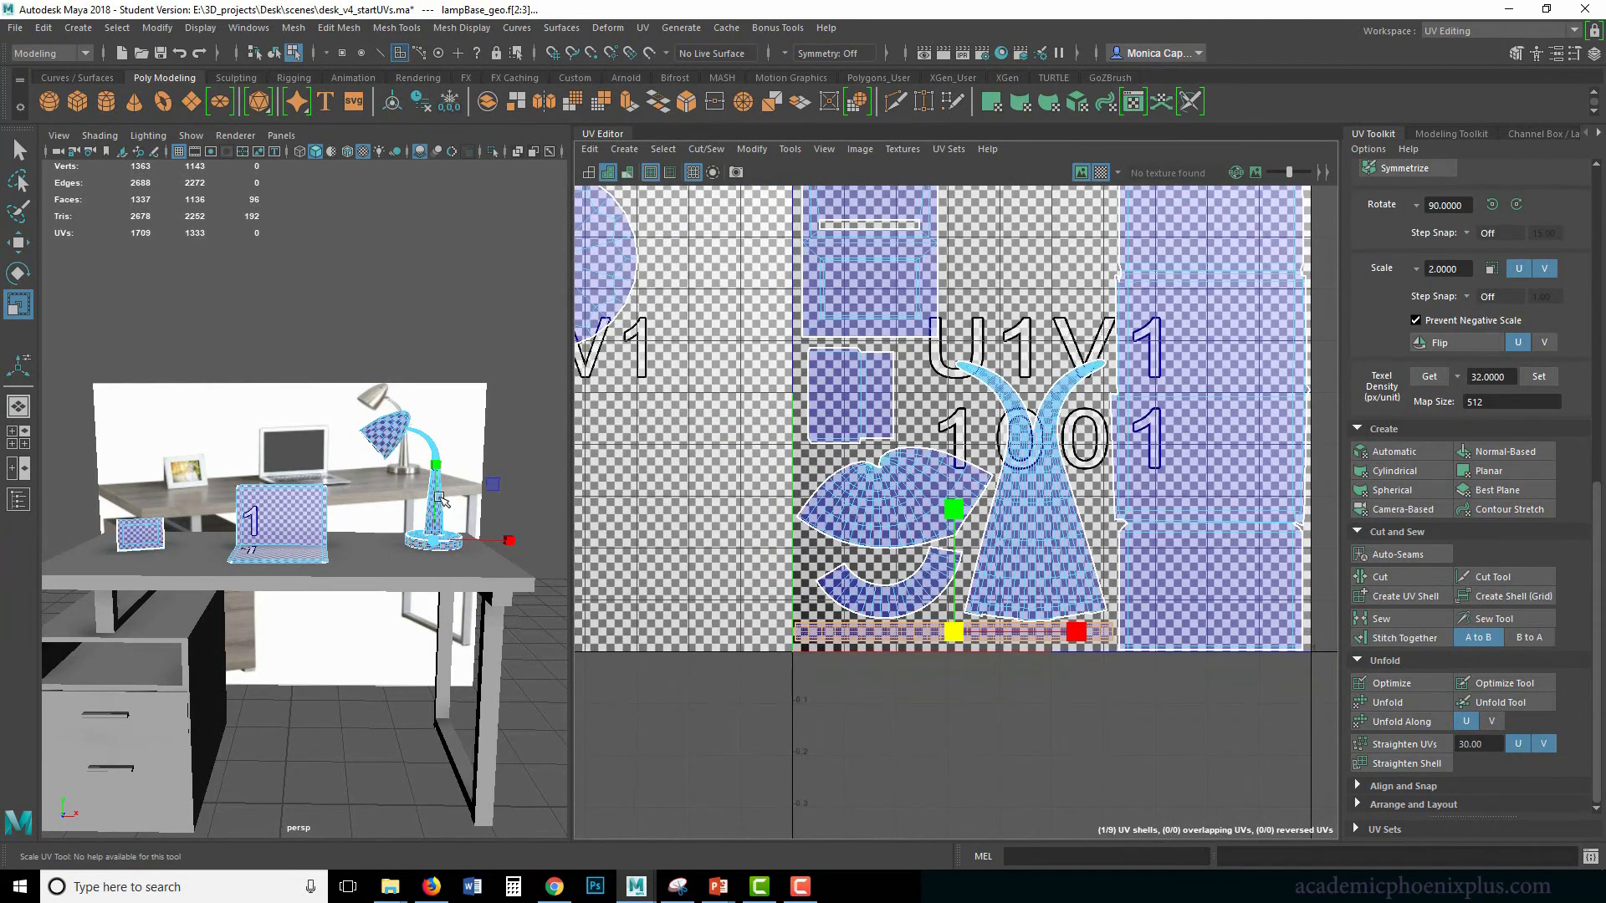
# Move both circular lamp base shells from U-1V1 into U1V1 above the lamp stem shell and scale them down.
pyautogui.scroll(-3, 1052, 485)
pyautogui.keyDown('alt'); pyautogui.moveTo(1052, 485); pyautogui.dragTo(1032, 531, button='middle'); pyautogui.keyUp('alt')
pyautogui.doubleClick(679, 396)
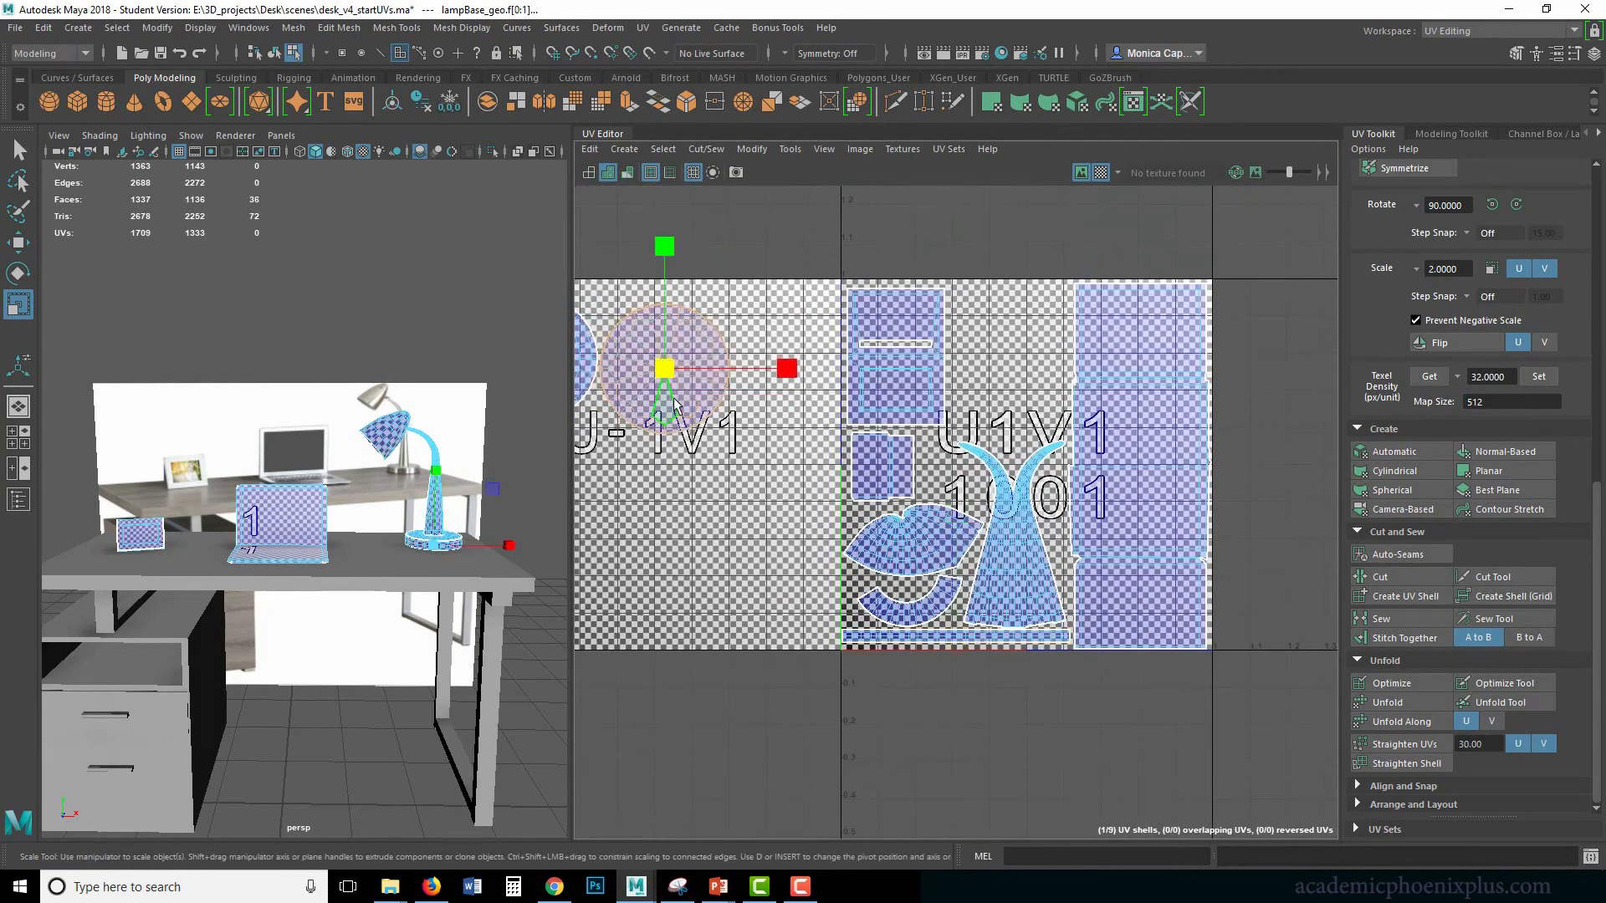
pyautogui.keyDown('alt'); pyautogui.moveTo(710, 434); pyautogui.dragTo(851, 448, button='middle'); pyautogui.keyUp('alt')
pyautogui.keyDown('shift'); pyautogui.doubleClick(678, 400); pyautogui.keyUp('shift')
pyautogui.moveTo(743, 379); pyautogui.dragTo(1126, 422)
pyautogui.press('w')
pyautogui.press('r')
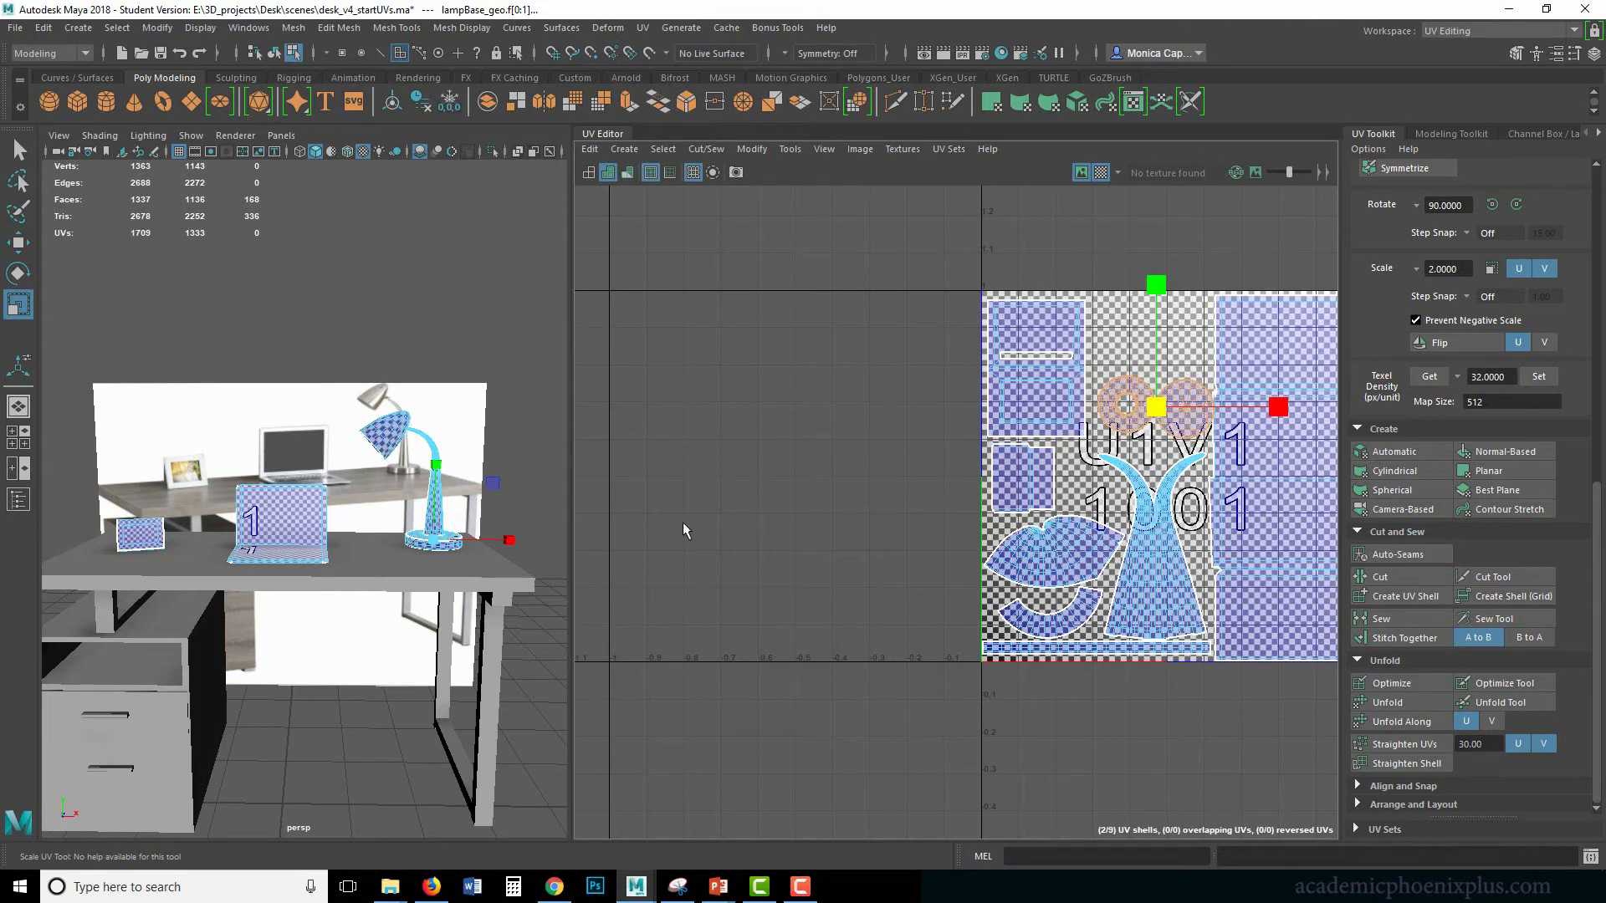
# Move the smaller picture frame shell up beside the larger frame shell and scale it up slightly.
pyautogui.scroll(6, 382, 529)
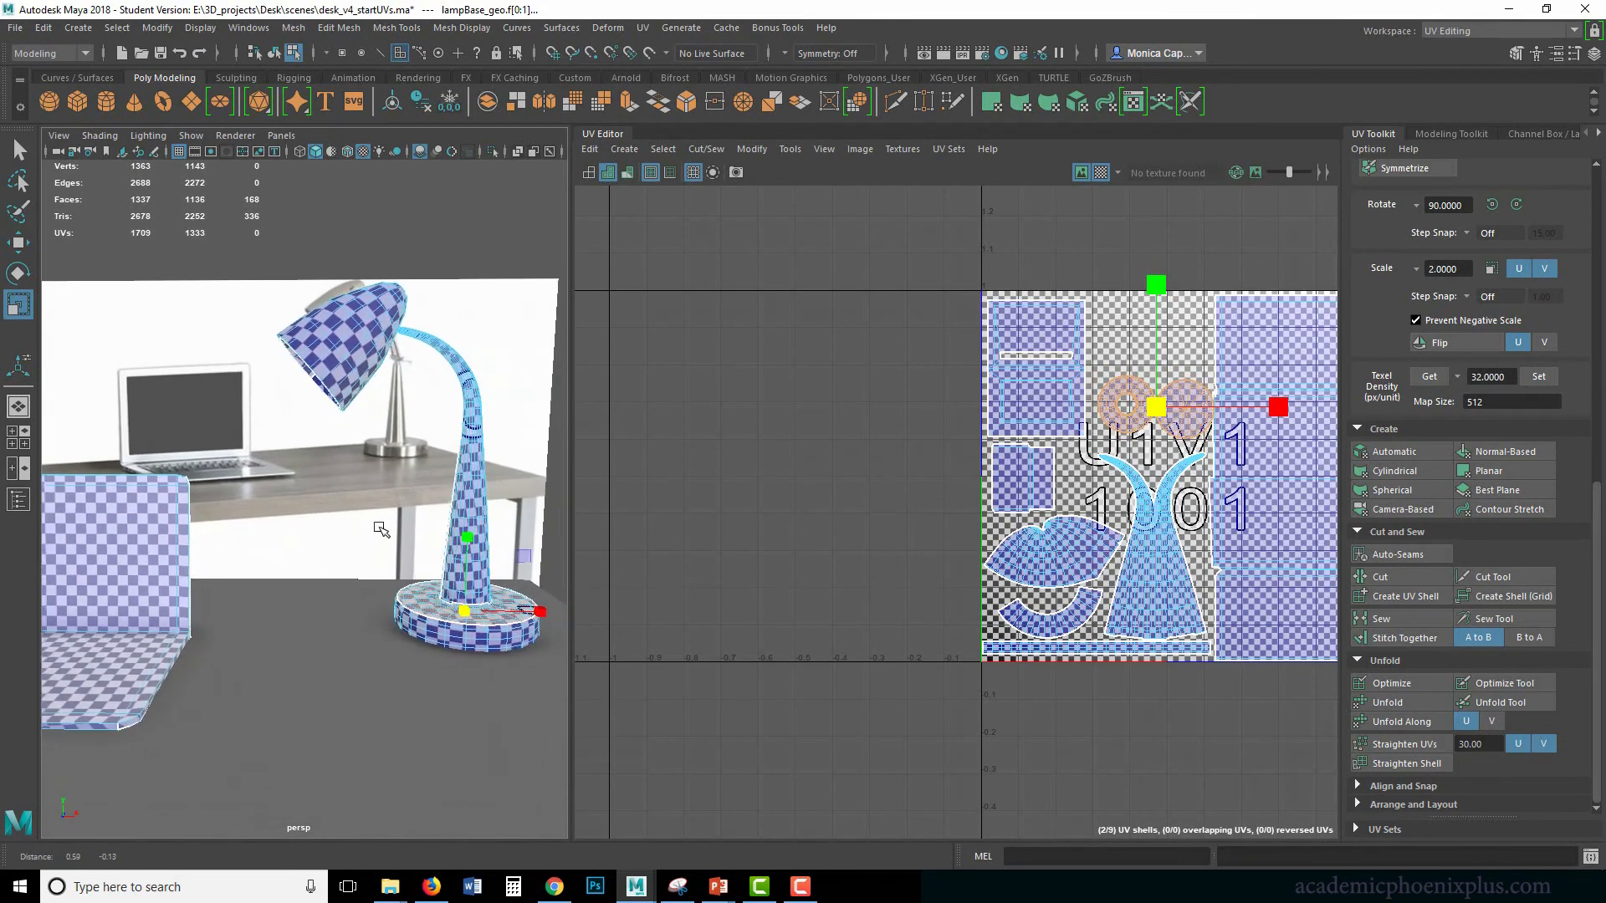
pyautogui.keyDown('alt'); pyautogui.moveTo(382, 530); pyautogui.dragTo(331, 530, button='right'); pyautogui.keyUp('alt')
pyautogui.keyDown('alt'); pyautogui.moveTo(331, 530); pyautogui.dragTo(373, 492, button='middle'); pyautogui.keyUp('alt')
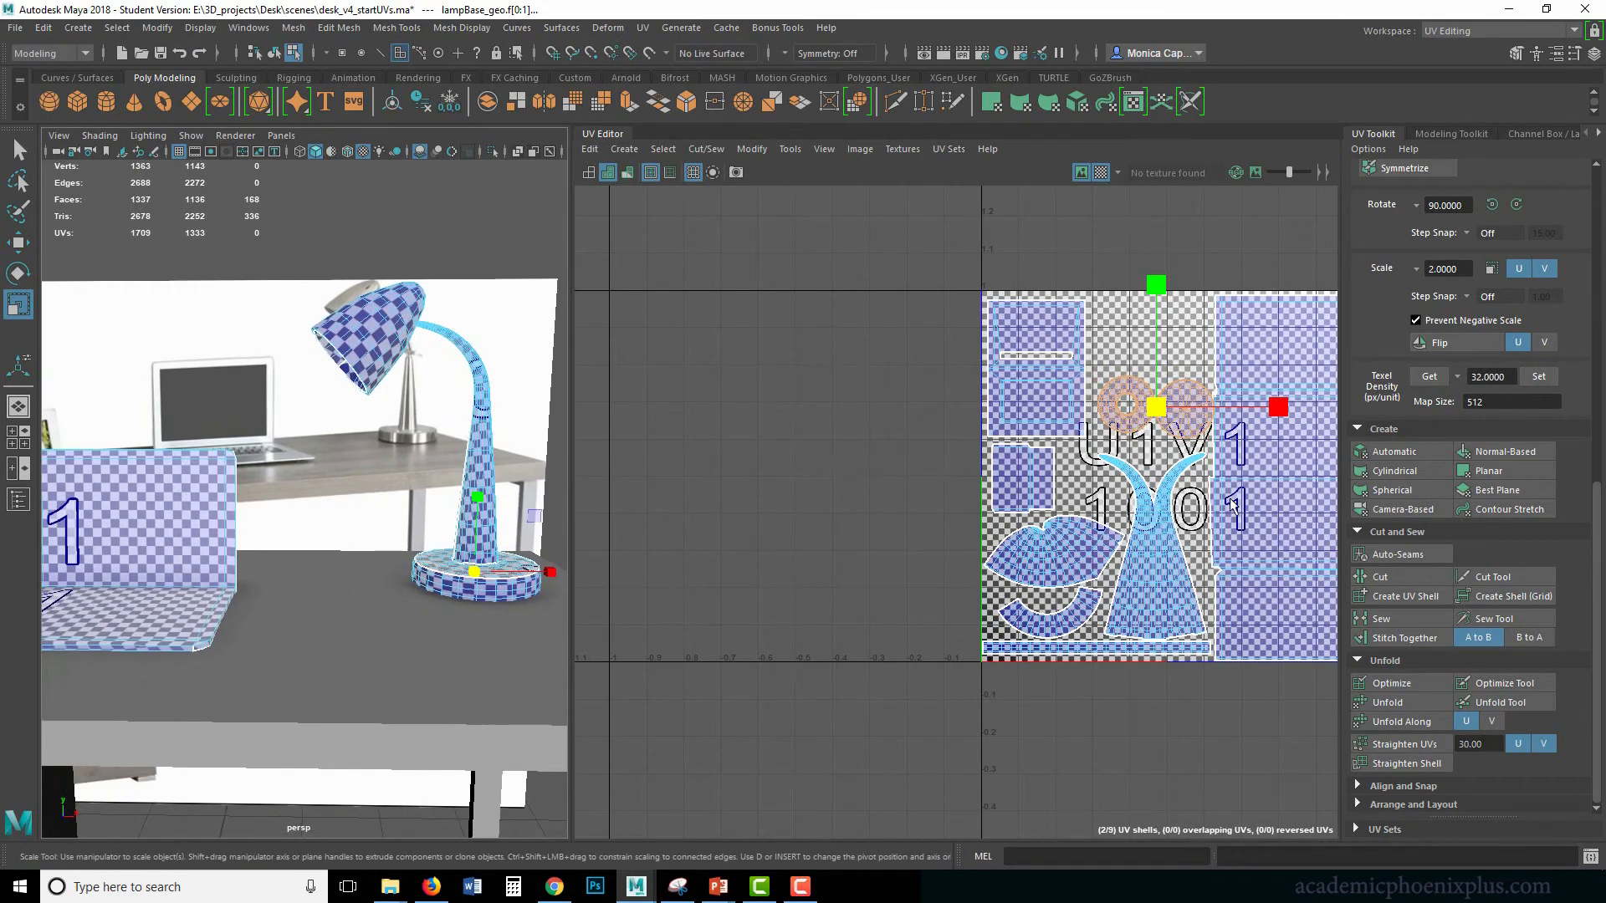
pyautogui.click(1134, 425)
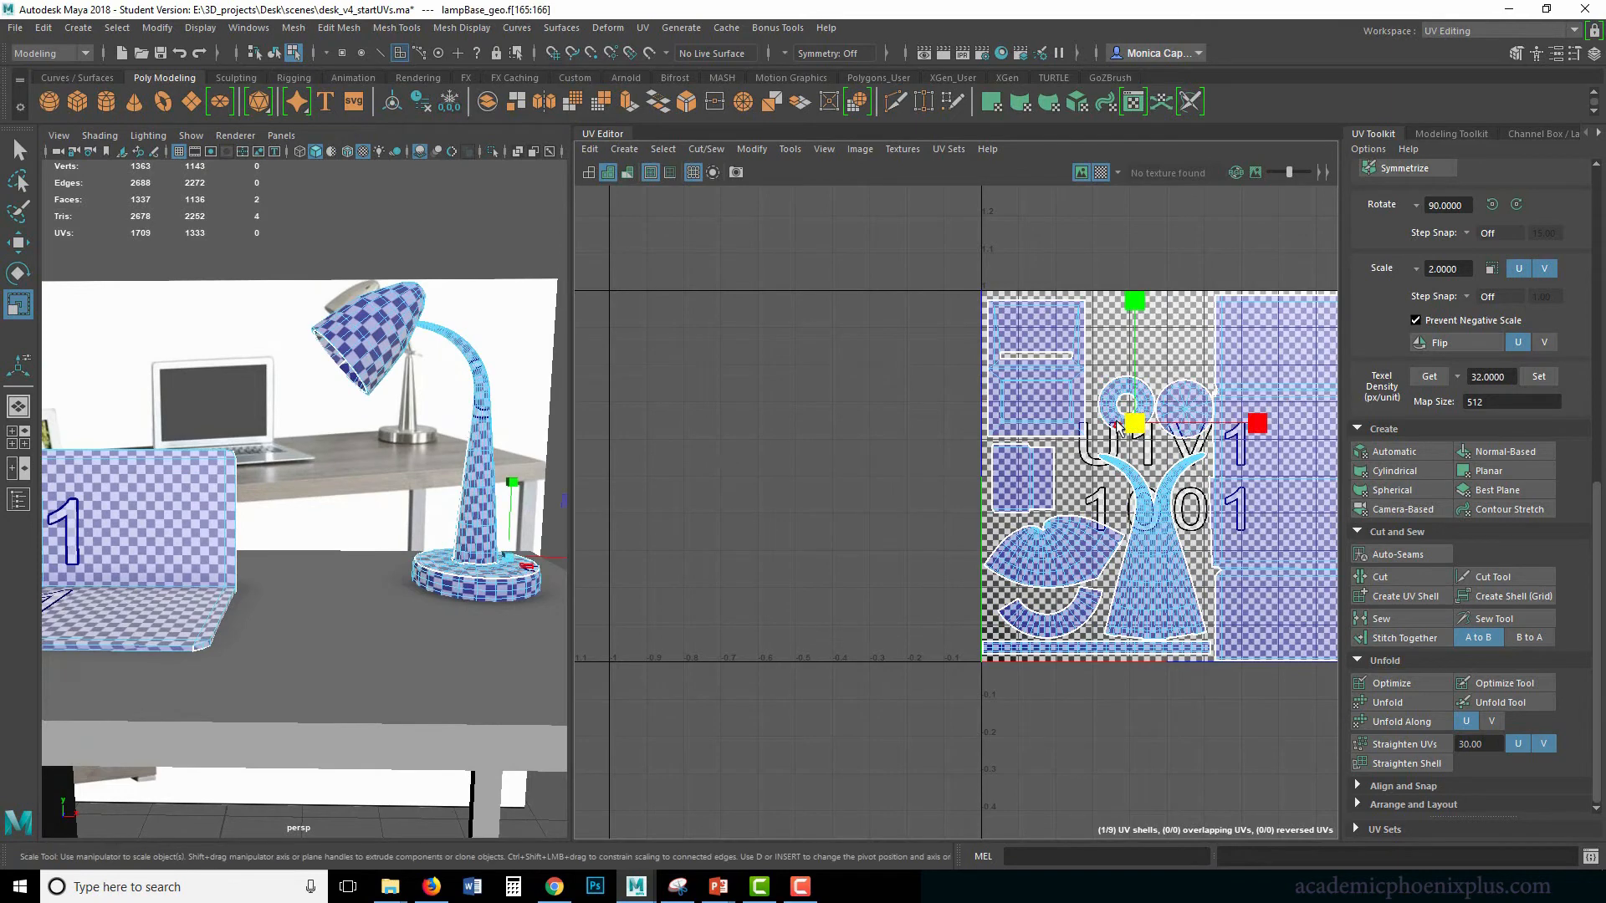
pyautogui.press('w')
pyautogui.click(1022, 478)
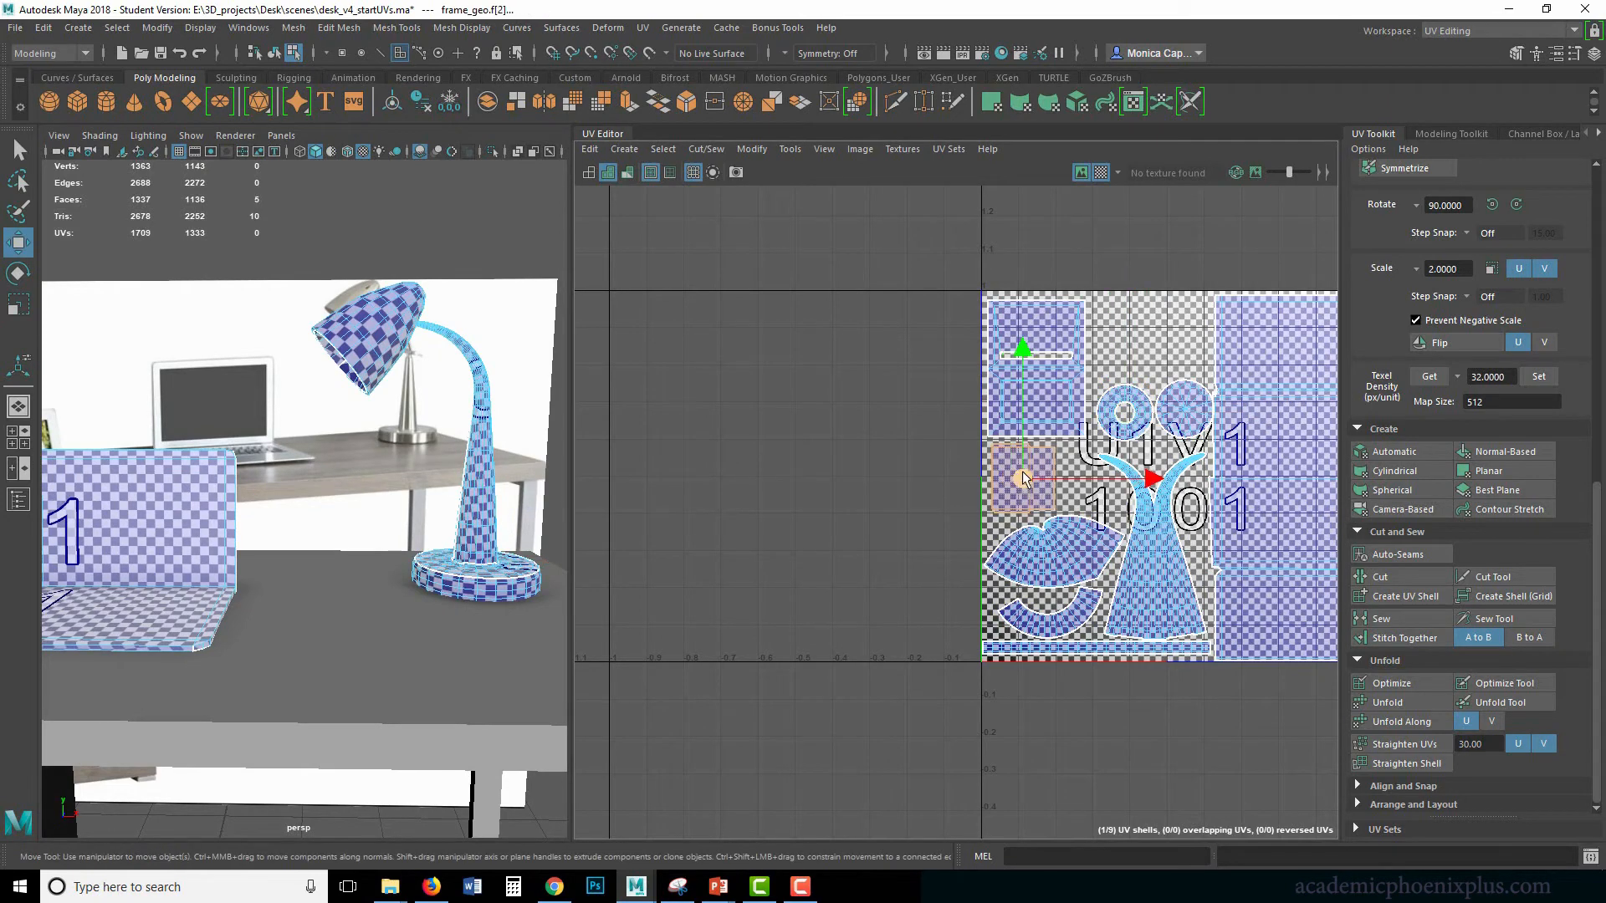
pyautogui.moveTo(1023, 479); pyautogui.dragTo(1143, 339)
pyautogui.press('r')
# Move the two circular lamp base shells into the gap above the outer lampshade shell and scale them down slightly.
pyautogui.doubleClick(1126, 423)
pyautogui.keyDown('shift'); pyautogui.doubleClick(1180, 431); pyautogui.keyUp('shift')
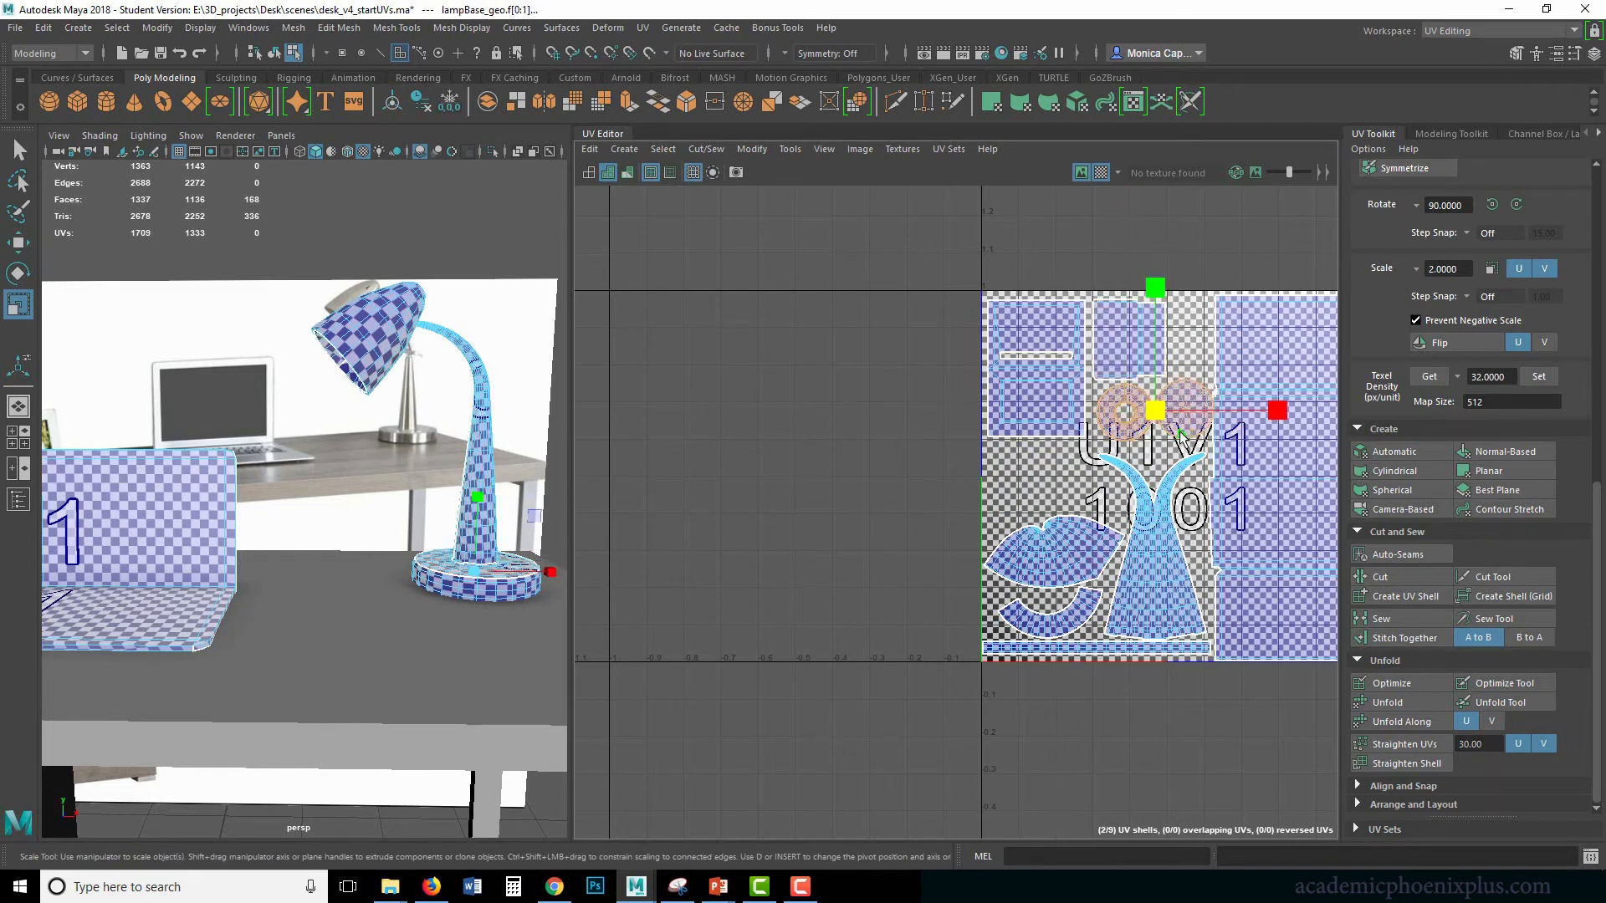
pyautogui.press('w')
pyautogui.moveTo(1160, 413); pyautogui.dragTo(1051, 492)
pyautogui.press('r')
pyautogui.press('w')
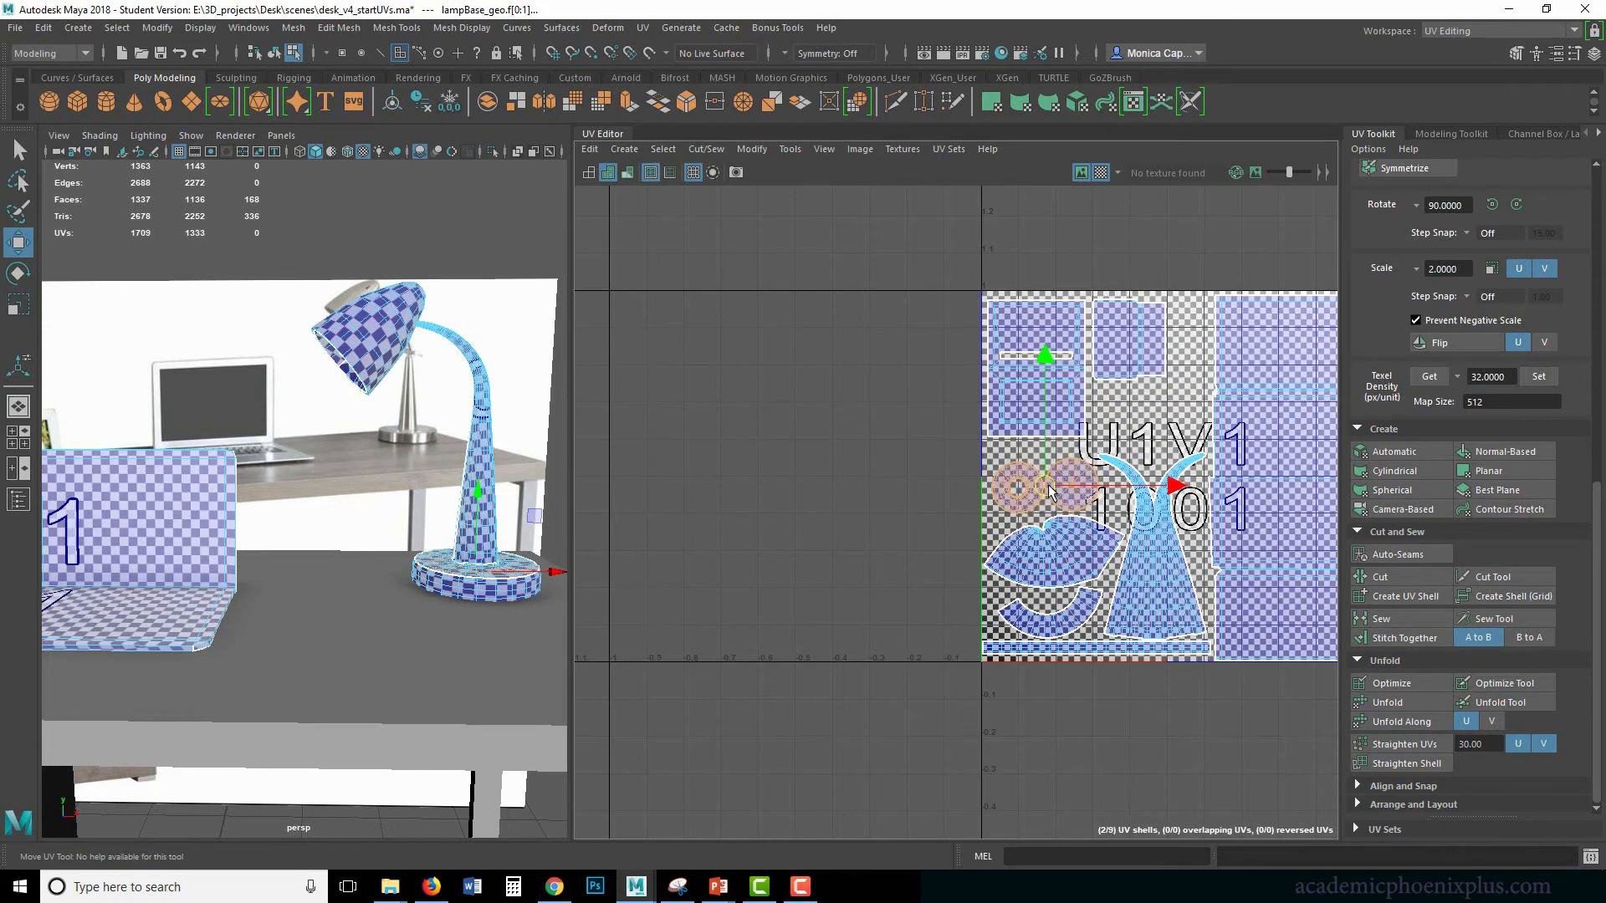
# Scale up the larger picture frame shell and adjust the smaller frame shell beside it.
pyautogui.doubleClick(1022, 422)
pyautogui.press('r')
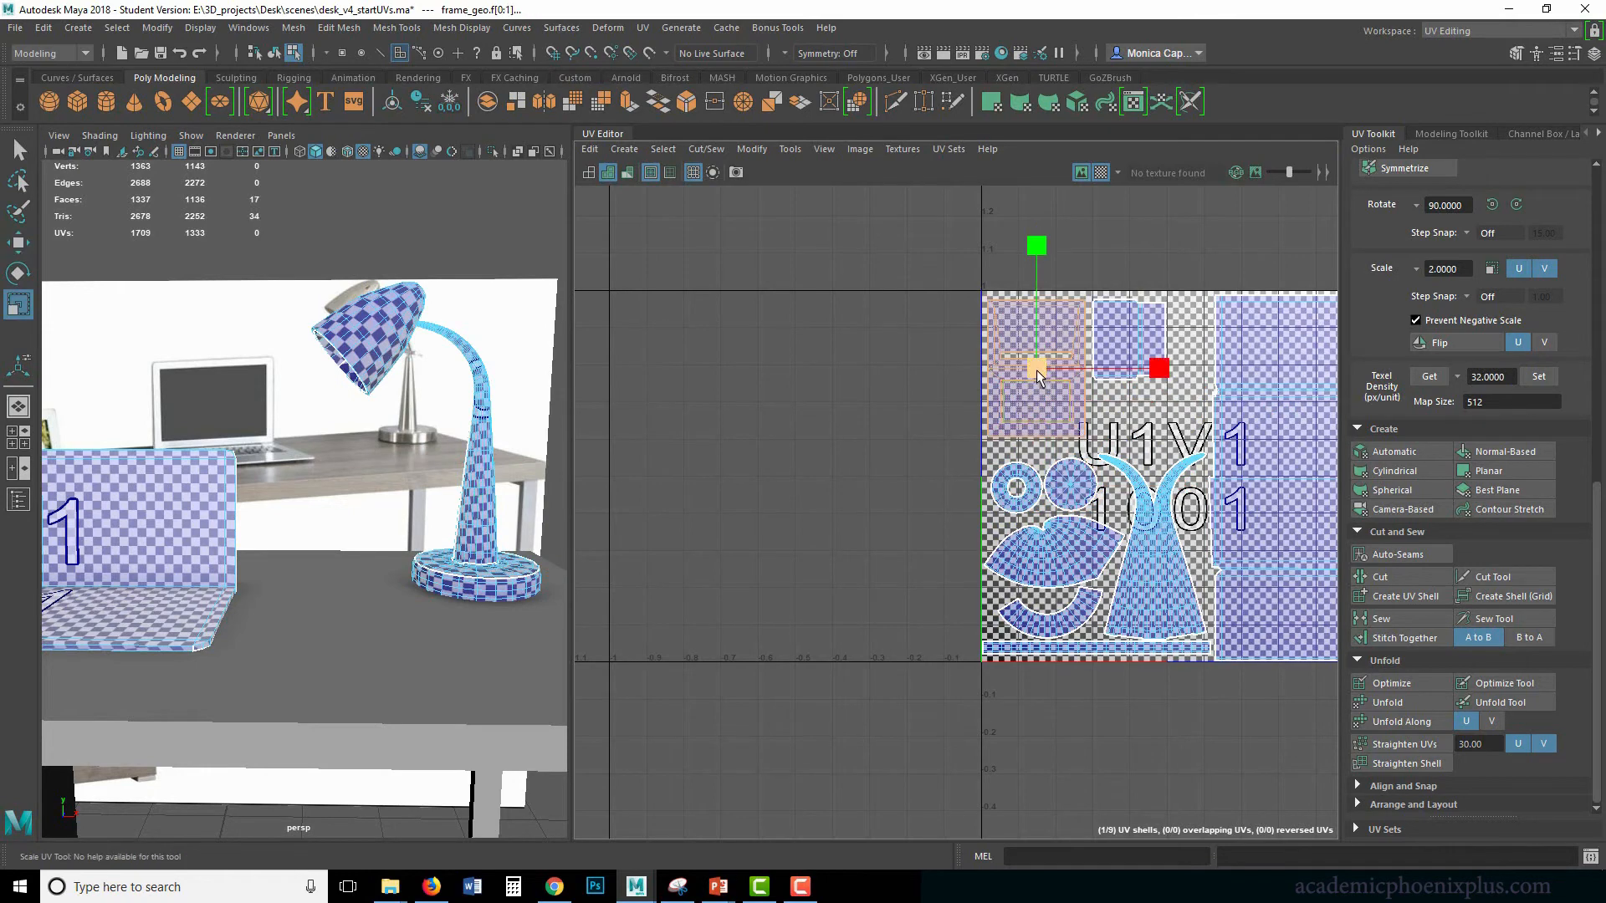
pyautogui.doubleClick(1122, 361)
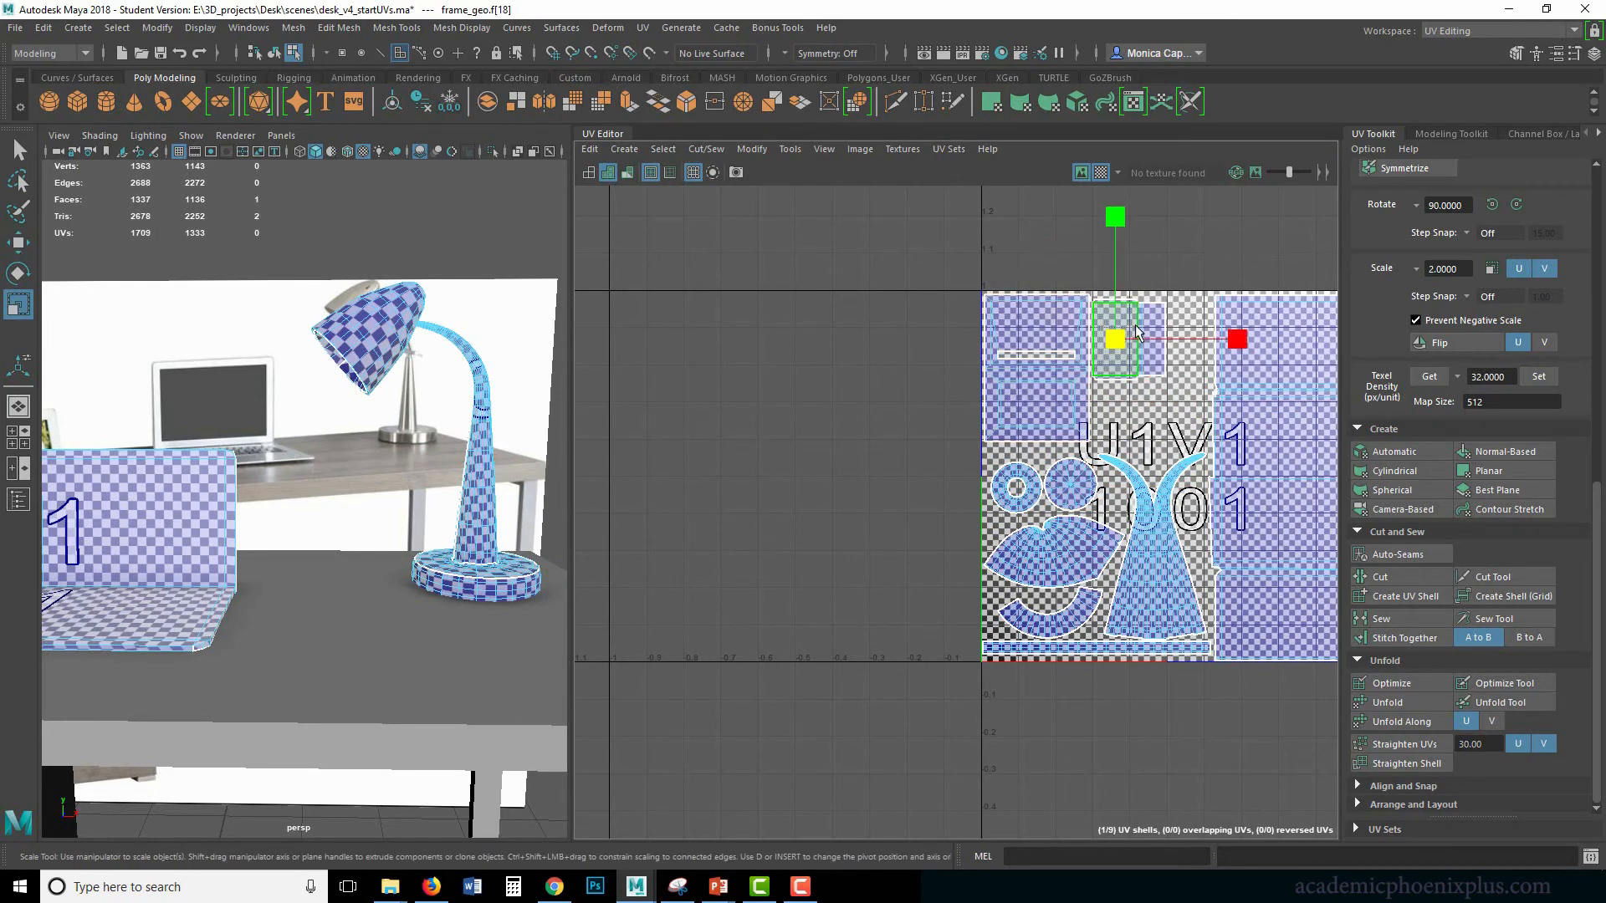
pyautogui.press('w')
pyautogui.moveTo(1124, 350); pyautogui.dragTo(1129, 353)
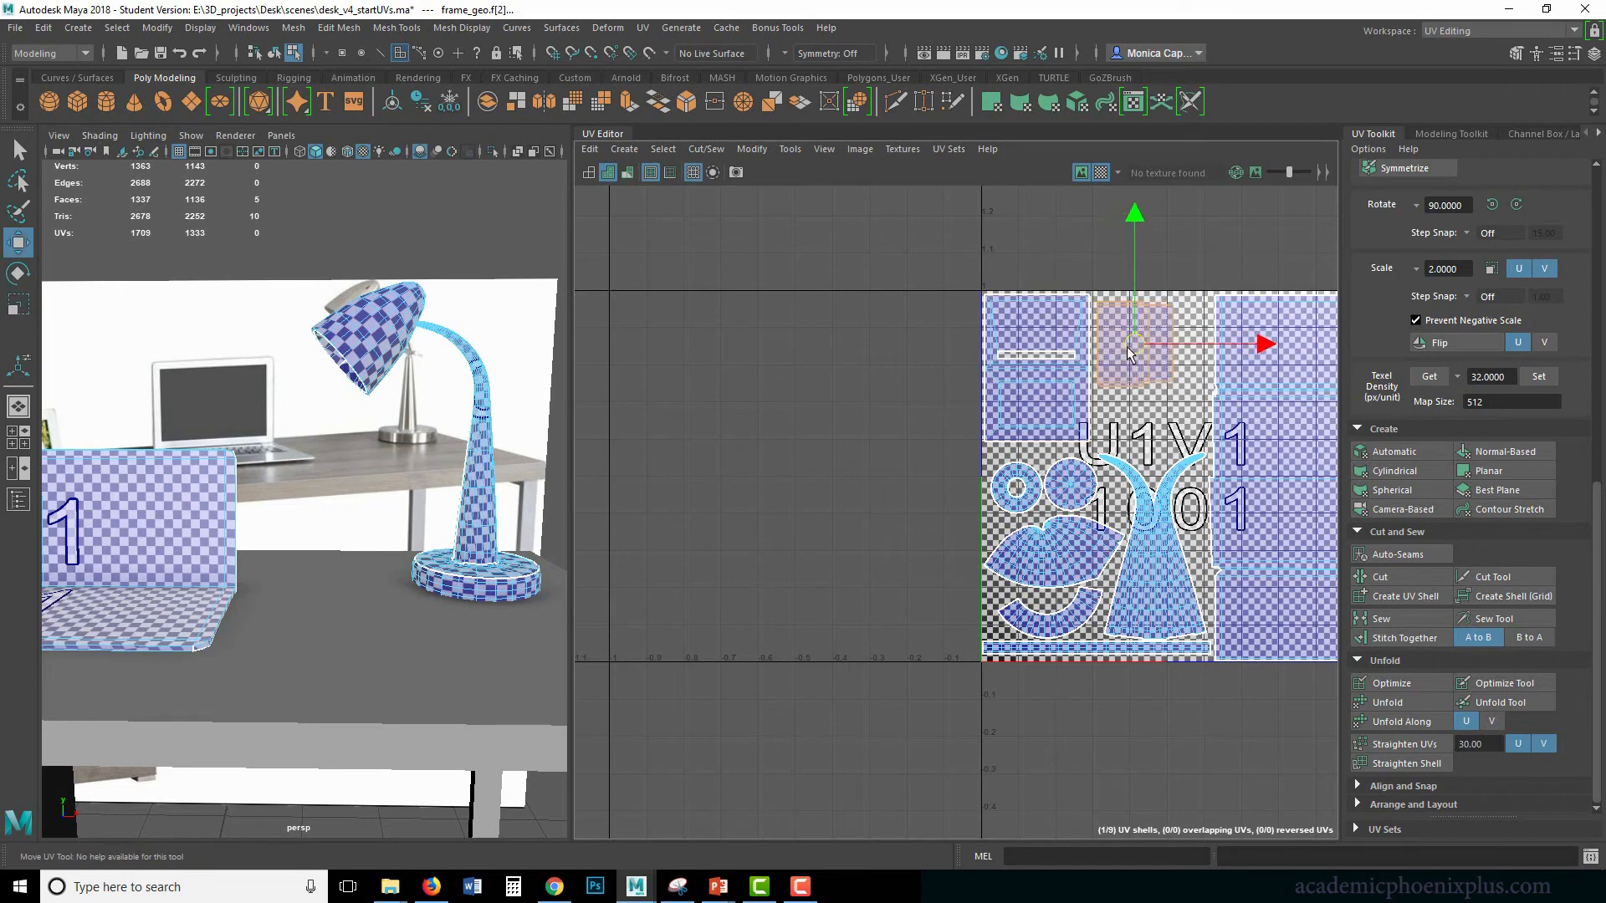
# Rotate the inner lampshade shell slightly to level it and fine-tune the outer lampshade shell above it.
pyautogui.keyDown('alt'); pyautogui.moveTo(1016, 563); pyautogui.dragTo(868, 538, button='middle'); pyautogui.keyUp('alt')
pyautogui.doubleClick(888, 603)
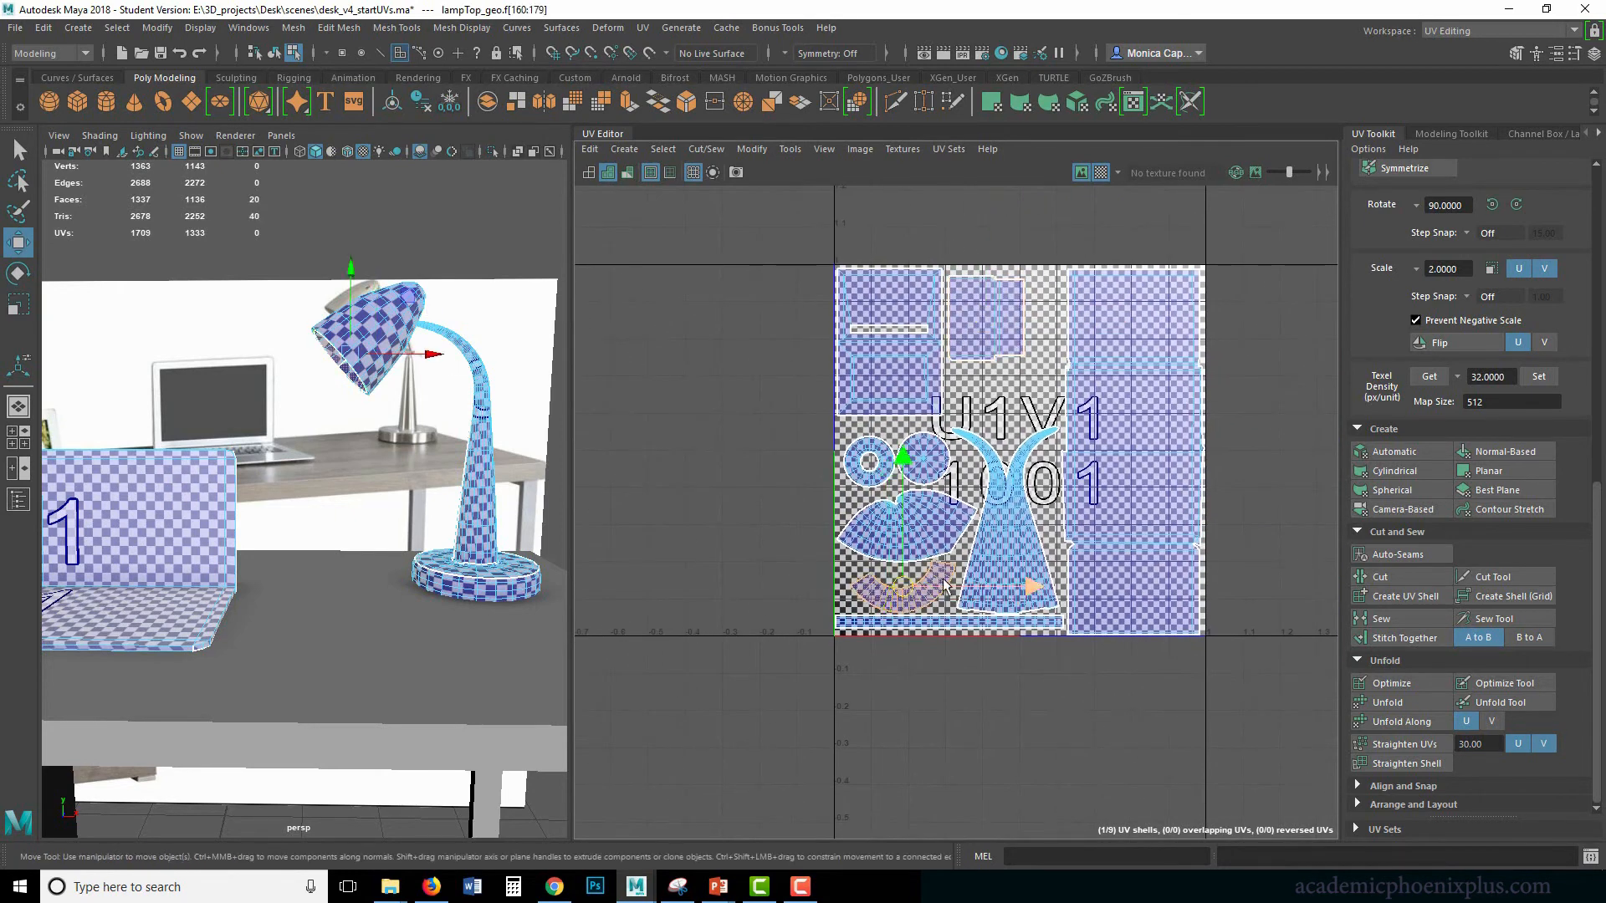
pyautogui.press('e')
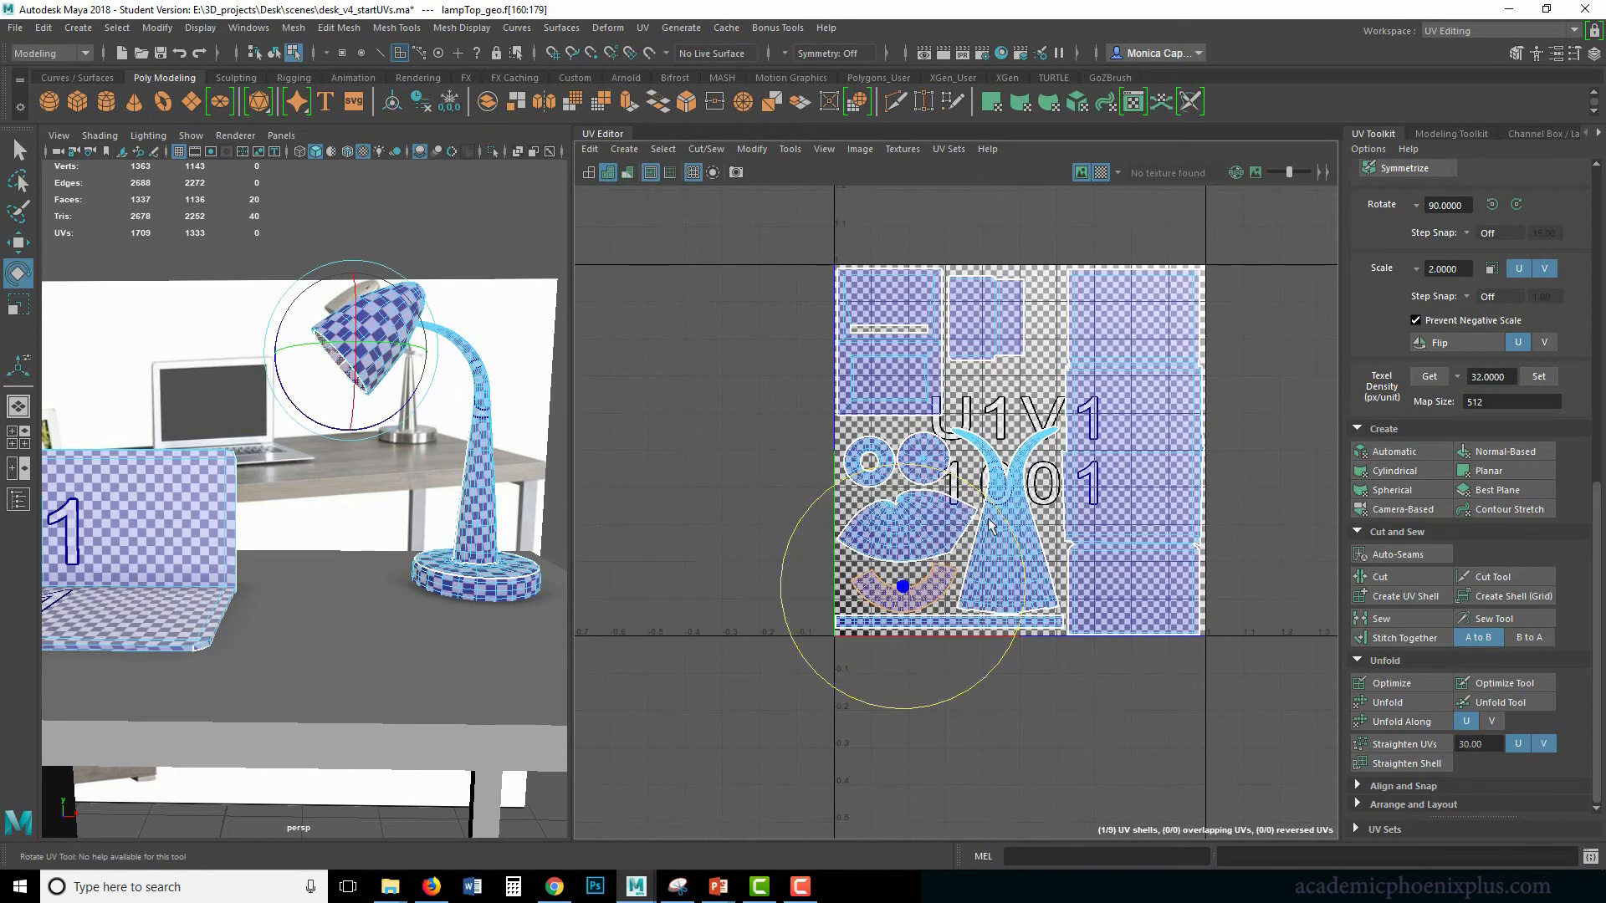
pyautogui.press('w')
pyautogui.doubleClick(916, 535)
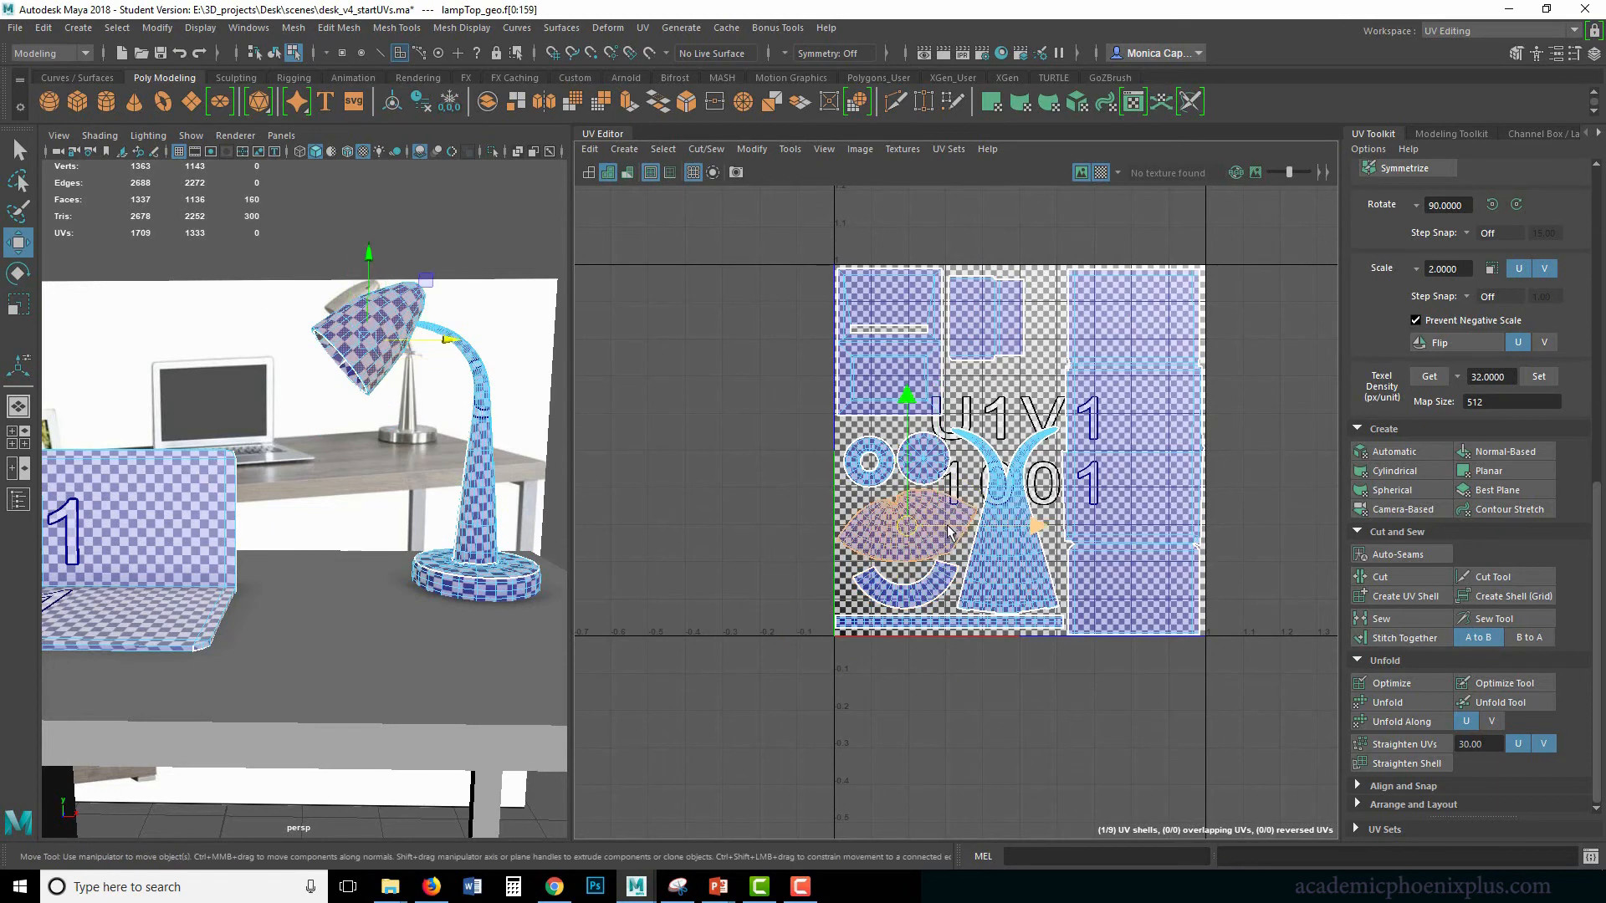
pyautogui.press('r')
pyautogui.click(828, 733)
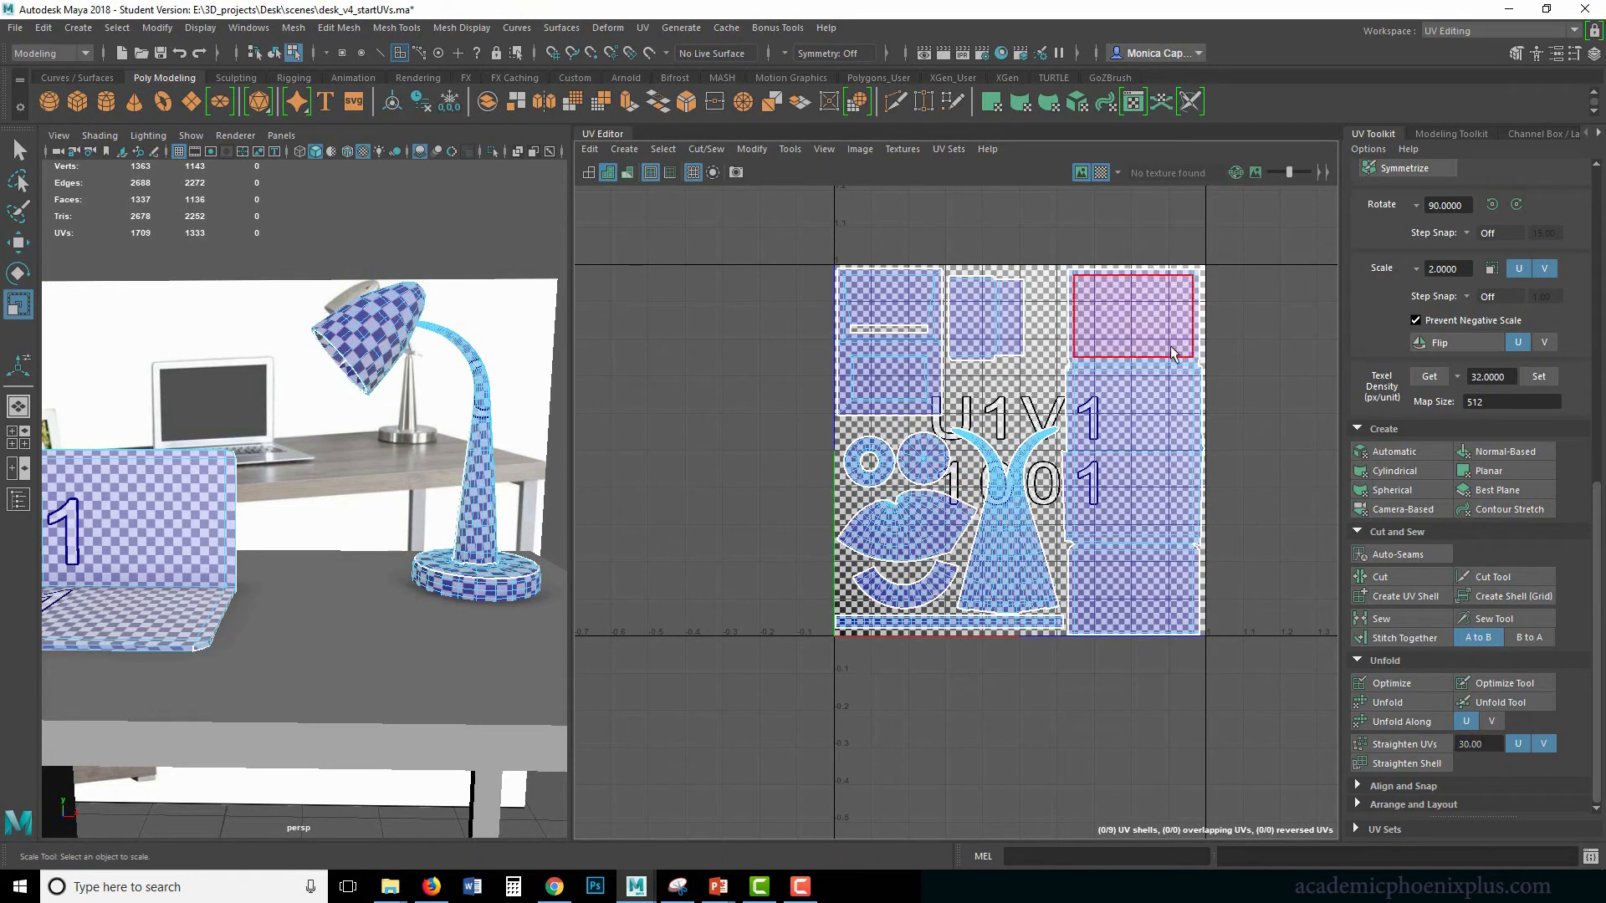
# Nudge the whole laptop shell vertically so it sits inside the U1V1 tile.
pyautogui.keyDown('alt'); pyautogui.moveTo(924, 411); pyautogui.dragTo(833, 423, button='middle'); pyautogui.keyUp('alt')
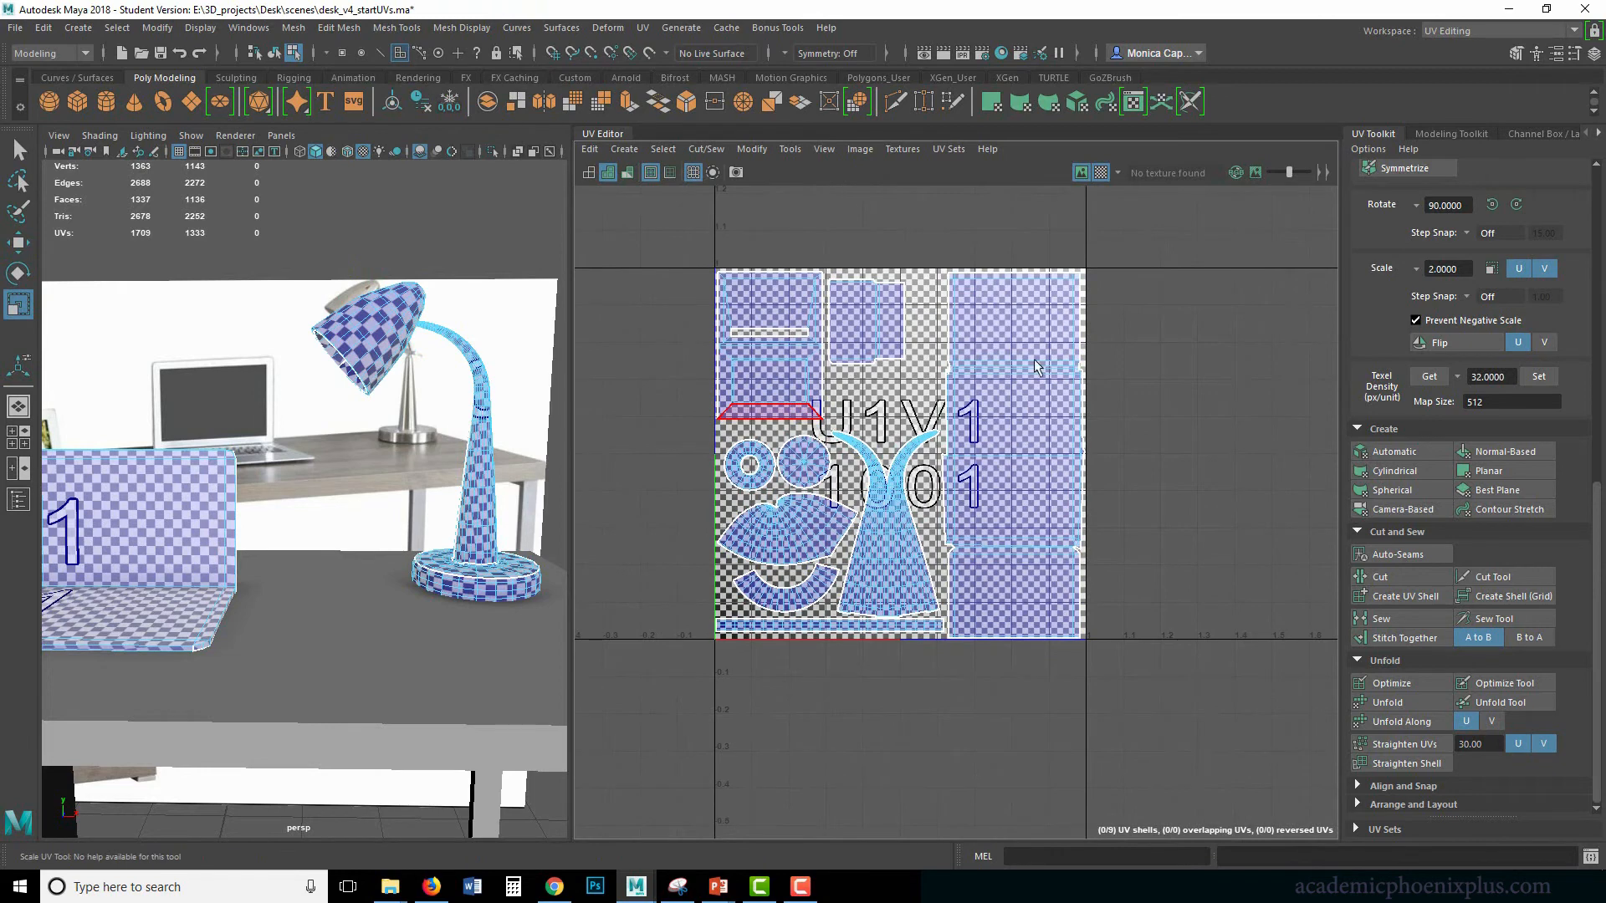
pyautogui.click(1022, 412)
pyautogui.press('w')
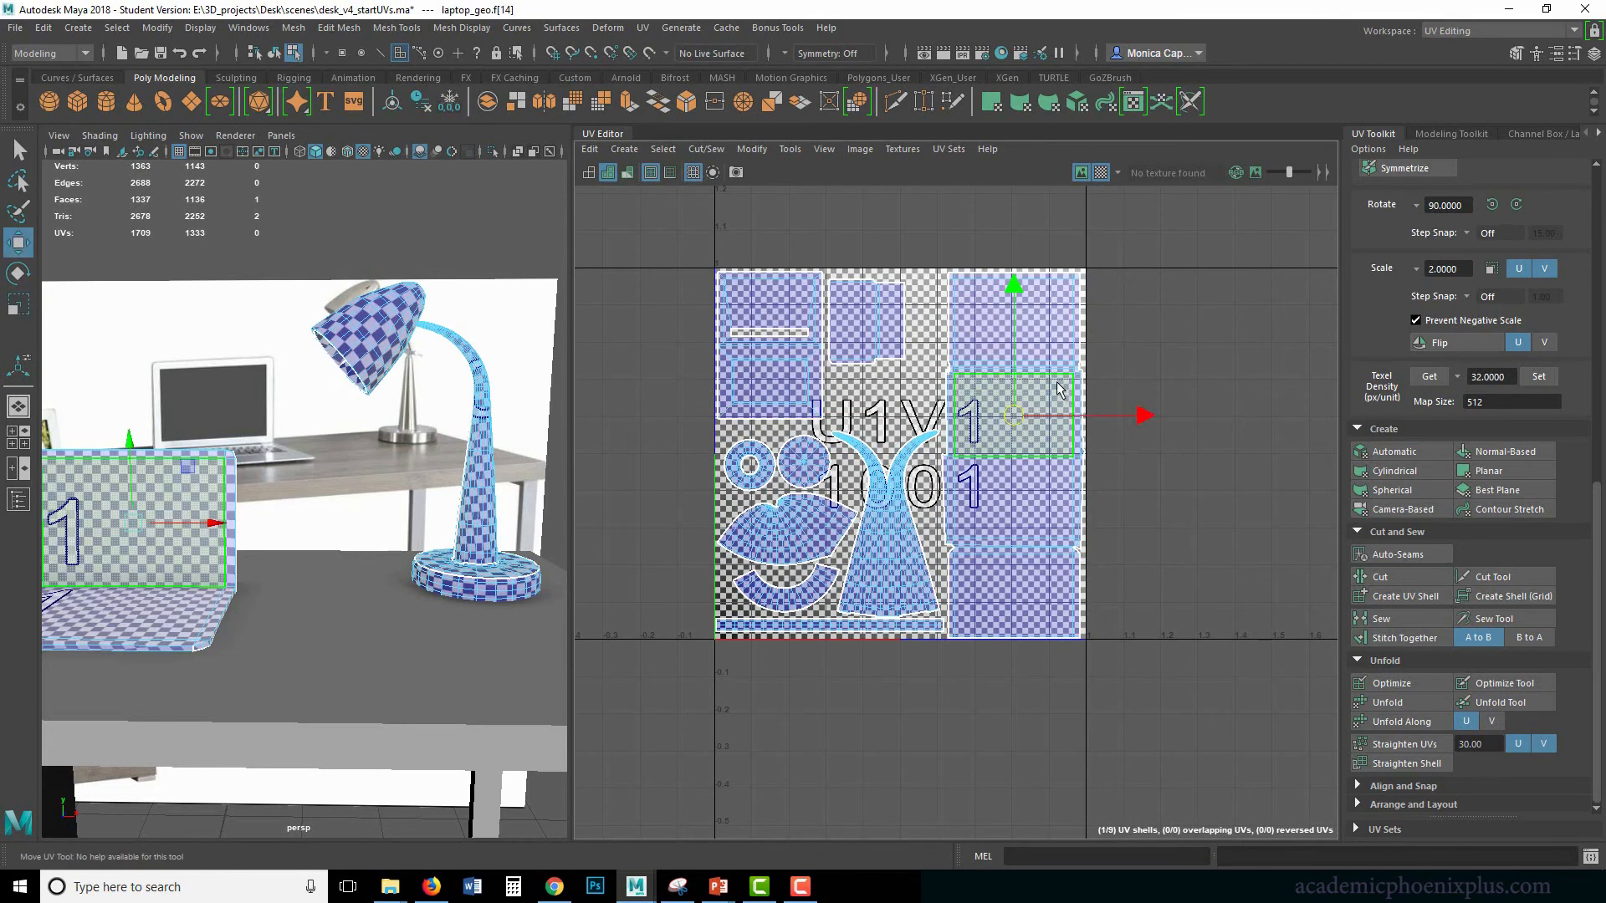
pyautogui.doubleClick(1057, 383)
pyautogui.moveTo(1014, 324); pyautogui.dragTo(1015, 320)
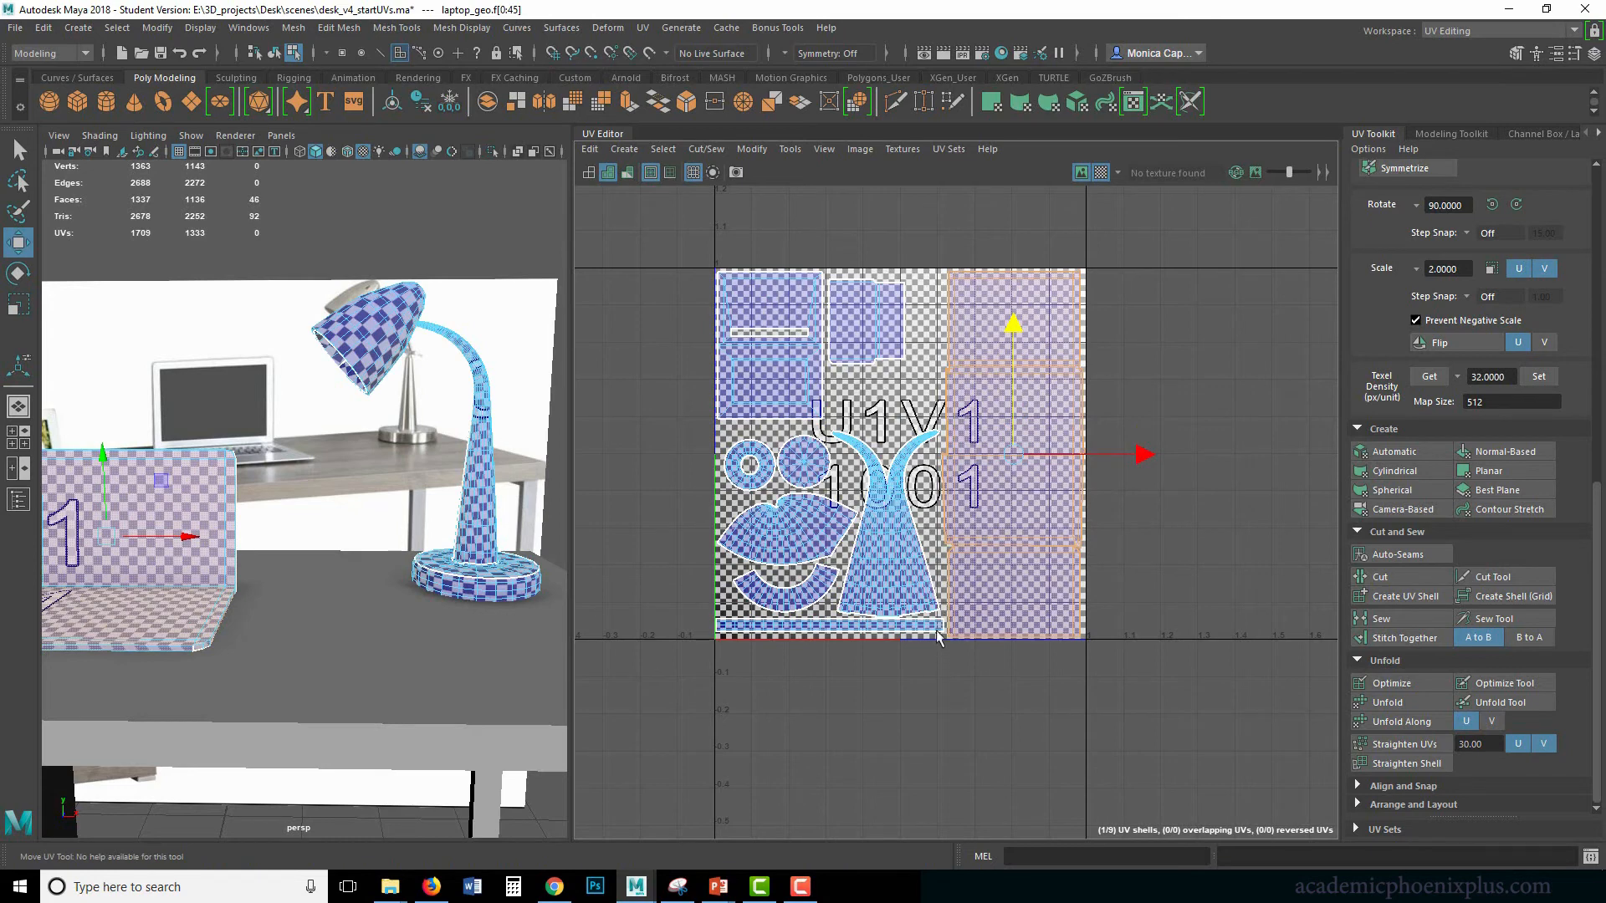
pyautogui.click(1205, 489)
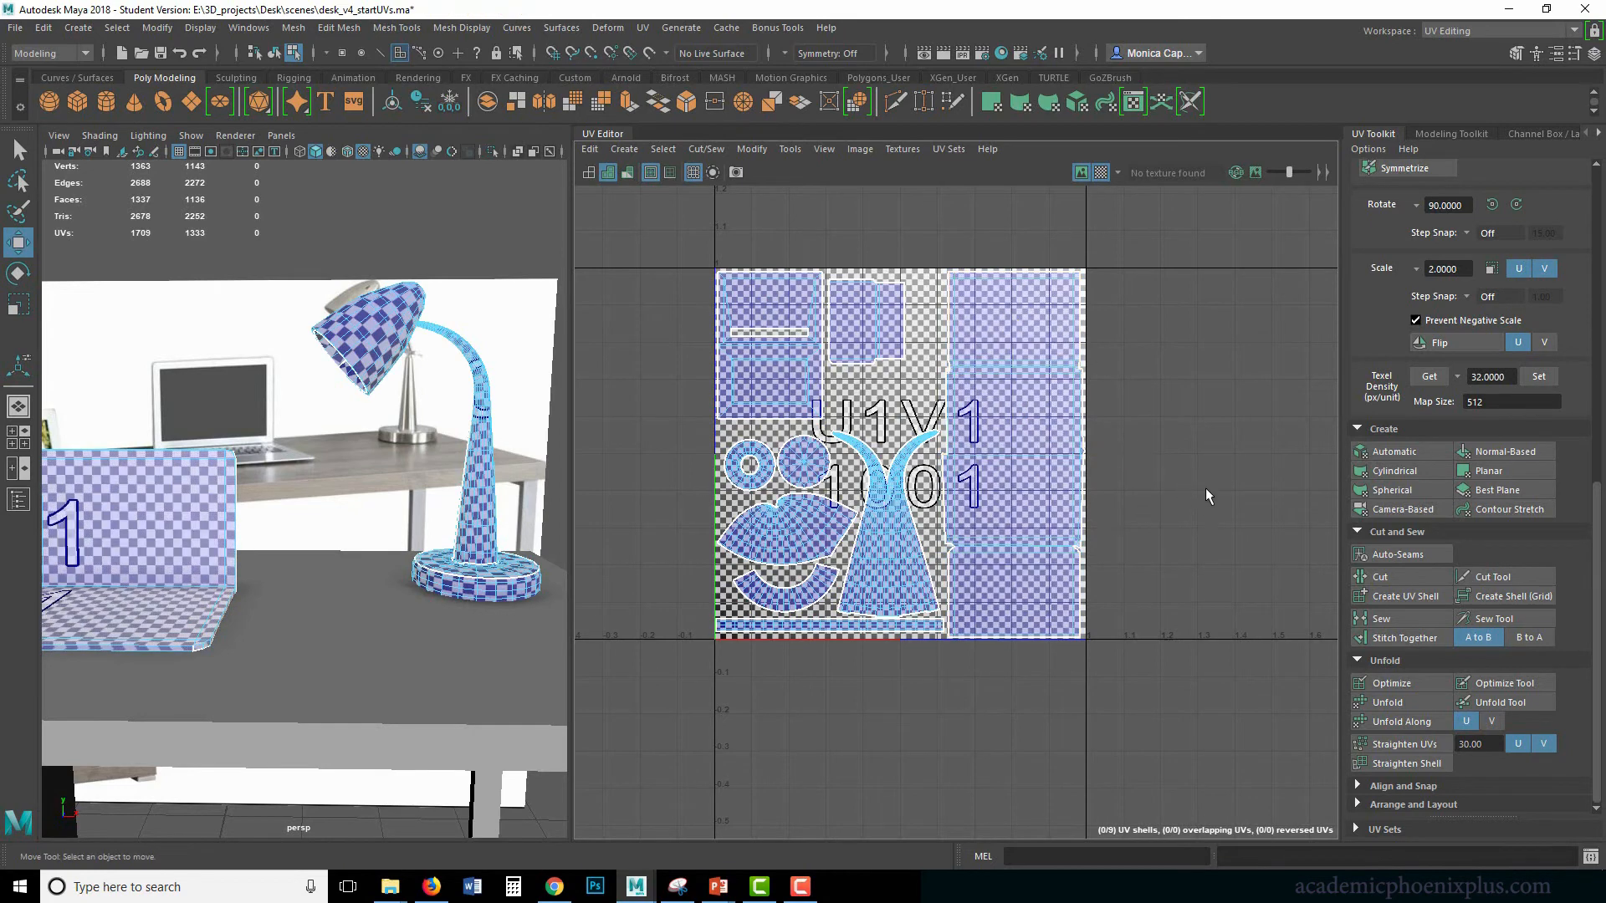
# Hide the checker map and nudge the flared lamp stem shell up, away from the strip shell.
pyautogui.click(1100, 174)
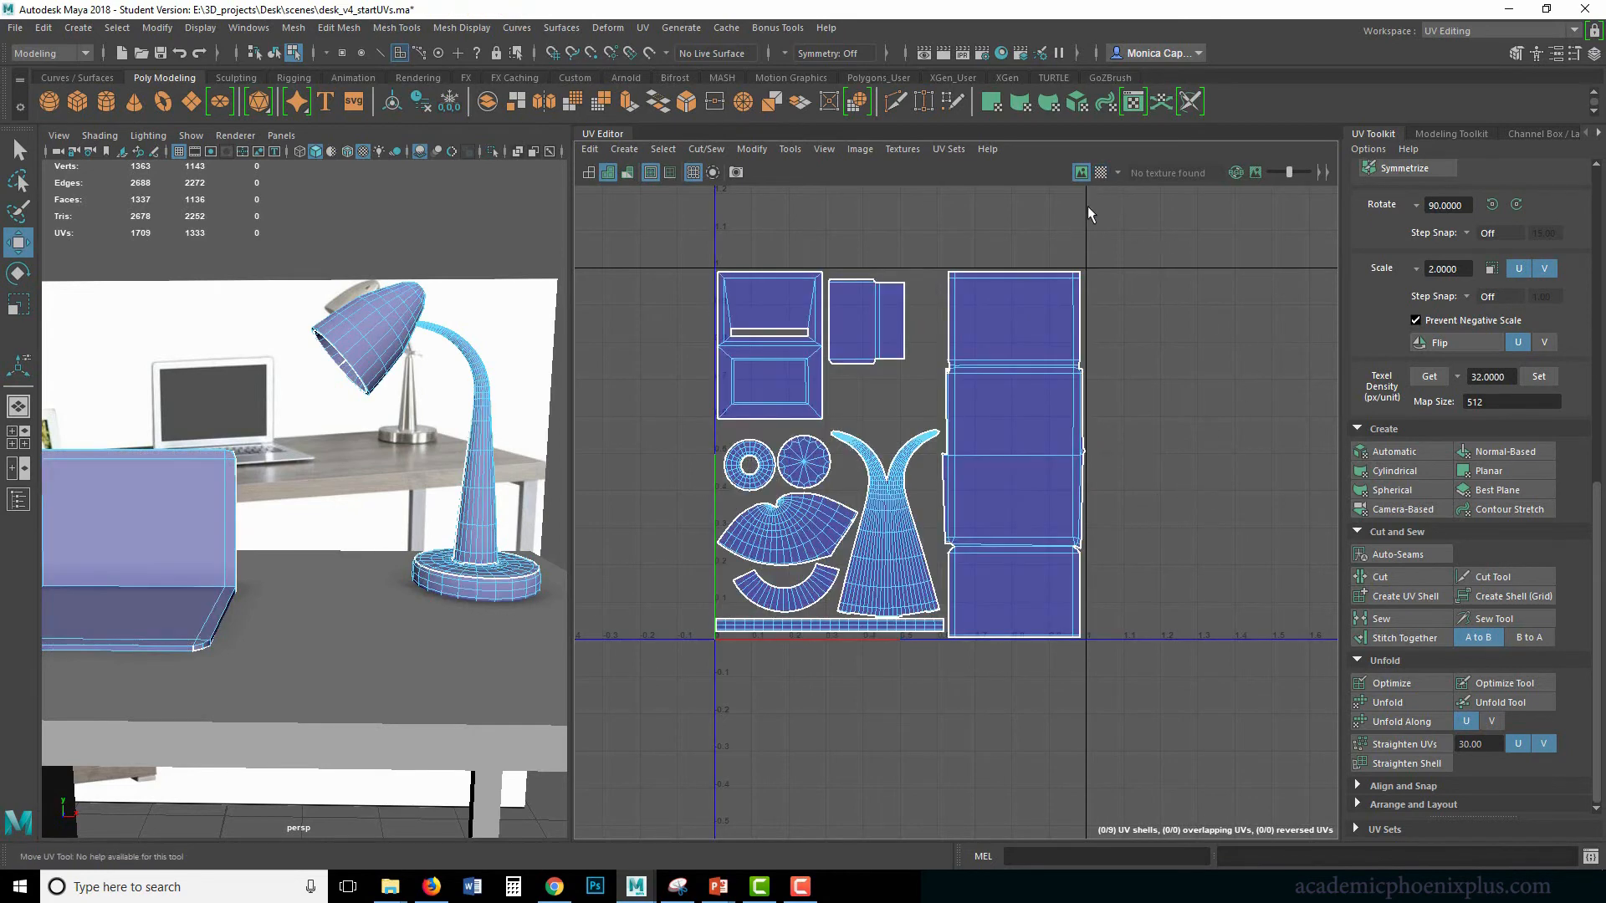
pyautogui.doubleClick(908, 548)
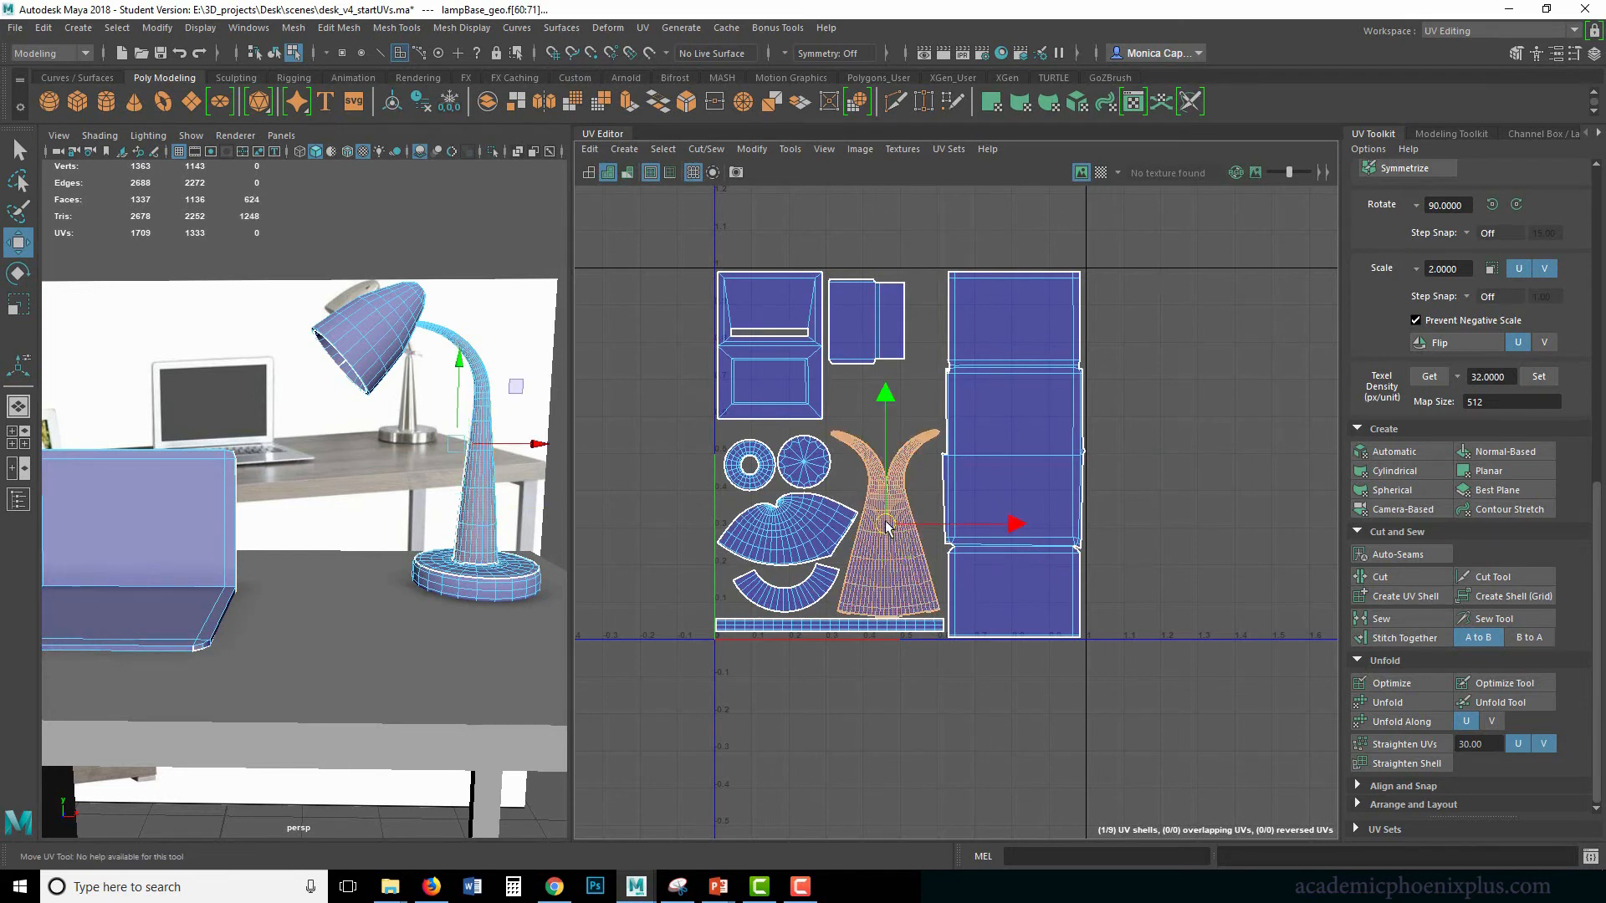
pyautogui.moveTo(887, 527); pyautogui.dragTo(887, 523)
pyautogui.click(1265, 470)
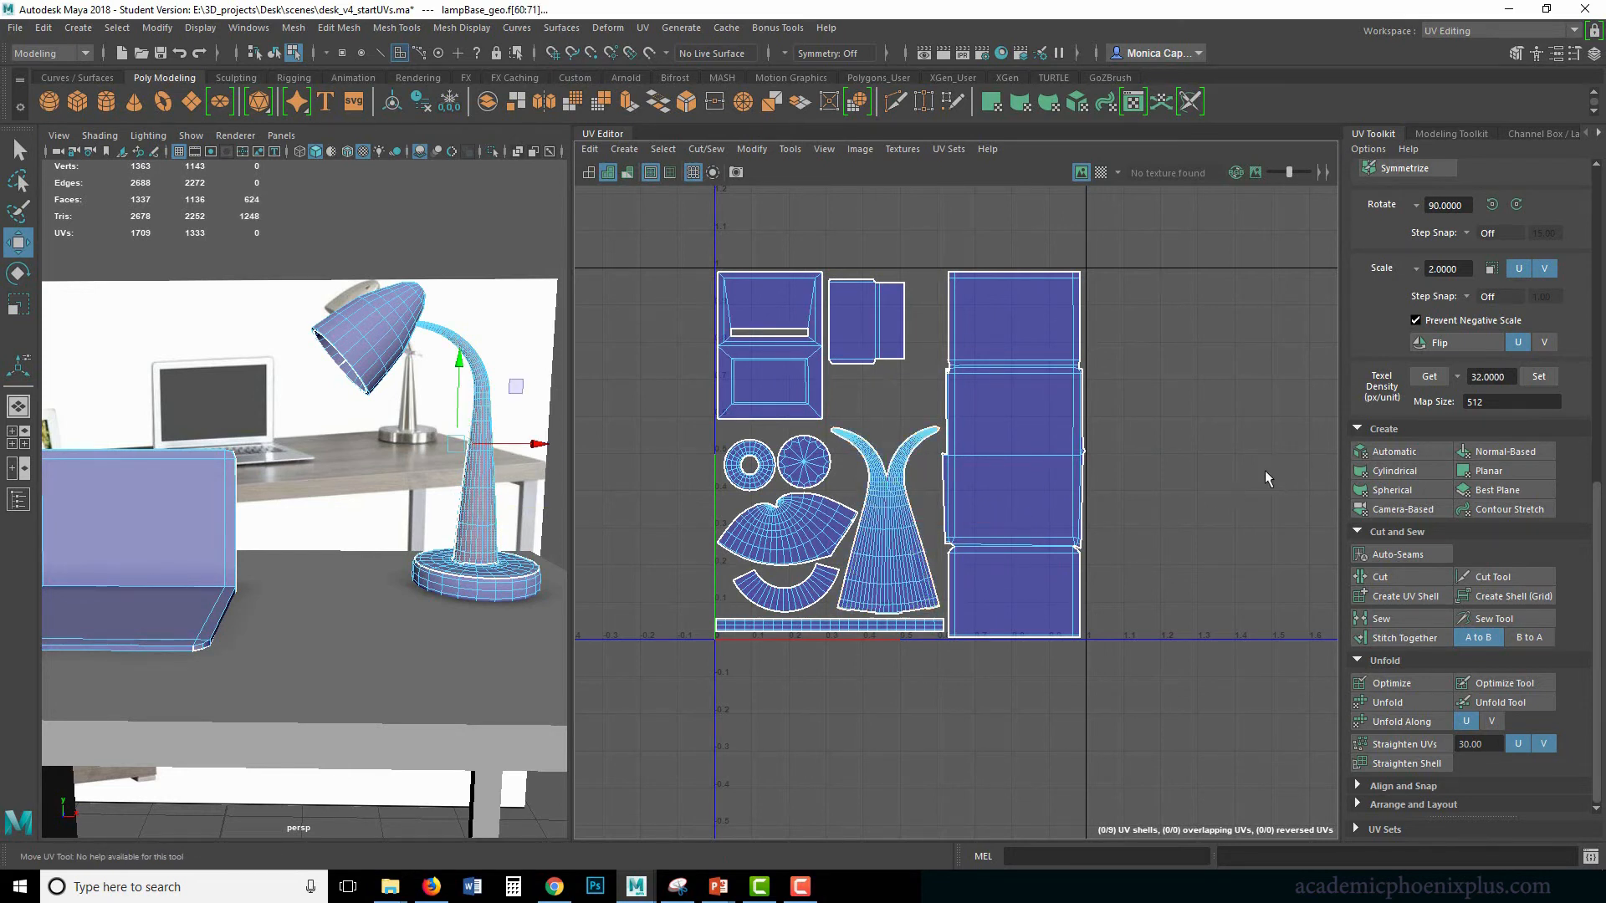
# Shift both picture frame shells inward from the tile border with spacing between them, and show the checker map again.
pyautogui.doubleClick(804, 397)
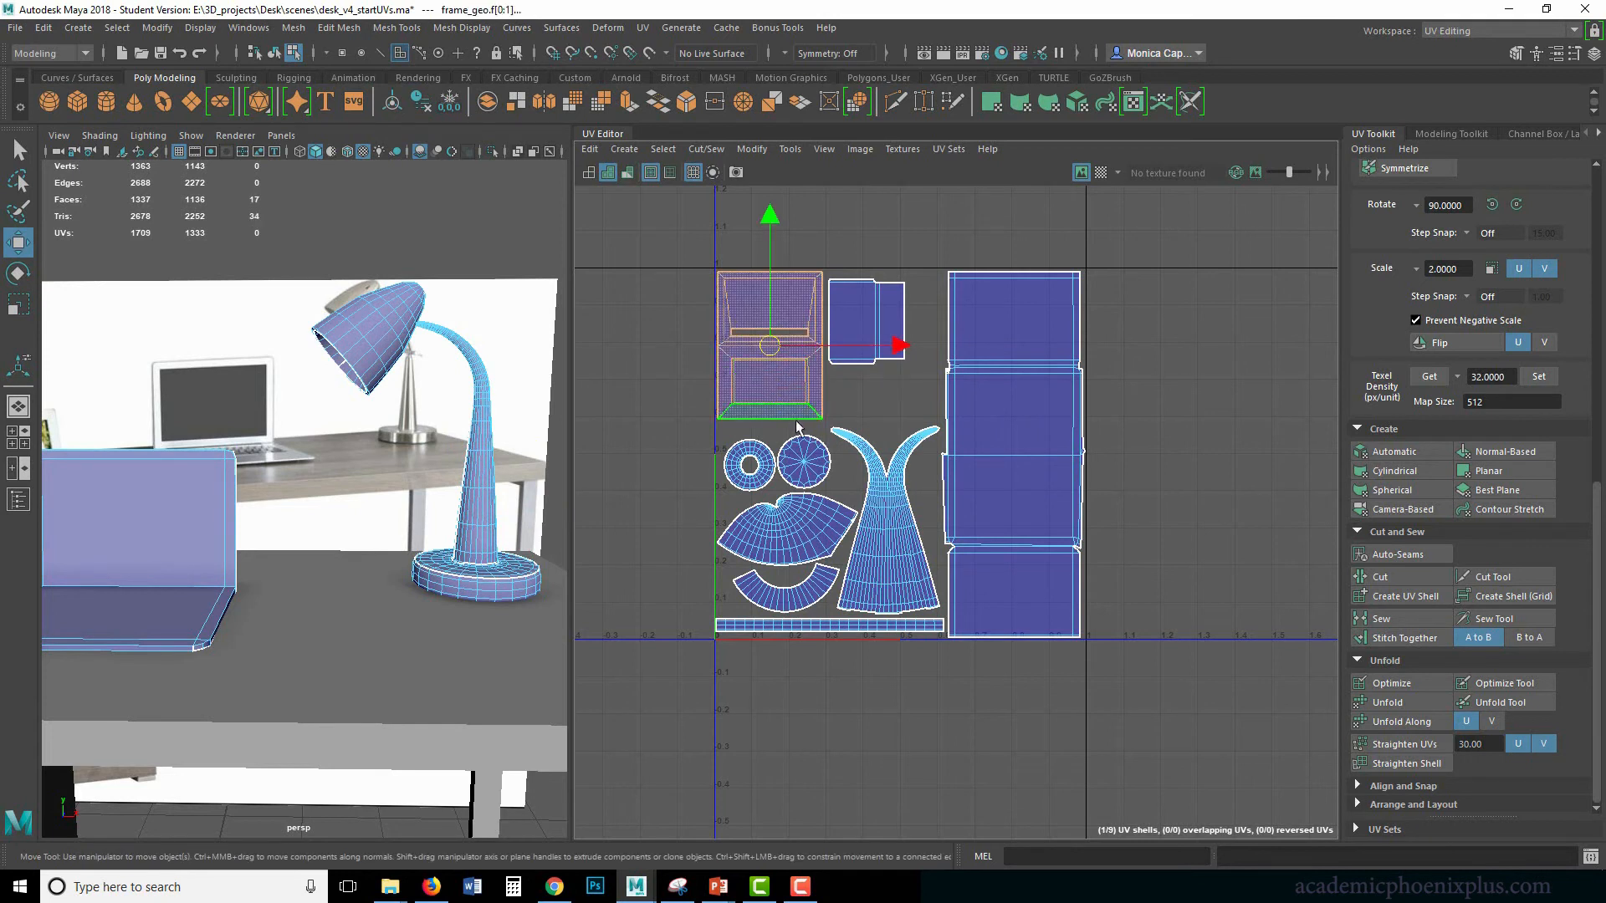
pyautogui.moveTo(771, 345); pyautogui.dragTo(775, 349)
pyautogui.doubleClick(861, 318)
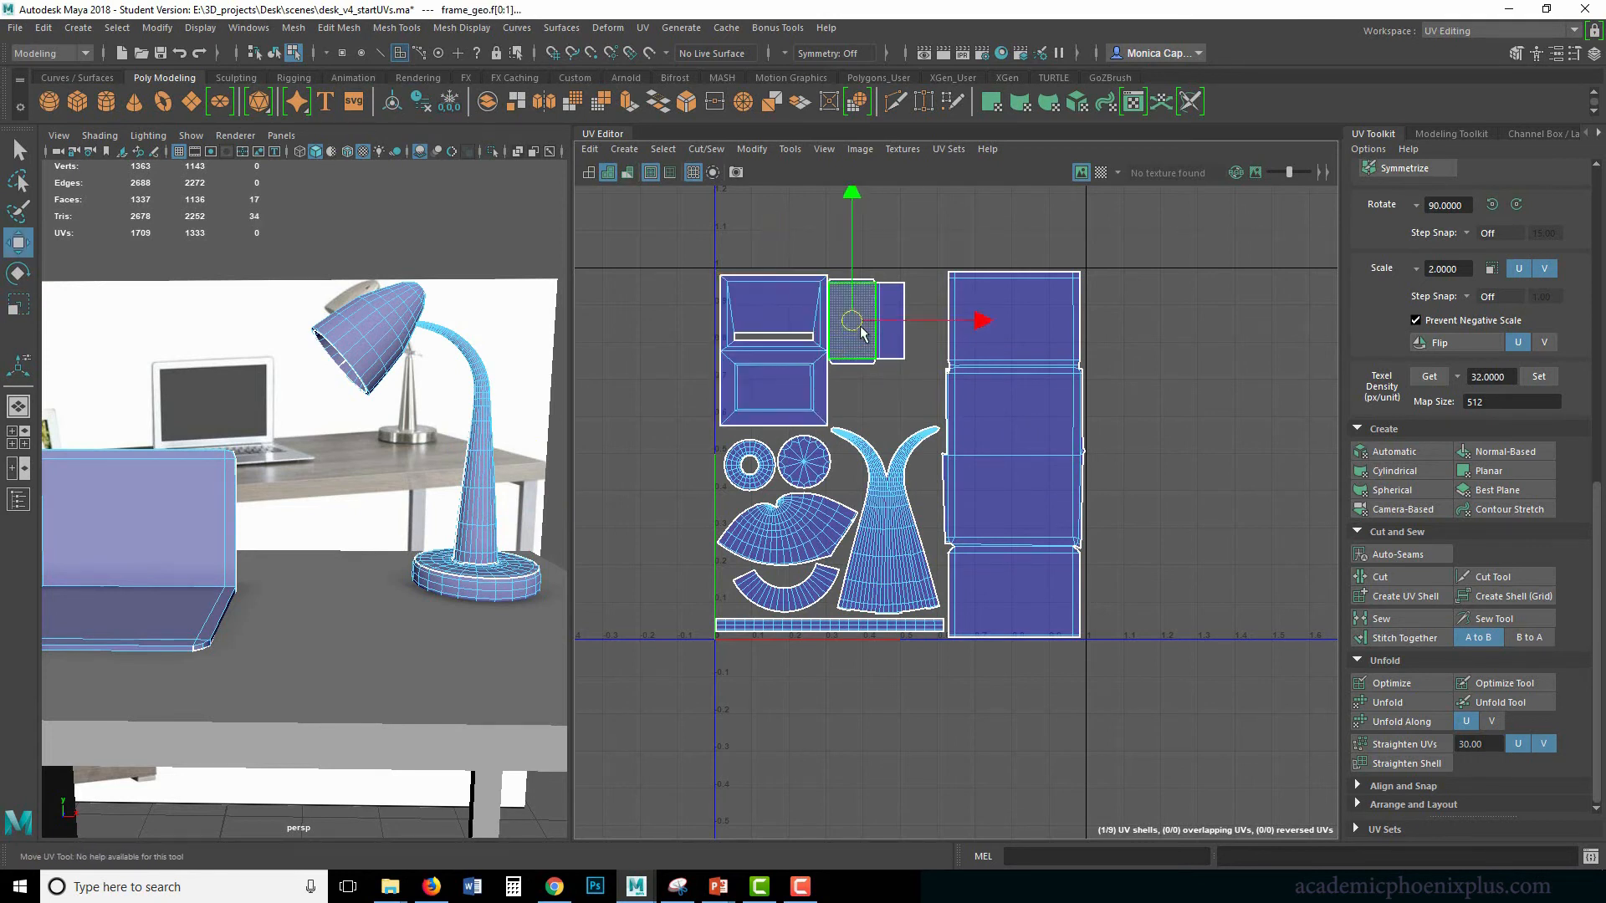
pyautogui.moveTo(866, 319); pyautogui.dragTo(878, 325)
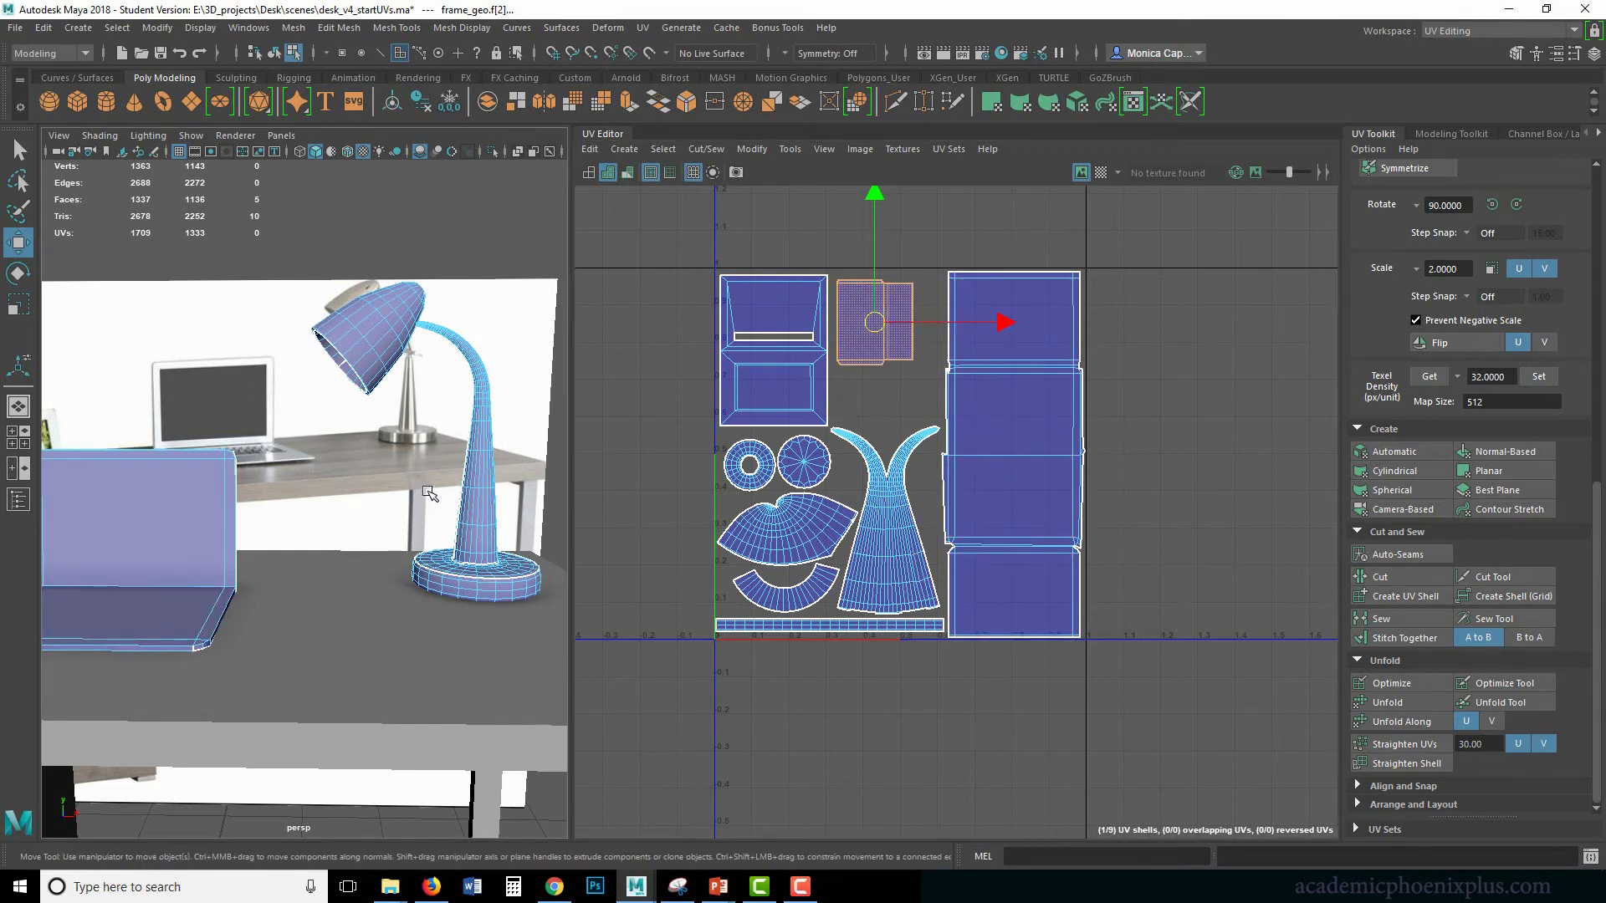
pyautogui.click(1101, 177)
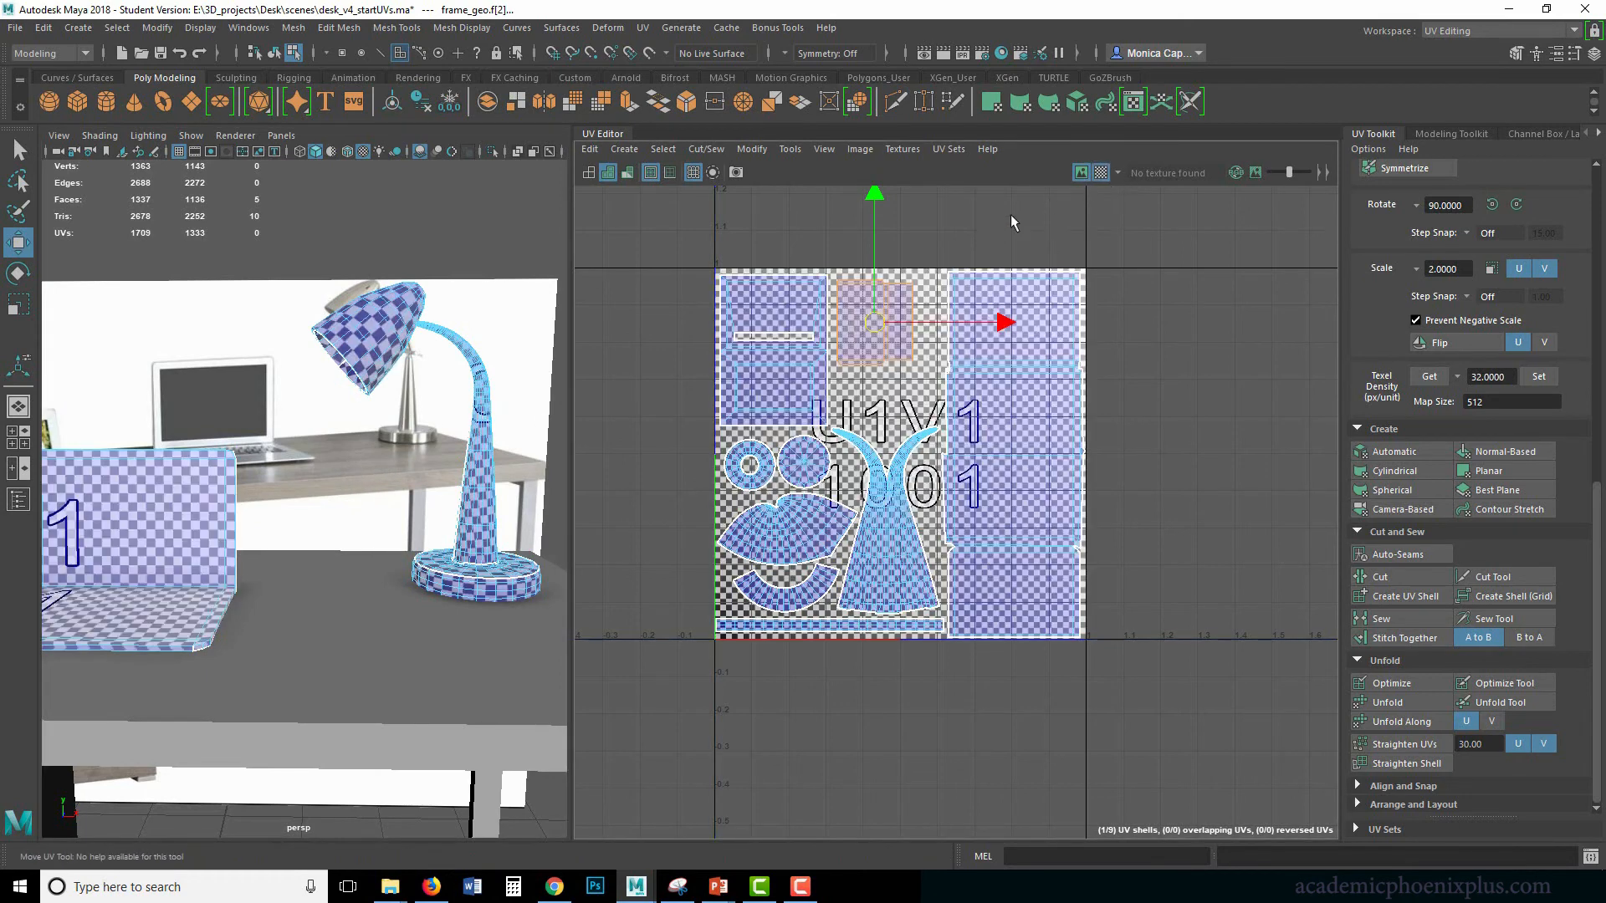
# Undo the accidental moves of the picture frame faces in the perspective view and activate the Select tool.
pyautogui.keyDown('alt'); pyautogui.moveTo(387, 466); pyautogui.dragTo(564, 428, button='middle'); pyautogui.keyUp('alt')
pyautogui.keyDown('alt'); pyautogui.moveTo(561, 426); pyautogui.dragTo(264, 425, button='right'); pyautogui.keyUp('alt')
pyautogui.moveTo(249, 447); pyautogui.dragTo(306, 379, button='middle')
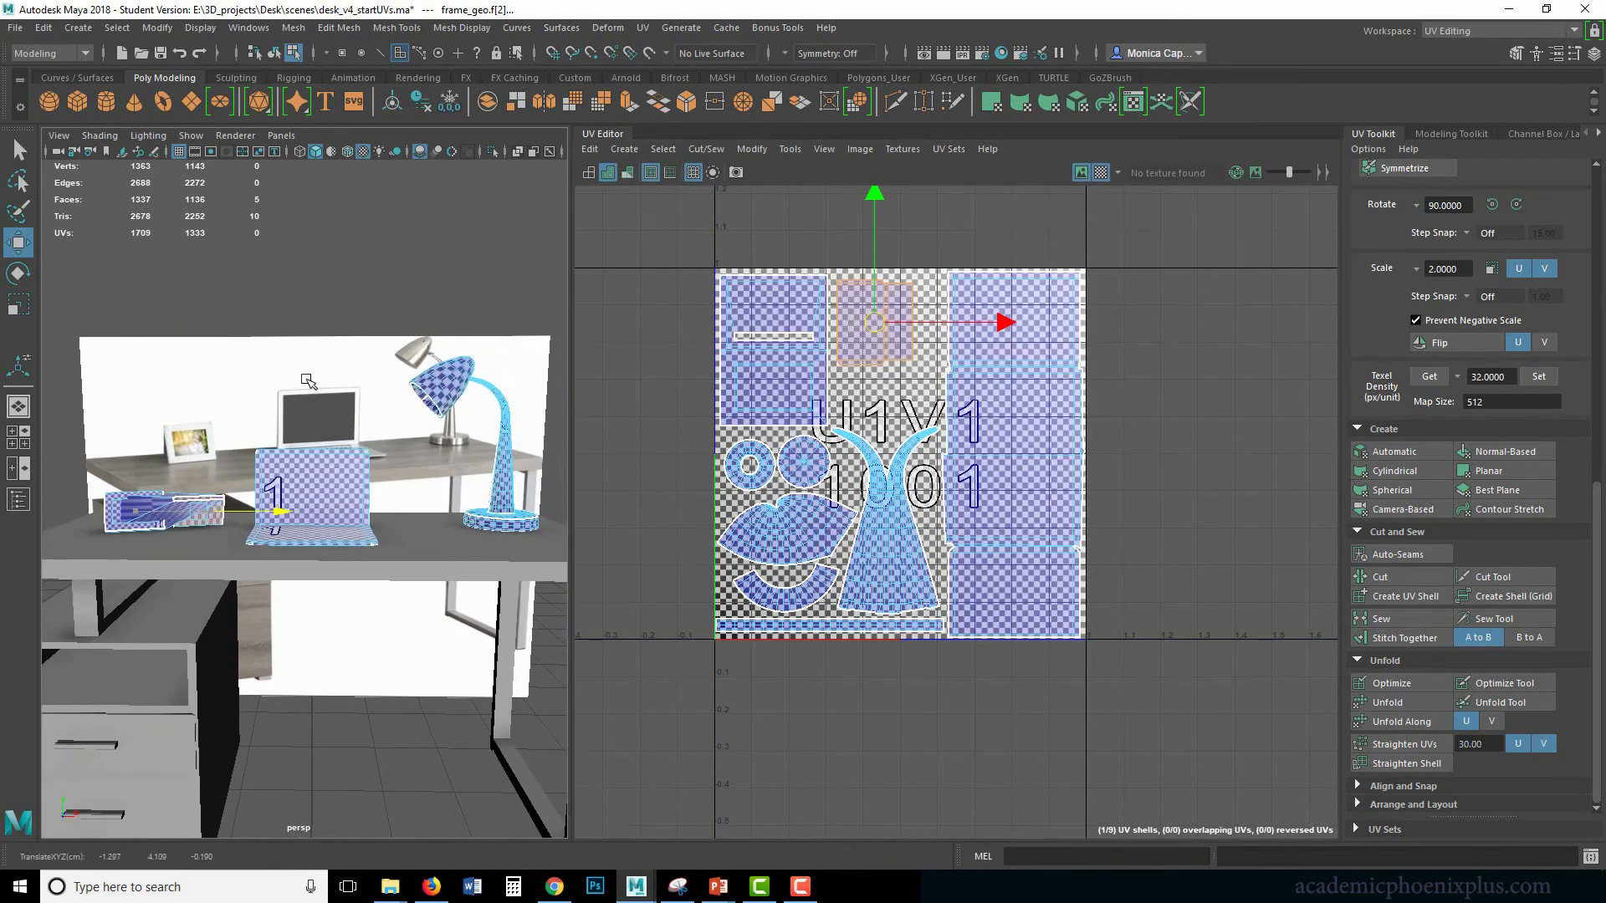
pyautogui.hotkey('ctrl', 'z')
pyautogui.moveTo(256, 284); pyautogui.dragTo(288, 263, button='middle')
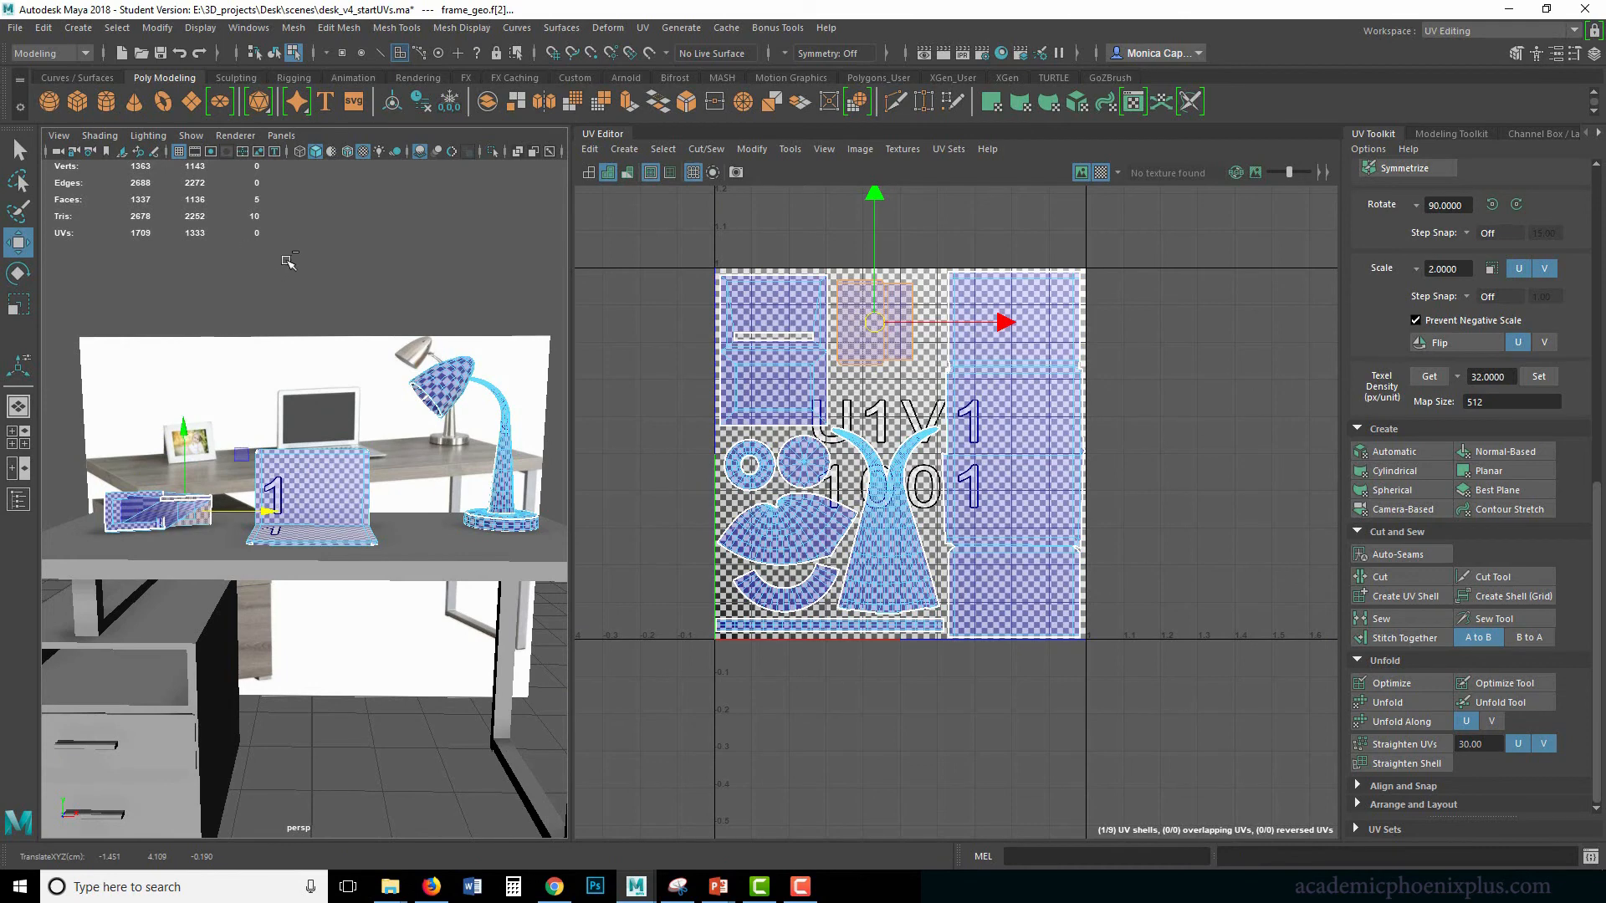
pyautogui.hotkey('ctrl', 'z')
pyautogui.click(22, 152)
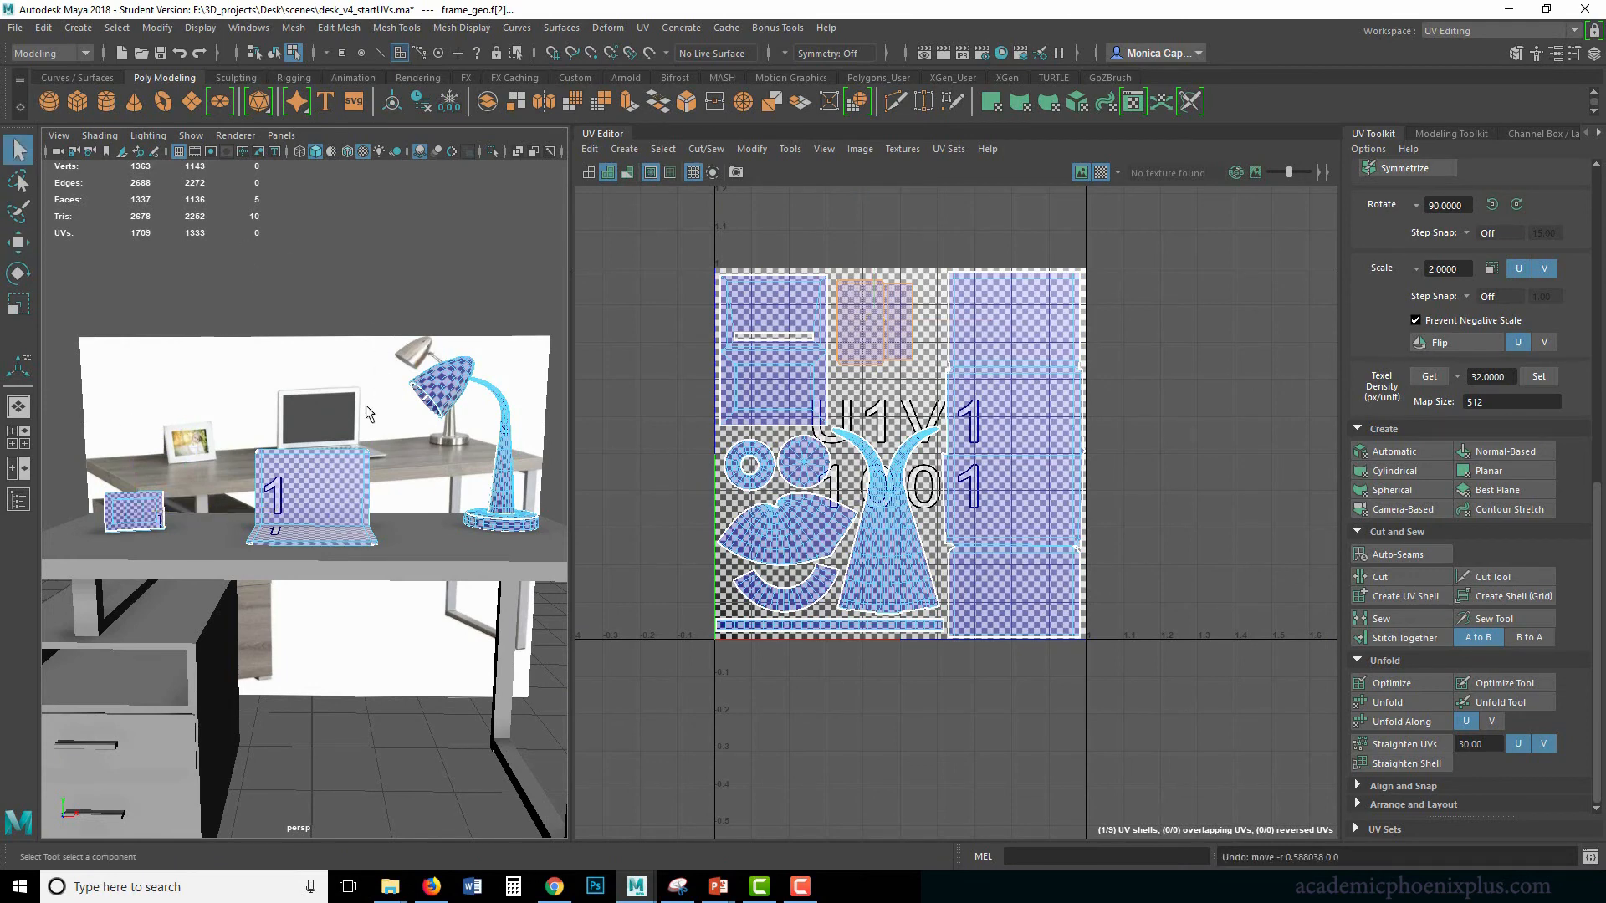
# Leave component selection and return to object mode with the laptop selected.
pyautogui.keyDown('alt'); pyautogui.moveTo(164, 397); pyautogui.dragTo(213, 429); pyautogui.keyUp('alt')
pyautogui.click(303, 417)
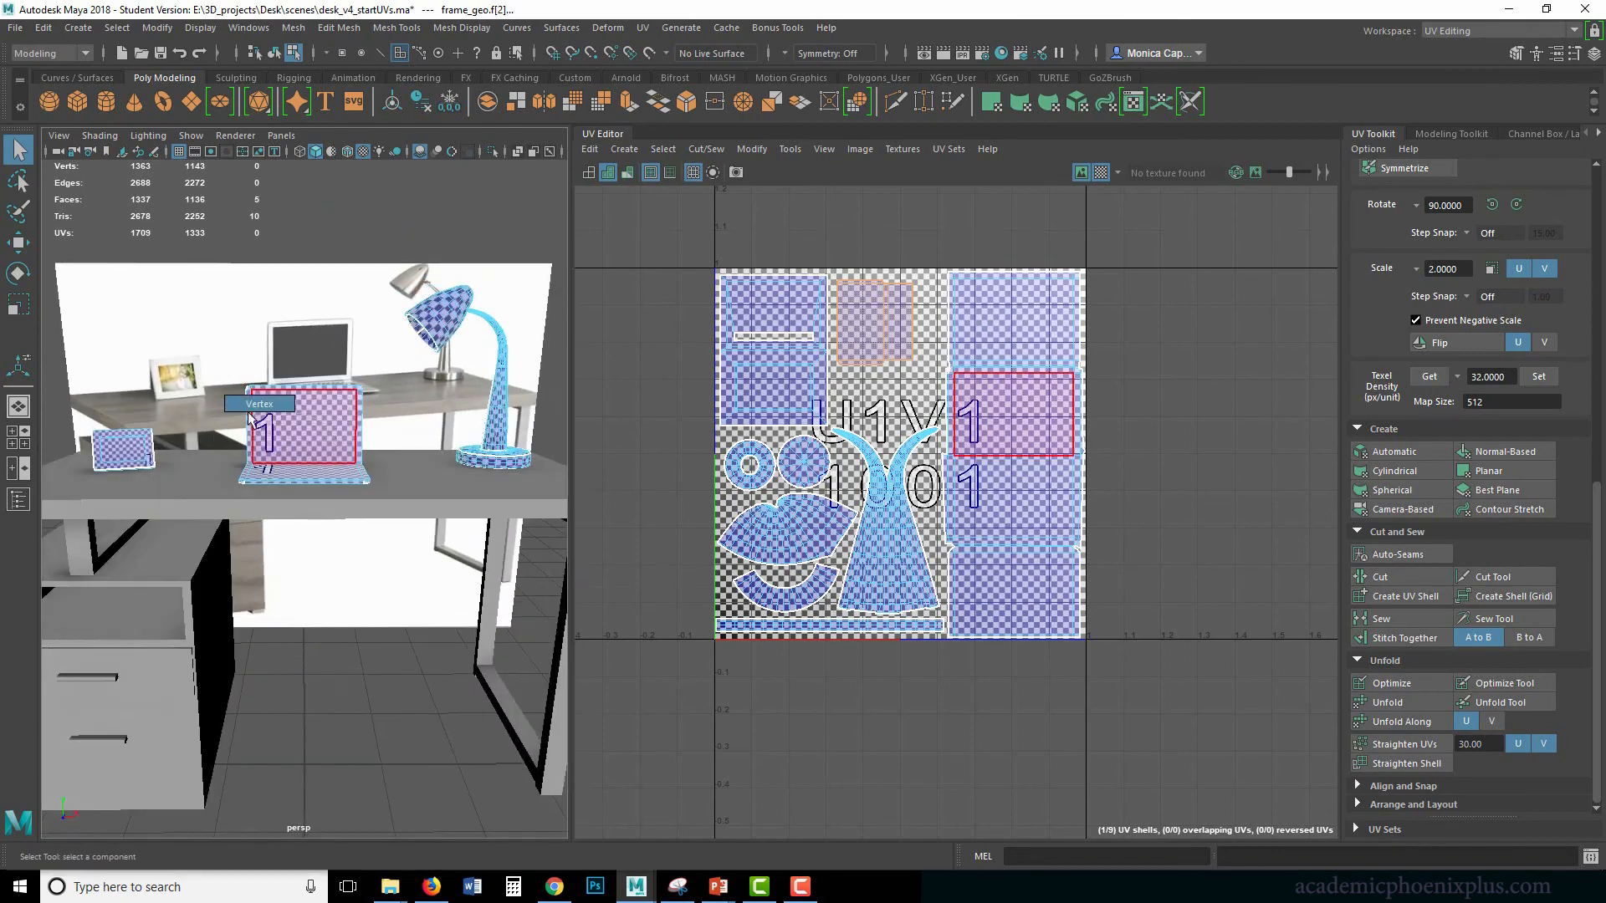
pyautogui.rightClick(302, 417)
pyautogui.moveTo(341, 410); pyautogui.dragTo(338, 410, button='right')
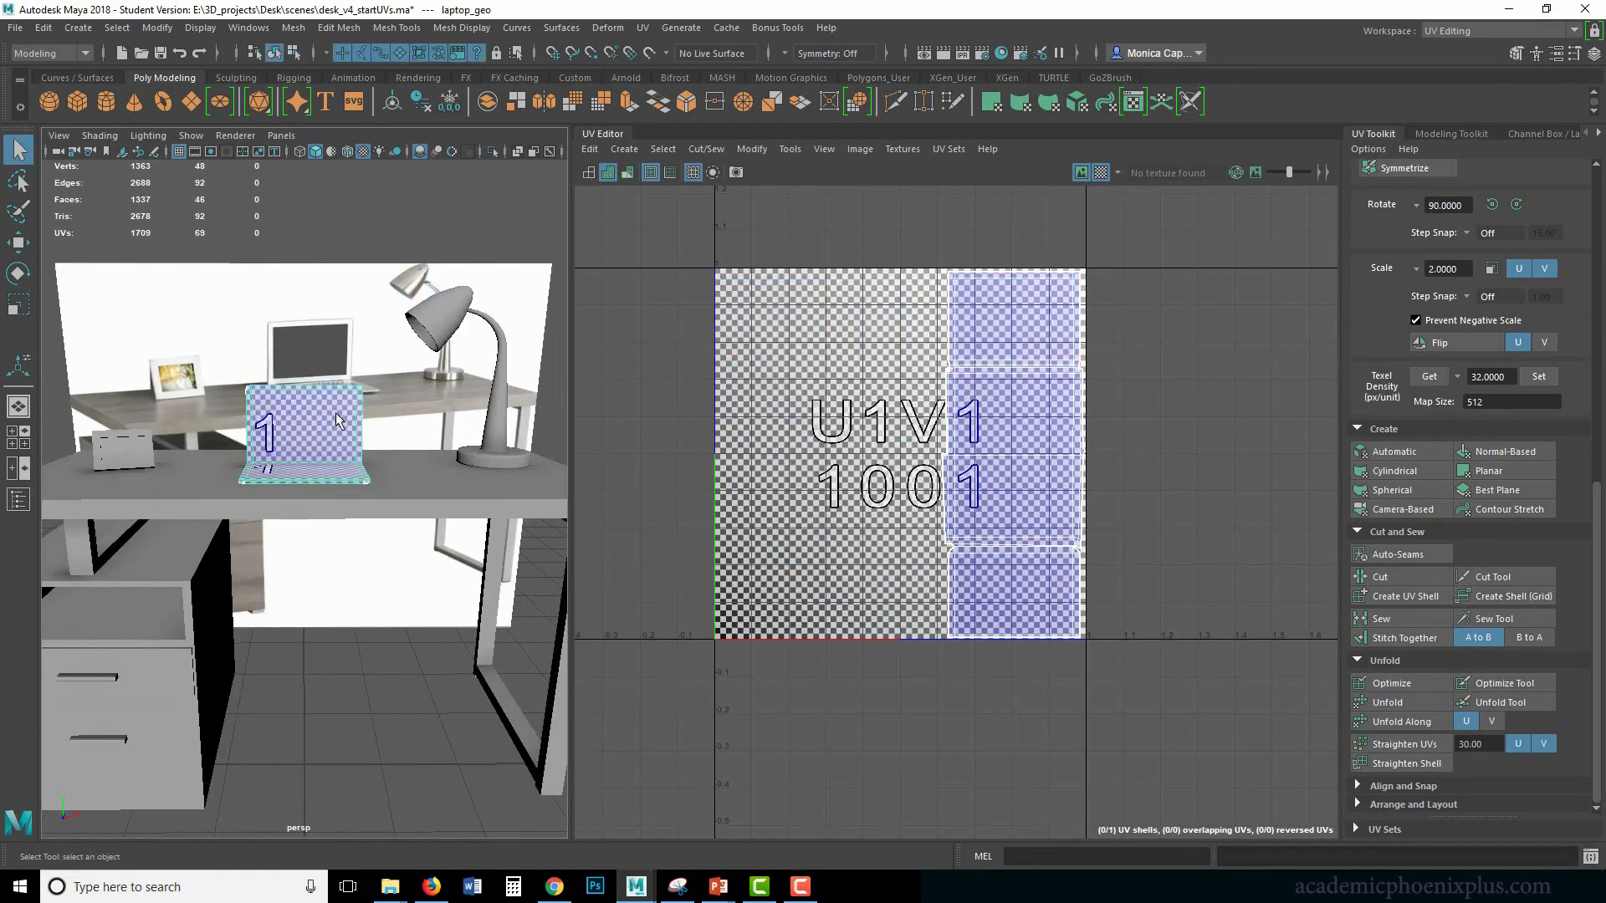
# Examine the UV layout of the laptop, picture frame and lamp base together, check the desk and drawers' layout, and clear the selection.
pyautogui.click(132, 456)
pyautogui.click(505, 457)
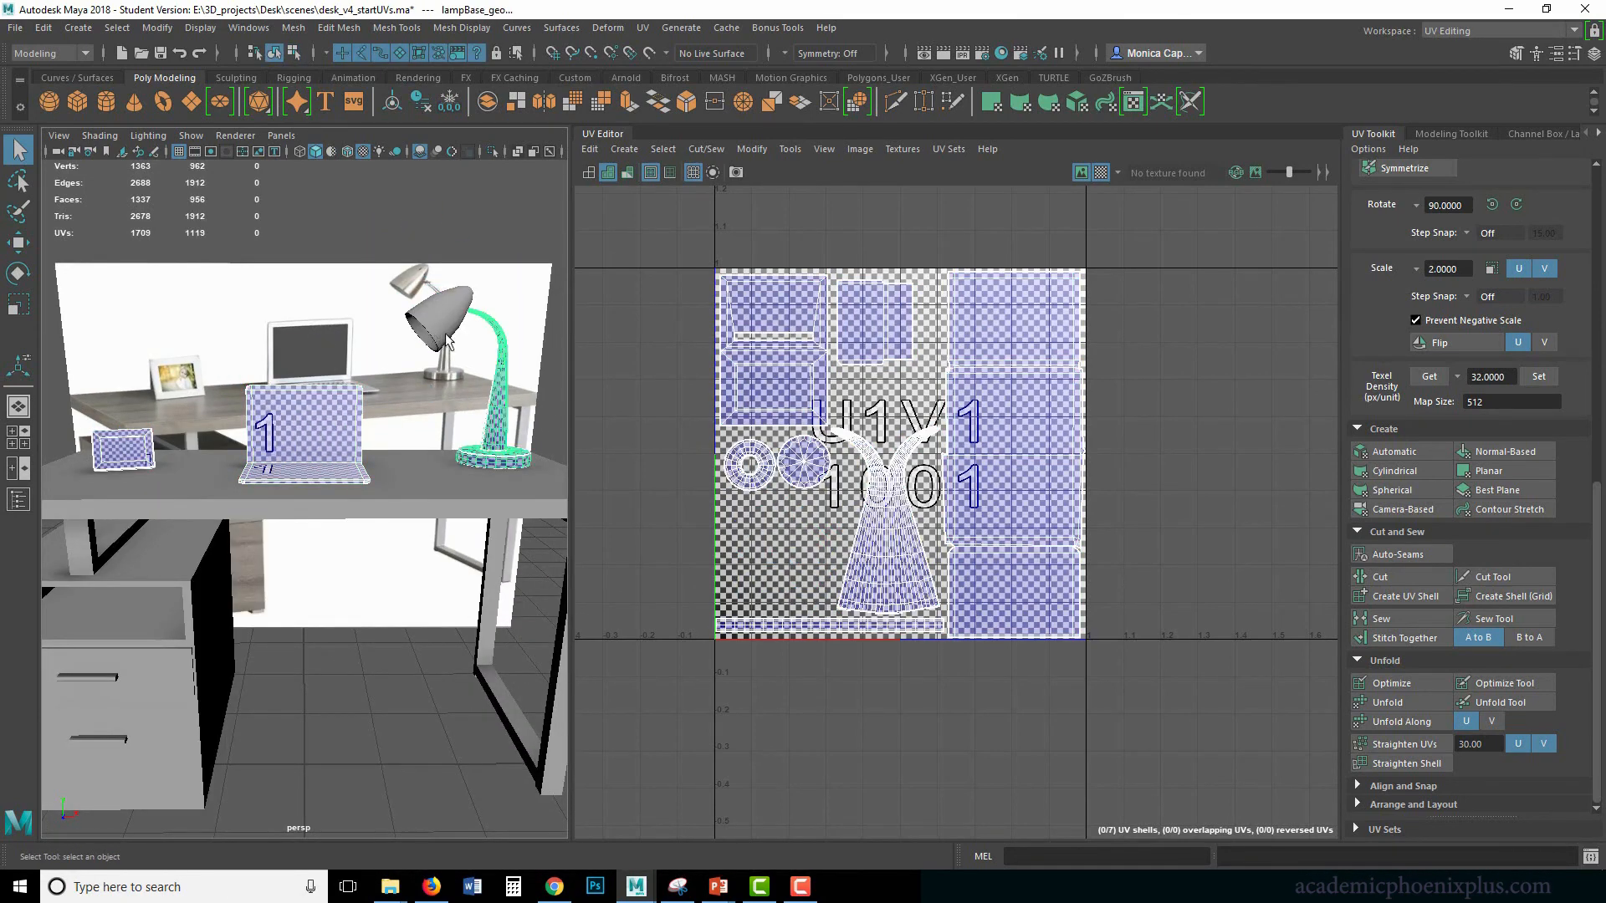
pyautogui.click(481, 507)
pyautogui.click(189, 706)
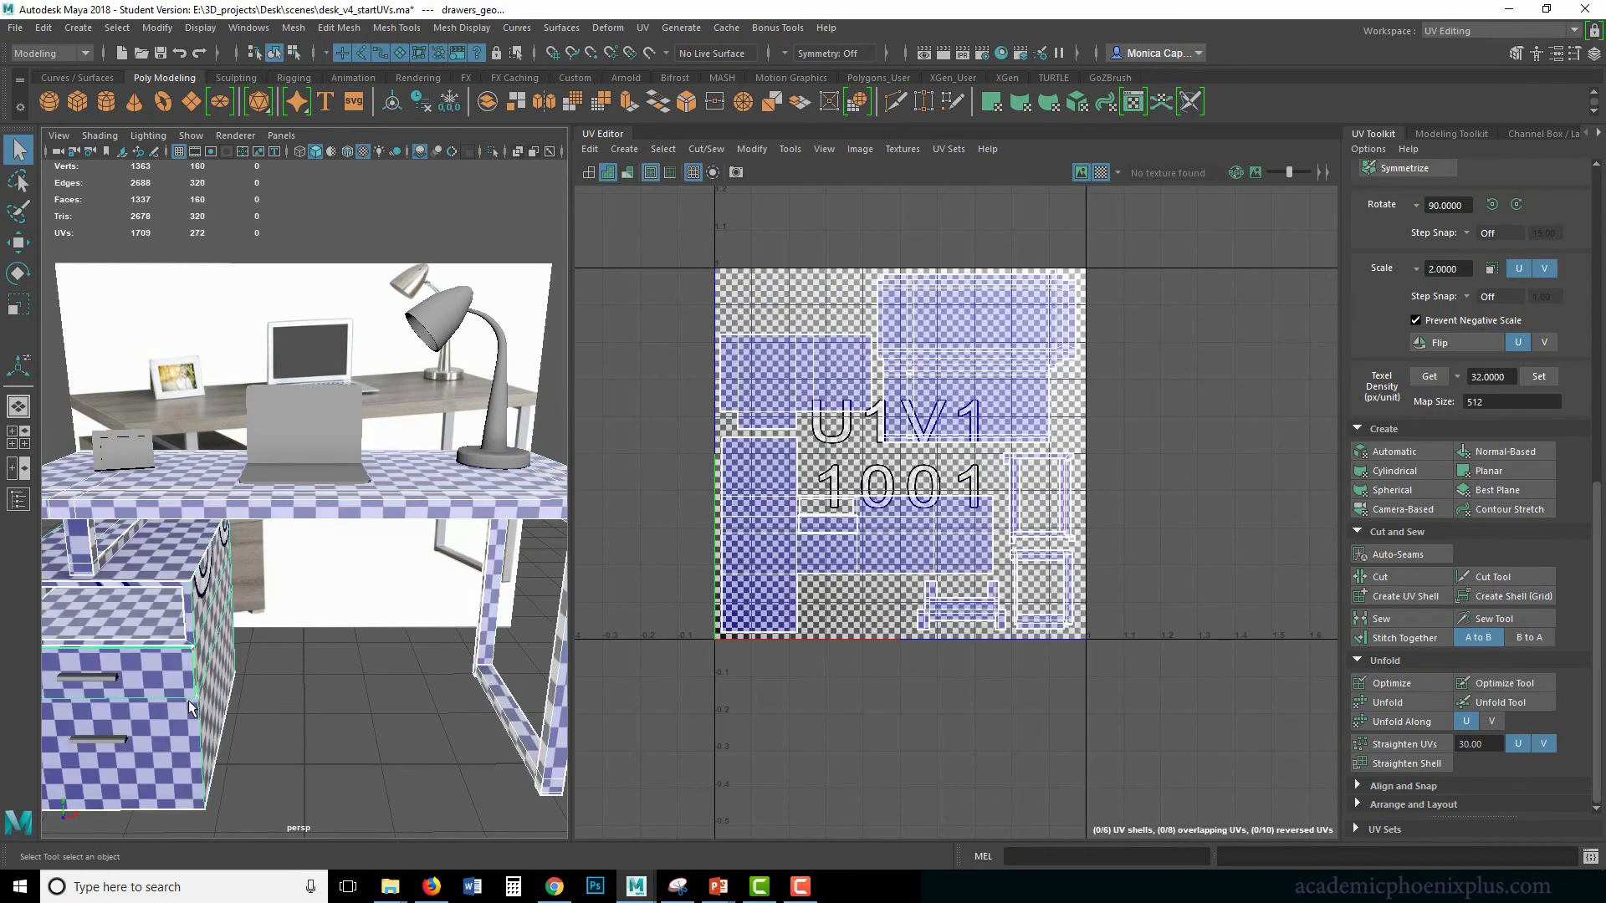
pyautogui.click(288, 659)
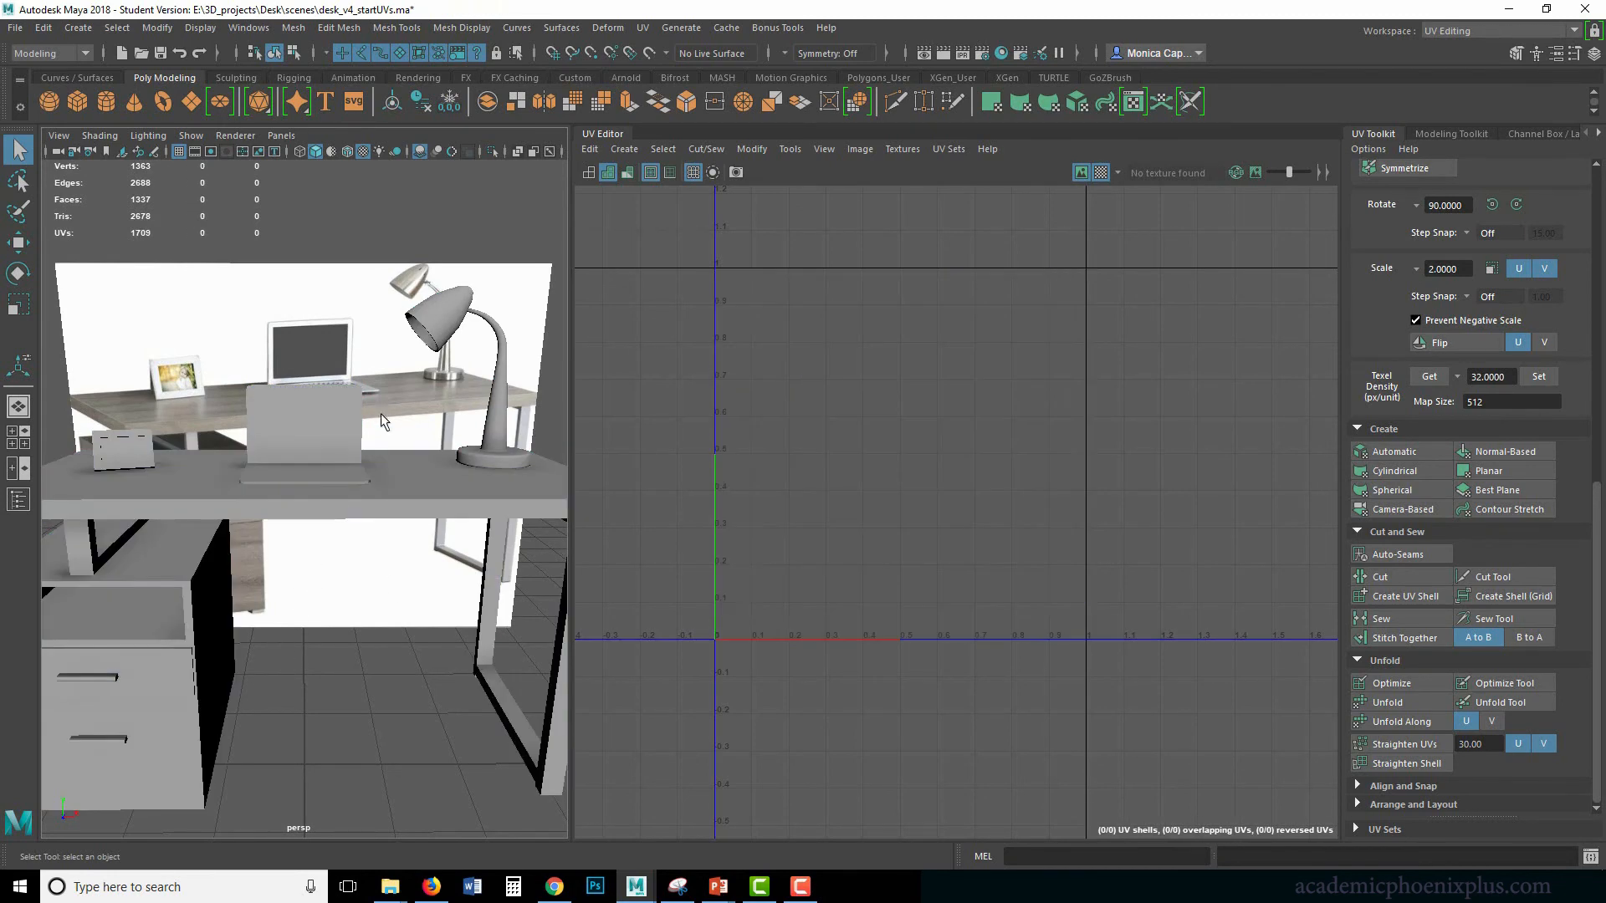
# Select all the desk, drawer, lamp, laptop and picture frame geometry and switch the workspace to Maya Classic.
pyautogui.keyDown('alt'); pyautogui.moveTo(379, 413); pyautogui.dragTo(358, 421); pyautogui.keyUp('alt')
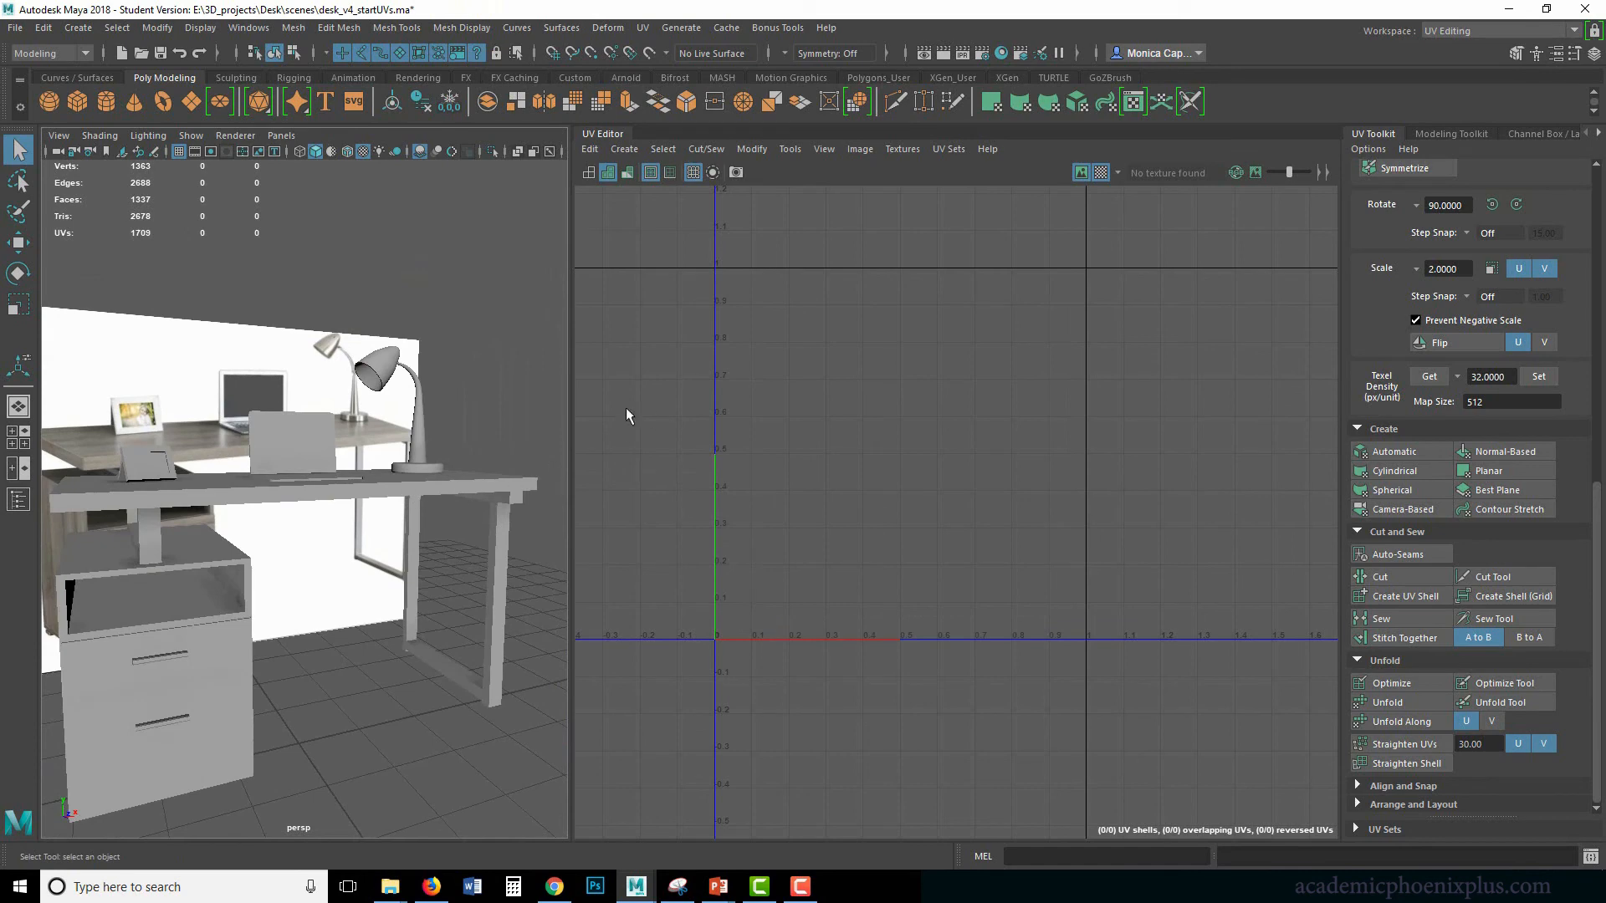
pyautogui.keyDown('alt'); pyautogui.moveTo(523, 418); pyautogui.dragTo(386, 431, button='right'); pyautogui.keyUp('alt')
pyautogui.moveTo(111, 344); pyautogui.dragTo(473, 697)
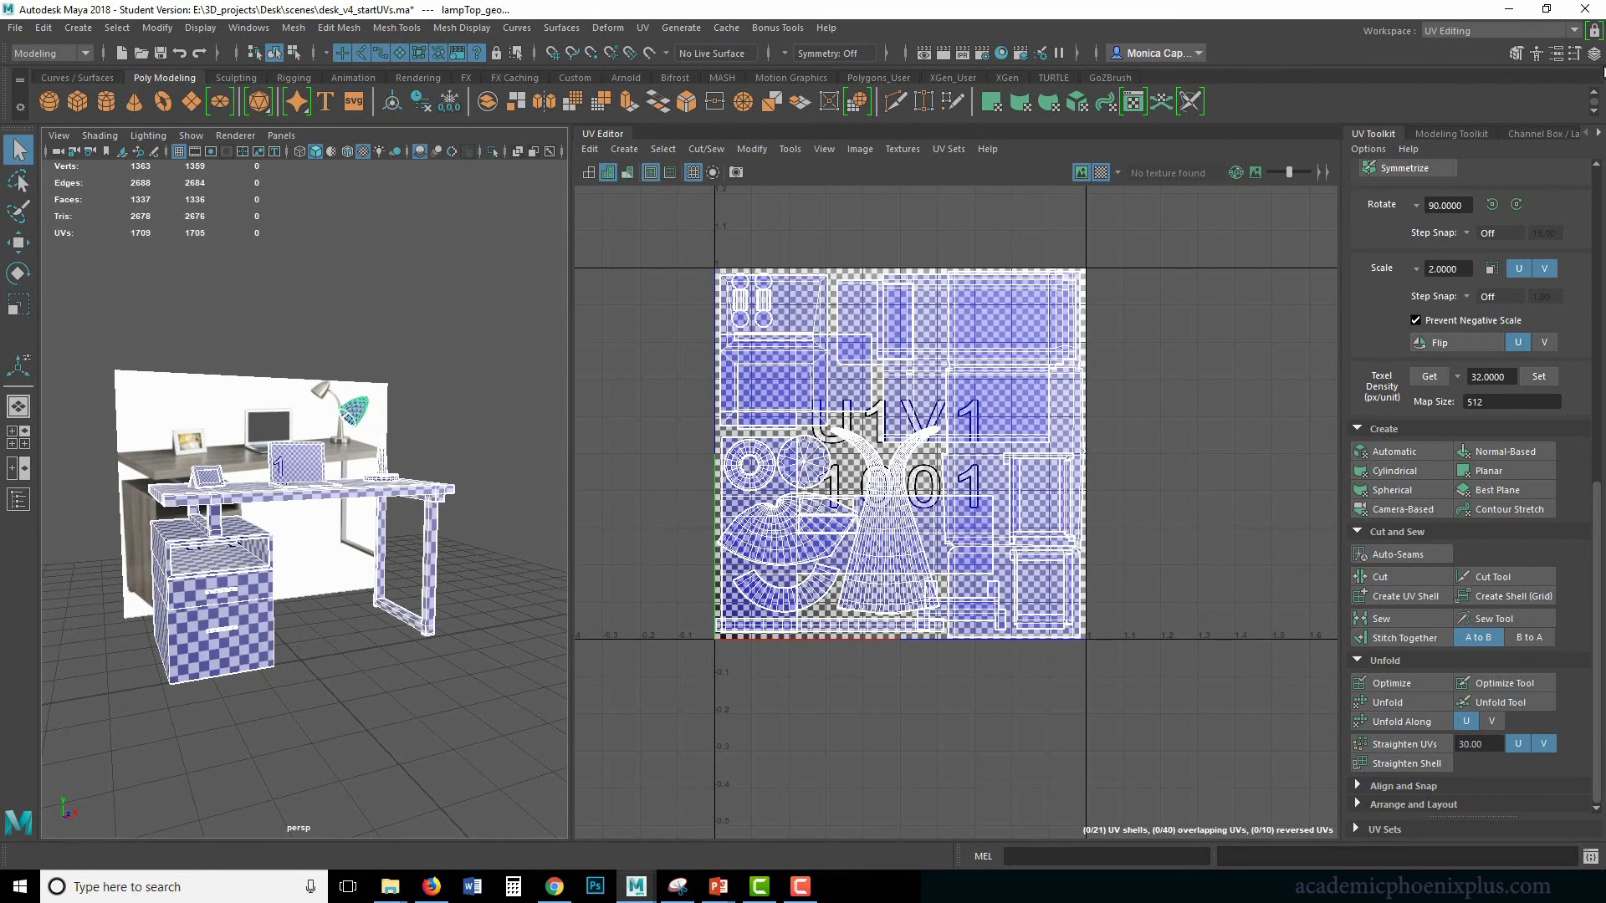
pyautogui.click(1472, 33)
pyautogui.click(1471, 69)
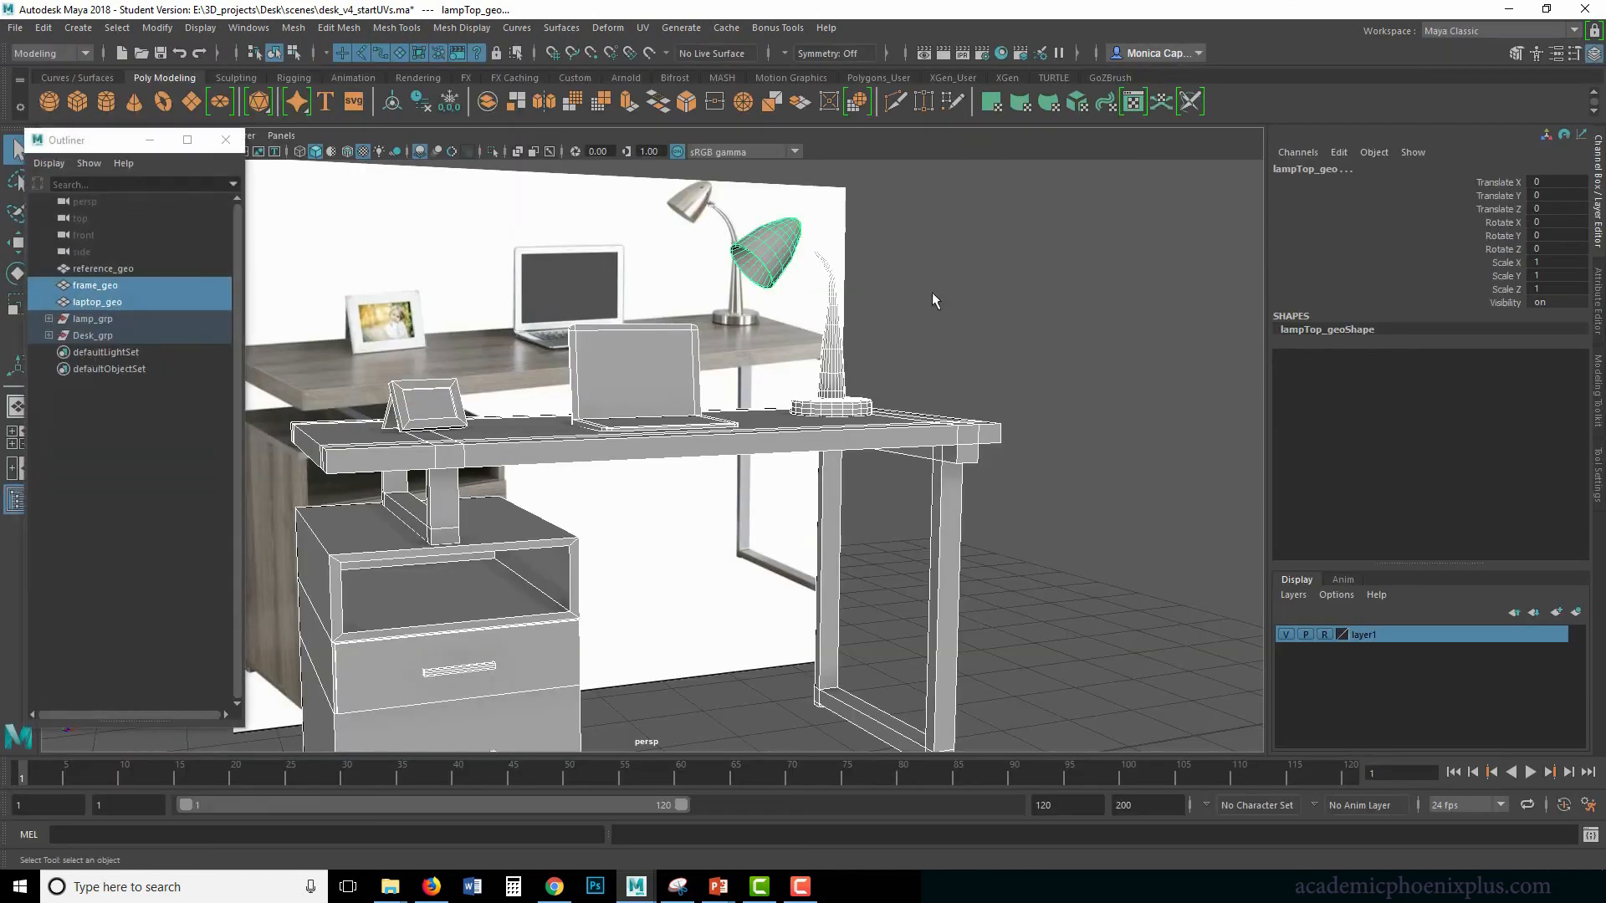